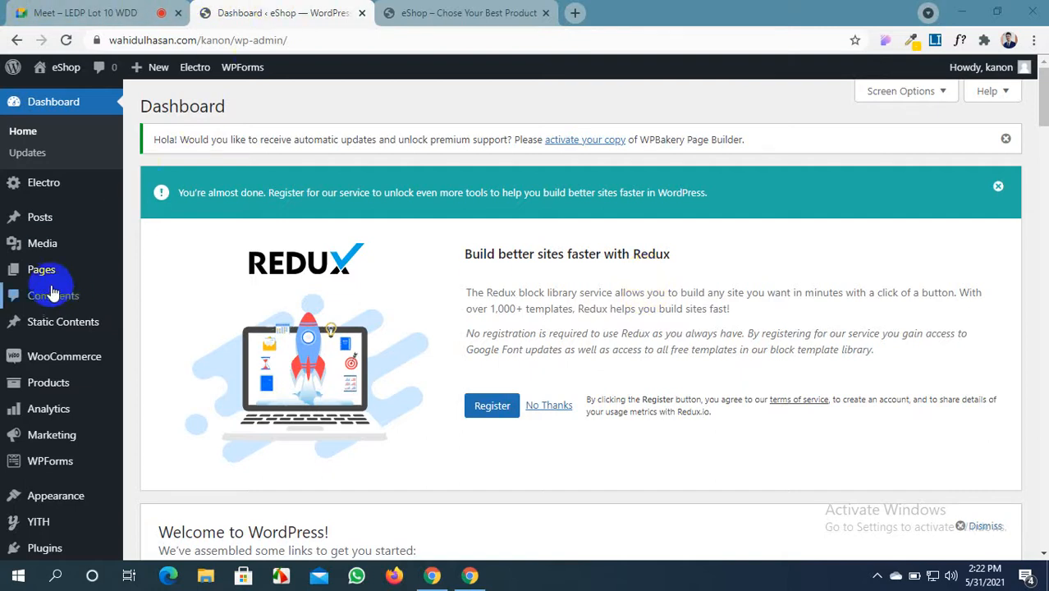
Start a new WooCommerce product and look over the Product Type options
mouse_move(50, 370)
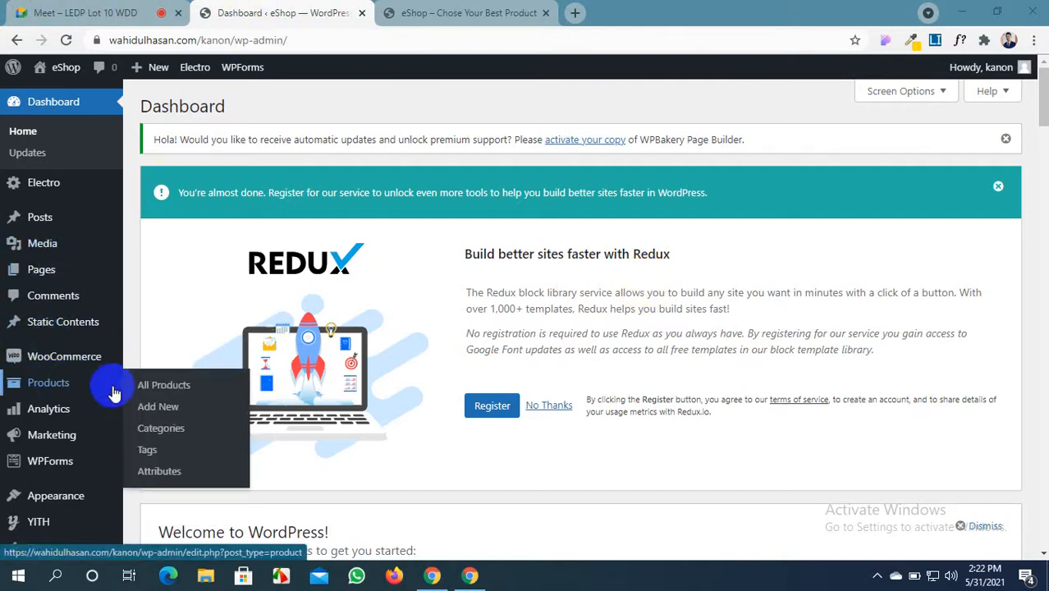
click(156, 407)
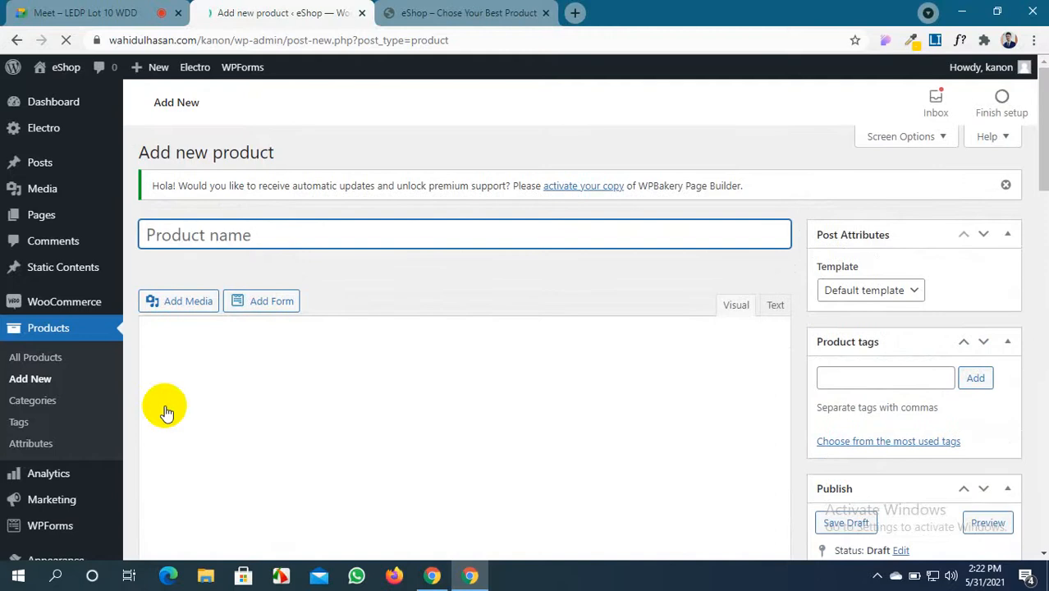
scroll(212, 365, down, 5)
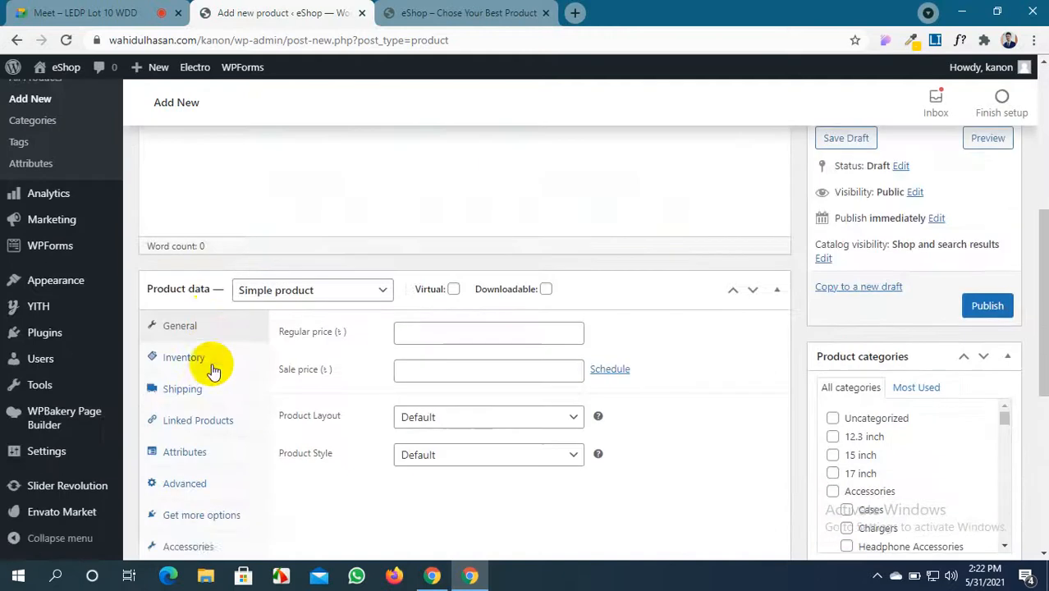
click(323, 297)
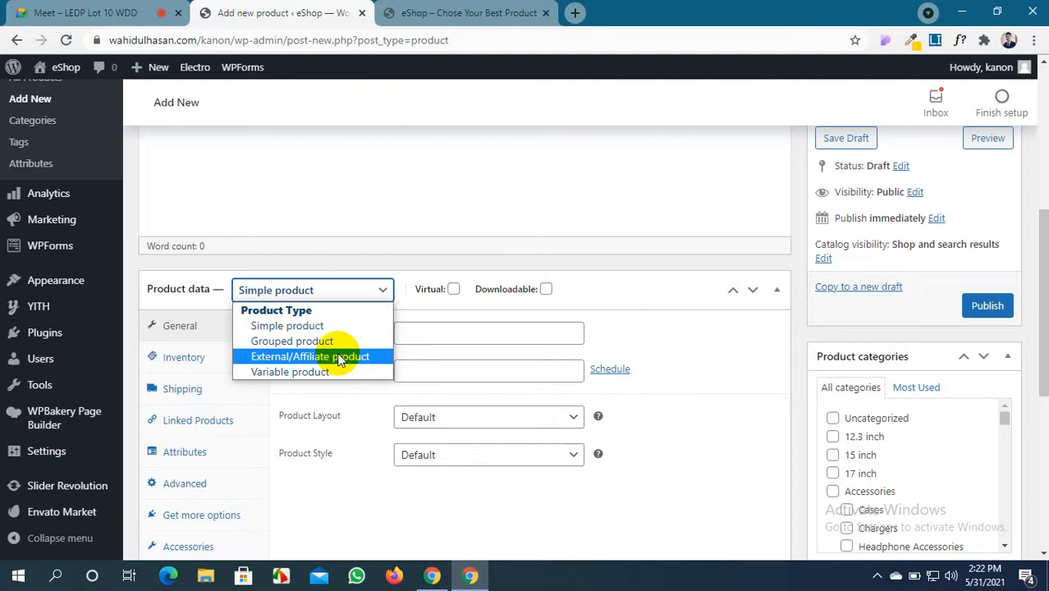
Focus the empty product name field, then switch to the eShop storefront tab
scroll(293, 195, up, 5)
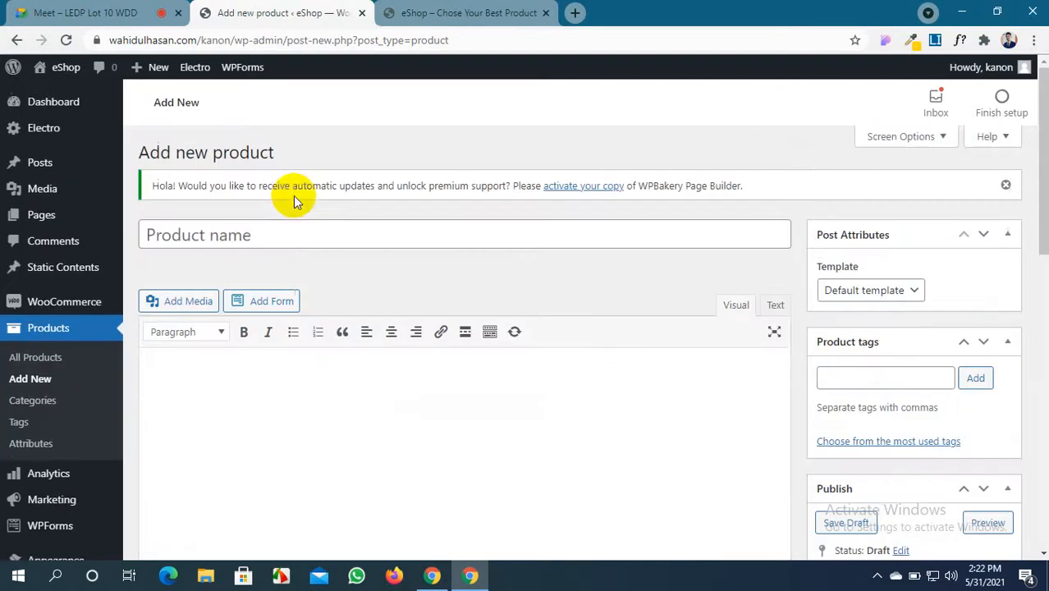
click(283, 239)
click(468, 12)
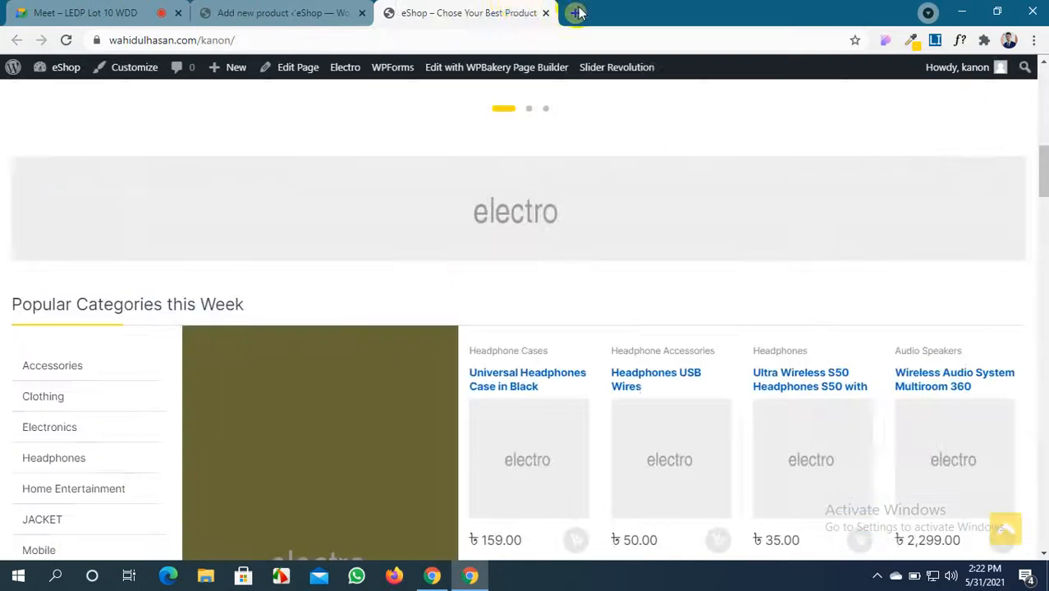
Load themeforest.net in a new browser tab
click(574, 13)
text(the)
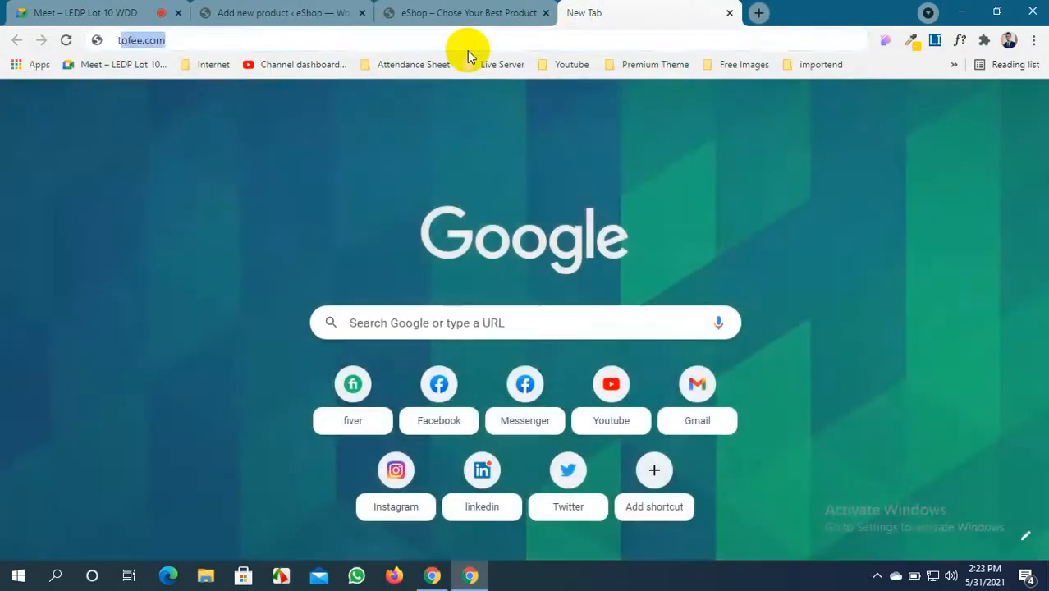
key(Return)
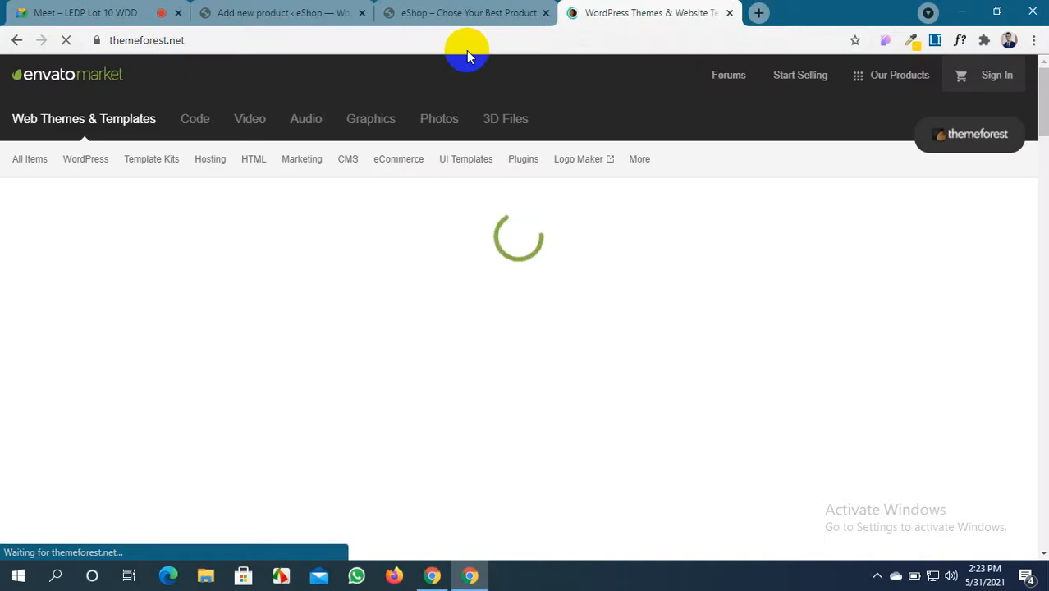
scroll(347, 361, down, 6)
scroll(348, 361, up, 7)
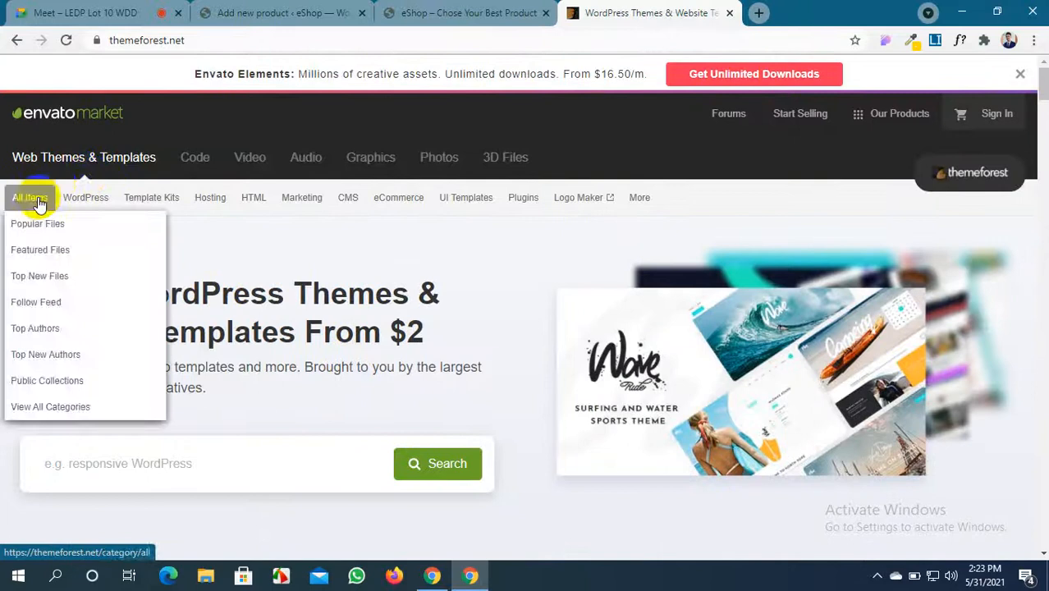
From All Items > Popular Files, open the Avada Website Builder item page
mouse_move(83, 188)
mouse_move(33, 200)
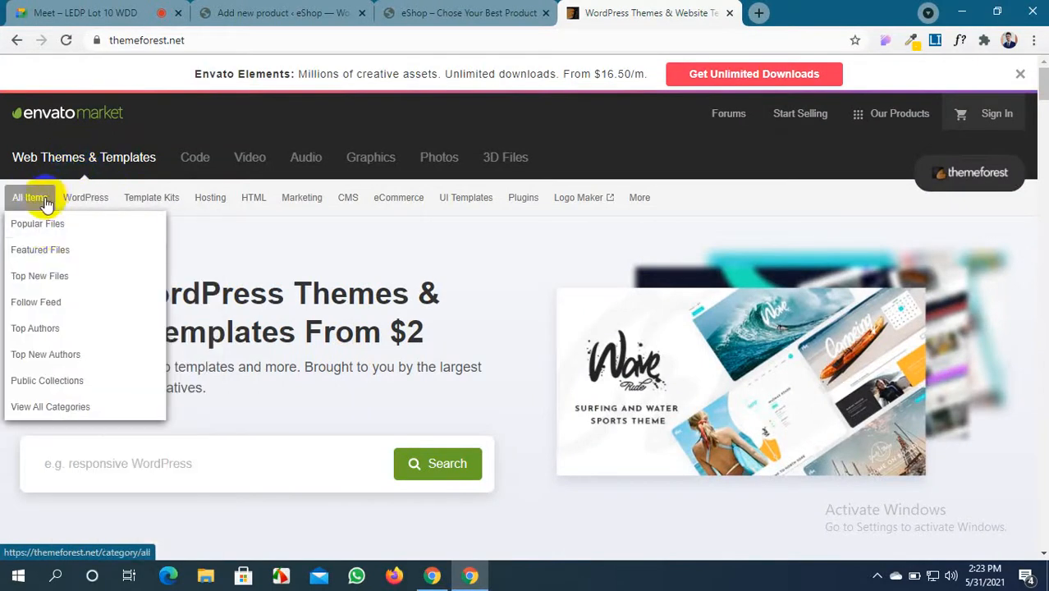
click(45, 234)
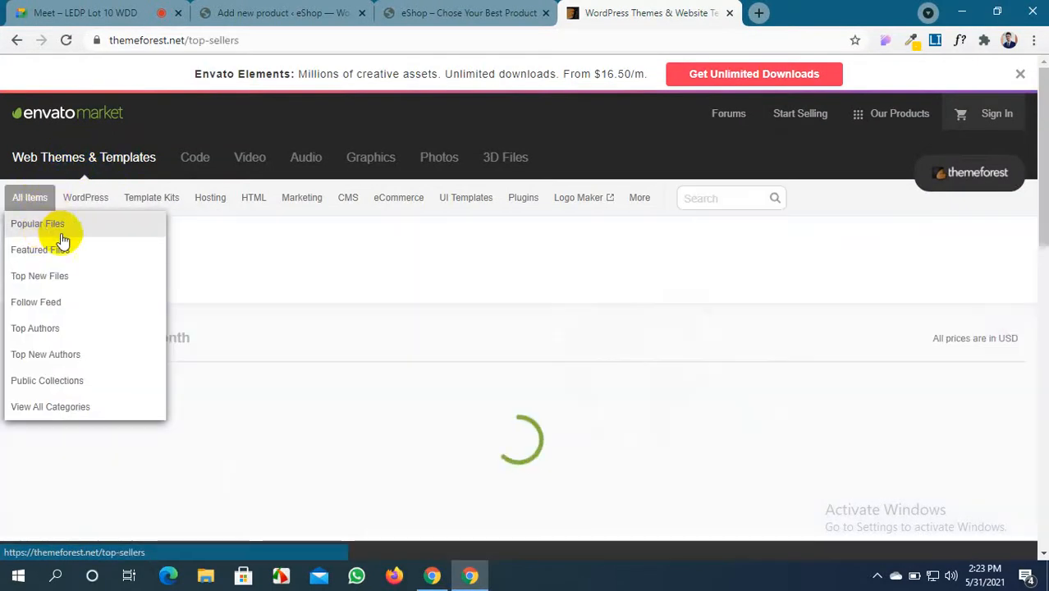
scroll(244, 359, down, 3)
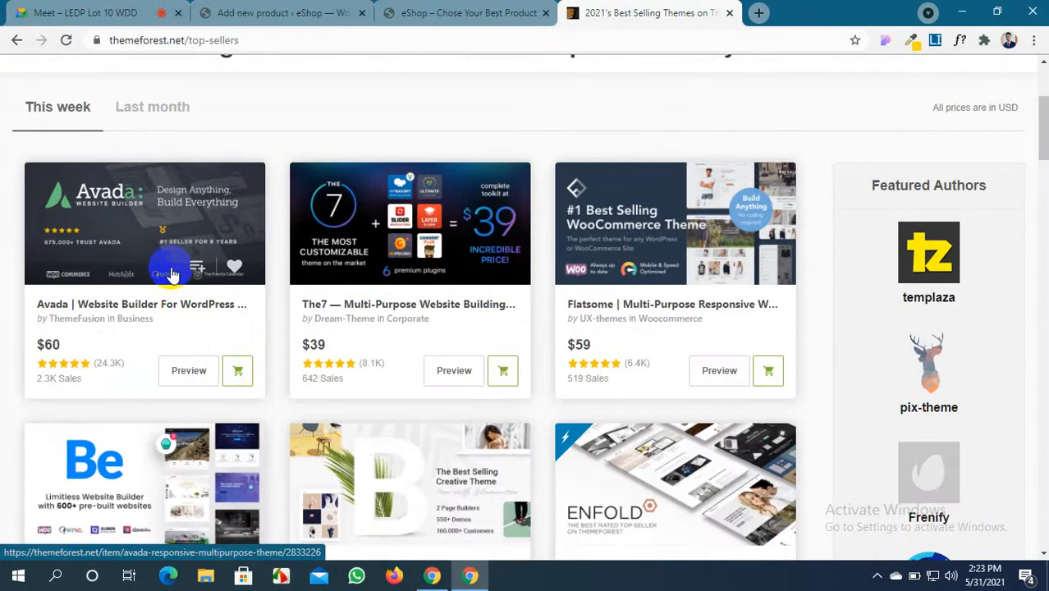
click(171, 275)
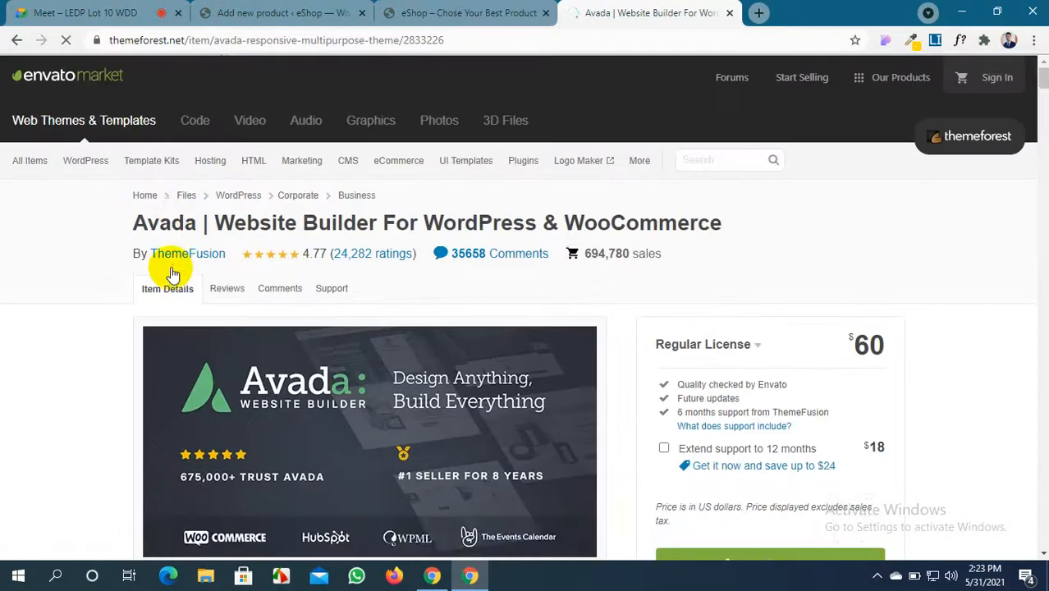
scroll(171, 275, down, 2)
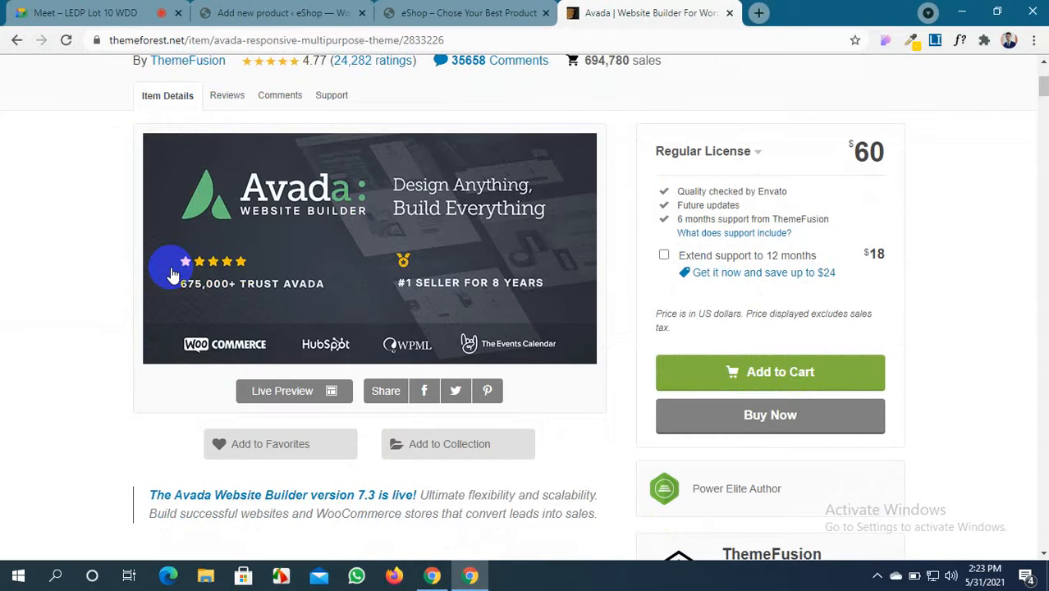
Capture the Avada banner area with Lightshot and save it to the Desktop as Screenshot_3.png
key(Print)
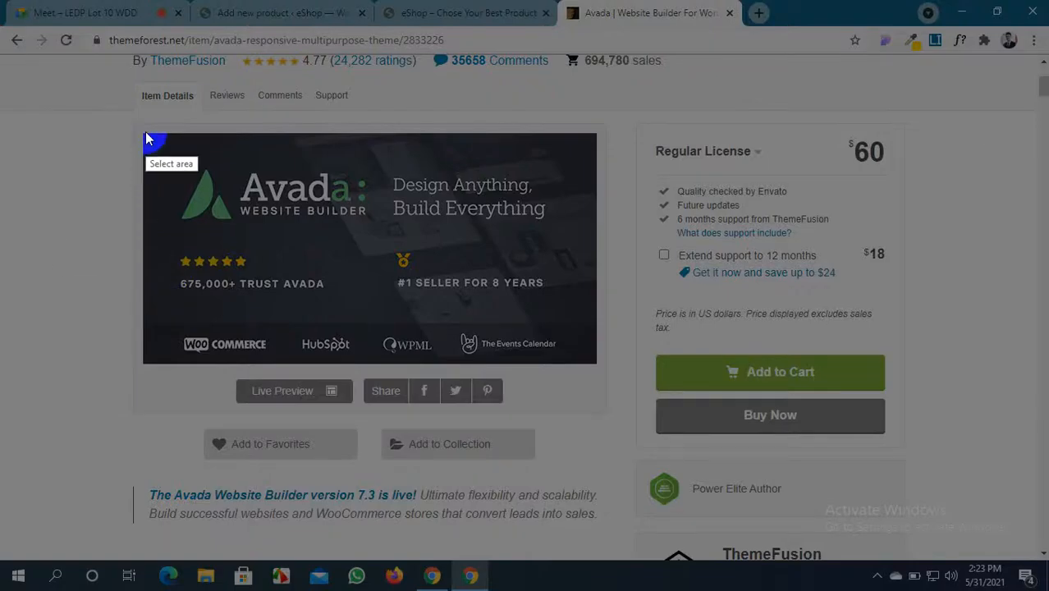
drag(144, 132, 598, 362)
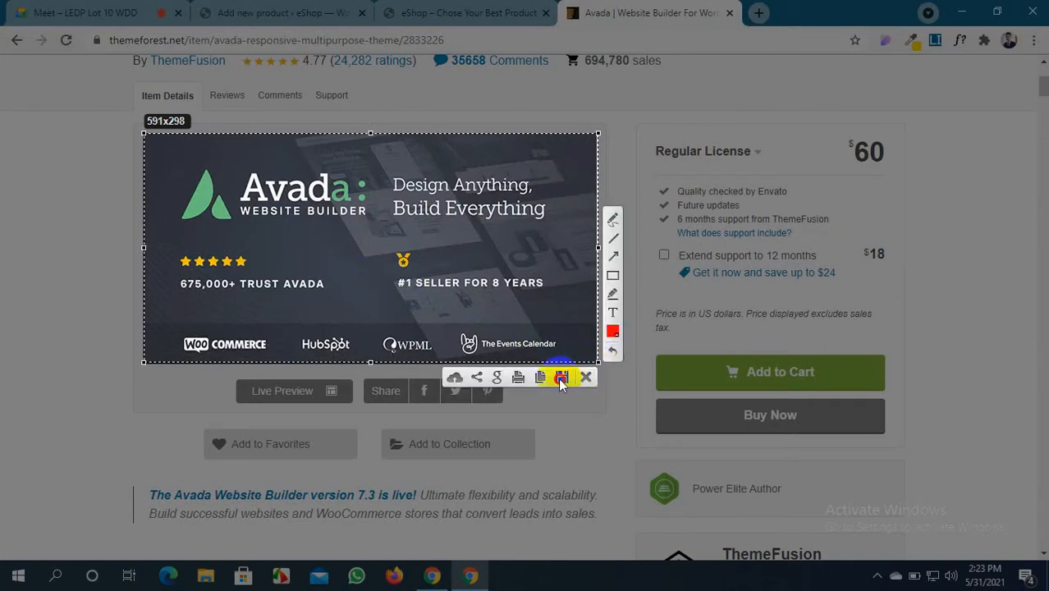
click(560, 378)
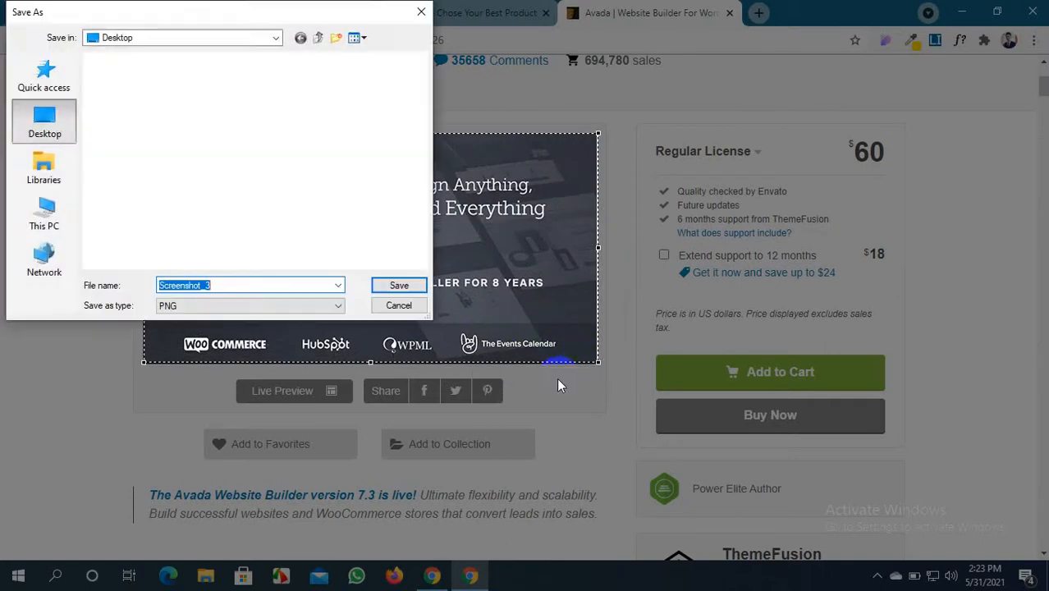
click(399, 285)
scroll(398, 301, down, 2)
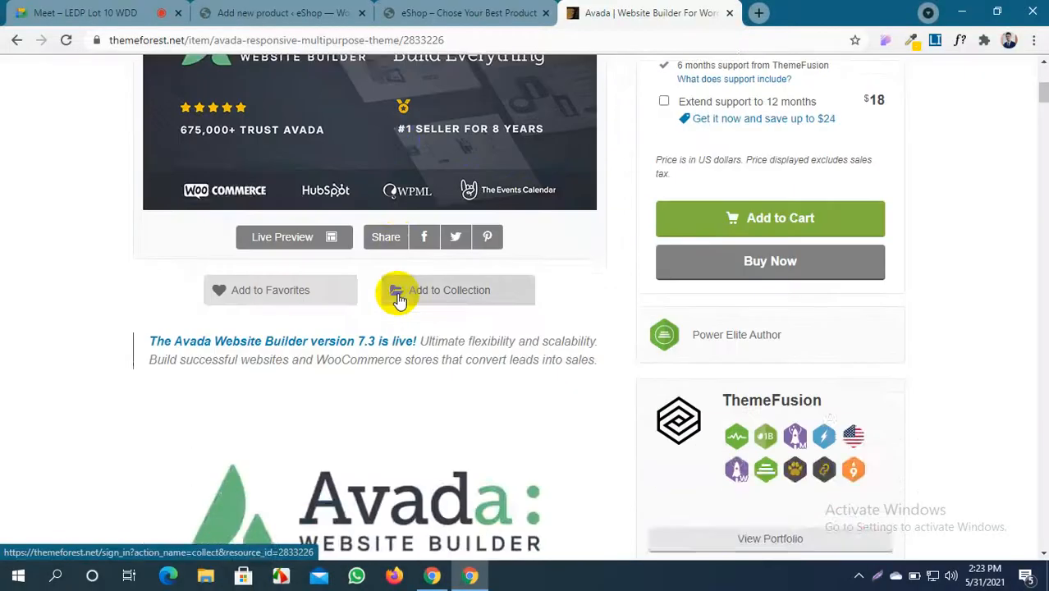
scroll(399, 301, up, 3)
scroll(399, 302, down, 2)
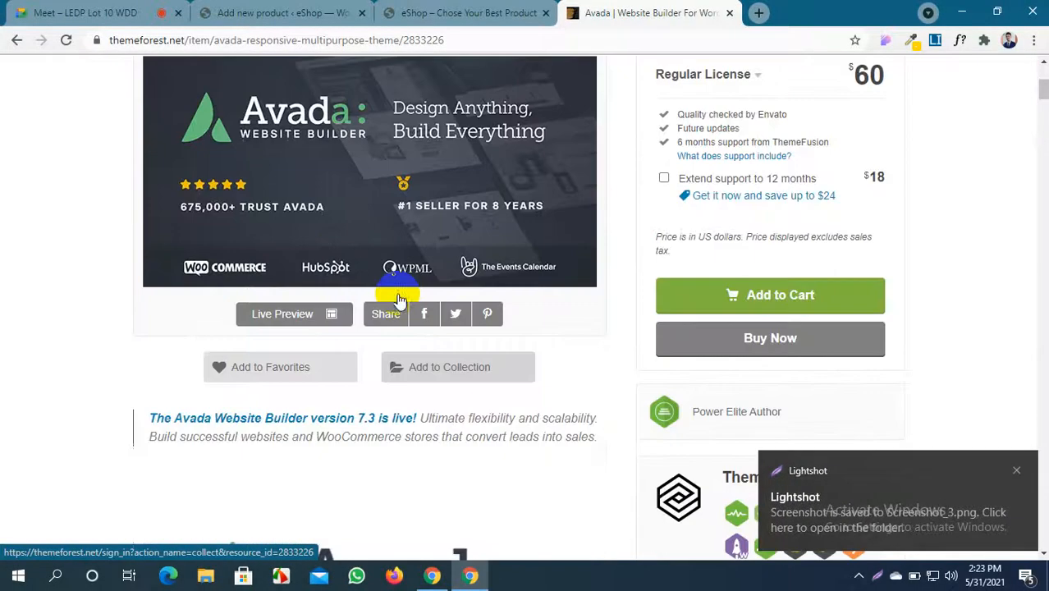
Close the Lightshot notice and switch to the LEDP Lot 10 WDD Google Meet tab
click(1016, 471)
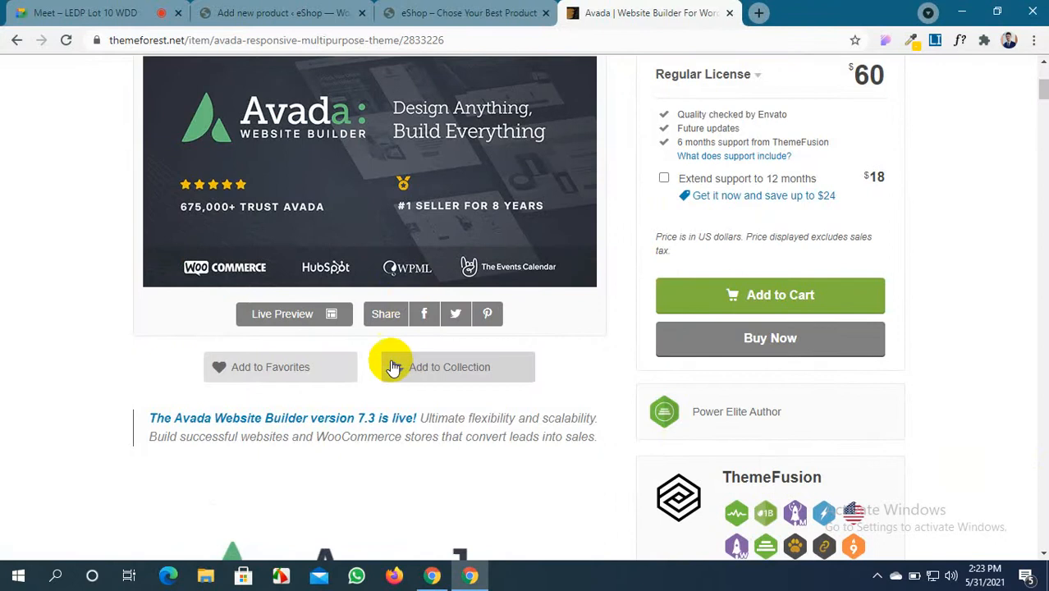
scroll(386, 359, up, 4)
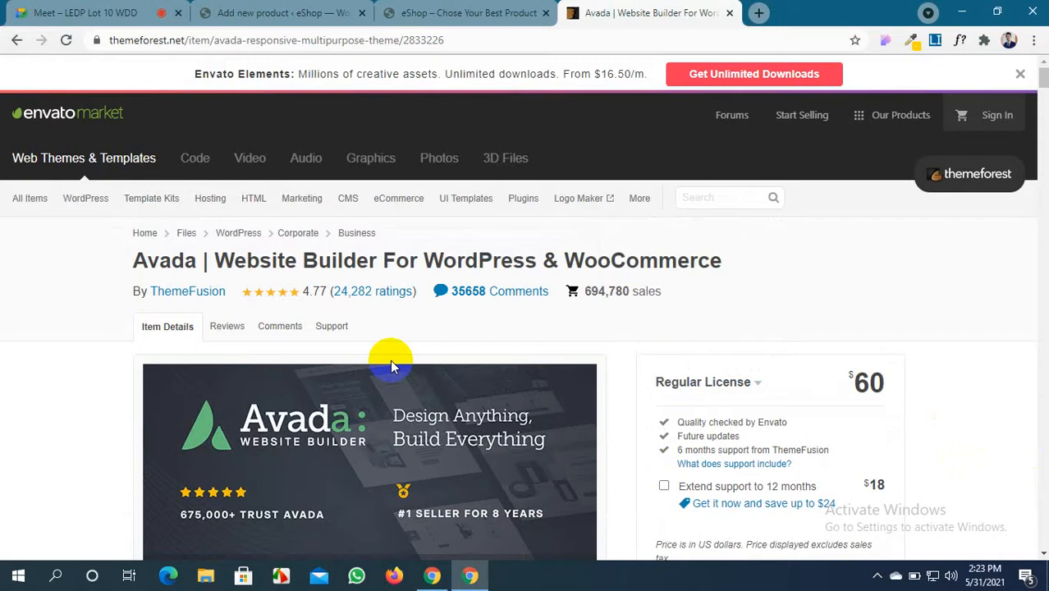
click(18, 10)
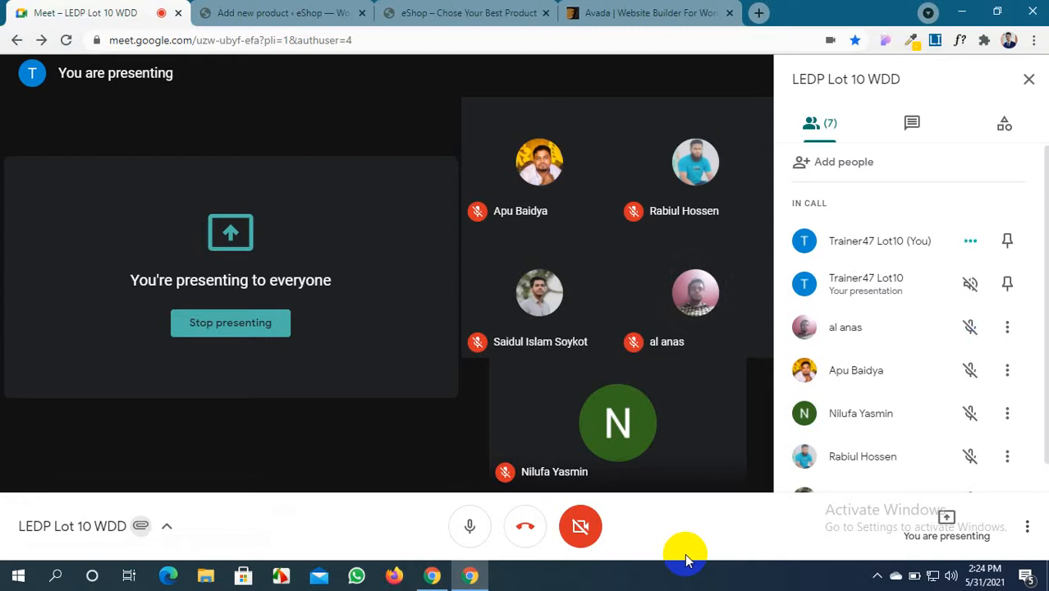
click(657, 13)
scroll(586, 246, down, 2)
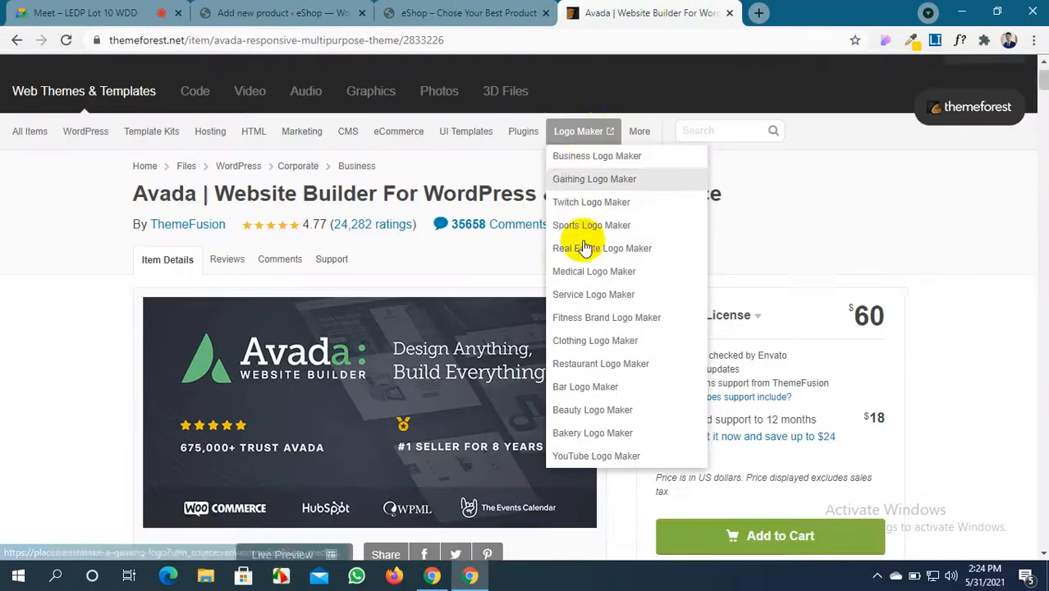
scroll(117, 222, up, 2)
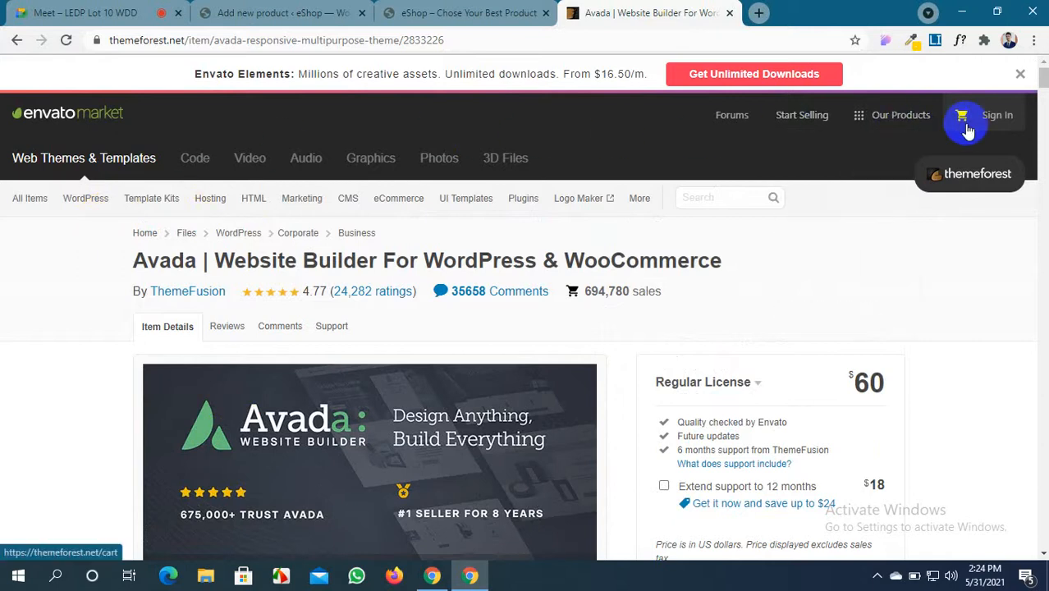
scroll(658, 238, down, 2)
scroll(673, 243, up, 2)
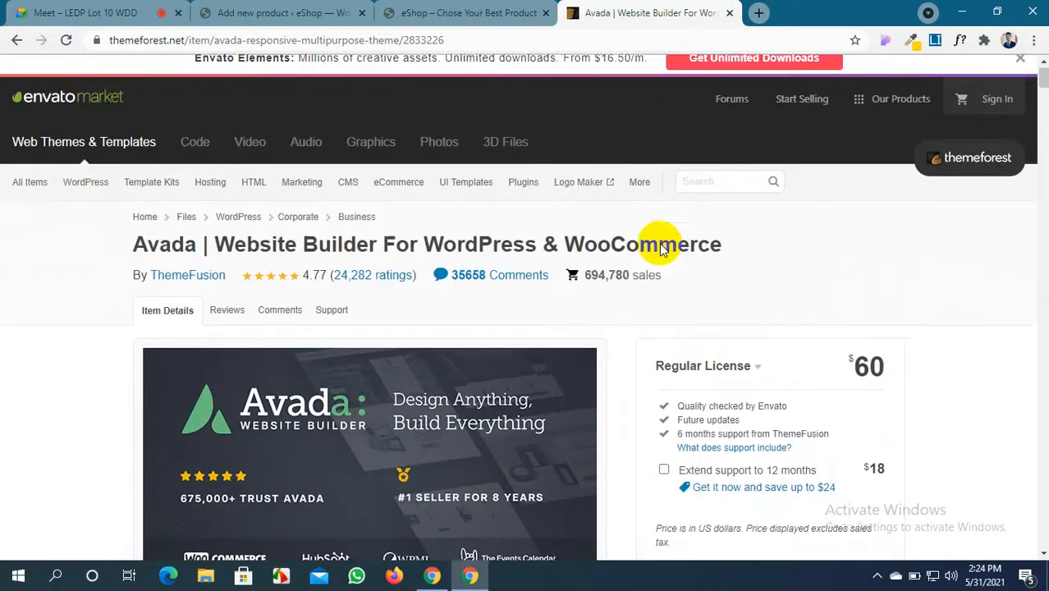
click(45, 9)
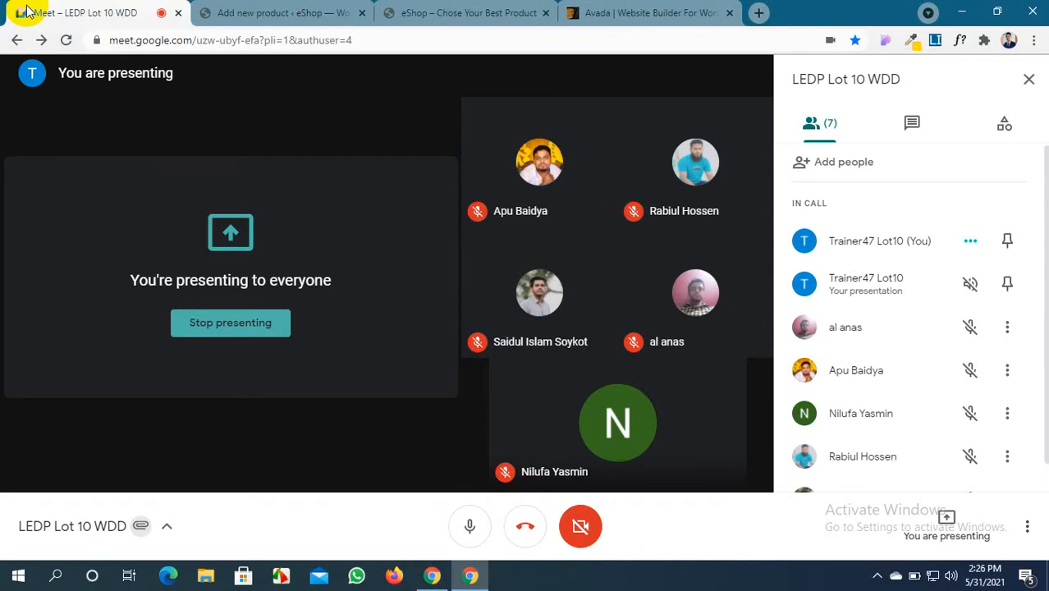
Compare the eShop storefront's product listing with the Avada ThemeForest page
click(461, 13)
scroll(472, 196, down, 6)
scroll(473, 476, up, 3)
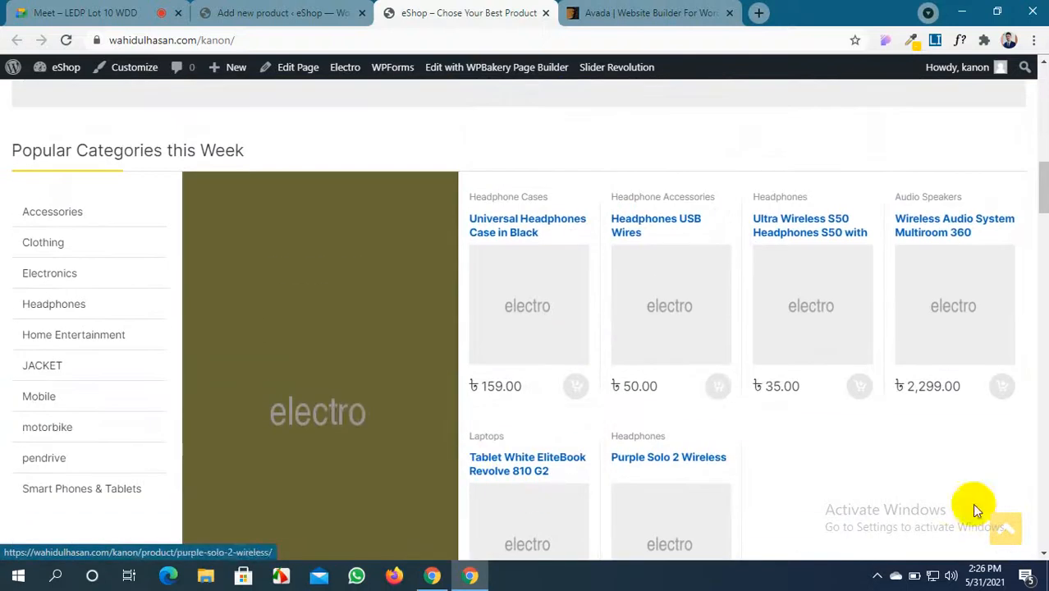
scroll(543, 313, up, 5)
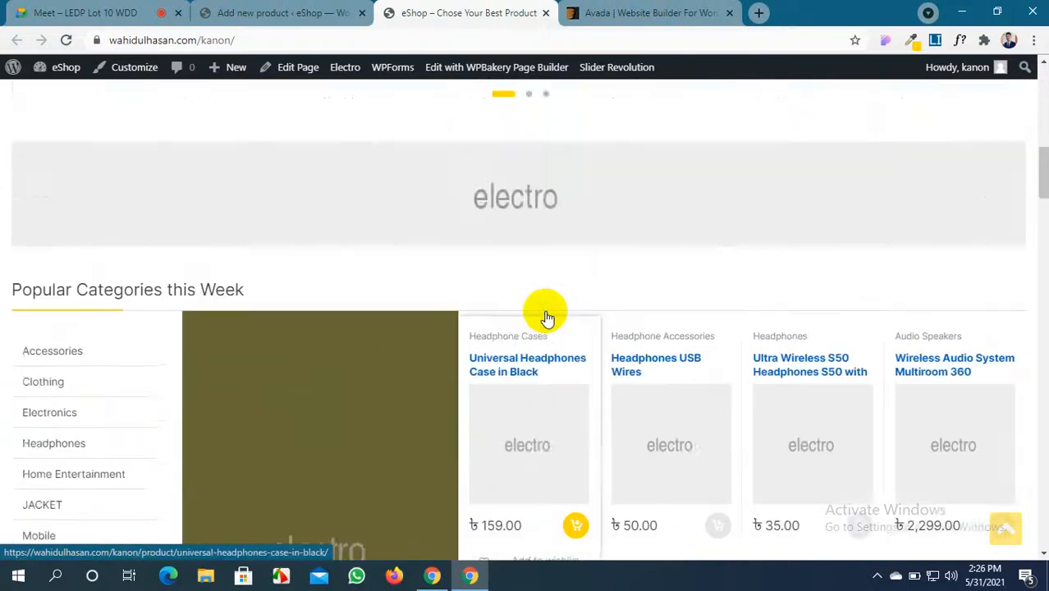
scroll(545, 316, up, 6)
scroll(546, 316, down, 8)
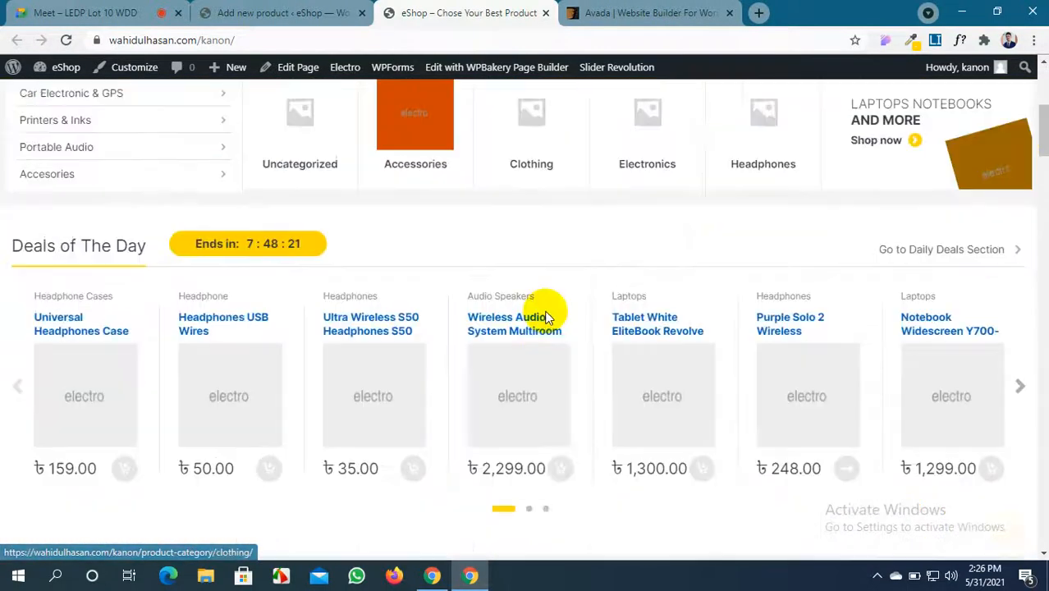
scroll(546, 320, up, 3)
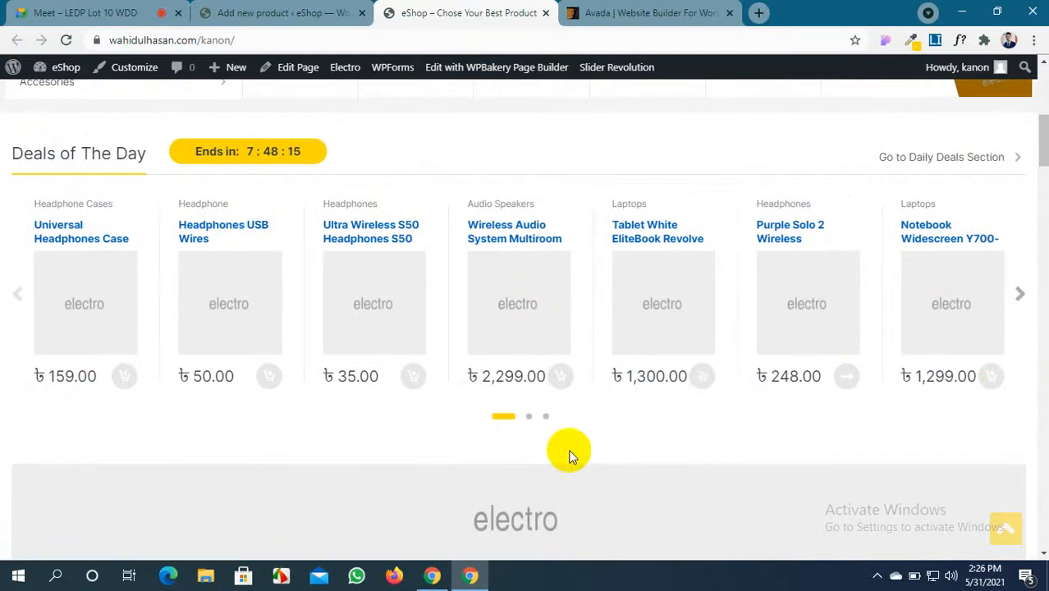
click(644, 8)
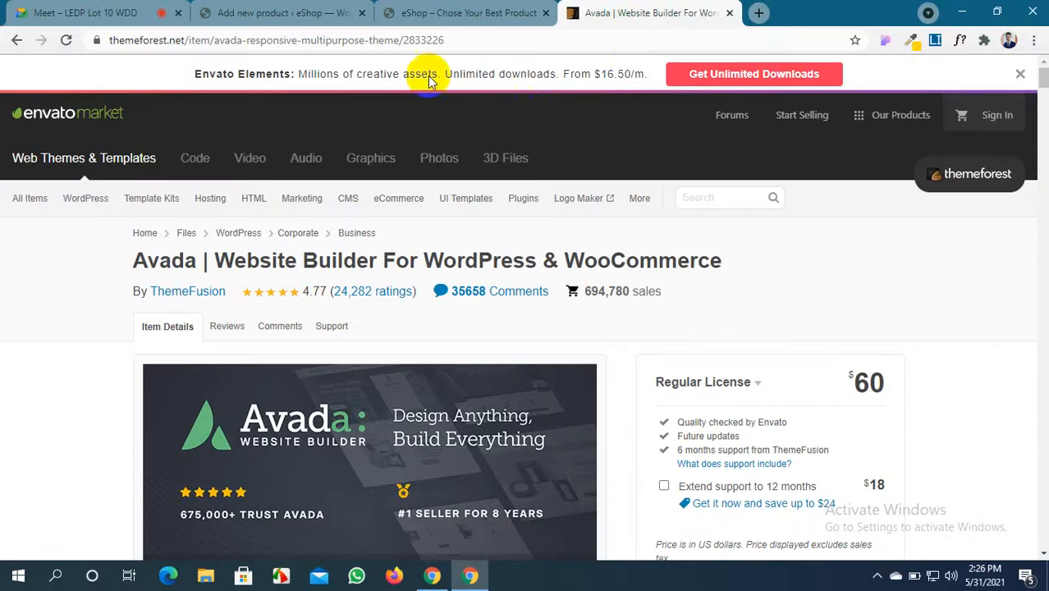
click(442, 8)
scroll(485, 475, down, 6)
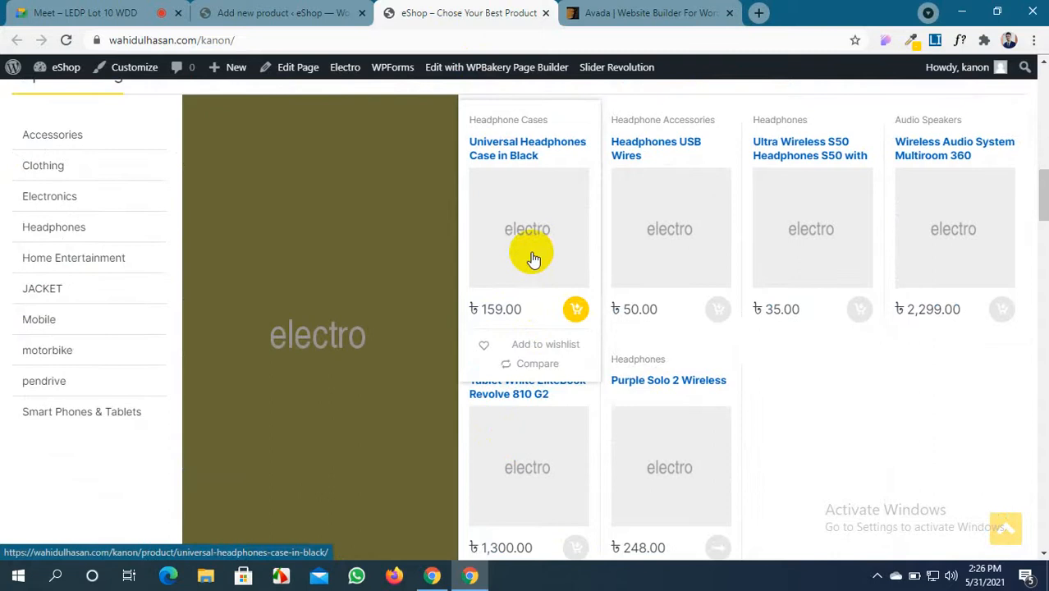
click(644, 12)
scroll(131, 456, down, 3)
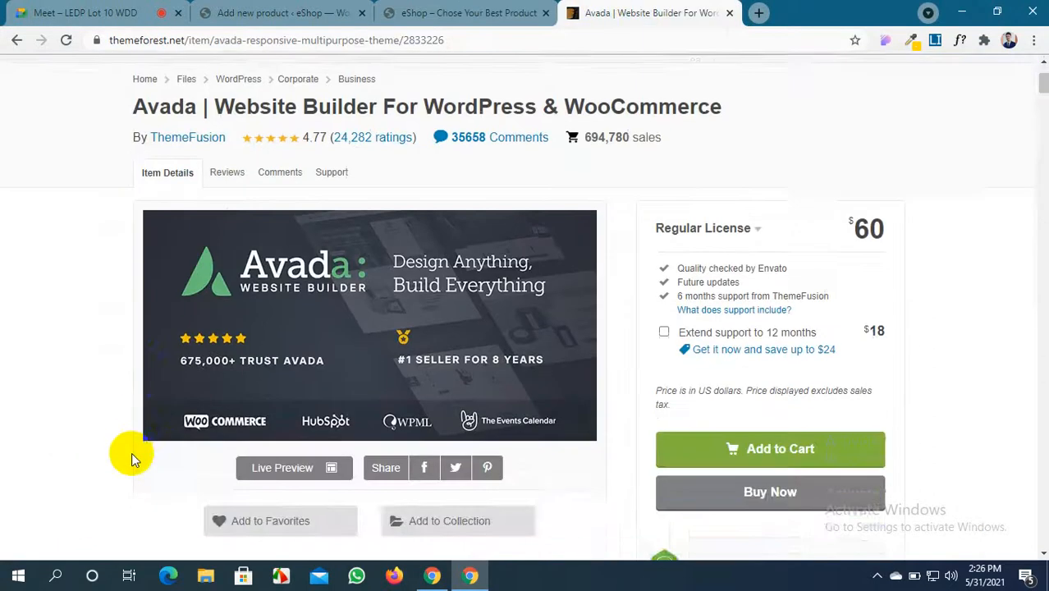
scroll(132, 453, up, 3)
Select the Avada page's web address, recheck the storefront, and return to Add new product
drag(451, 40, 97, 43)
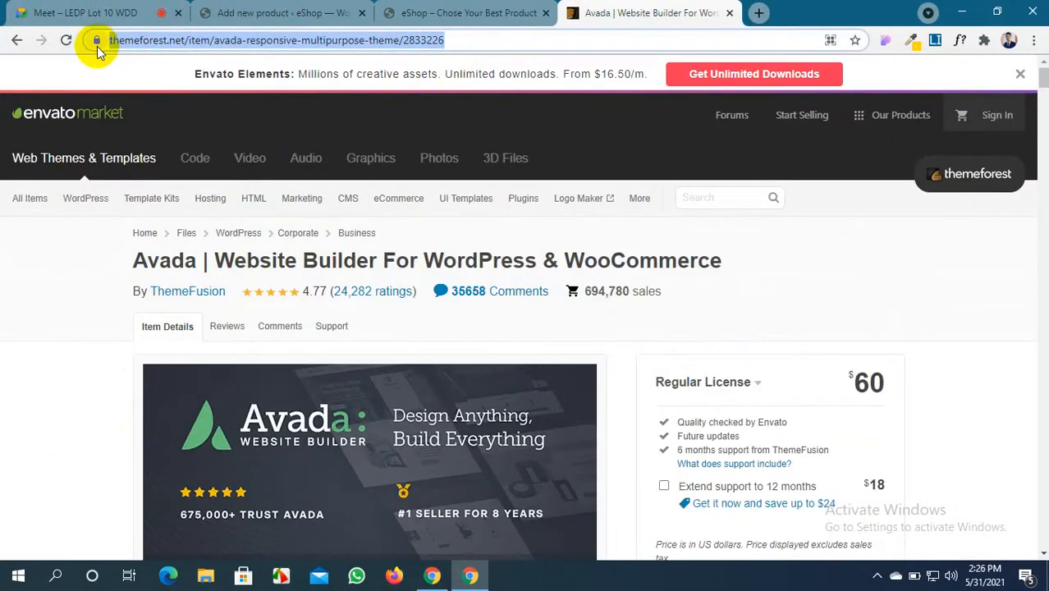
click(435, 6)
click(653, 11)
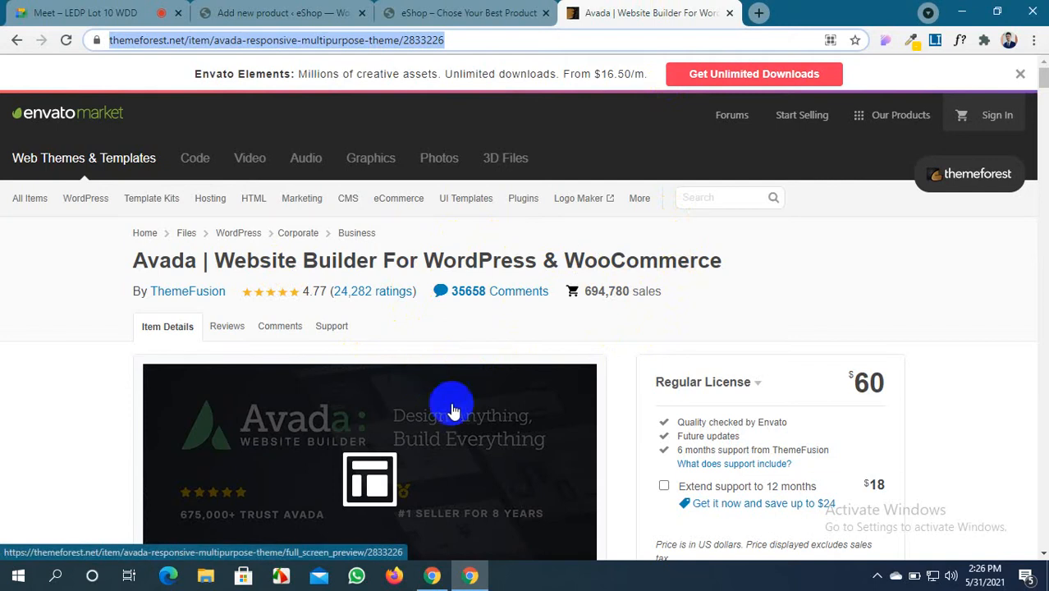
mouse_move(590, 211)
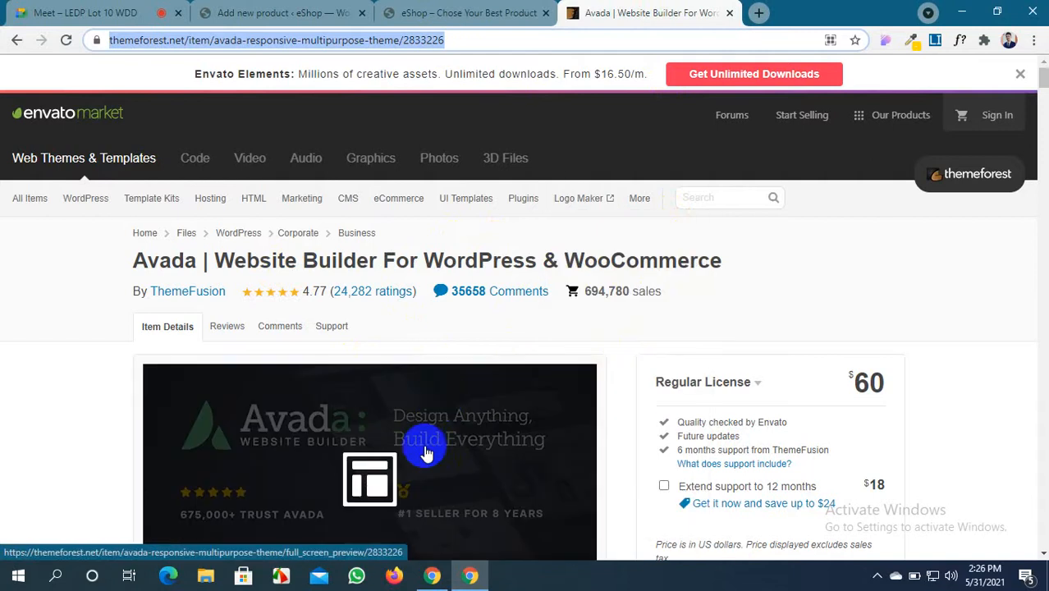
scroll(421, 447, down, 4)
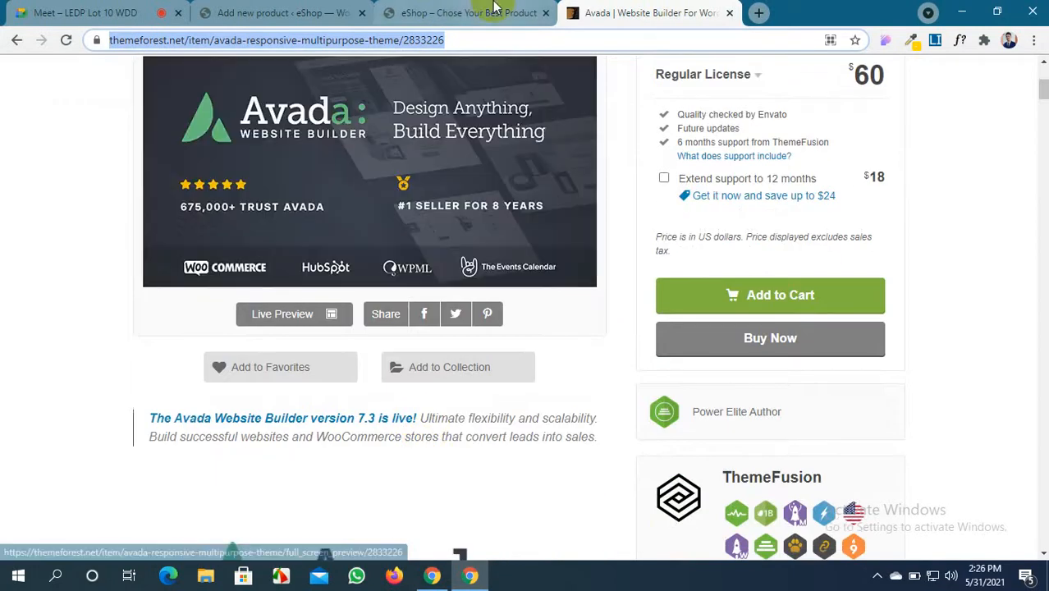
click(482, 13)
click(640, 12)
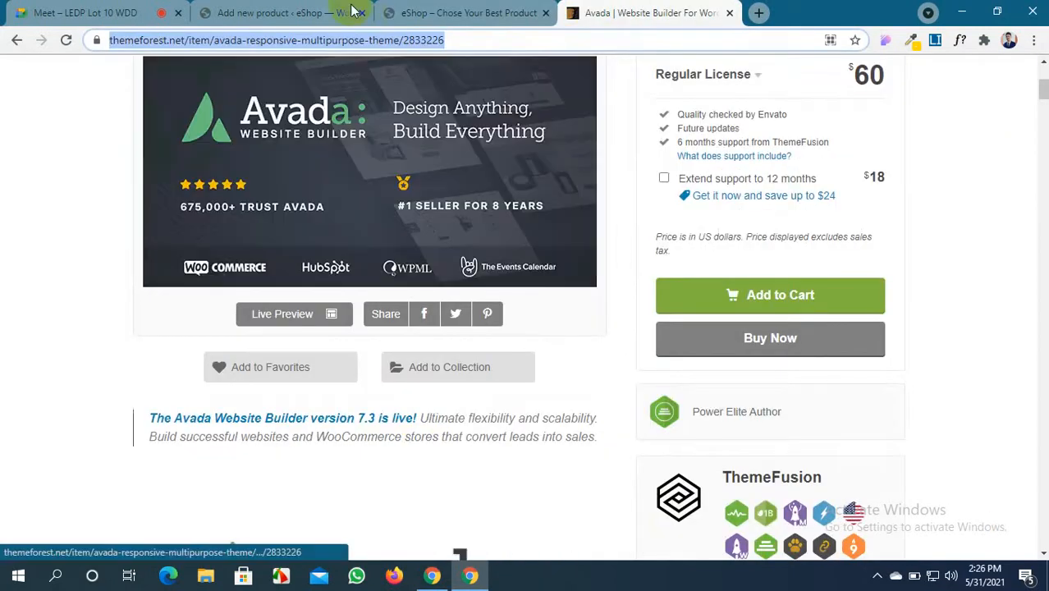
click(302, 12)
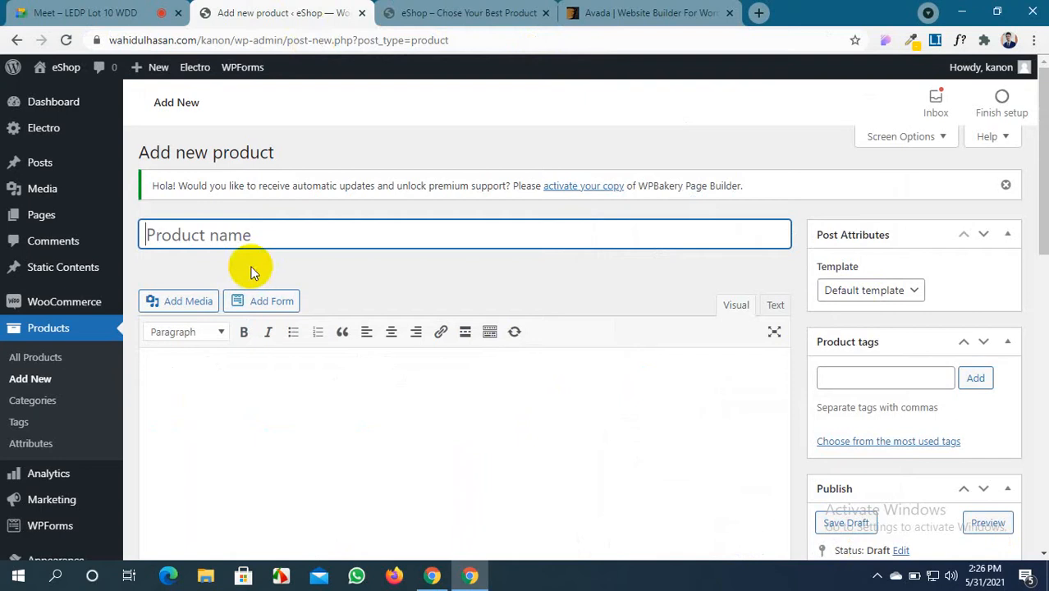
Title the product AVADA THEME, then scroll down the Avada ThemeForest page
text(AVADA THEME)
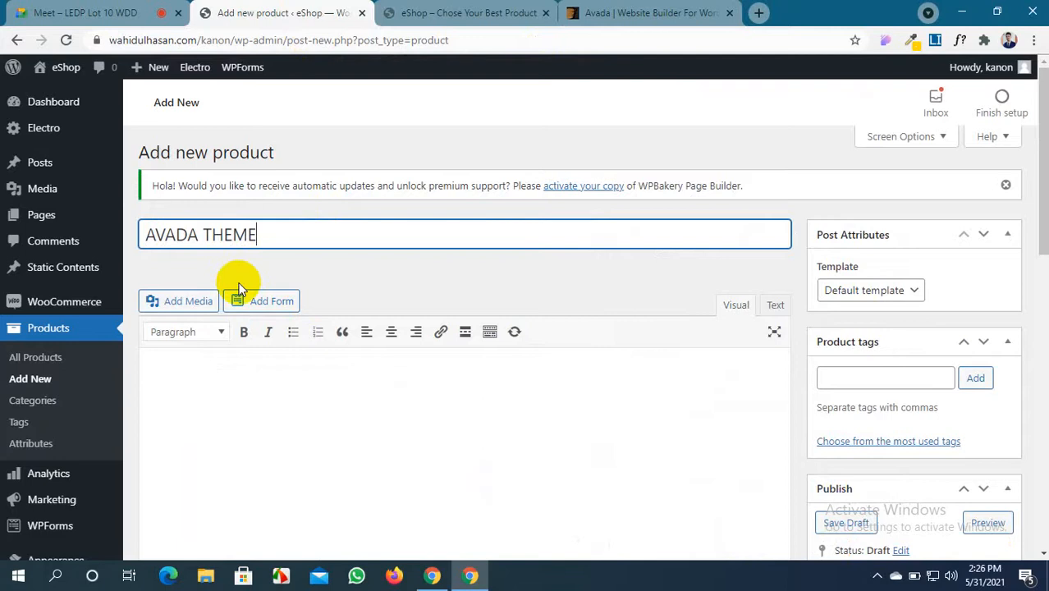
scroll(239, 283, down, 2)
click(644, 12)
scroll(566, 286, down, 20)
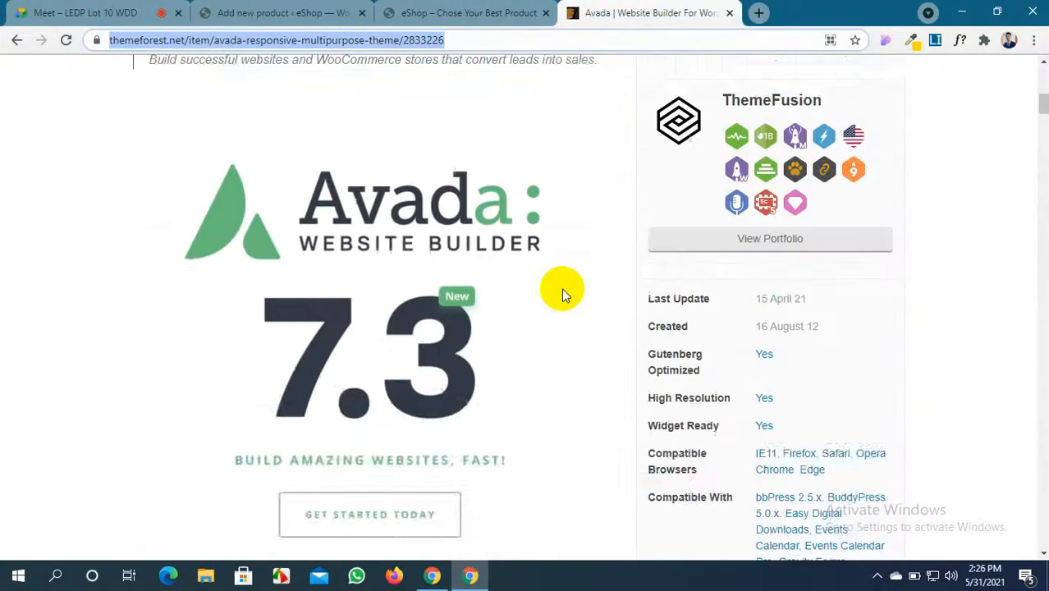
scroll(562, 288, down, 15)
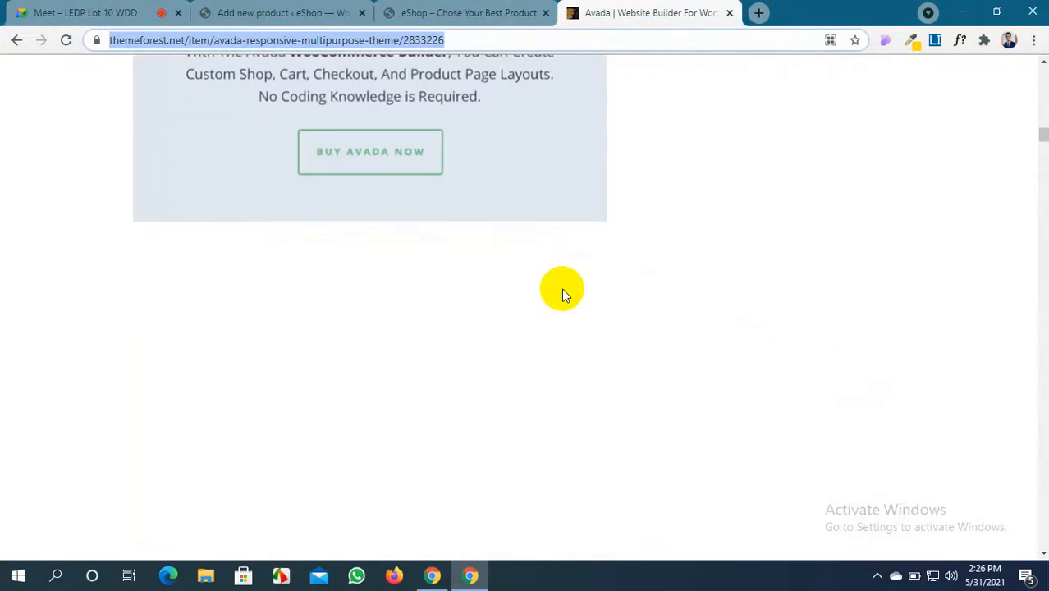
scroll(561, 294, down, 15)
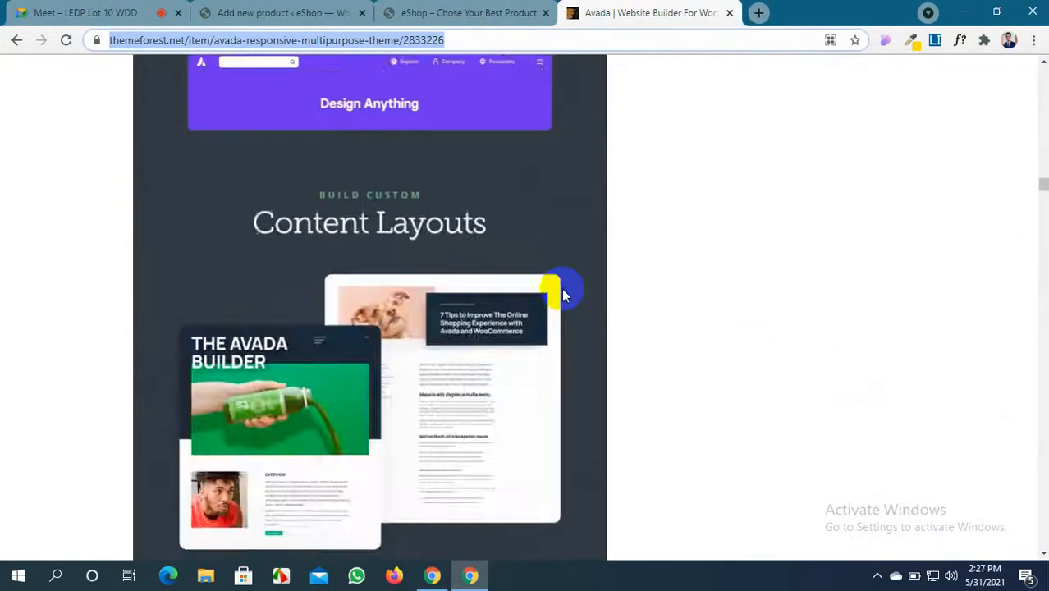
Select the Avada description paragraphs starting 'The Avada Website Builder is the #1…'
scroll(562, 296, down, 15)
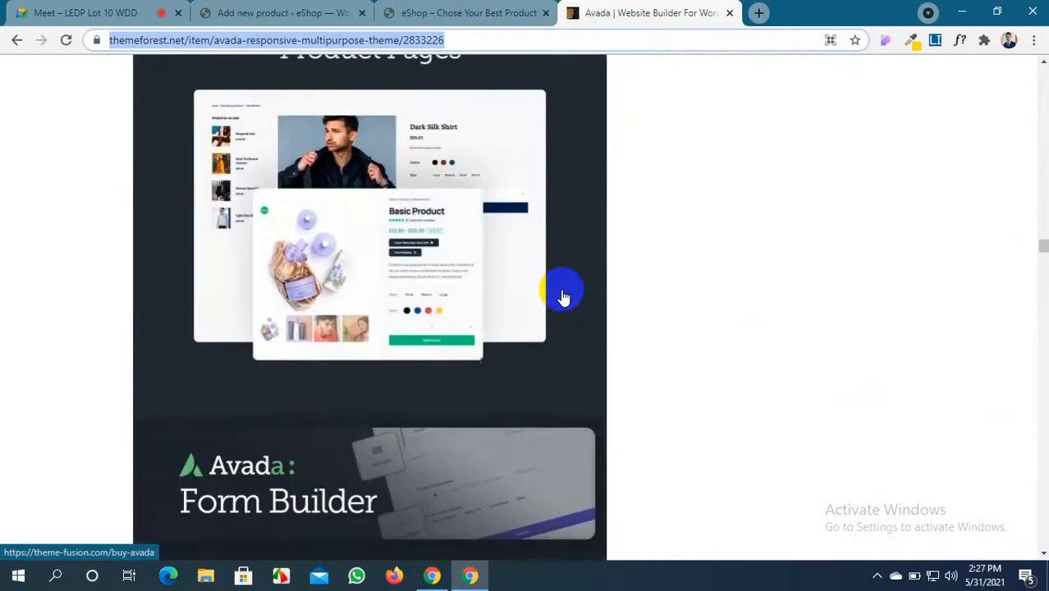
scroll(563, 296, down, 15)
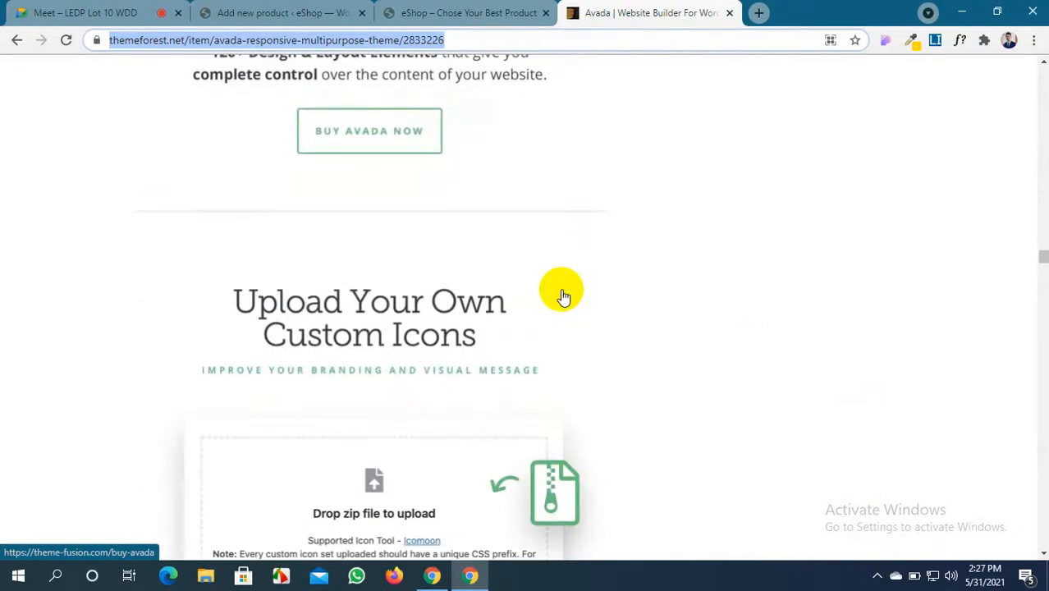
scroll(620, 297, down, 15)
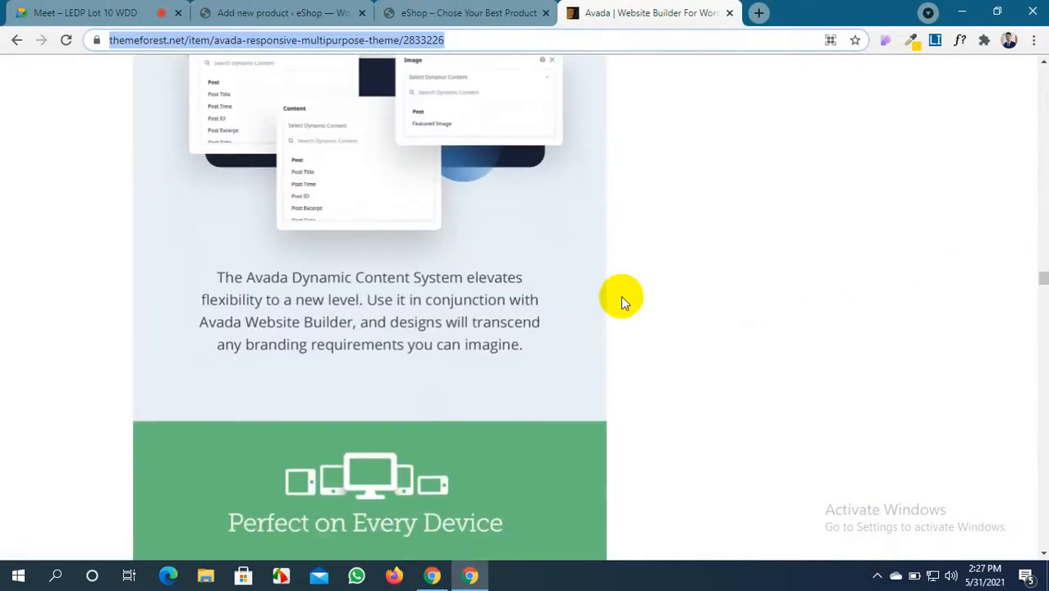
scroll(621, 298, down, 12)
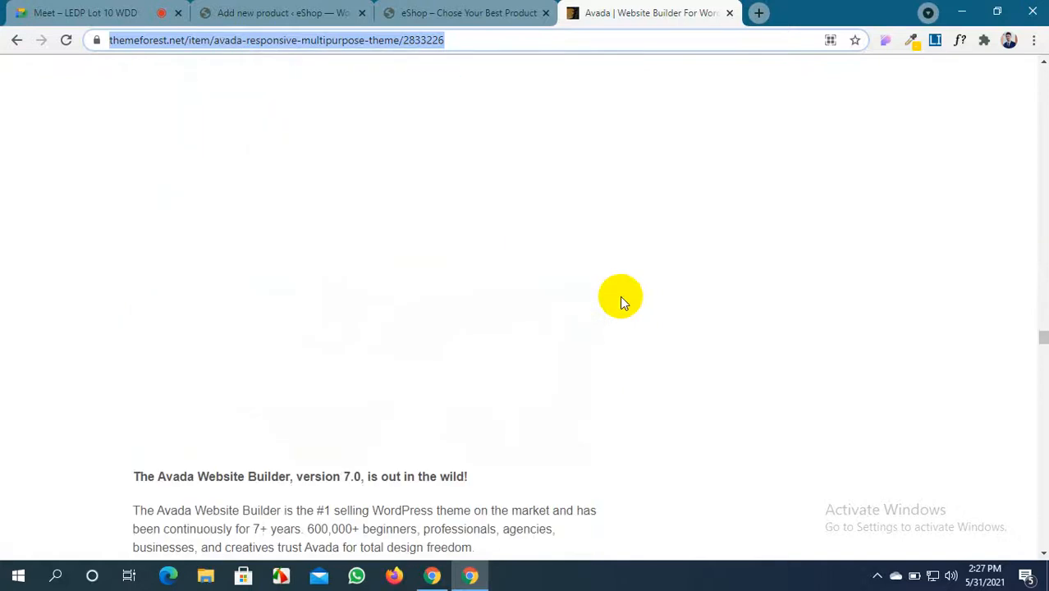
scroll(620, 297, up, 15)
scroll(620, 299, down, 20)
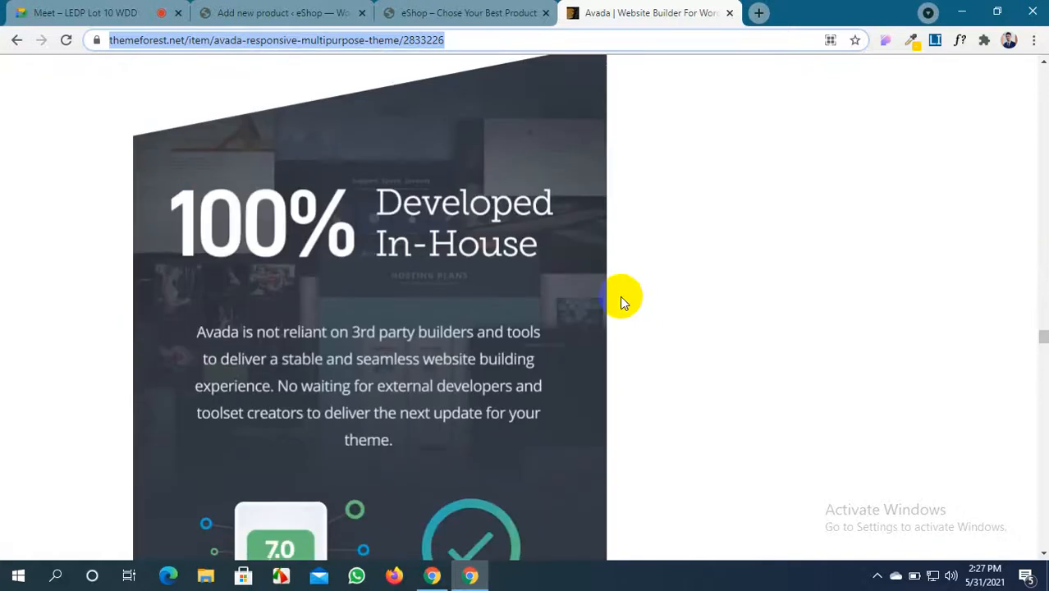
scroll(619, 302, down, 15)
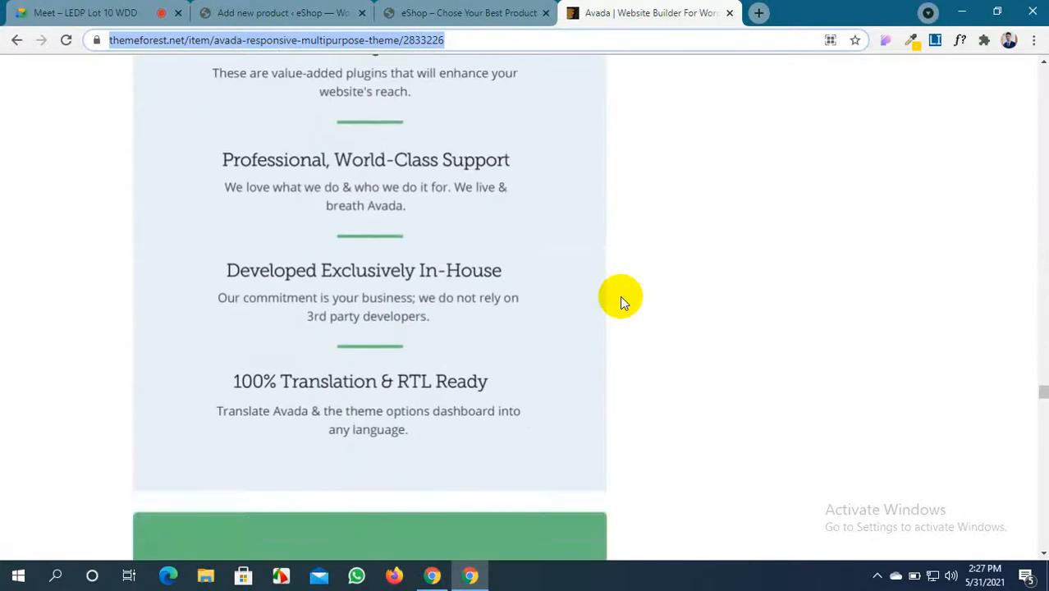
scroll(620, 302, up, 4)
scroll(607, 298, down, 3)
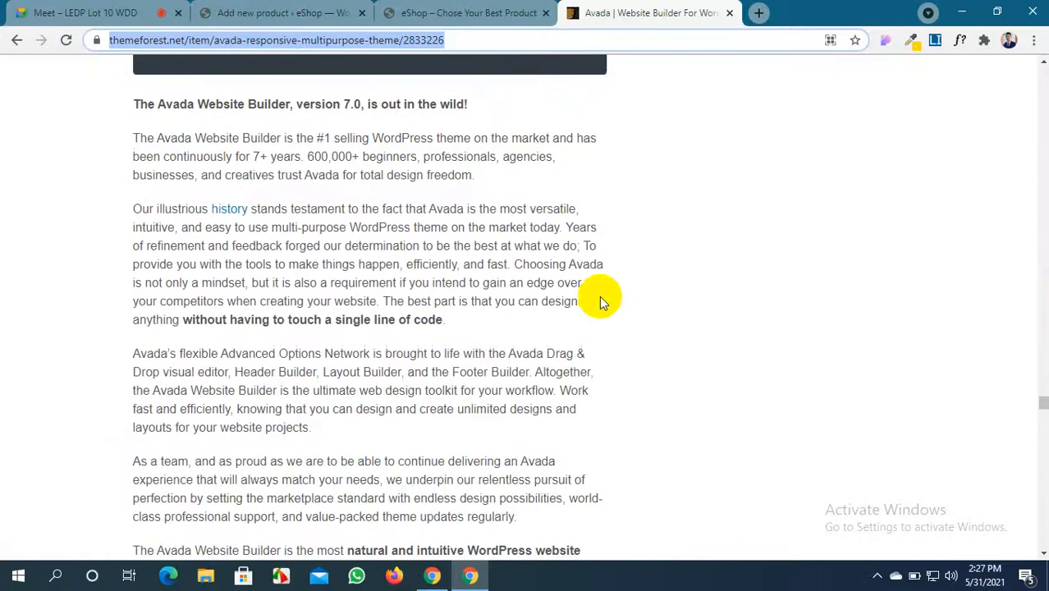
scroll(492, 328, down, 4)
scroll(496, 357, up, 1)
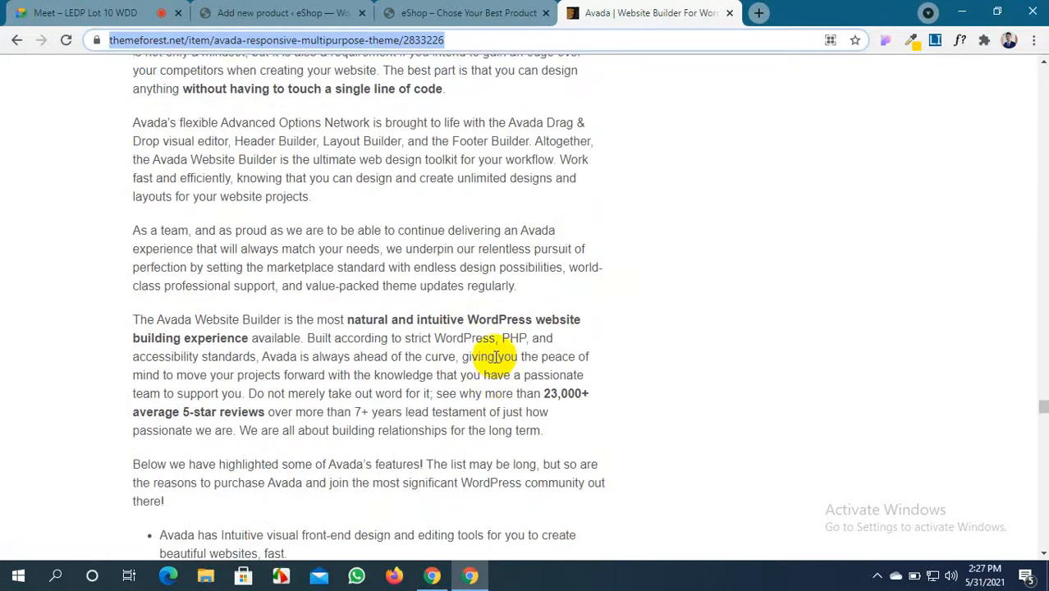
drag(542, 435, 74, 294)
key(ctrl+c)
Scroll back up and return to the Add new product editor
scroll(340, 340, up, 5)
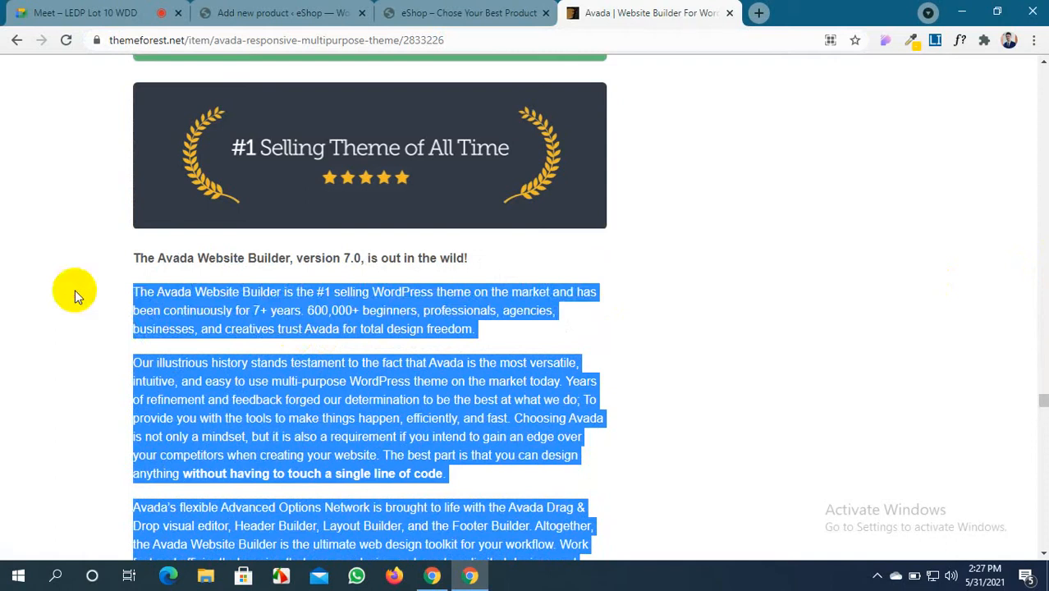
scroll(363, 249, up, 6)
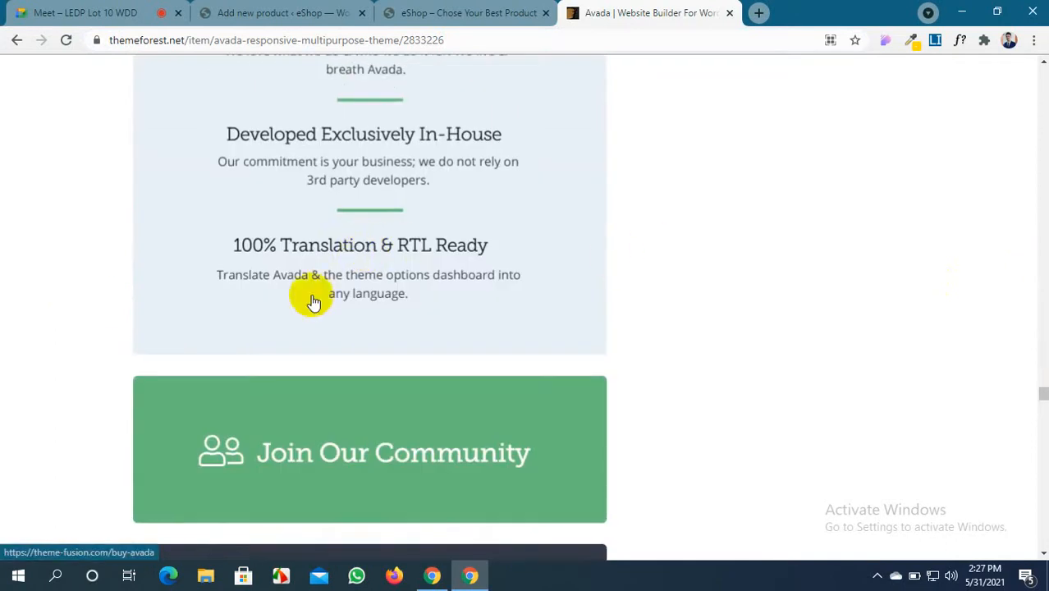
scroll(312, 302, up, 10)
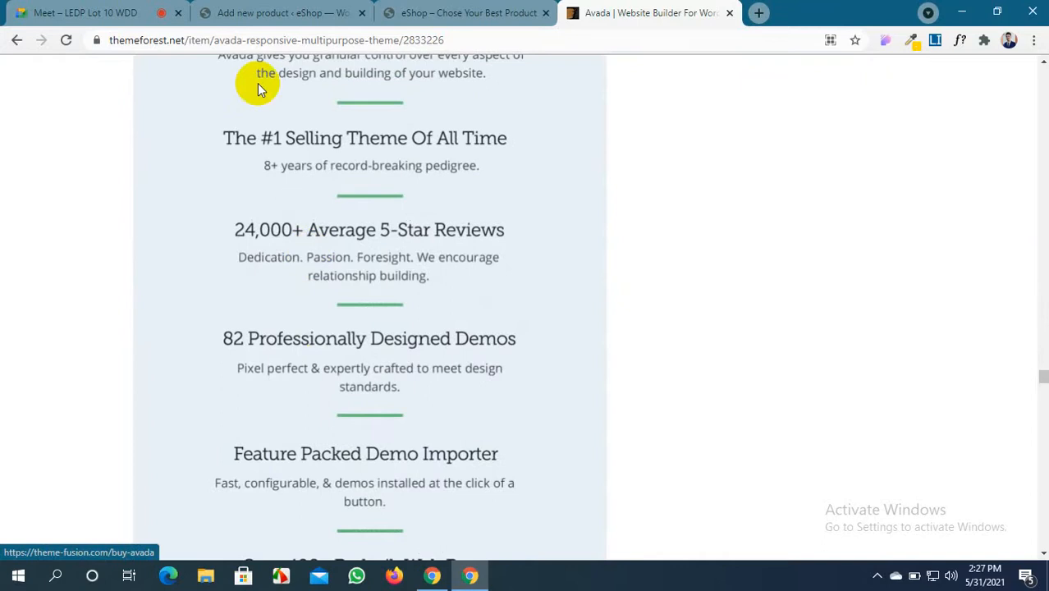
click(264, 13)
scroll(247, 335, down, 1)
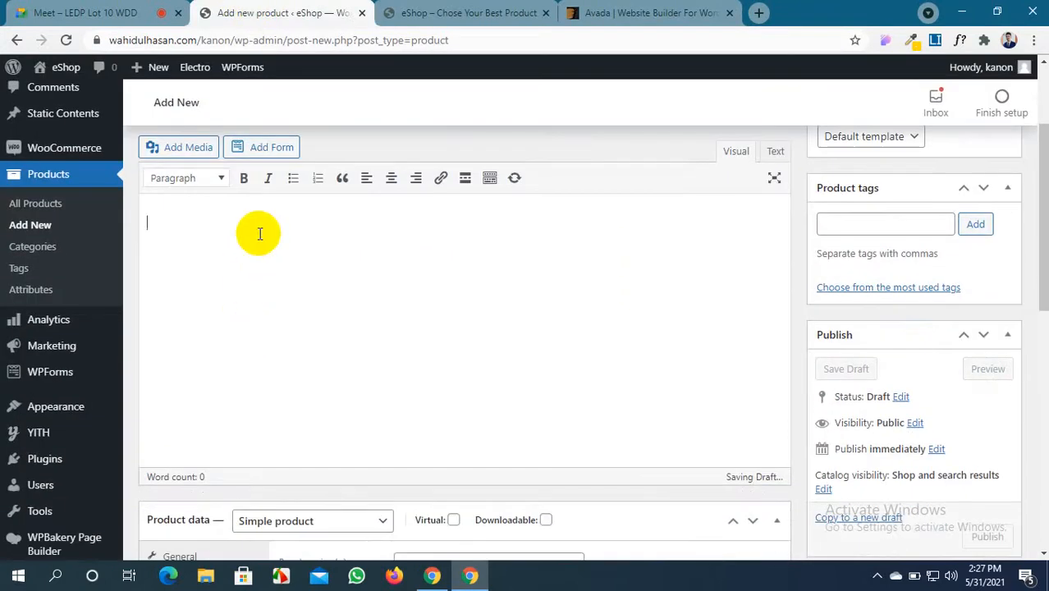
Paste the copied Avada marketing text into the AVADA THEME description editor
key(ctrl+v)
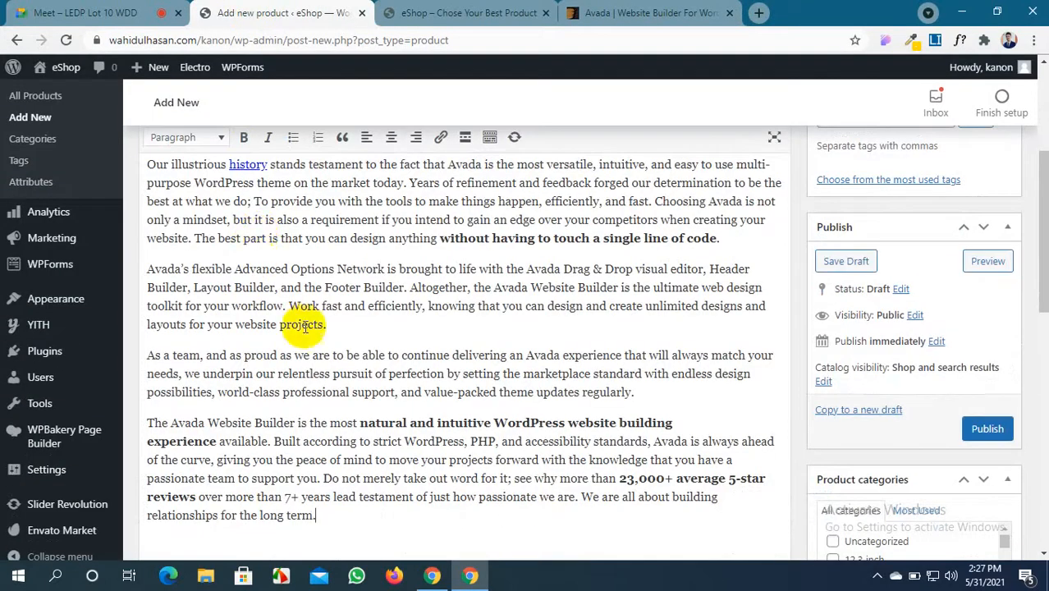
scroll(318, 326, up, 5)
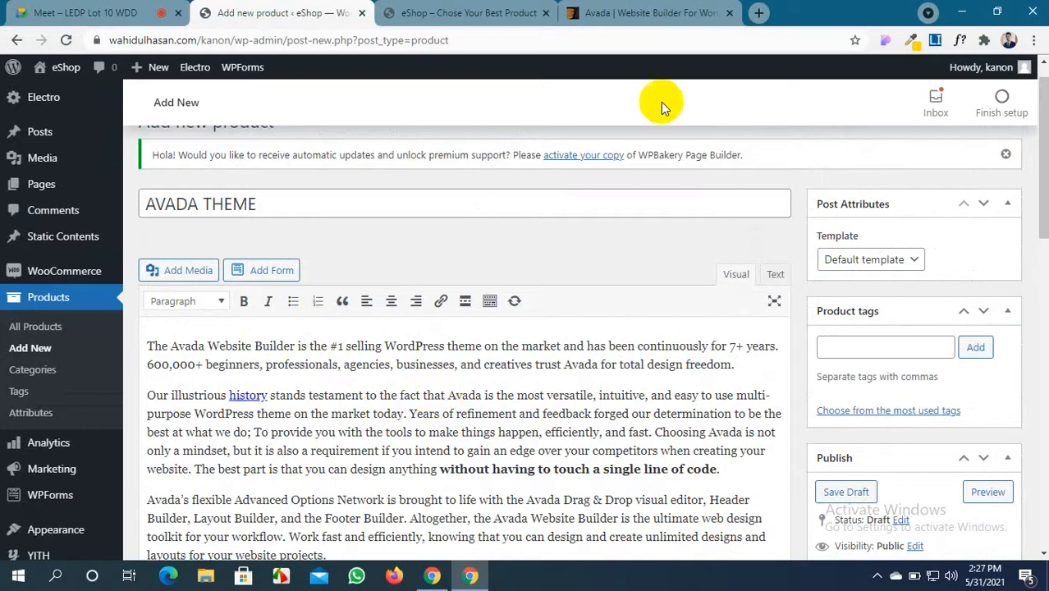
Select the first five Avada feature bullets on ThemeForest, then return to the Add new product tab
click(600, 7)
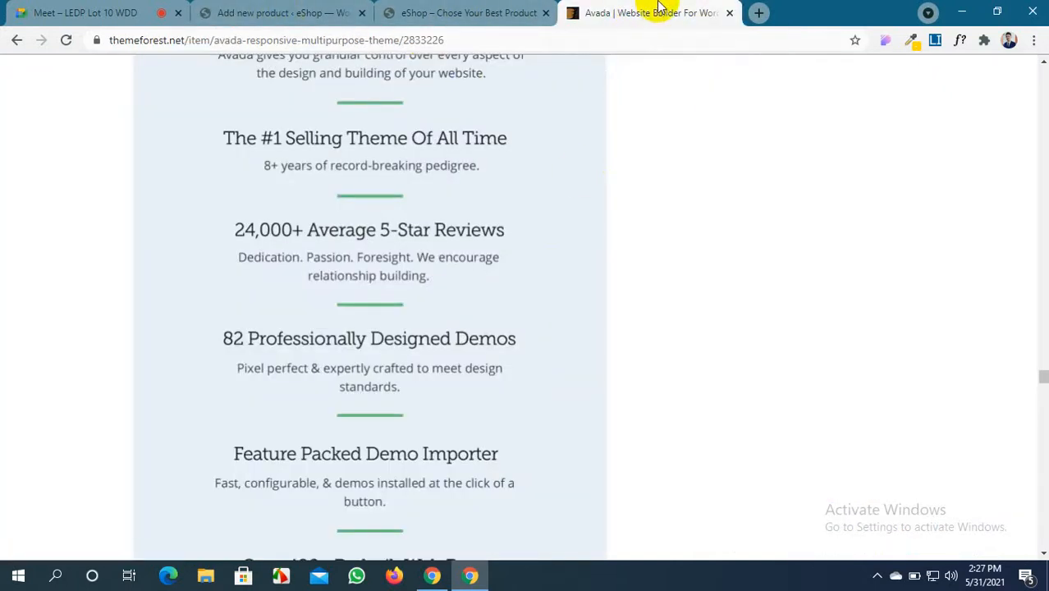
scroll(502, 436, down, 9)
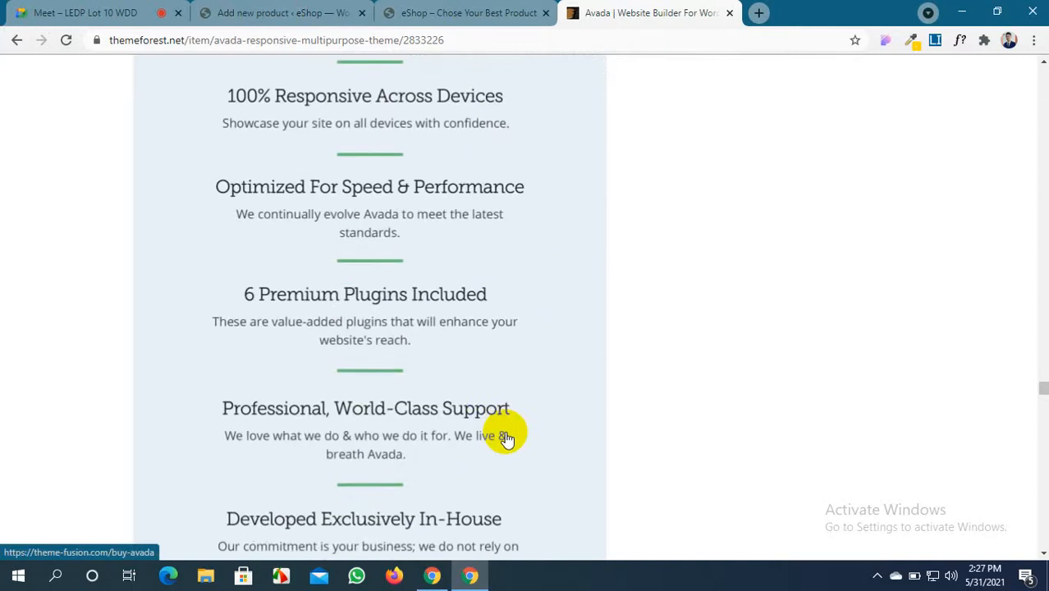
scroll(383, 273, down, 5)
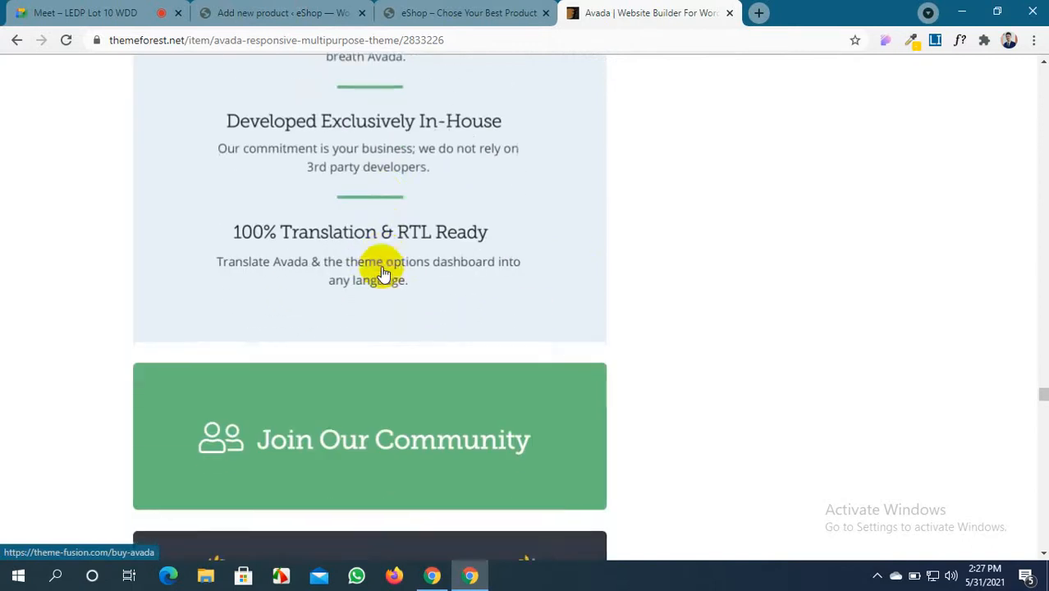
scroll(383, 274, down, 15)
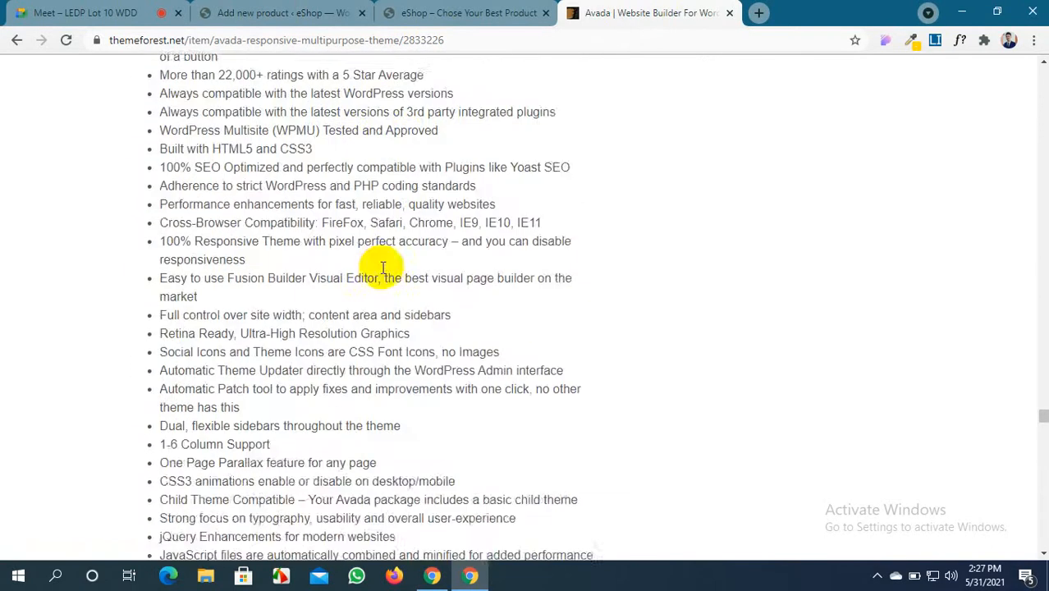
scroll(281, 235, up, 4)
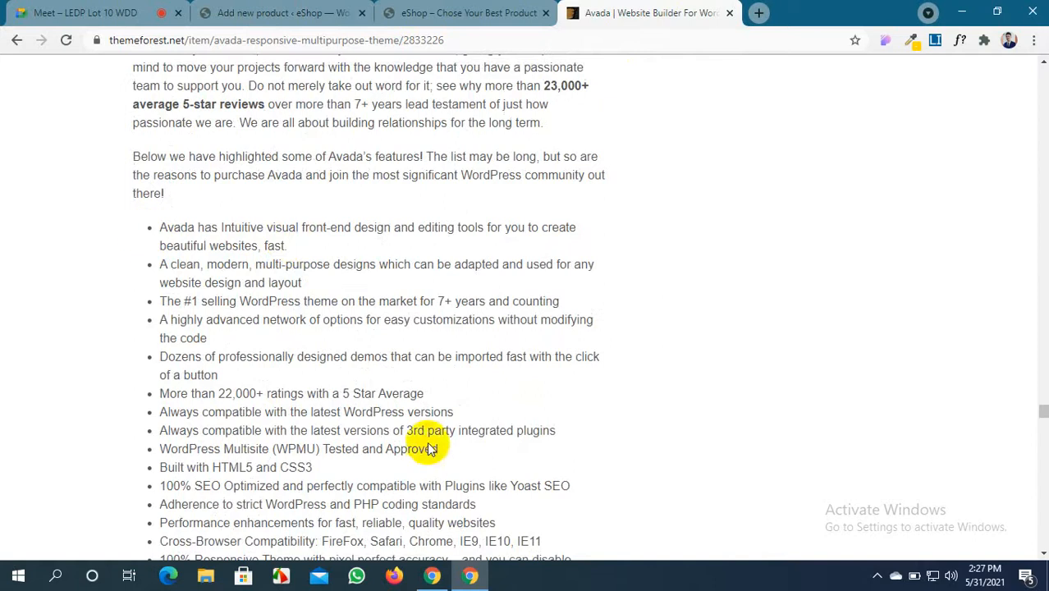
drag(218, 375, 137, 229)
key(ctrl+c)
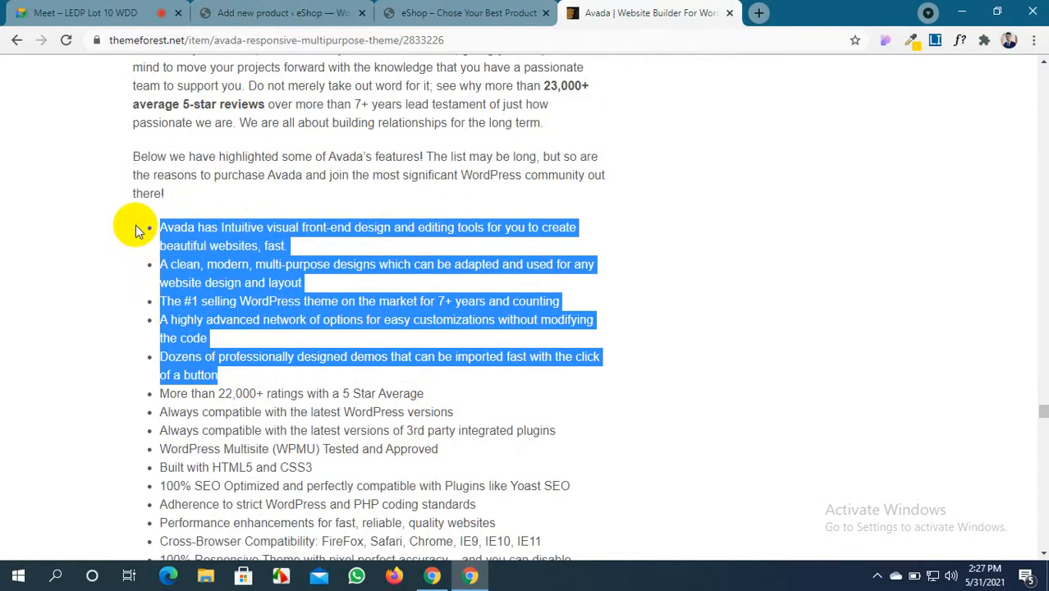
click(279, 12)
scroll(427, 354, down, 5)
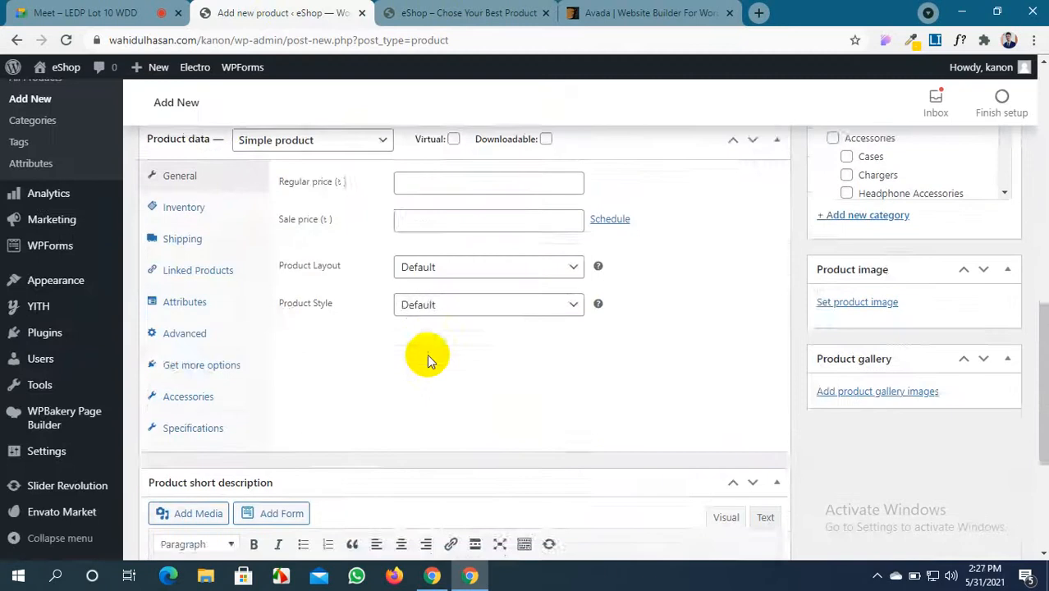
Paste the five Avada feature bullets into the Product short description
scroll(427, 353, down, 3)
click(431, 388)
key(ctrl+v)
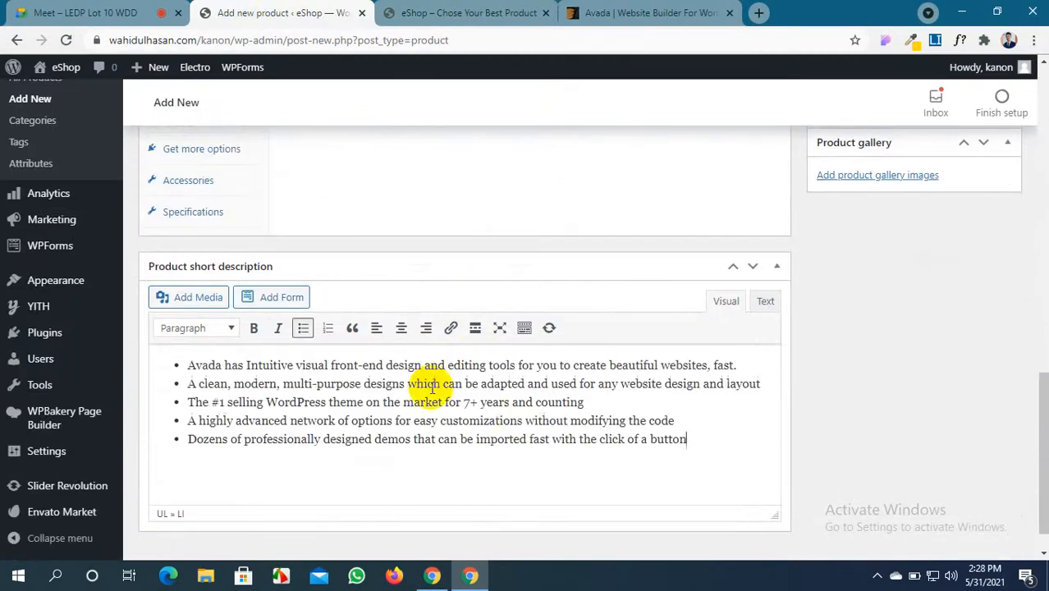
scroll(548, 413, up, 6)
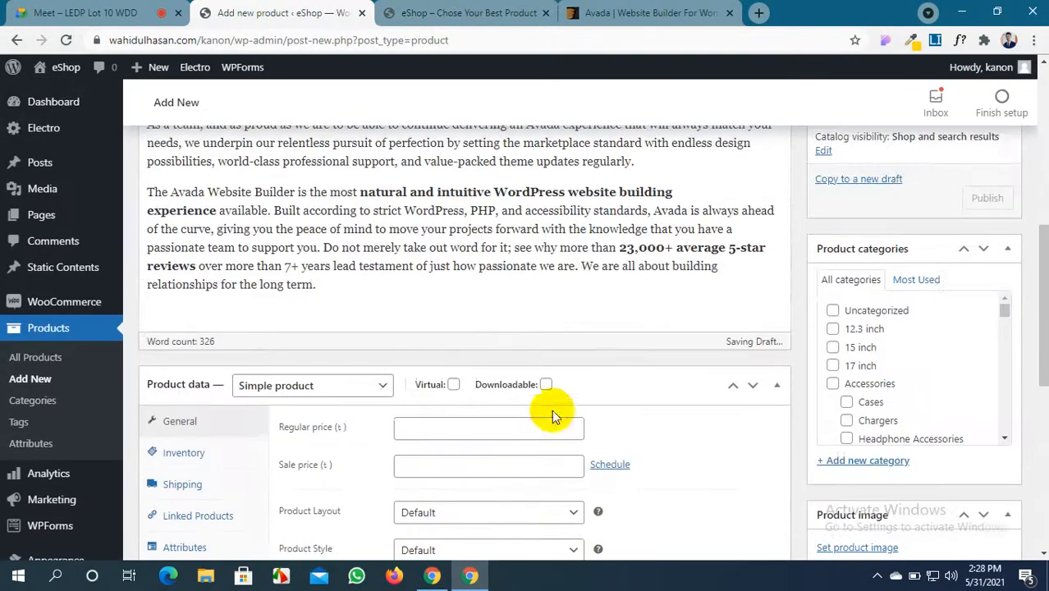
scroll(345, 400, down, 2)
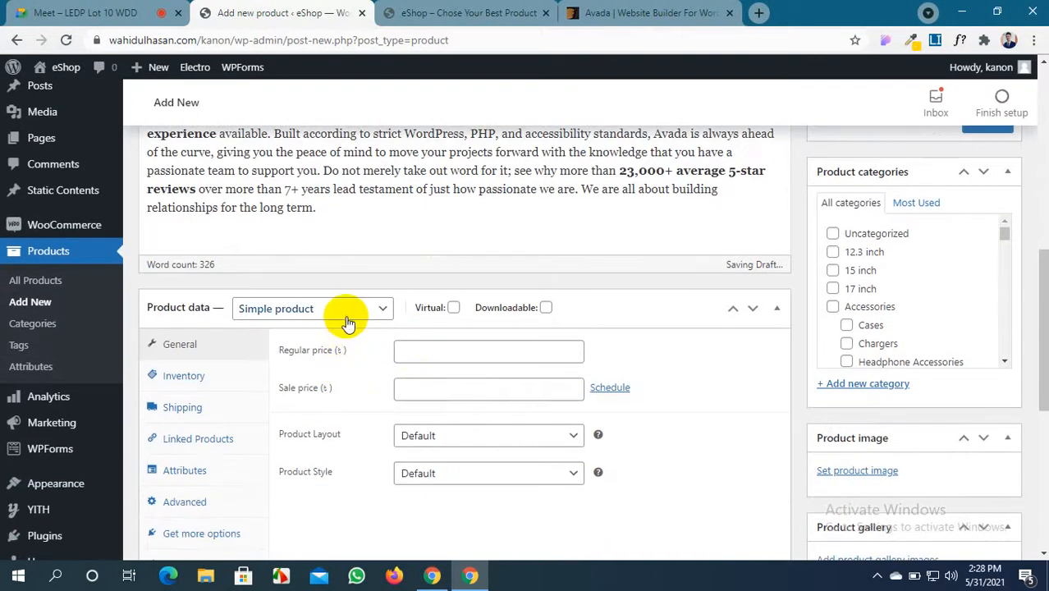
Make the product an External/Affiliate product and head to the Avada page for its URL
click(348, 317)
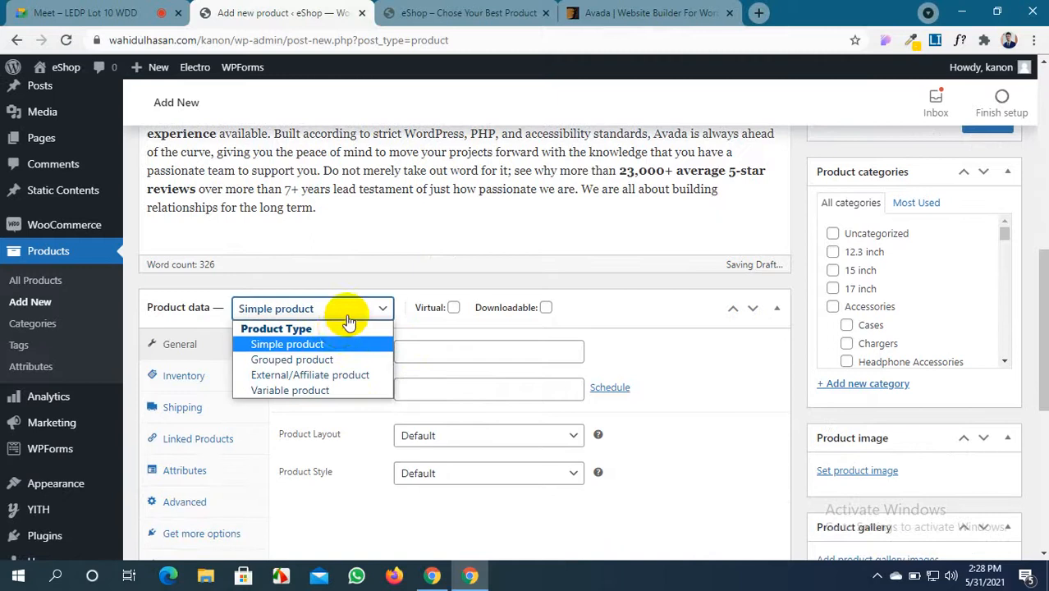
click(329, 376)
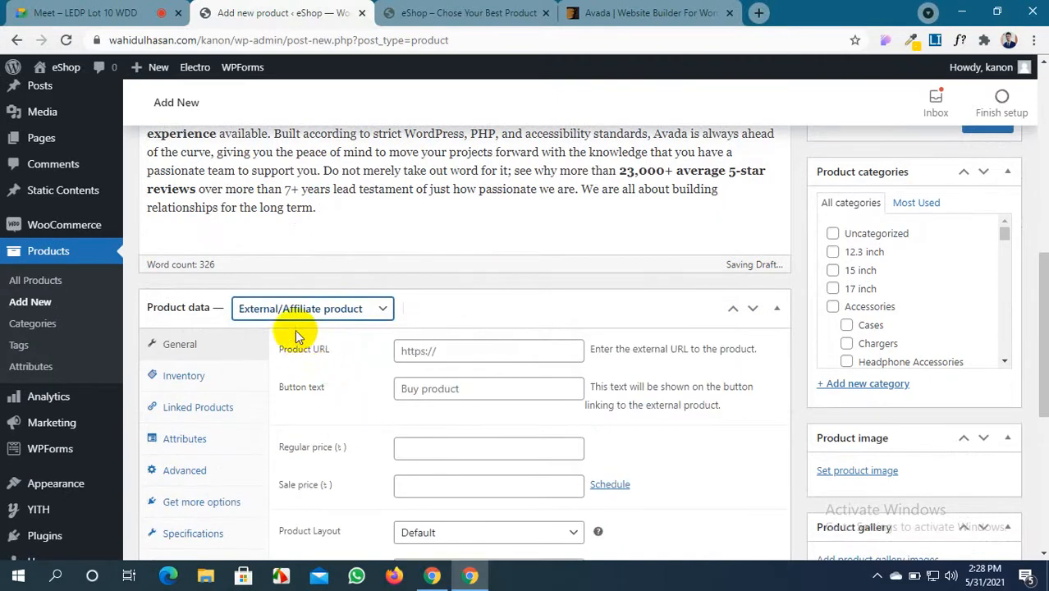
click(443, 351)
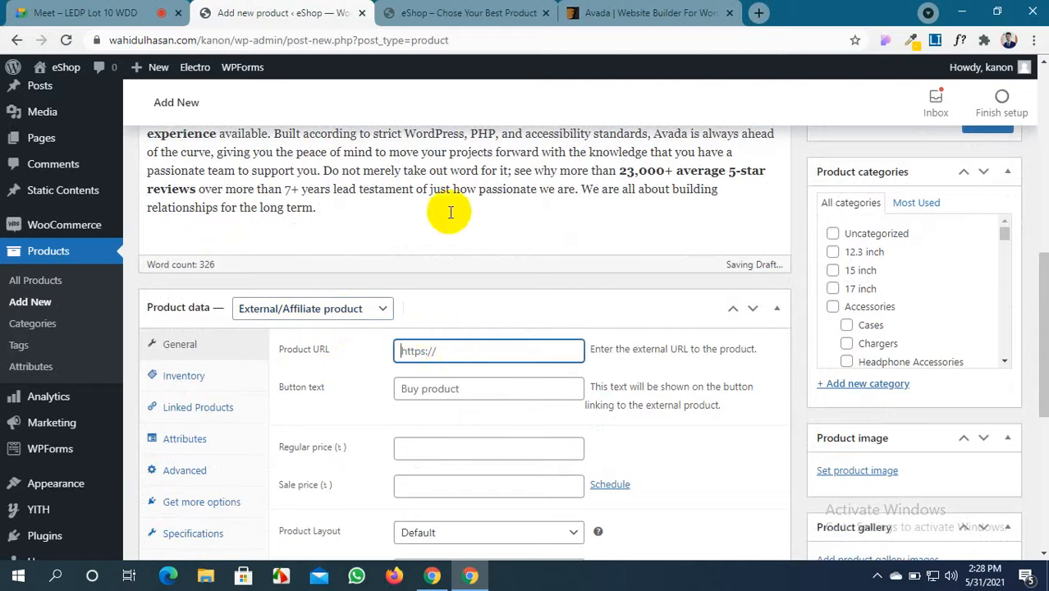
click(597, 22)
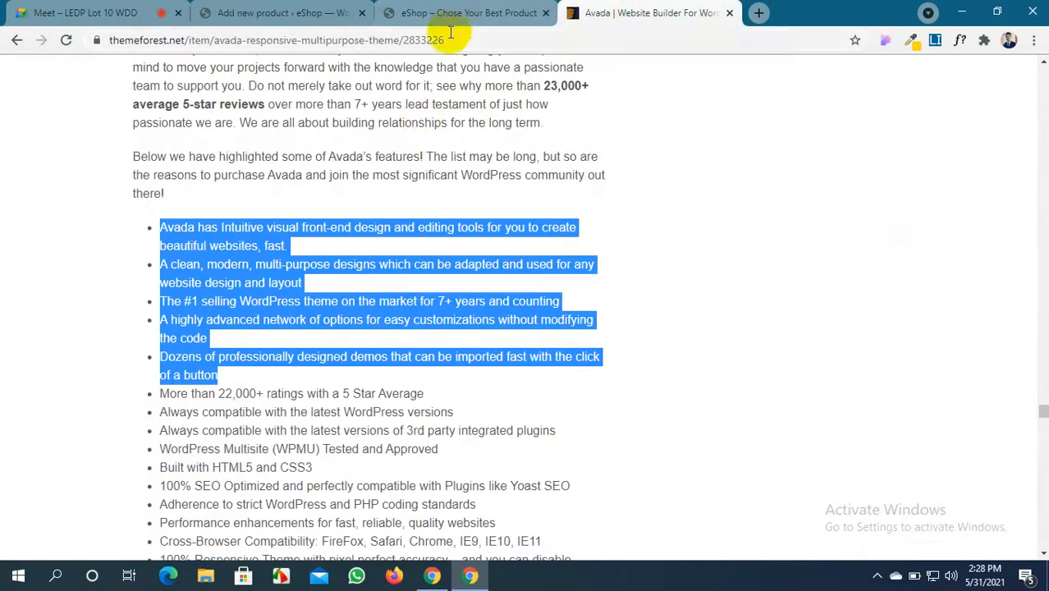
Copy the Avada ThemeForest page's web address and admit the waiting person into the Meet call
drag(448, 39, 72, 40)
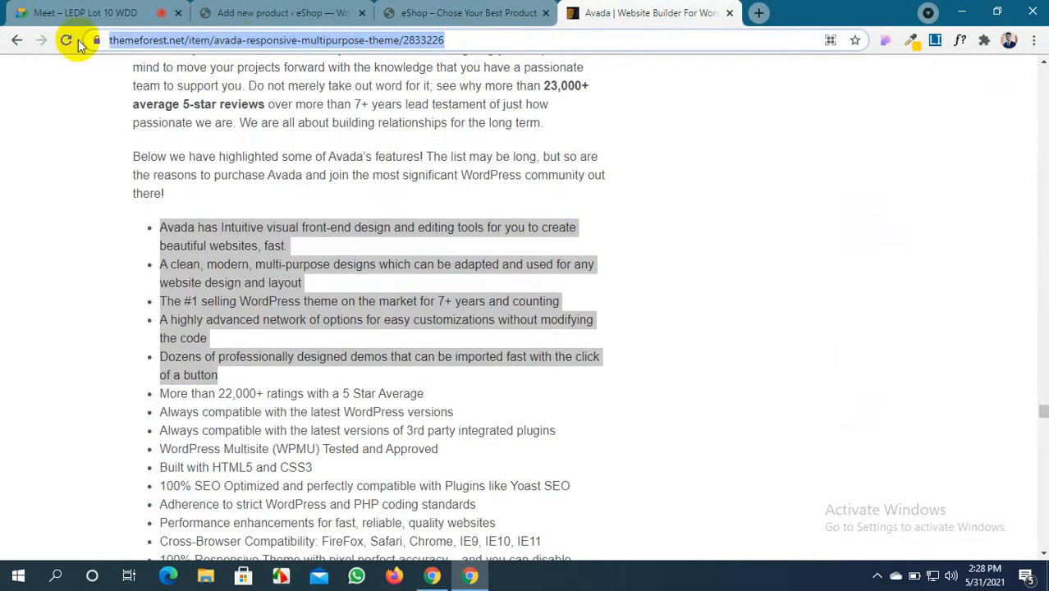
click(78, 12)
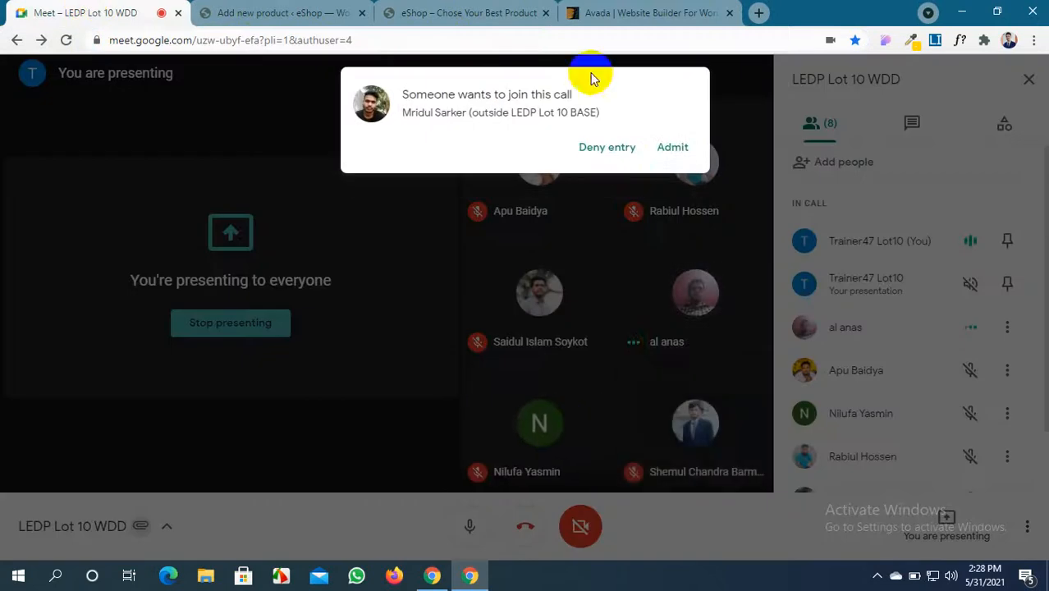
click(668, 156)
click(389, 12)
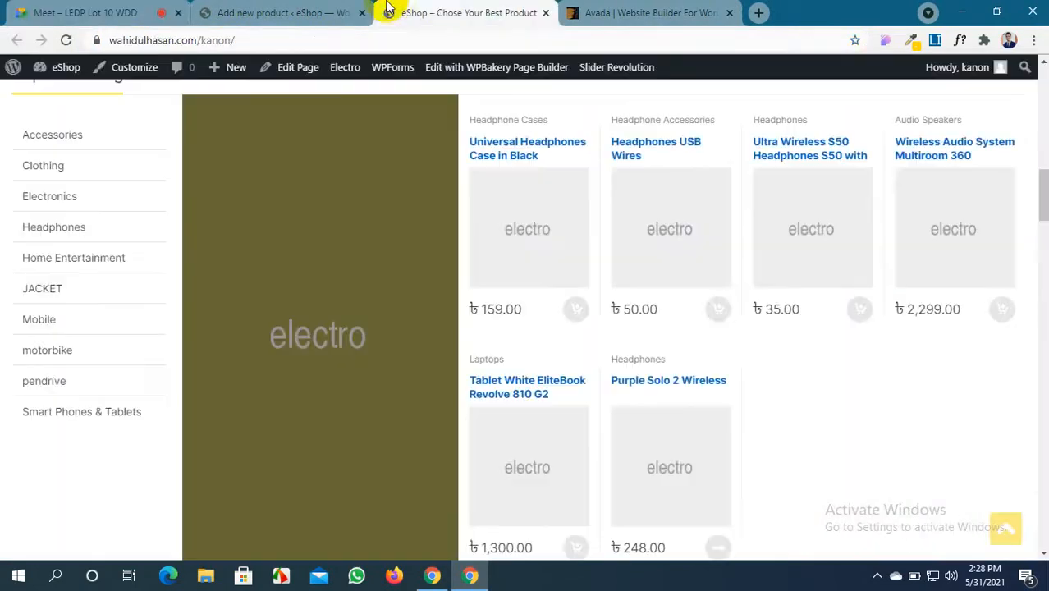
click(291, 12)
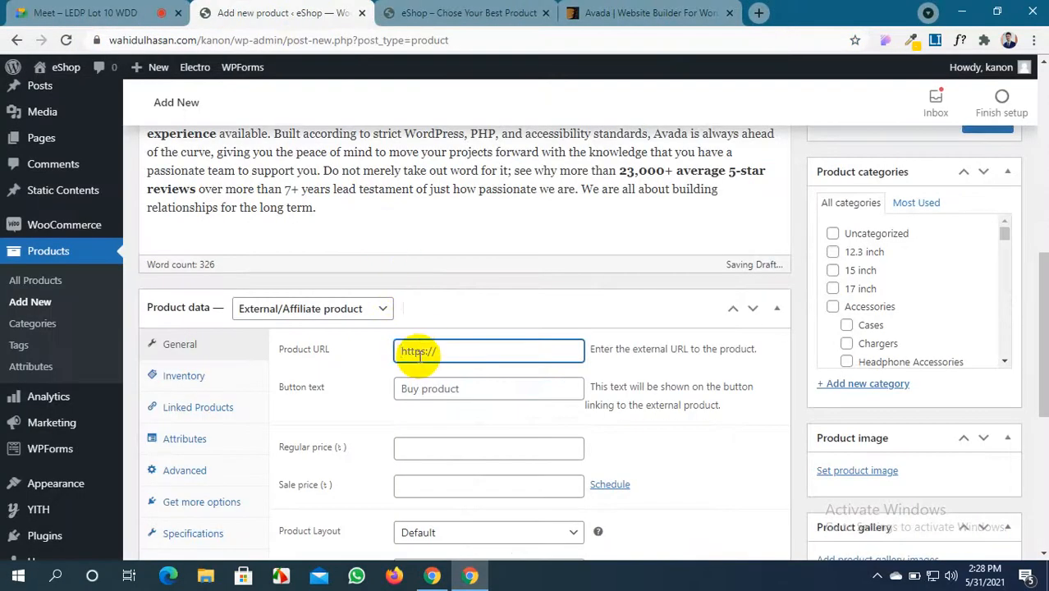
Mark the Avada page's community links with a red box, then return to Add new product
click(599, 12)
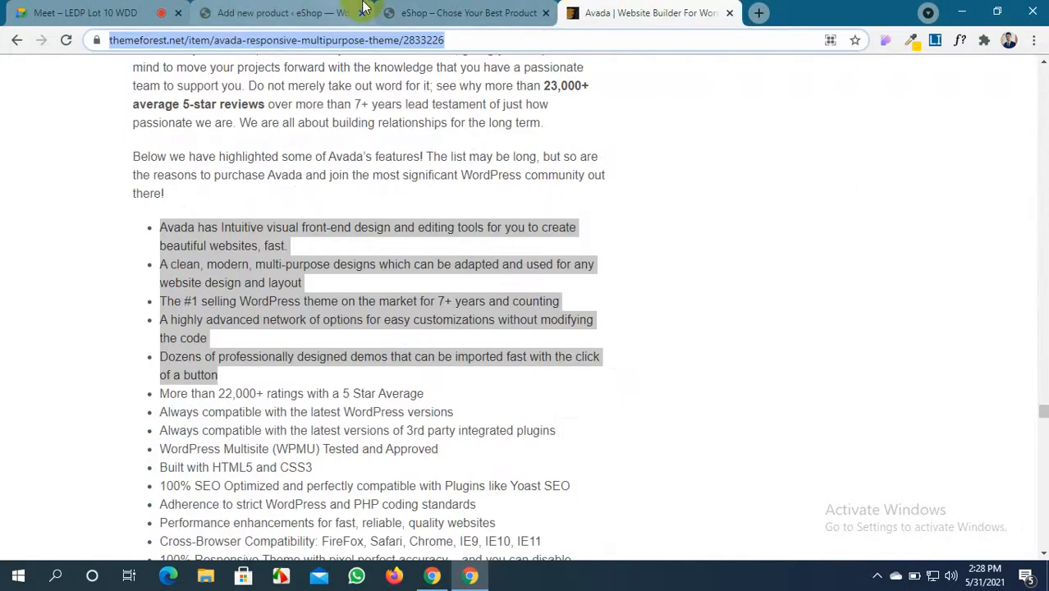
scroll(627, 328, down, 5)
drag(1040, 417, 1041, 538)
scroll(621, 446, up, 9)
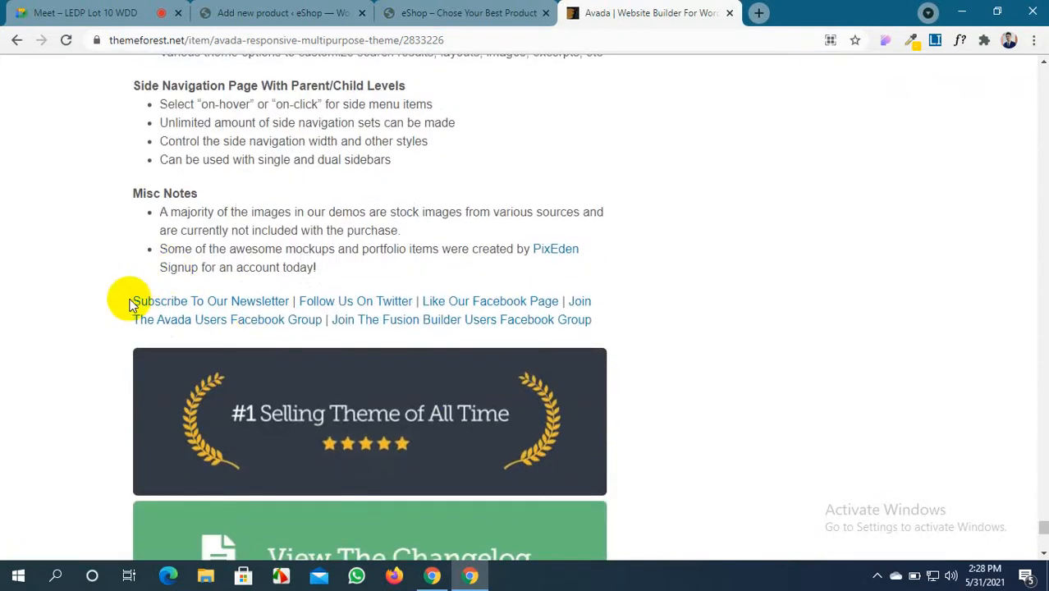
mouse_move(83, 305)
mouse_down()
mouse_move(398, 363)
mouse_move(722, 372)
mouse_move(722, 349)
mouse_up()
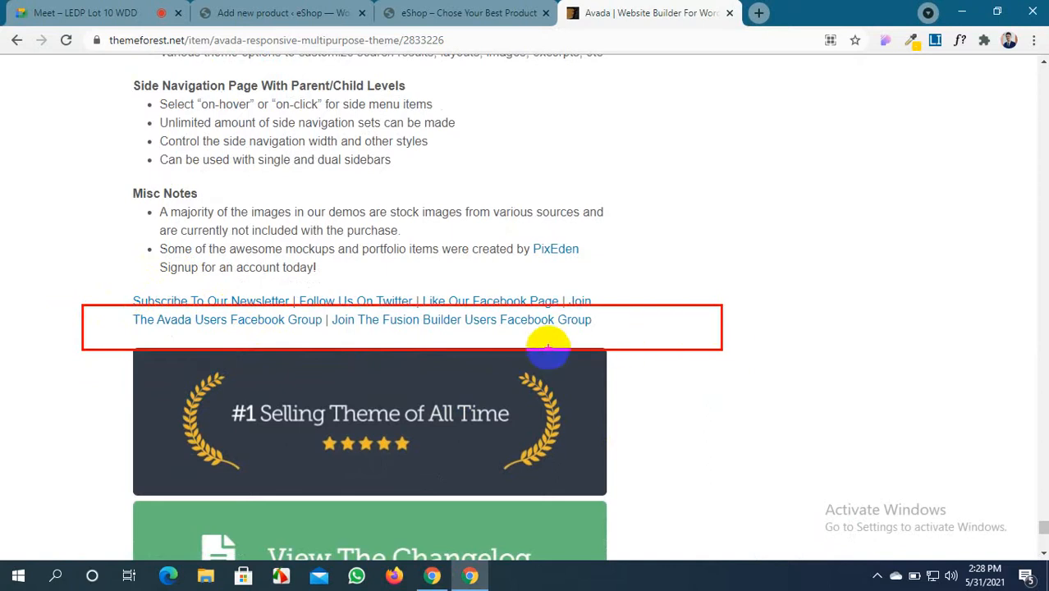
click(305, 16)
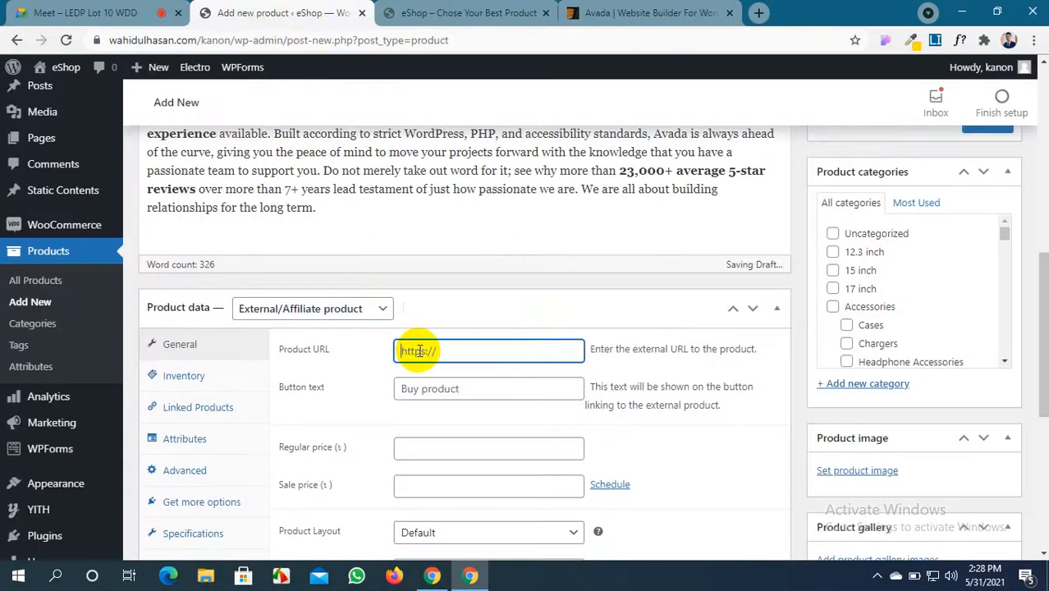
Paste the Avada page address as Product URL, set button text 'Buy Now' and regular price 20000
key(ctrl+v)
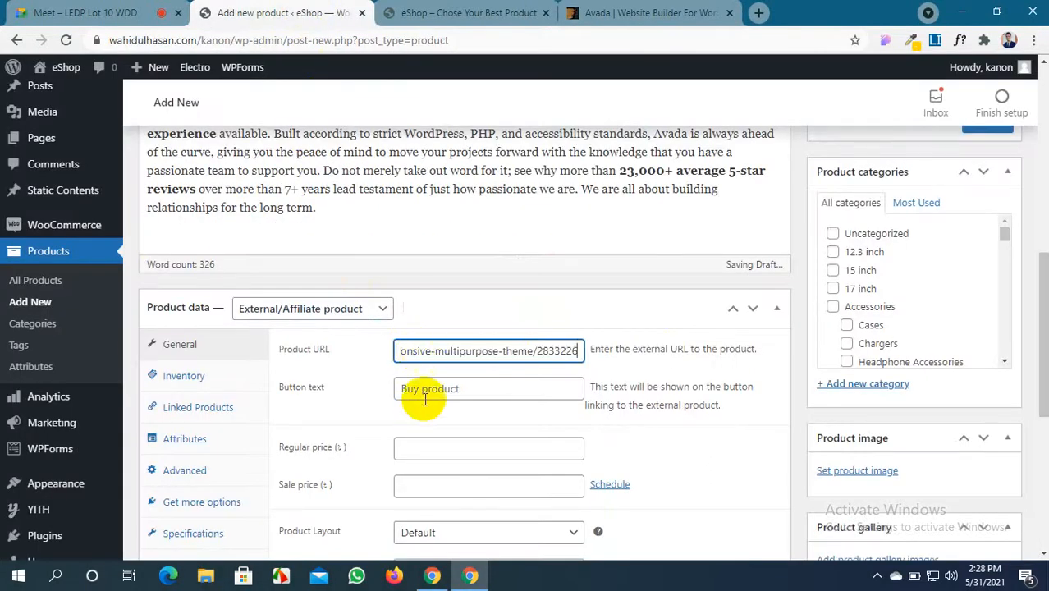
click(426, 389)
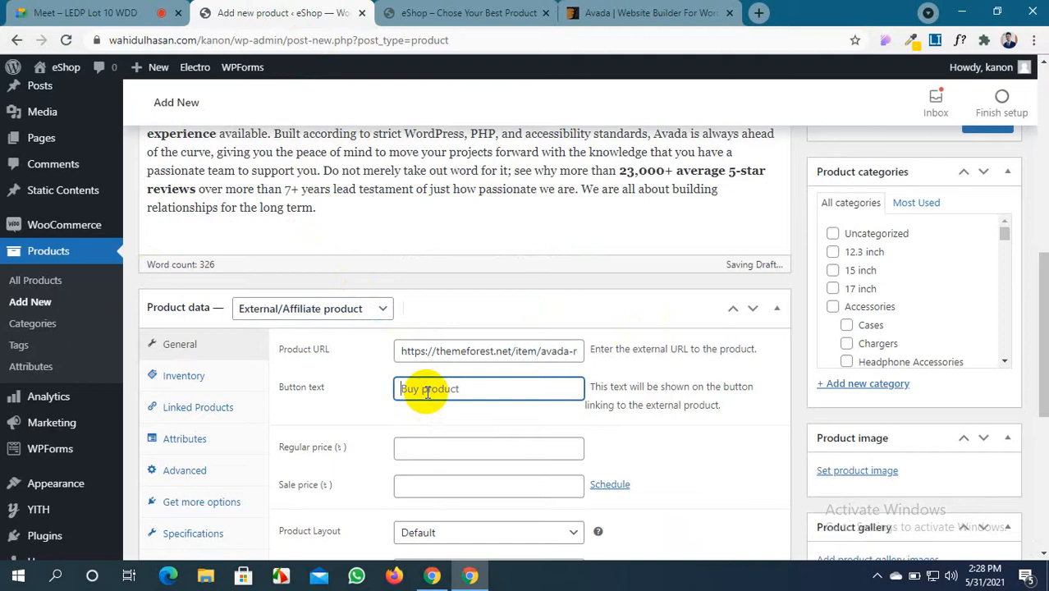
text(Bu)
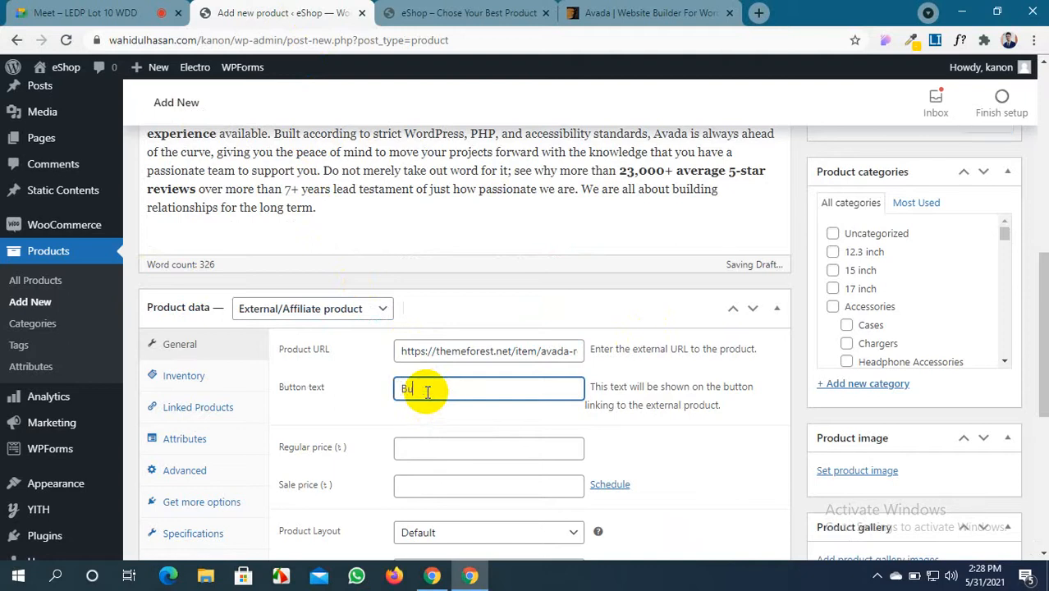
text(y Now)
scroll(426, 391, down, 1)
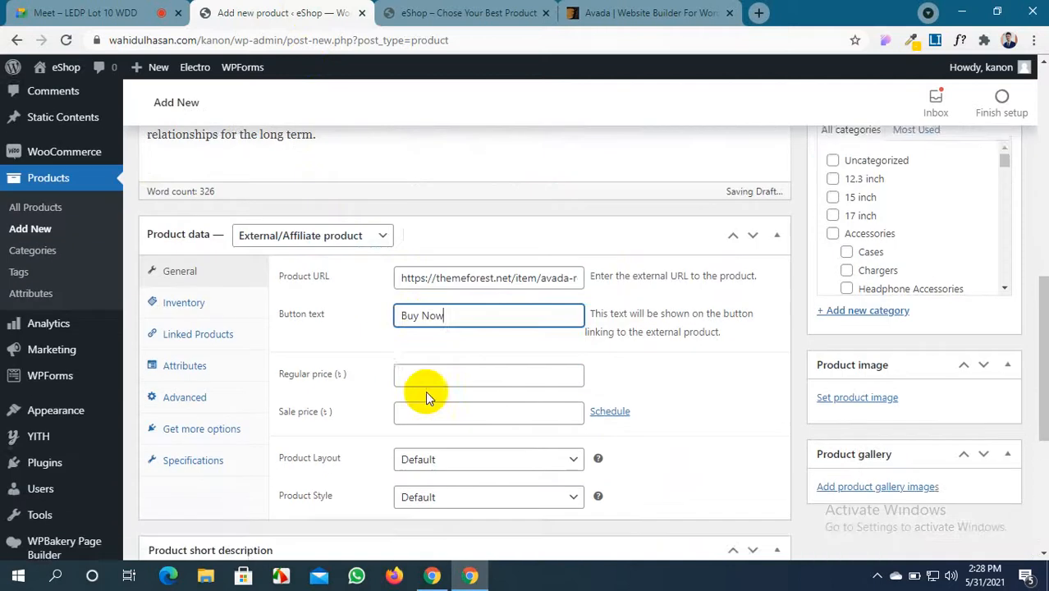
click(419, 372)
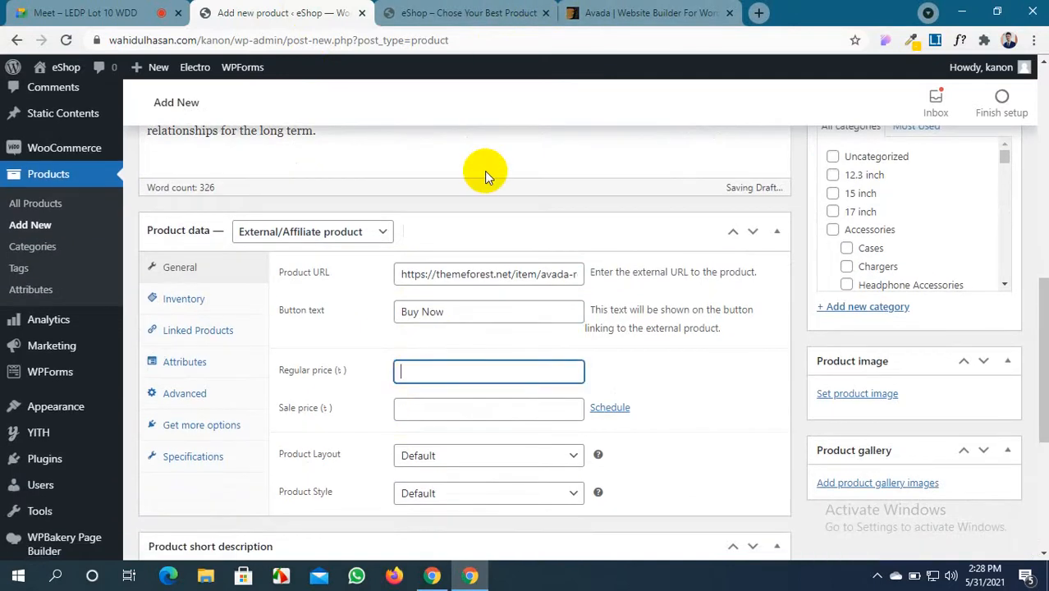
text(40)
key(BackSpace)
text(20000)
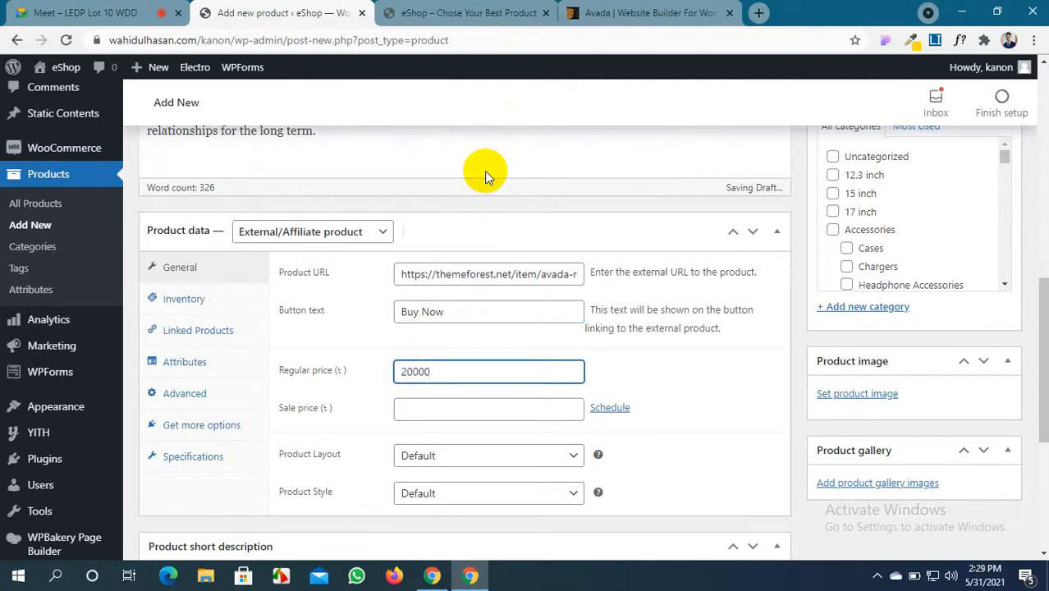
Set sale price 19990, scheduled from 2021-05-31 to 2021-06-30
click(422, 410)
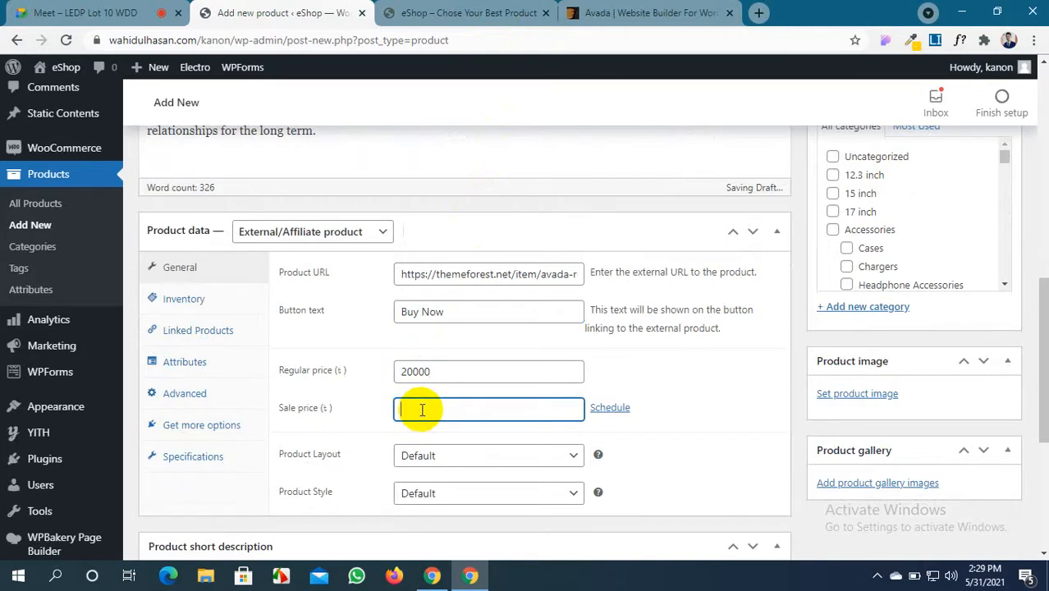
text(19990)
click(609, 409)
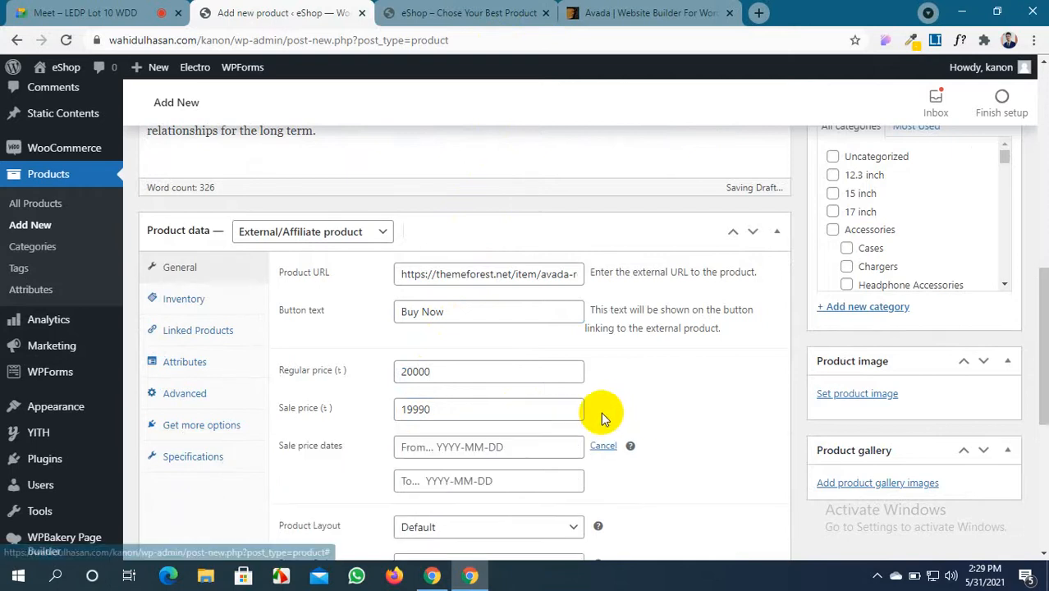
scroll(548, 434, down, 1)
click(549, 375)
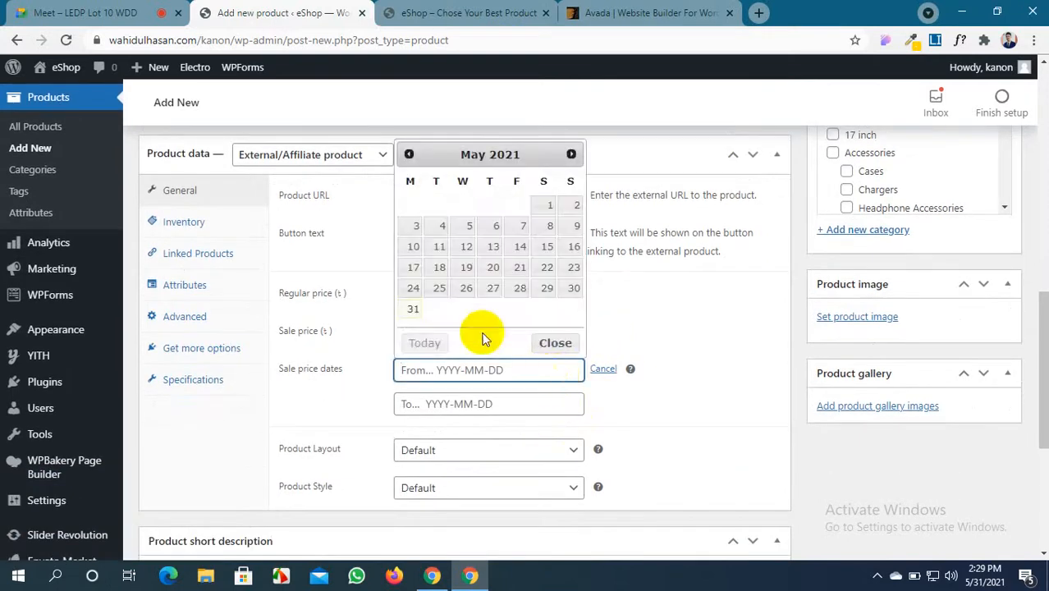
click(411, 310)
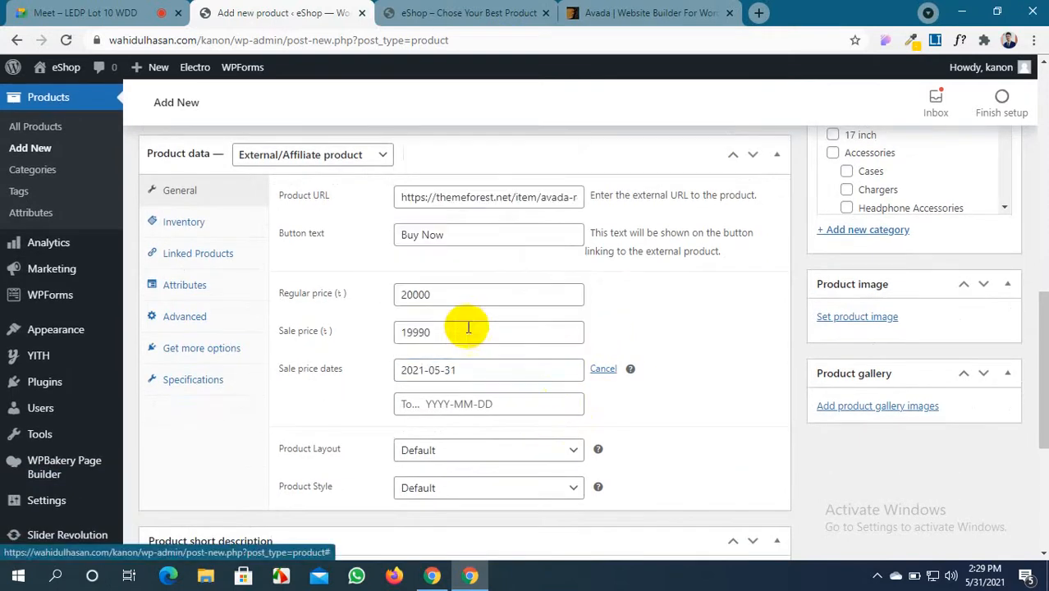
click(527, 402)
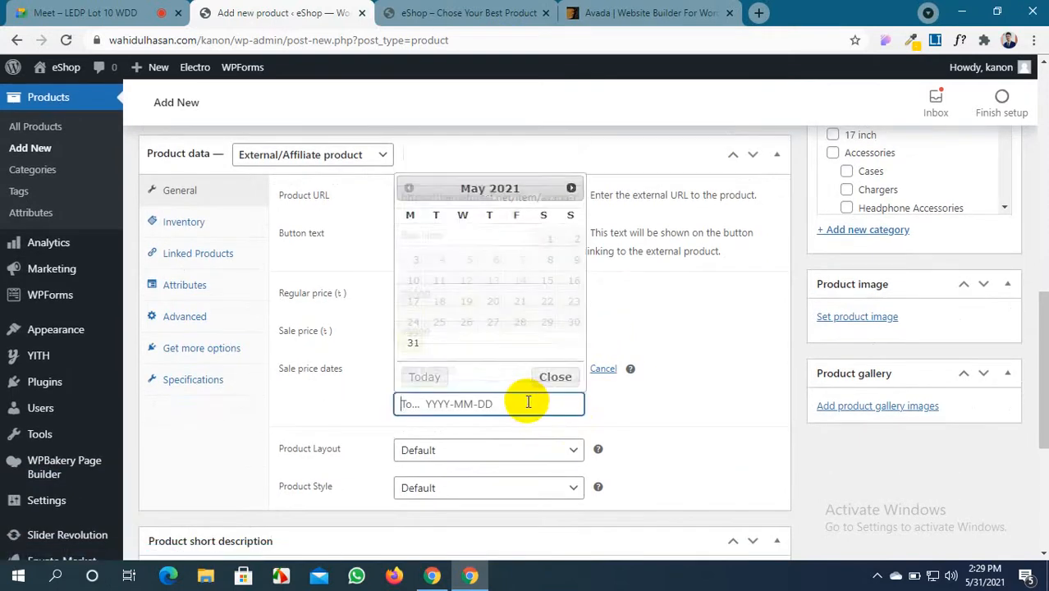
click(571, 188)
click(466, 324)
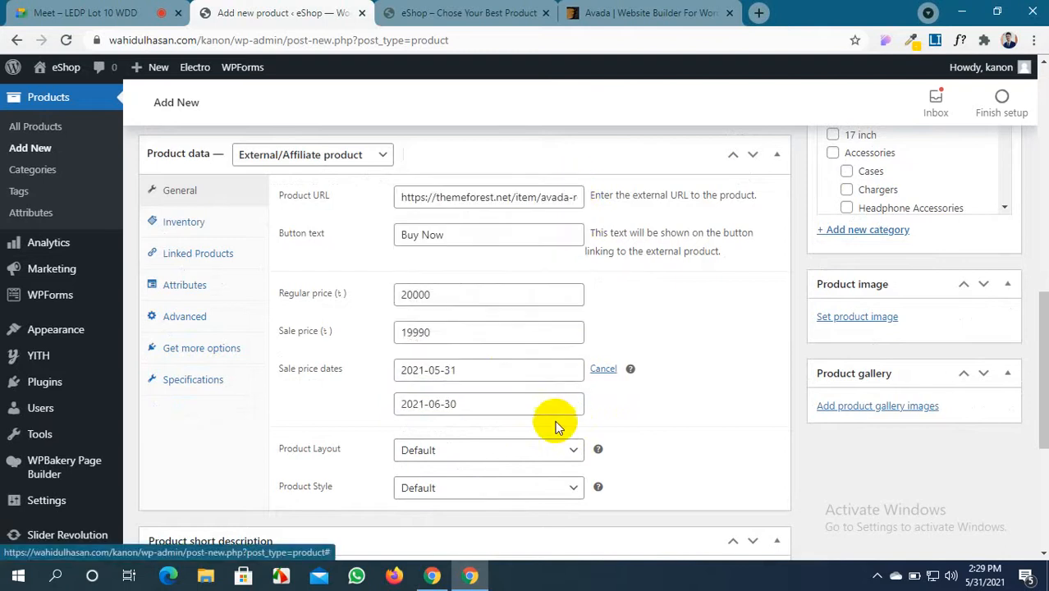
Bring up the product's Inventory settings
scroll(556, 427, down, 1)
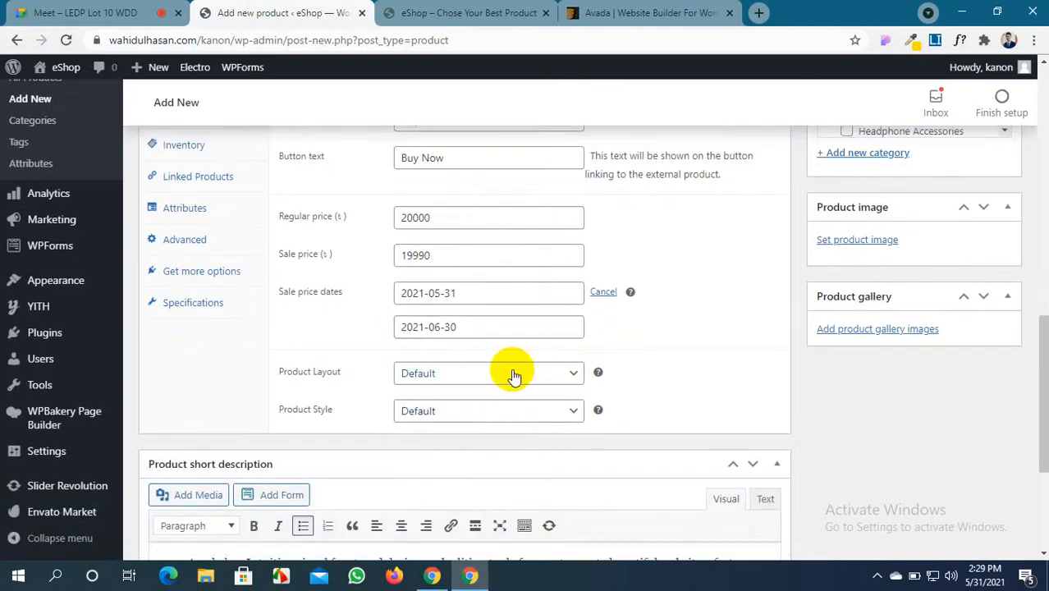
scroll(513, 376, up, 1)
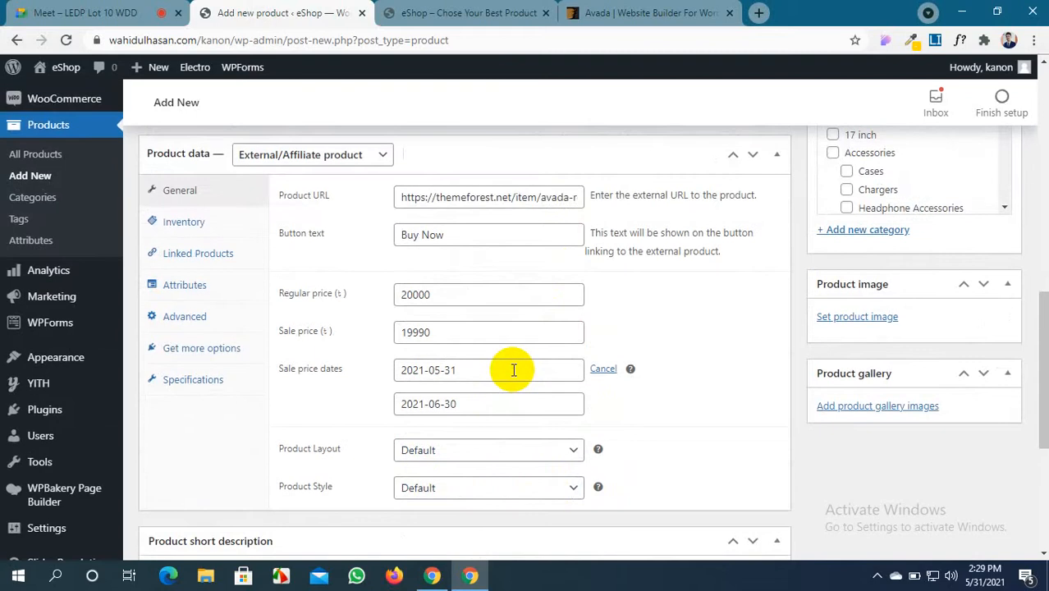
scroll(513, 370, up, 1)
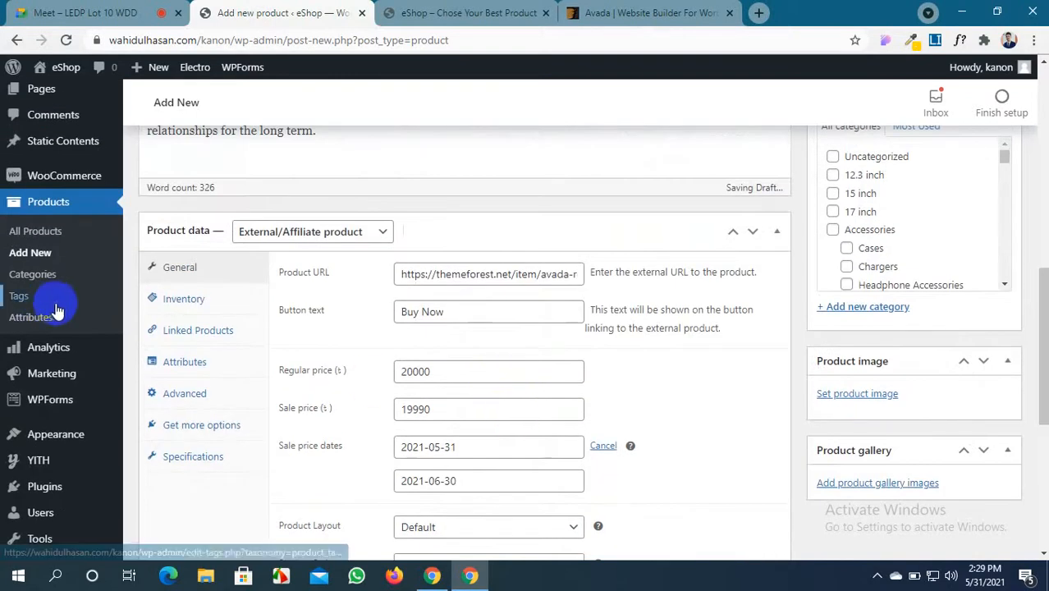
click(217, 305)
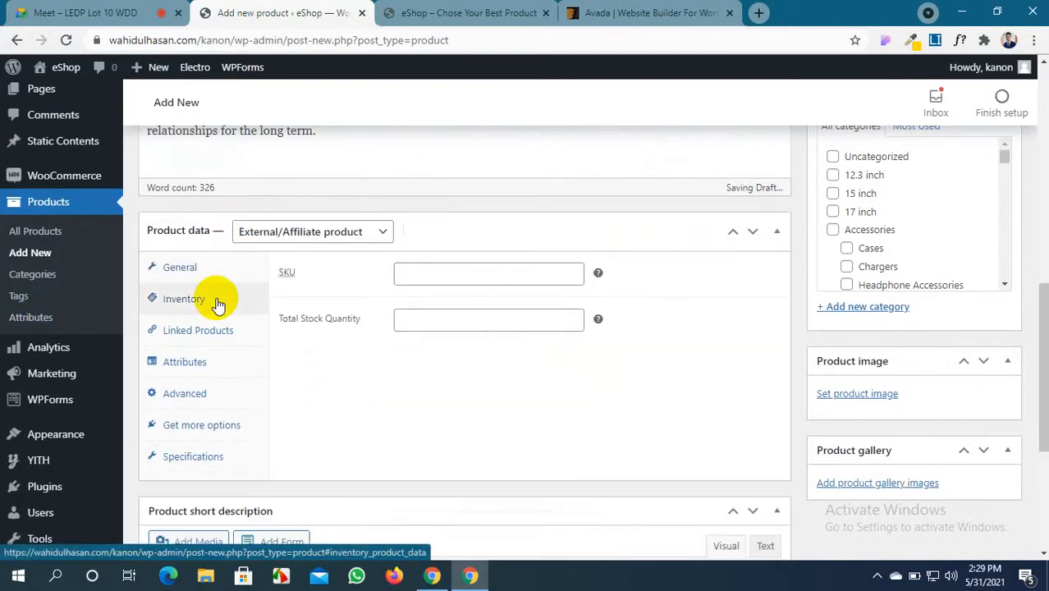
Enter SKU #908 and a total stock quantity of 100, then view Linked Products
click(416, 273)
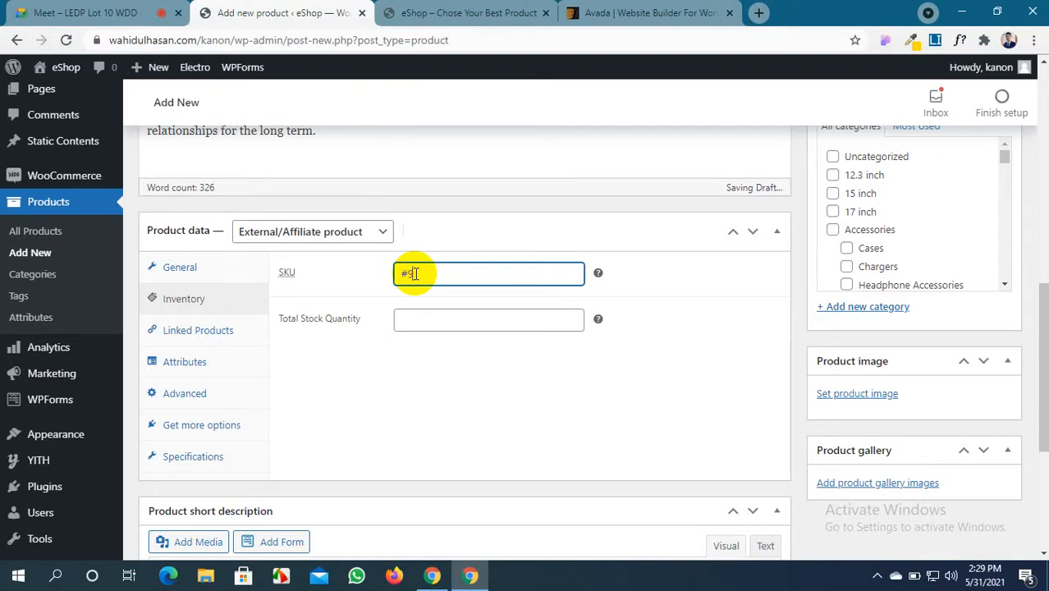
click(451, 322)
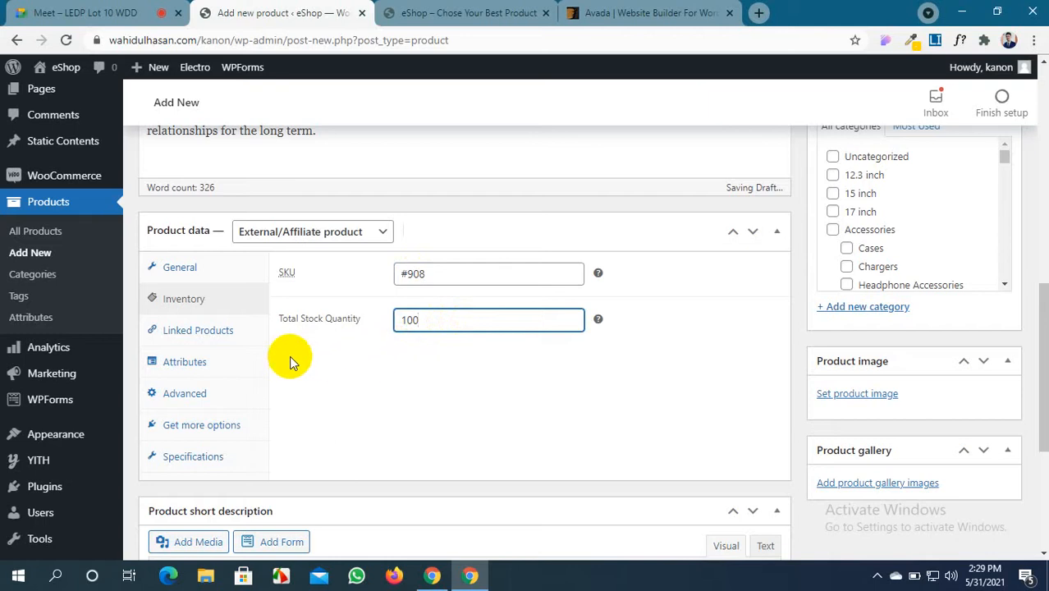
click(201, 332)
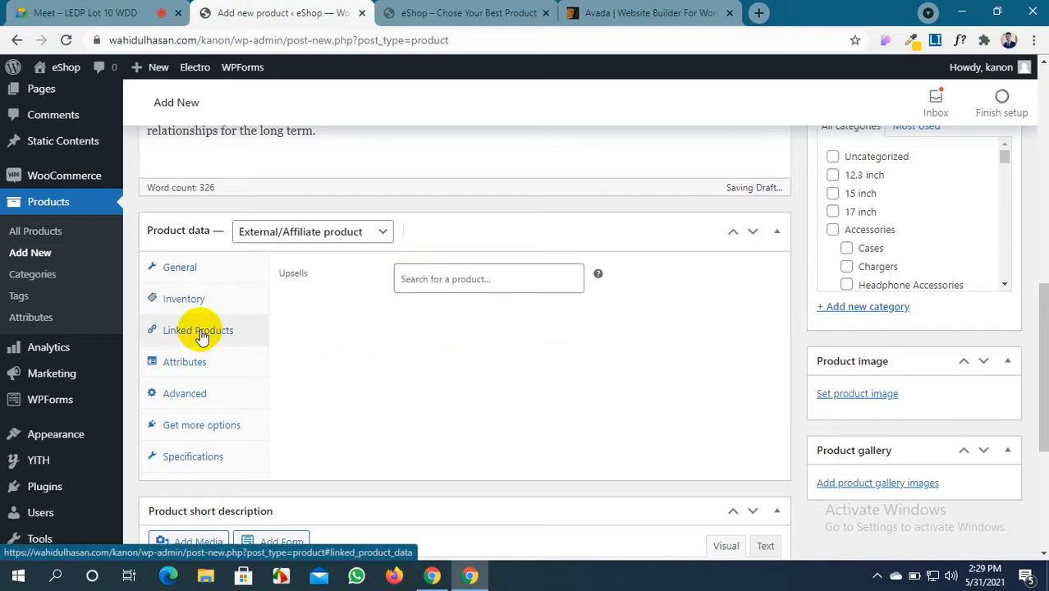
Look through the Attributes, Advanced, extensions and specifications tabs, then return to General
click(201, 364)
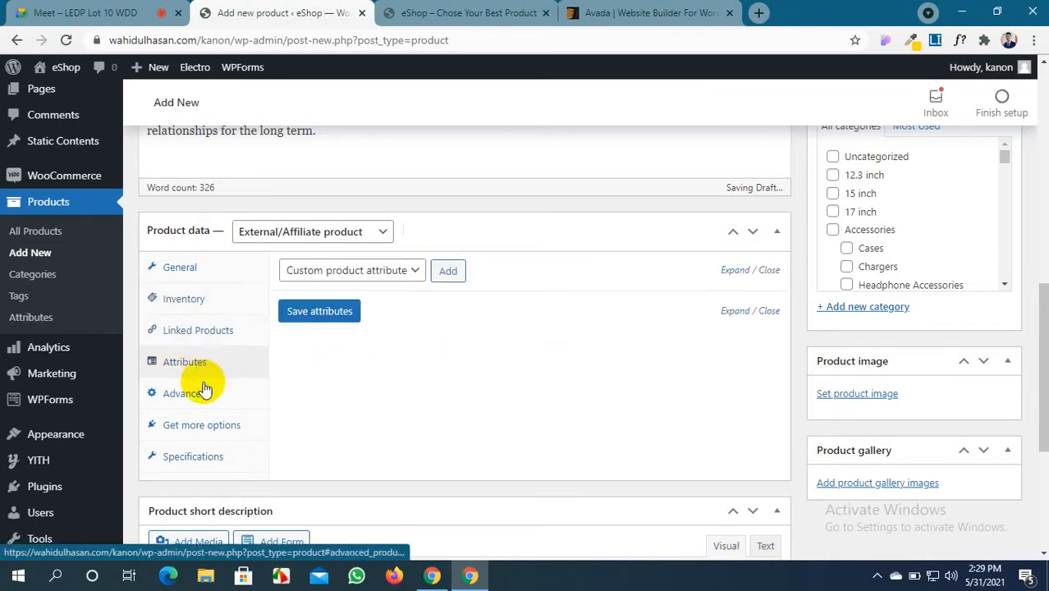
click(205, 393)
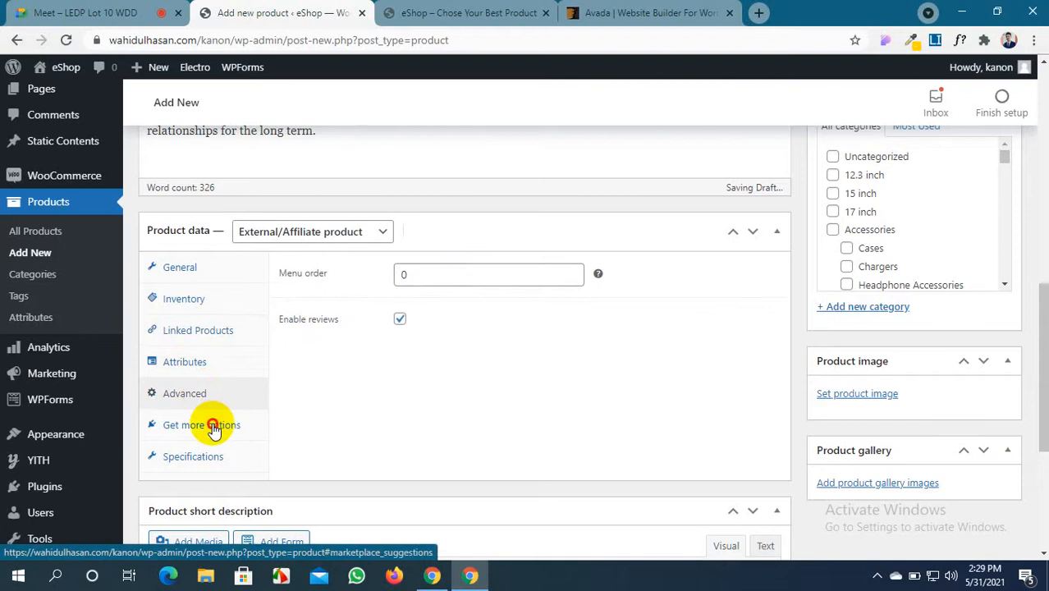
click(214, 426)
scroll(353, 346, down, 2)
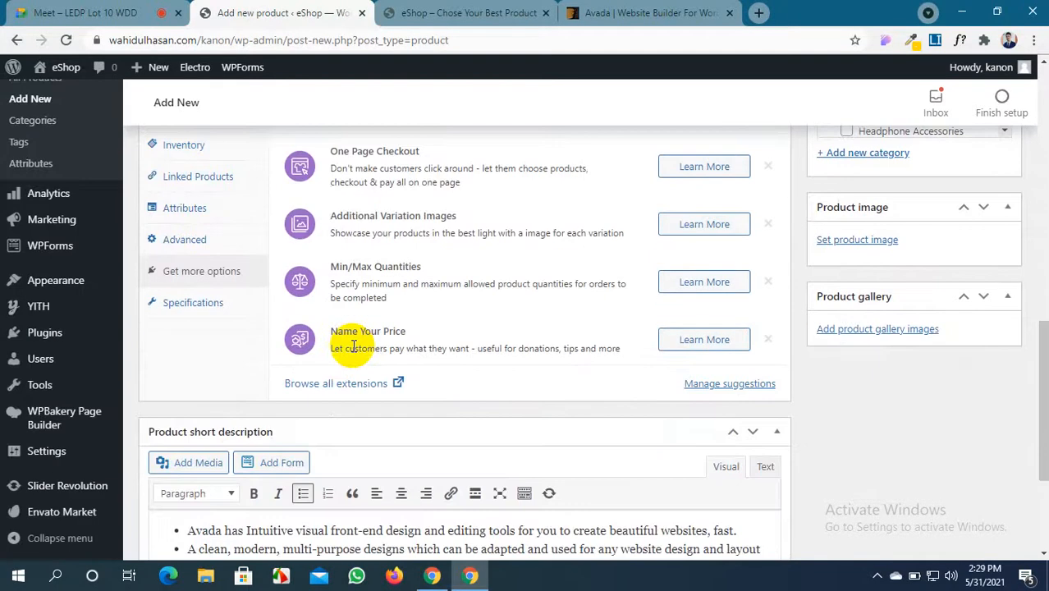
click(222, 301)
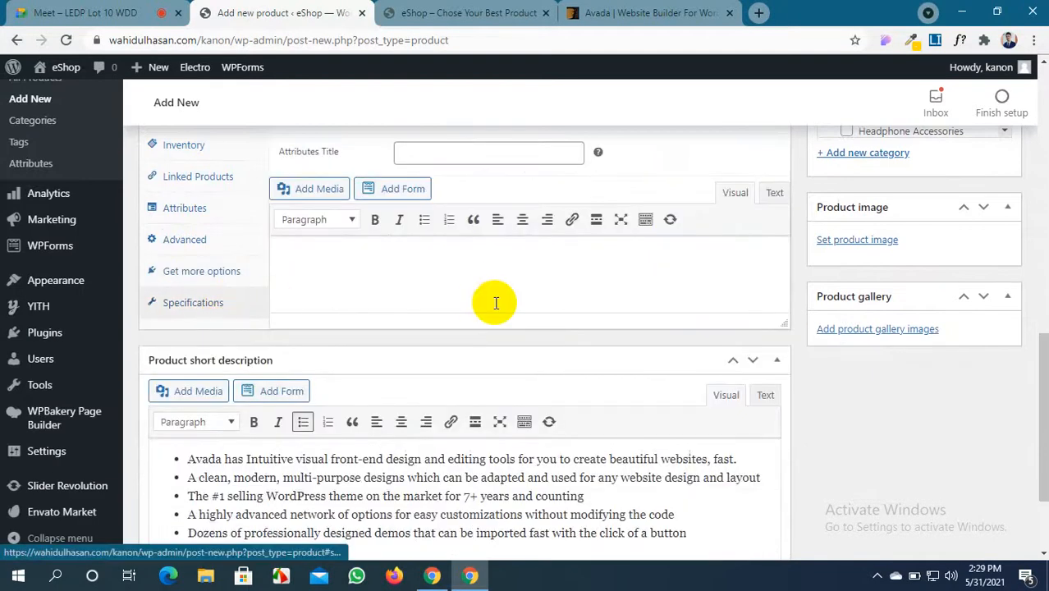
scroll(495, 303, up, 2)
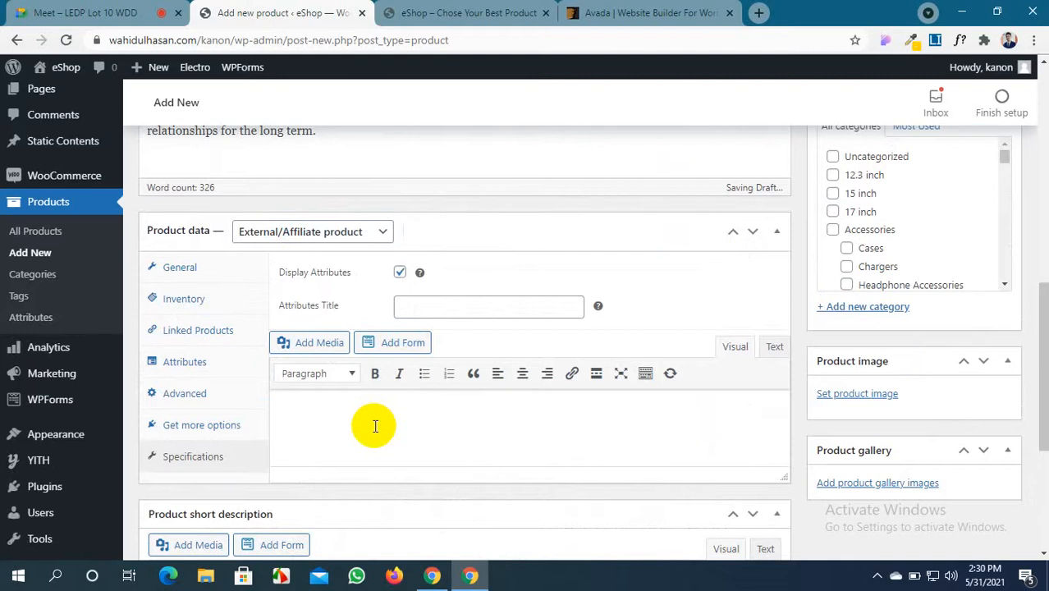
scroll(375, 425, up, 2)
scroll(375, 426, down, 2)
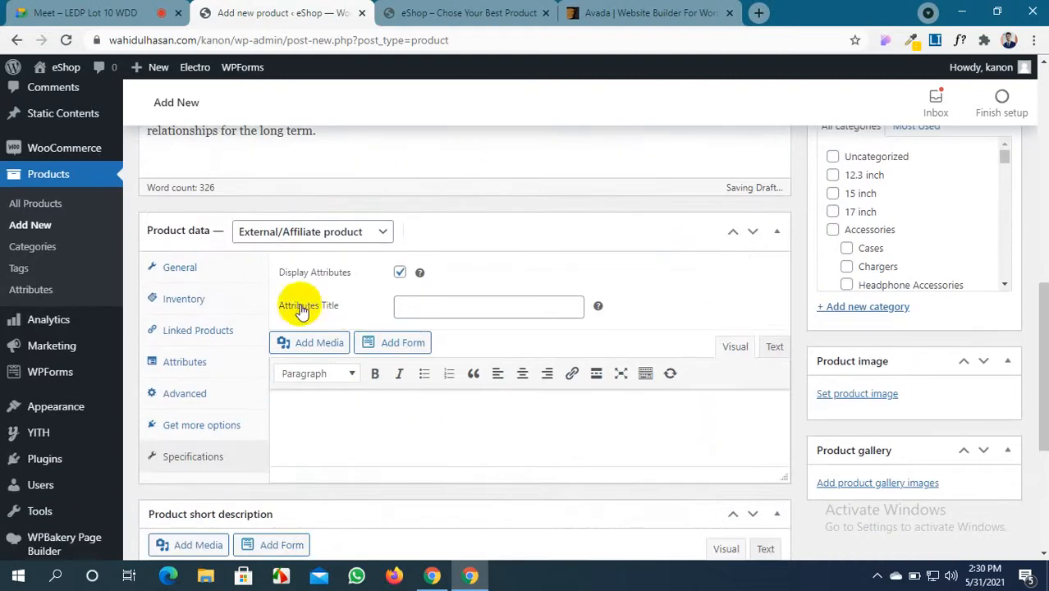
click(188, 274)
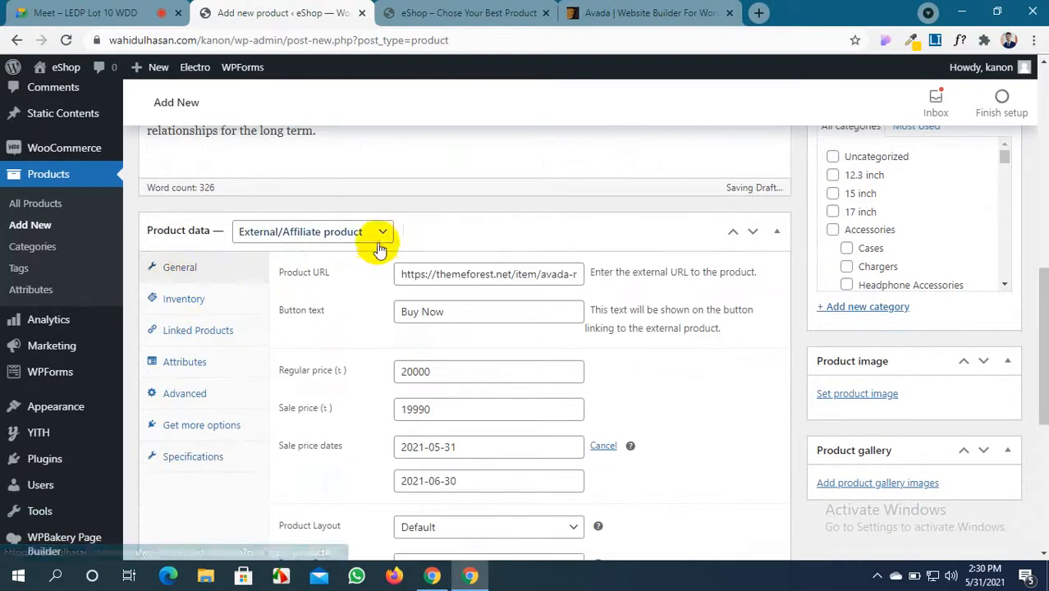
scroll(428, 368, down, 2)
scroll(419, 363, up, 2)
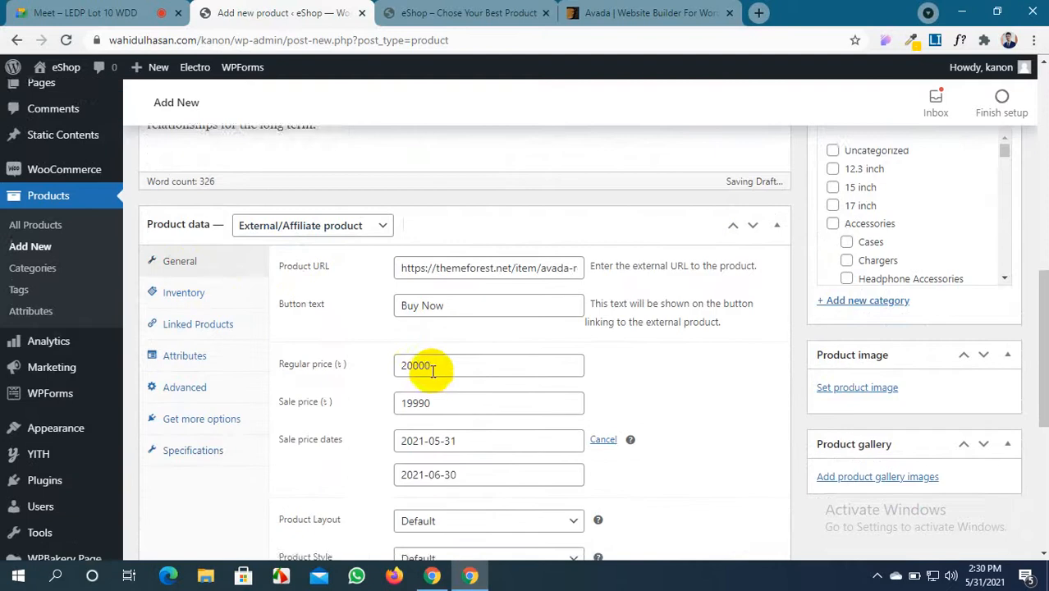
Add 'Premium Theme' as a new product category for the AVADA THEME product
click(862, 307)
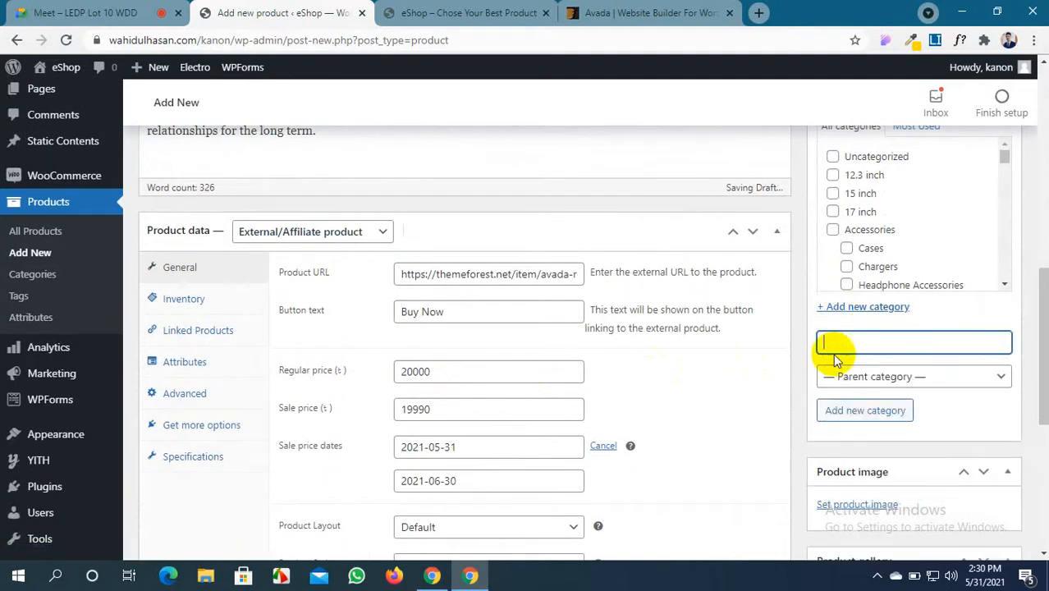
text(Premium Theme)
click(878, 411)
scroll(872, 409, down, 2)
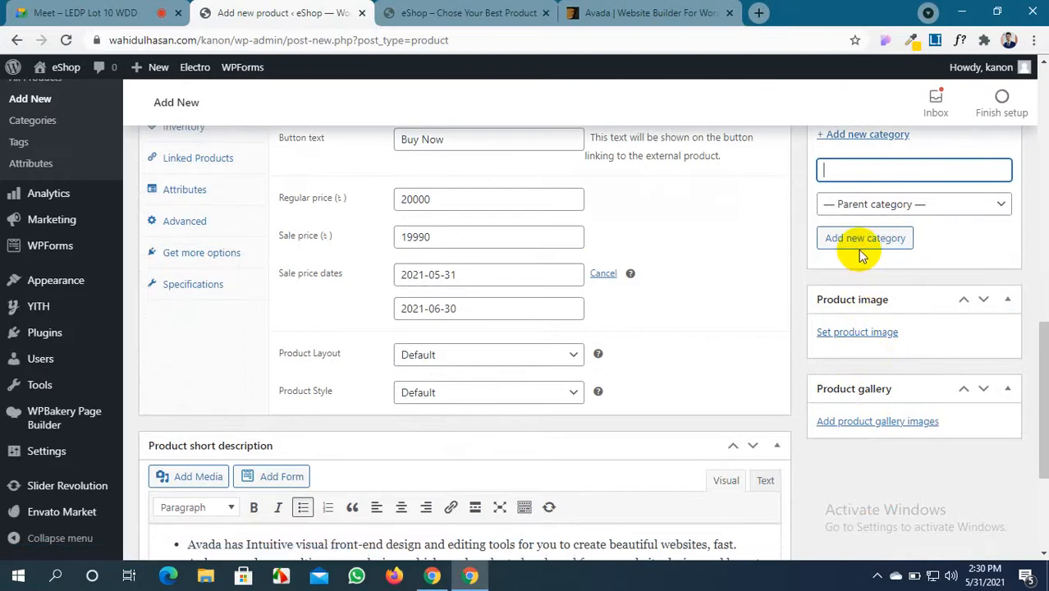
scroll(848, 264, up, 1)
scroll(850, 295, down, 1)
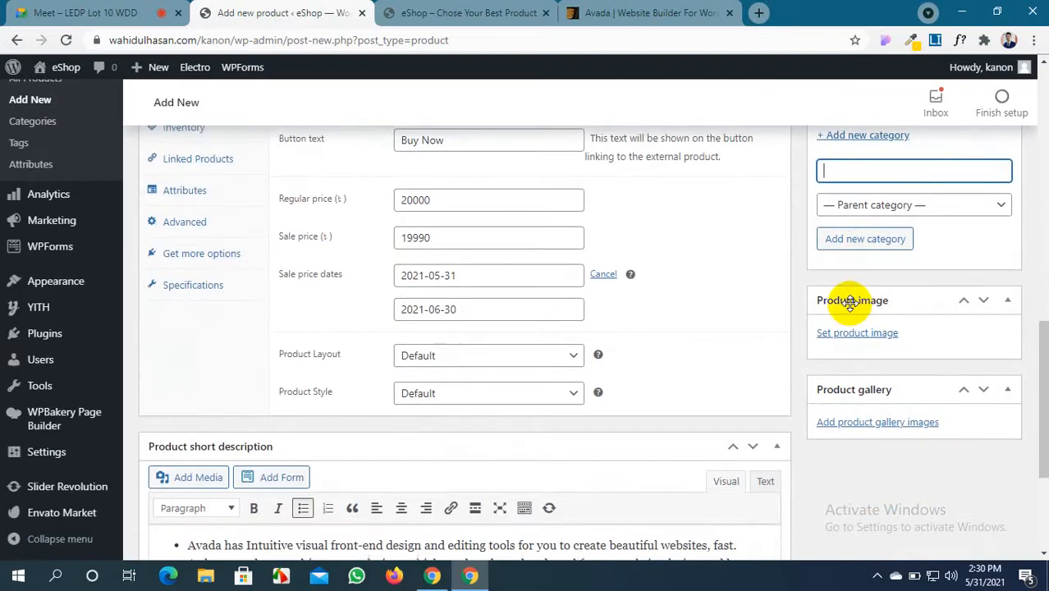
scroll(851, 304, up, 1)
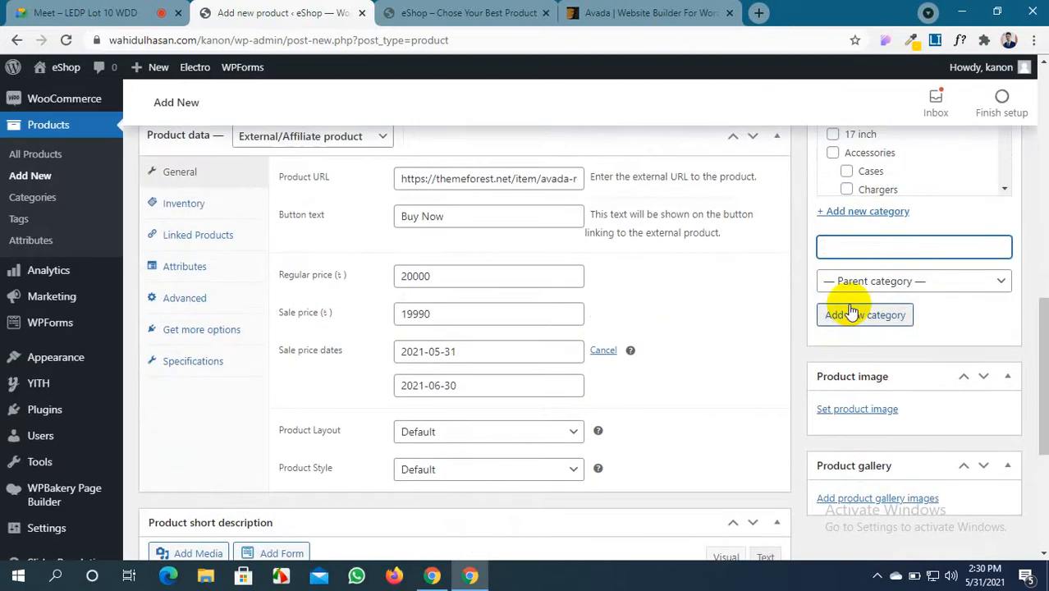
Upload Screenshot_3 from the Desktop and set it as the AVADA THEME product image
click(870, 410)
click(76, 130)
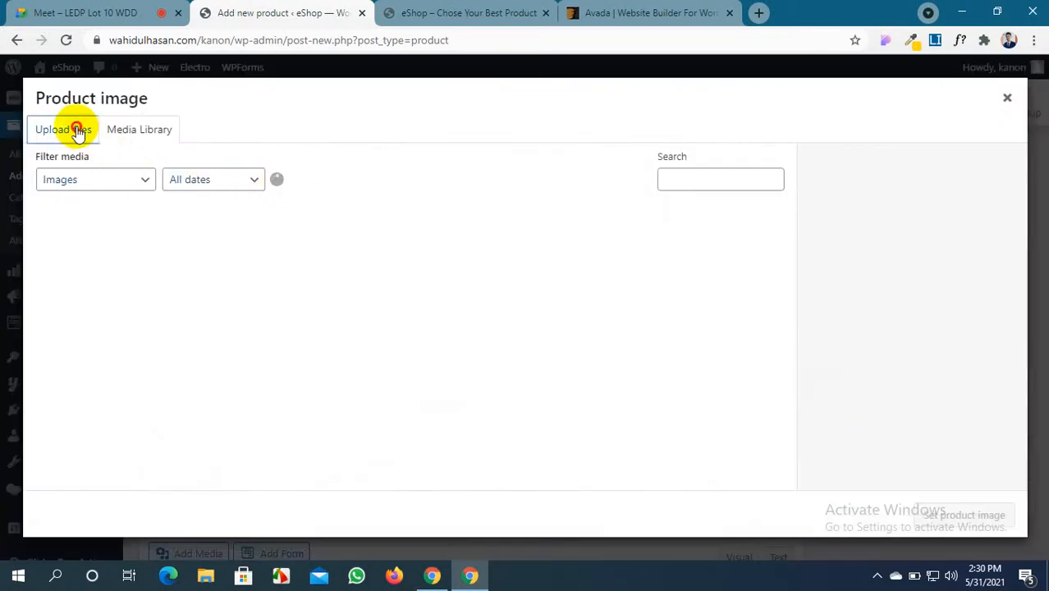
click(517, 328)
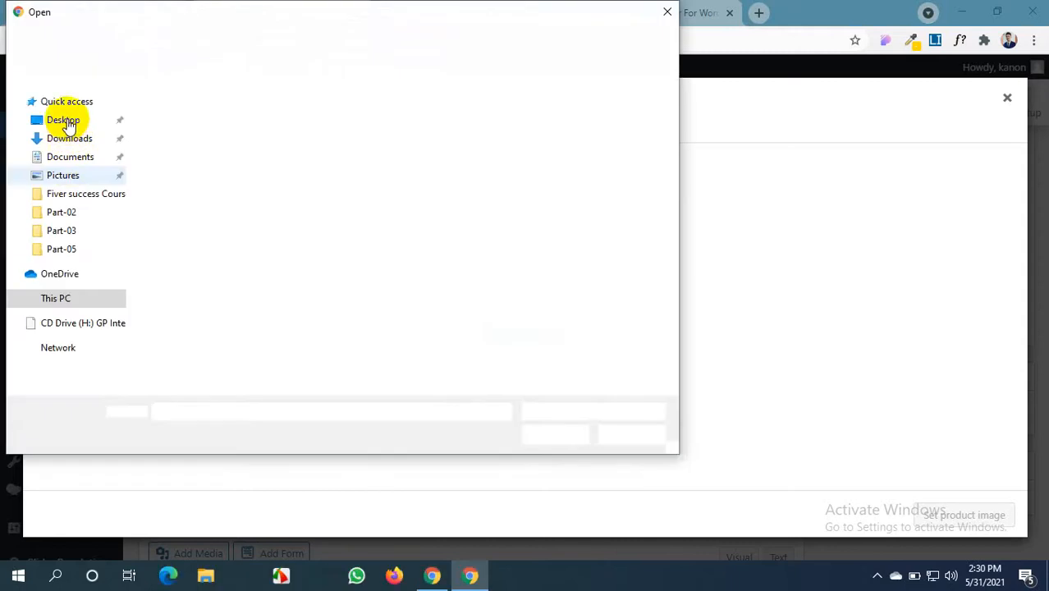
click(66, 123)
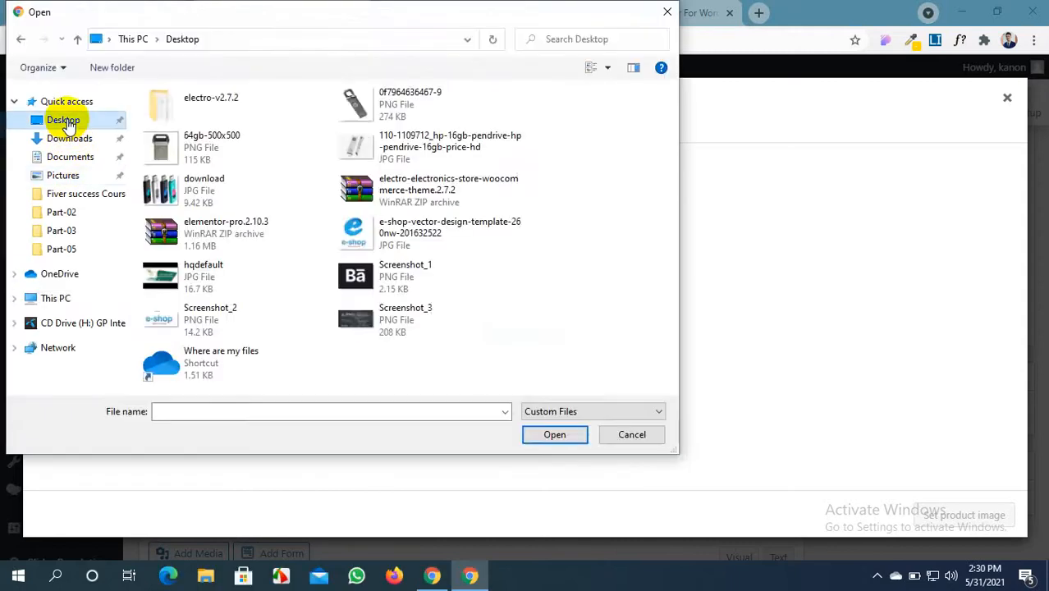
click(349, 328)
click(558, 436)
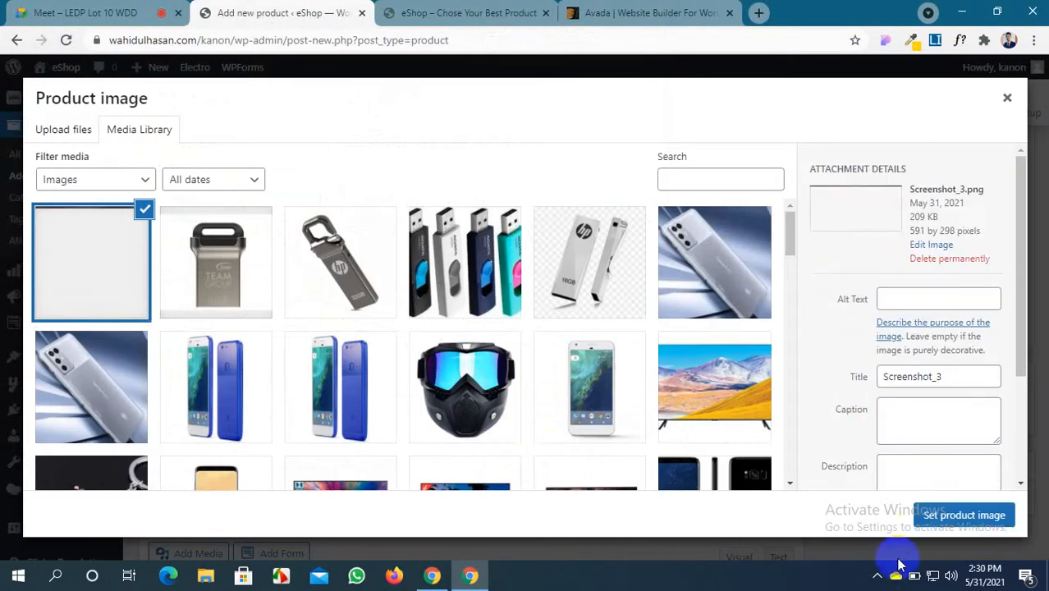
click(952, 523)
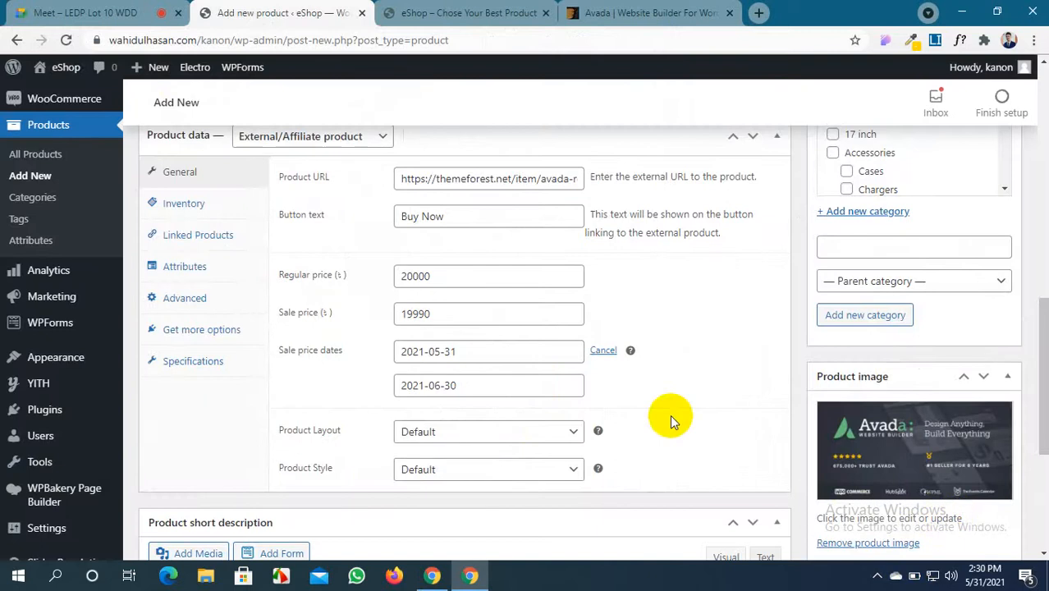
scroll(670, 415, down, 5)
Add product tags 'tehem' and 'avada', then publish the AVADA THEME product
scroll(667, 415, up, 10)
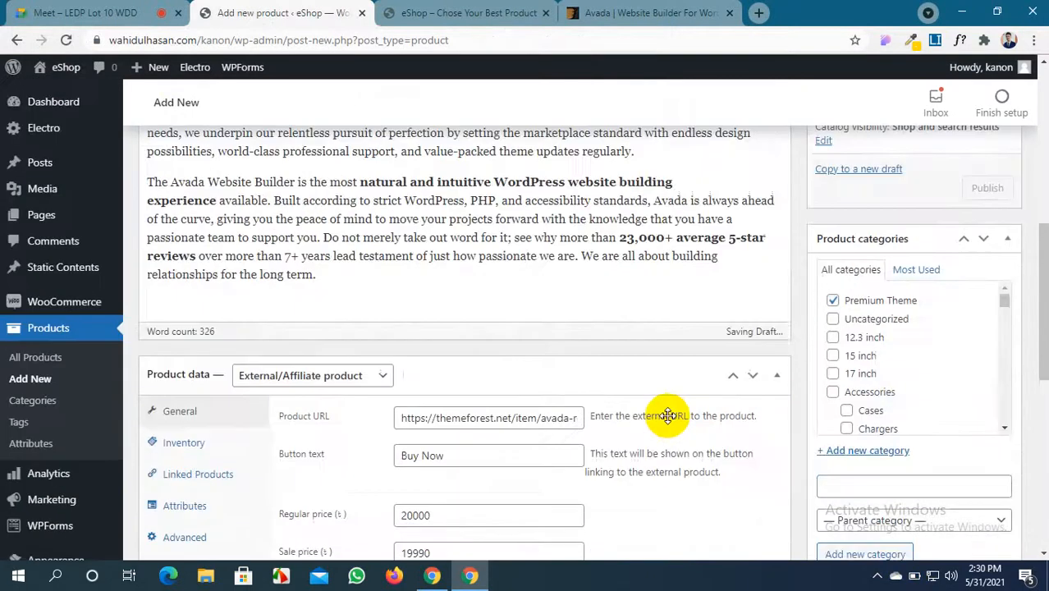
scroll(668, 414, up, 3)
scroll(648, 423, down, 10)
scroll(755, 403, up, 1)
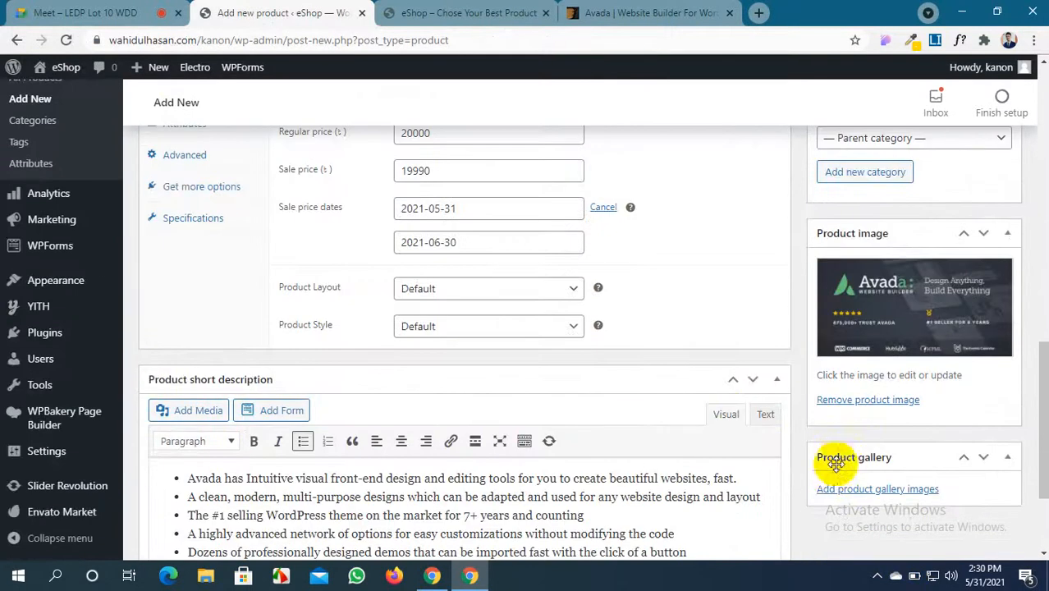
scroll(829, 468, up, 7)
scroll(828, 480, up, 4)
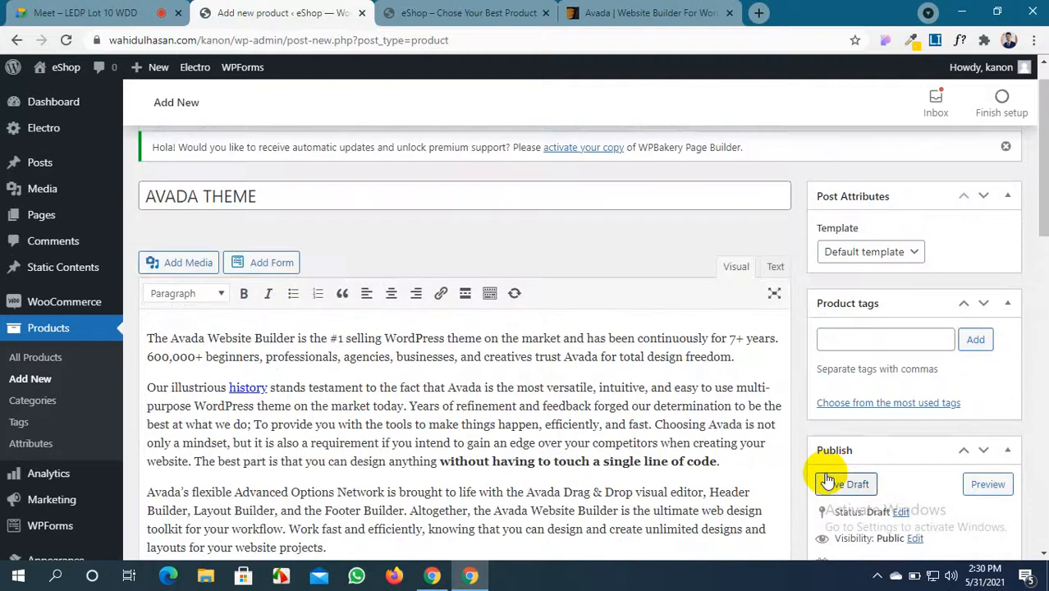
click(829, 338)
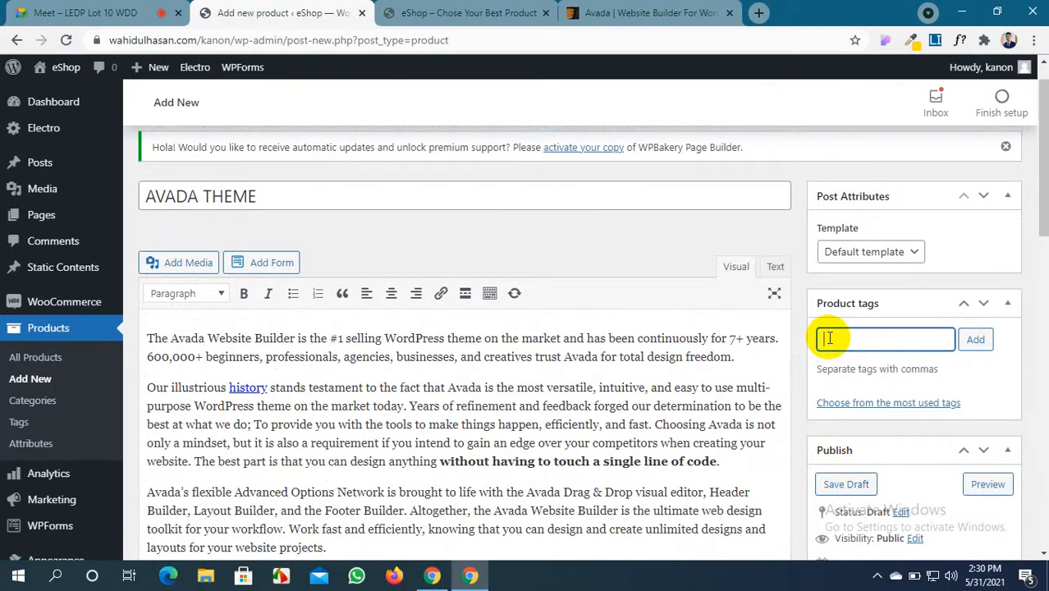
text(tehem)
key(Return)
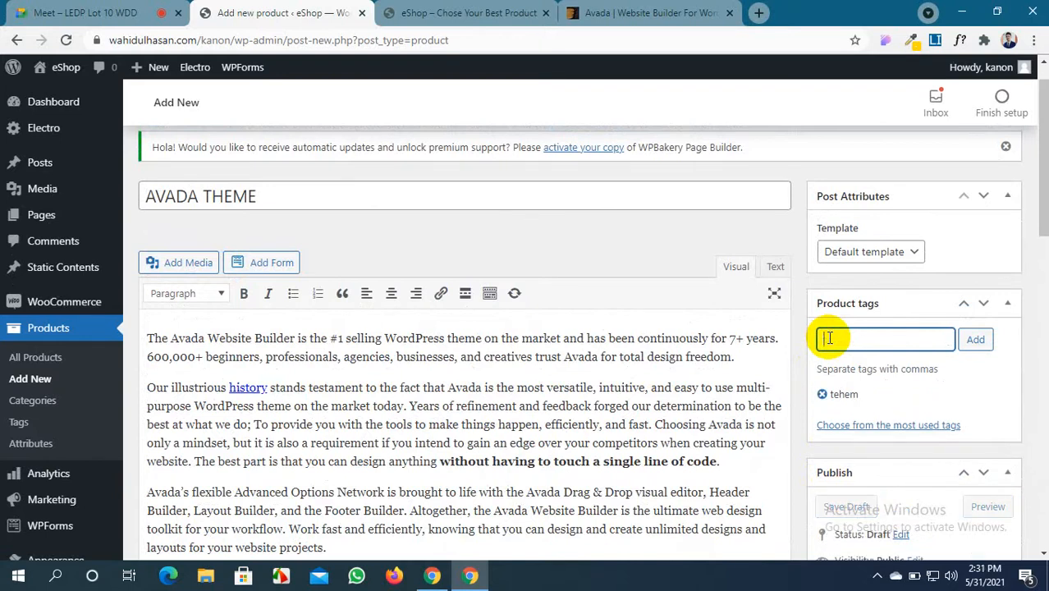
text(avada)
key(Return)
scroll(829, 339, down, 5)
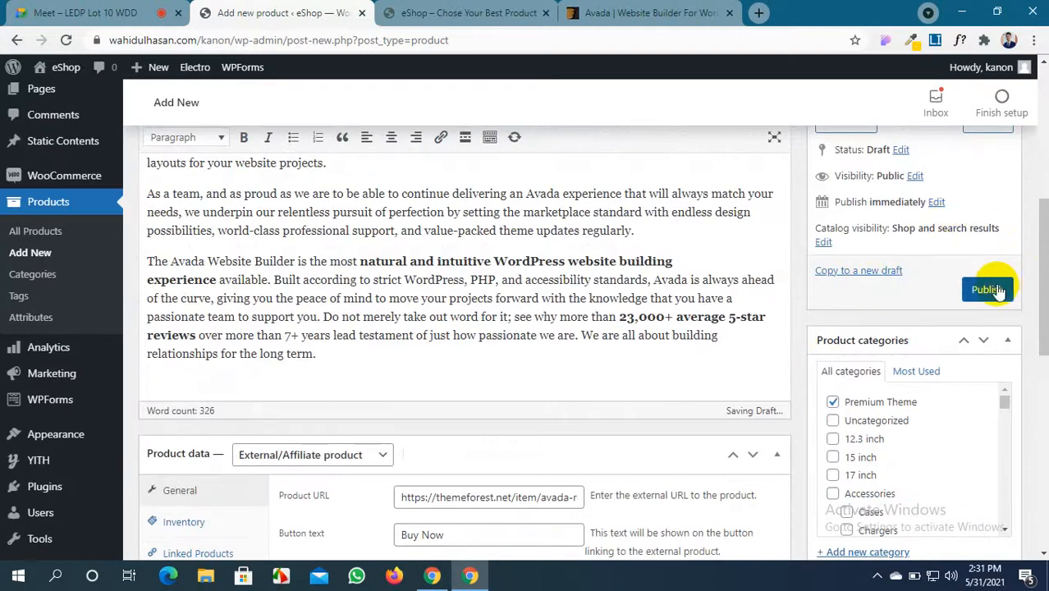
click(987, 290)
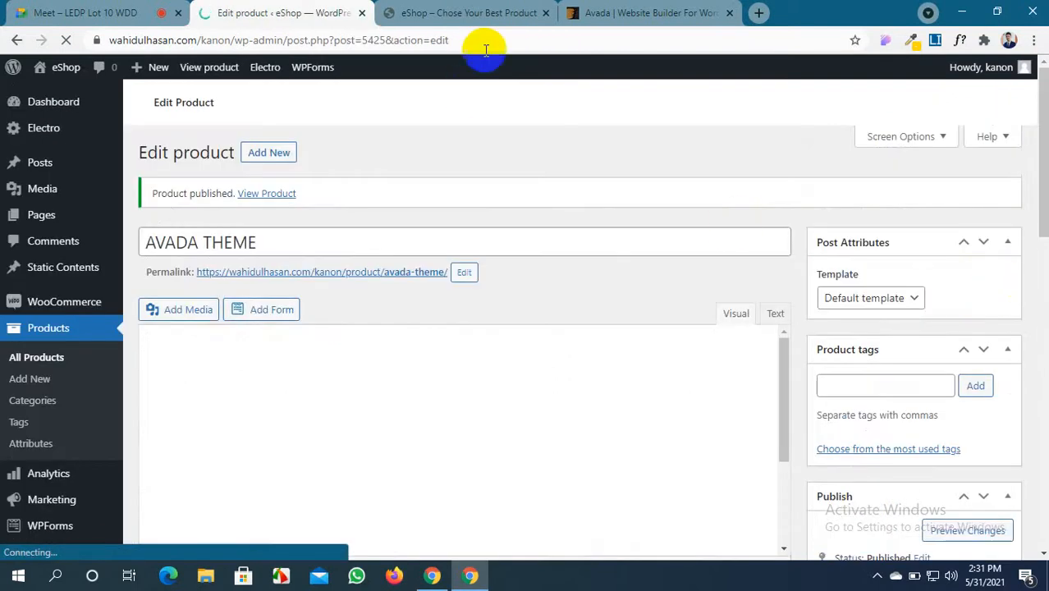
Open the storefront Shop page and the AVADA THEME product page
click(496, 10)
scroll(258, 117, up, 10)
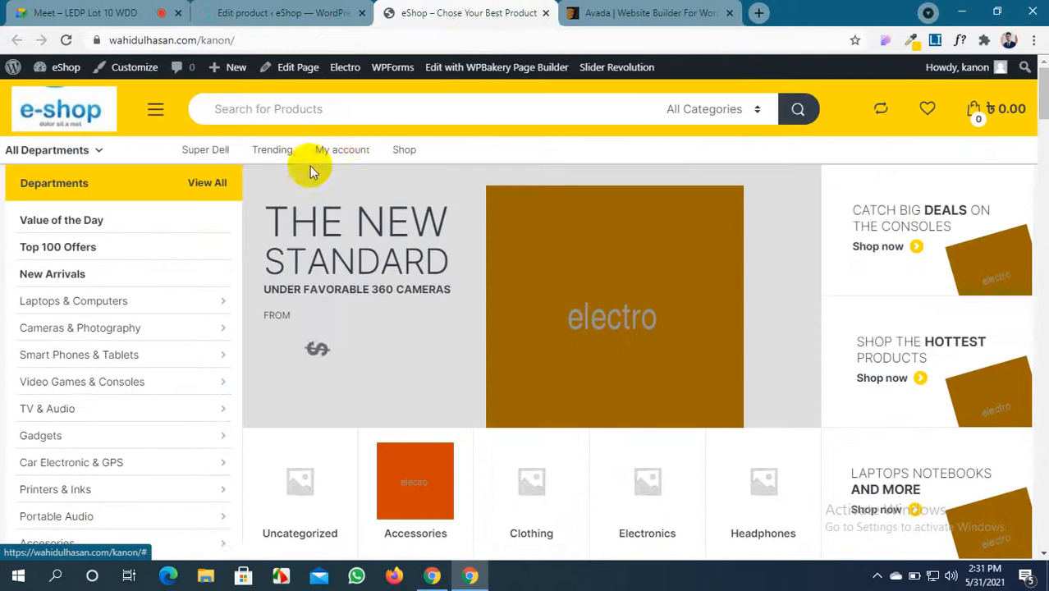
click(403, 152)
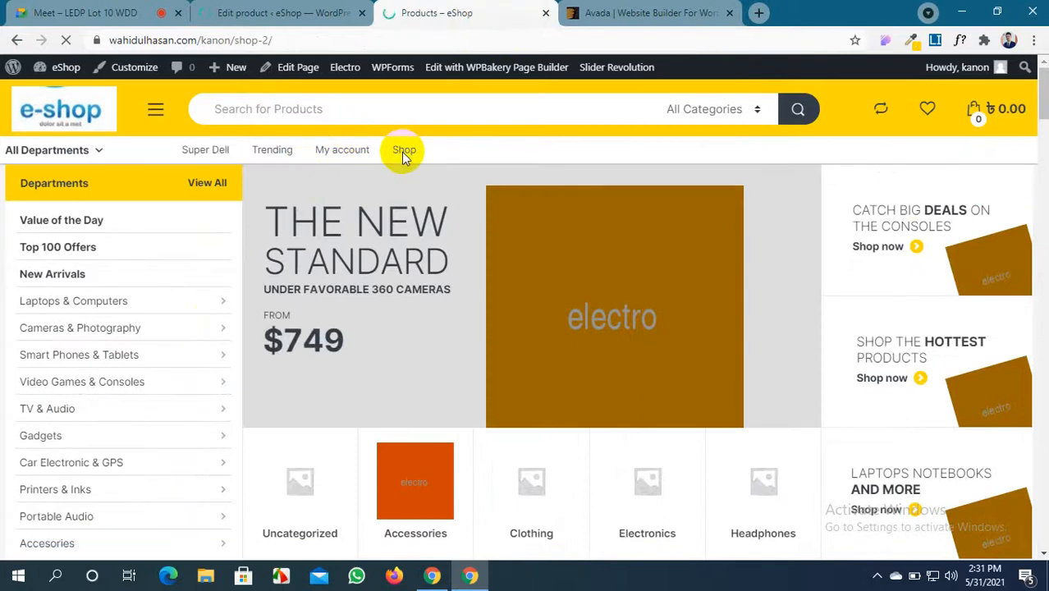
scroll(375, 251, down, 4)
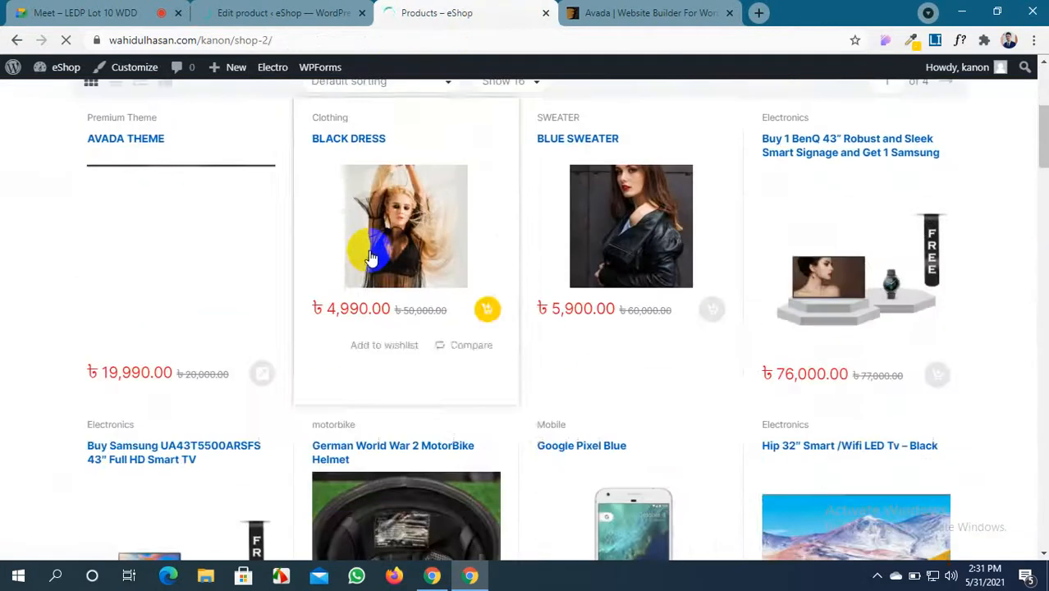
scroll(371, 257, down, 10)
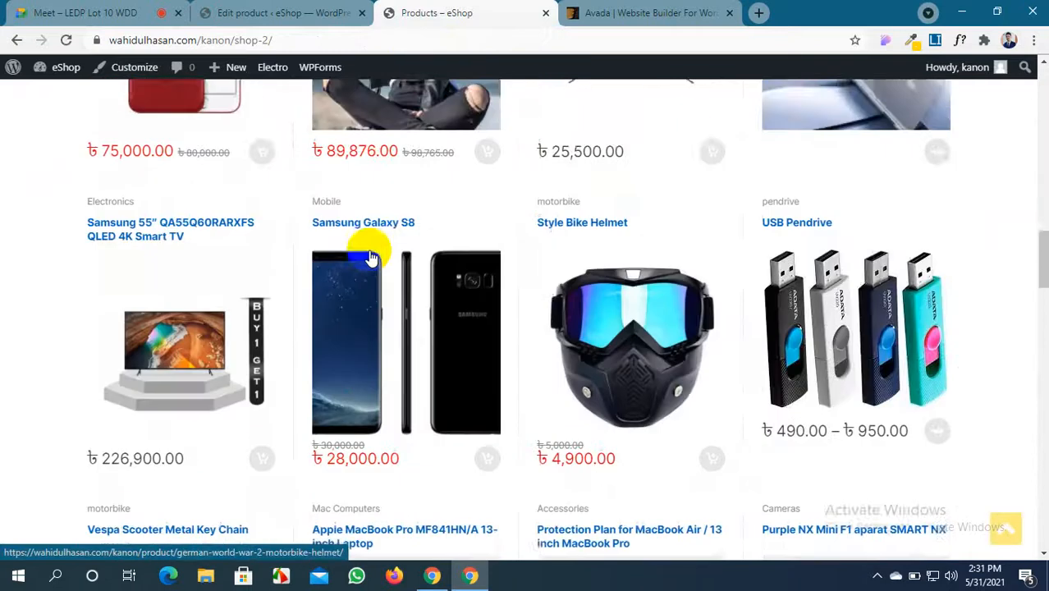
scroll(371, 258, down, 7)
scroll(371, 258, up, 7)
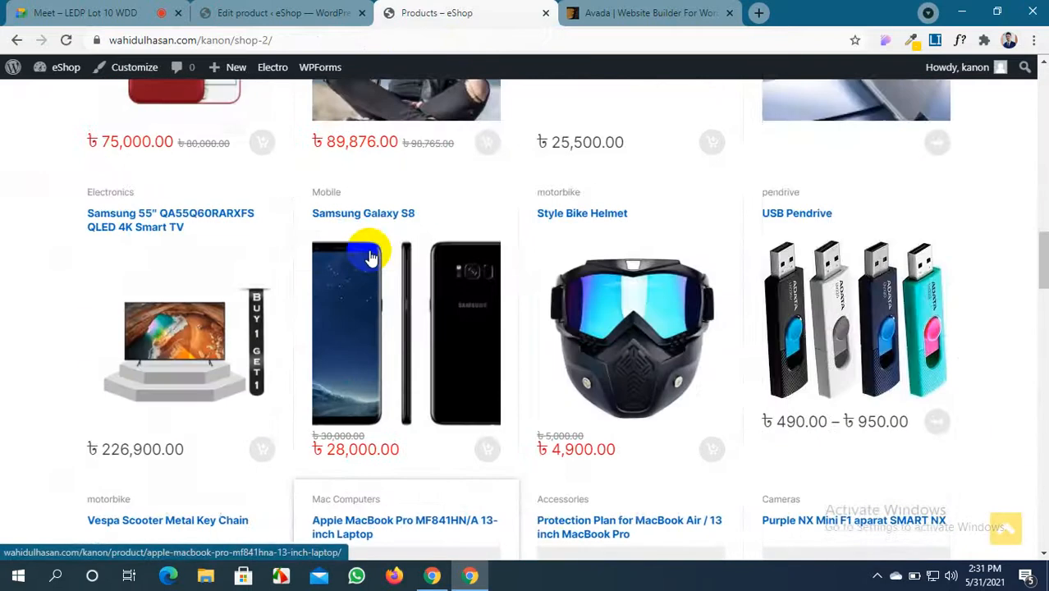
scroll(369, 257, up, 10)
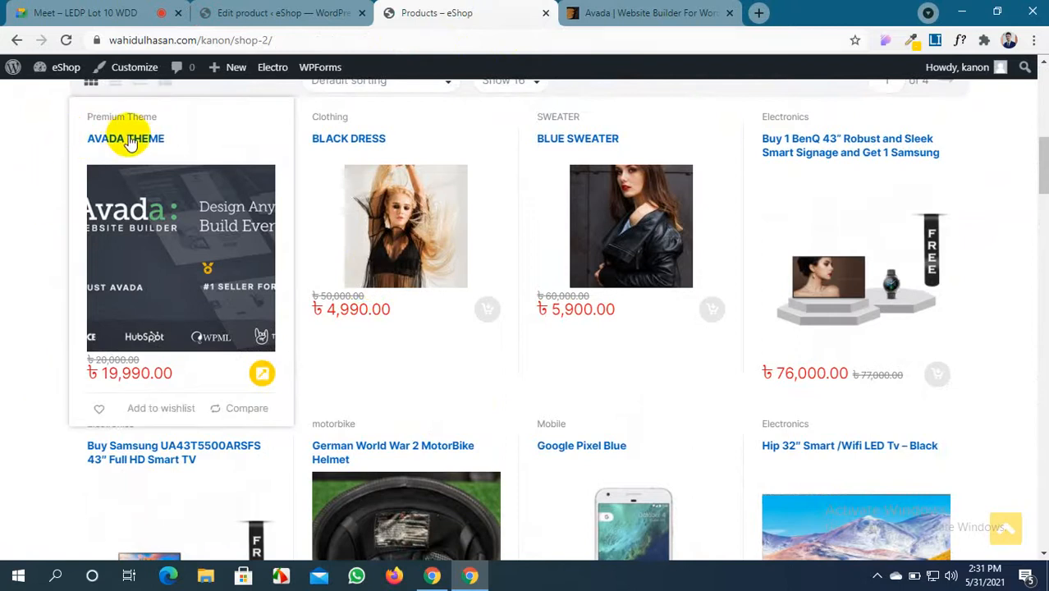
scroll(149, 337, down, 1)
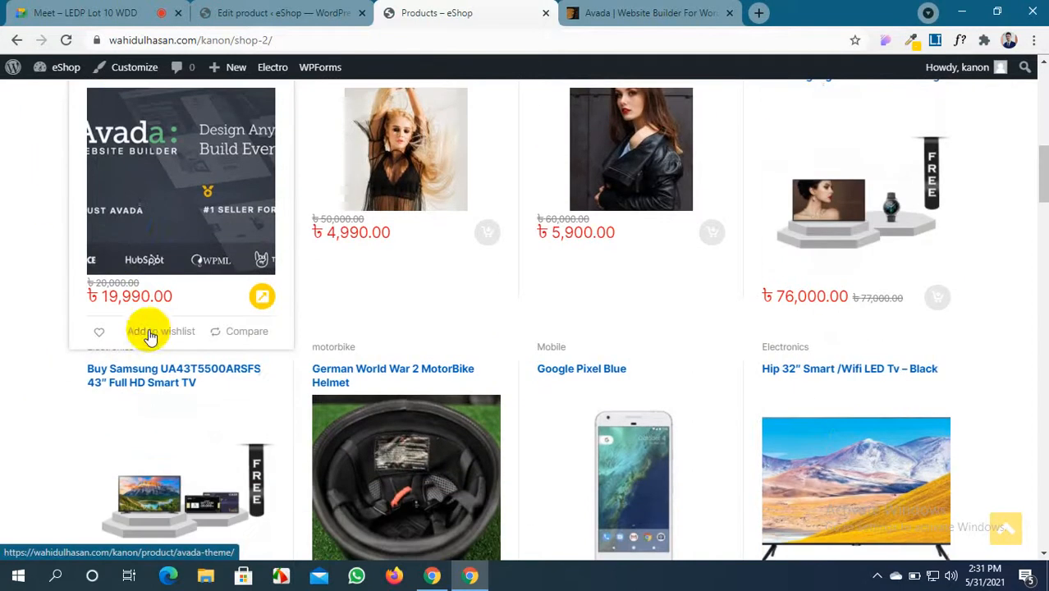
click(130, 227)
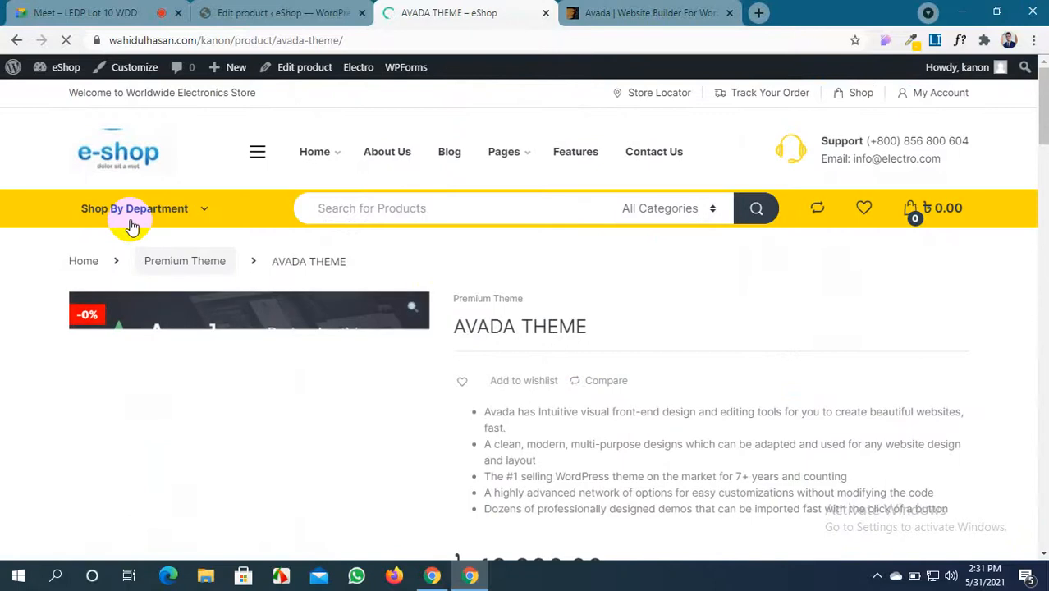
Follow Buy Now to the Avada ThemeForest page, then go back to the shop listing
scroll(555, 305, down, 3)
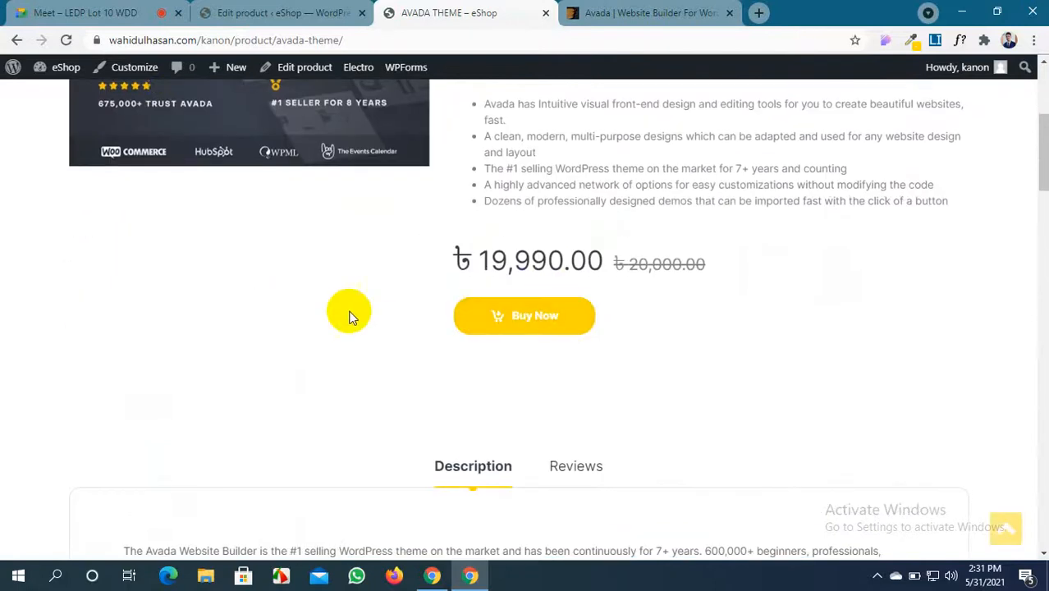
scroll(387, 311, up, 2)
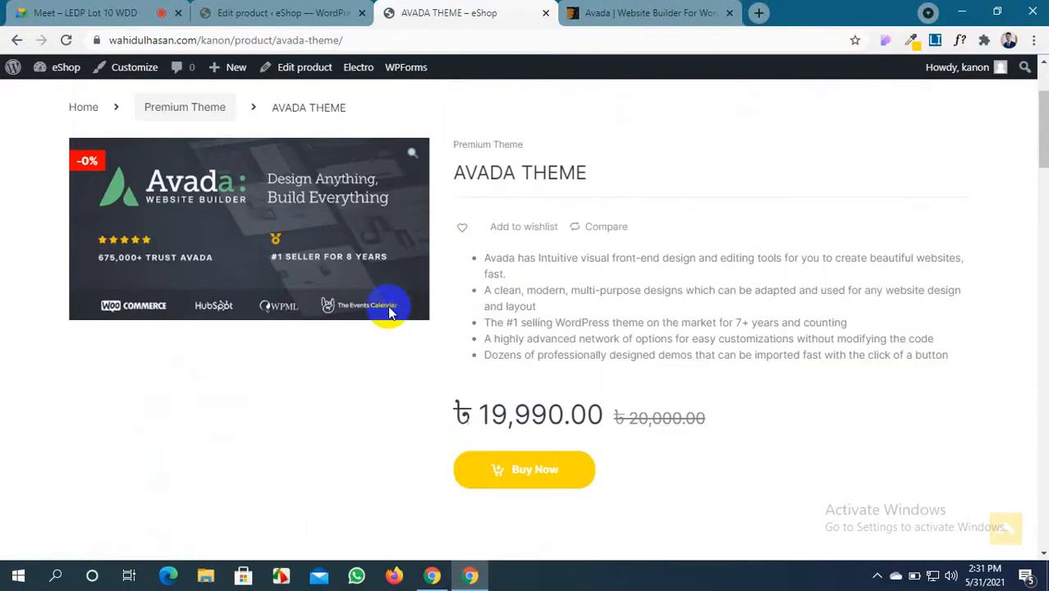
scroll(554, 357, down, 1)
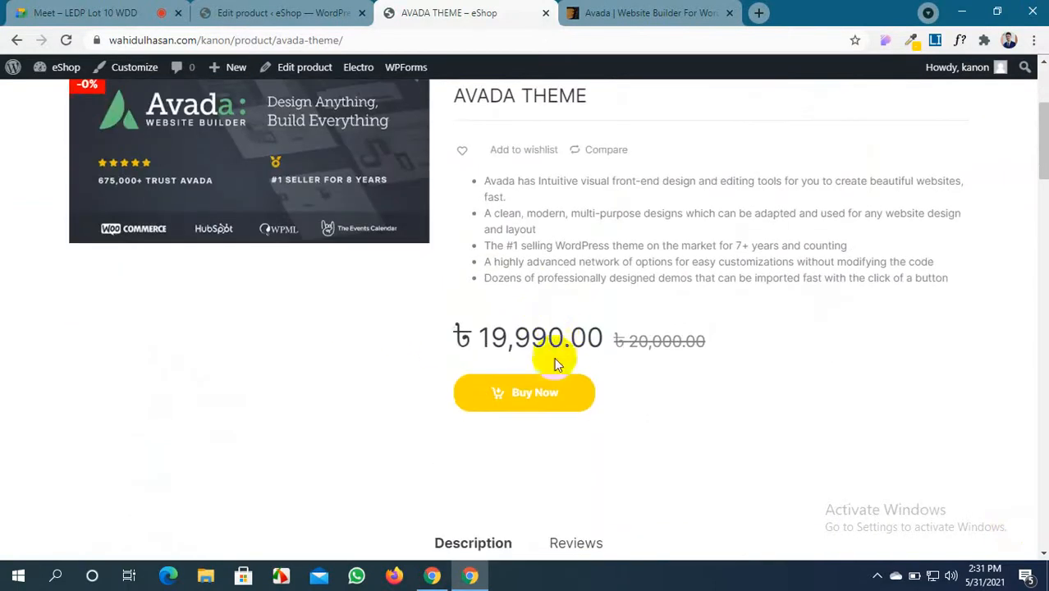
click(544, 399)
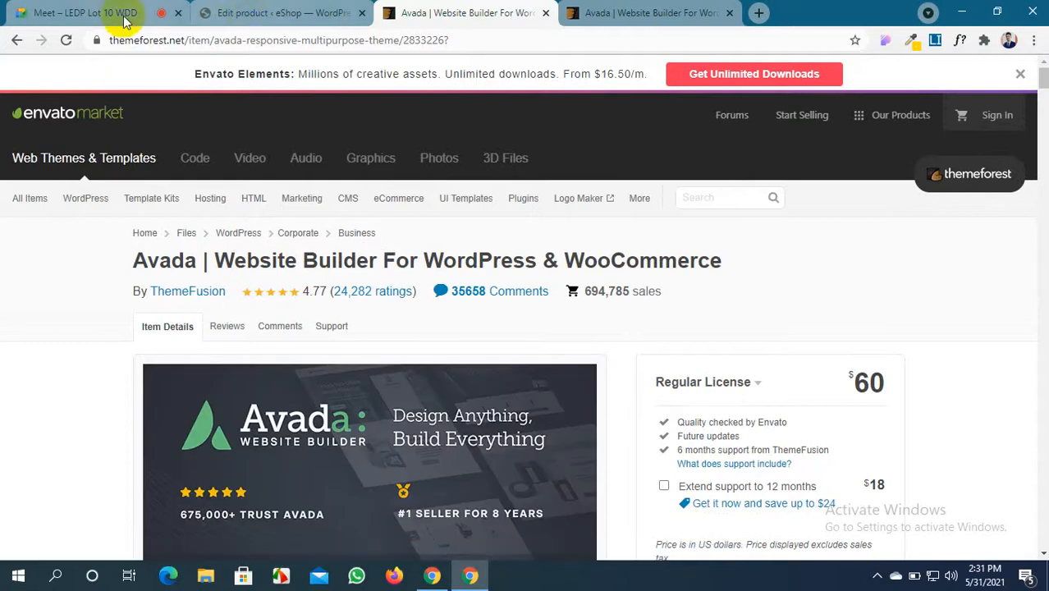
click(14, 40)
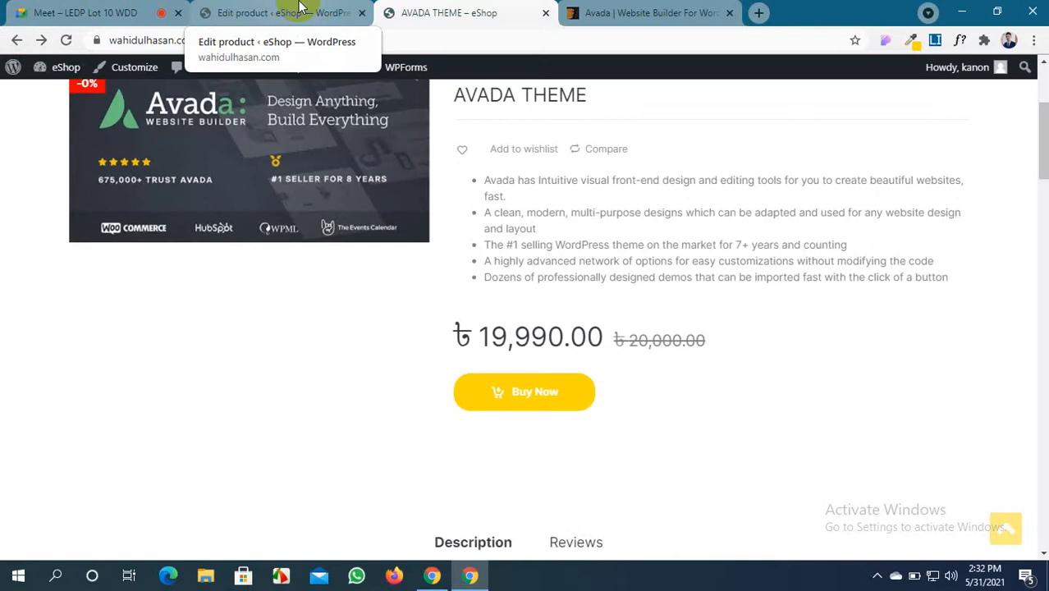
click(11, 43)
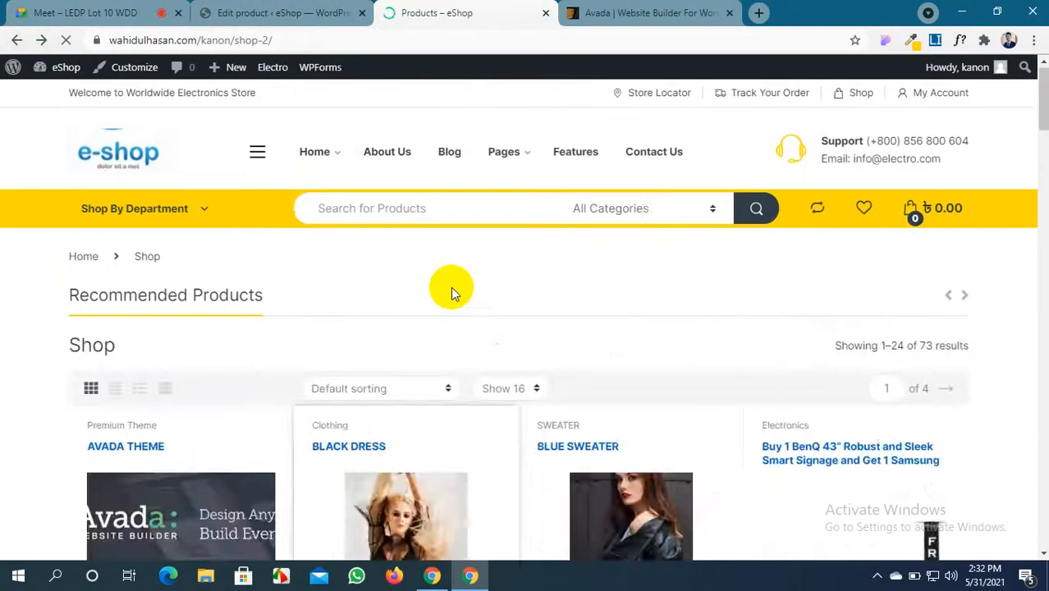
Return to the AVADA THEME Edit product page in WordPress admin
click(258, 10)
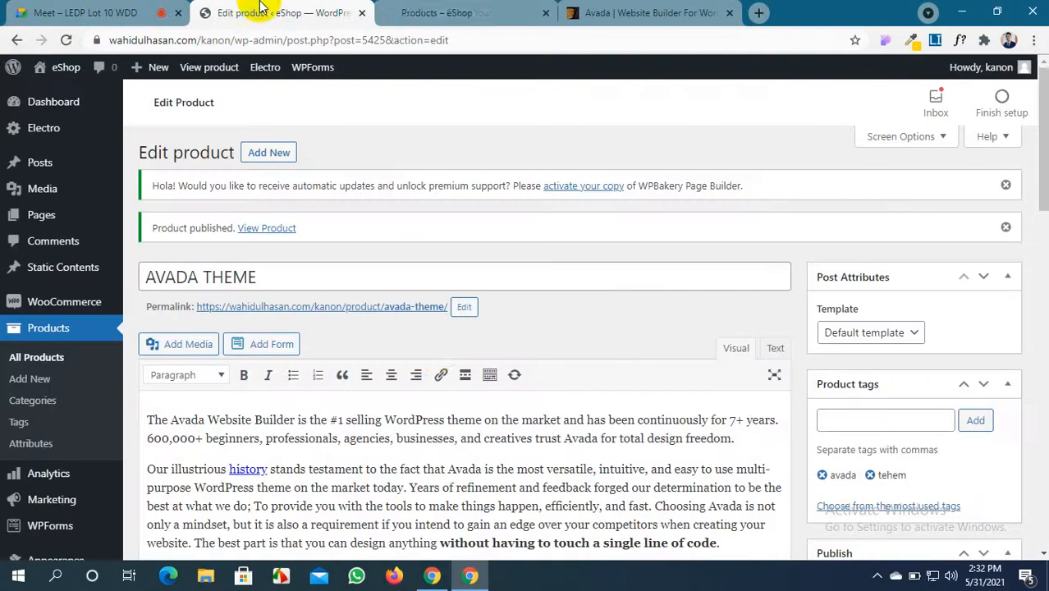
scroll(435, 350, down, 10)
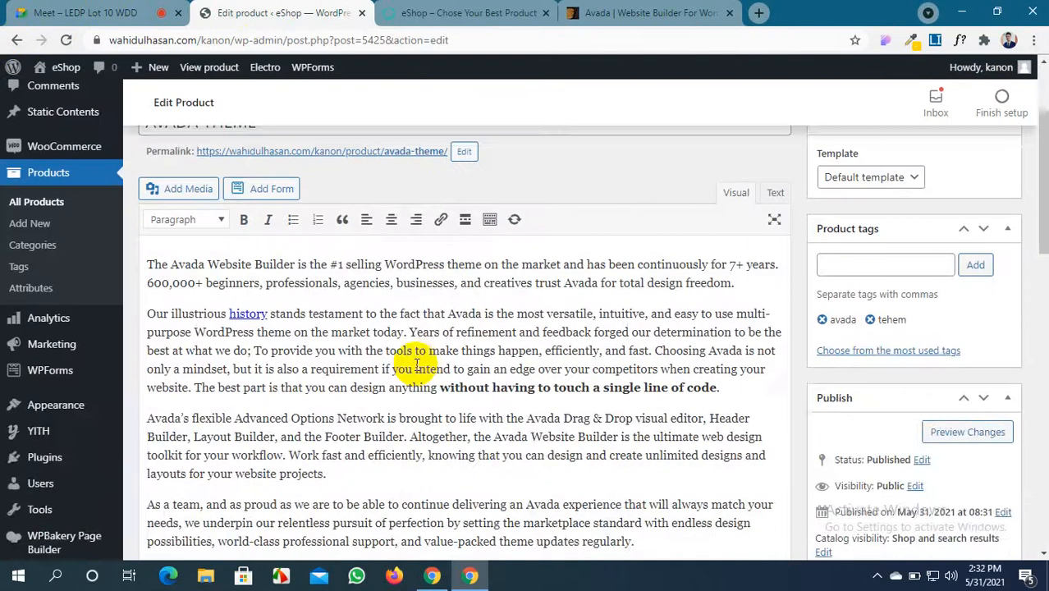
scroll(410, 368, up, 7)
scroll(410, 368, up, 3)
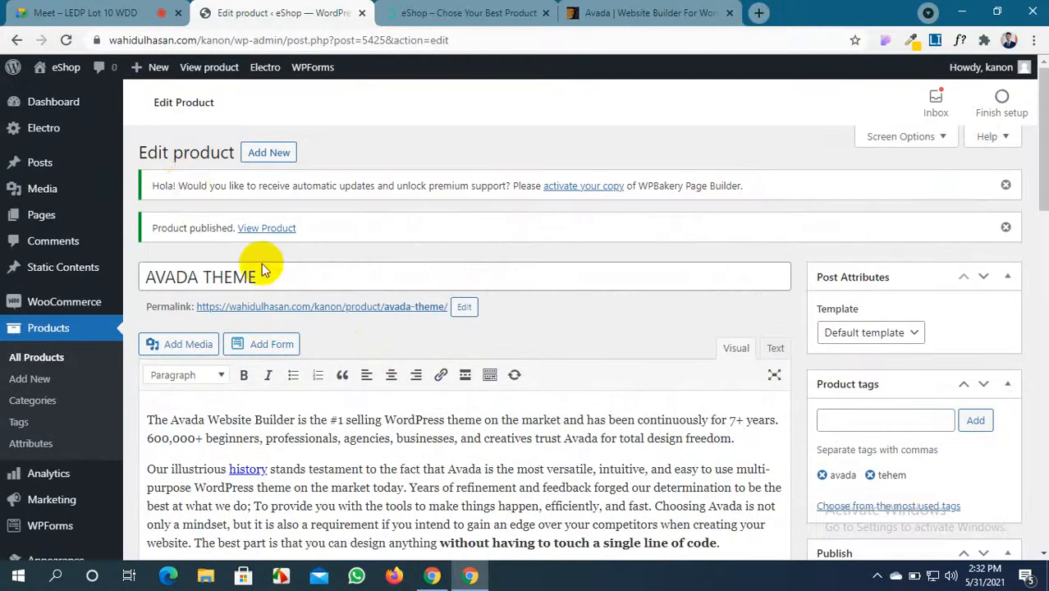
Start a blank new product and view the available product types
click(258, 156)
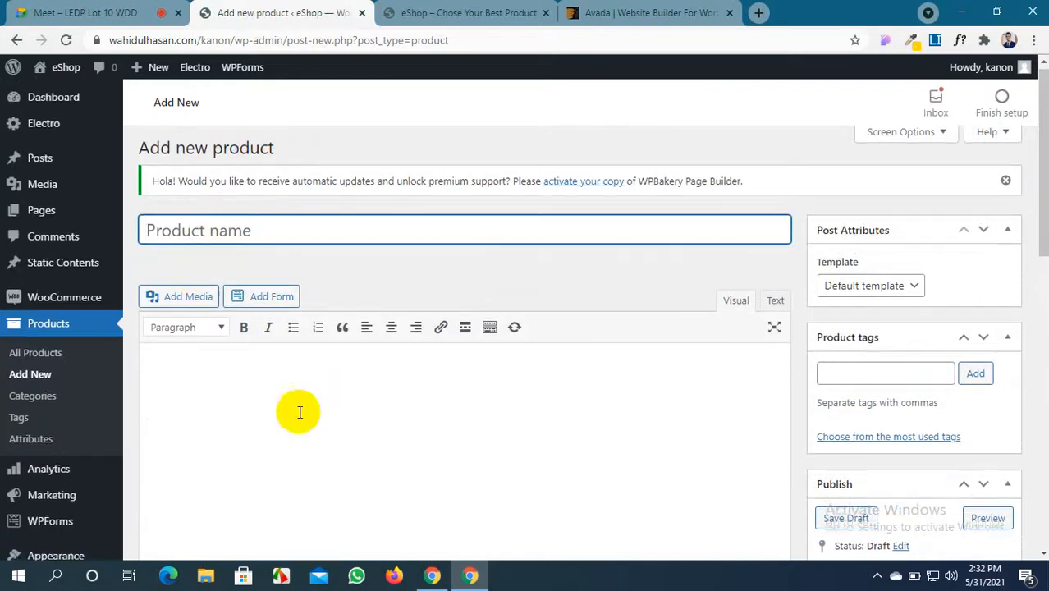
scroll(297, 410, down, 3)
click(346, 297)
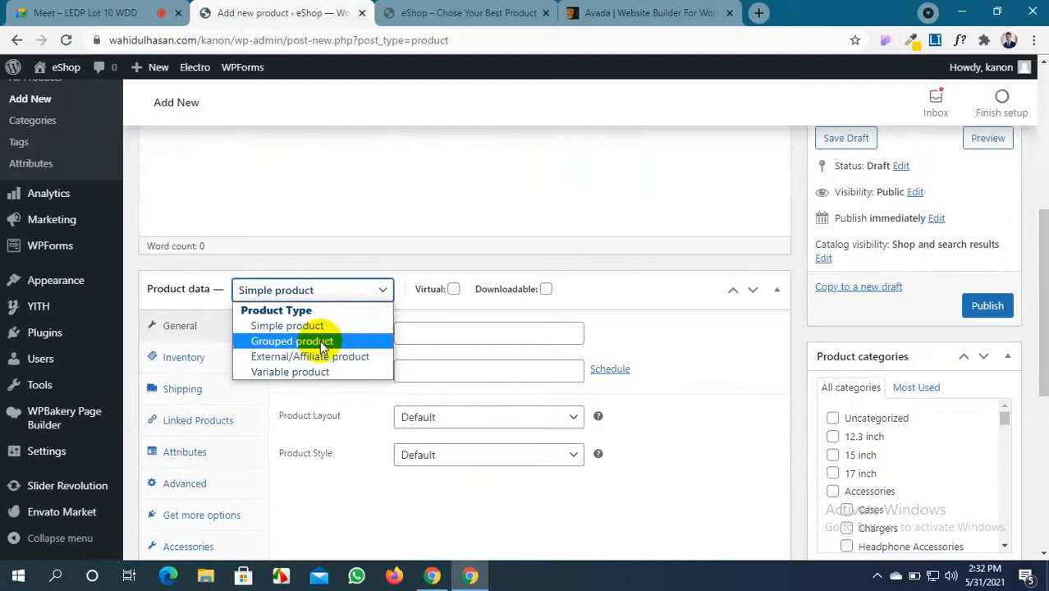
scroll(410, 180, up, 4)
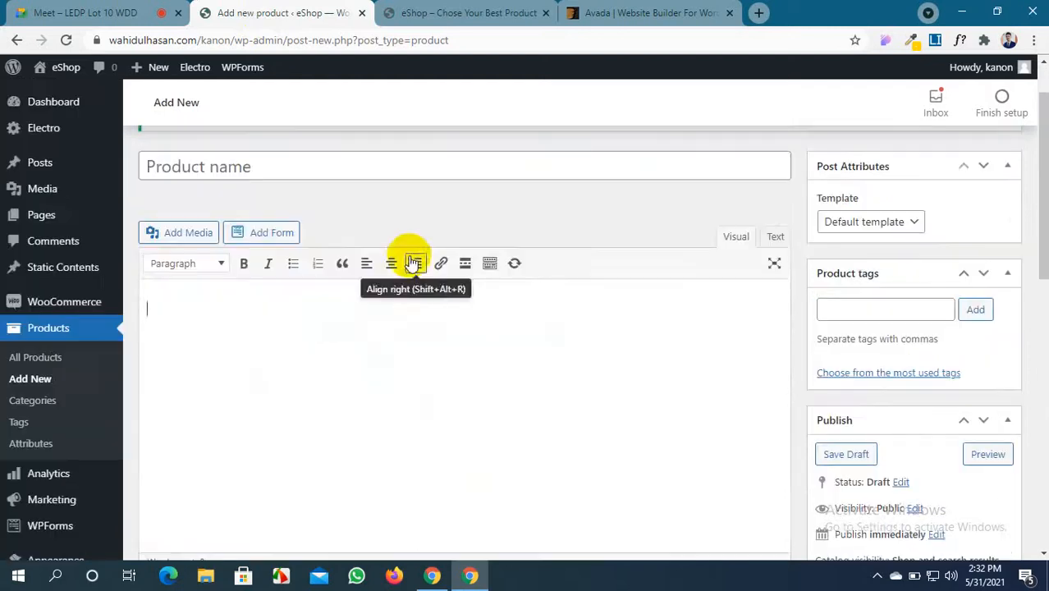
scroll(411, 255, up, 1)
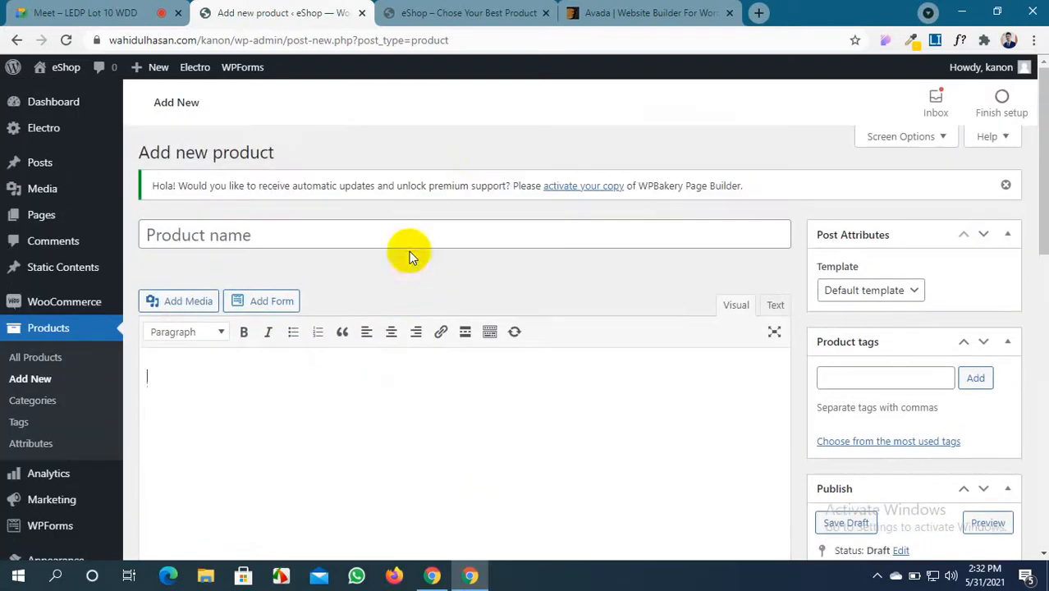
Close the Avada ThemeForest tab and open a new blank browser tab
click(698, 12)
click(729, 14)
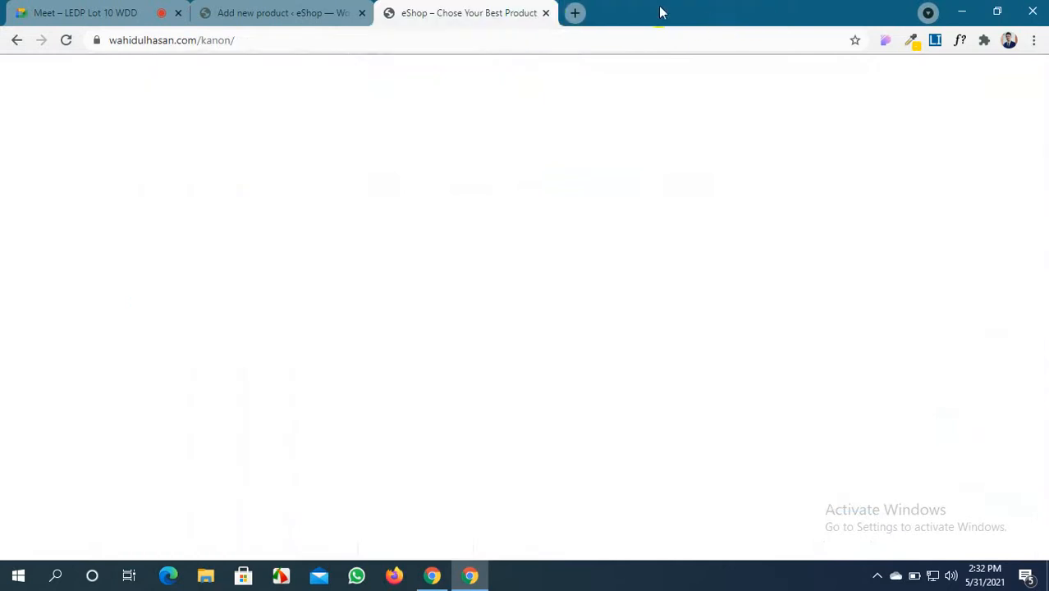
click(574, 12)
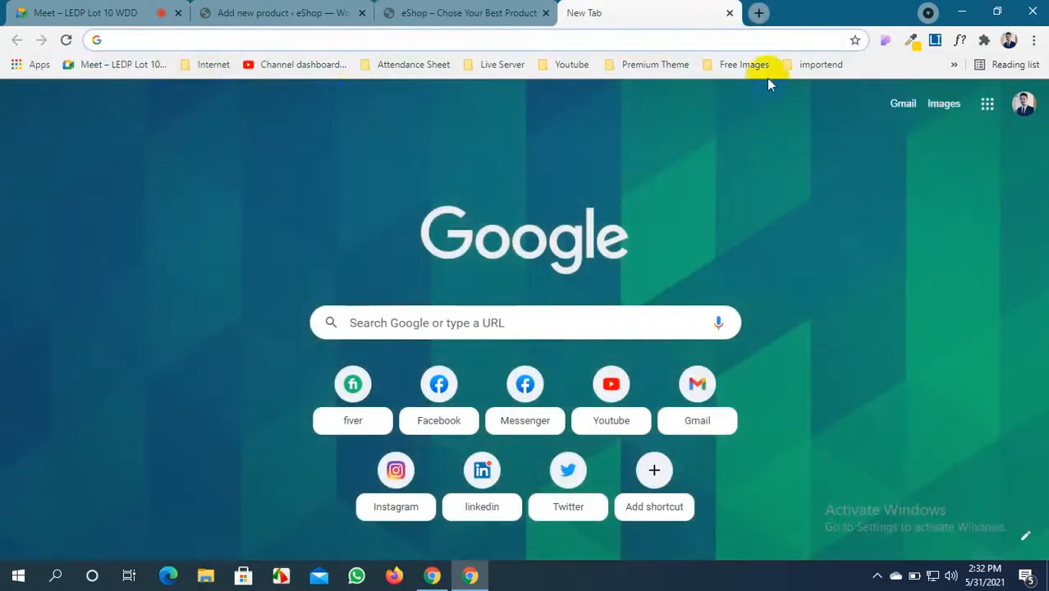
Search Google Images for 'tshirt'
click(942, 104)
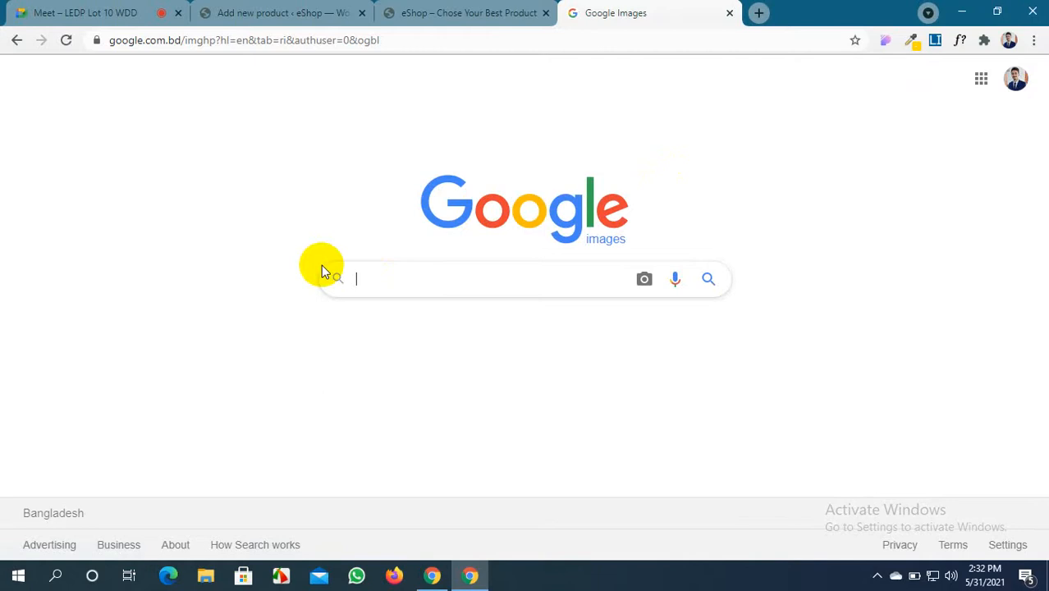
text(tshirt)
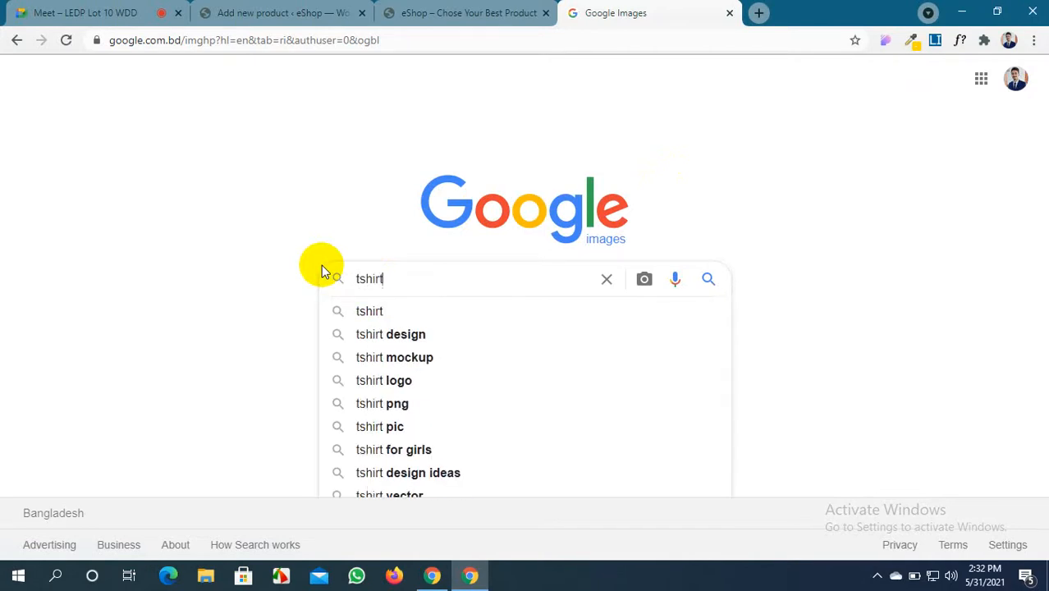
key(Return)
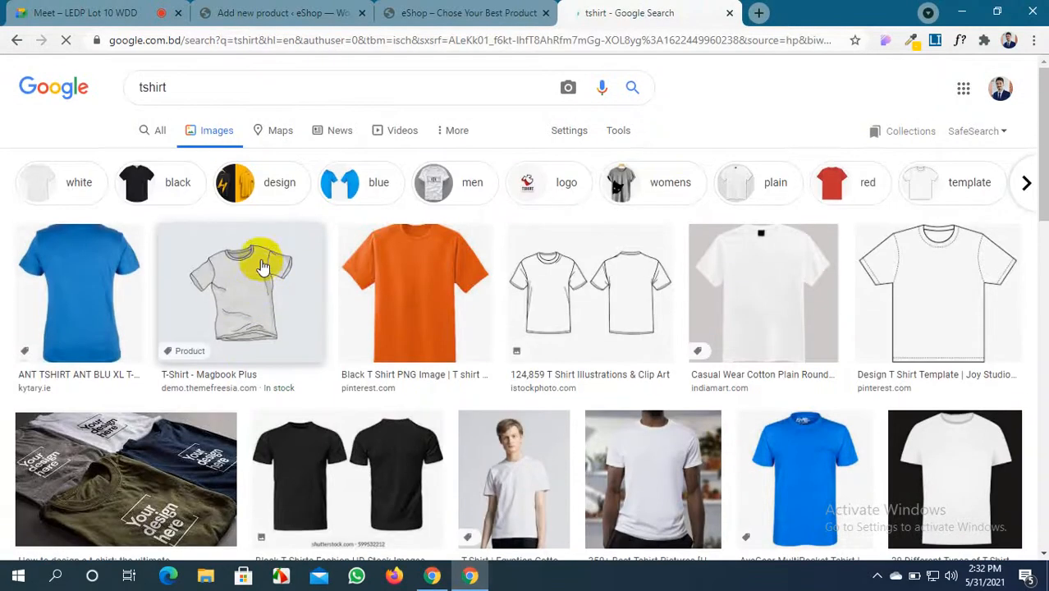
Preview the blue T-shirt image and start saving it, then cancel the save
right_click(79, 295)
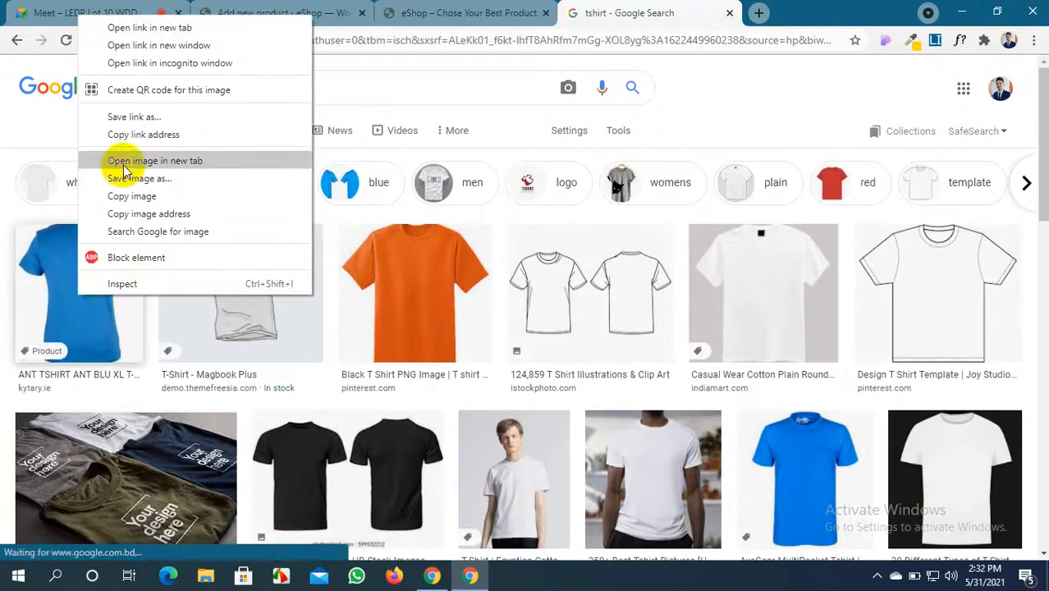
drag(85, 317, 1044, 585)
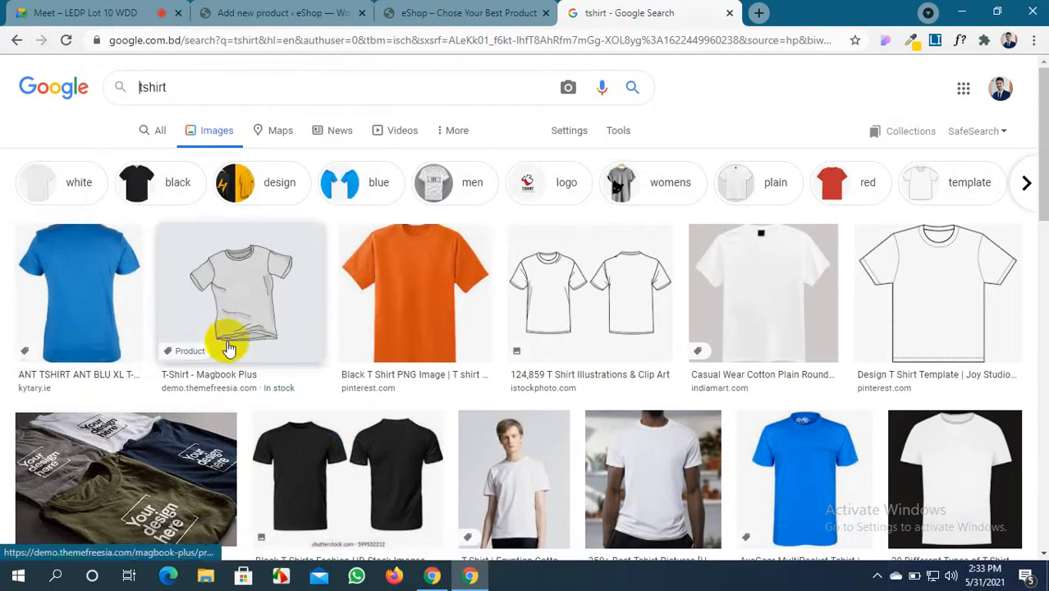
click(82, 294)
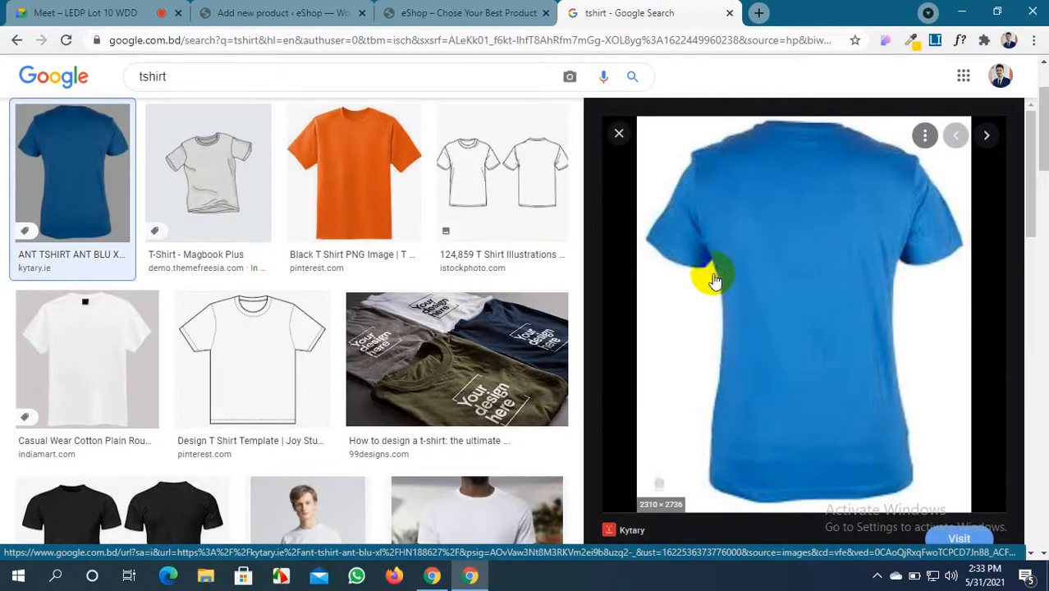
right_click(712, 276)
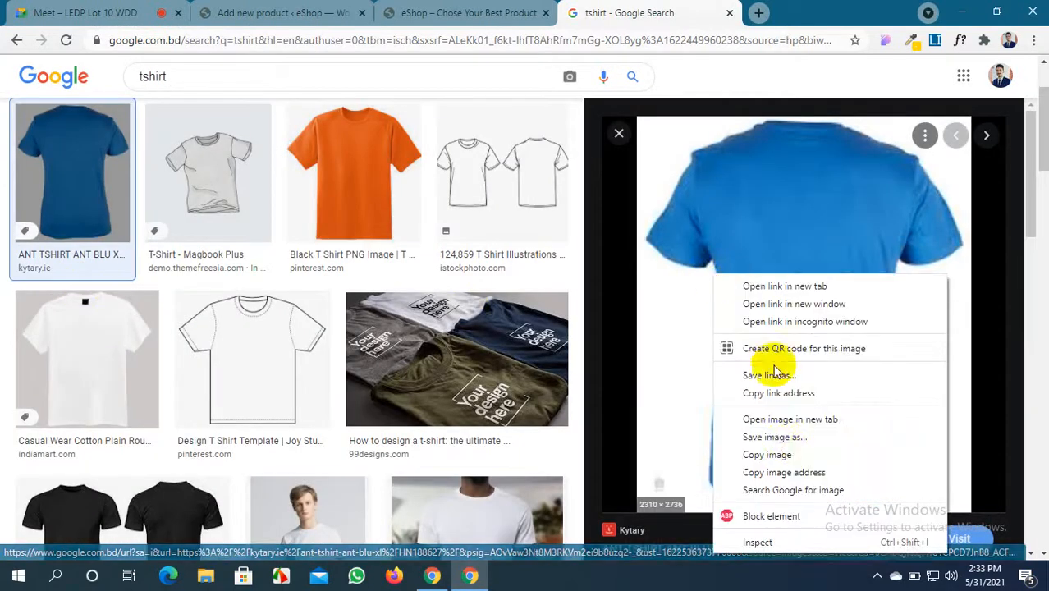
click(790, 441)
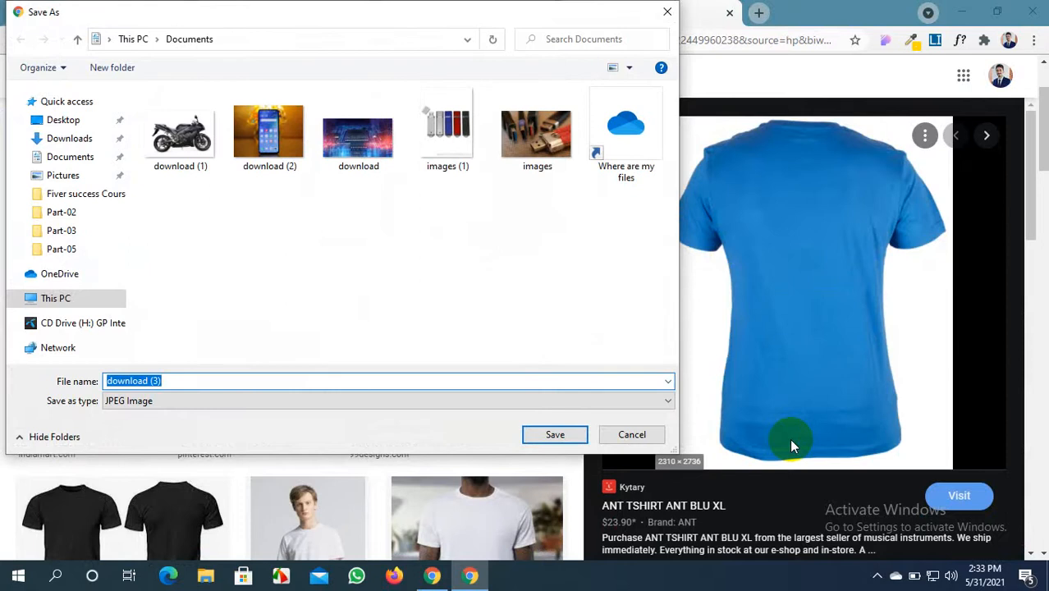
click(627, 435)
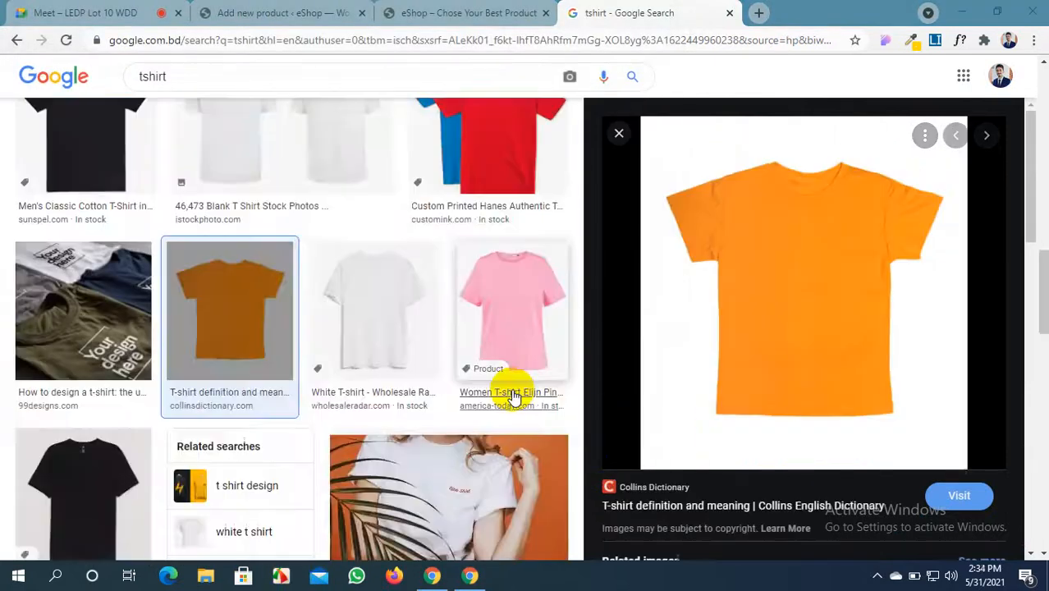
Minimise the browser and refresh the desktop to show the saved shirt images
scroll(510, 399, down, 3)
scroll(513, 397, up, 10)
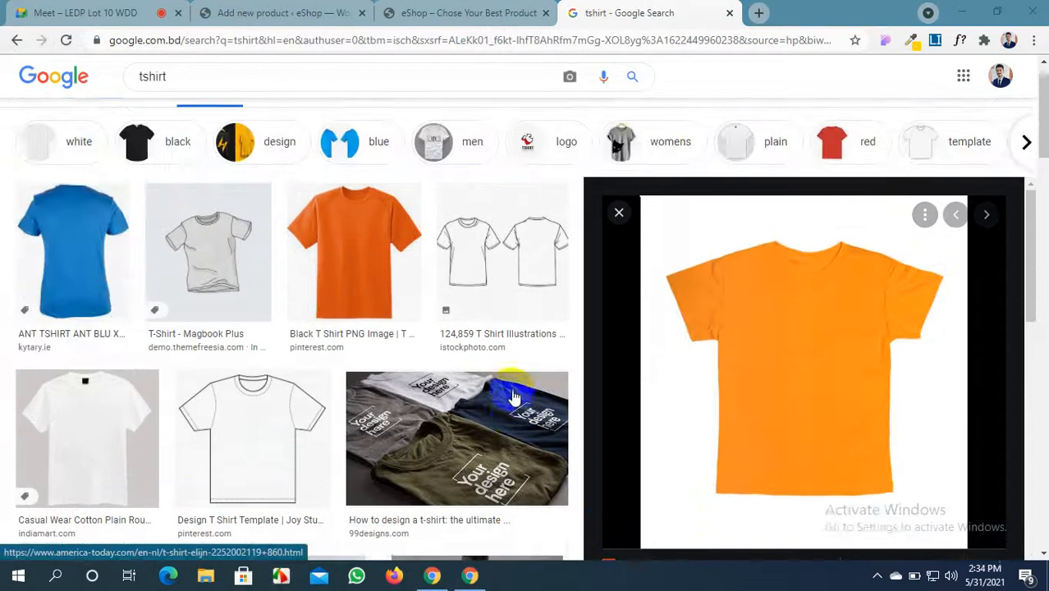
click(960, 12)
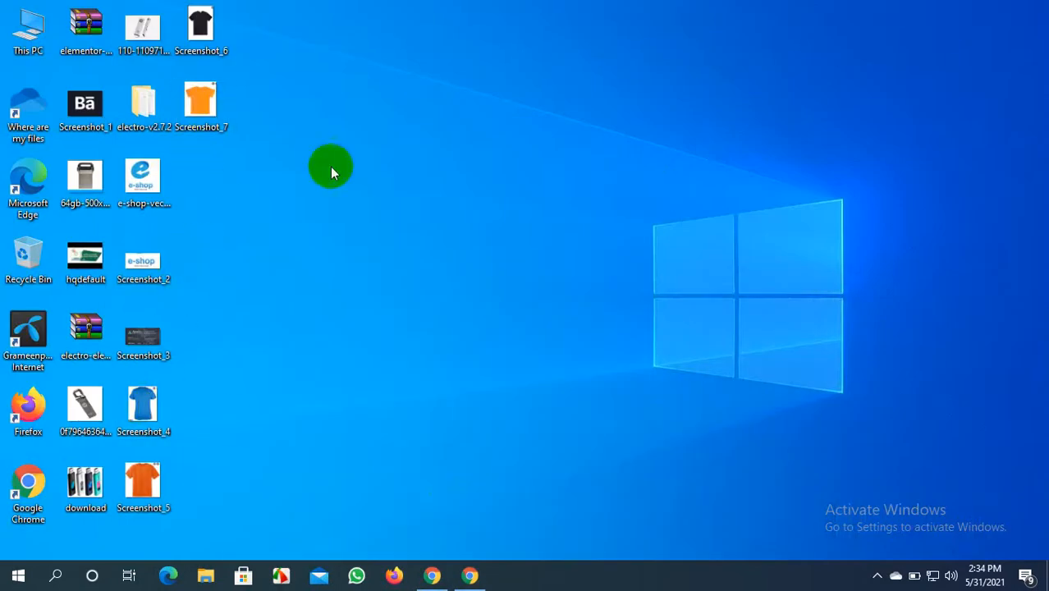
right_click(373, 173)
click(386, 199)
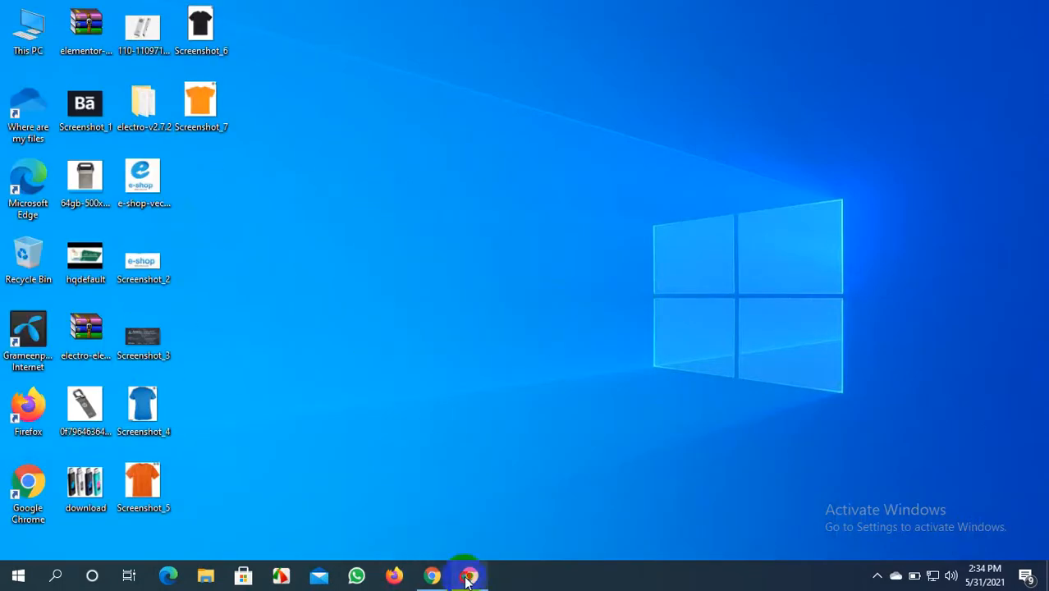
Back on Add new product, enter the product name T-SHIRT
click(470, 575)
click(283, 12)
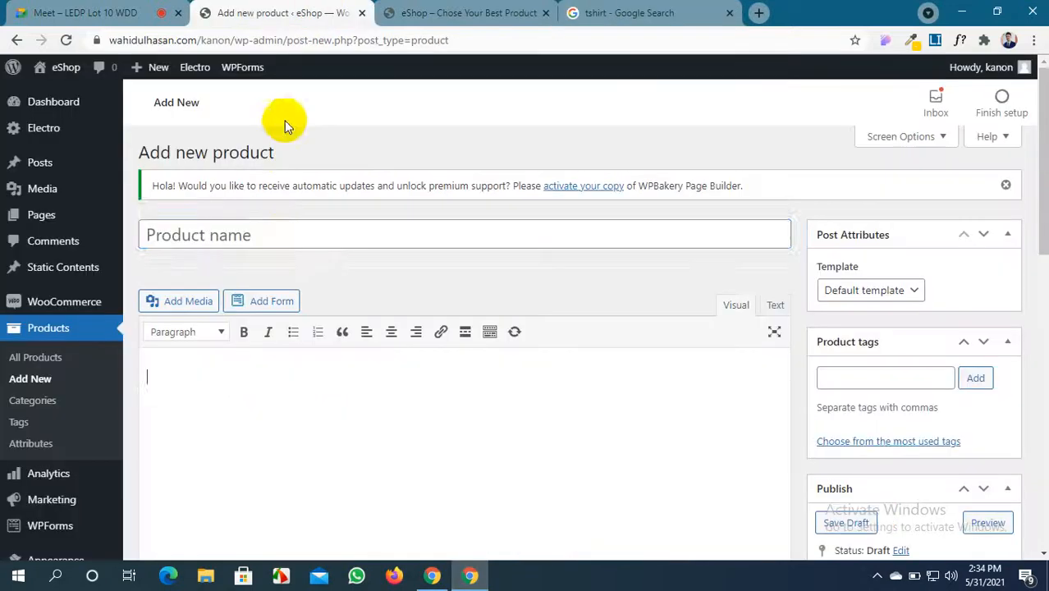
click(283, 237)
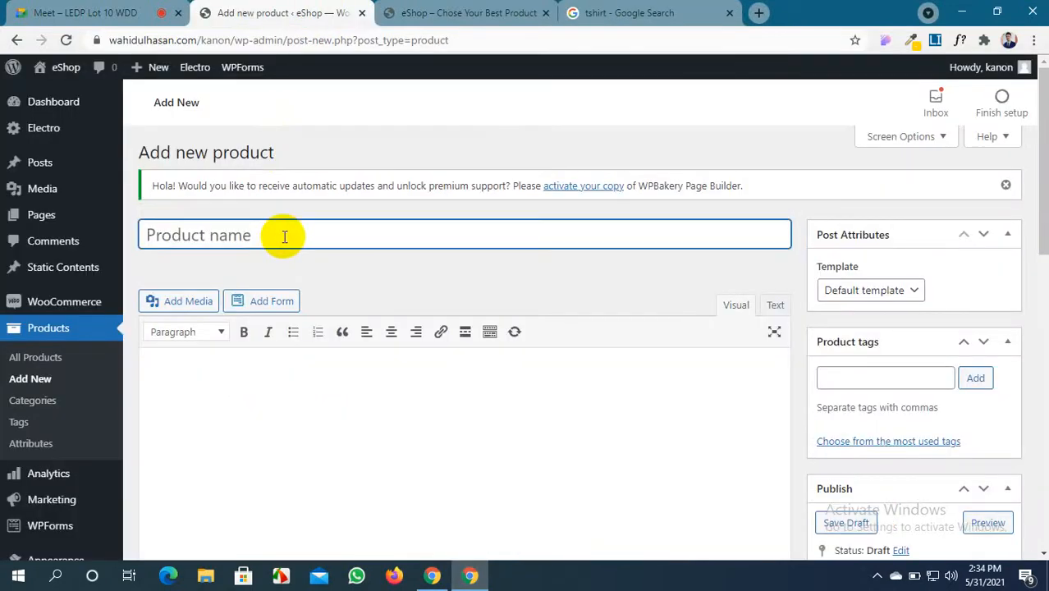
text(T-SHIRT)
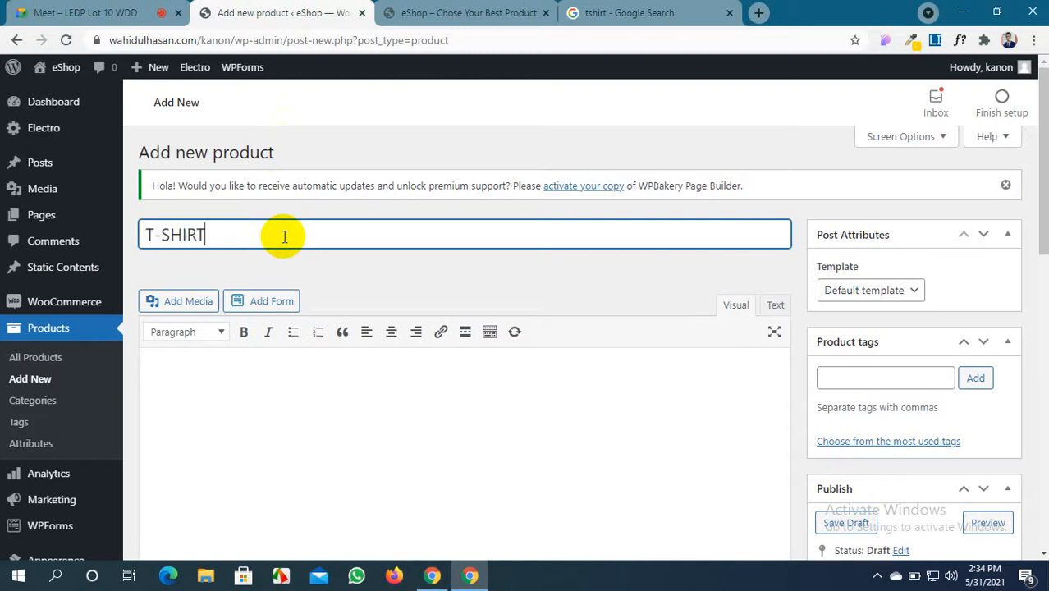
Copy a Lorem ipsum paragraph from the generator and paste it twice into the description
scroll(344, 181, down, 1)
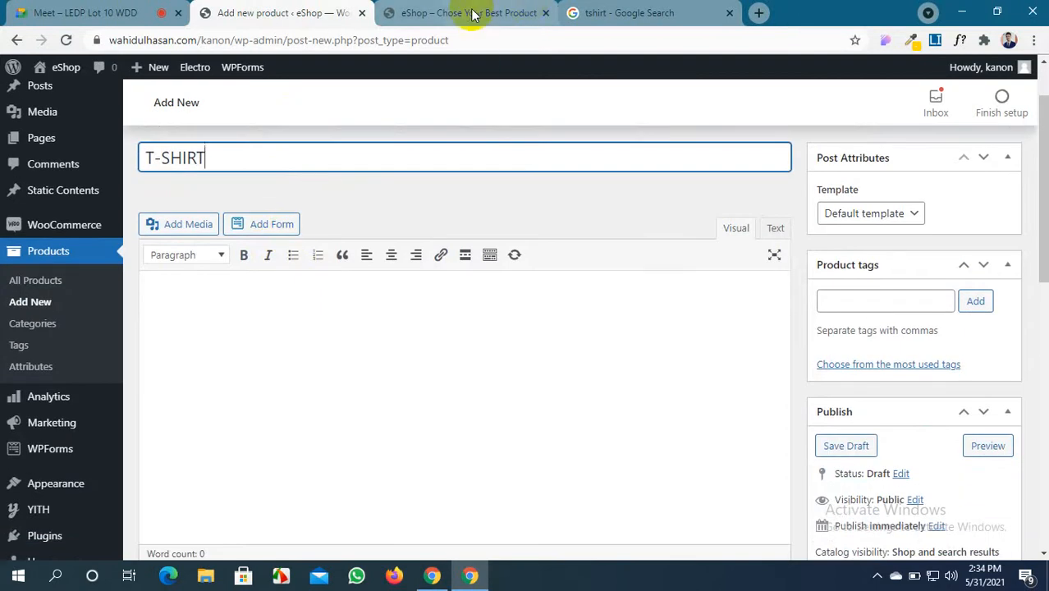
click(933, 41)
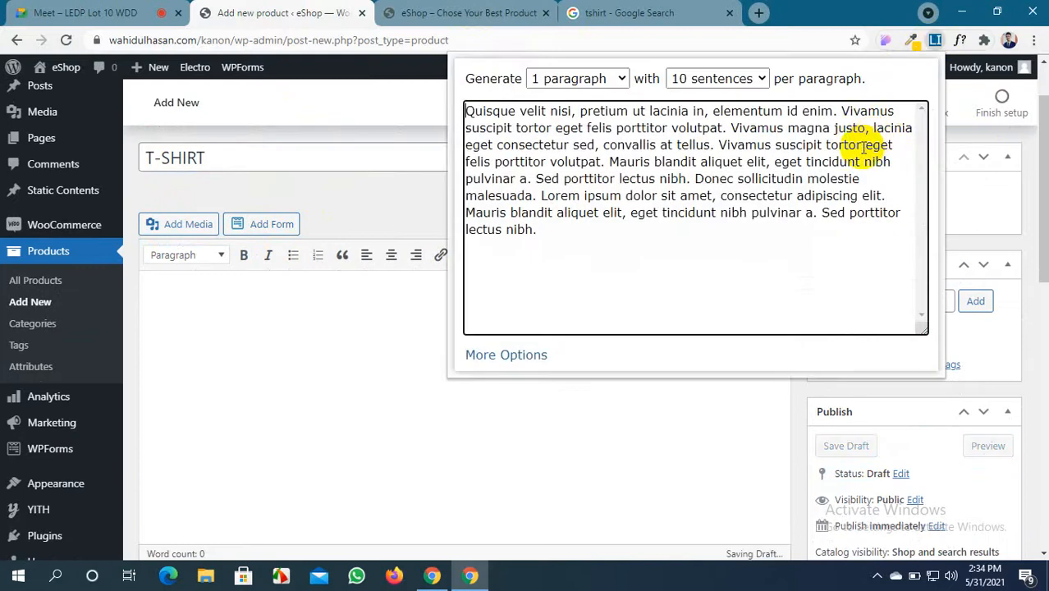
drag(527, 233, 442, 93)
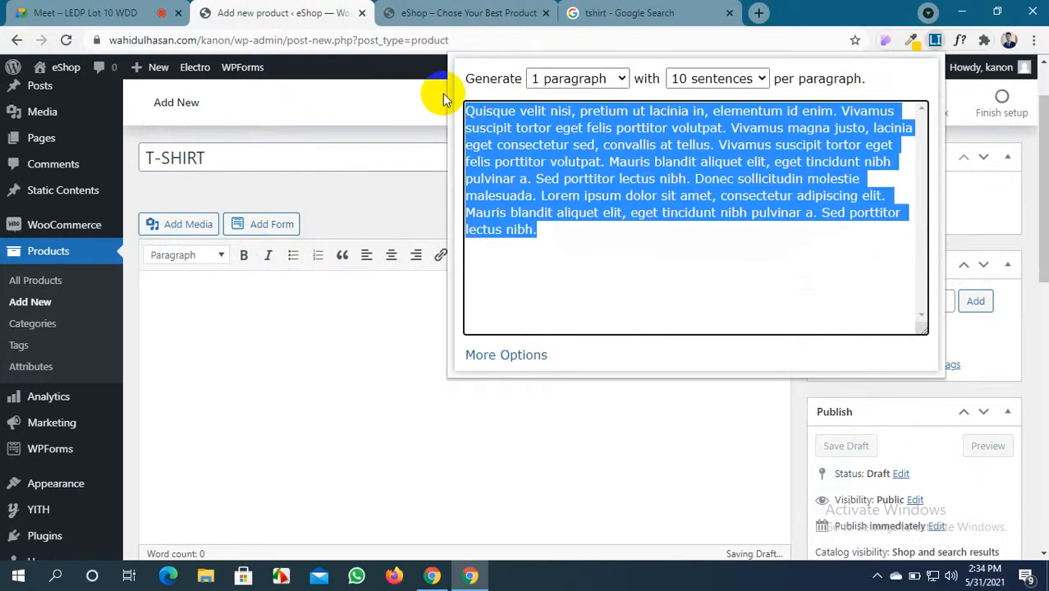
key(ctrl+c)
click(333, 309)
key(ctrl+v)
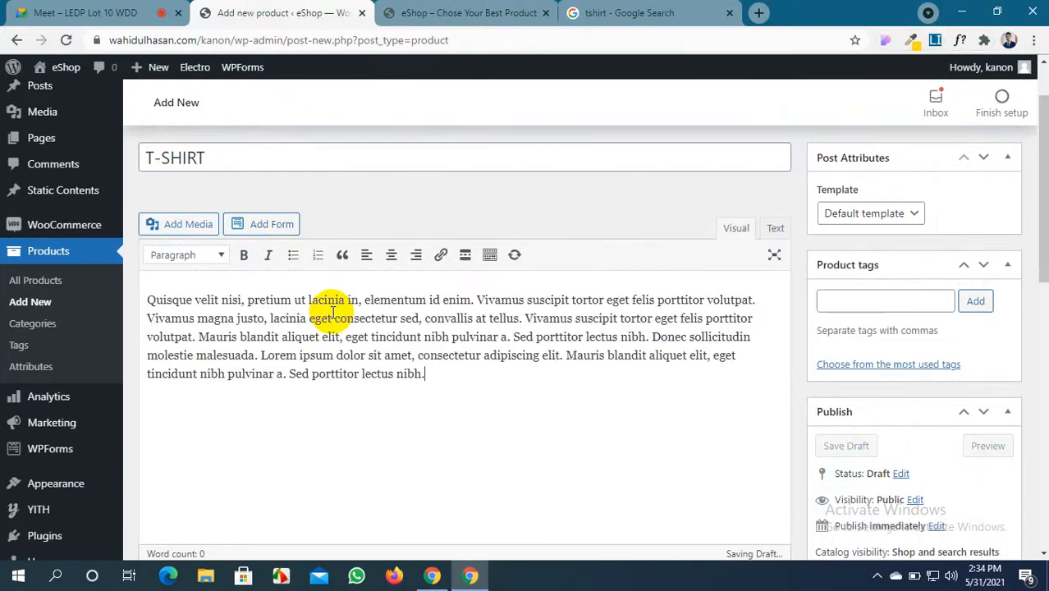
key(ctrl+v)
Paste the Lorem ipsum text into the short description and cut its latter part
scroll(331, 311, down, 9)
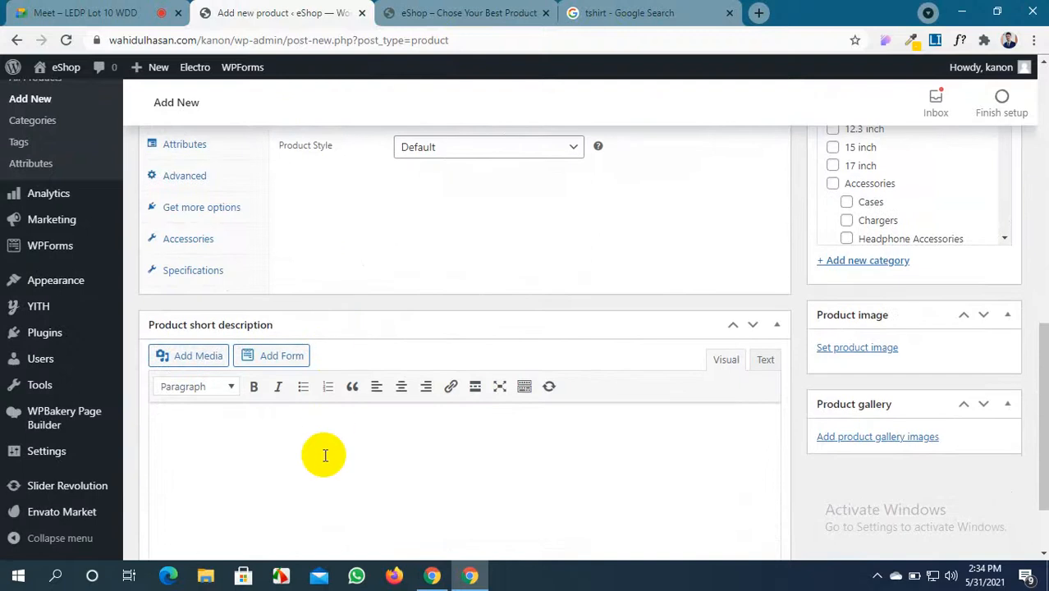
click(325, 455)
key(ctrl+v)
scroll(333, 440, down, 2)
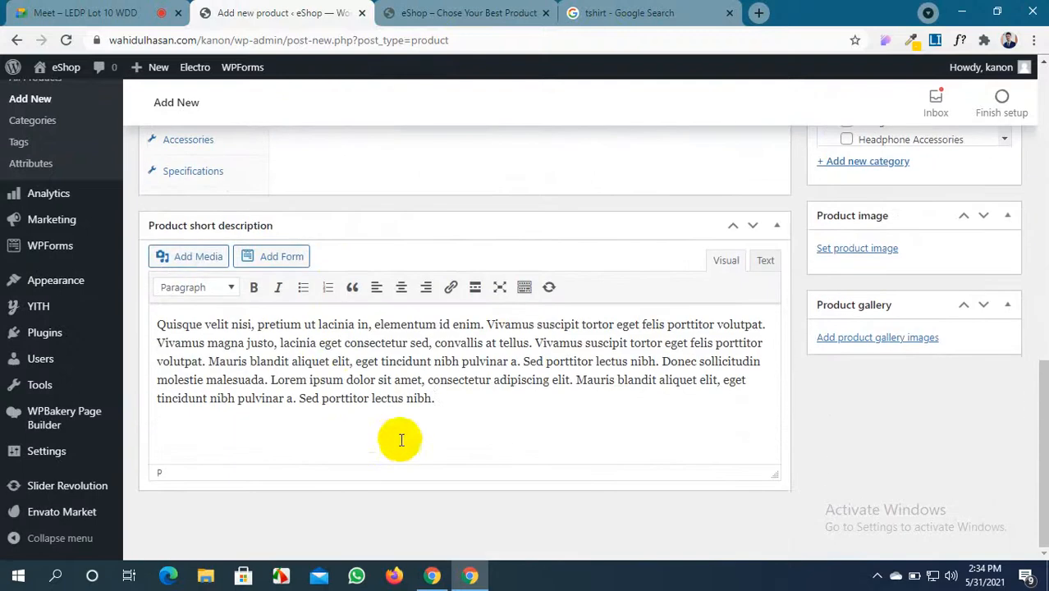
drag(475, 410, 433, 361)
key(ctrl+x)
scroll(433, 361, up, 10)
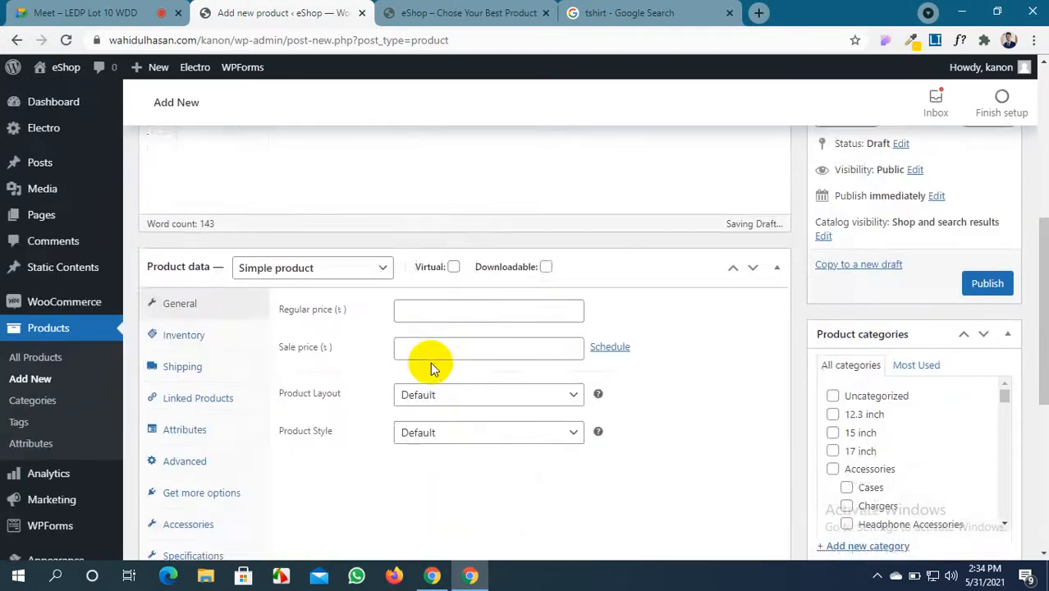
Set the T-SHIRT product type to Variable product, keep Product Layout on Default, and view the shop homepage
scroll(431, 364, down, 5)
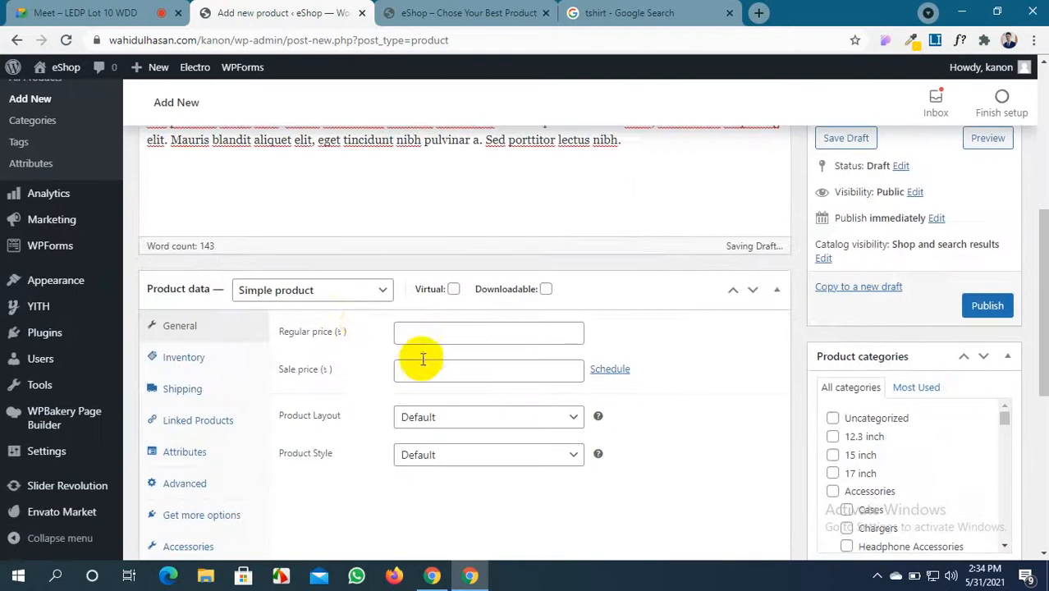
click(378, 292)
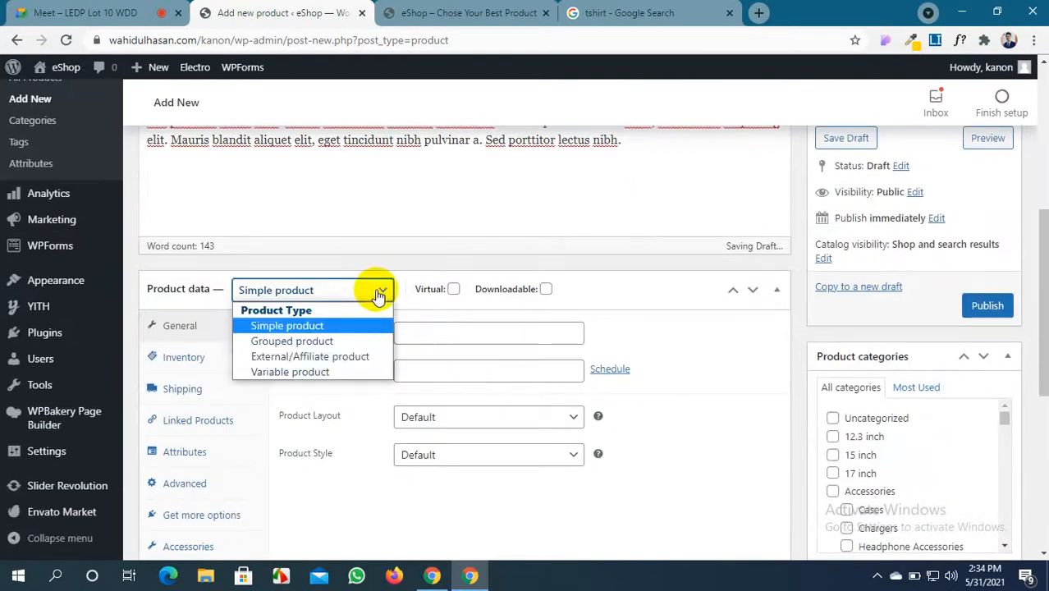
click(323, 375)
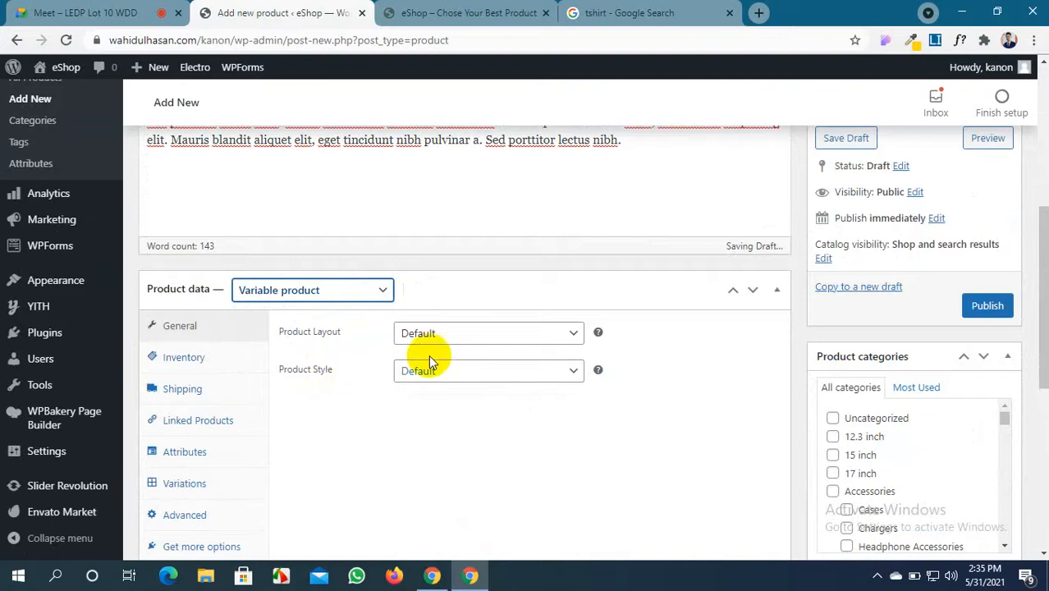
click(471, 338)
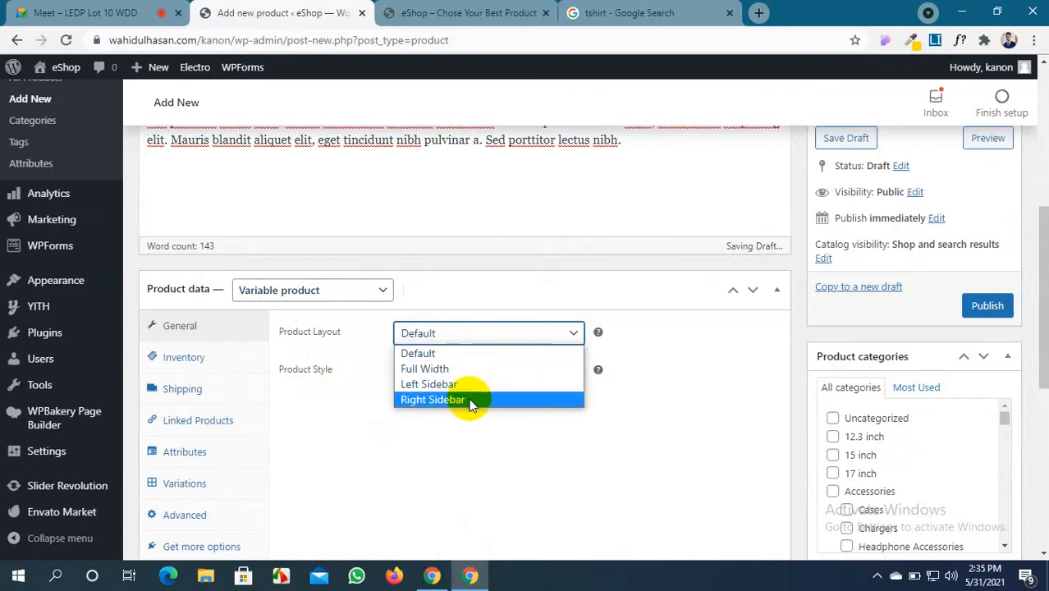
click(468, 12)
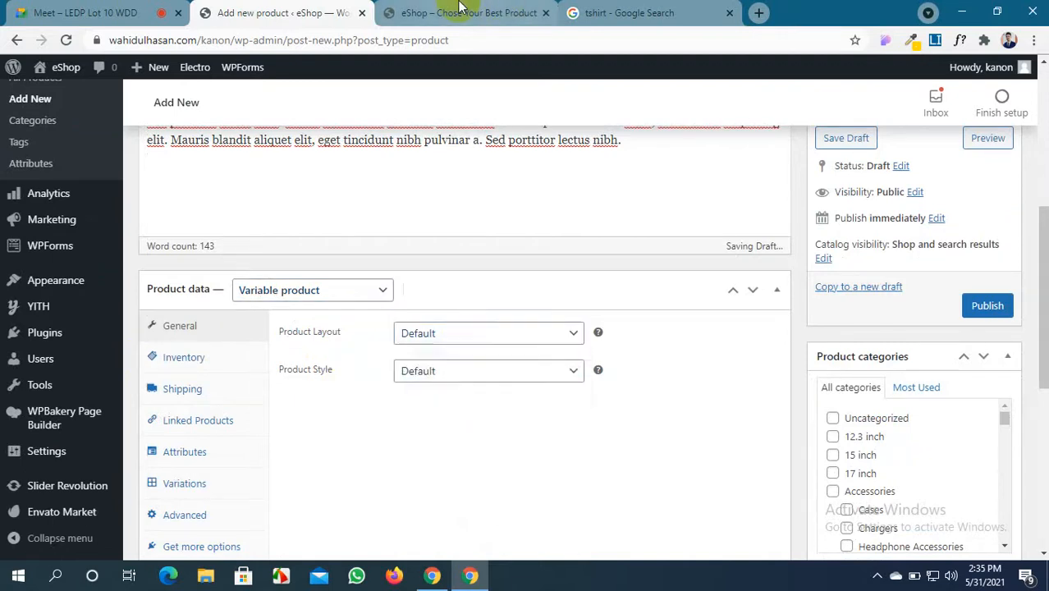
click(468, 13)
scroll(490, 336, down, 3)
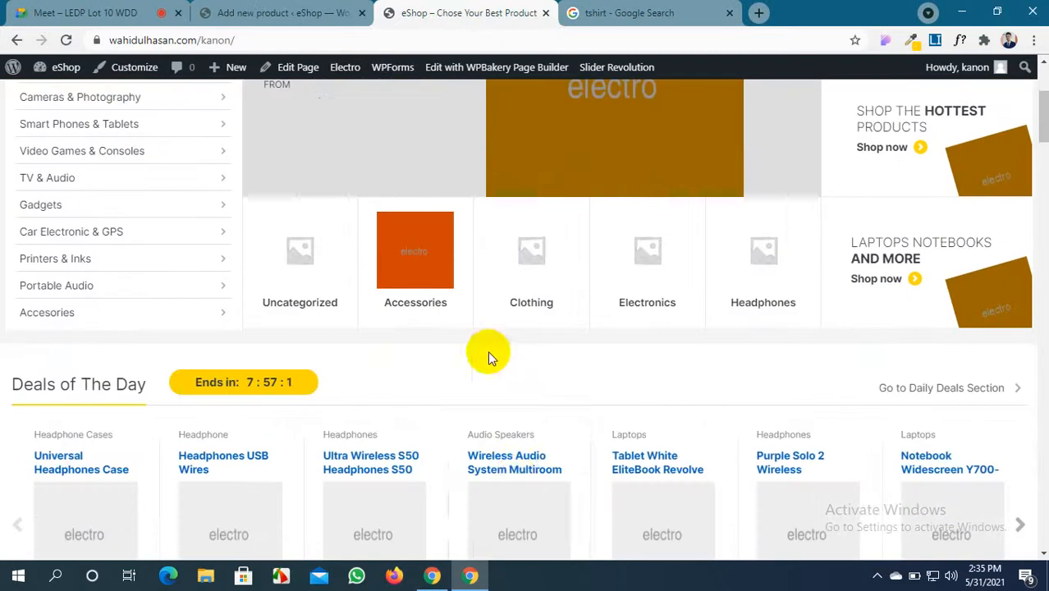
click(526, 503)
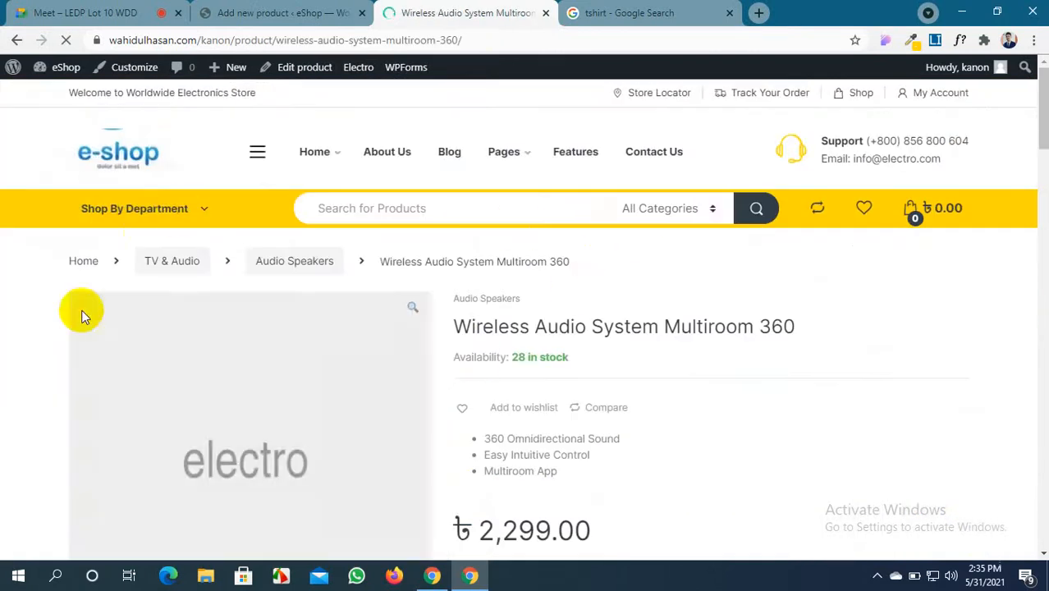
scroll(656, 277, down, 5)
scroll(654, 299, up, 5)
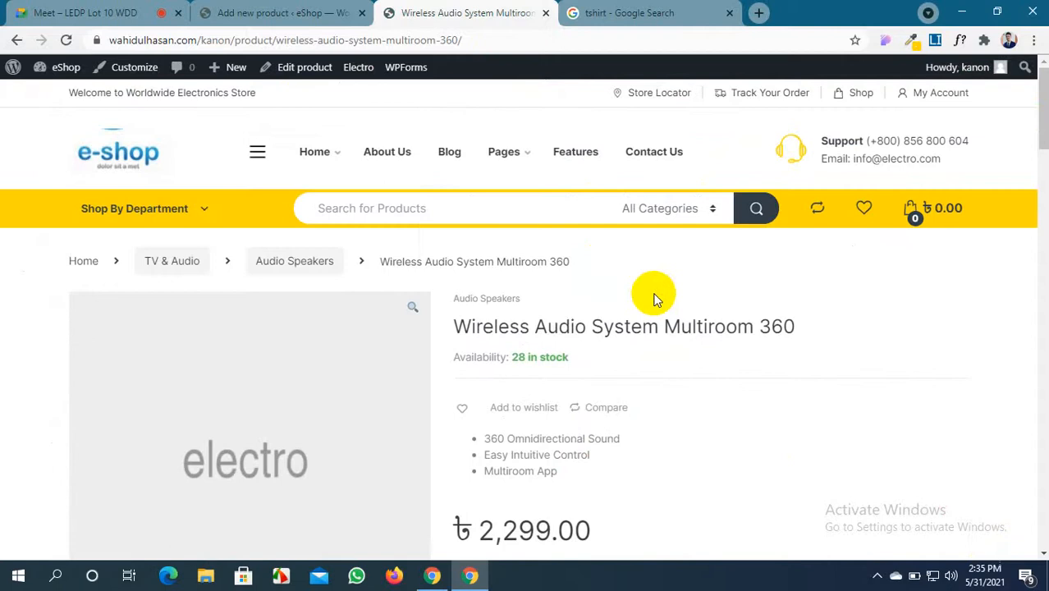
click(16, 42)
click(287, 13)
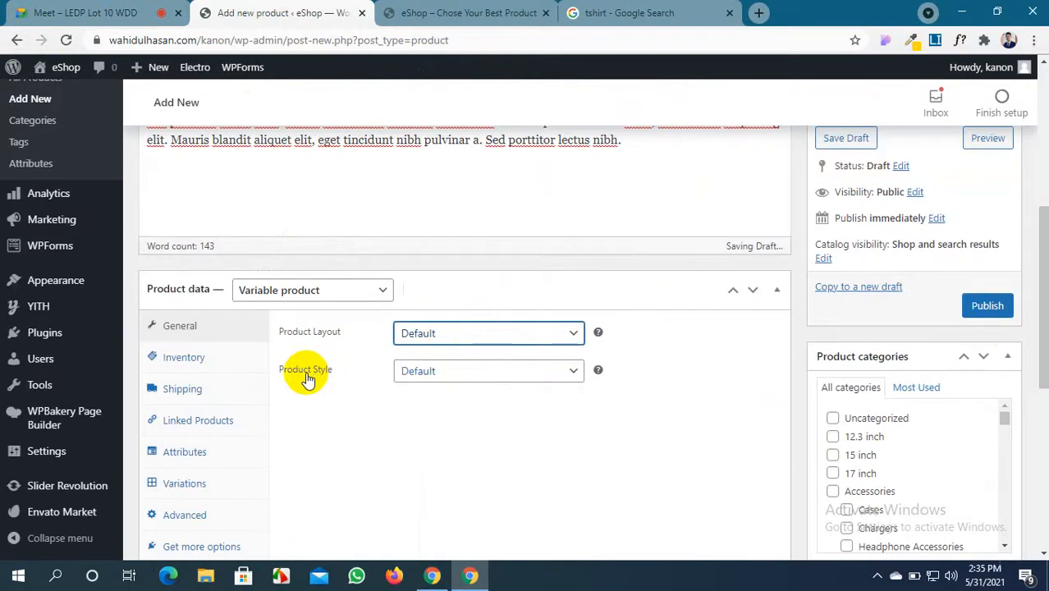
Enter SKU #536, enable Manage stock with quantity 300, and keep backorders at Do not allow
click(231, 353)
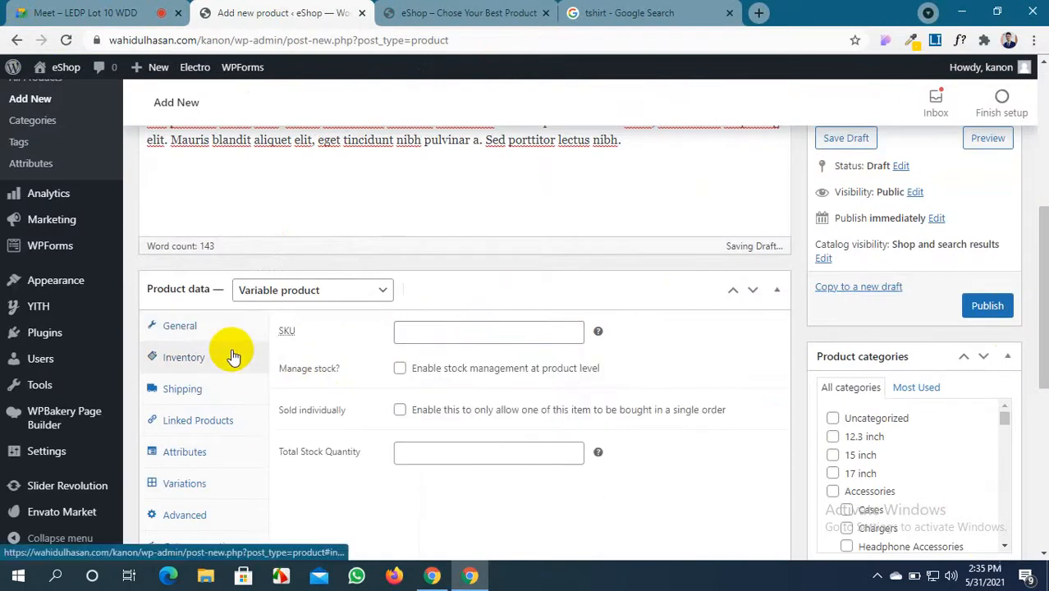
click(424, 329)
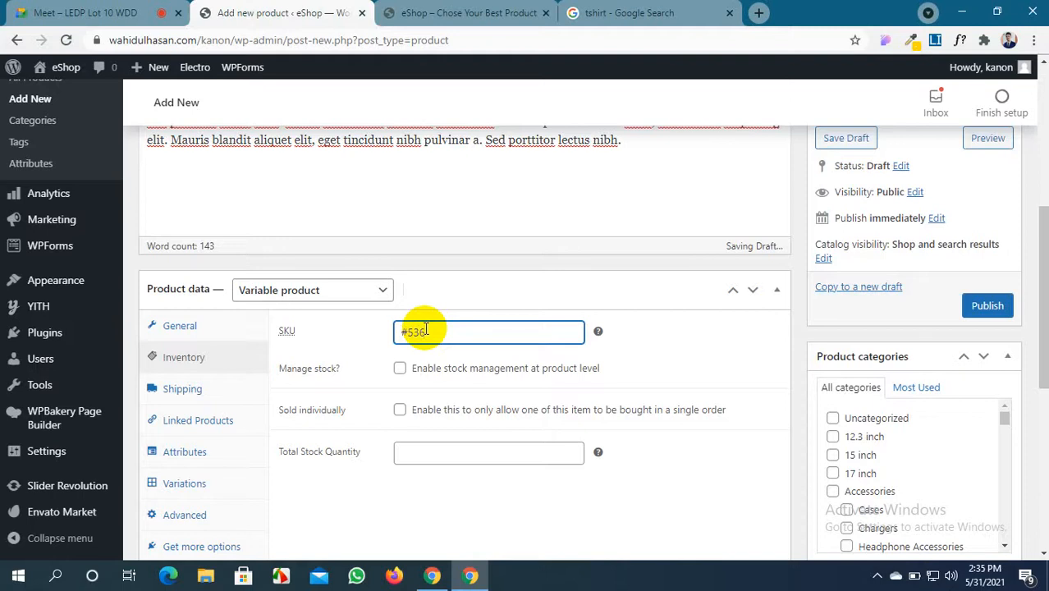
click(400, 369)
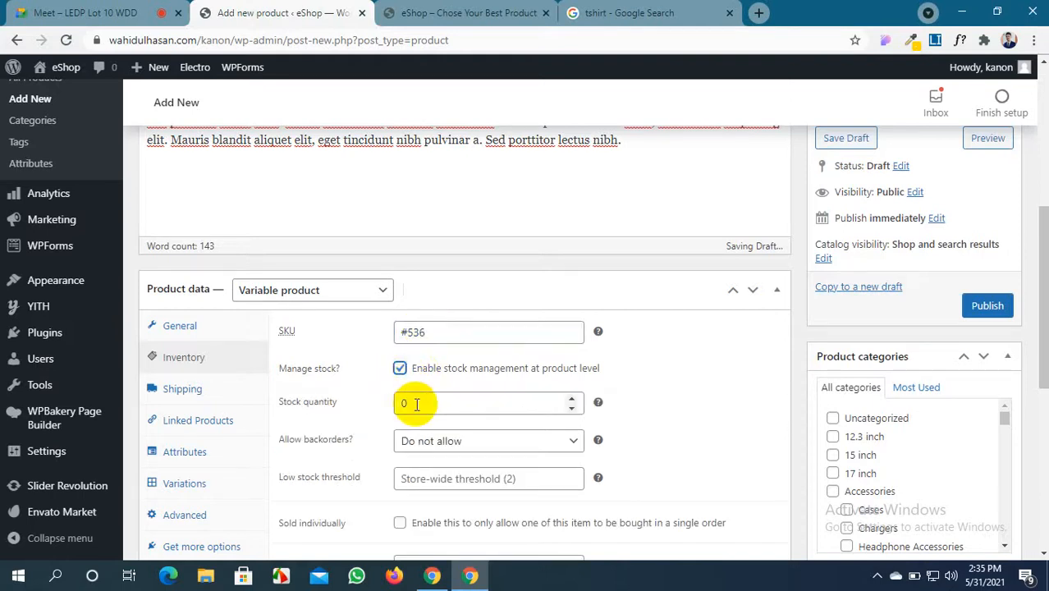
drag(406, 403, 392, 410)
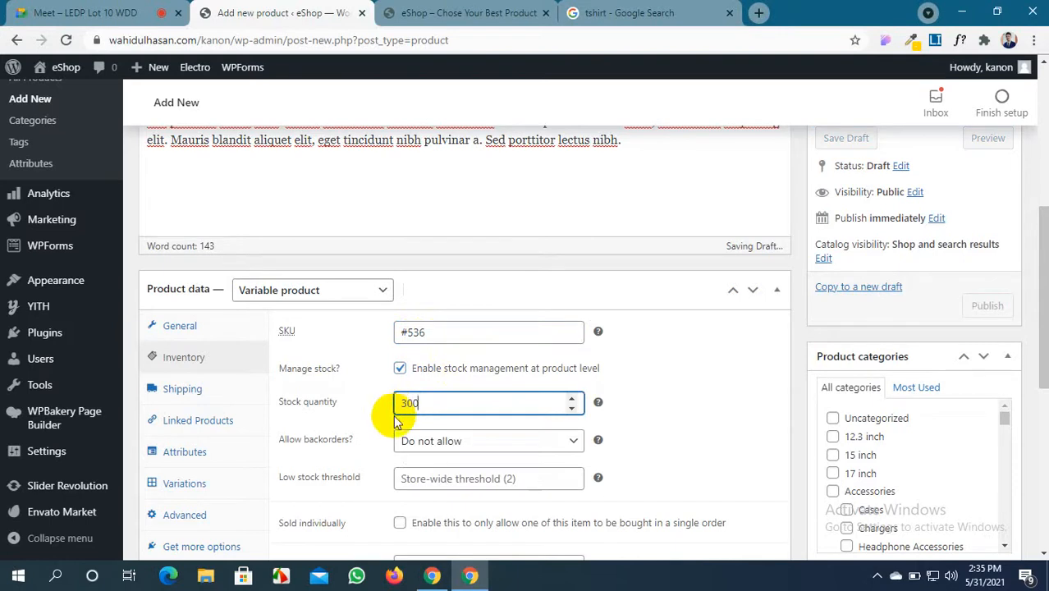
click(572, 451)
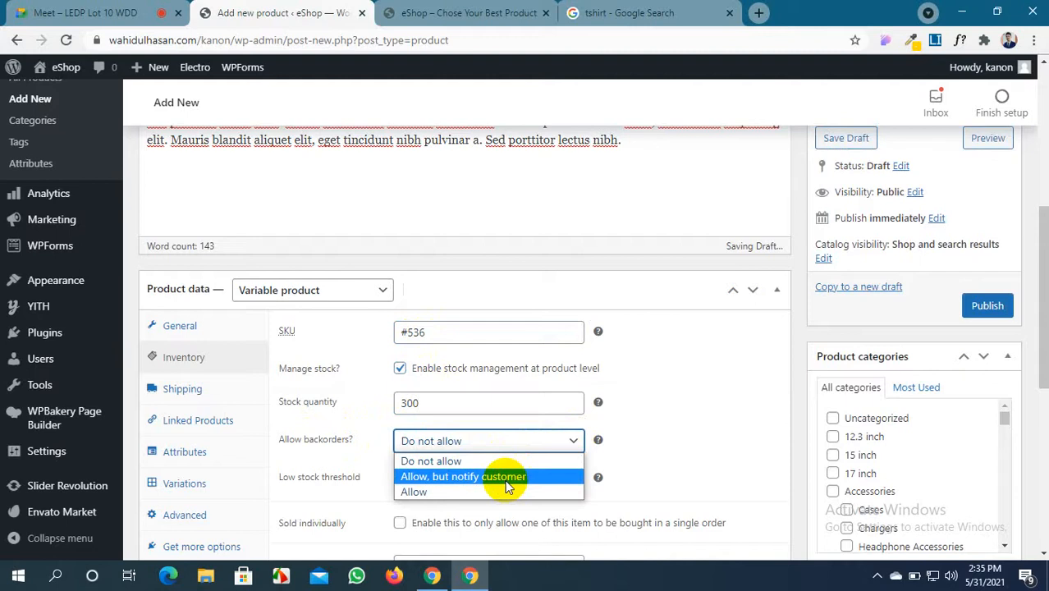
click(666, 444)
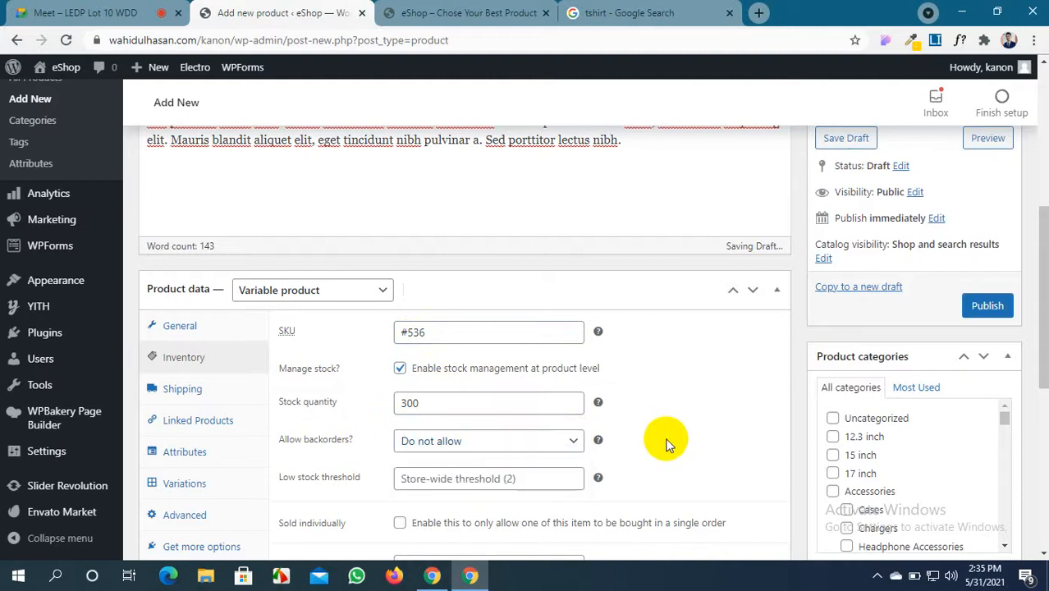
scroll(657, 444, down, 1)
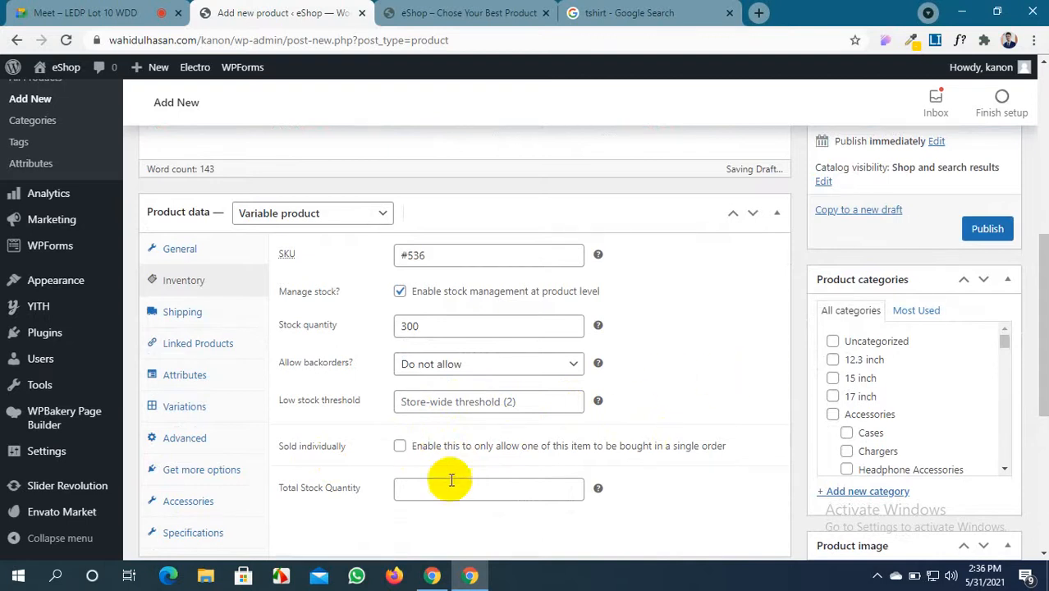
Review the Shipping settings, leaving the shipping class unchanged, and look at Linked Products
click(203, 313)
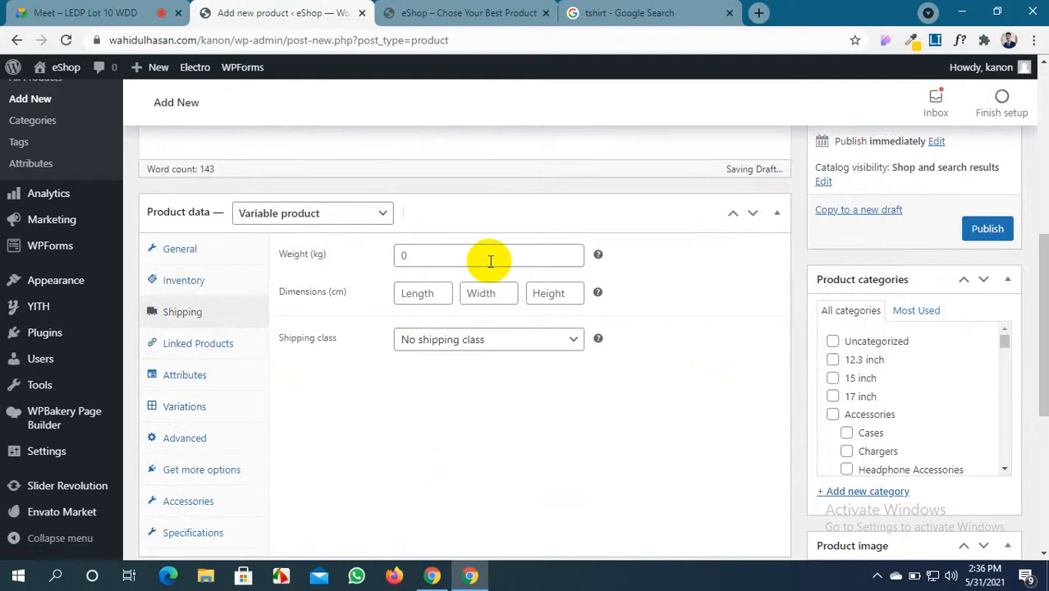
click(496, 339)
click(500, 393)
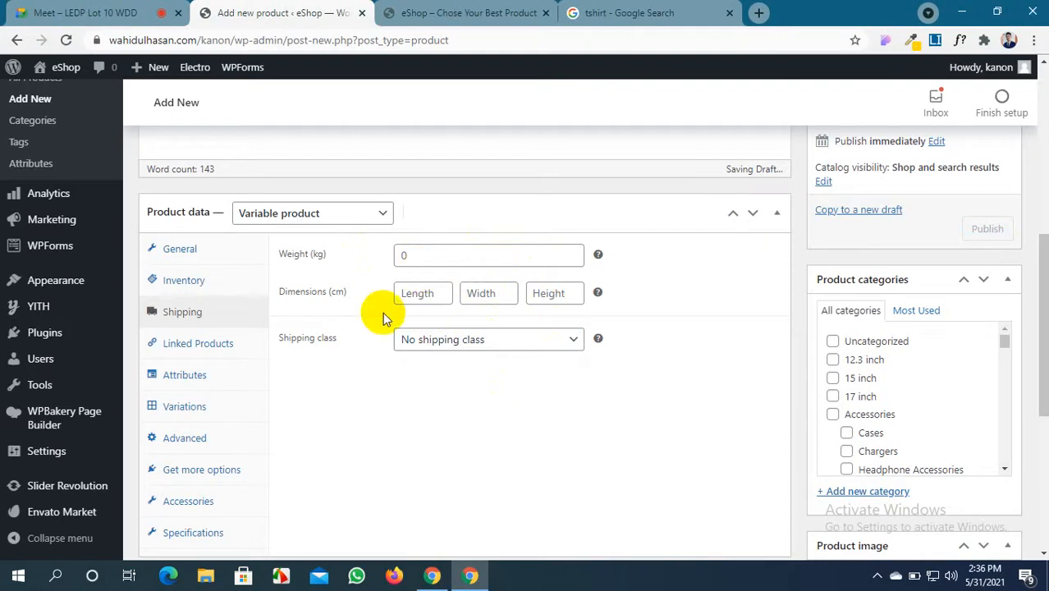
click(200, 344)
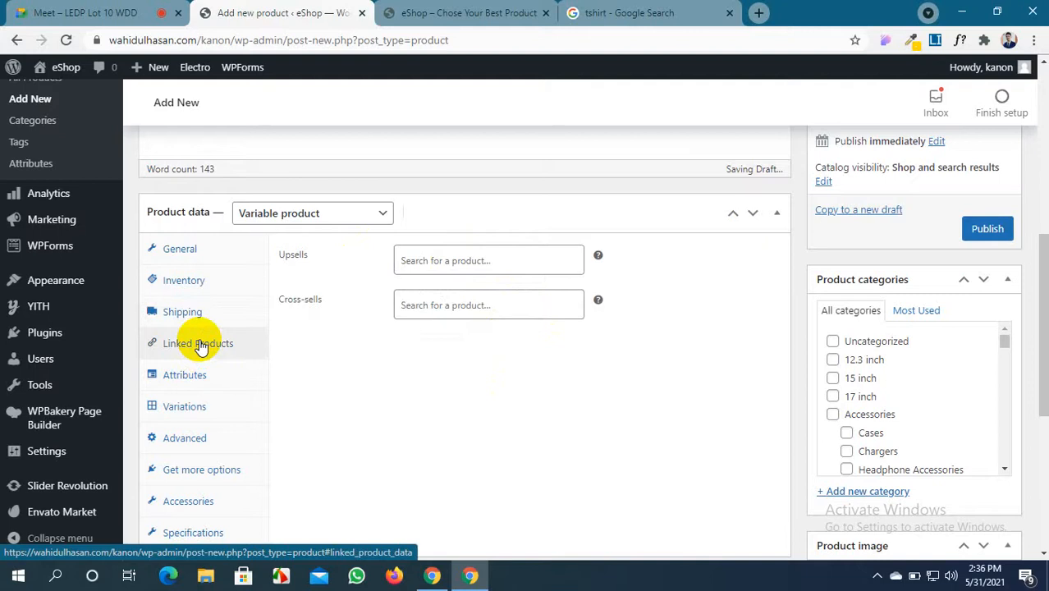
In Attributes, settle on Custom product attribute instead of Color and add a blank attribute
click(186, 377)
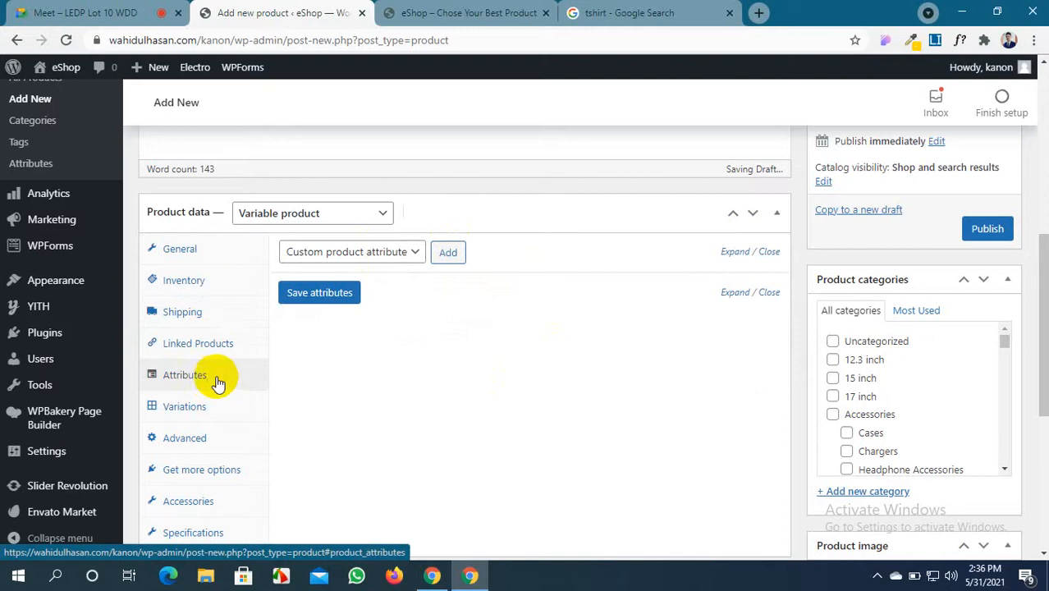
click(352, 255)
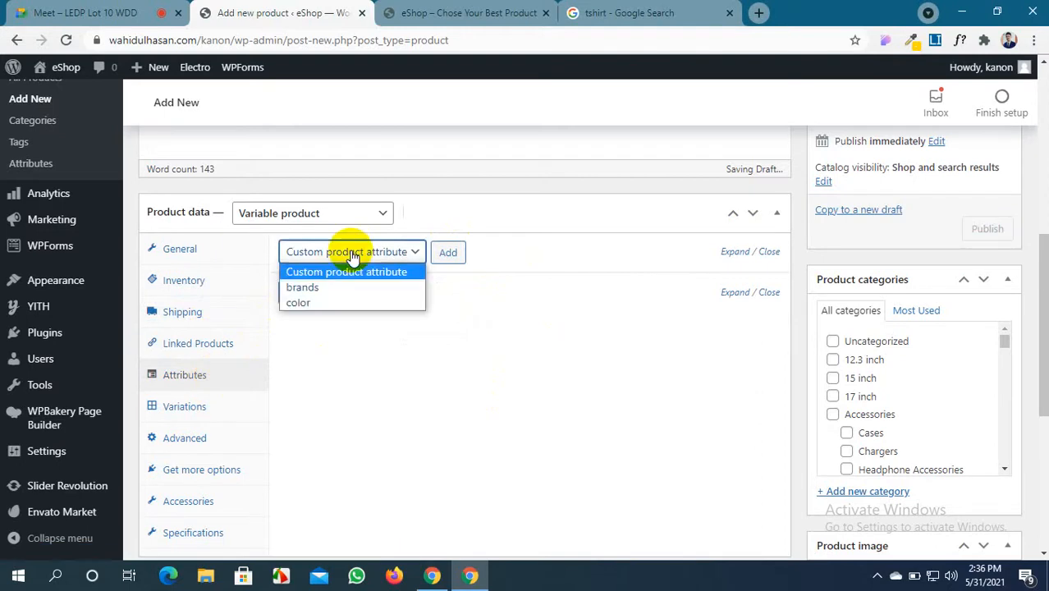
click(420, 302)
click(419, 255)
click(443, 300)
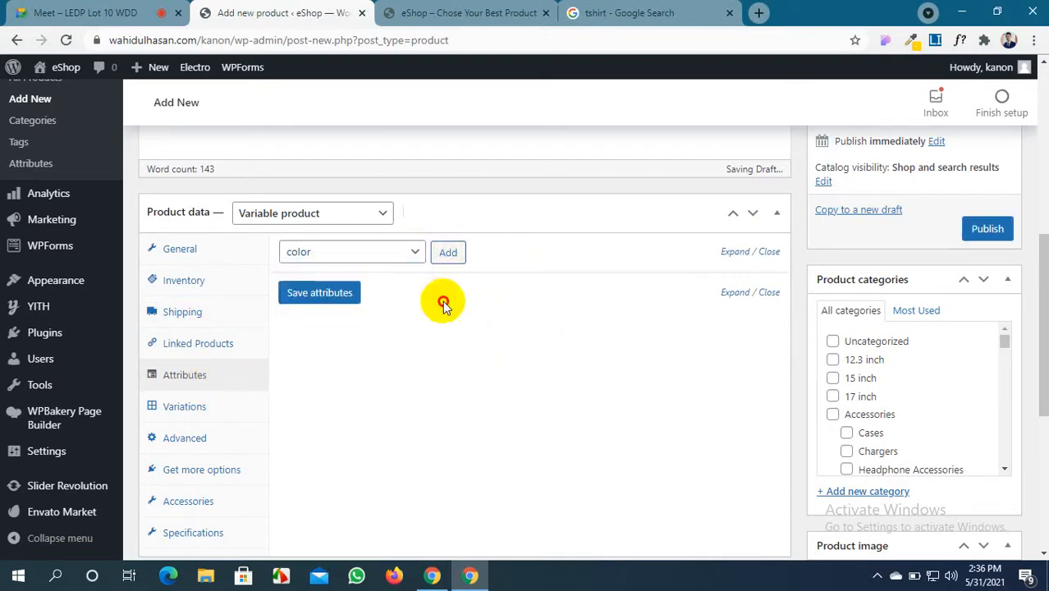
click(403, 253)
click(398, 272)
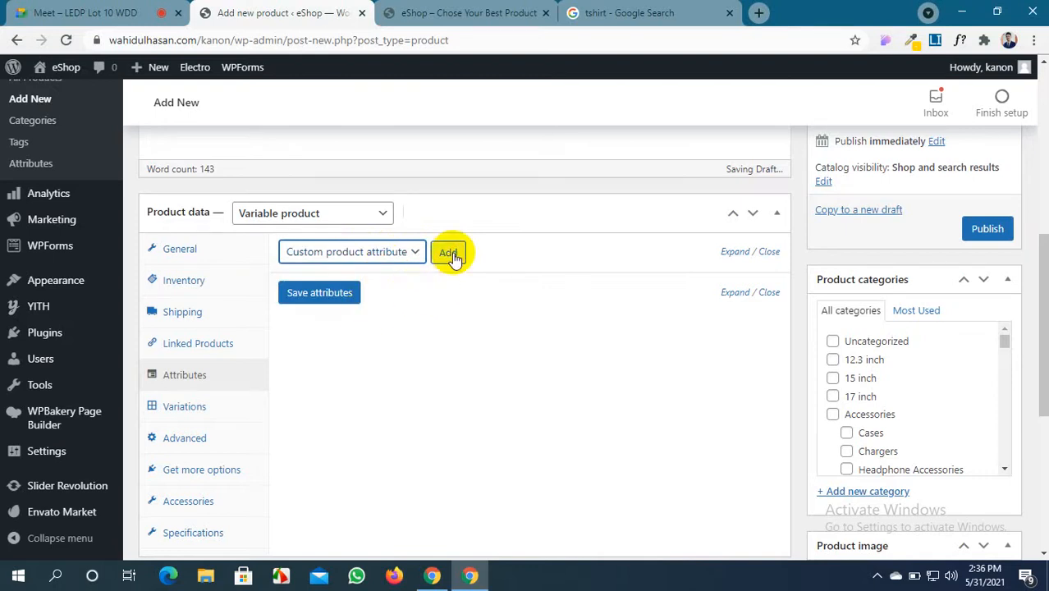
click(395, 252)
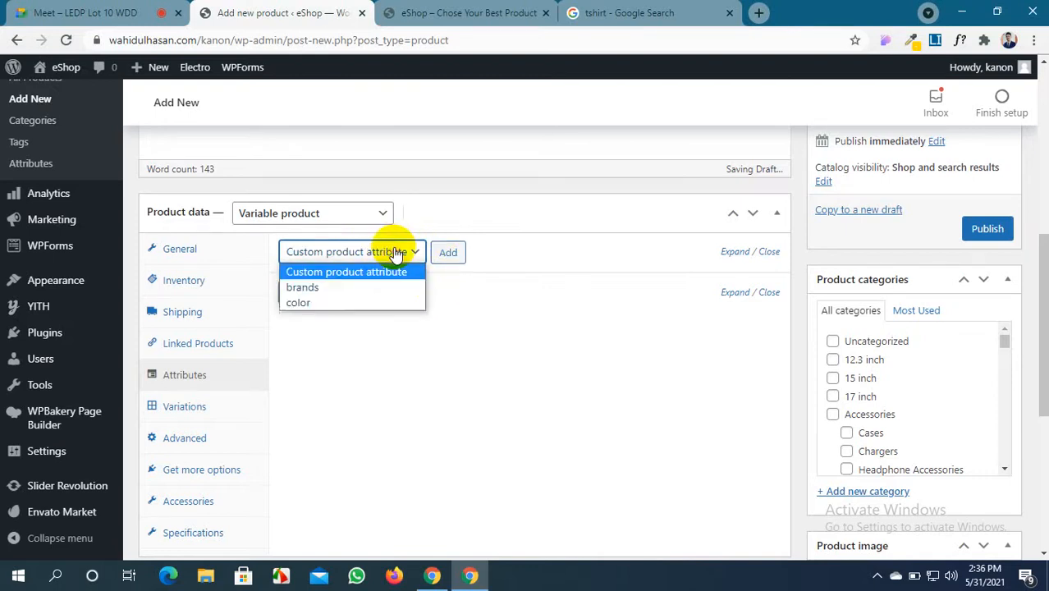
click(484, 366)
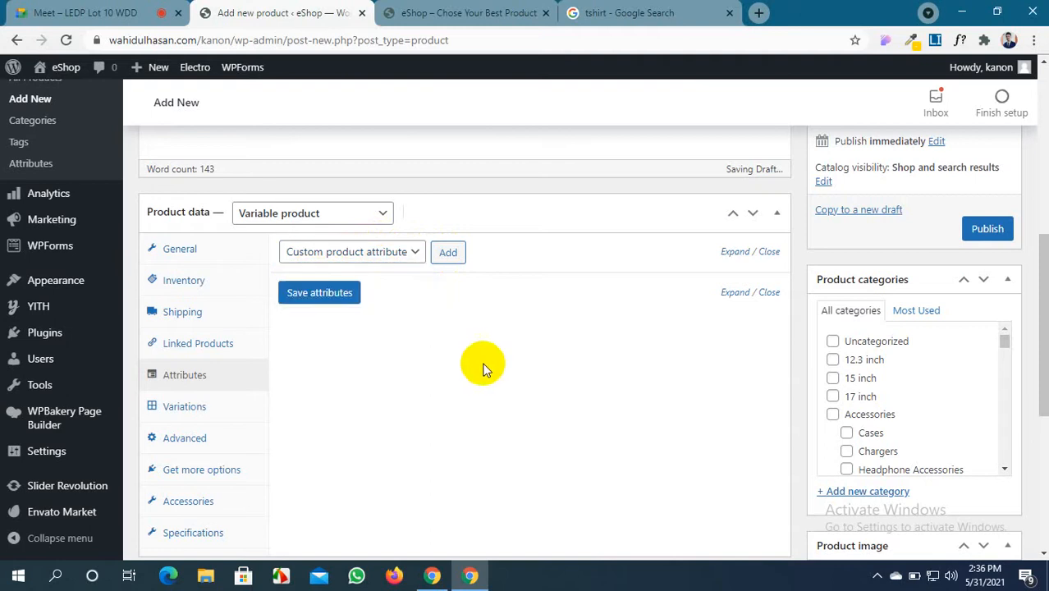
click(456, 254)
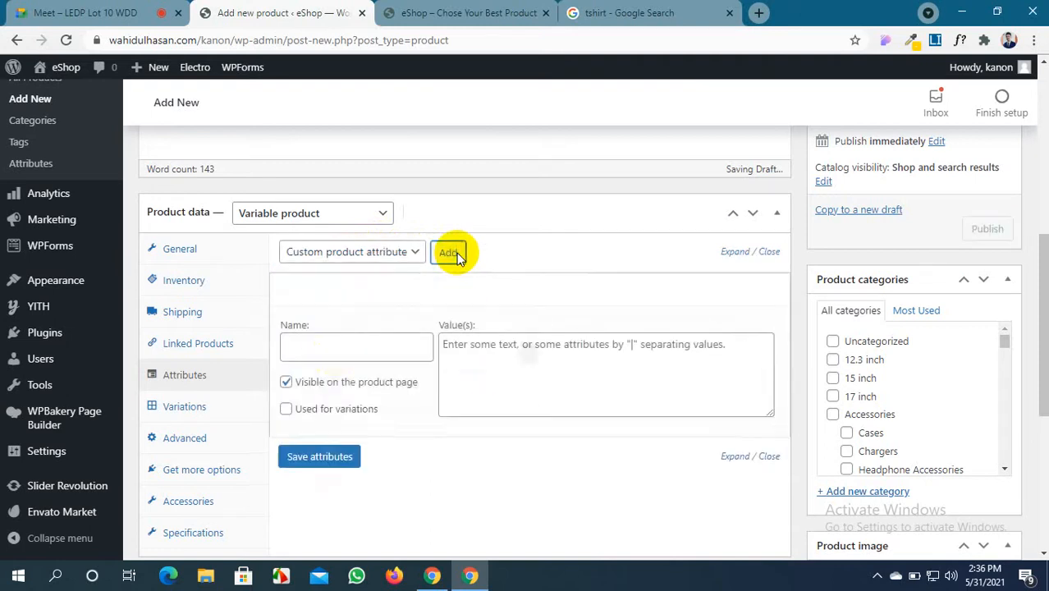
Name the attribute 'Color' and mark it Used for variations
click(338, 351)
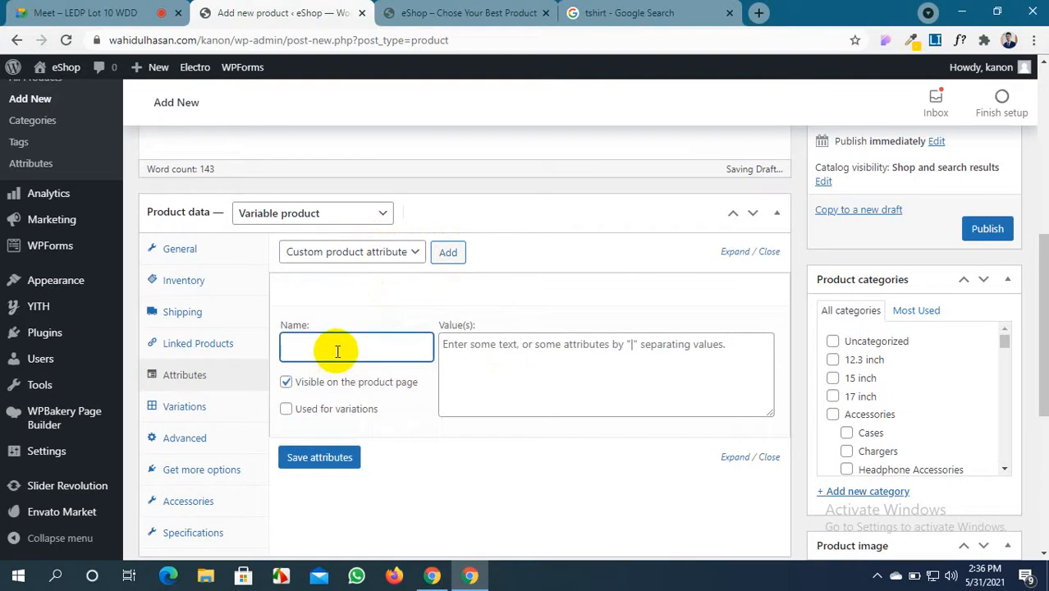
text(Color)
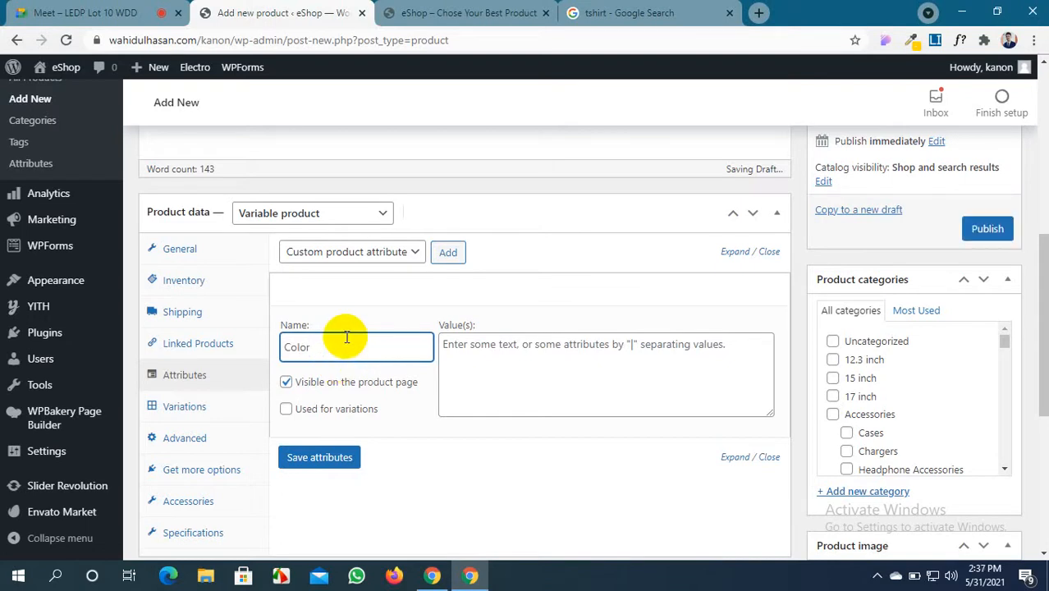
click(286, 409)
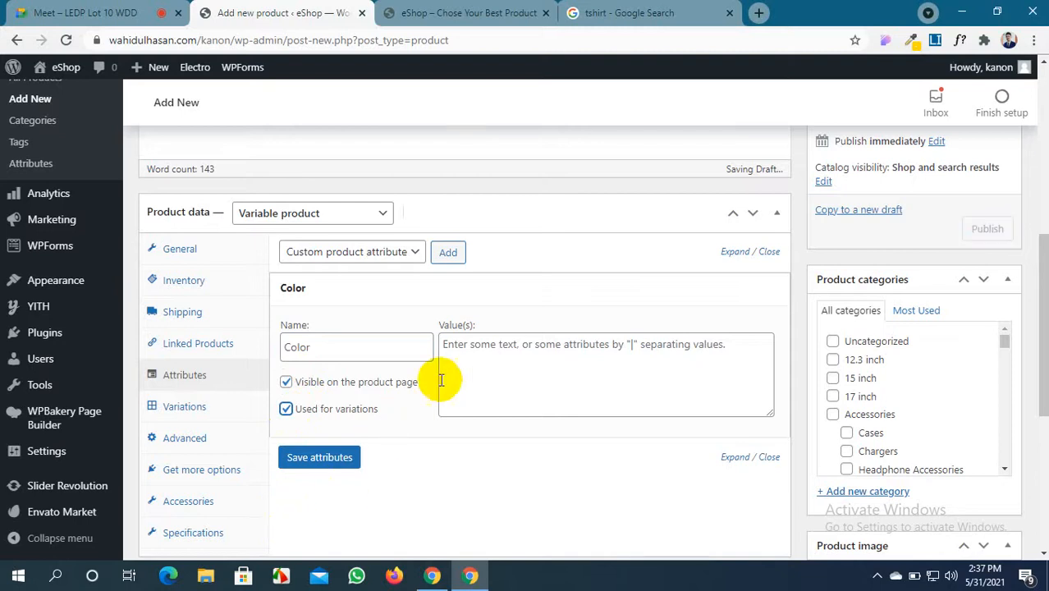
Enter 'Black | Orange | red' as the attribute values, then minimise the browser
click(468, 349)
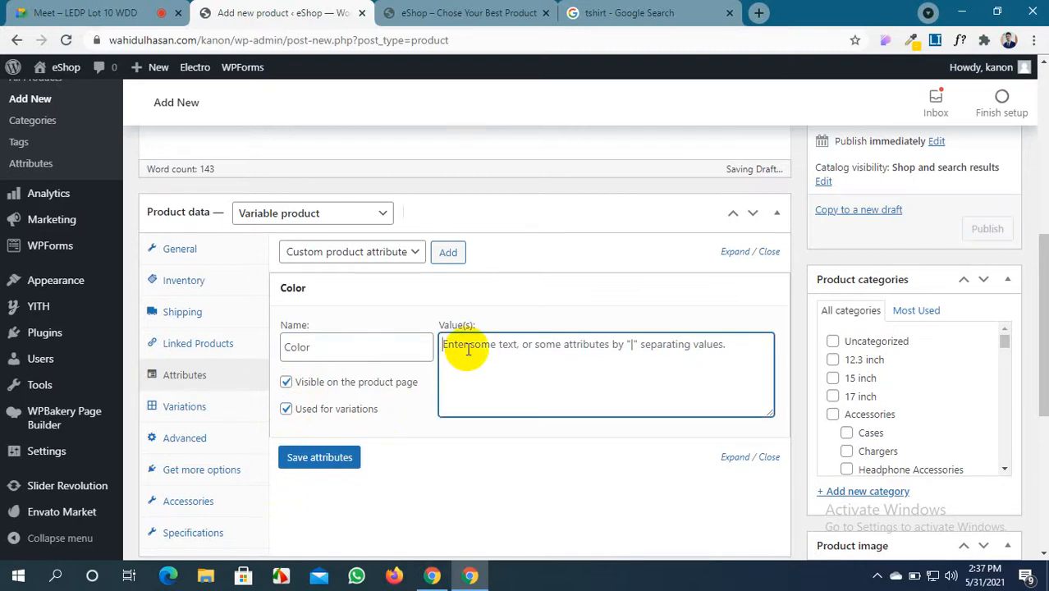
text(Black)
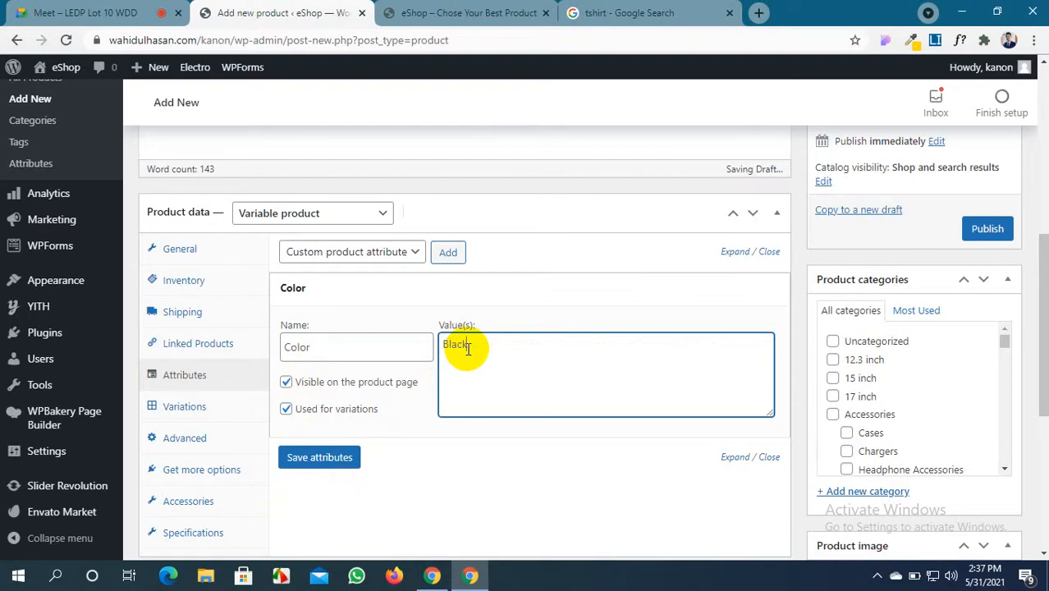
drag(466, 347, 437, 348)
key(BackSpace)
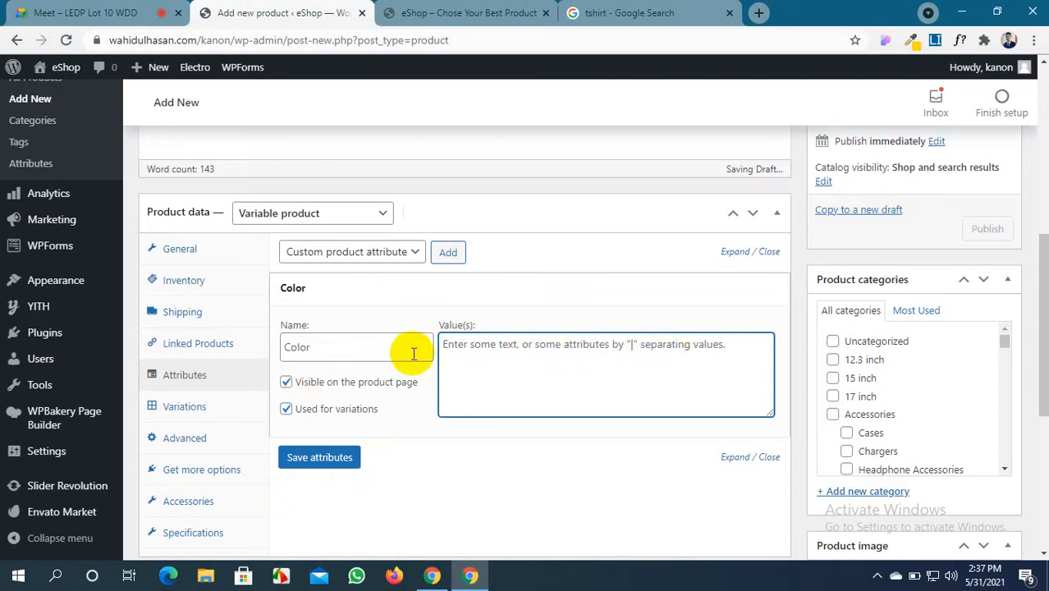
text(Black |)
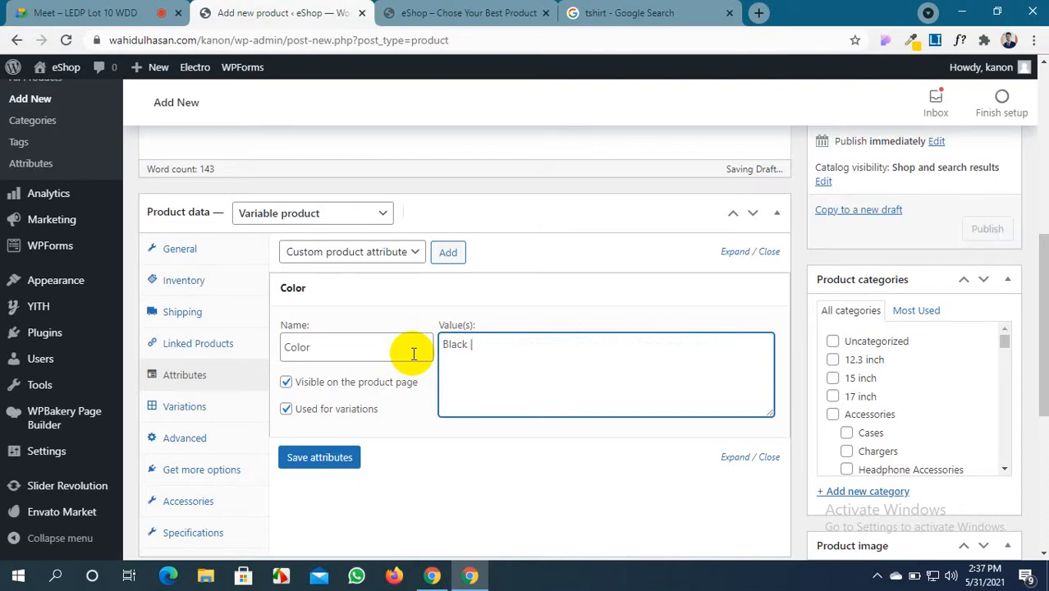
text(Orange | )
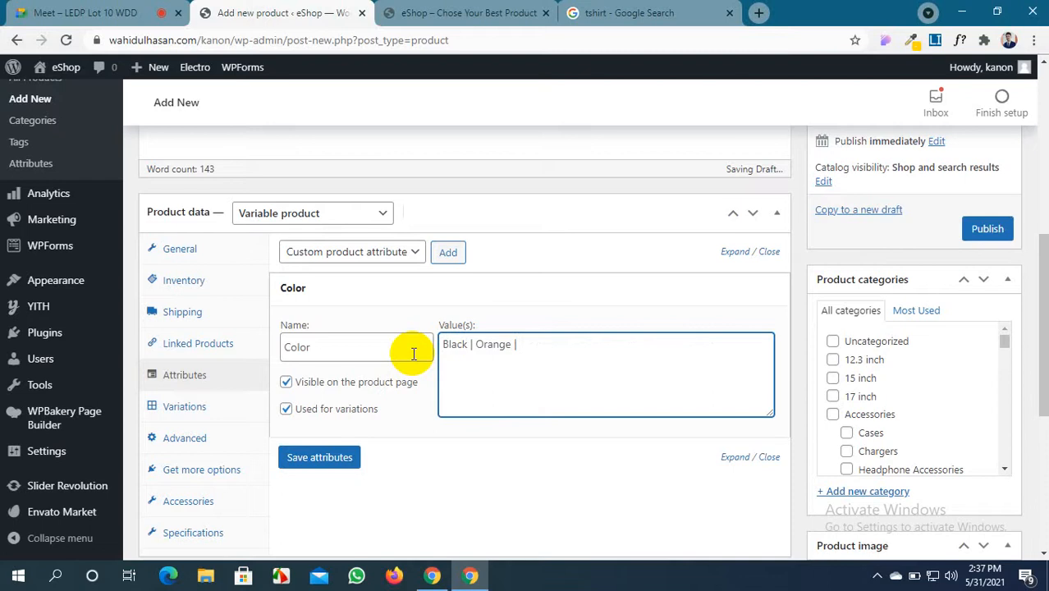
text(red)
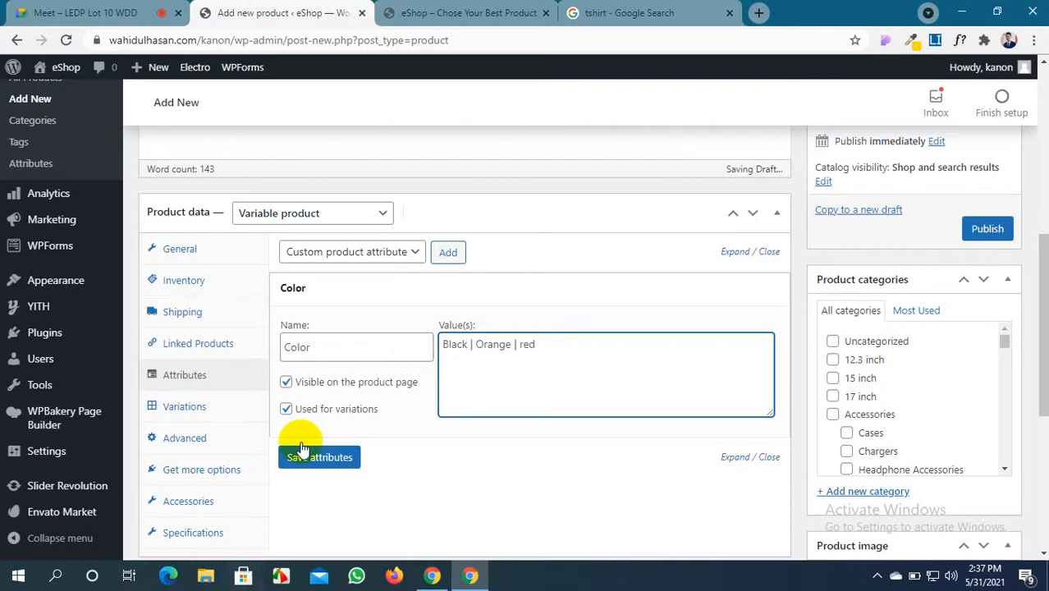
click(962, 10)
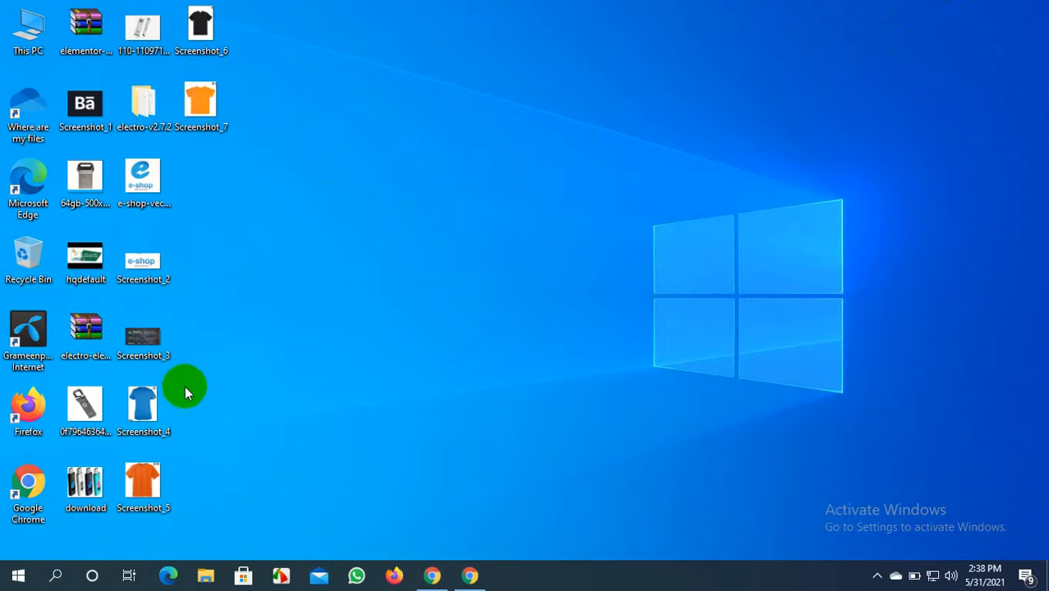
Restore Chrome and open the red Shutterstock T-shirt in the 'tshirt' Google Images results
click(468, 574)
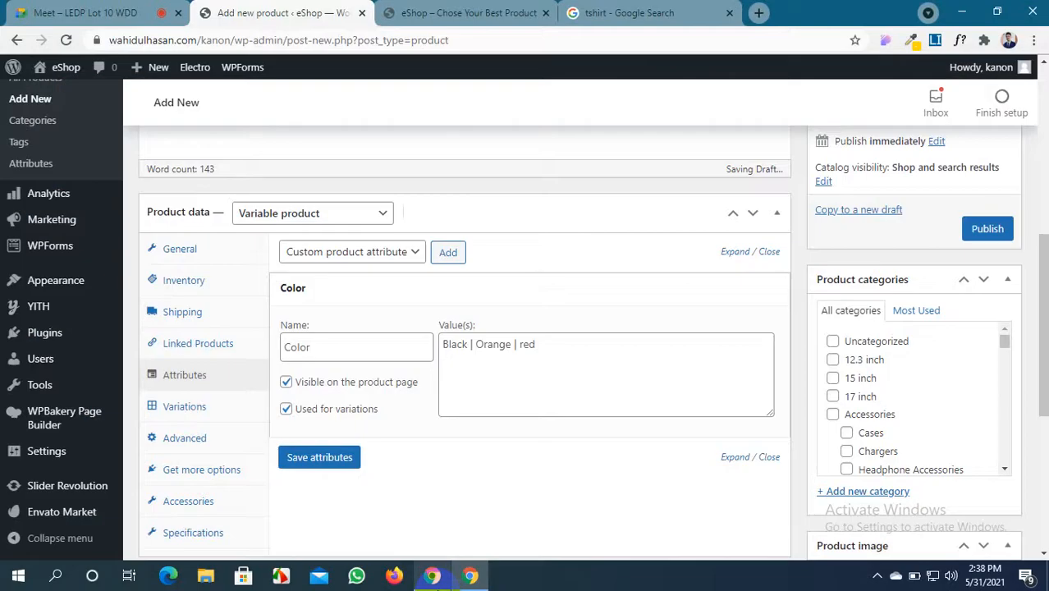
click(617, 13)
scroll(419, 358, down, 5)
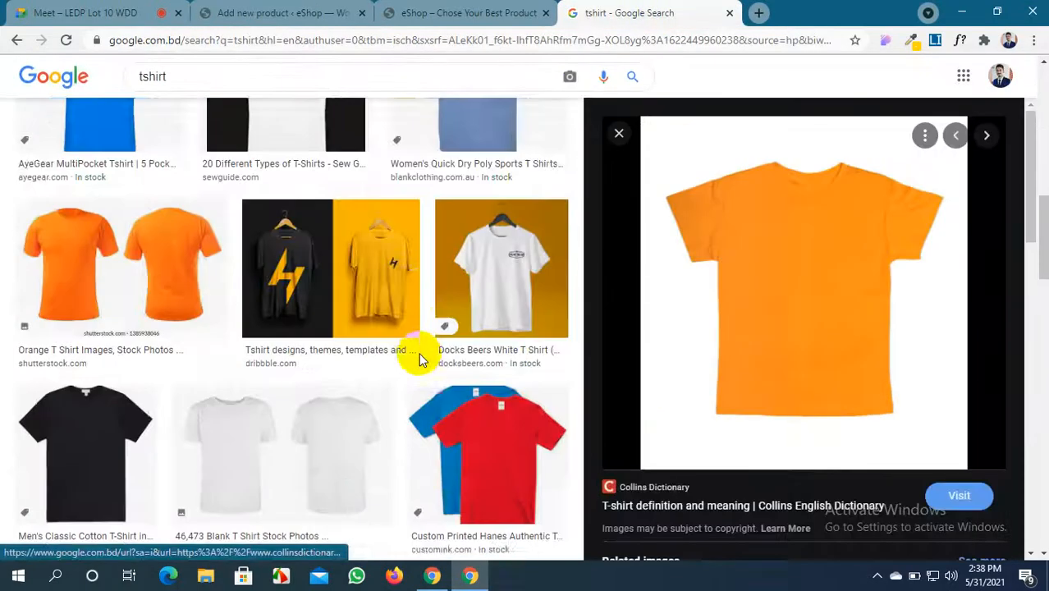
scroll(419, 358, down, 15)
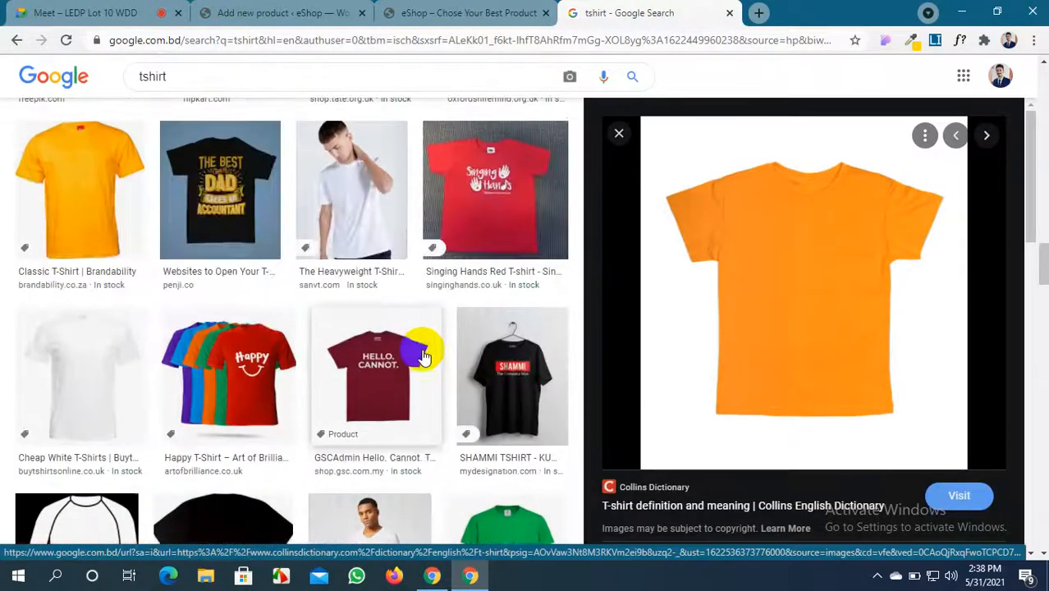
scroll(421, 355, down, 10)
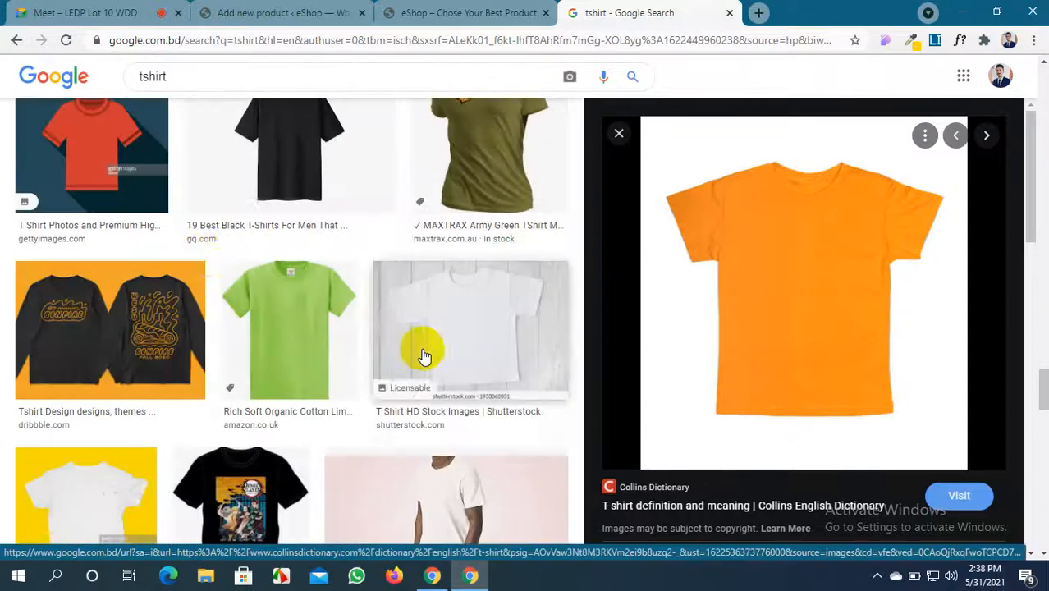
scroll(205, 256, down, 10)
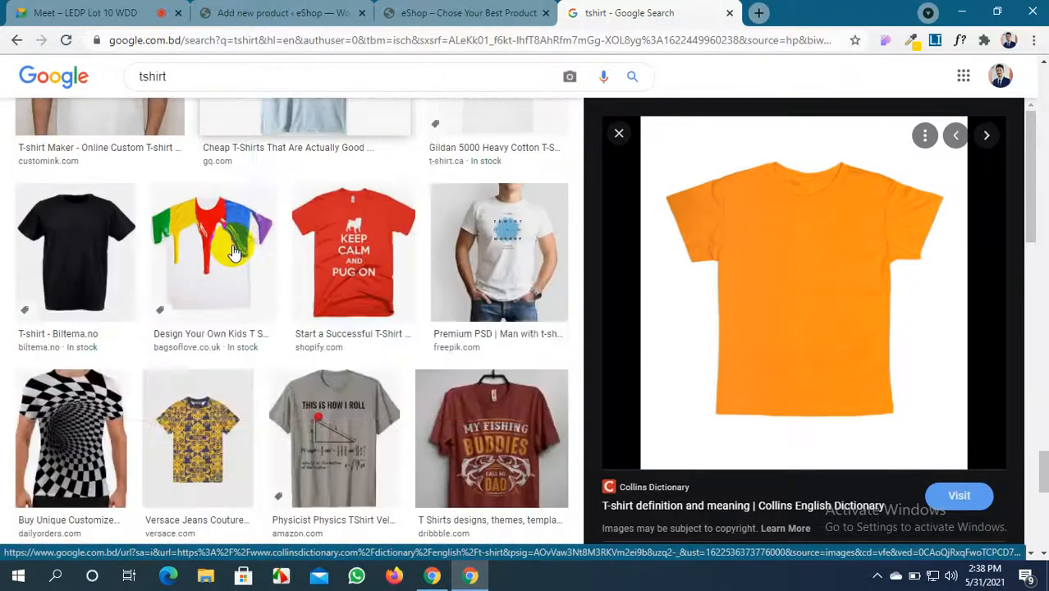
scroll(233, 251, down, 5)
scroll(232, 248, up, 12)
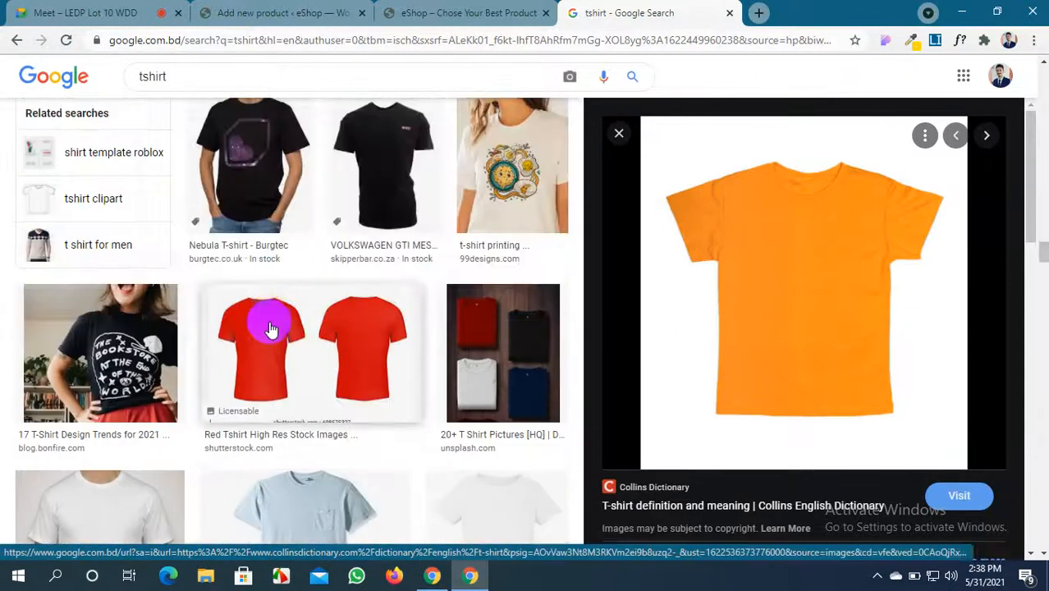
click(271, 328)
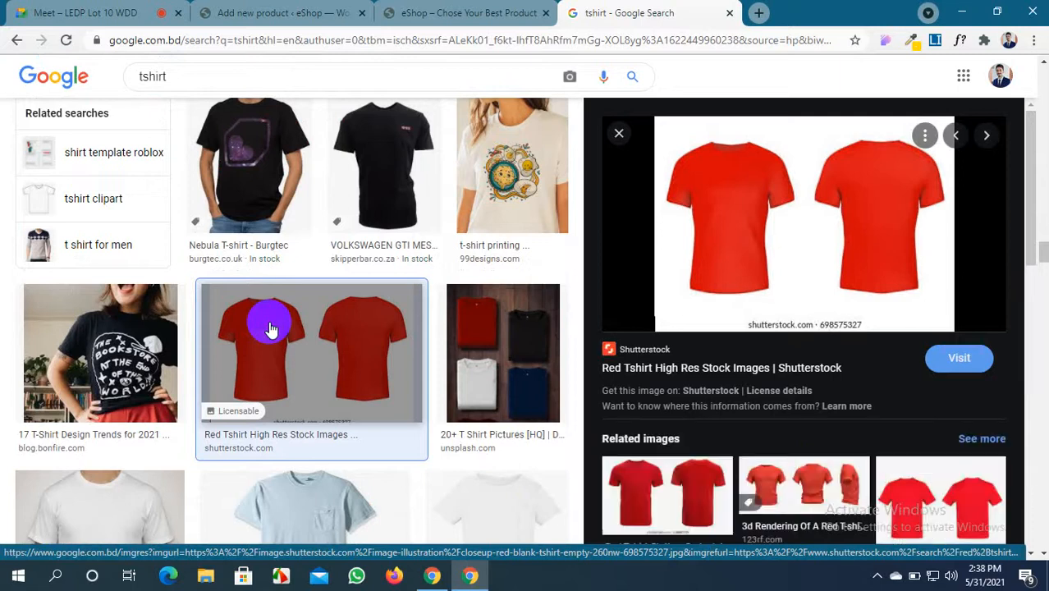
Capture the red T-shirt with Lightshot, save it as Screenshot_8, and return to WordPress
key(Print)
drag(659, 121, 805, 315)
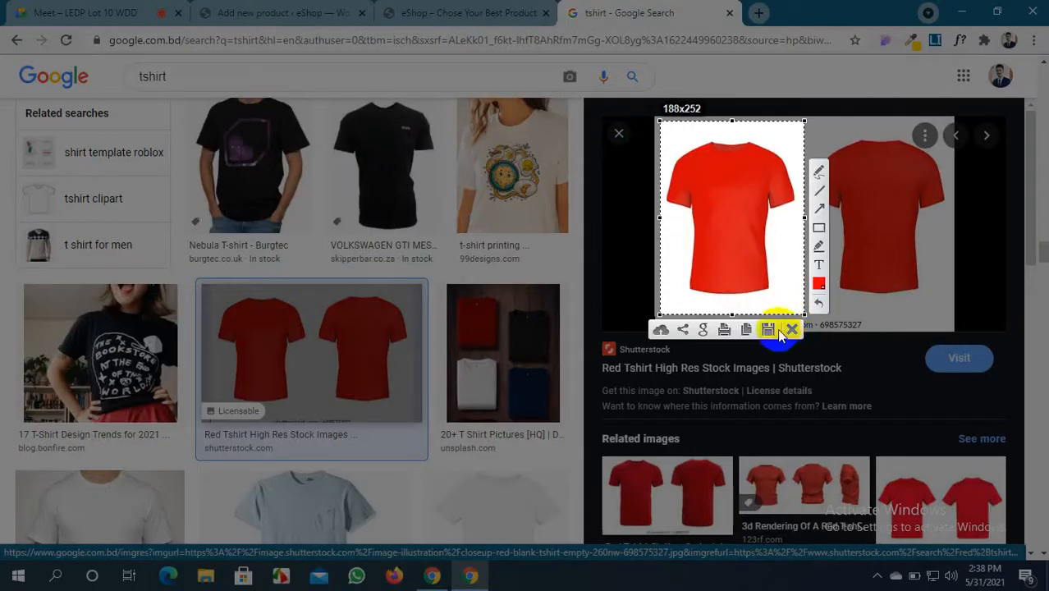
click(768, 330)
click(400, 289)
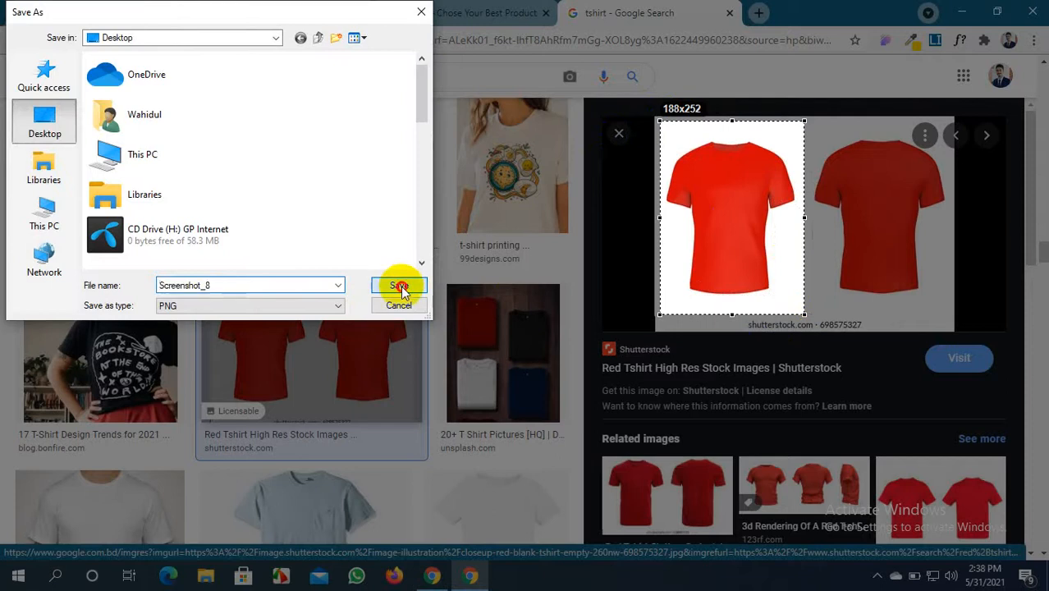
click(283, 13)
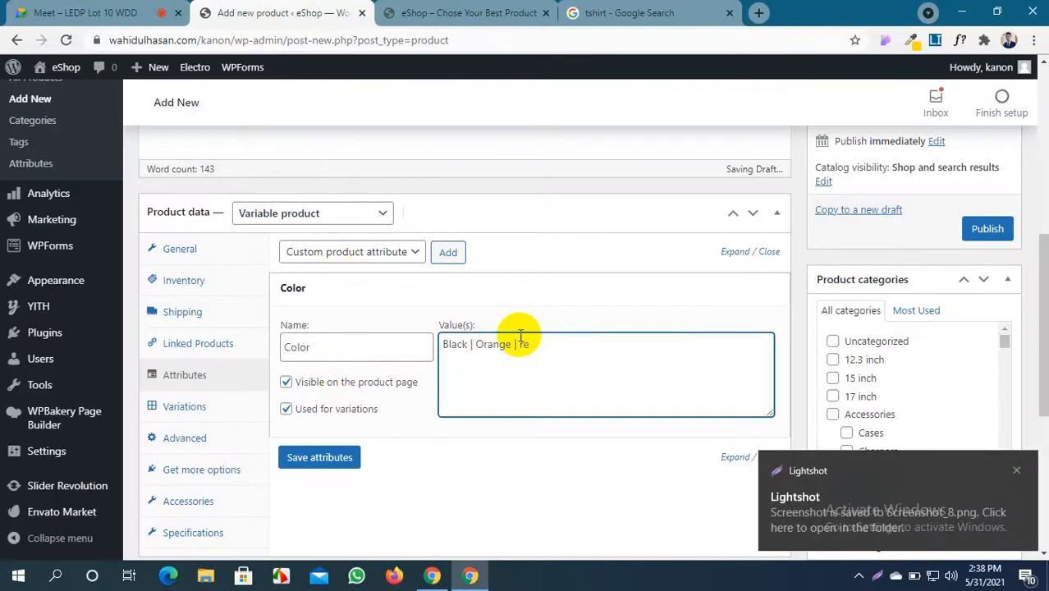
Correct the Color values to read 'Black | Orange | Red | Blue'
key(BackSpace)
key(BackSpace)
text(Red)
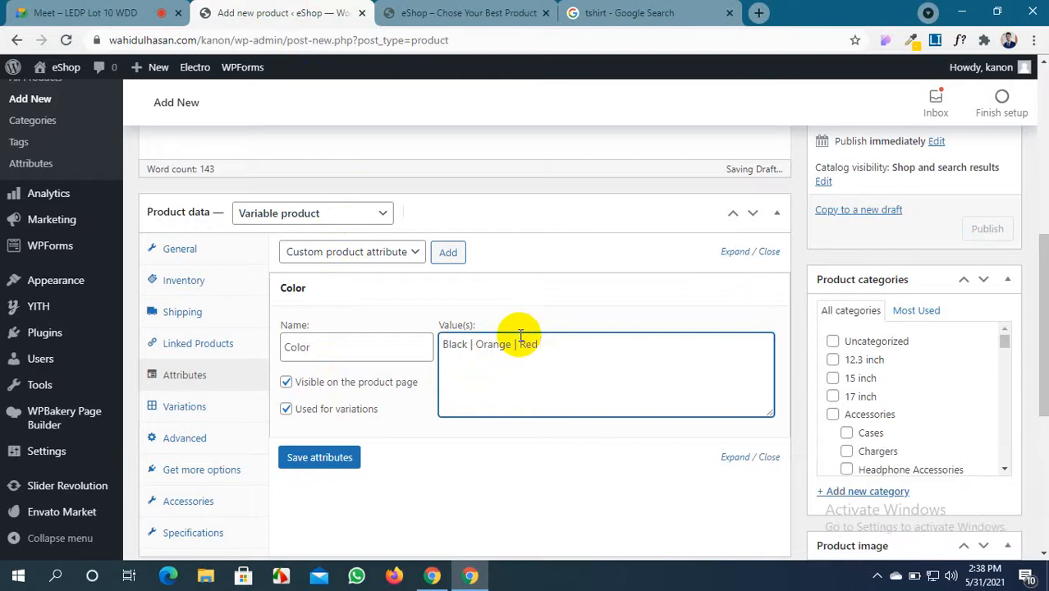
text( |)
text( Blue)
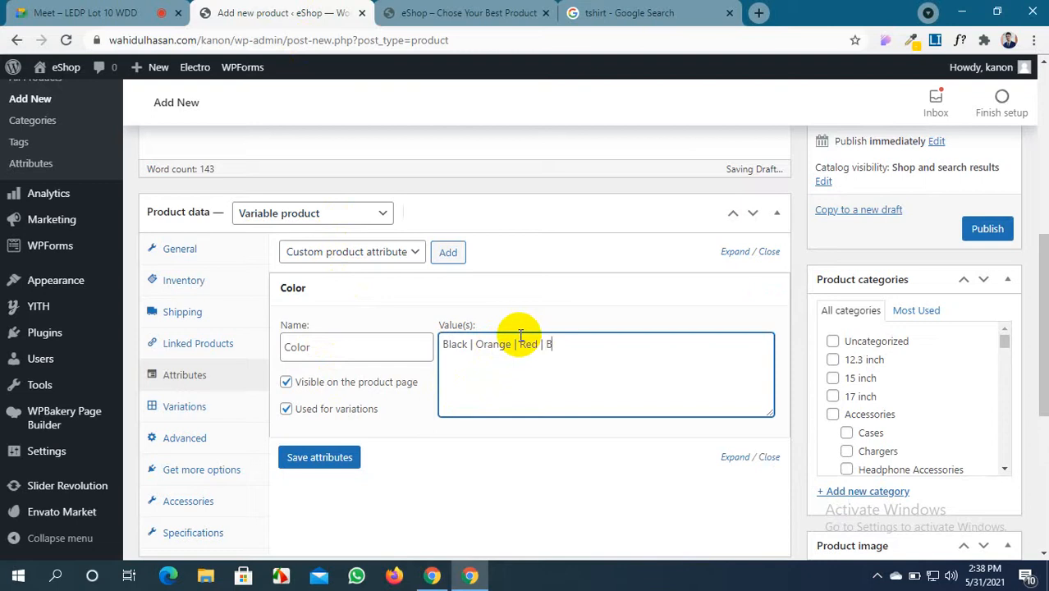
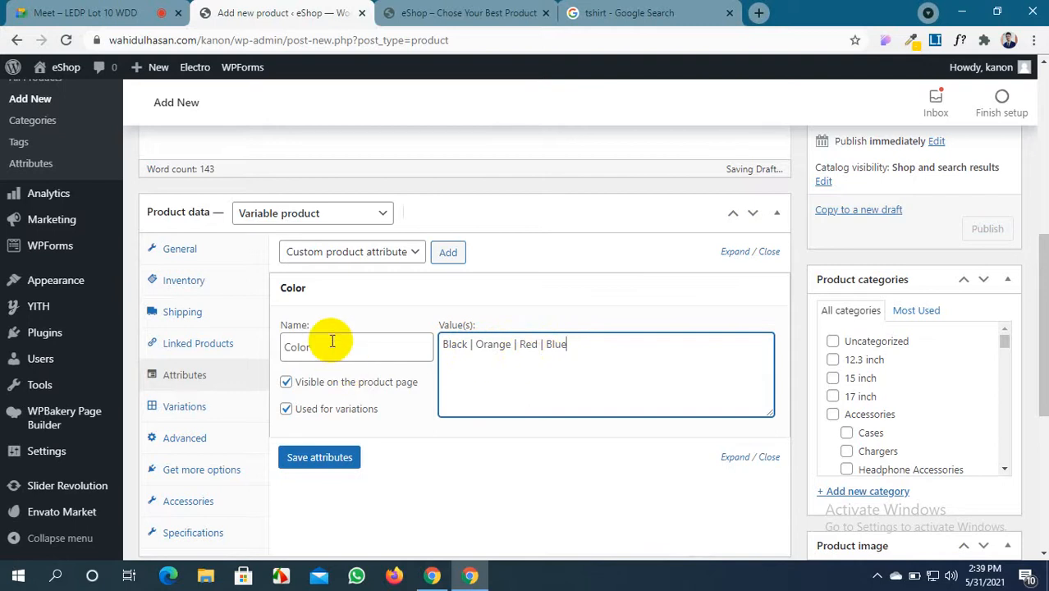
Save the Color attribute with values Black, Orange, Red and Blue
click(315, 457)
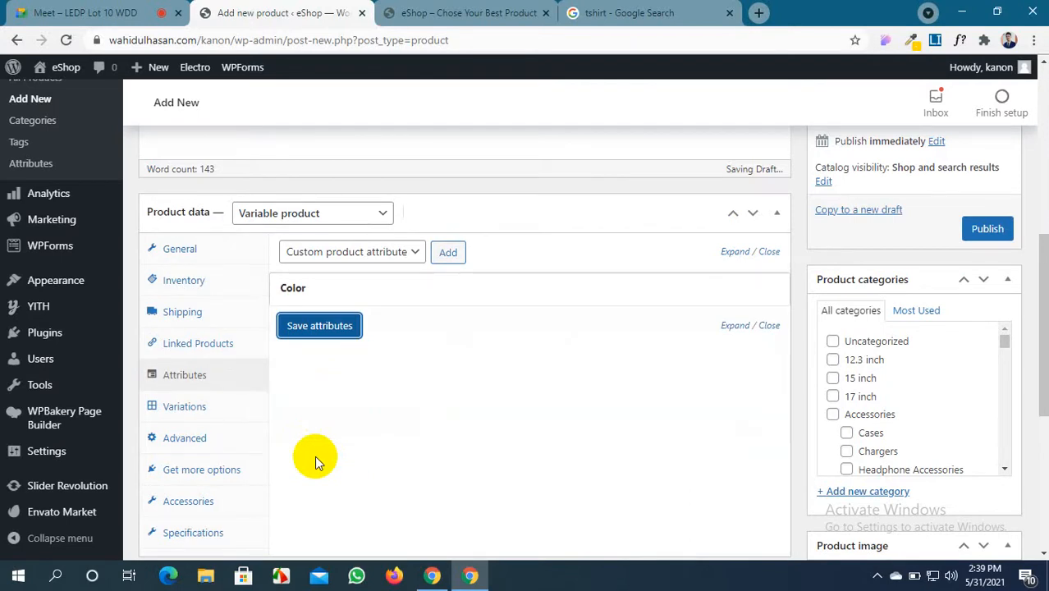
click(333, 328)
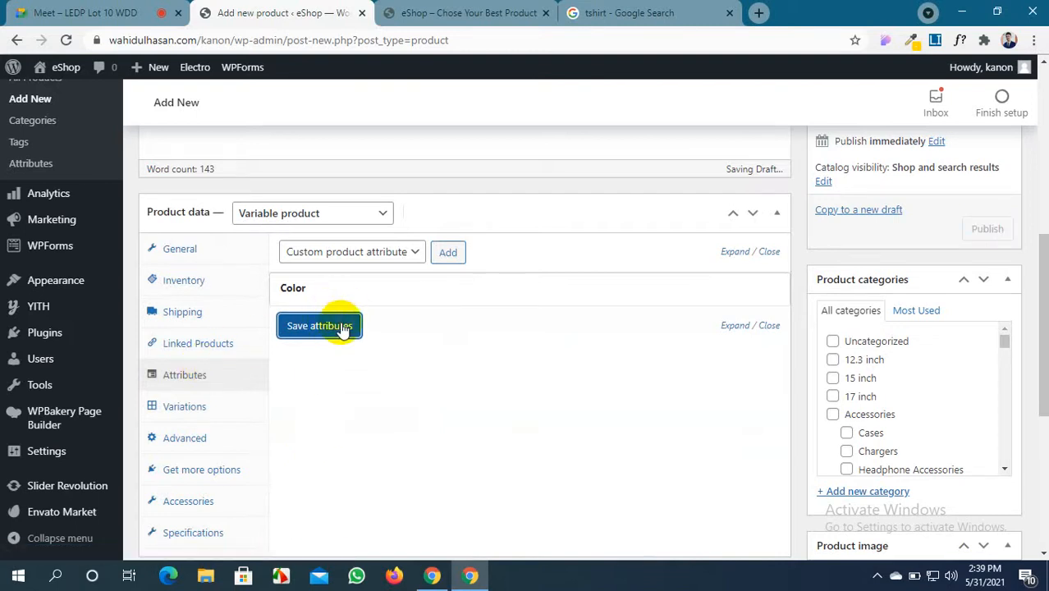
click(300, 326)
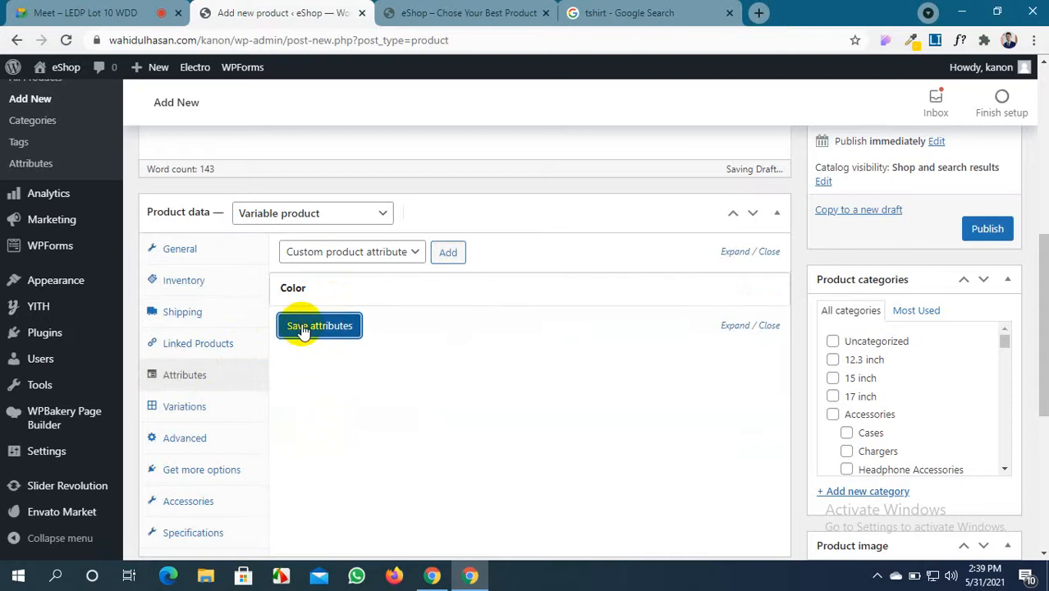
Check the available attributes list without changes, then go to the Variations settings
click(188, 405)
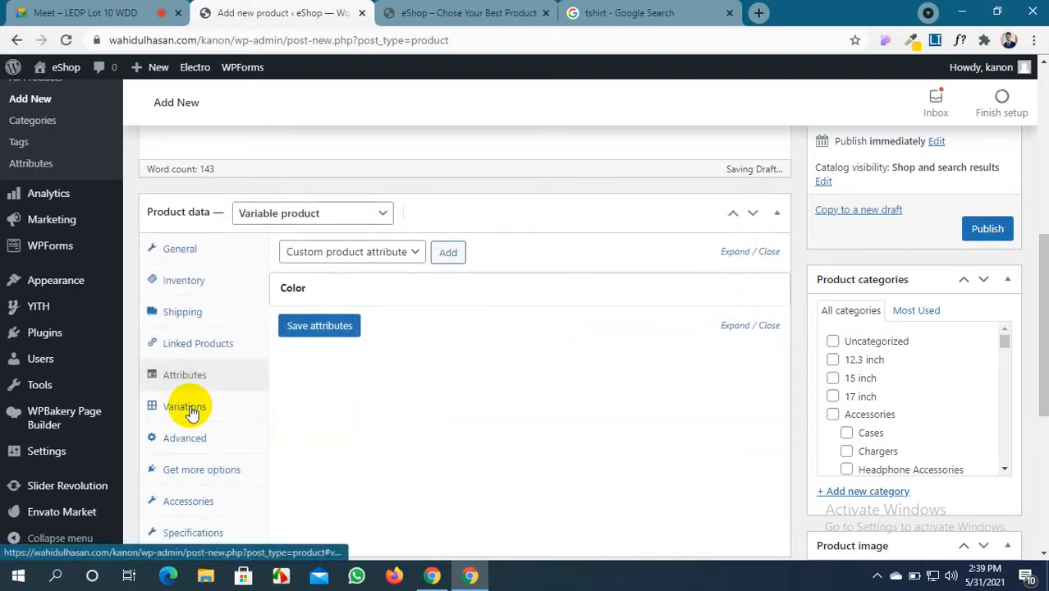
click(391, 254)
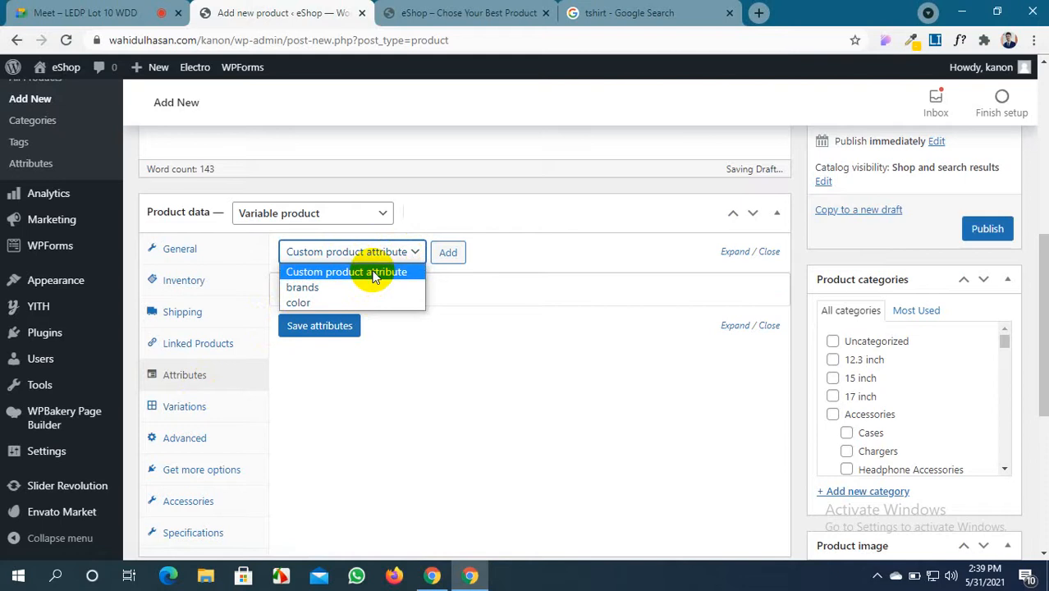
click(415, 381)
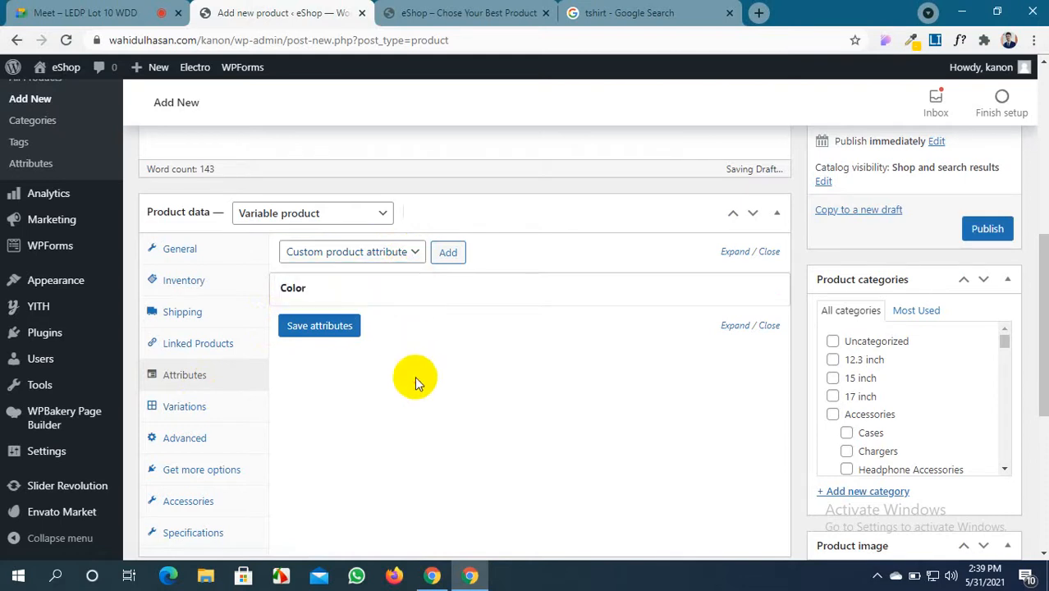
click(198, 409)
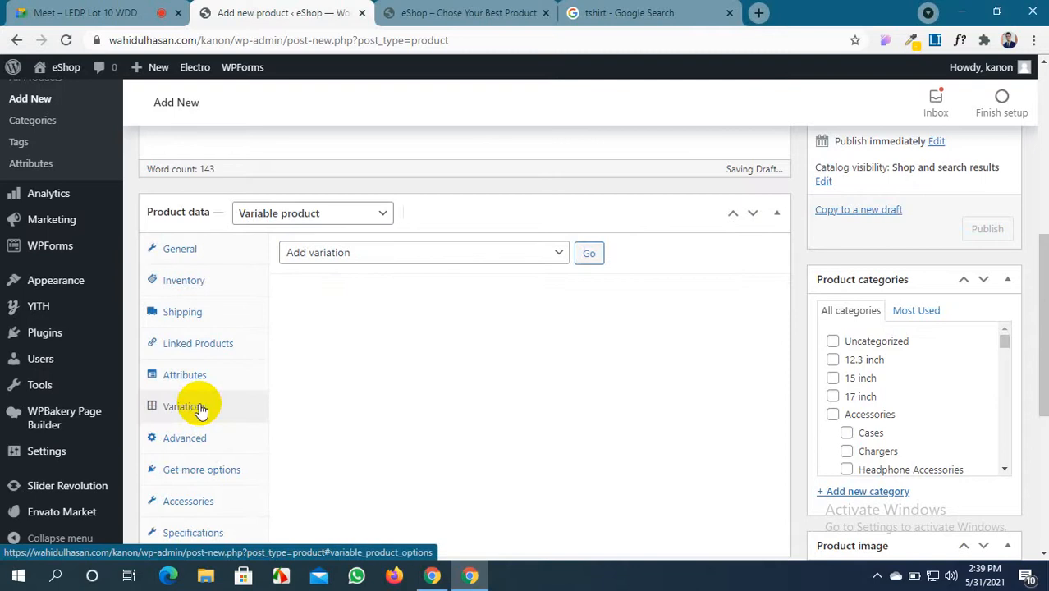
Create variations from all attributes, confirming the prompts to add 4 variations
click(492, 250)
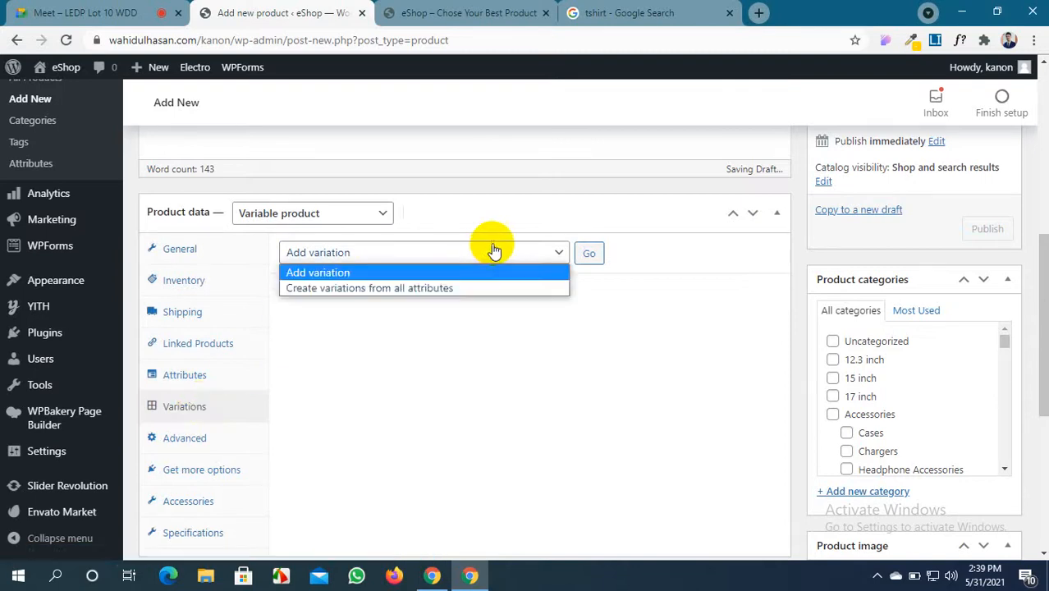
click(406, 288)
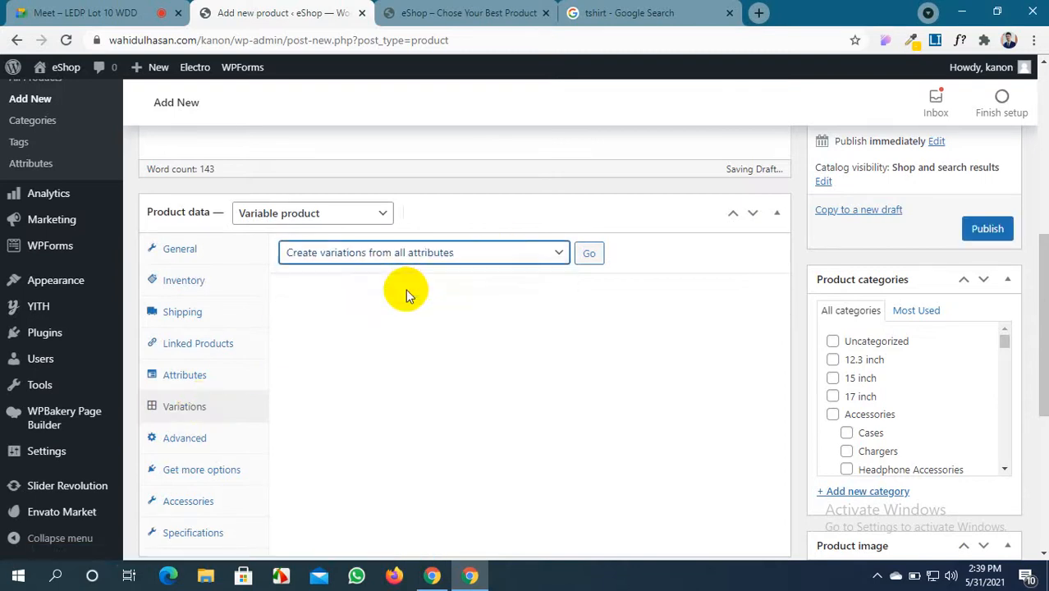
click(588, 256)
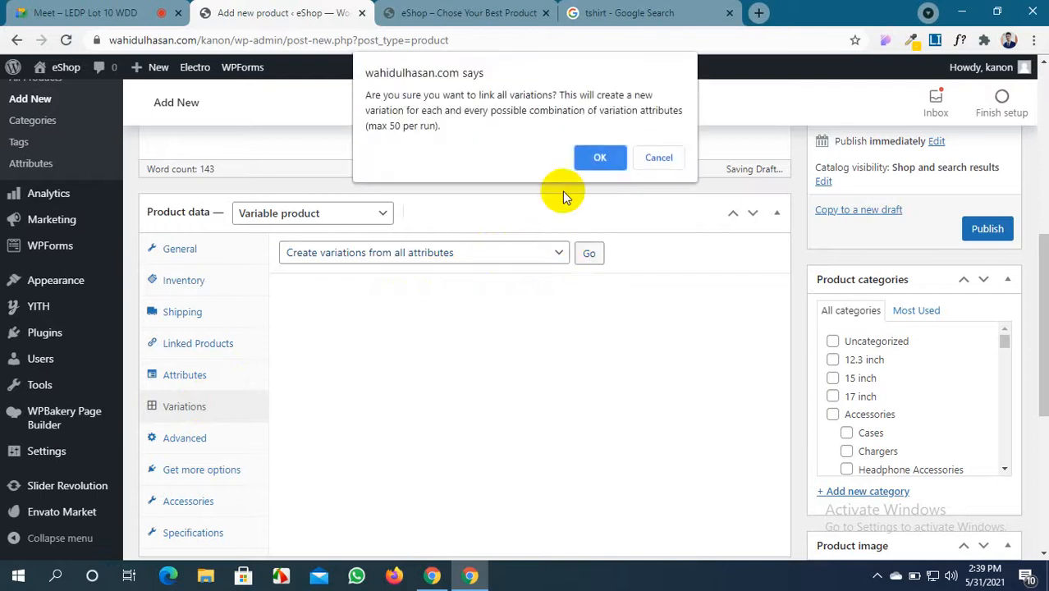
click(599, 156)
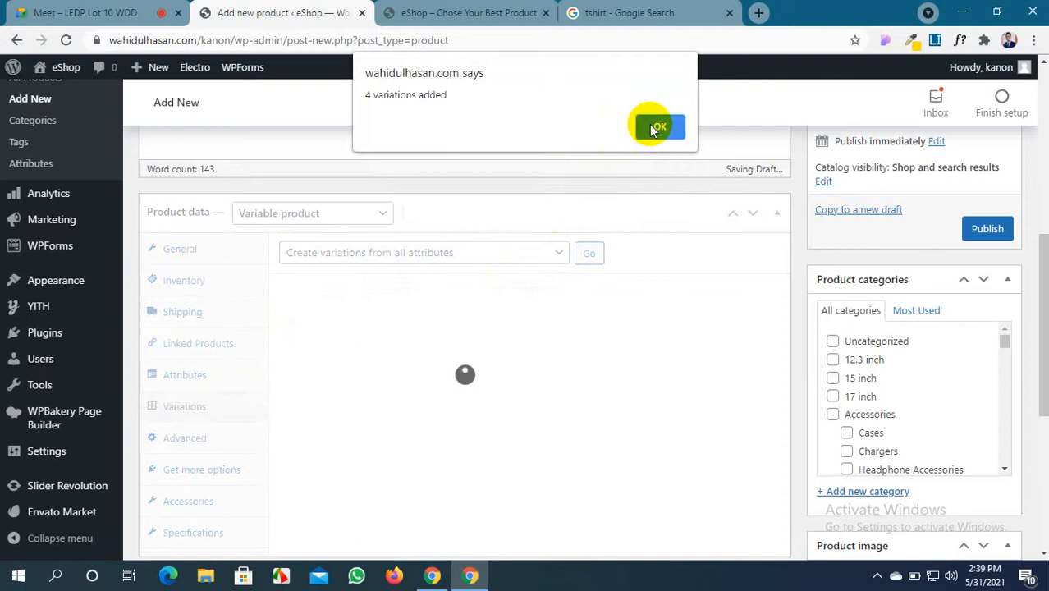
click(652, 127)
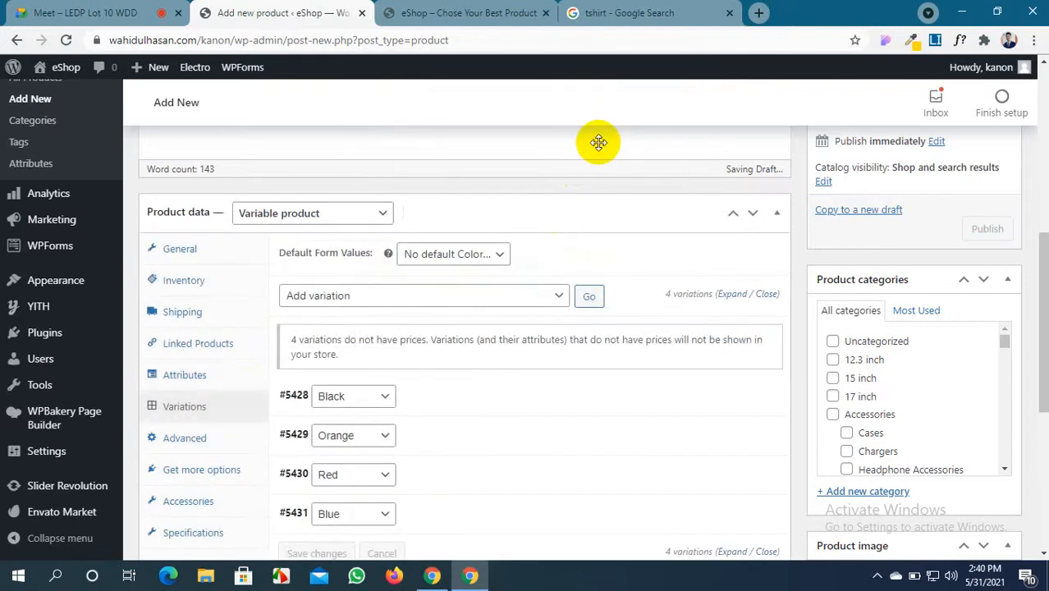
Keep Black as variation #5428's colour and expand its details
scroll(361, 374, down, 1)
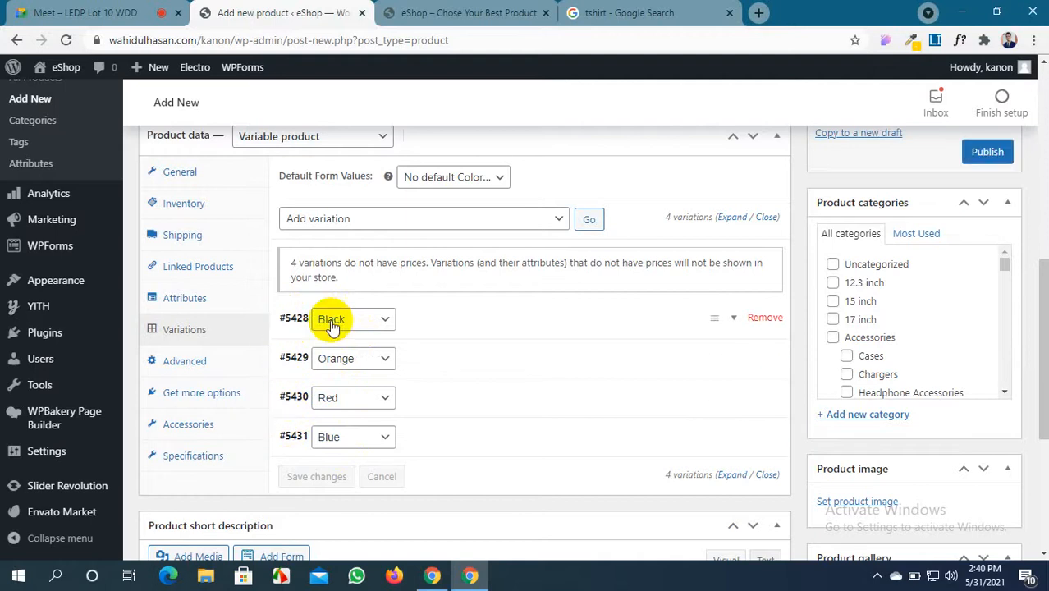
scroll(411, 329, down, 1)
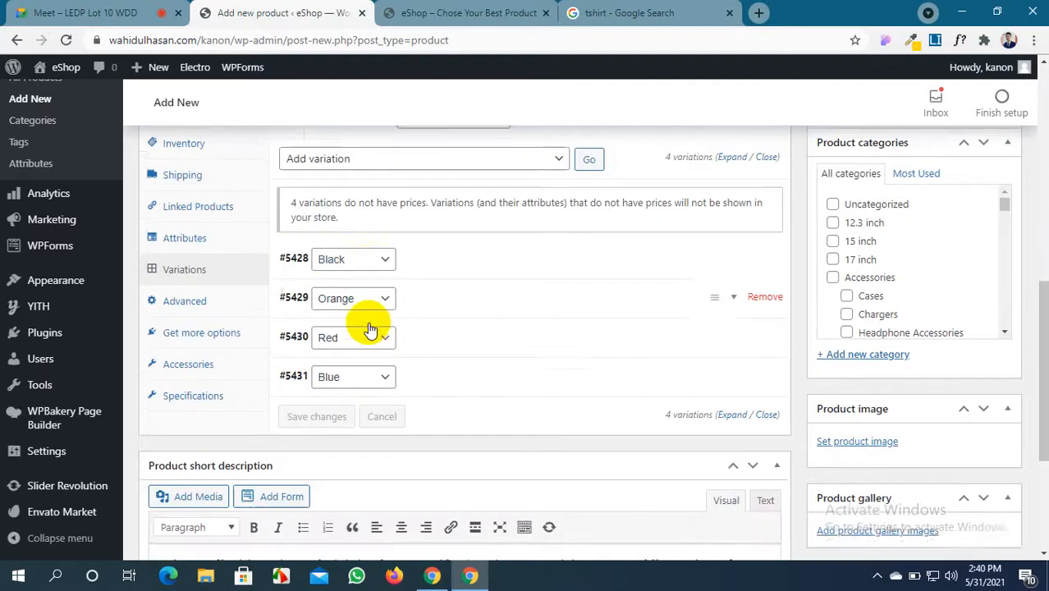
click(382, 244)
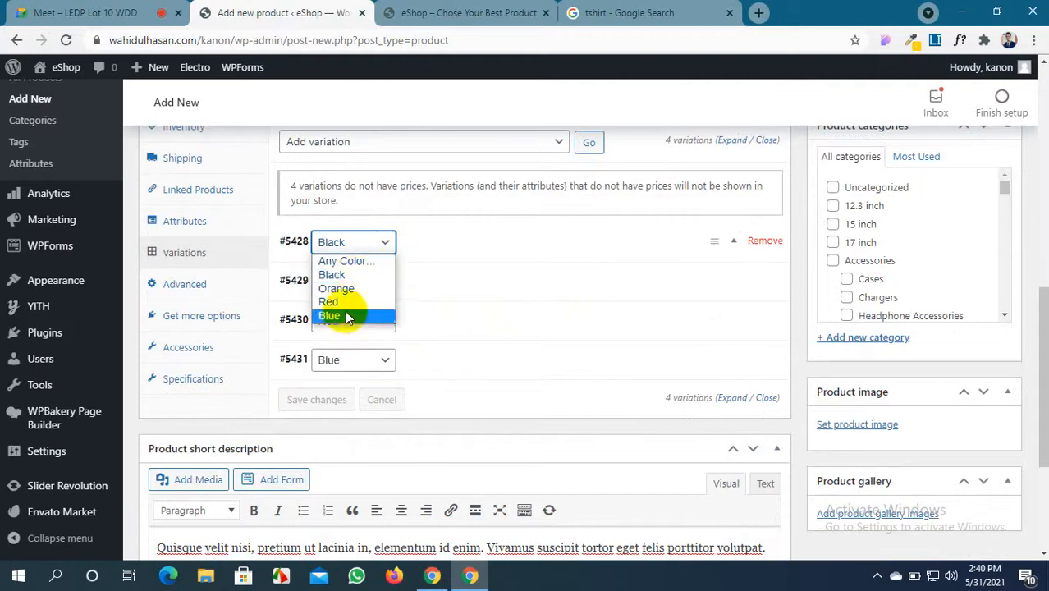
click(352, 277)
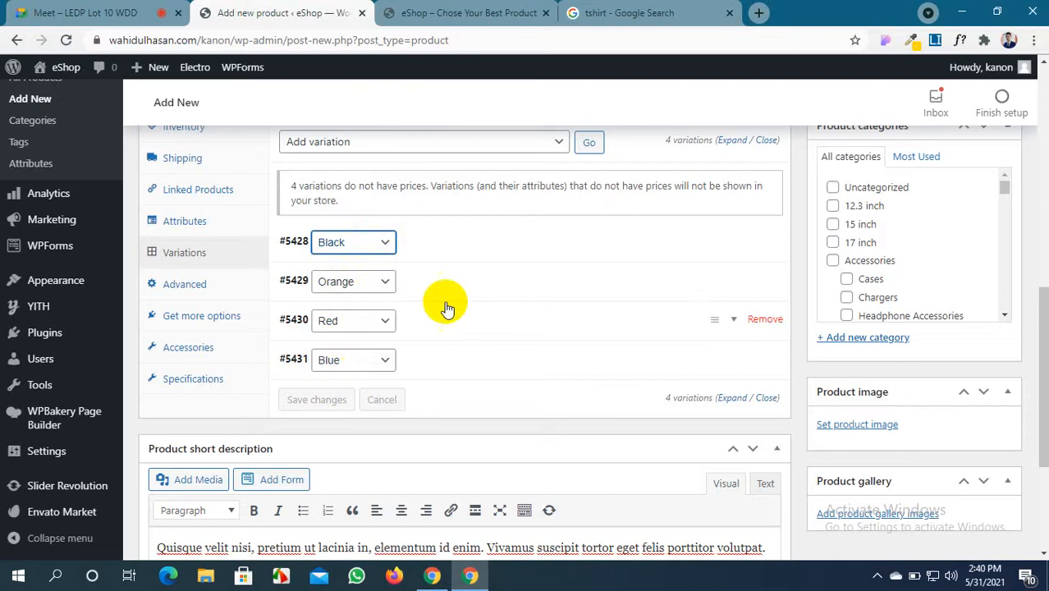
click(580, 250)
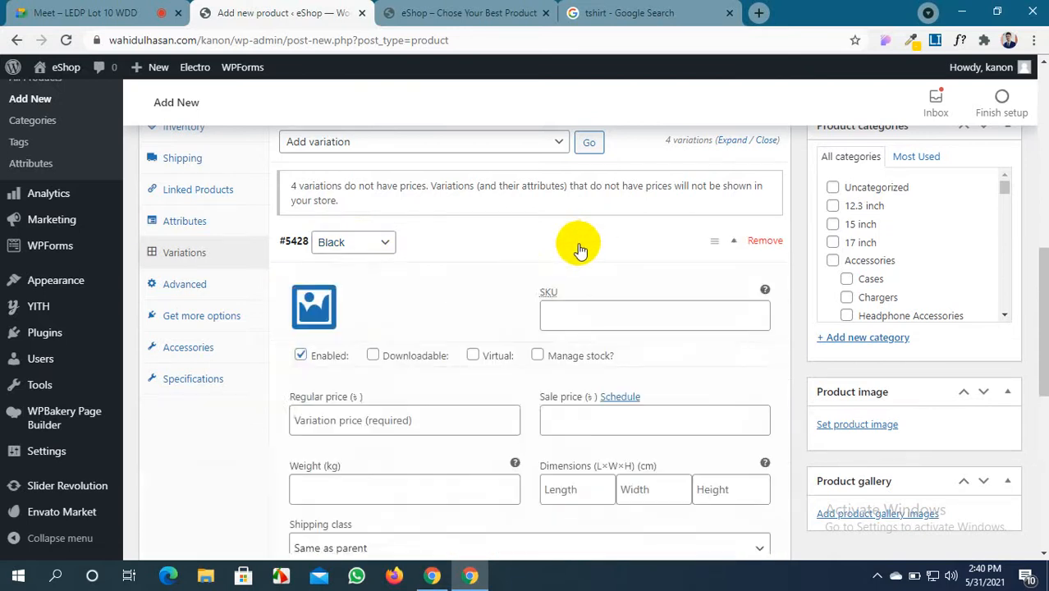
Upload Screenshot_4, 5, 6 and 8 shirt images and set black Screenshot_6 as the Black variation image
scroll(580, 246, down, 2)
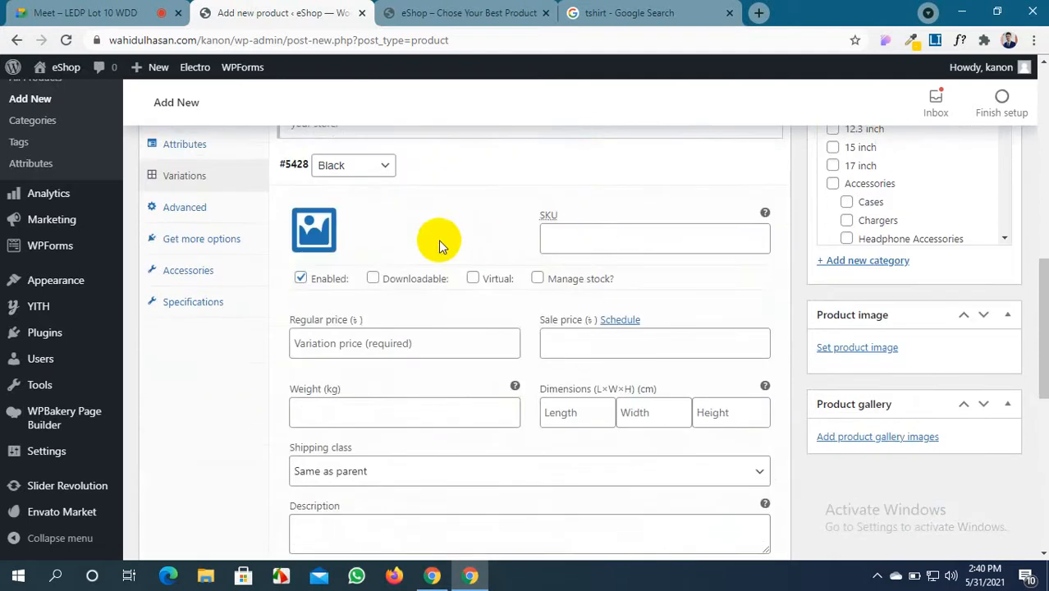
click(317, 235)
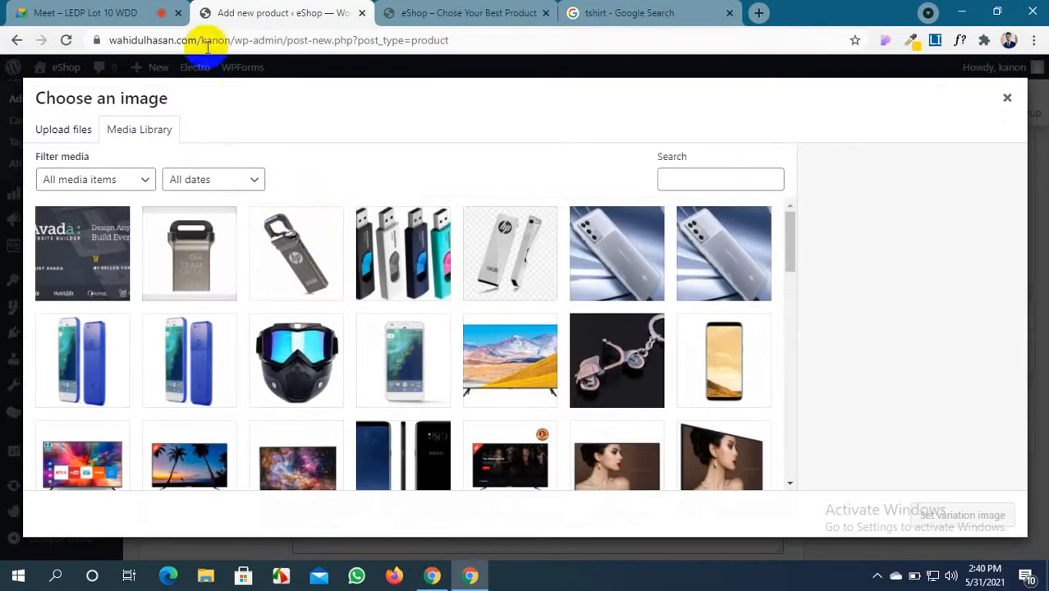
click(89, 131)
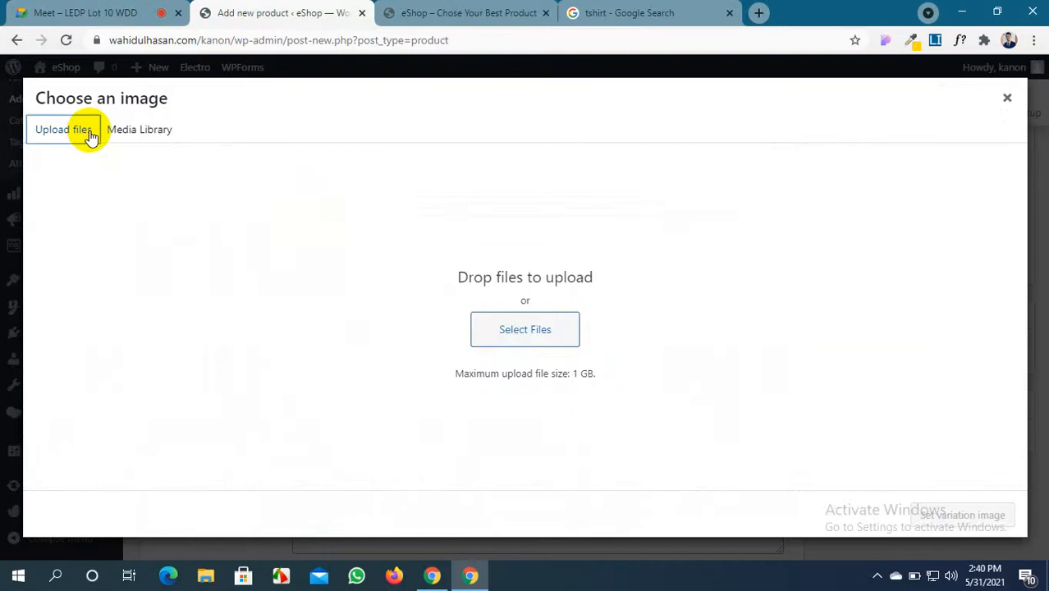
click(526, 330)
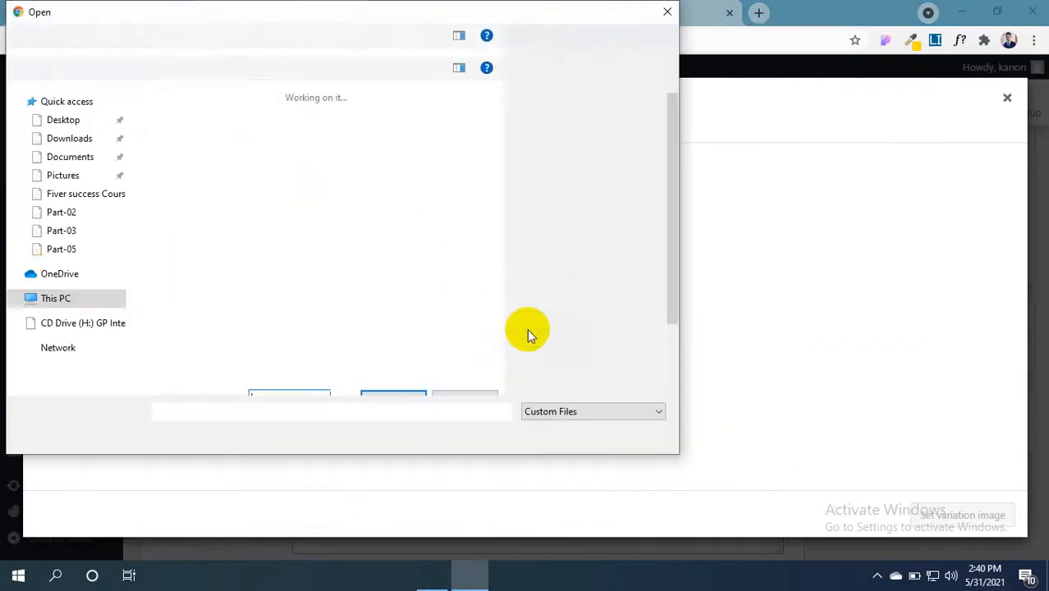
scroll(296, 221, down, 2)
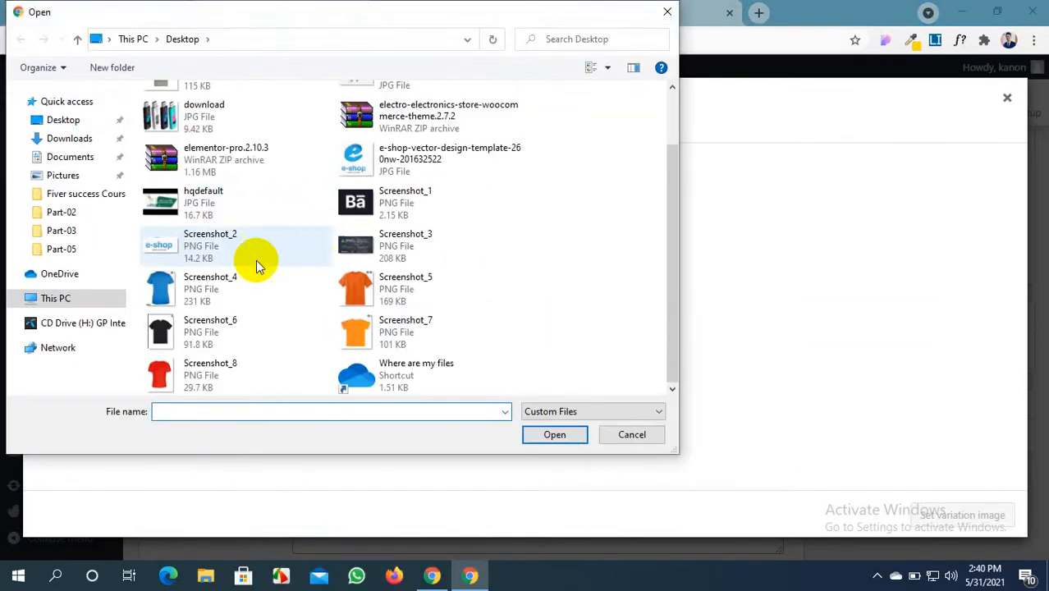
click(195, 332)
ctrl+click(197, 297)
ctrl+click(176, 377)
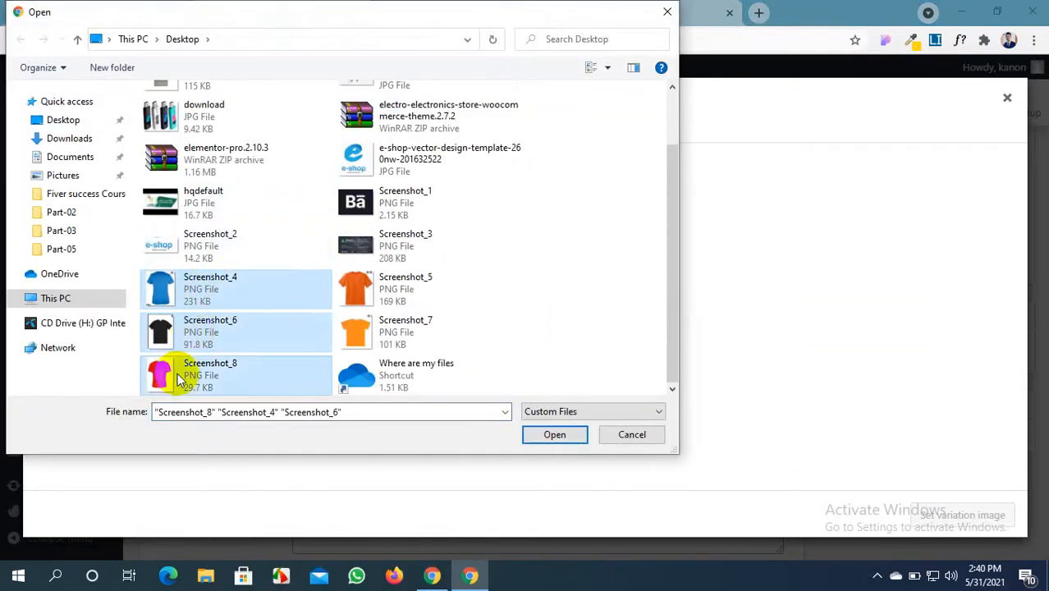
ctrl+click(354, 291)
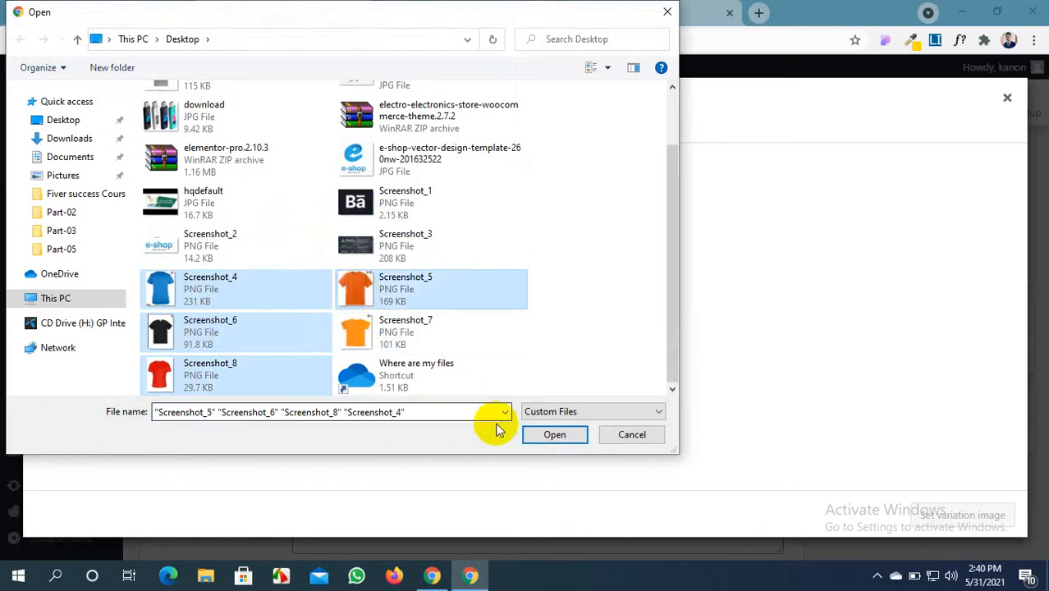
click(535, 435)
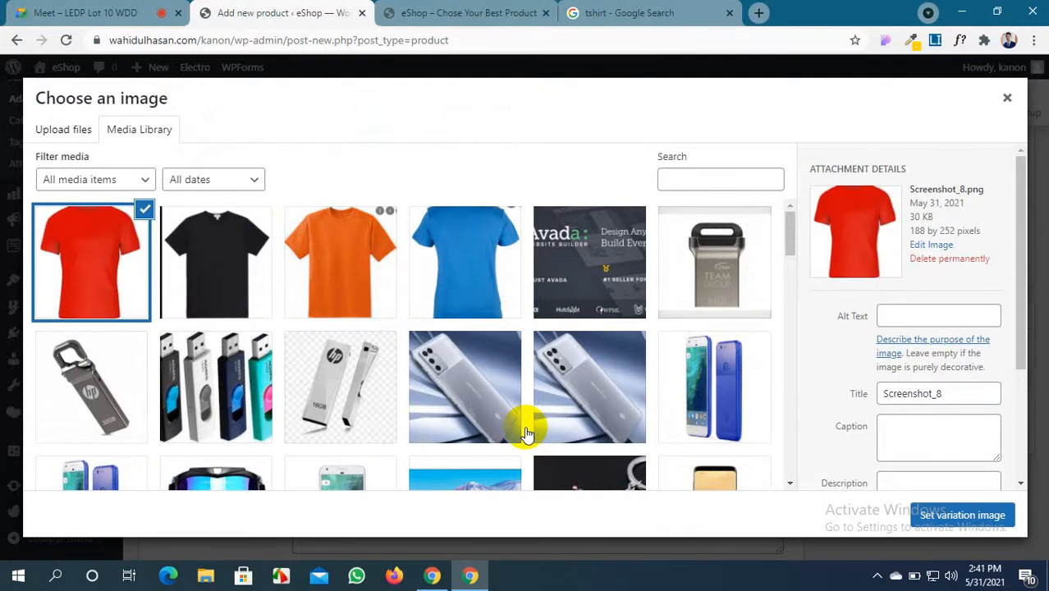
click(194, 248)
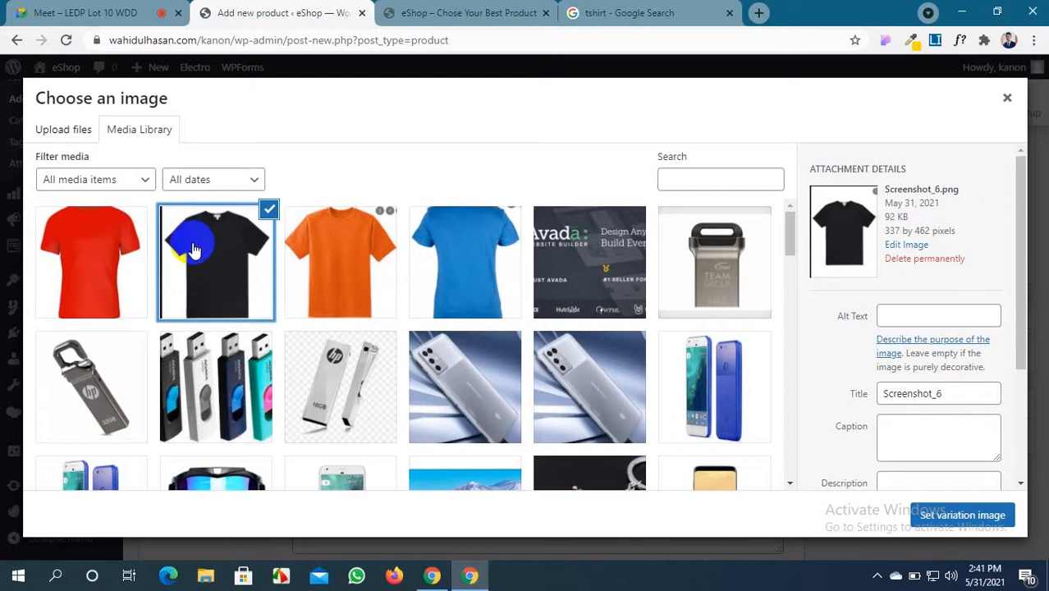
click(1002, 520)
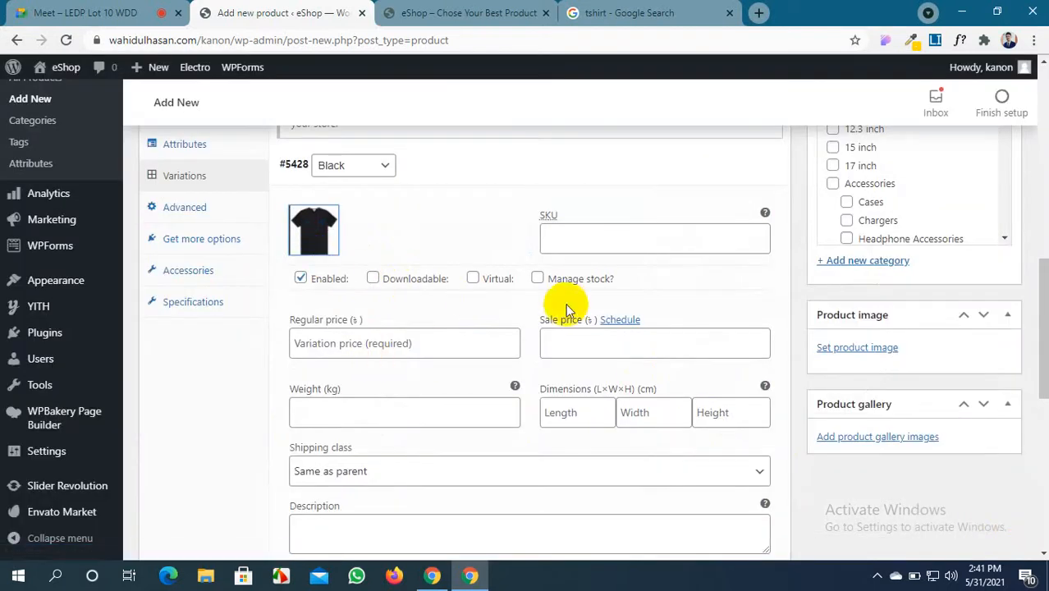
Give the Black variation SKU #gfrt, make it virtual, and enable stock management
click(588, 241)
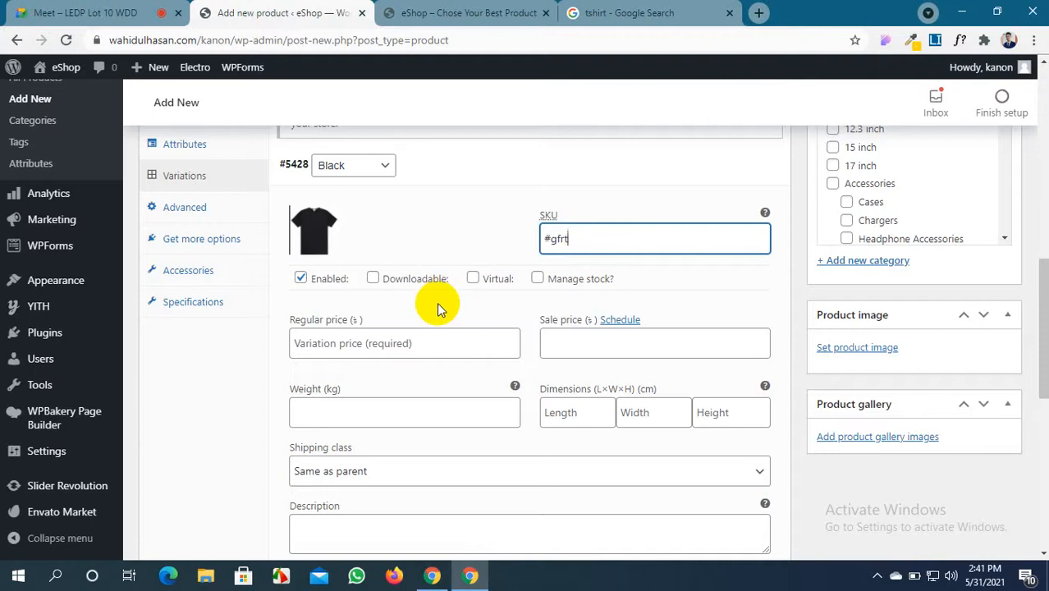
scroll(437, 302, up, 3)
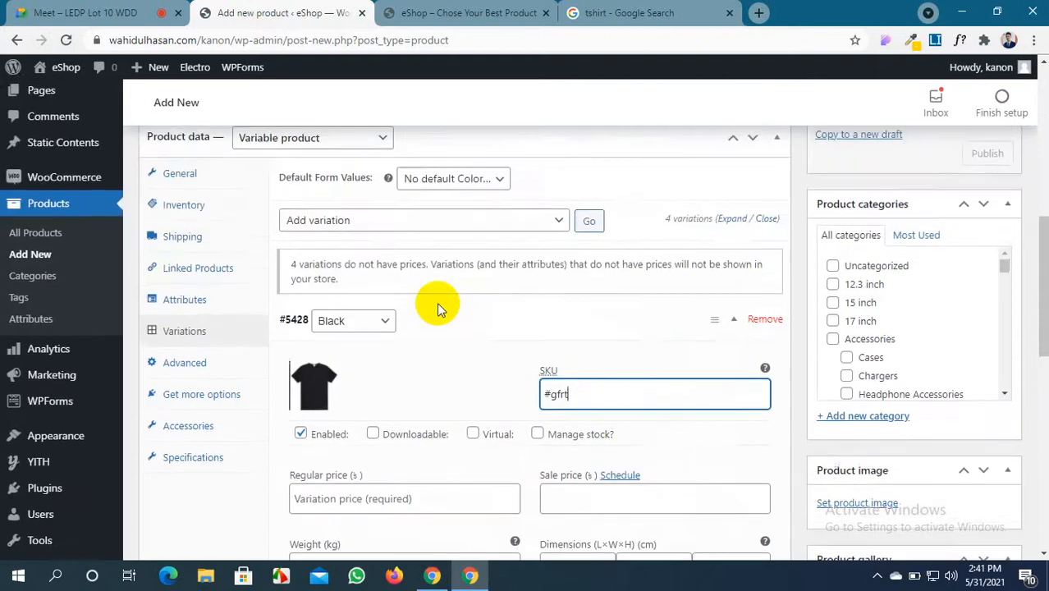
scroll(439, 309, up, 2)
scroll(436, 310, down, 6)
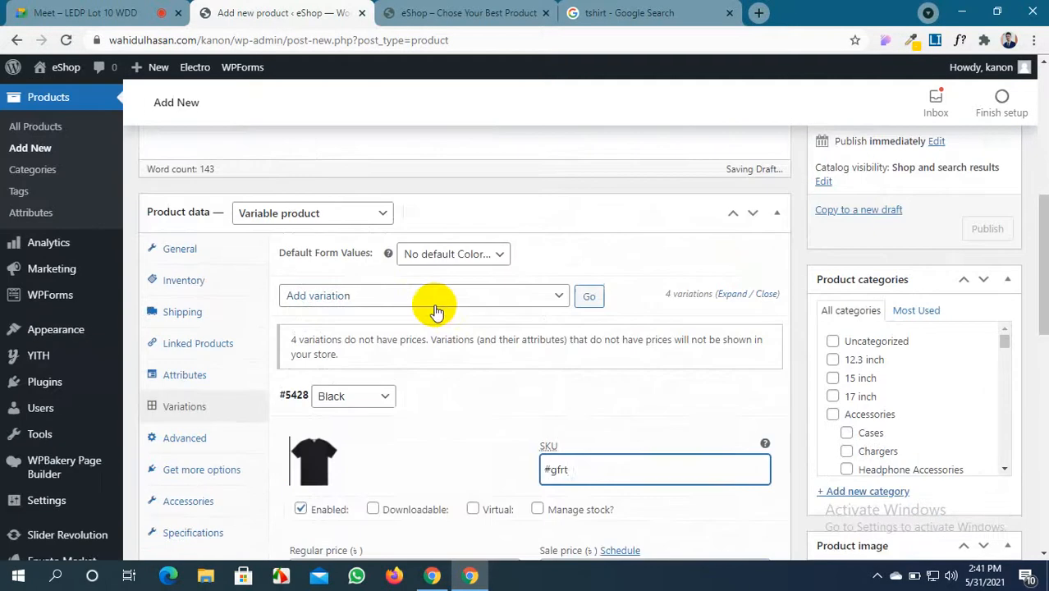
scroll(435, 310, up, 1)
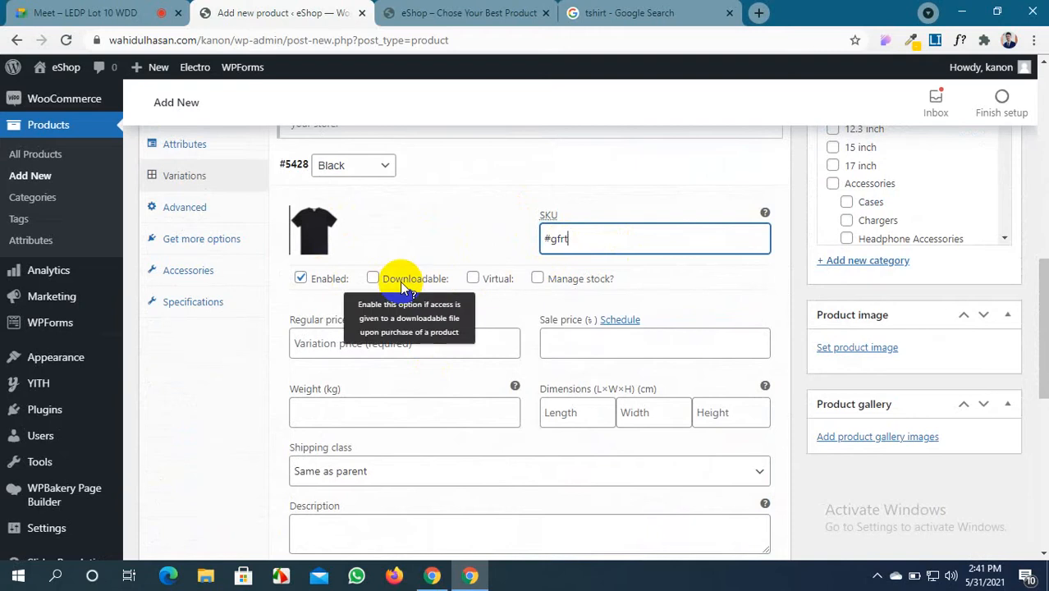
click(473, 279)
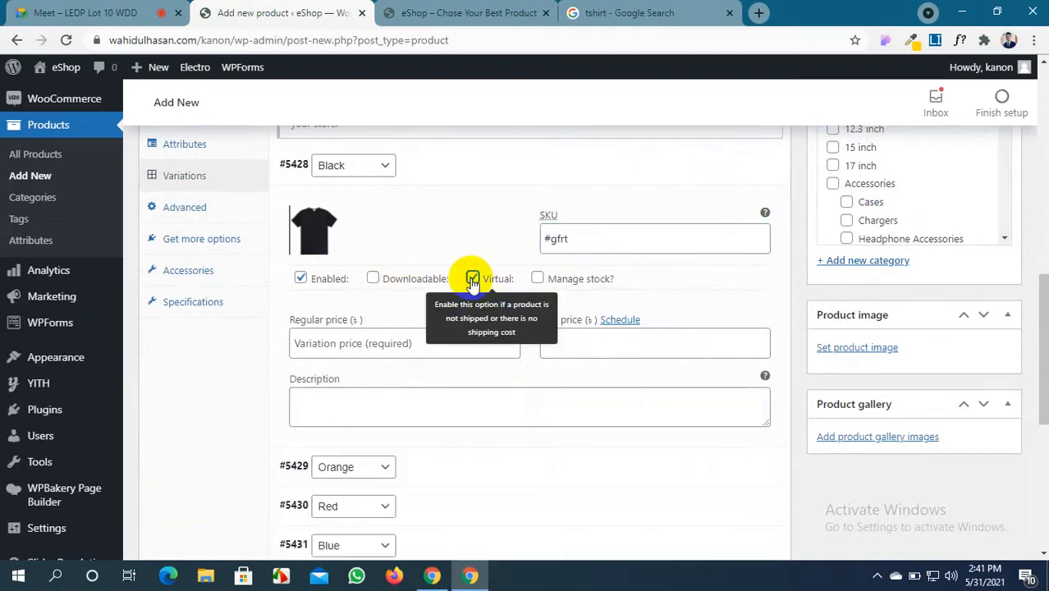
click(473, 279)
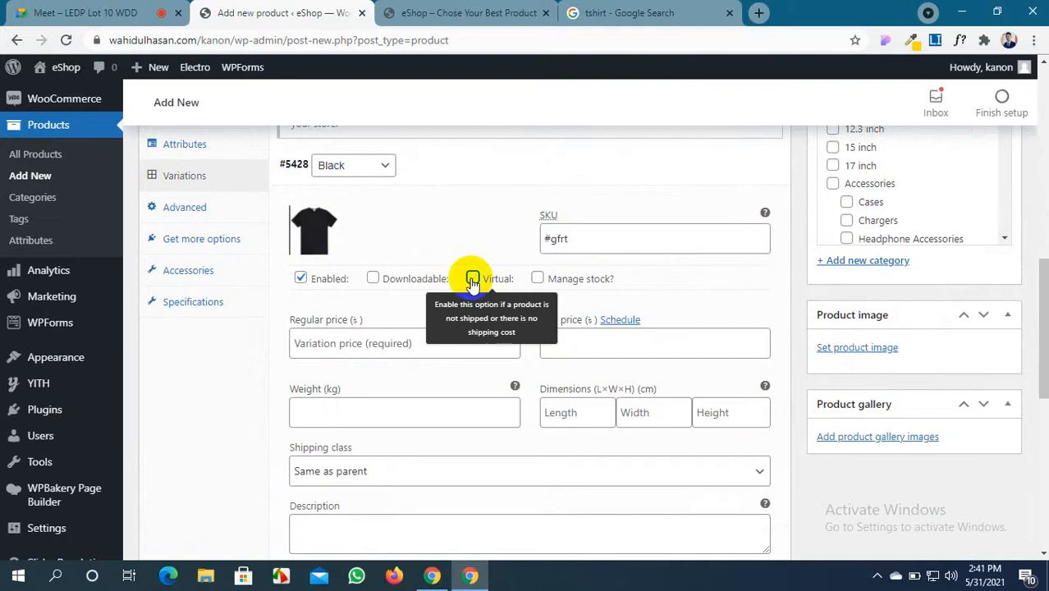
click(473, 279)
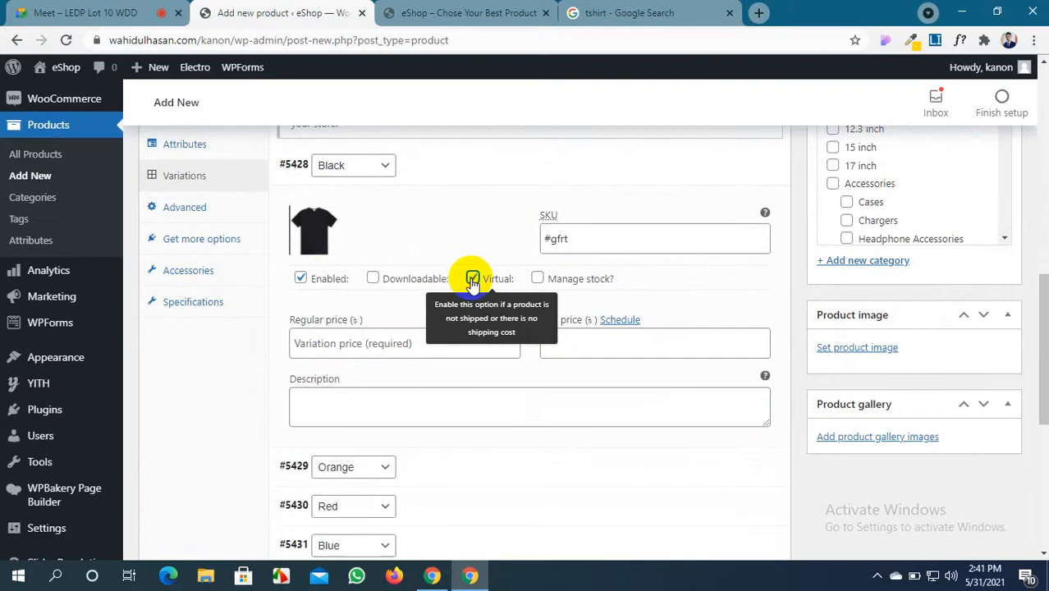
click(535, 279)
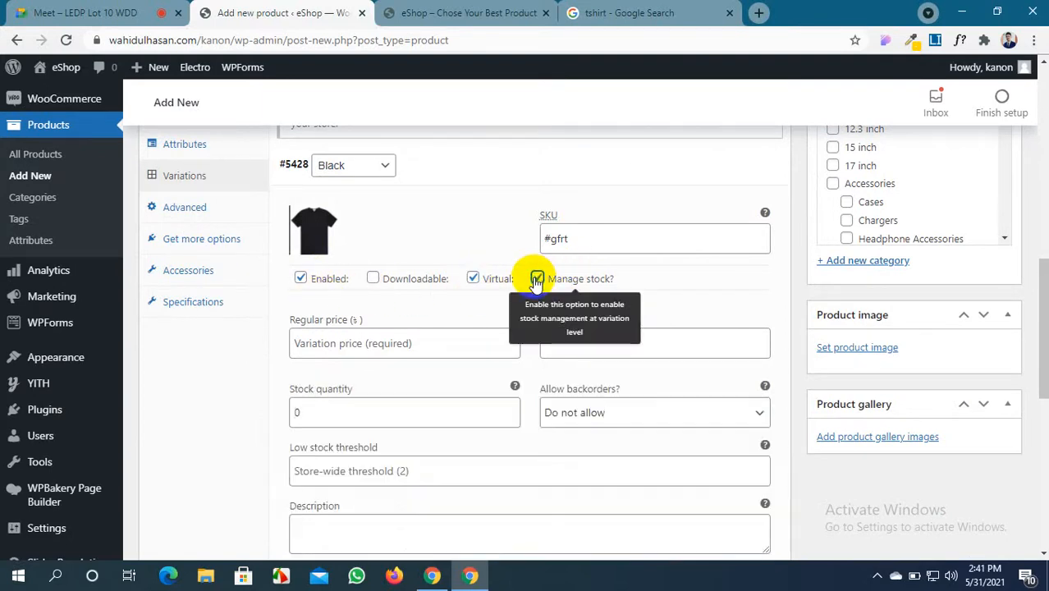
Set the Black variation's regular price to 500 and sale price to 460
click(329, 342)
scroll(328, 338, up, 1)
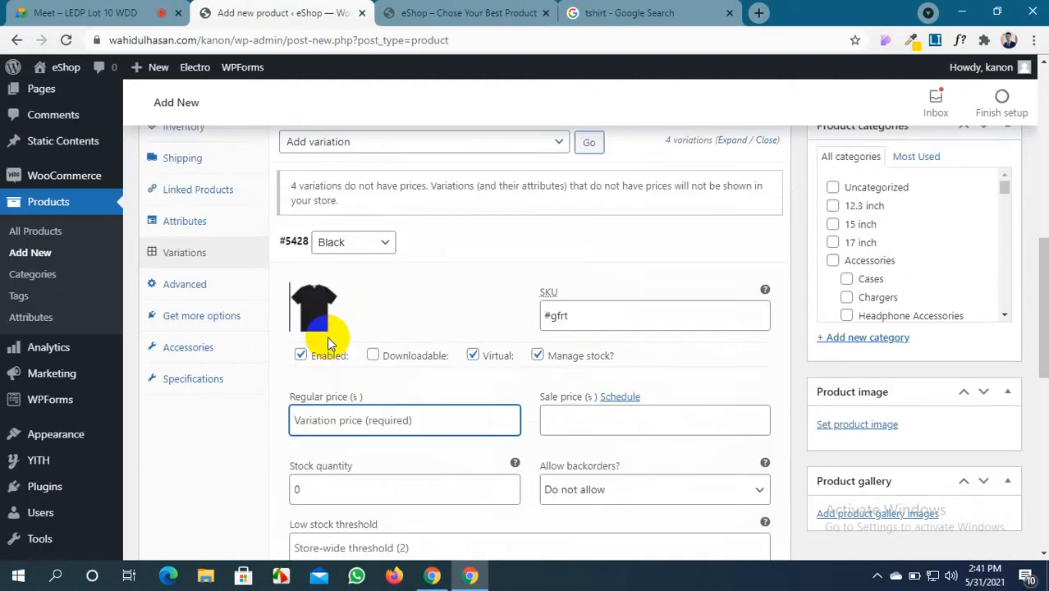
scroll(326, 335, up, 10)
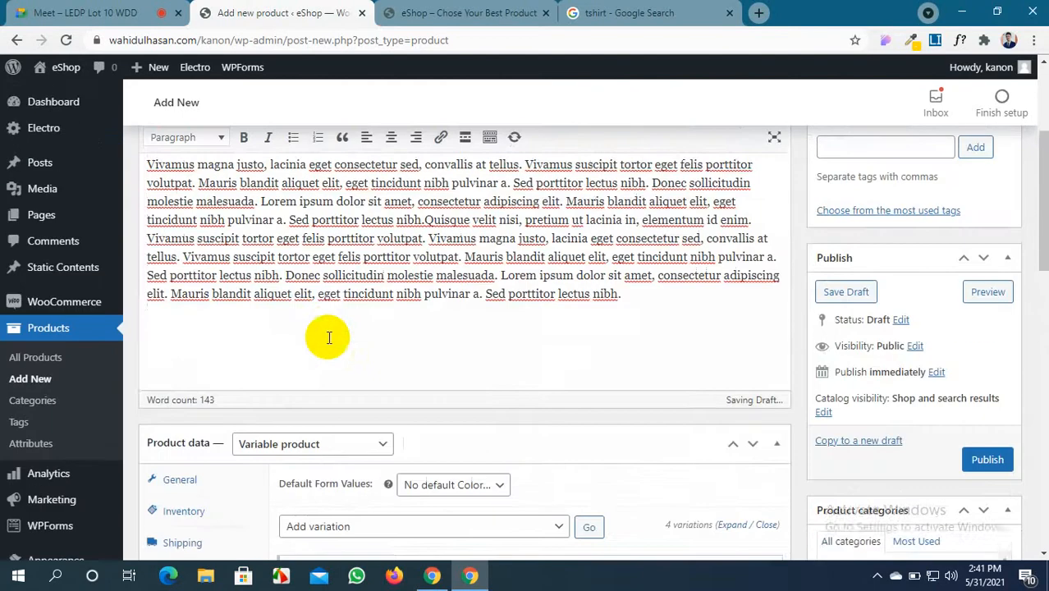
scroll(504, 435, down, 10)
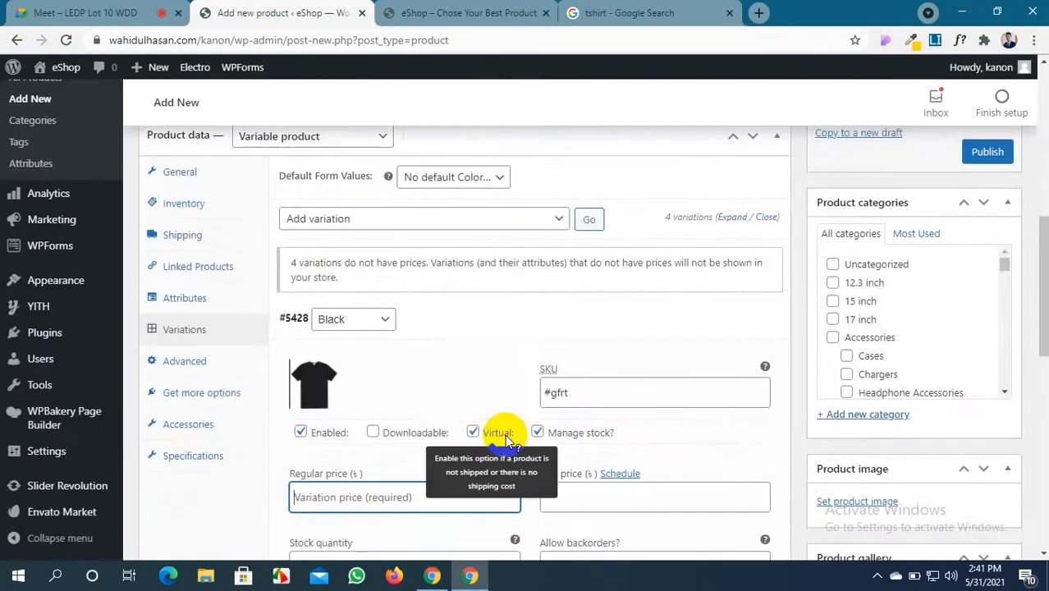
scroll(382, 398, down, 1)
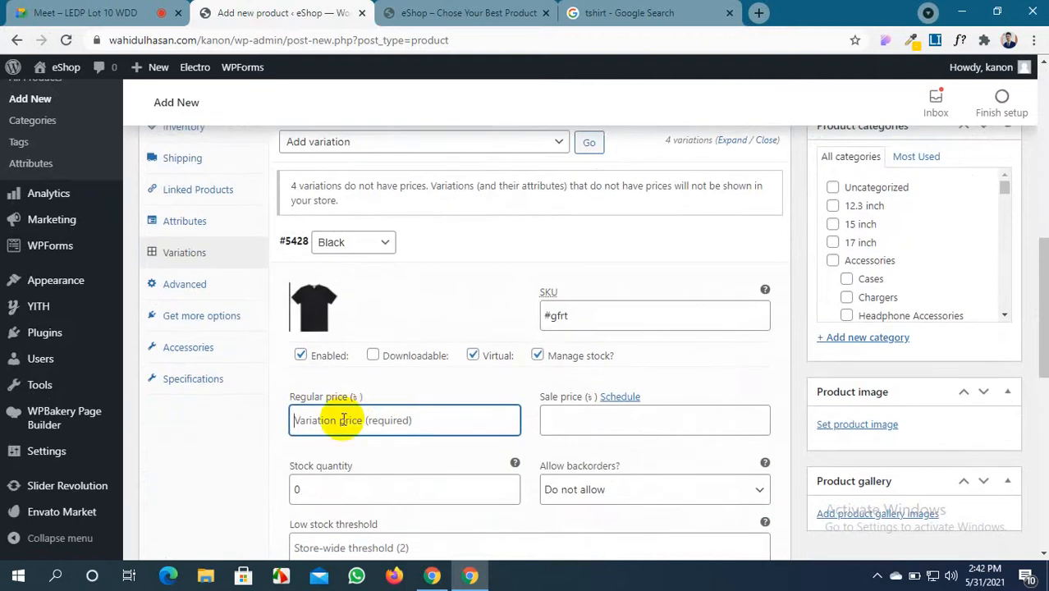
text(500)
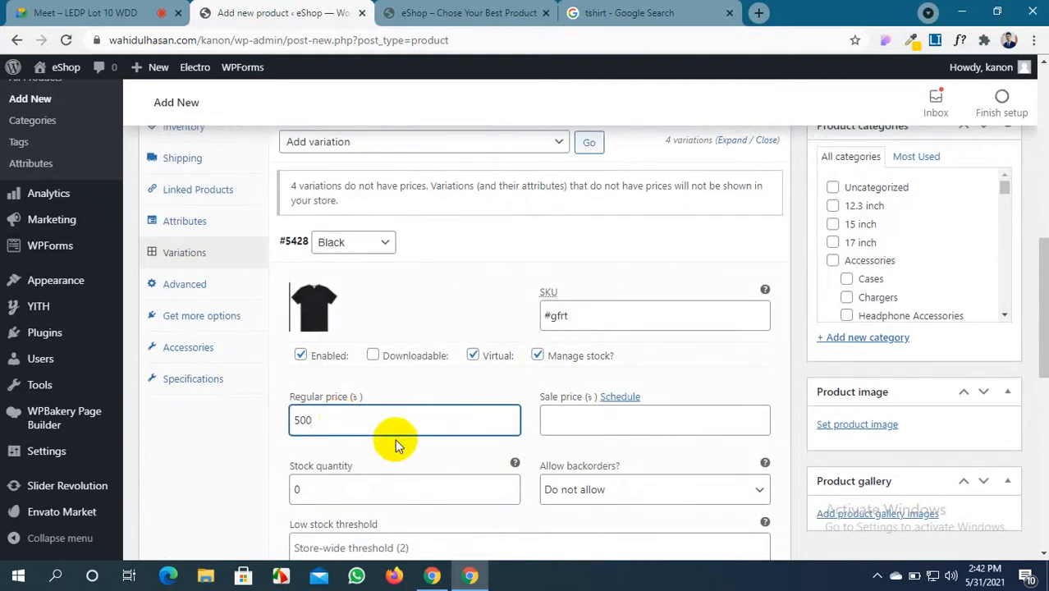
click(558, 422)
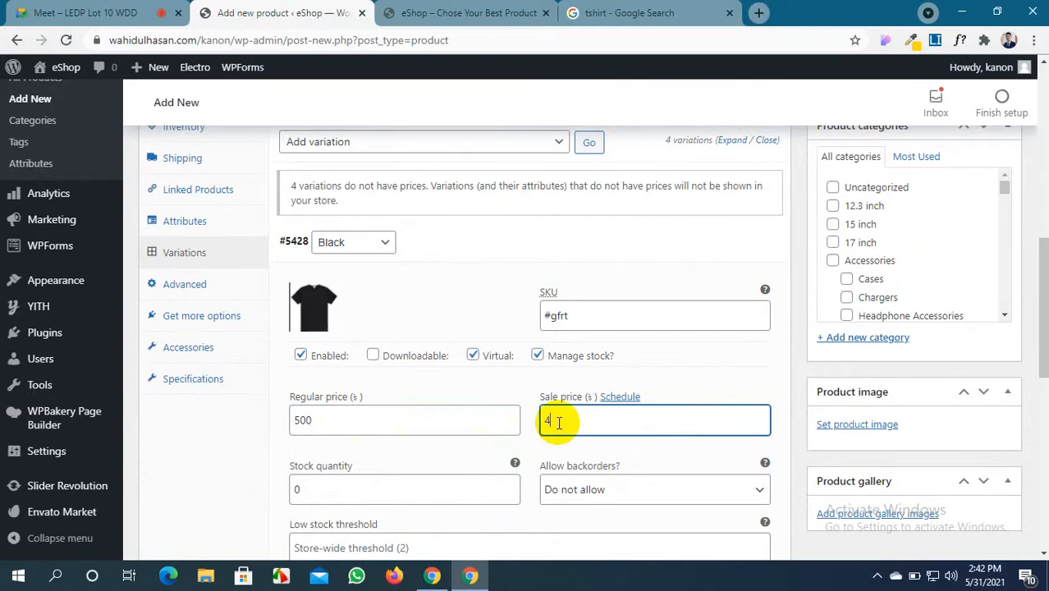
scroll(324, 342, down, 2)
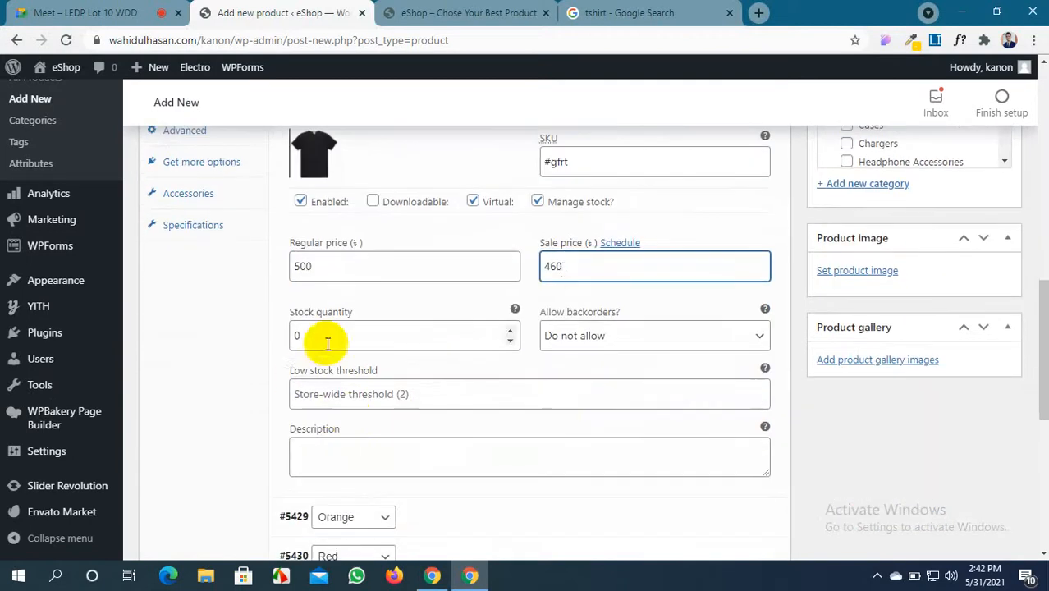
Set stock quantity to 200 and paste generated lorem ipsum text into the description
click(301, 335)
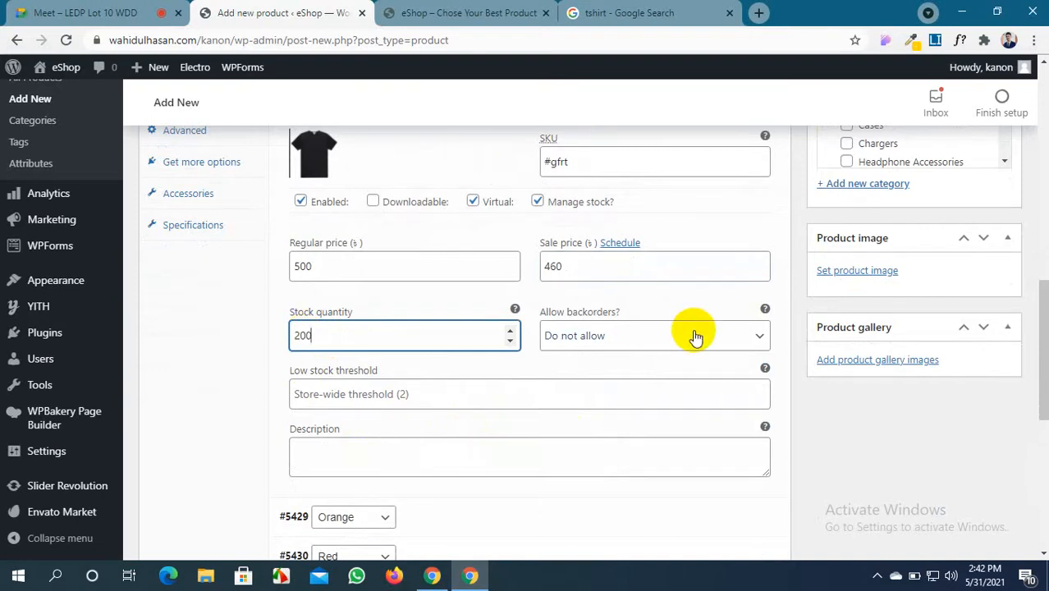
scroll(477, 366, down, 1)
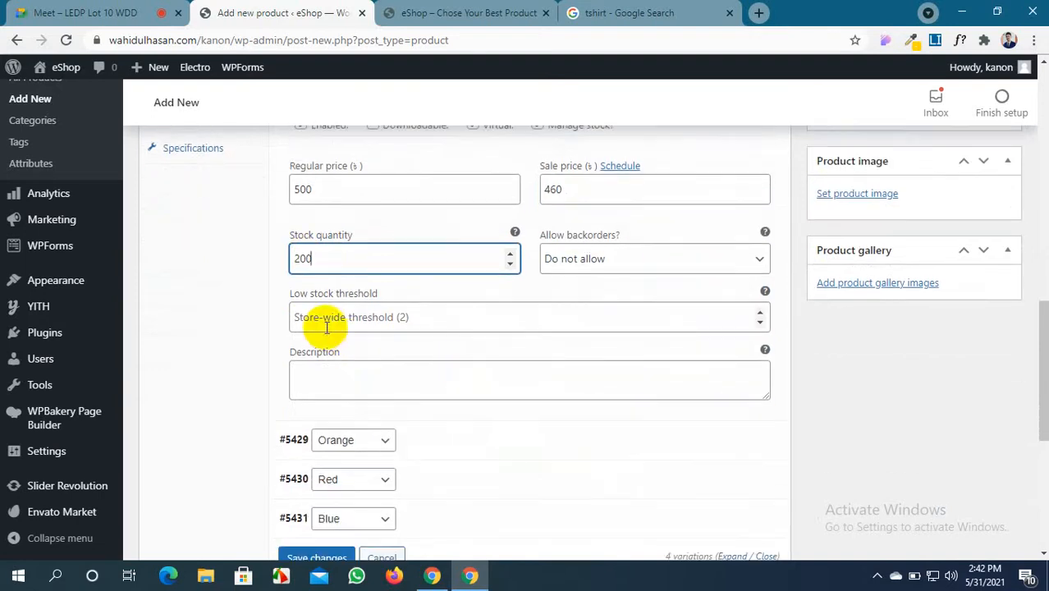
click(413, 385)
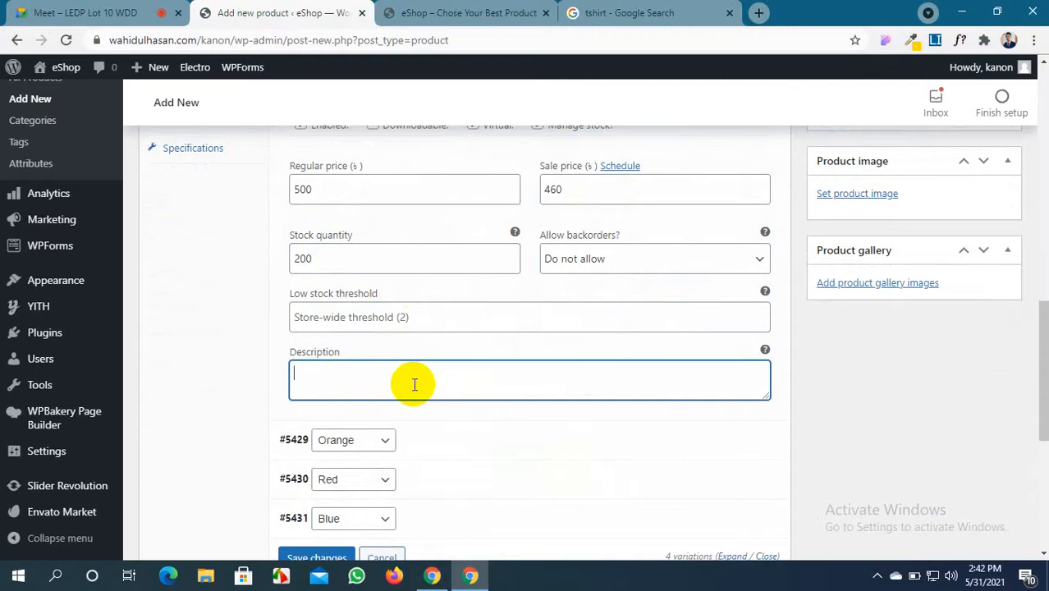
click(937, 41)
drag(624, 128, 468, 110)
key(ctrl+a)
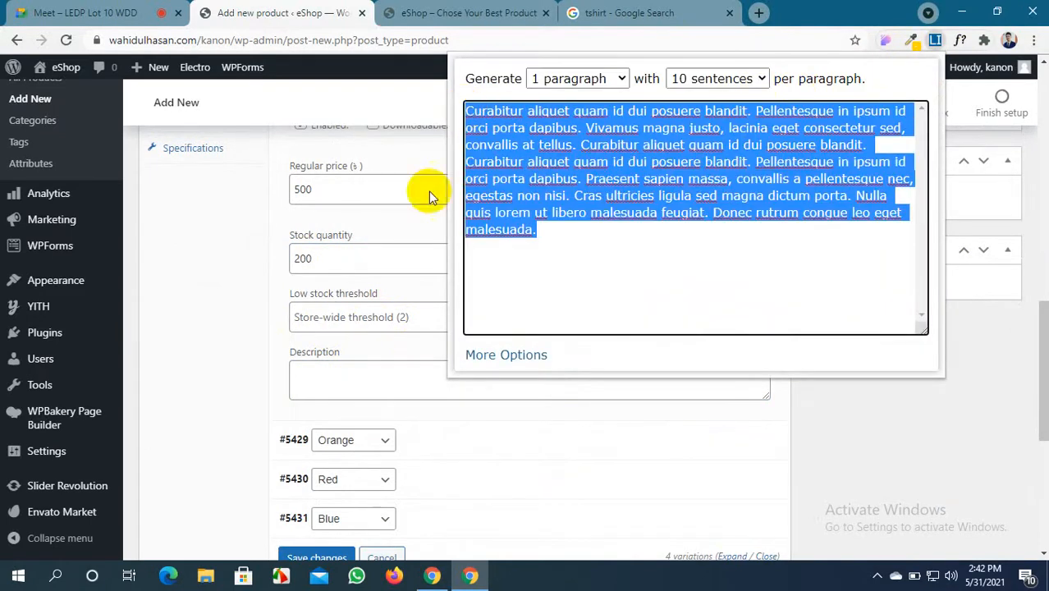
click(355, 396)
key(ctrl+v)
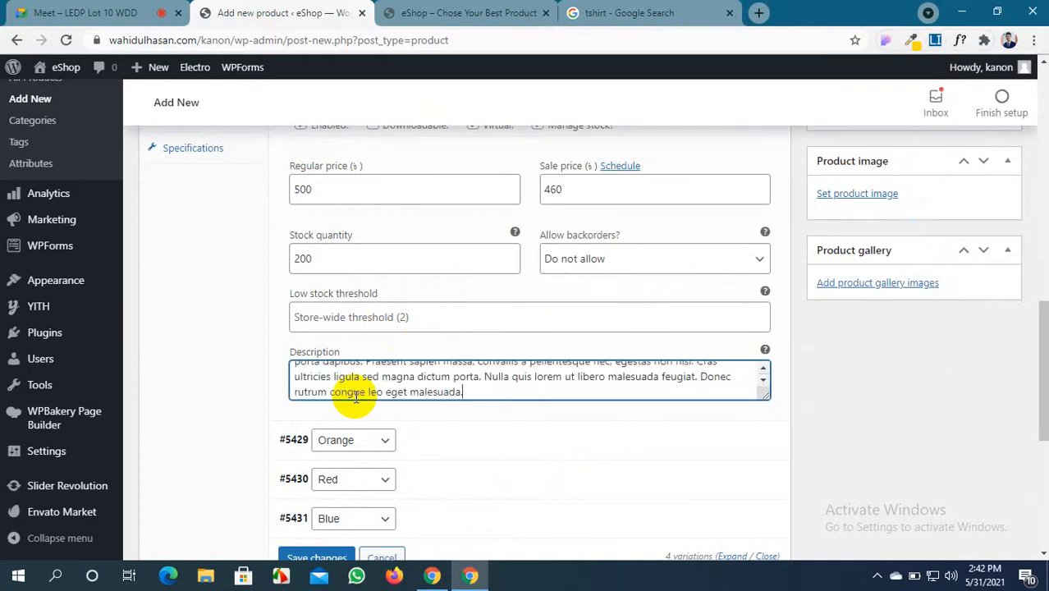
scroll(414, 419, down, 1)
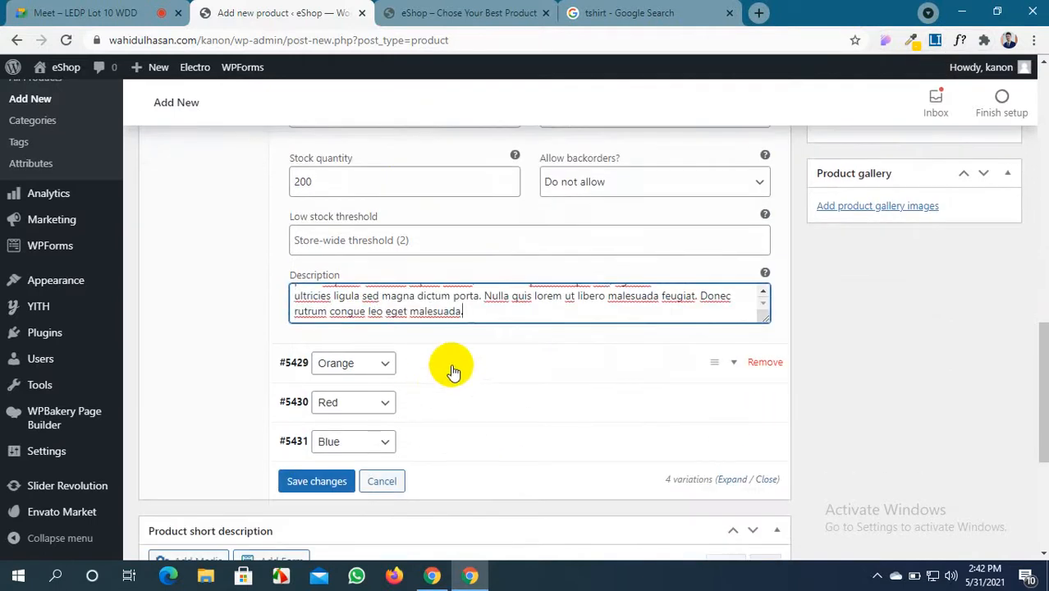
scroll(454, 370, up, 4)
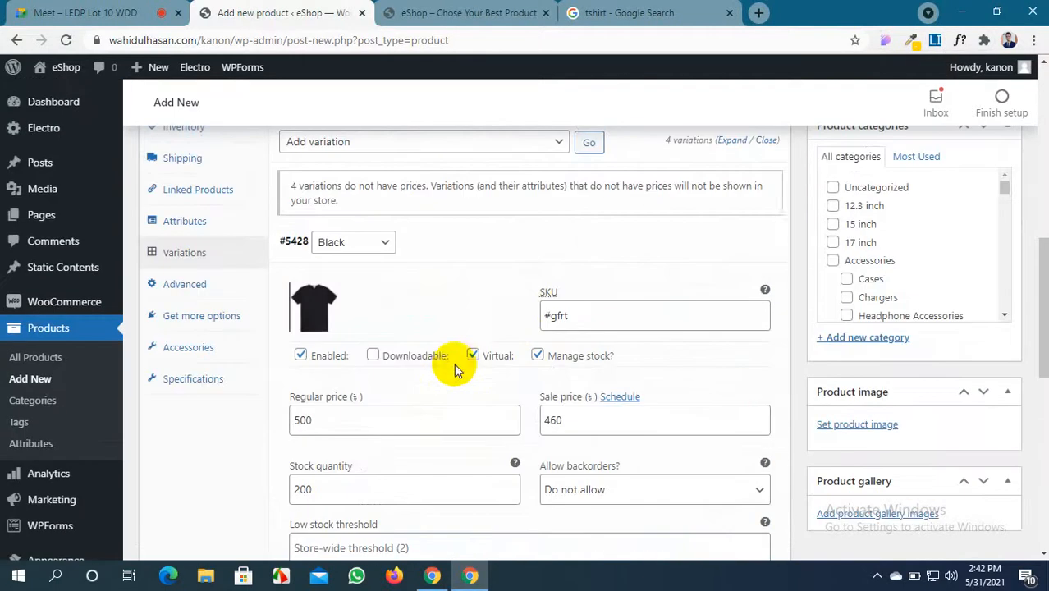
Collapse the Black variation and give the Orange variation the orange T-shirt image
click(585, 251)
click(585, 251)
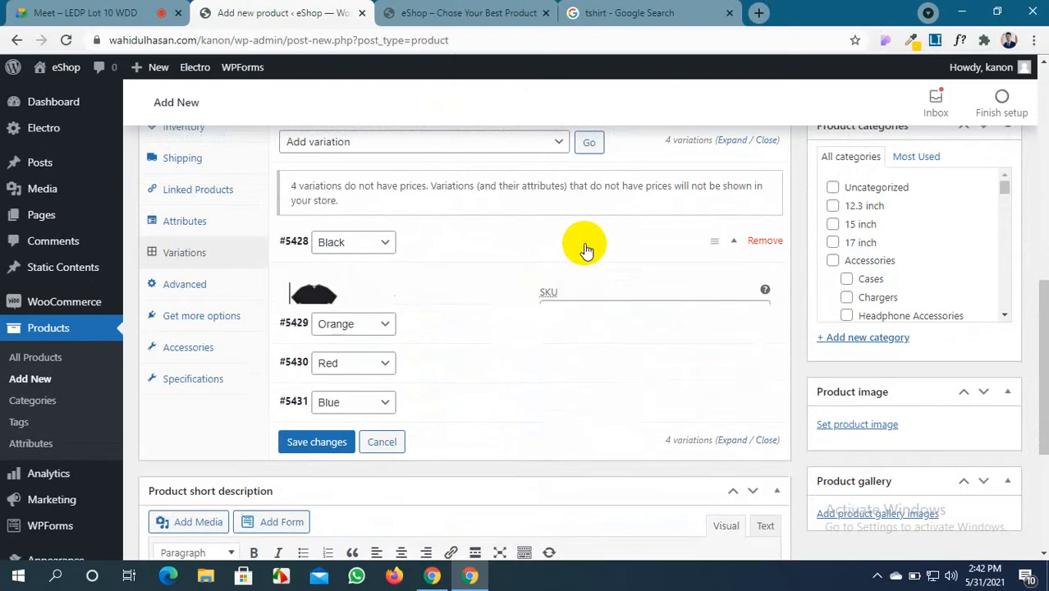
click(585, 250)
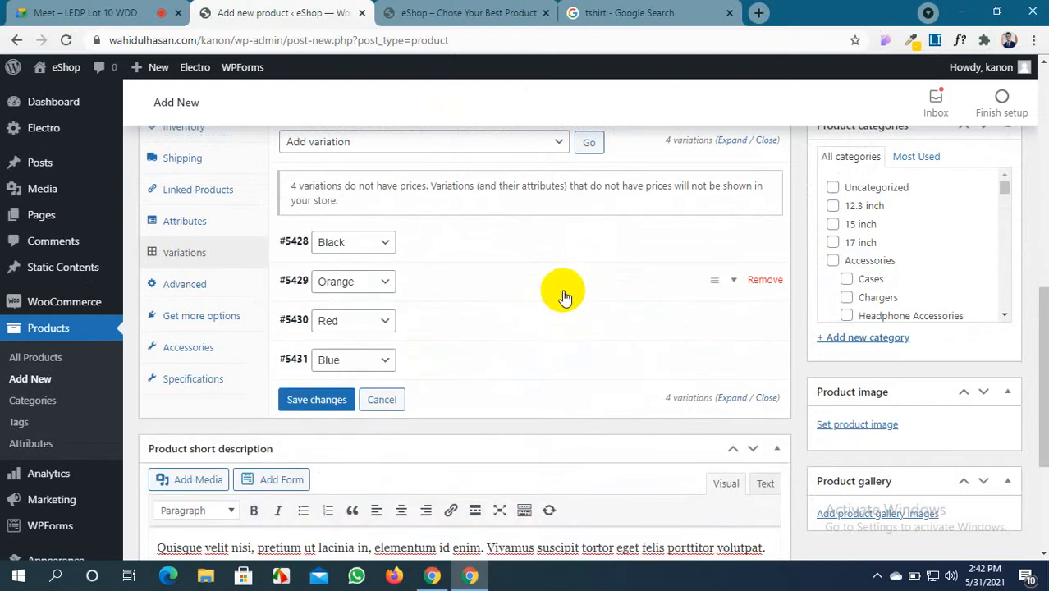
click(562, 289)
click(324, 348)
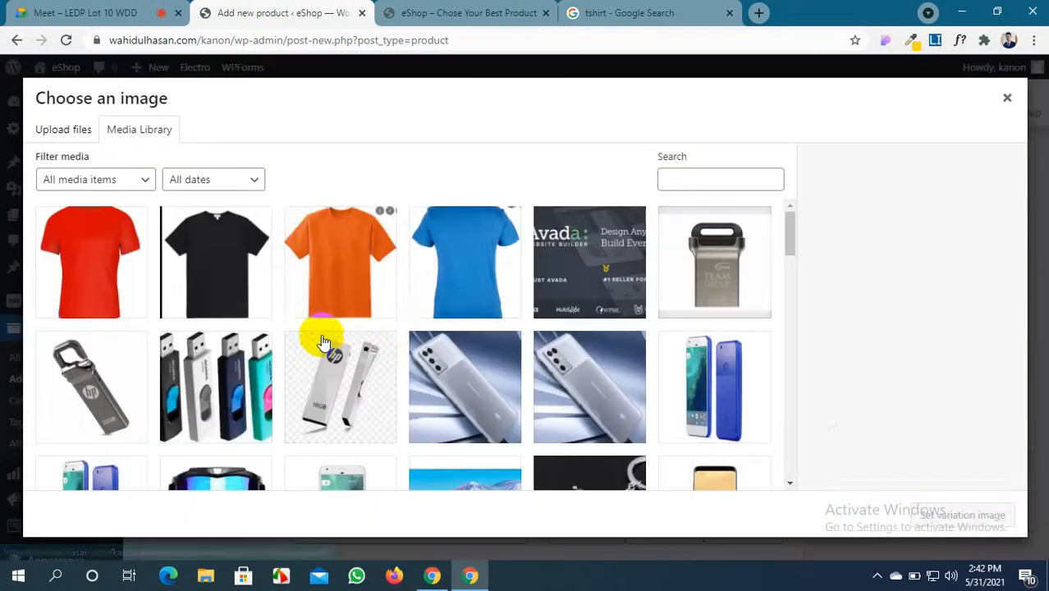
click(351, 258)
click(924, 514)
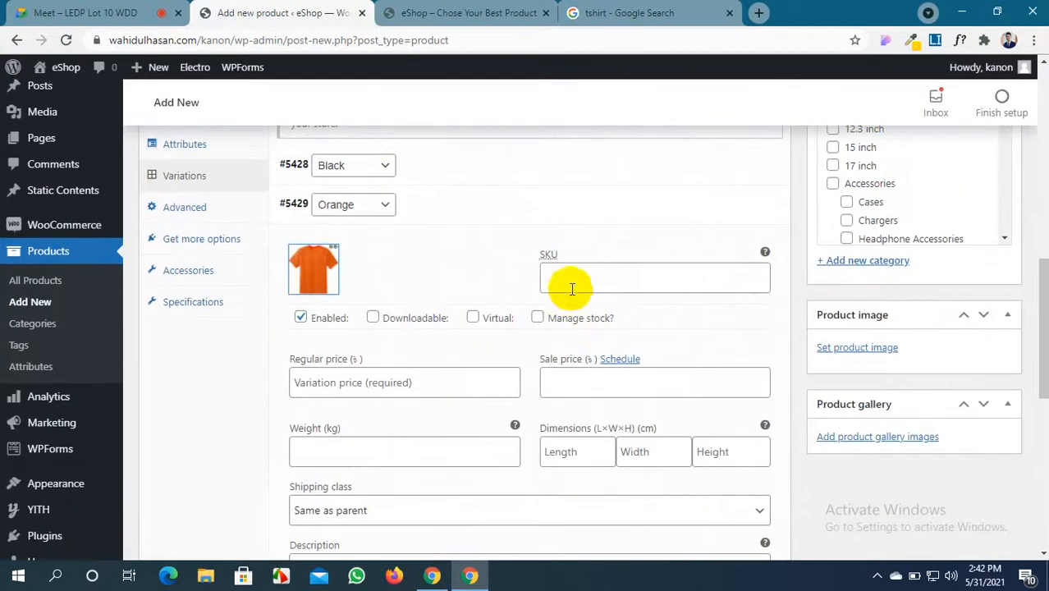
Give the Orange variation SKU #2ert, virtual status, regular price 500 and sale price 450
click(581, 281)
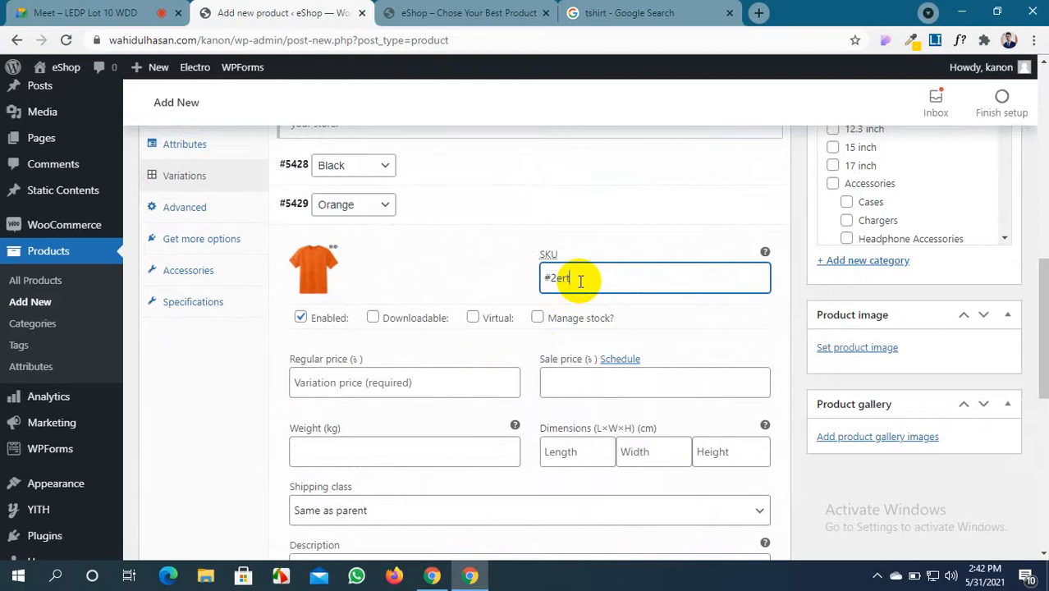
click(473, 318)
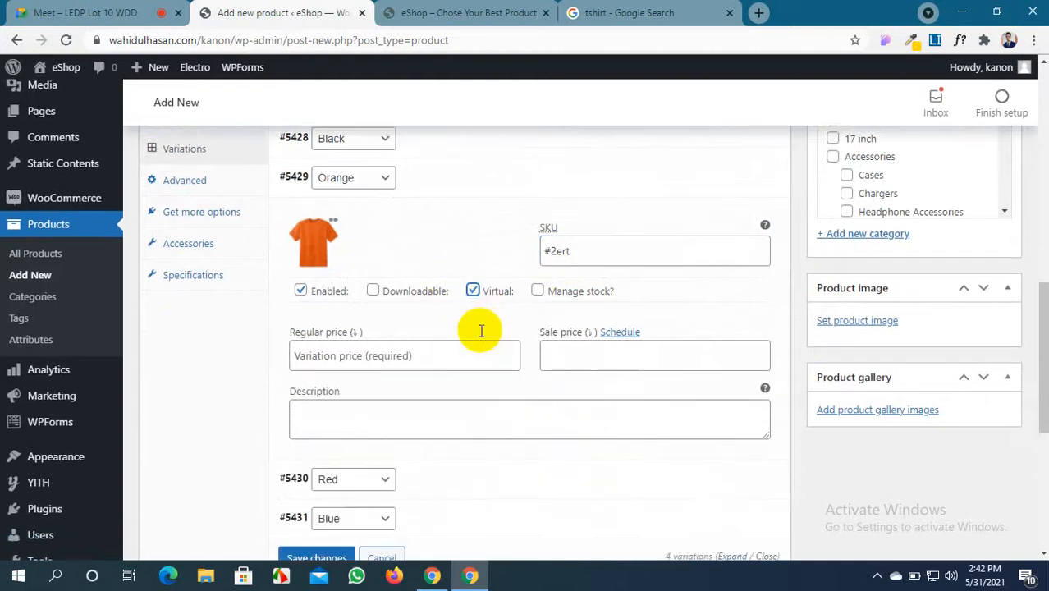
scroll(482, 330, down, 1)
click(401, 313)
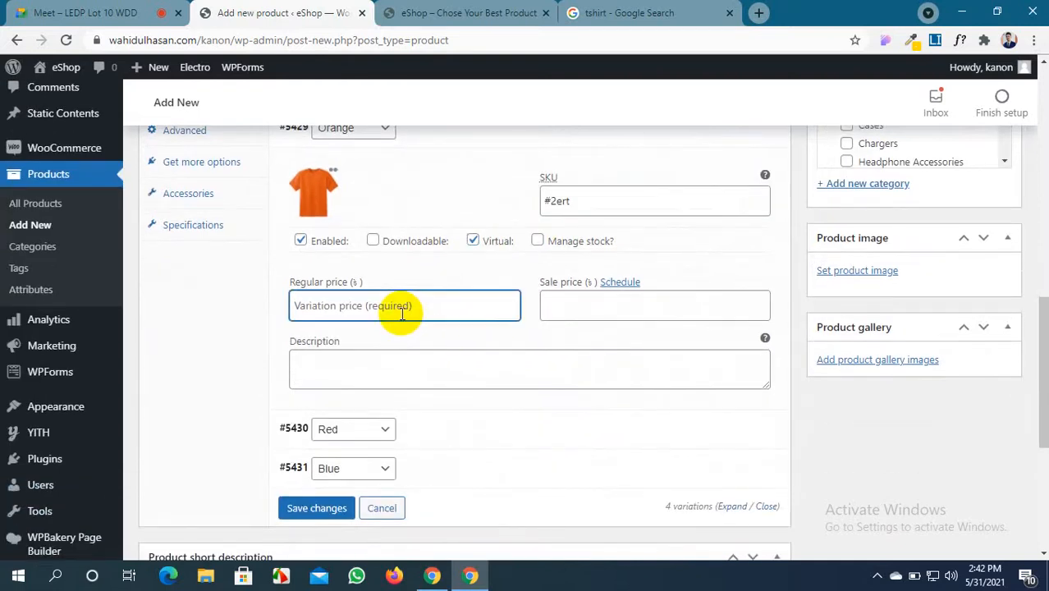
text(500)
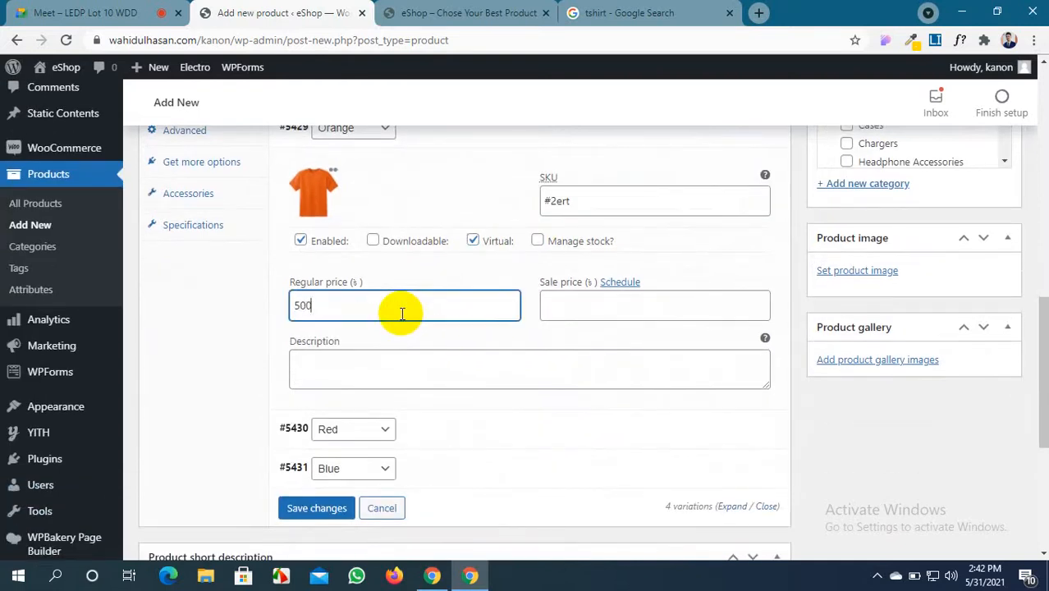
click(556, 304)
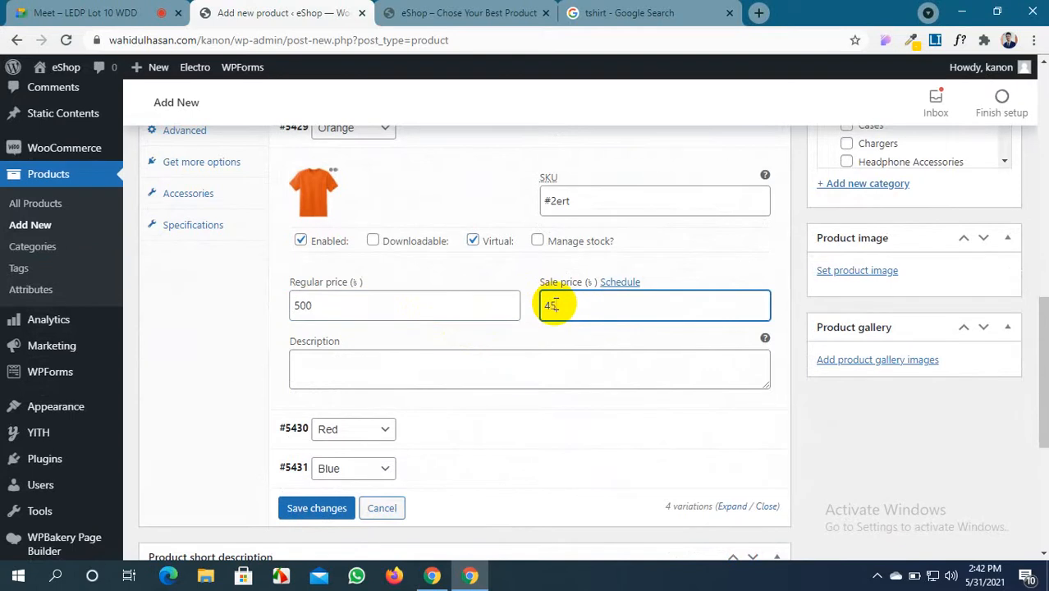
text(450)
Paste placeholder text into the Orange description and enable managed stock of 300
click(521, 365)
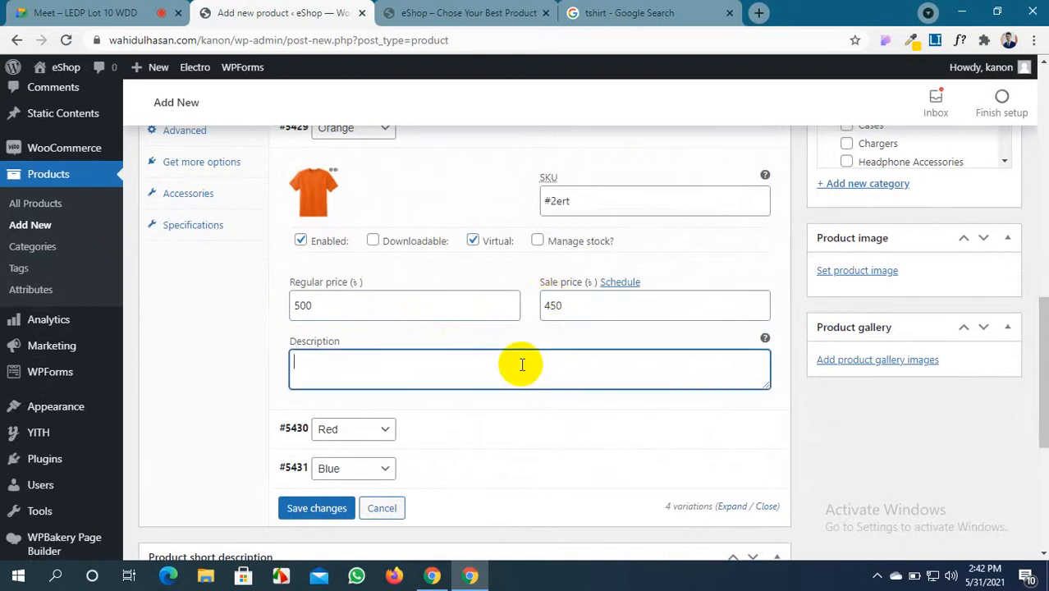
key(ctrl+v)
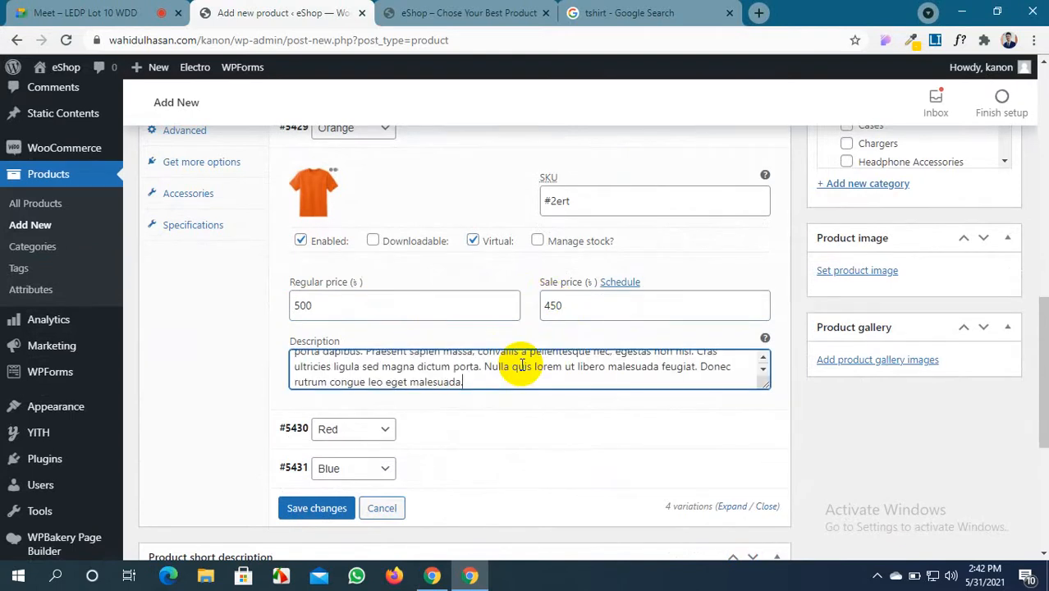
click(538, 240)
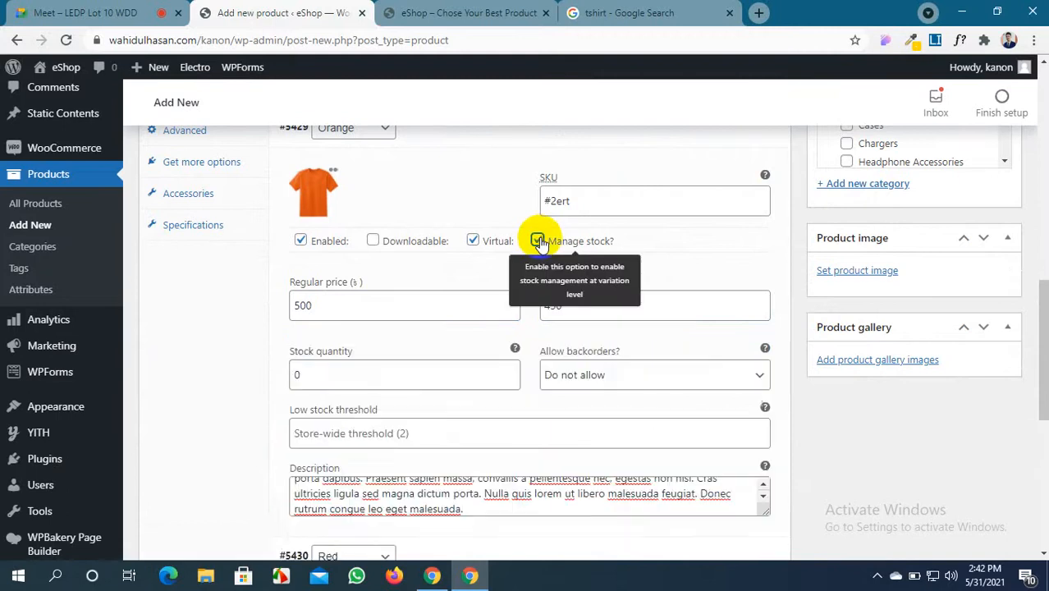
scroll(523, 288, down, 2)
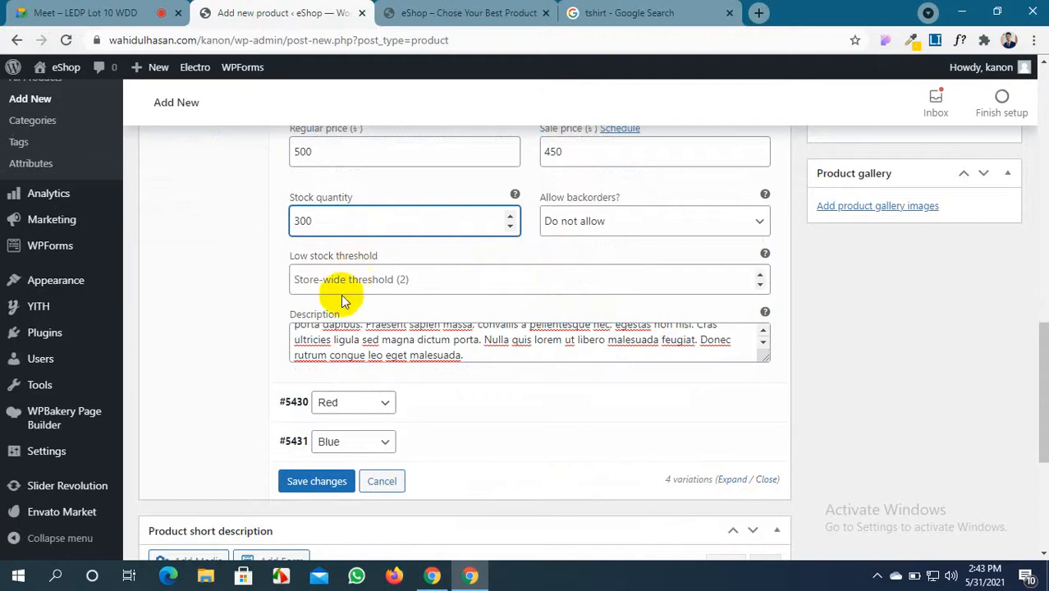
scroll(345, 325, down, 2)
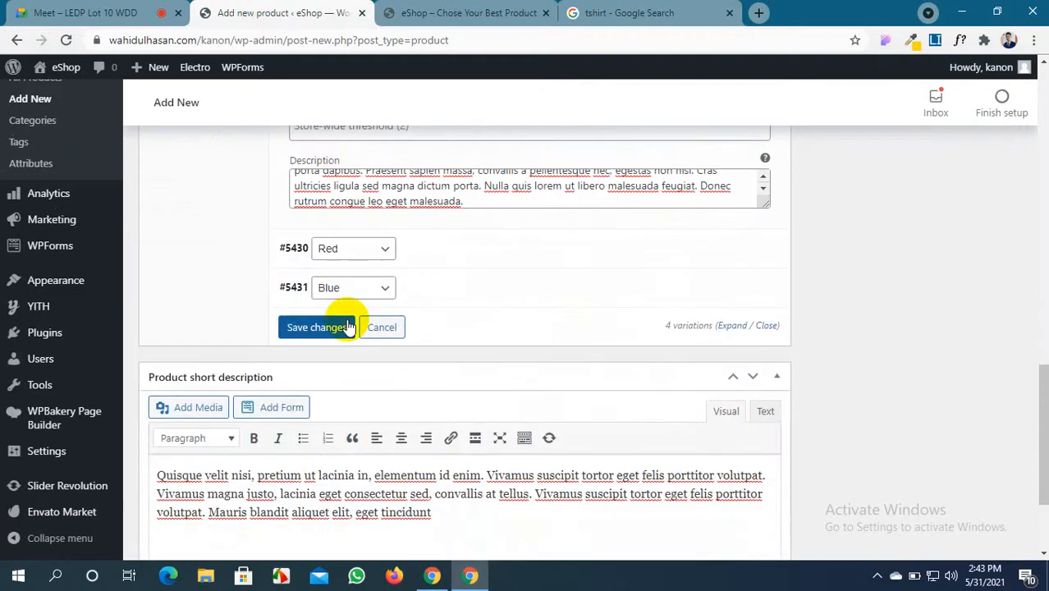
Expand the Red variation and set the red T-shirt as its image
click(480, 258)
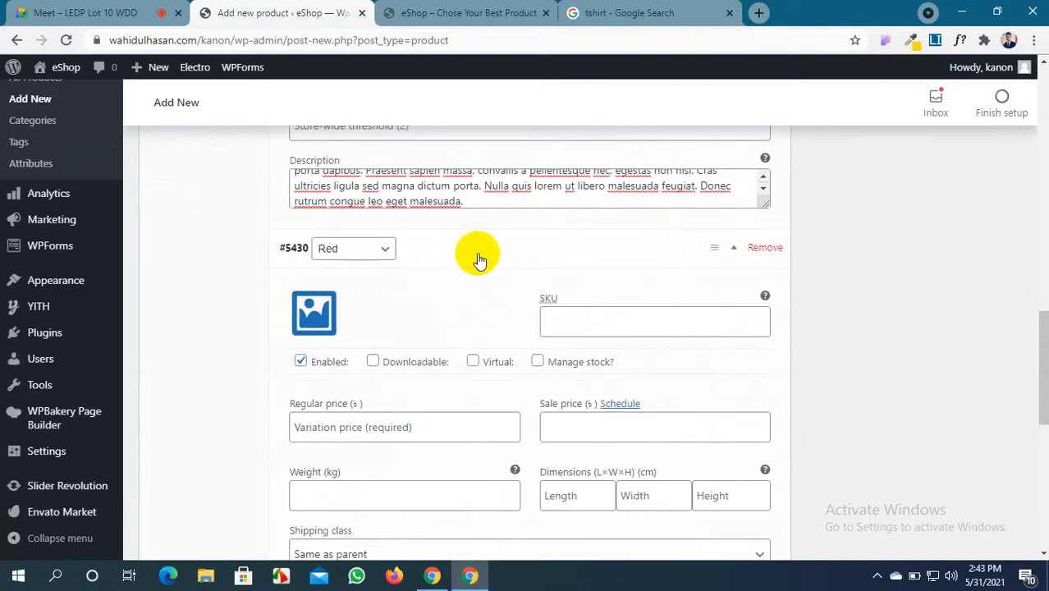
click(313, 318)
click(117, 271)
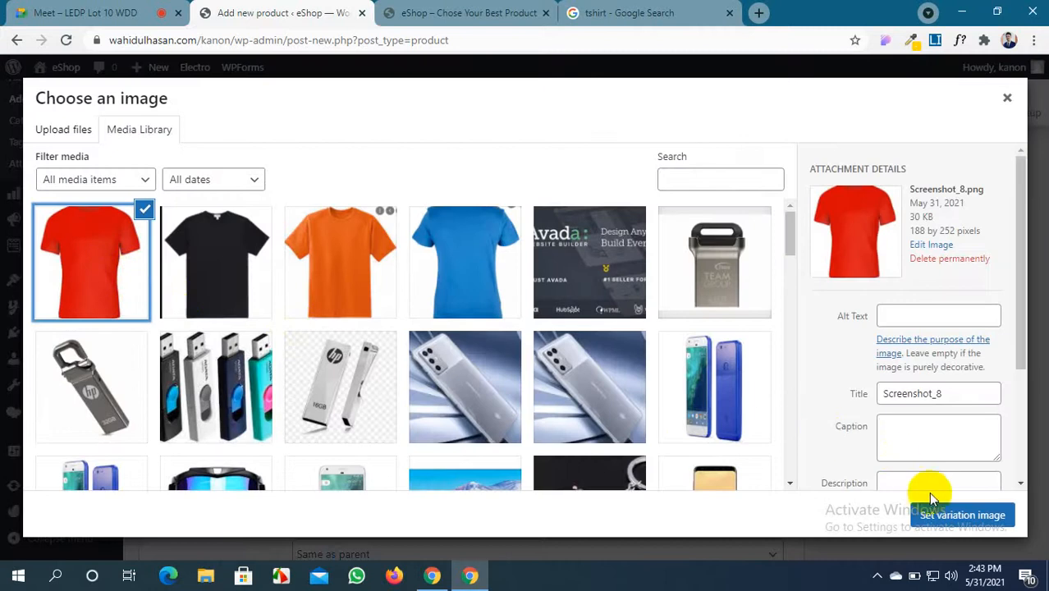
click(972, 516)
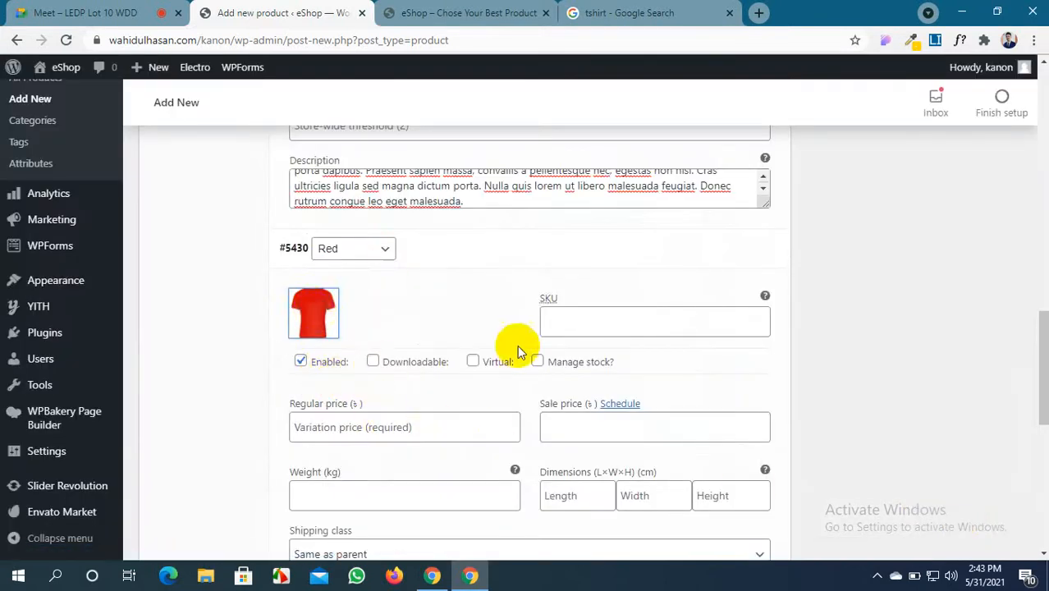
scroll(567, 342, down, 1)
Give the Red variation SKU #87yu, make it virtual, and enable stock management
click(601, 248)
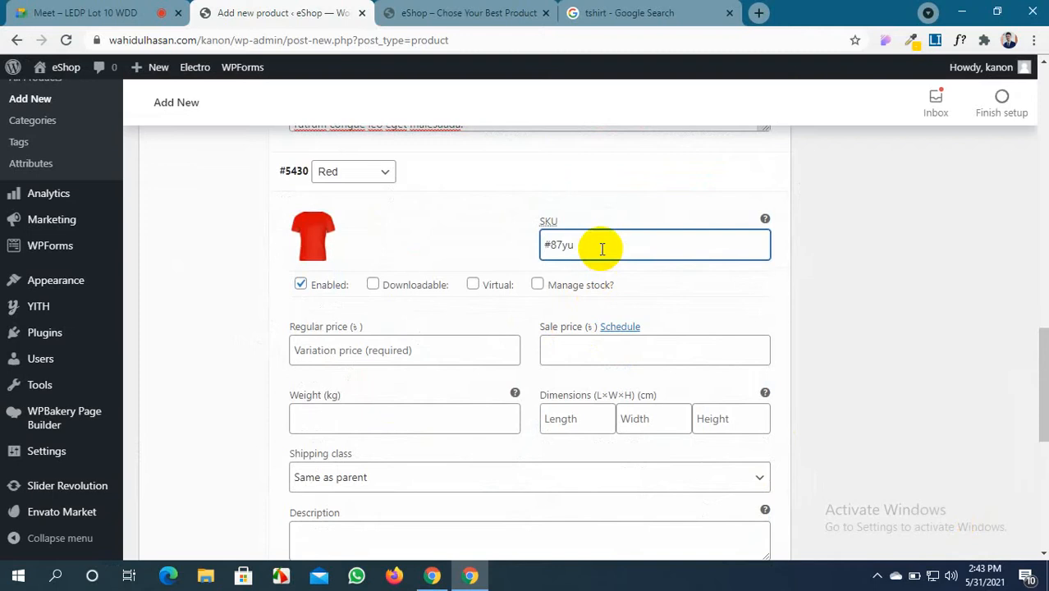
scroll(610, 247, down, 2)
scroll(493, 218, up, 2)
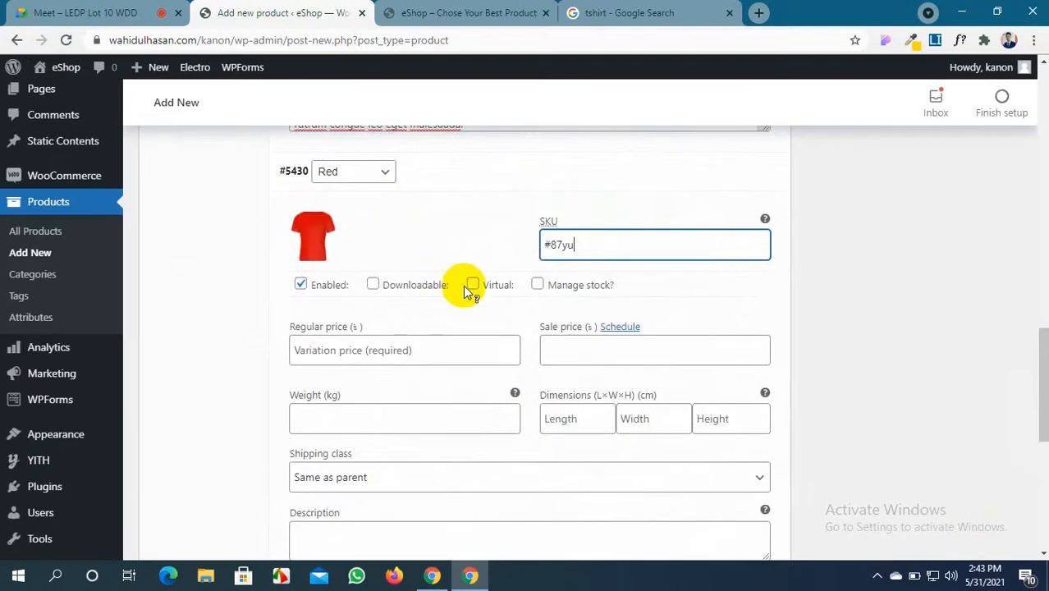
click(473, 285)
click(538, 285)
Set the Red prices to 500 and 470, stock to 400, and paste the description
click(422, 356)
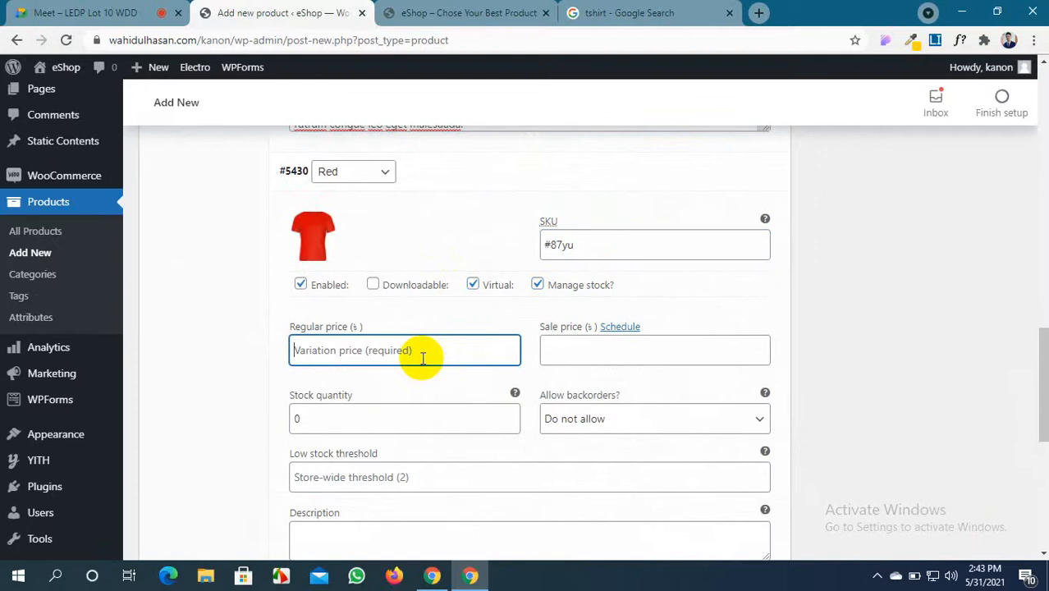
click(586, 349)
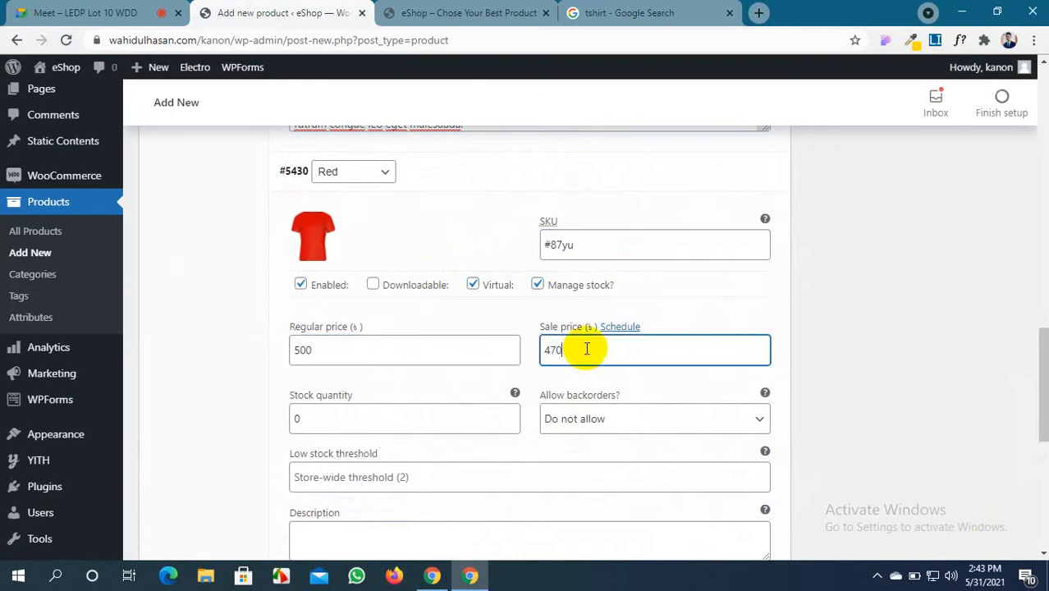
drag(361, 422, 281, 428)
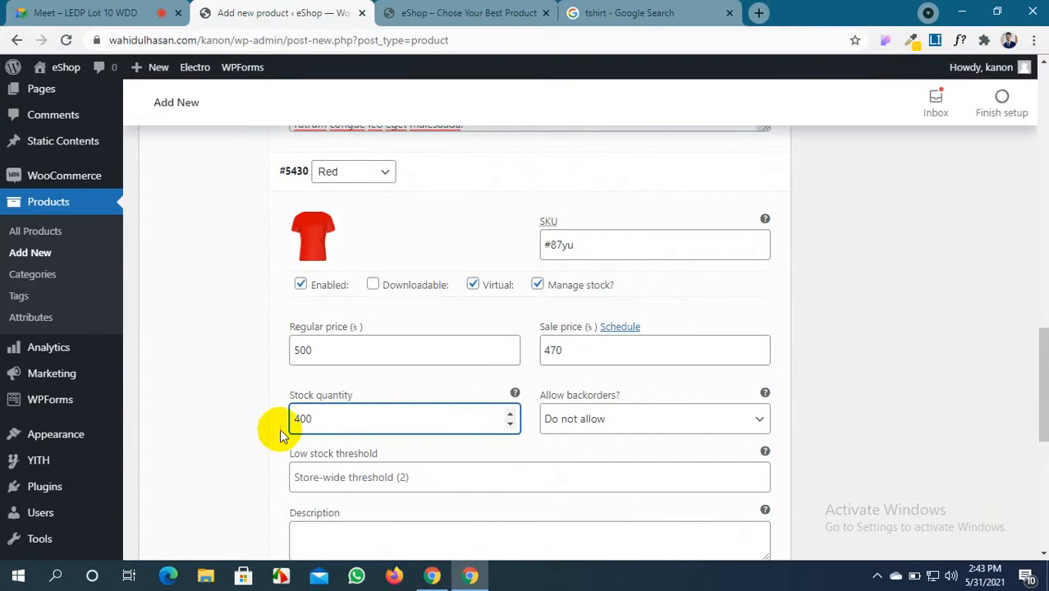
scroll(374, 456, down, 1)
click(377, 471)
key(ctrl+v)
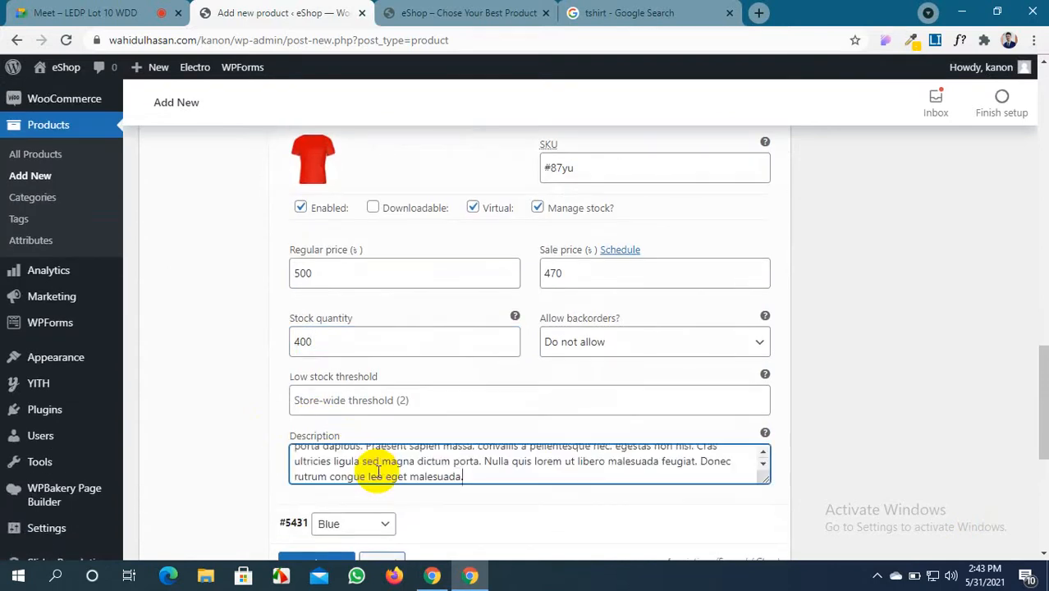
Set the blue T-shirt as the #5431 Blue variation's image, then go to the eShop tab
scroll(451, 487, down, 5)
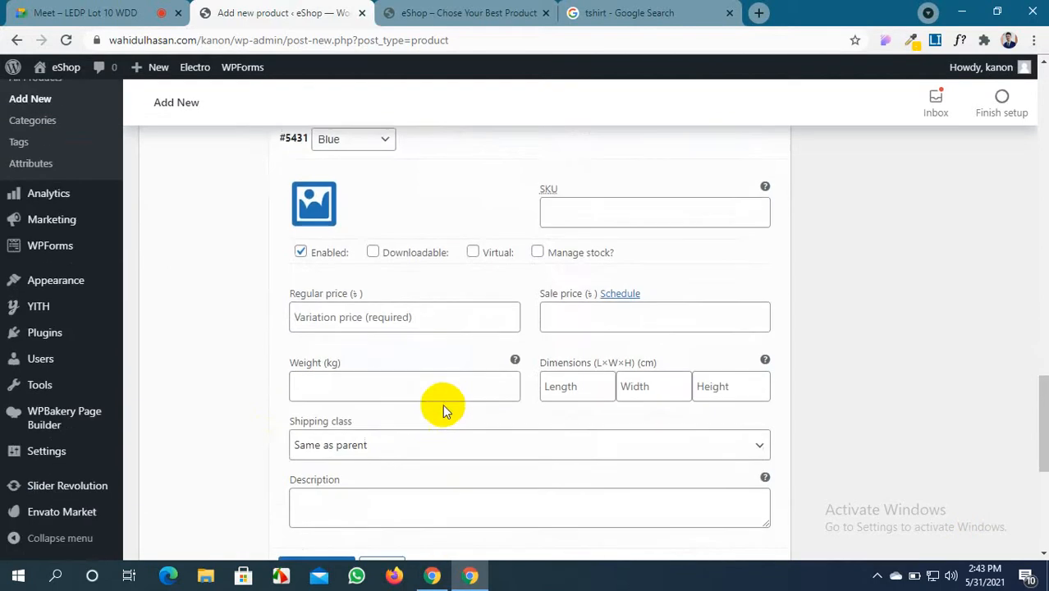
click(320, 209)
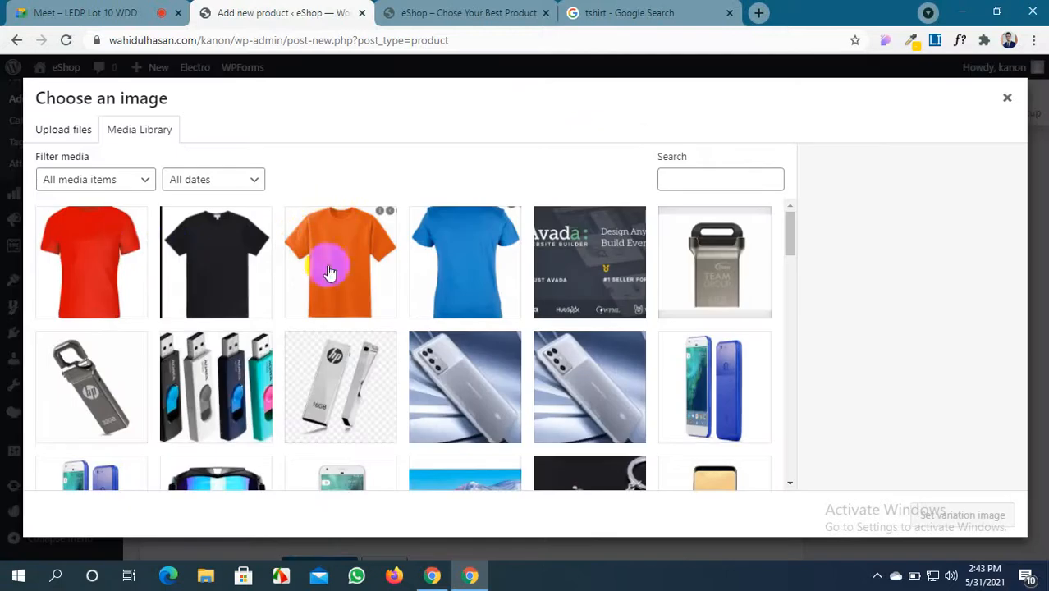
click(501, 273)
click(948, 514)
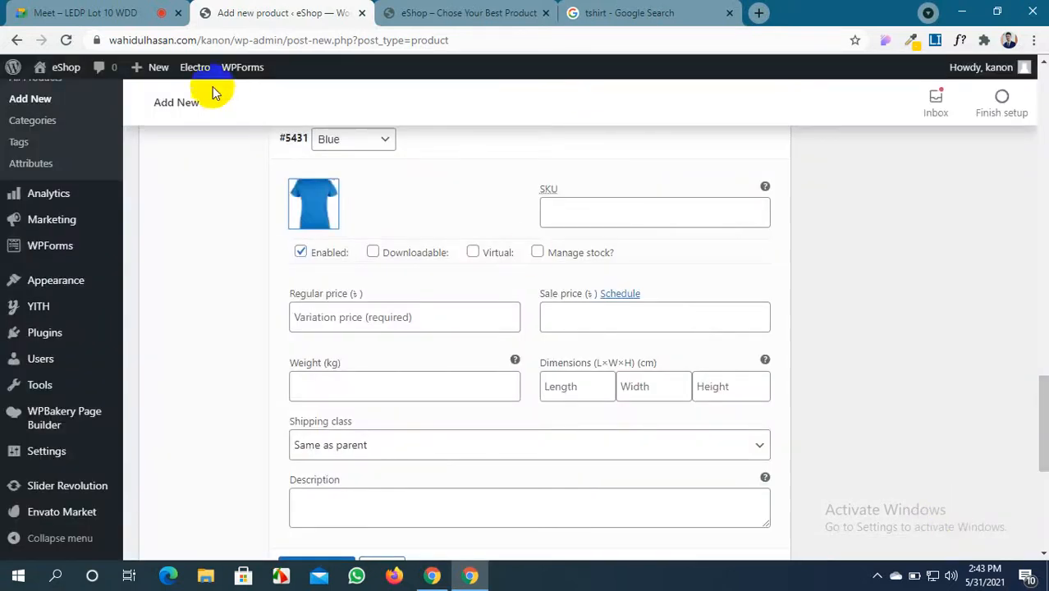
click(441, 14)
Scroll through the eShop homepage product sections, then return to the Add new product tab
scroll(428, 323, down, 3)
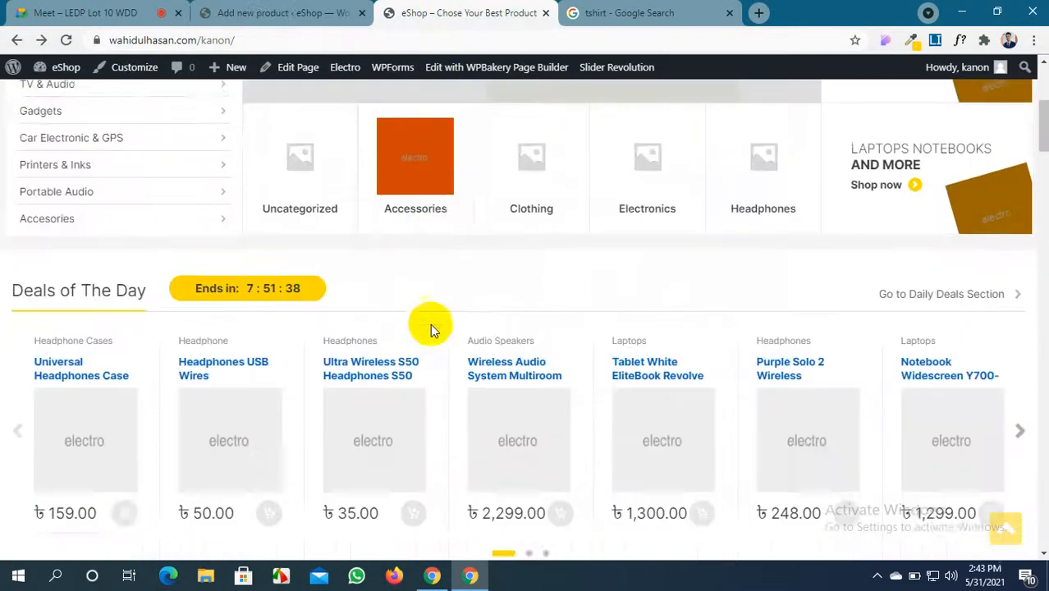
scroll(336, 271, down, 5)
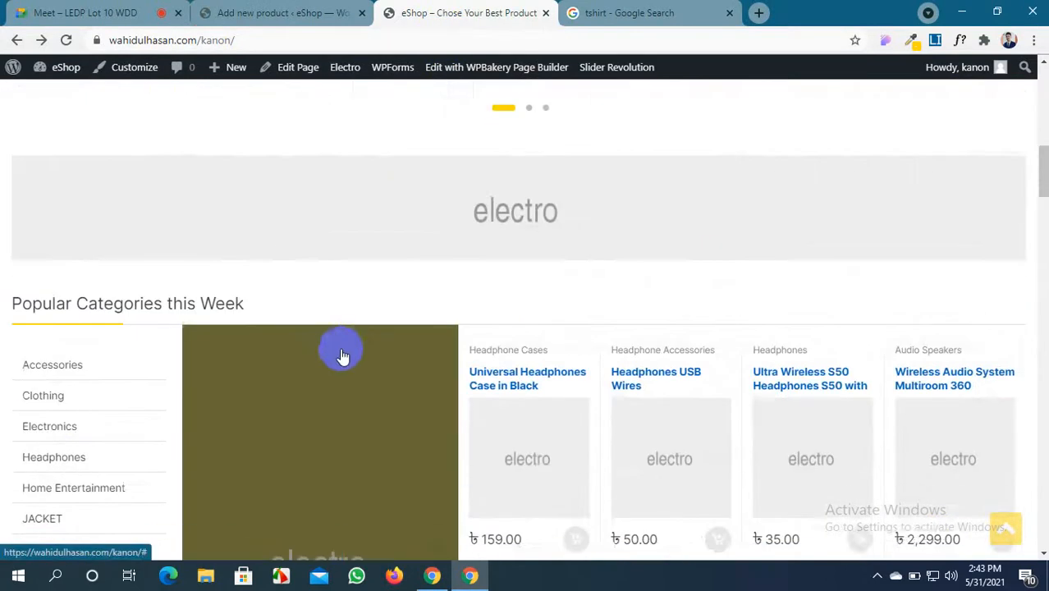
scroll(757, 223, down, 10)
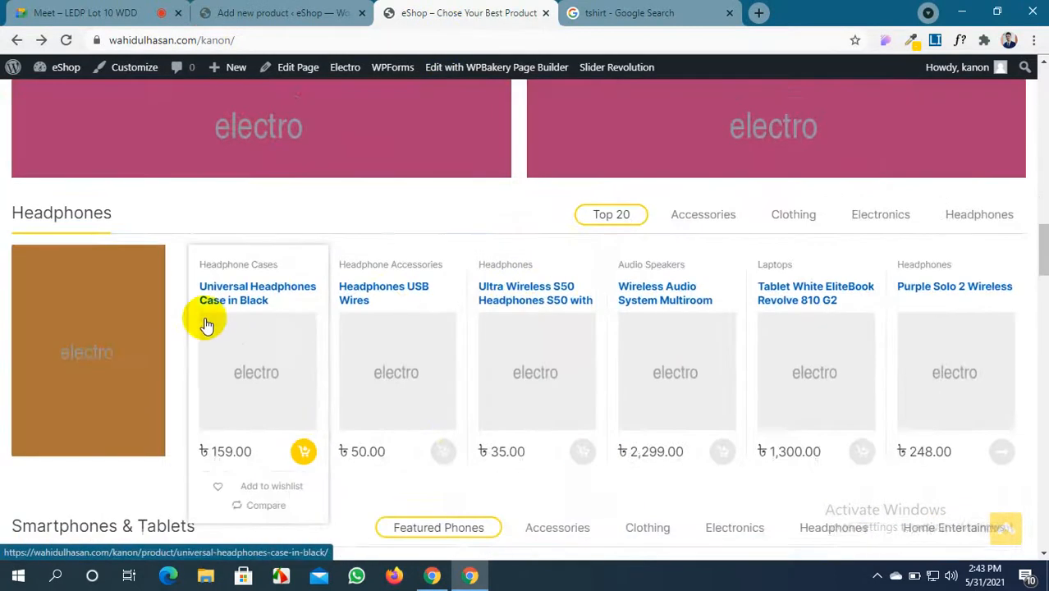
scroll(1034, 310, up, 2)
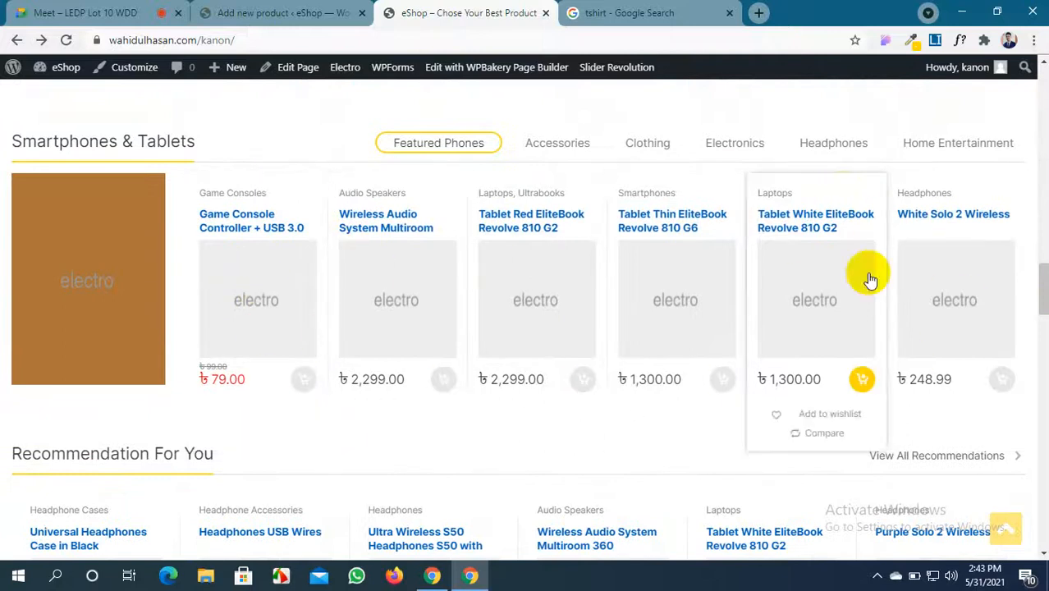
scroll(588, 297, down, 4)
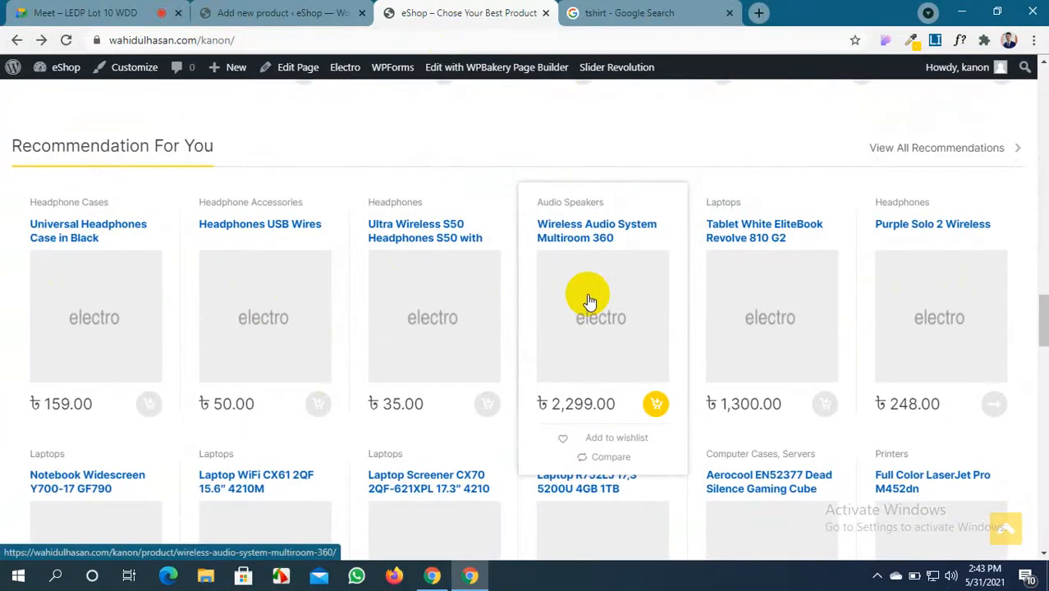
click(275, 12)
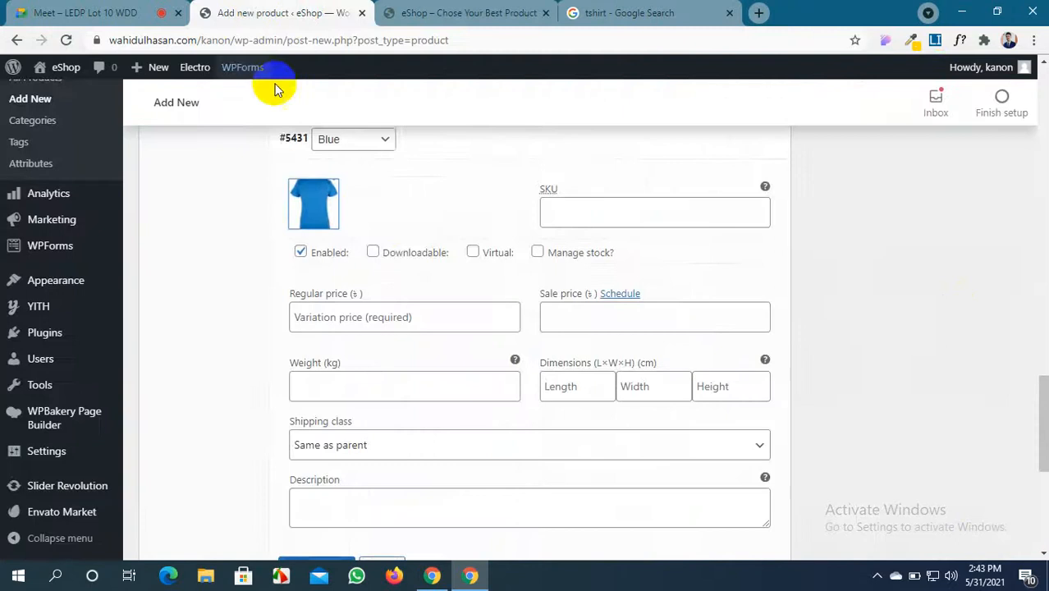
Give the Blue variation SKU #43567, make it virtual, and enable stock management
scroll(397, 267, up, 2)
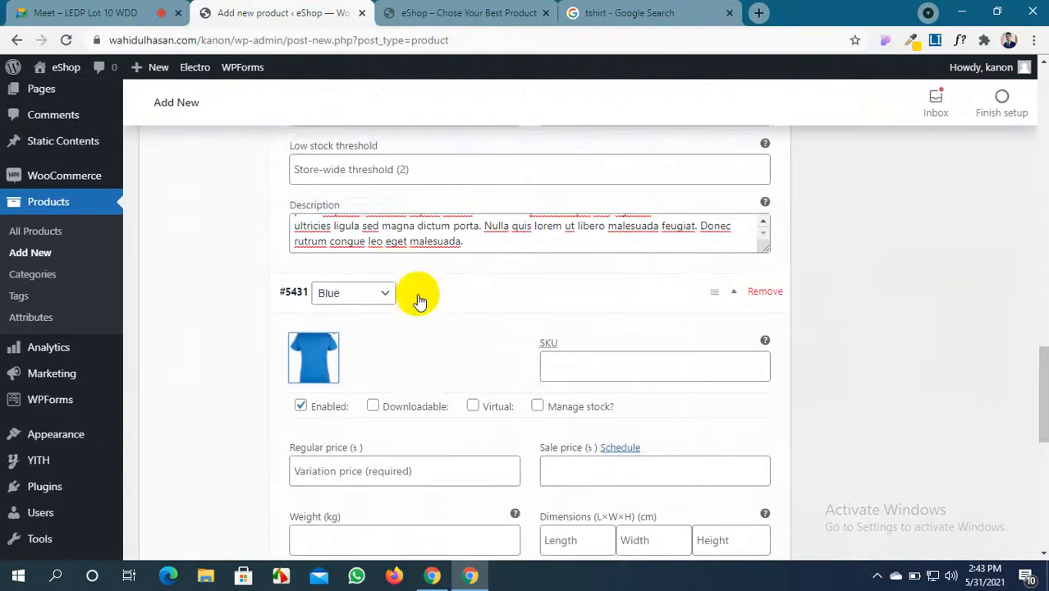
scroll(417, 297, down, 1)
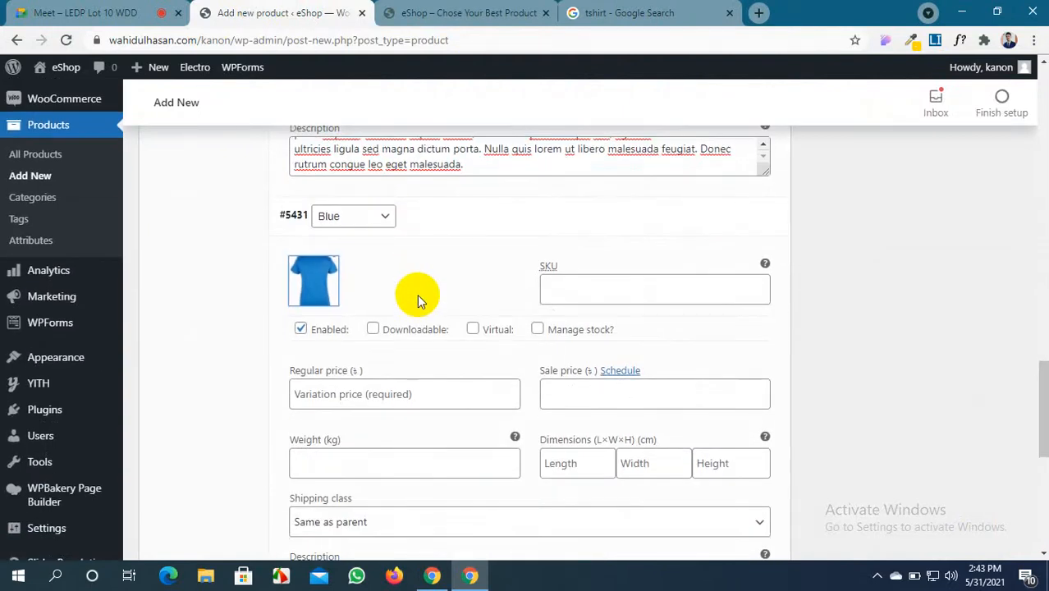
click(682, 289)
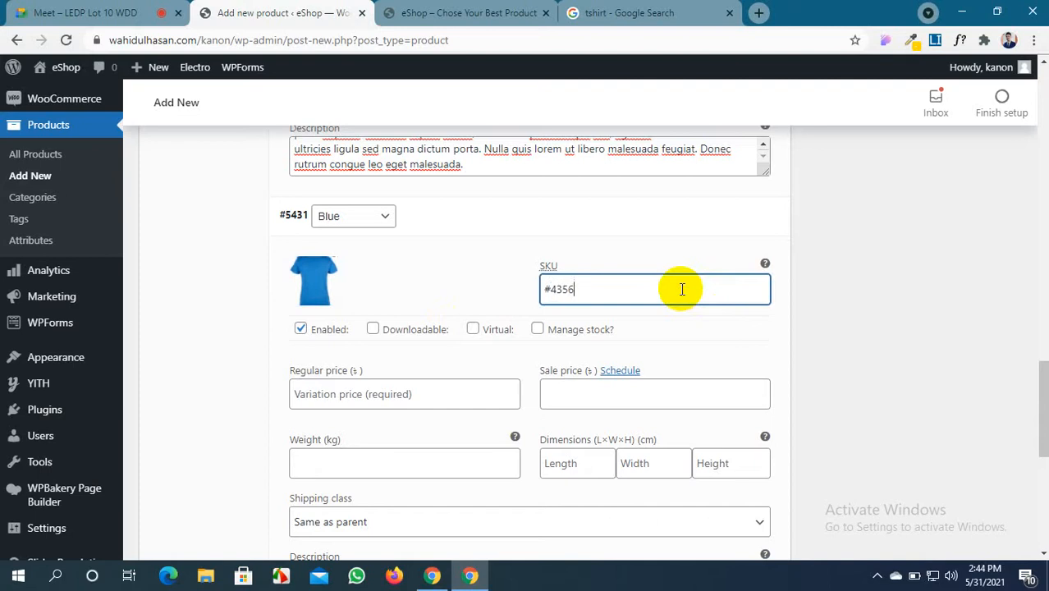
text(#43567)
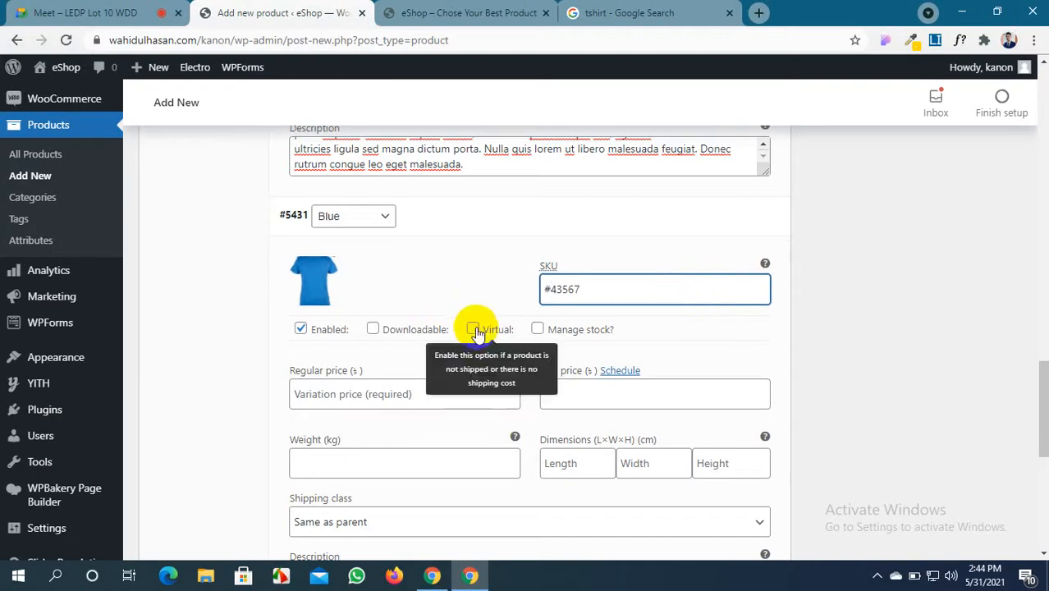
click(472, 329)
click(537, 328)
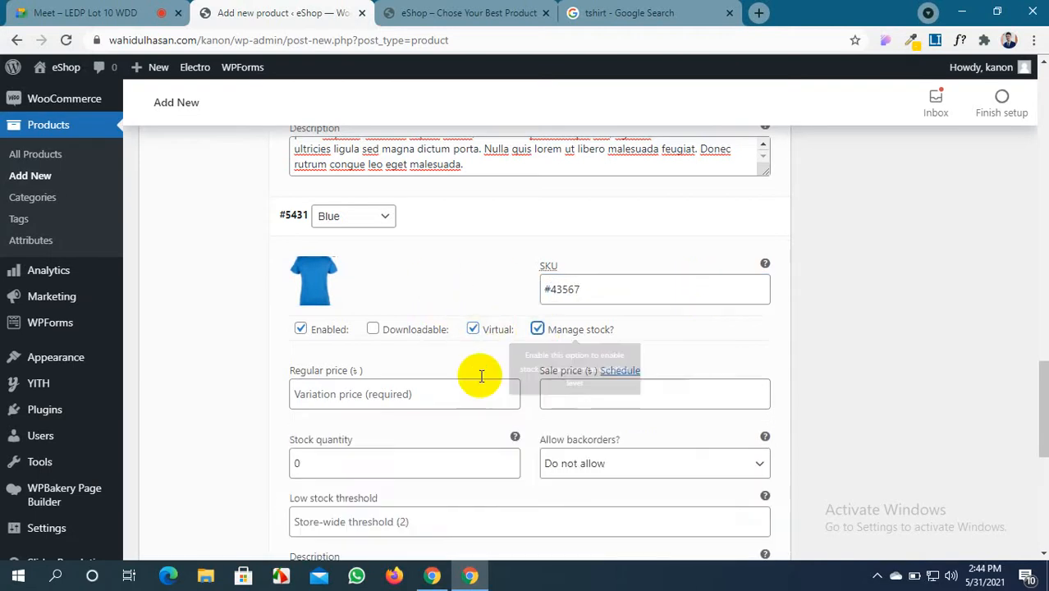
Set Blue prices to 500 and 480, stock to 300, and paste the placeholder description
click(392, 390)
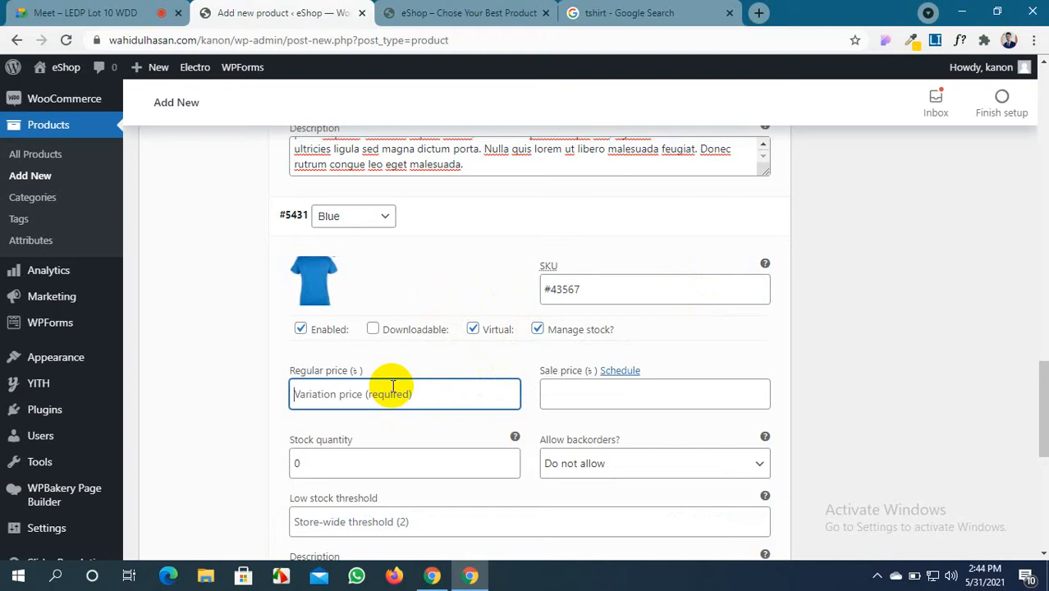
click(582, 391)
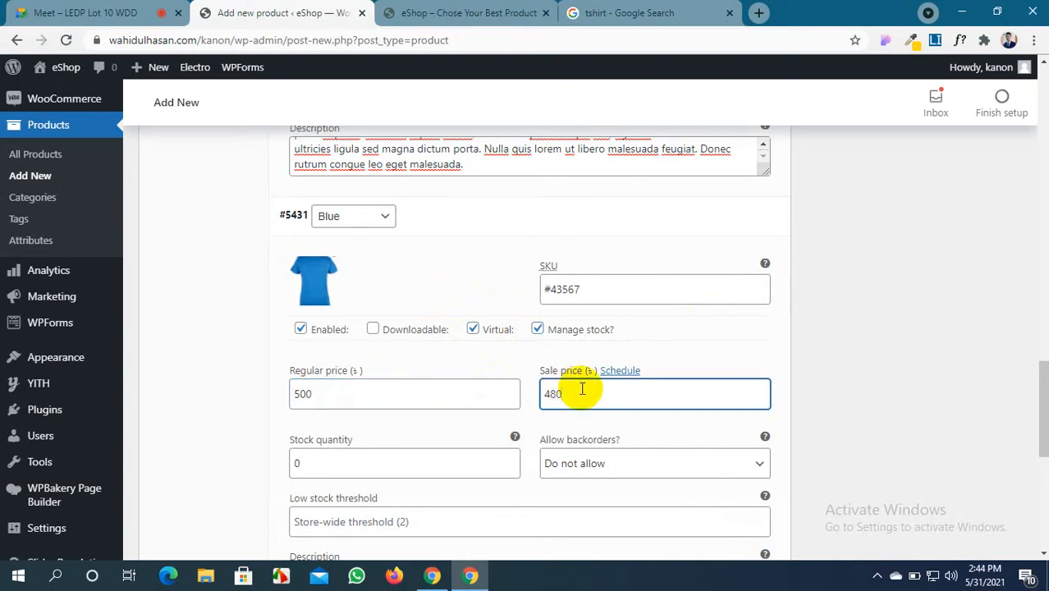
scroll(421, 422, down, 2)
drag(294, 308, 281, 316)
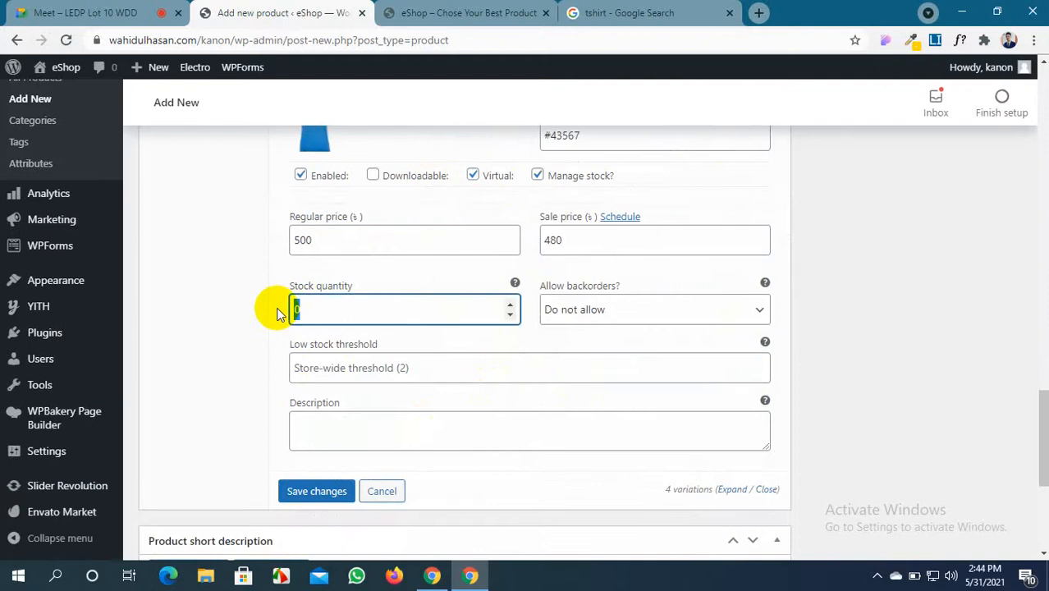
text(300)
click(343, 422)
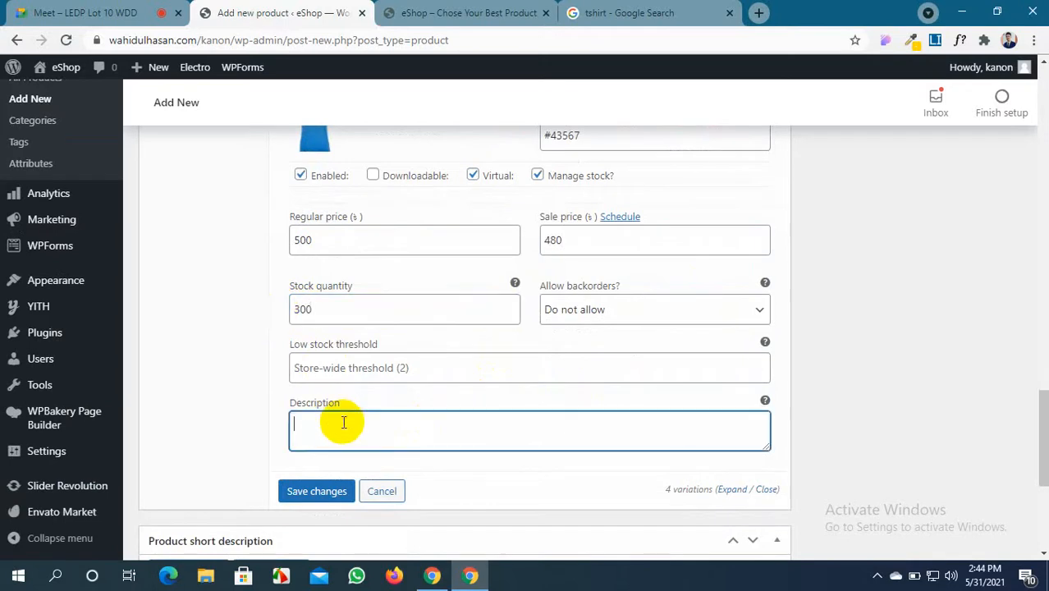
key(ctrl+v)
scroll(343, 421, up, 3)
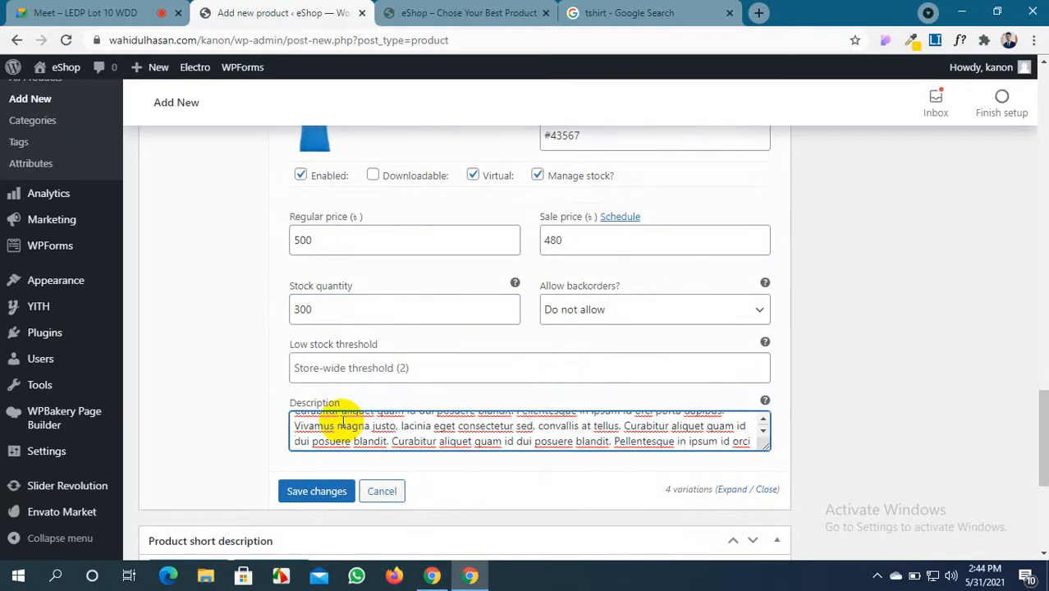
scroll(343, 421, down, 3)
scroll(320, 486, down, 2)
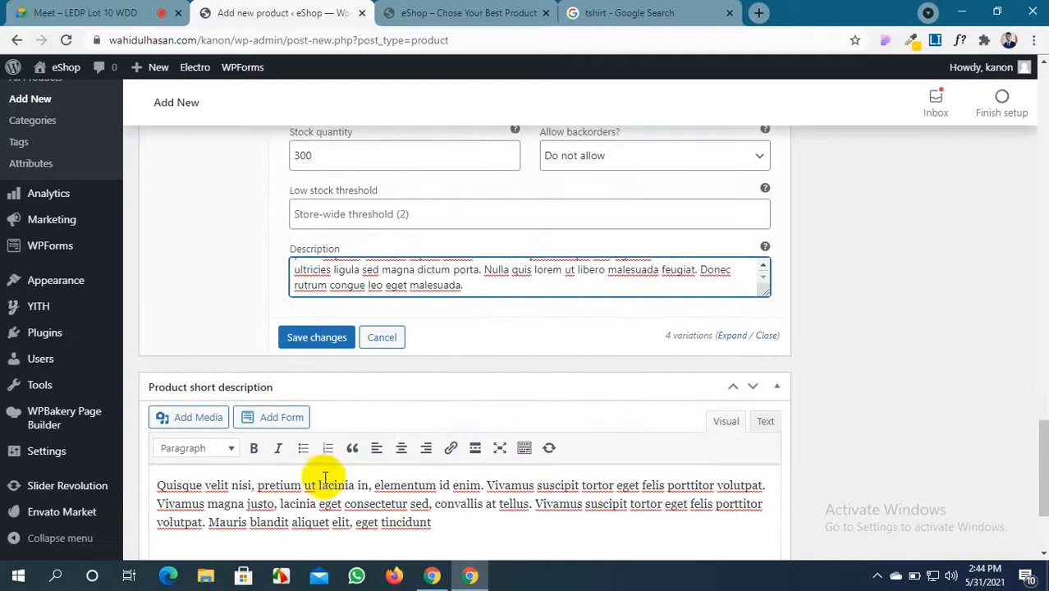
Save the changes to all four colour variations
click(319, 336)
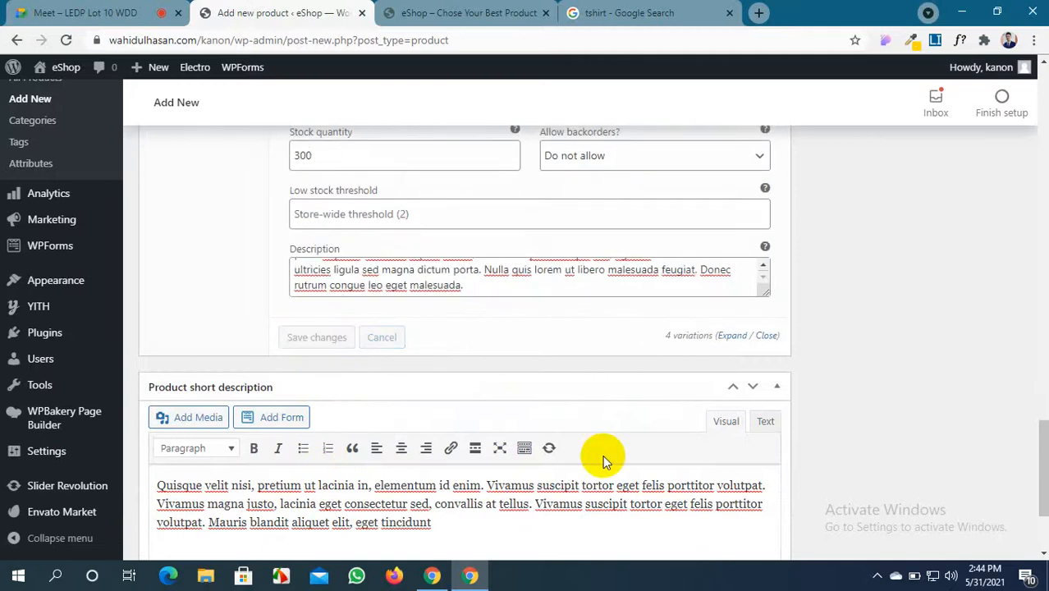
scroll(604, 456, up, 5)
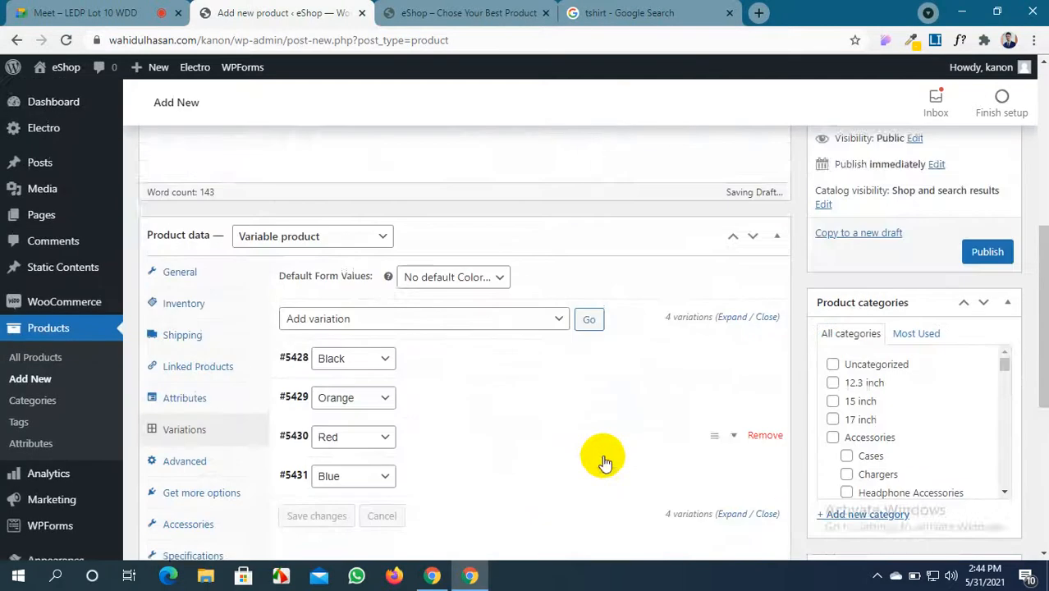
scroll(583, 453, down, 3)
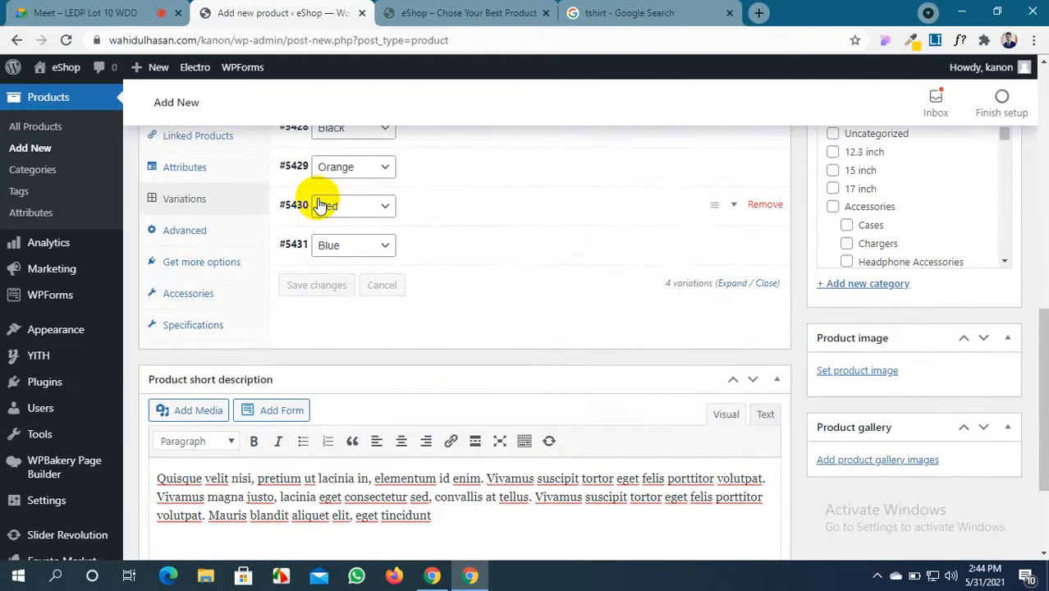
Check the Menu order setting under Advanced, then open the product image media library
click(246, 229)
scroll(417, 325, up, 2)
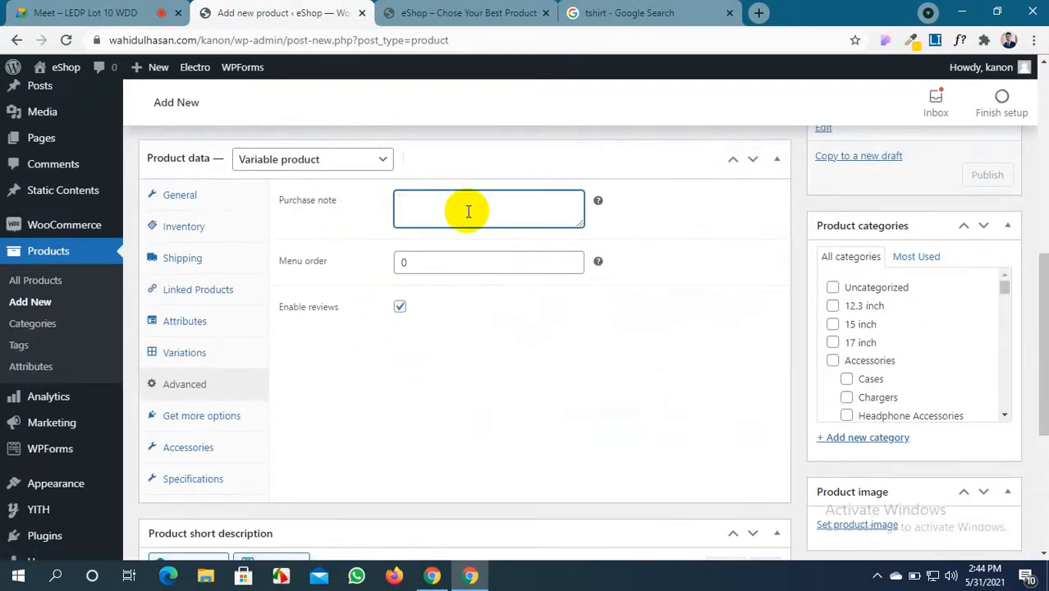
click(473, 257)
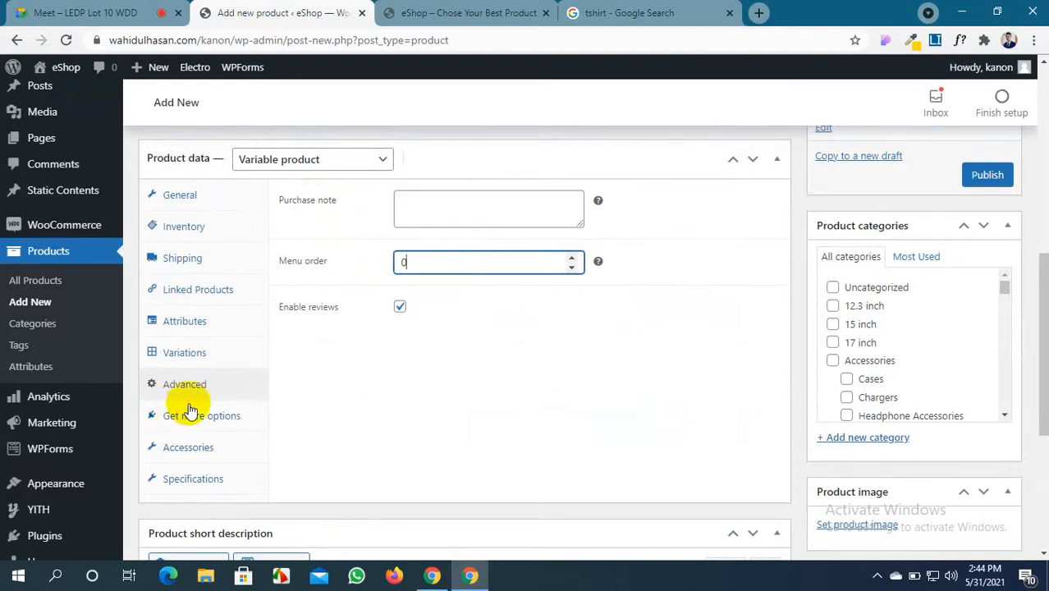
scroll(668, 281, up, 1)
scroll(662, 287, down, 4)
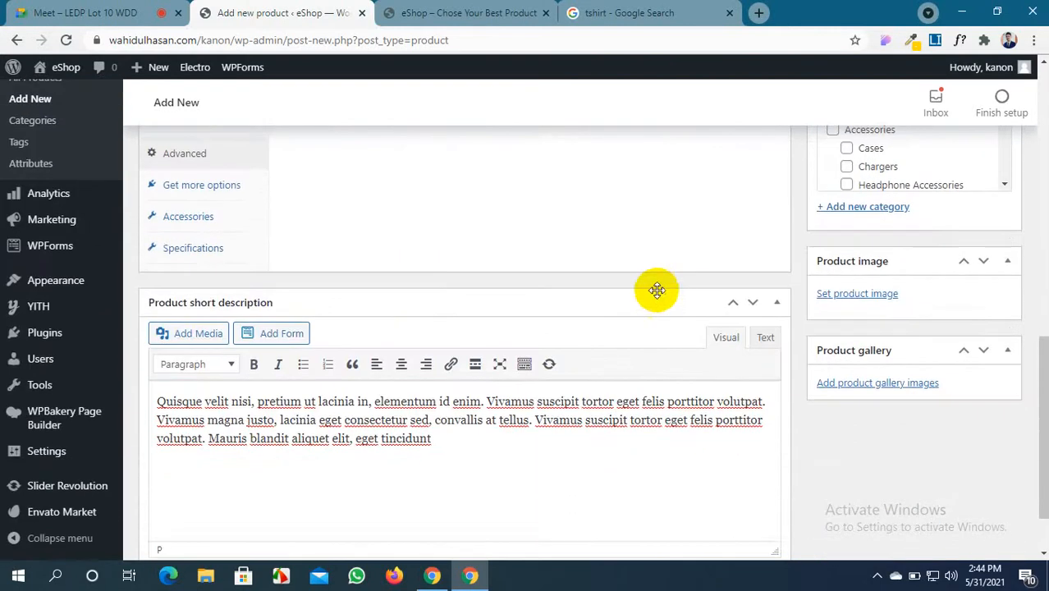
click(857, 294)
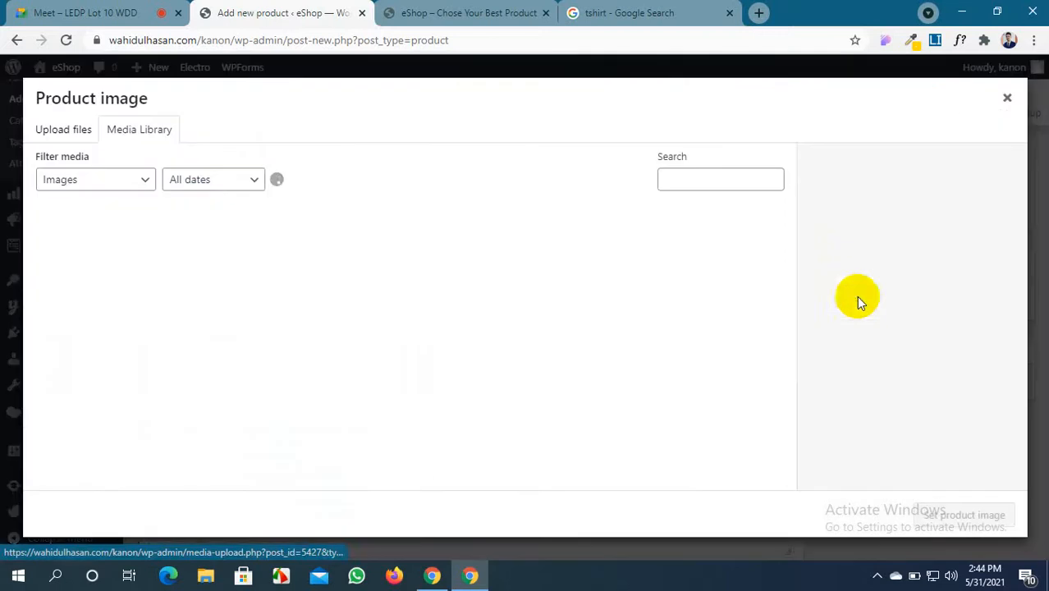
Open the Unsplash photo of folded coloured shirts from the Google Images t-shirt results
click(657, 12)
scroll(529, 291, down, 4)
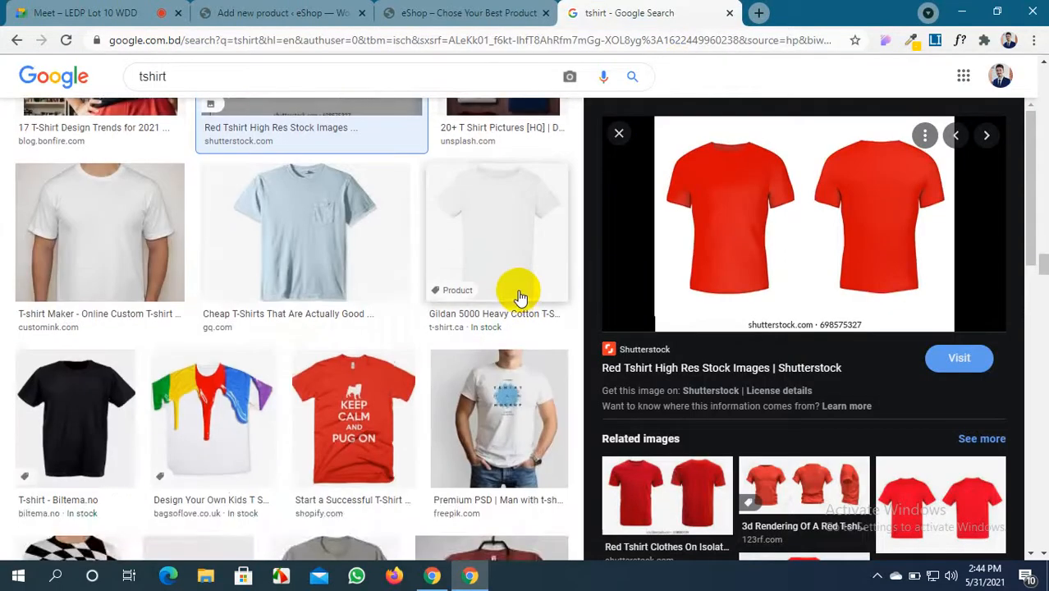
scroll(516, 291, up, 3)
click(512, 292)
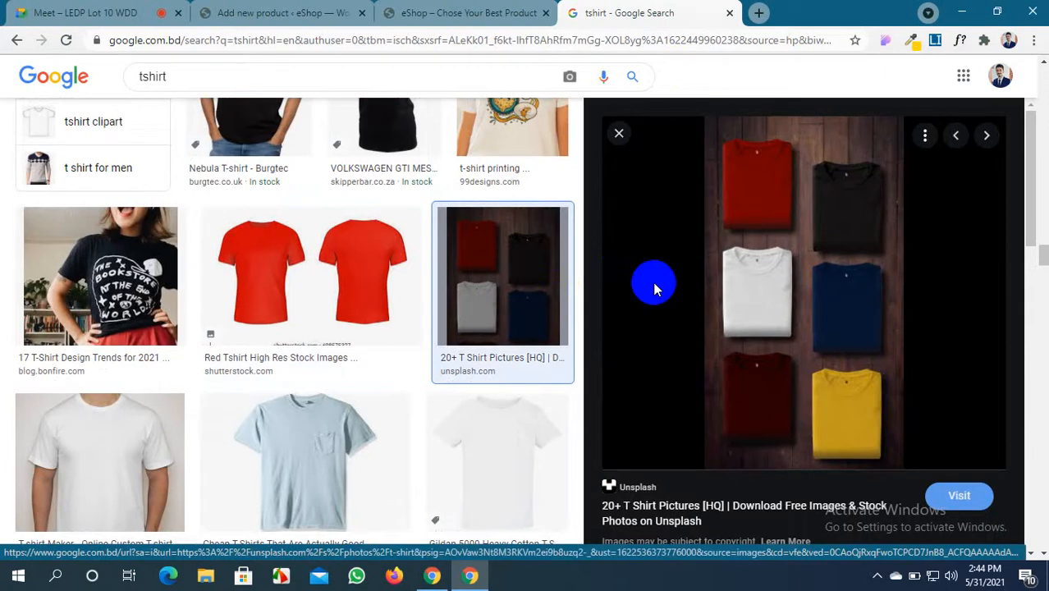
Capture the folded-shirts photo with Lightshot and save it as Screenshot_9
key(Print)
drag(695, 124, 903, 470)
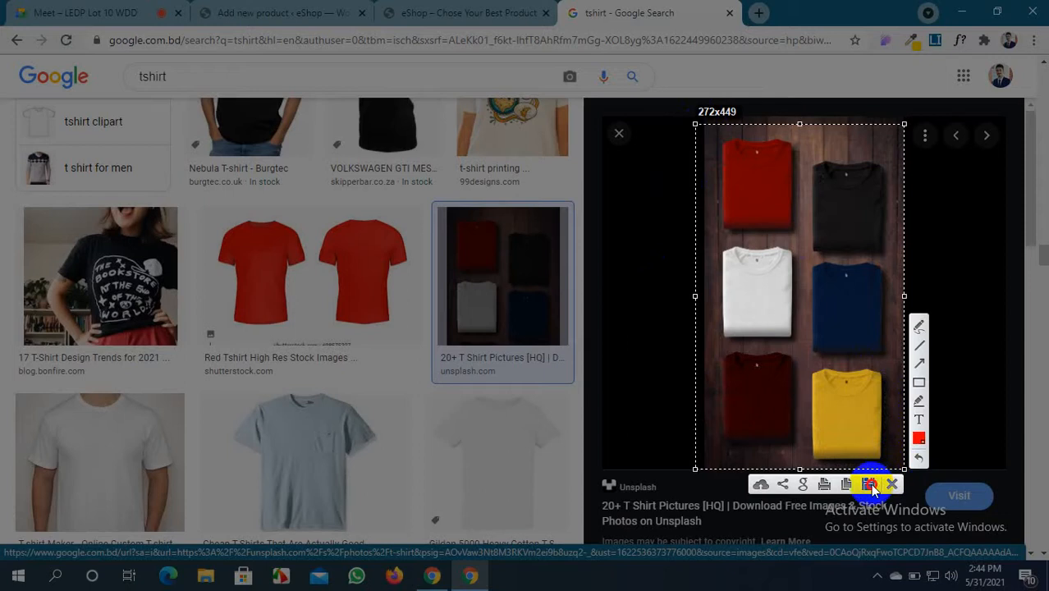
click(870, 484)
click(422, 288)
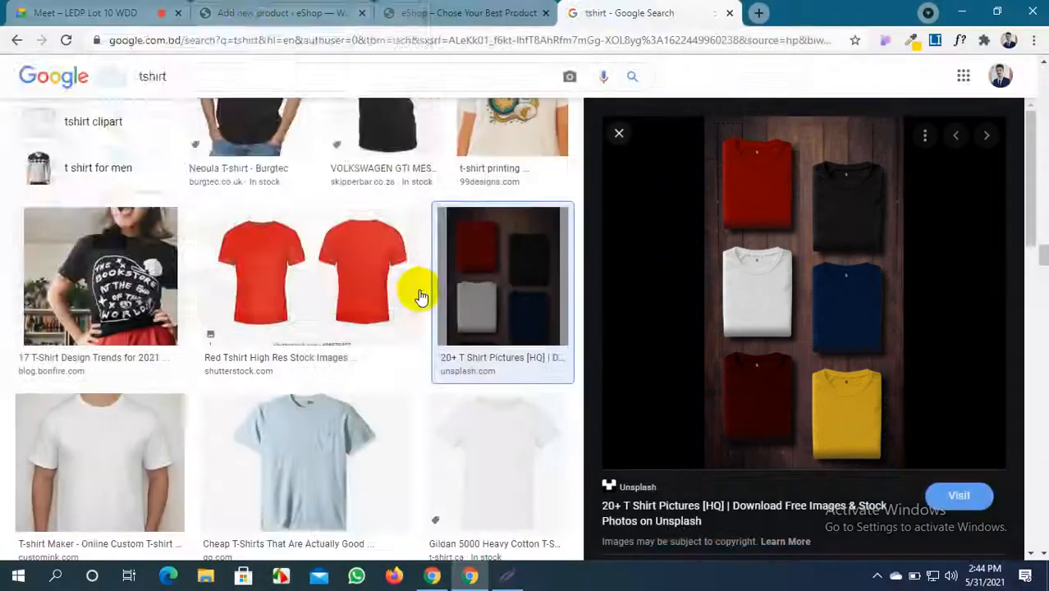
click(251, 11)
click(70, 131)
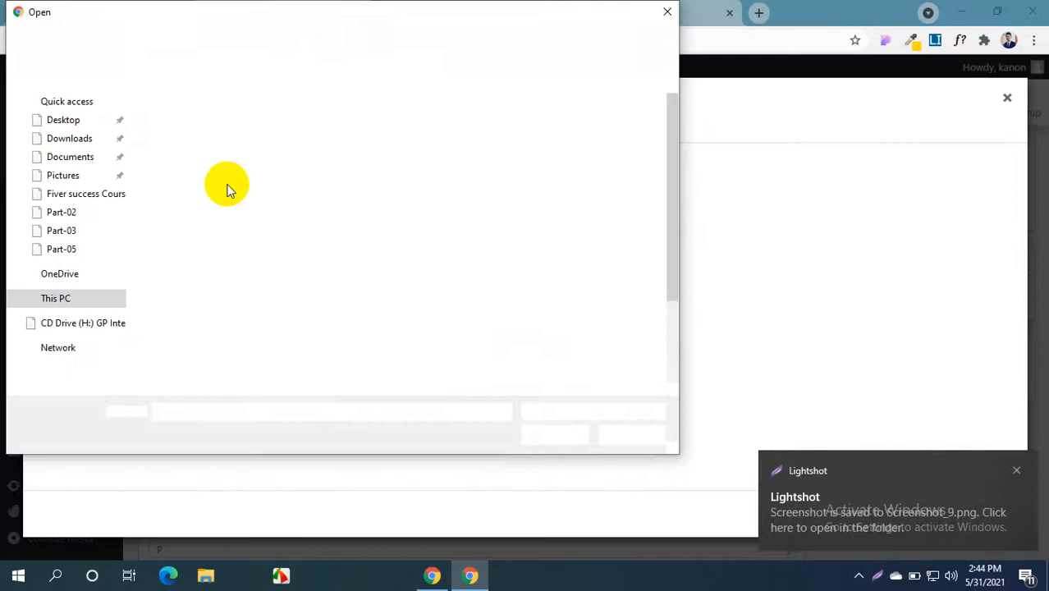
Upload Screenshot_9 and set it as the product image
scroll(373, 256, down, 2)
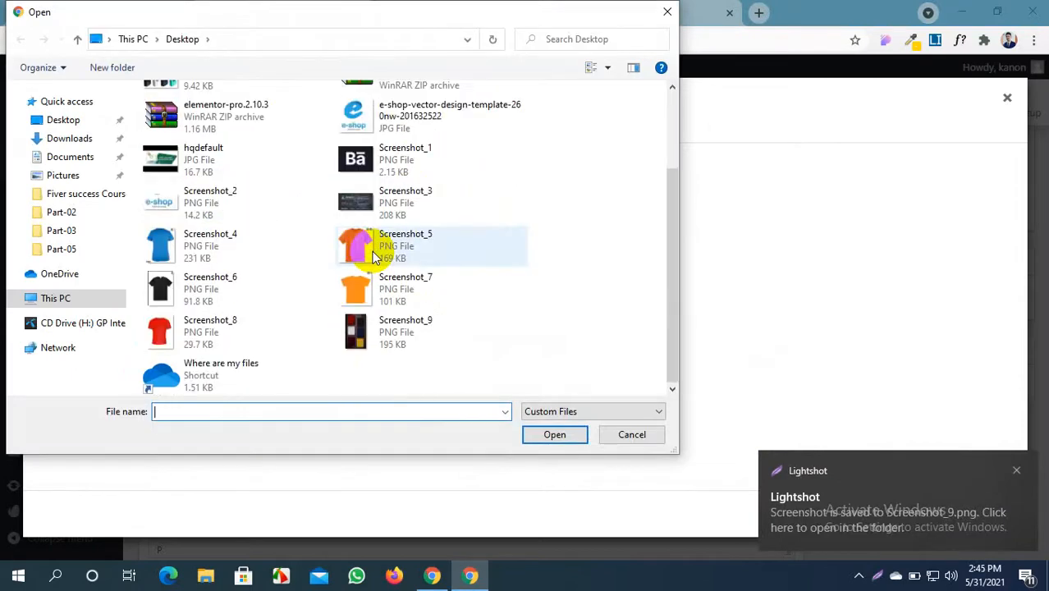
click(390, 328)
click(568, 439)
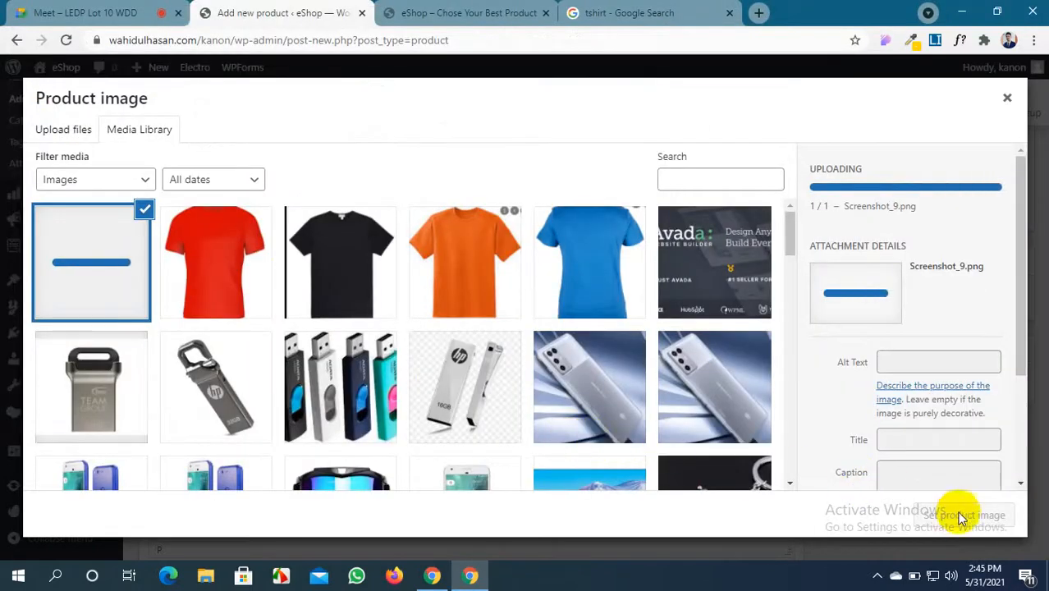
click(957, 517)
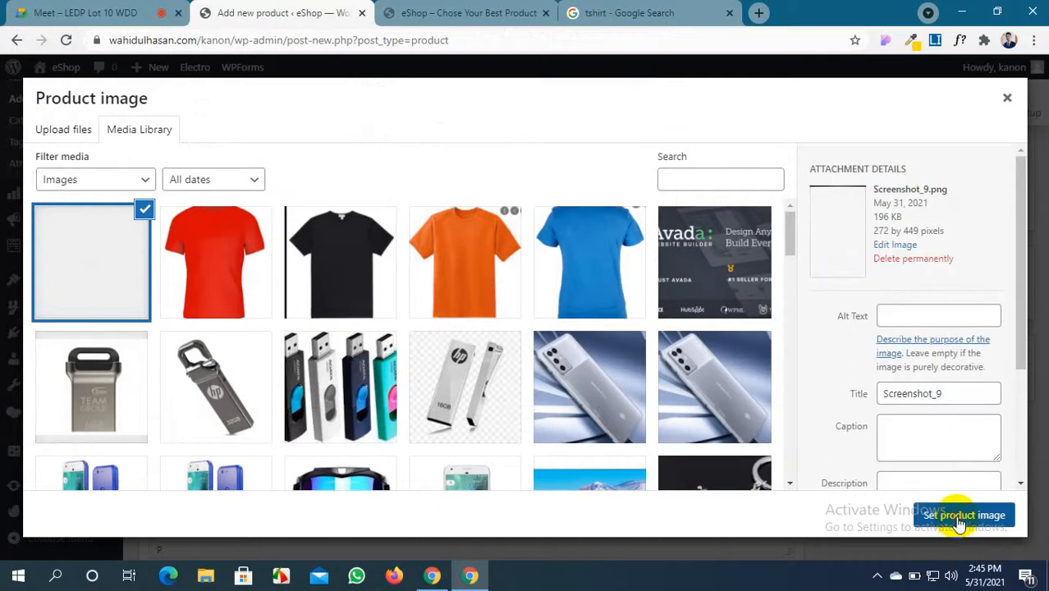
Add the red, black, orange and blue shirt images to the product gallery
scroll(837, 340, down, 1)
scroll(872, 452, down, 1)
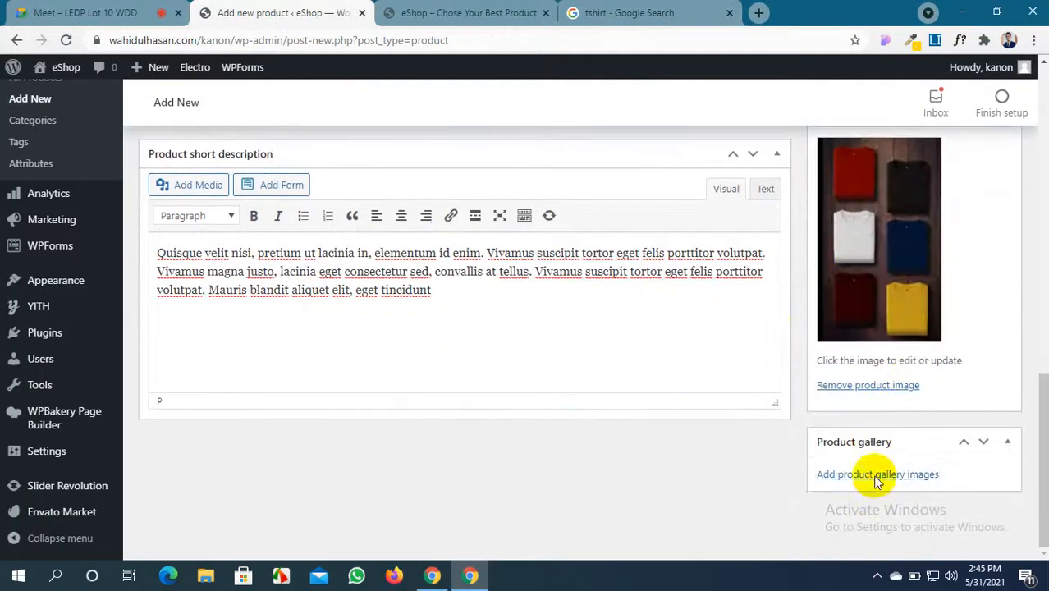
click(875, 476)
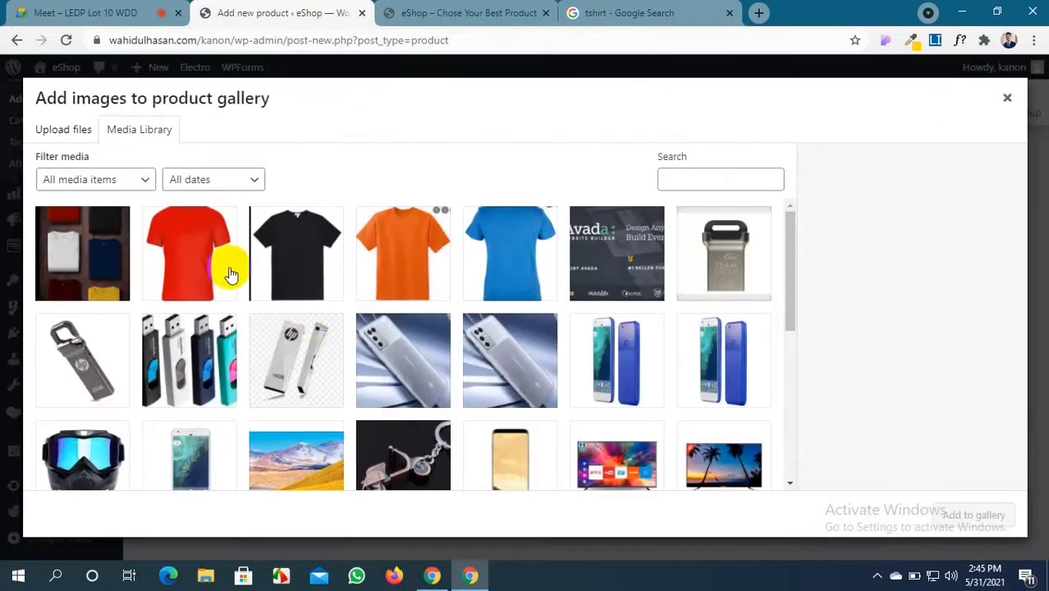
click(219, 269)
click(337, 267)
click(365, 264)
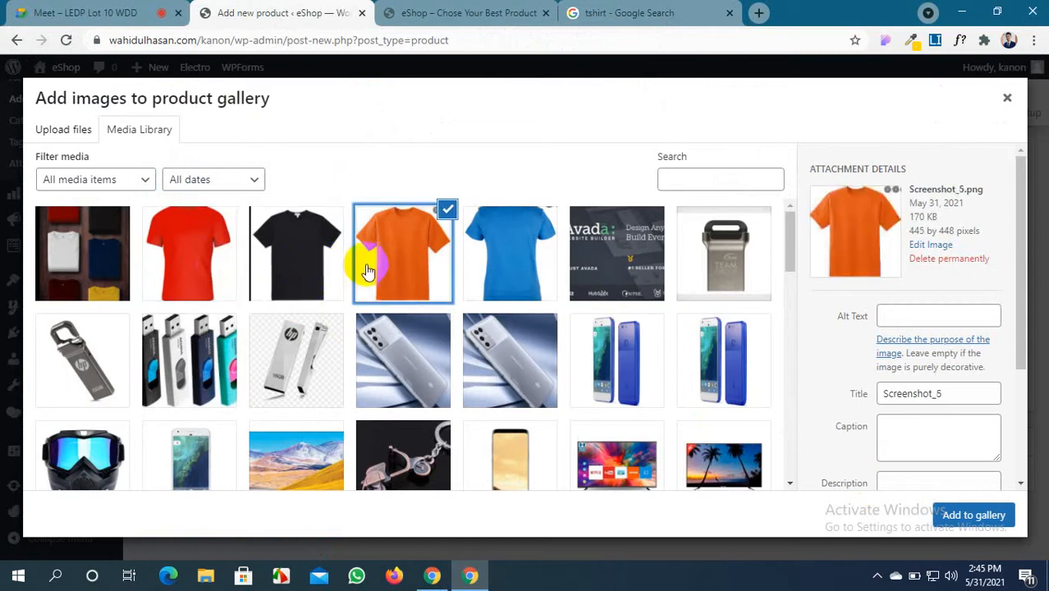
click(183, 269)
click(279, 261)
click(495, 261)
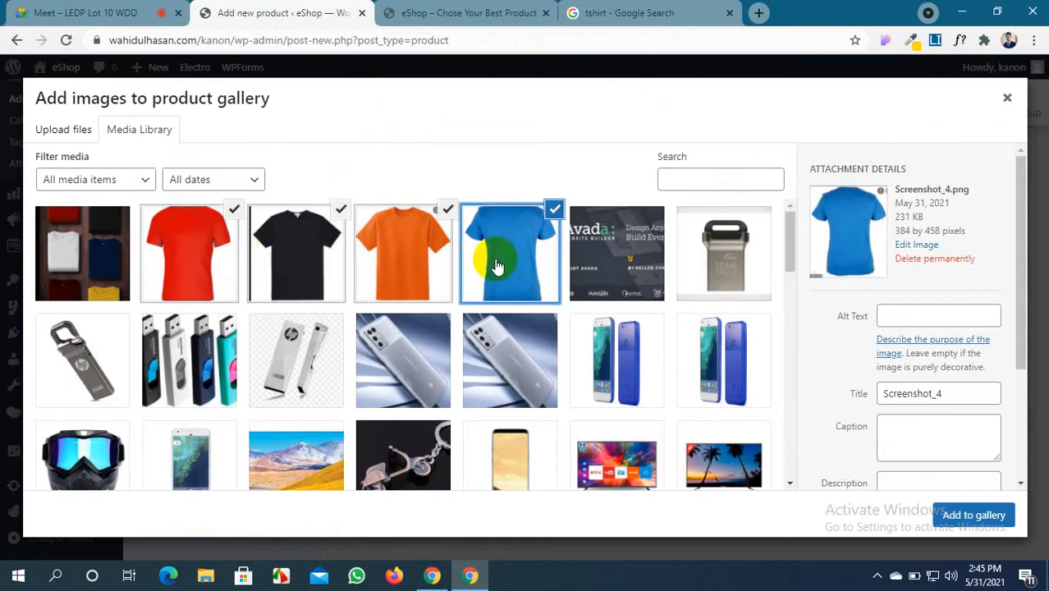
click(968, 514)
scroll(686, 463, down, 2)
scroll(680, 453, up, 15)
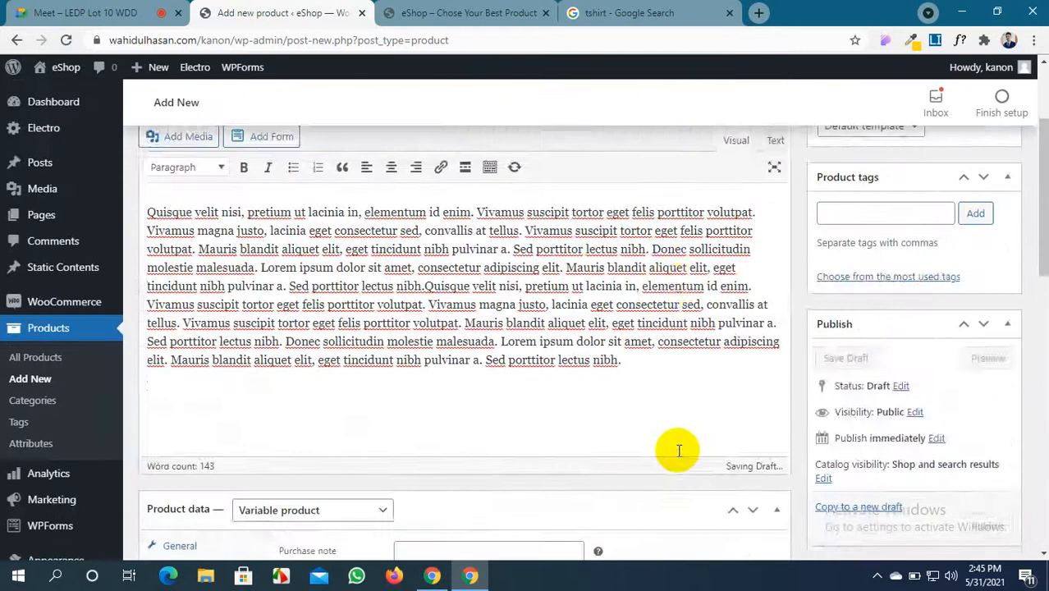
scroll(679, 453, down, 10)
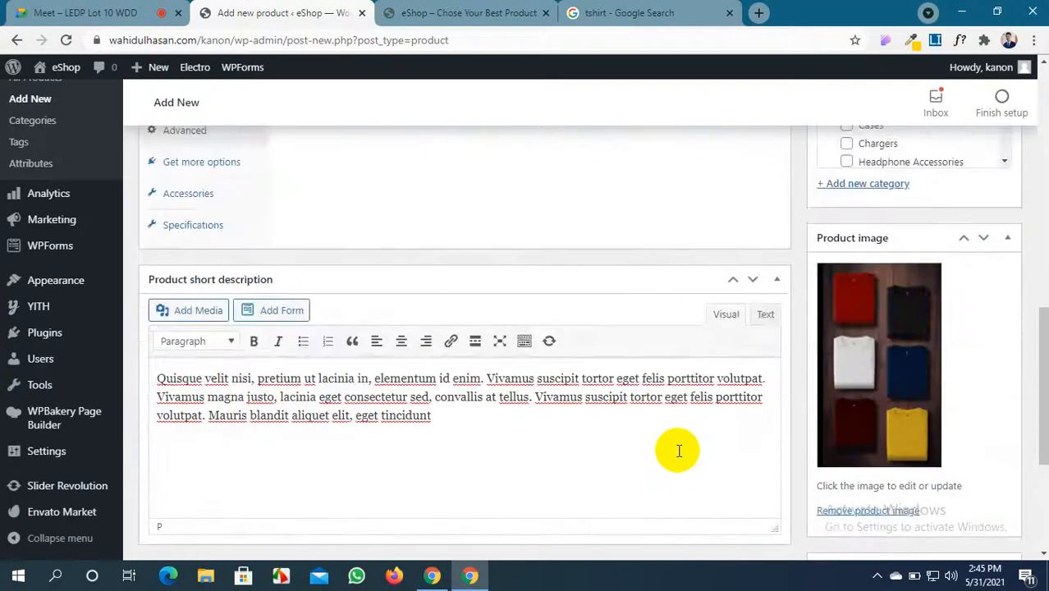
scroll(679, 451, down, 3)
scroll(676, 450, up, 7)
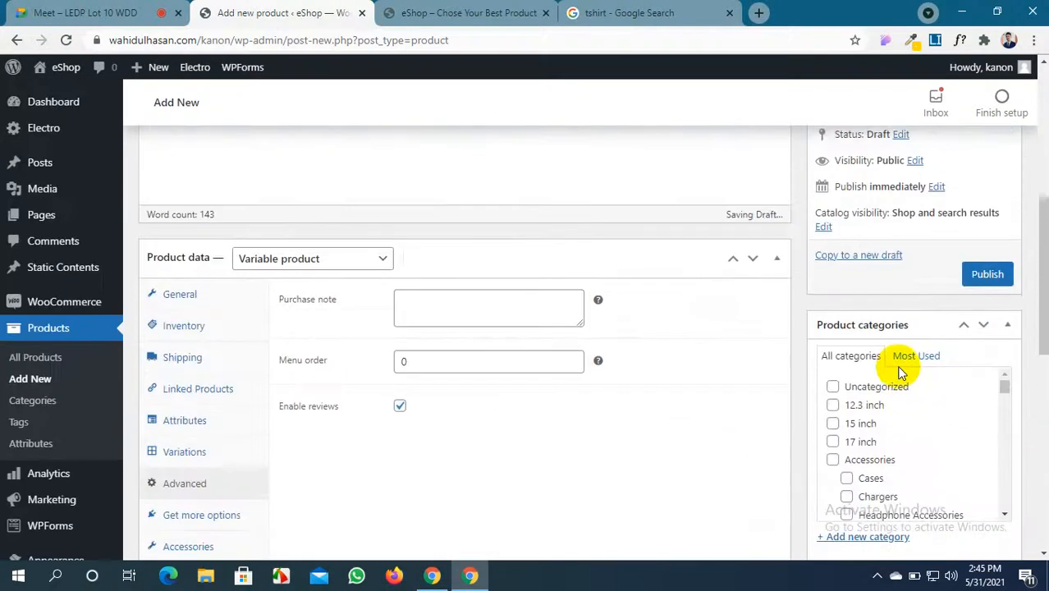
Publish the T-SHIRT product
click(988, 278)
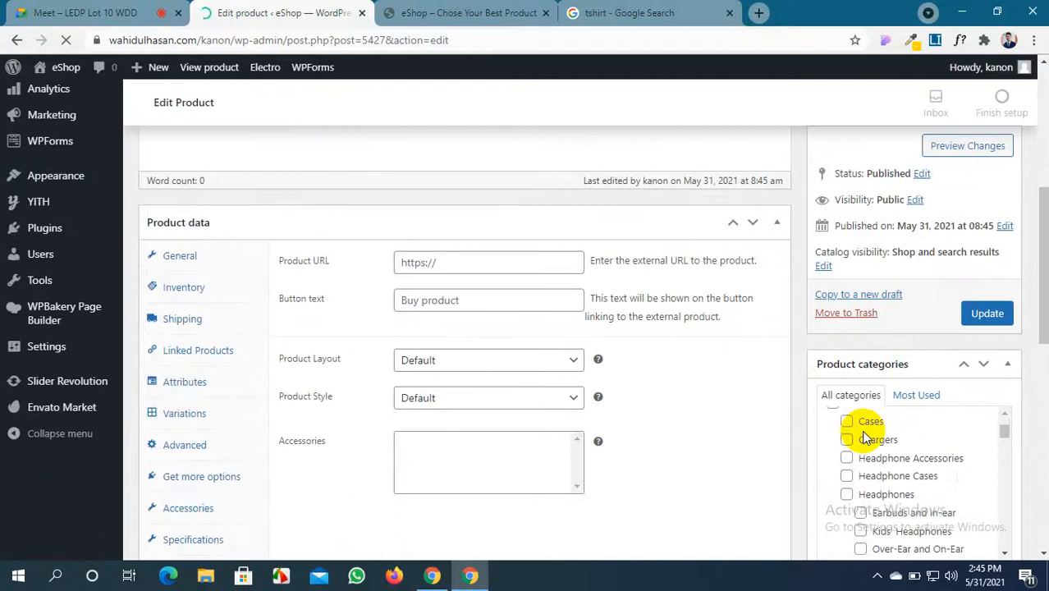
scroll(722, 314, down, 5)
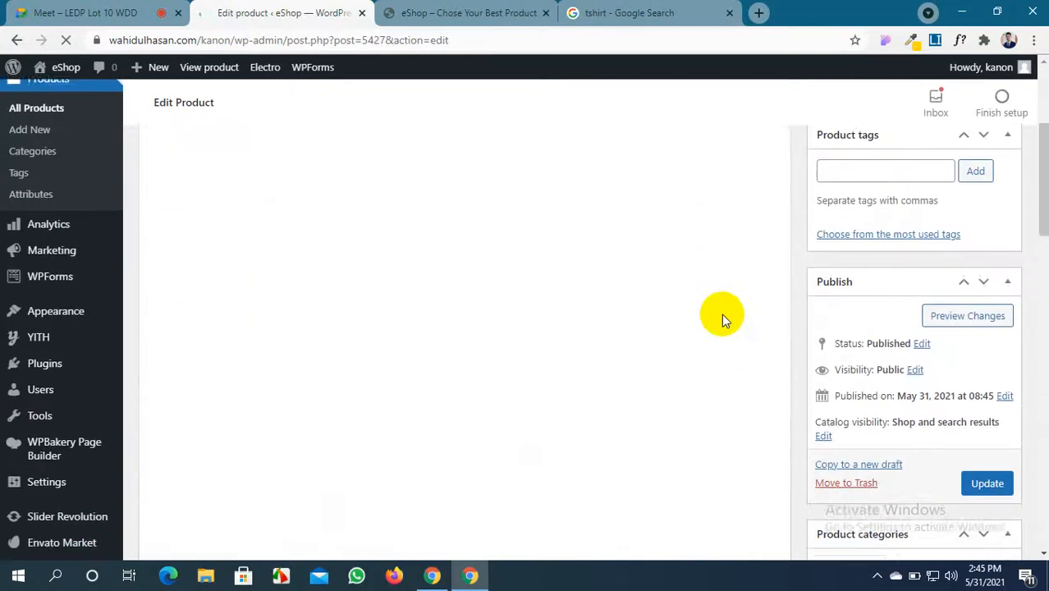
scroll(867, 341, up, 2)
scroll(870, 344, up, 3)
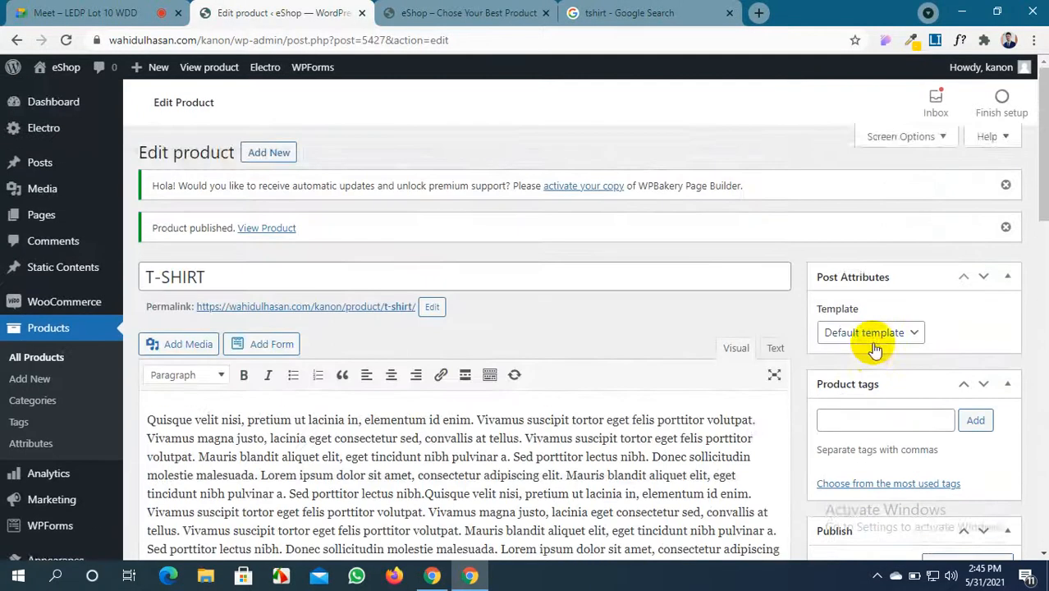
scroll(873, 346, down, 4)
scroll(874, 348, down, 2)
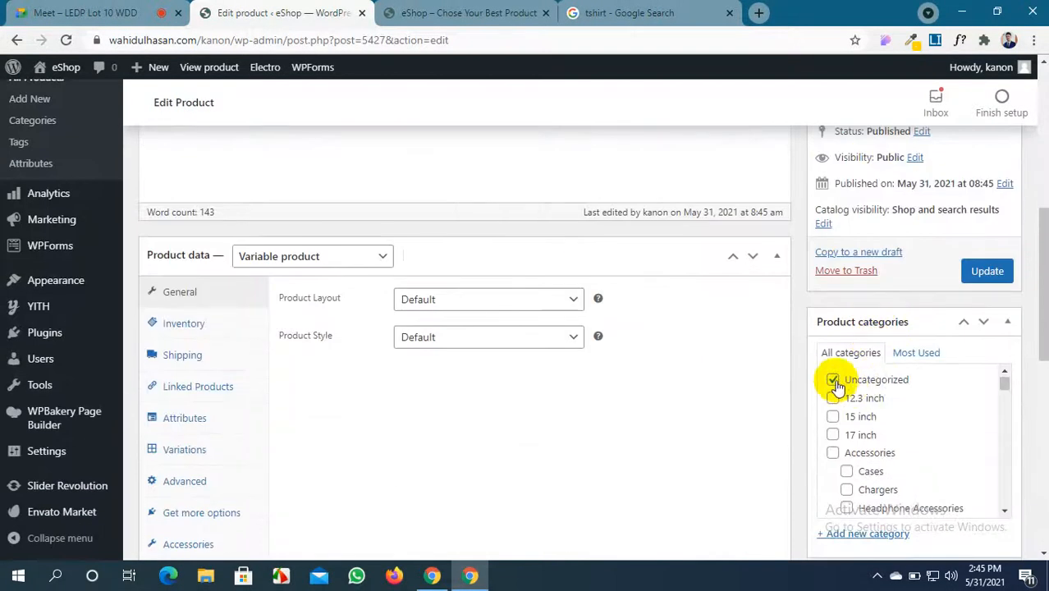
scroll(841, 459, down, 5)
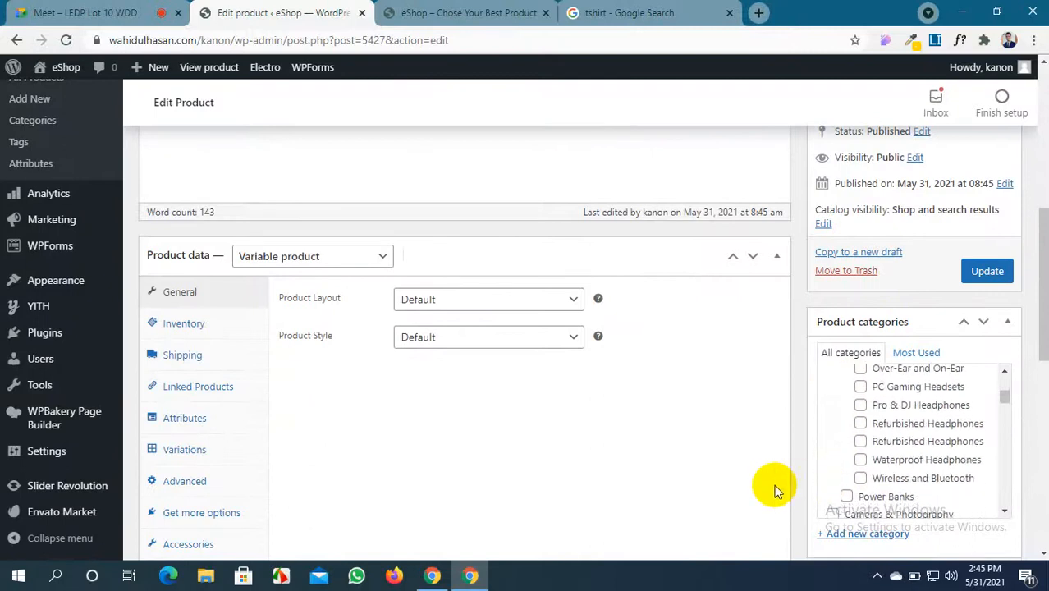
scroll(788, 468, down, 2)
Create a new Clothing product category, add the tag 'tshirt', and update the product
click(838, 381)
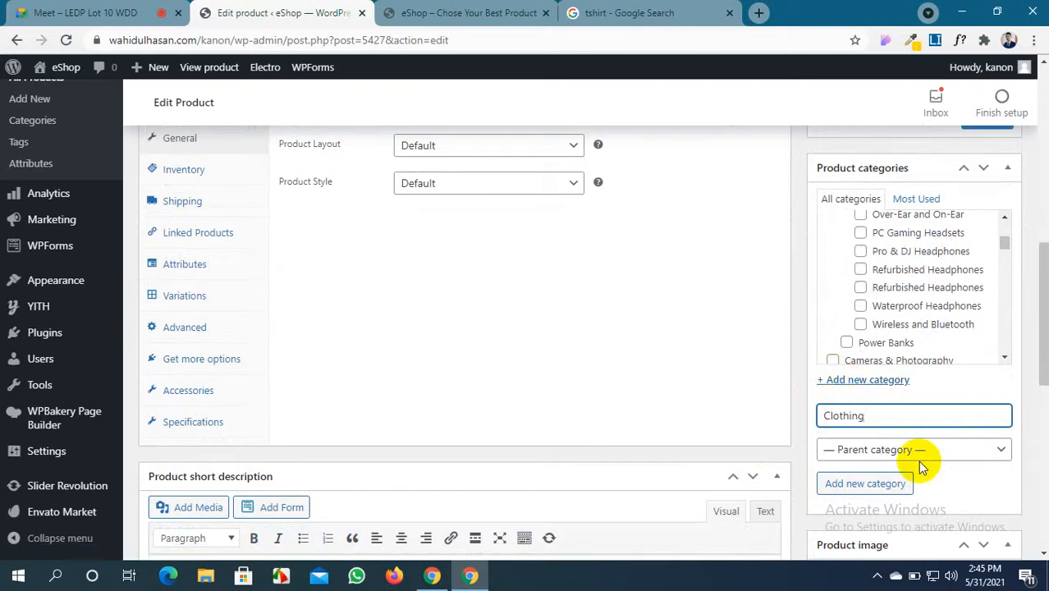
click(865, 483)
scroll(865, 484, down, 2)
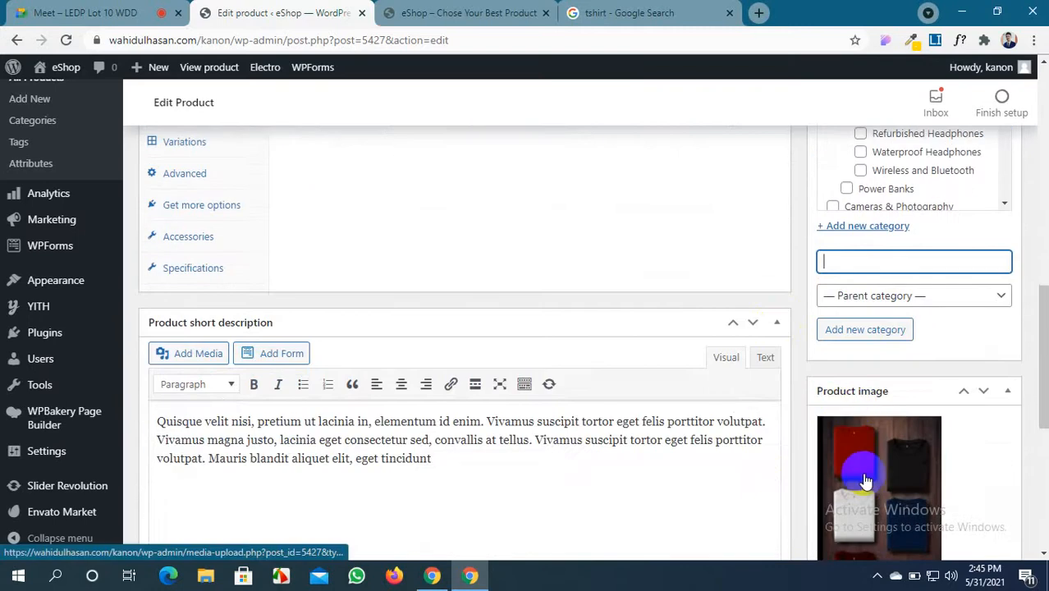
scroll(861, 382, up, 3)
scroll(866, 359, up, 3)
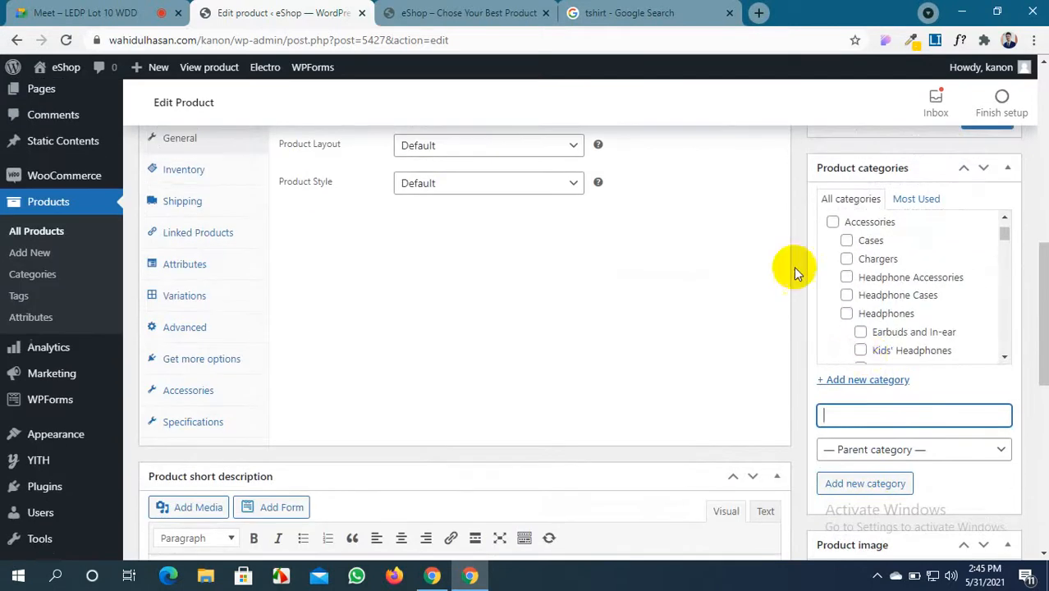
scroll(789, 269, up, 4)
scroll(771, 256, up, 3)
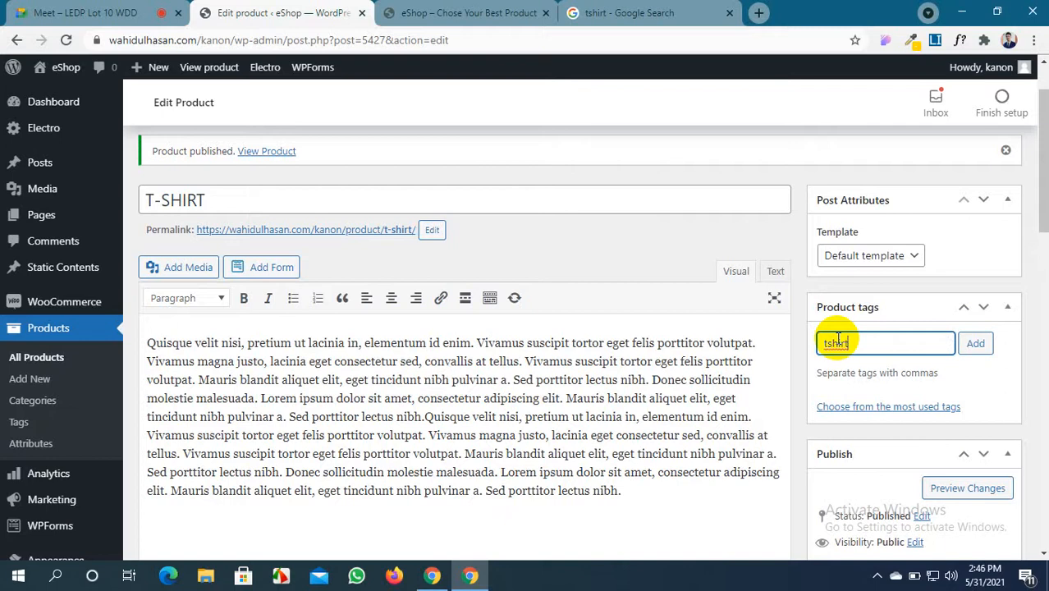
key(Return)
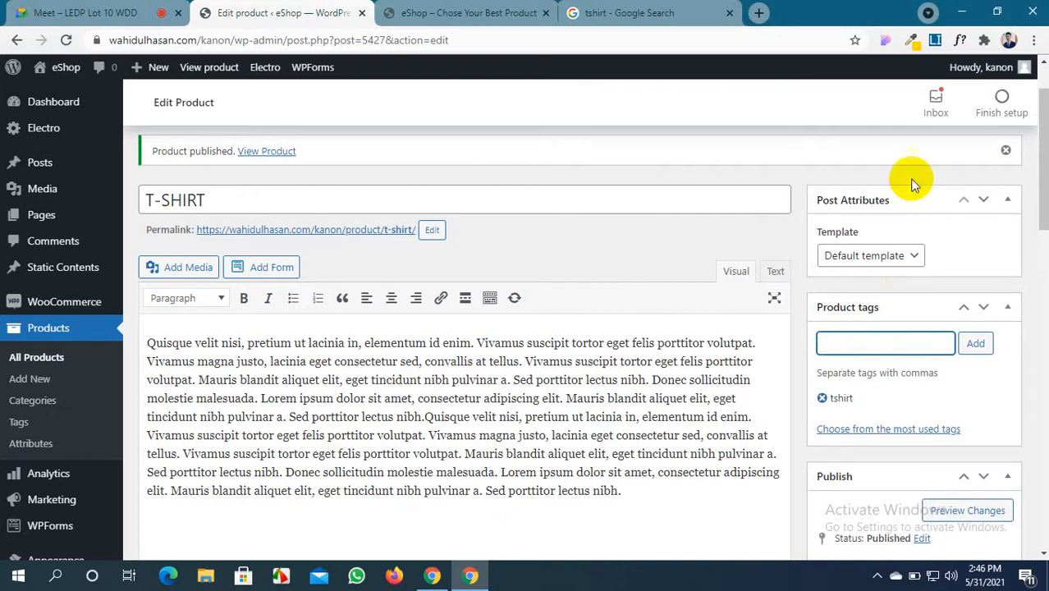
scroll(901, 433, down, 5)
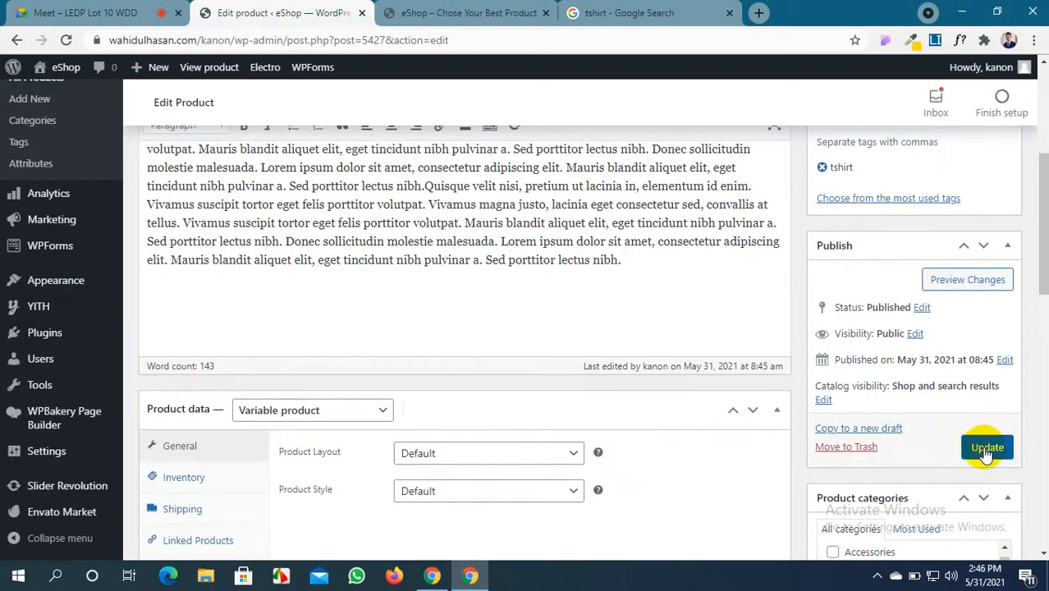
click(985, 450)
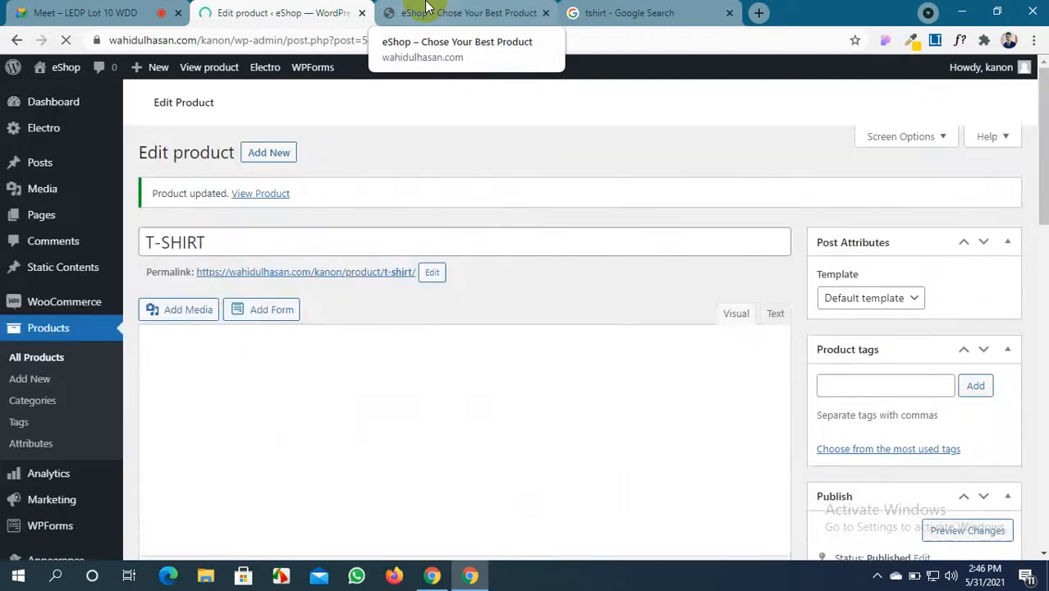
Switch to the eShop storefront and return to the shop listing page
click(426, 9)
scroll(406, 158, up, 15)
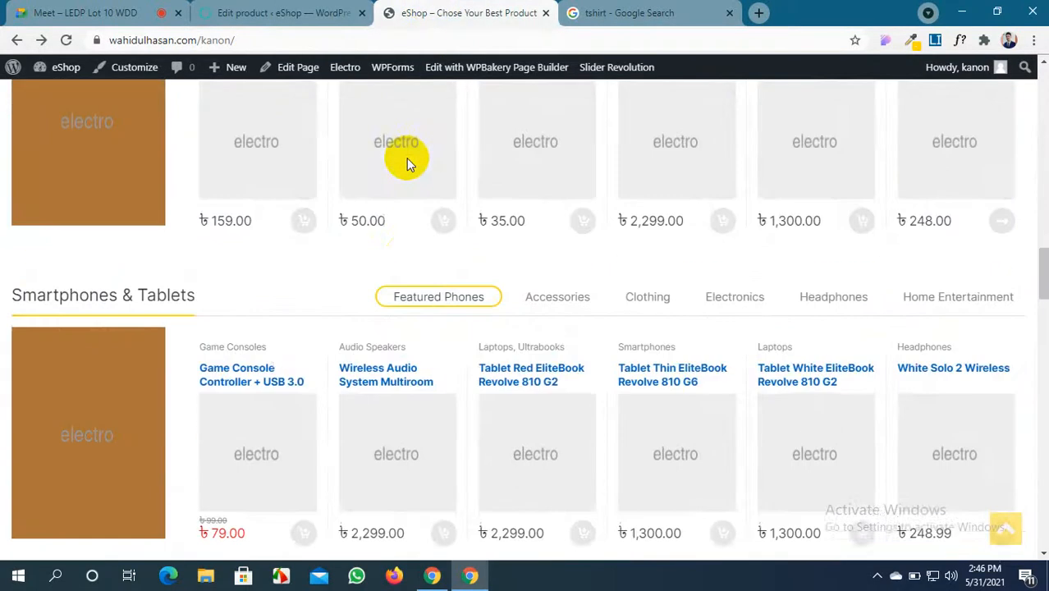
scroll(408, 165, up, 5)
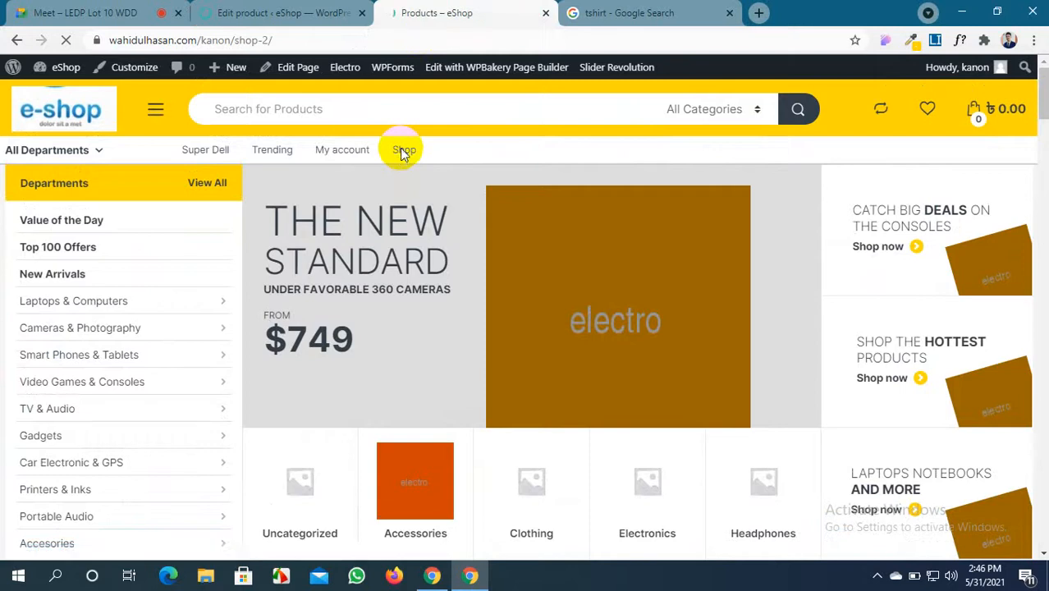
scroll(500, 271, down, 4)
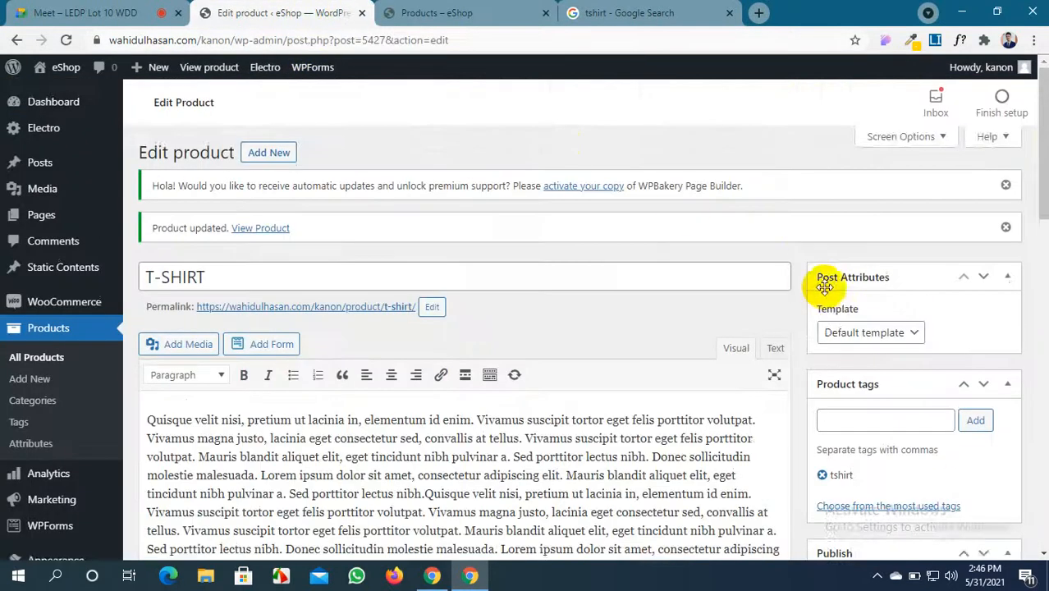
scroll(825, 287, down, 4)
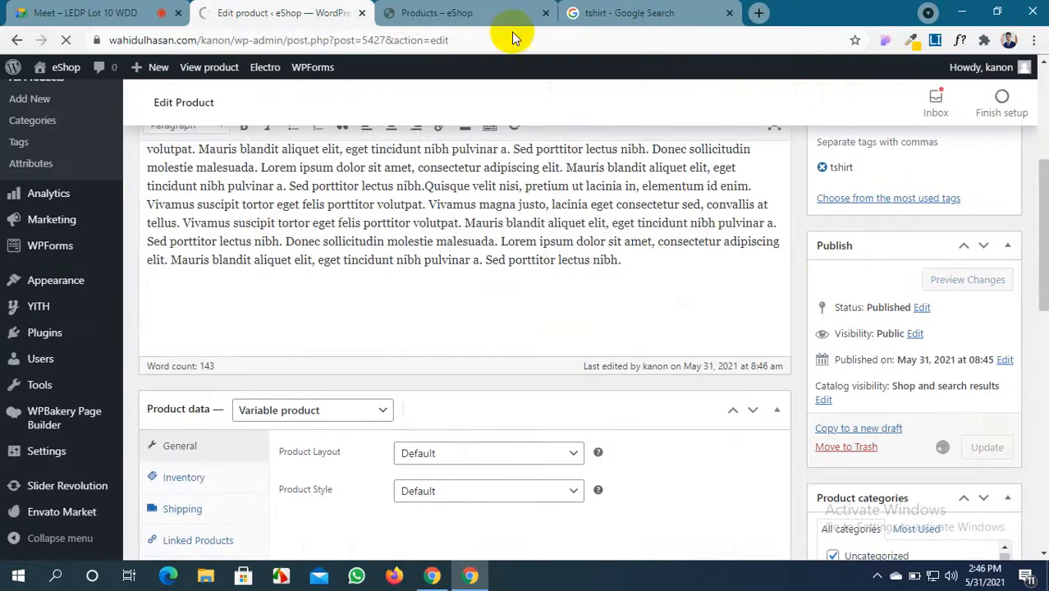
click(422, 10)
scroll(410, 293, up, 5)
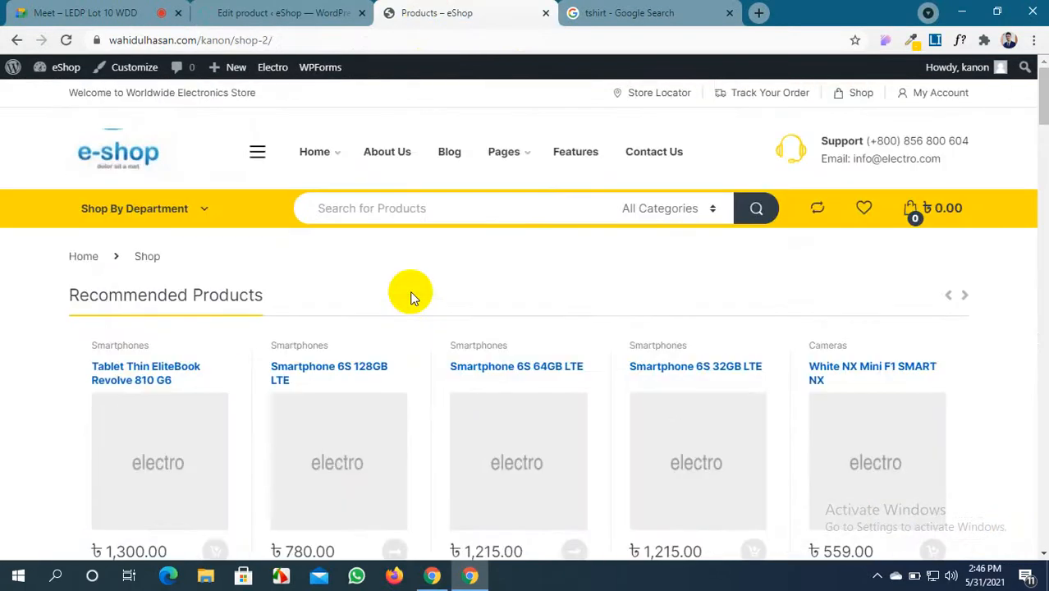
scroll(412, 297, down, 6)
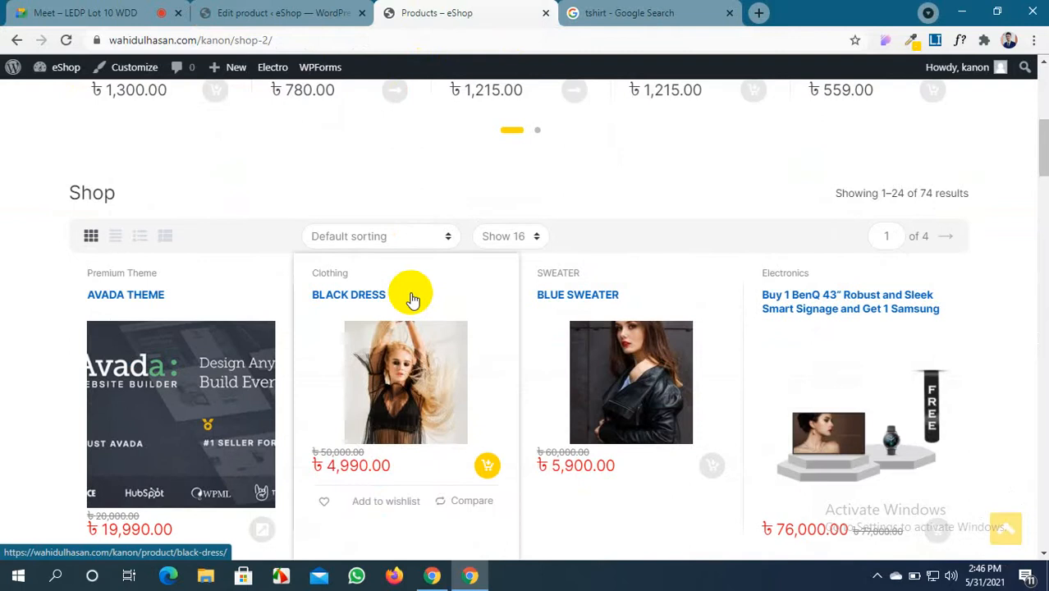
Scroll the product grid down to the T-SHIRT card priced ৳450.00 – ৳480.00
click(412, 297)
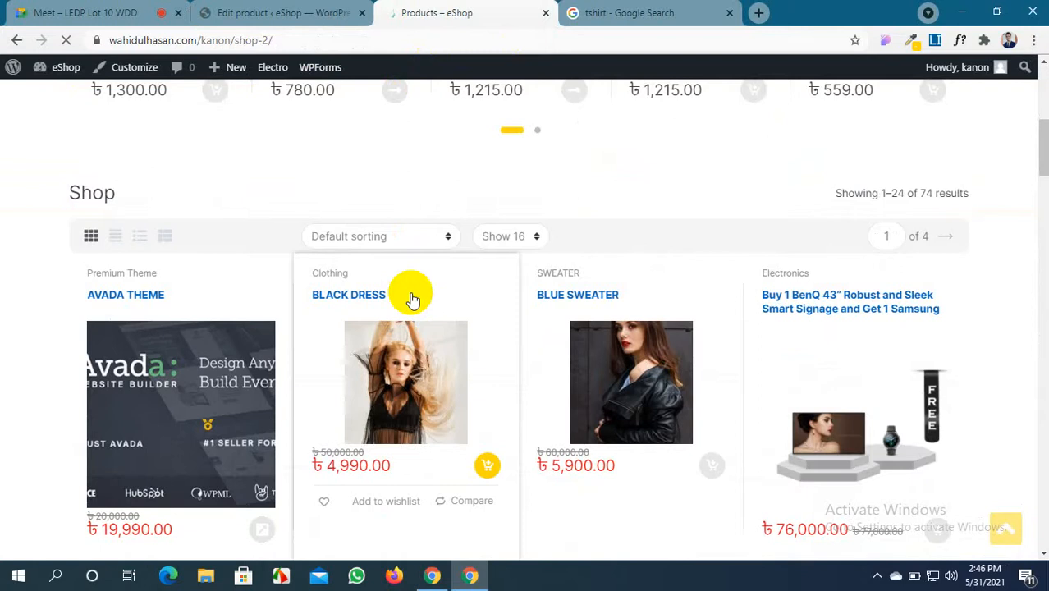
scroll(412, 297, down, 5)
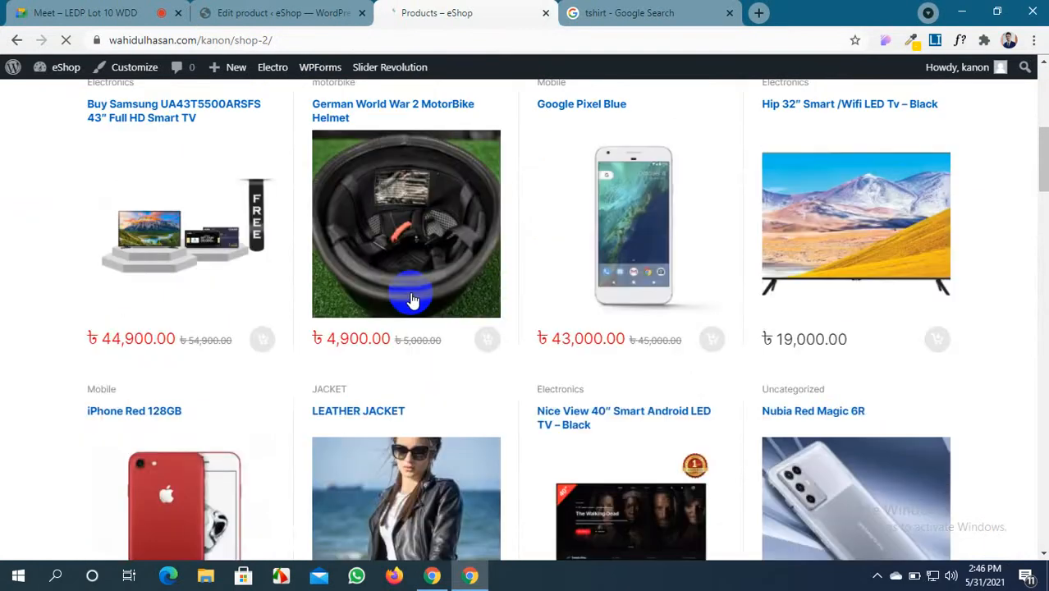
scroll(412, 299, down, 2)
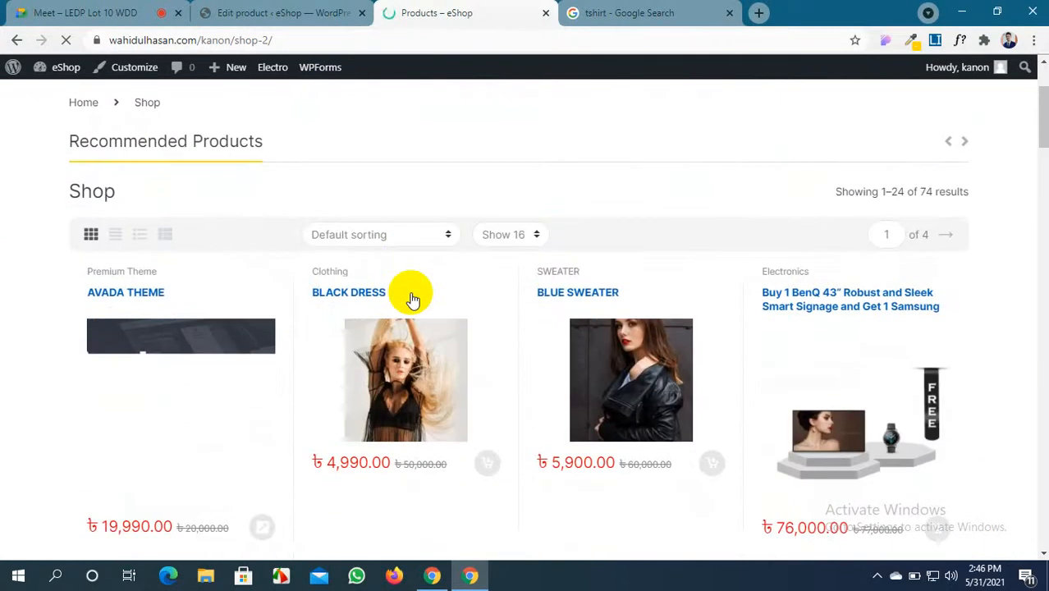
scroll(412, 299, down, 4)
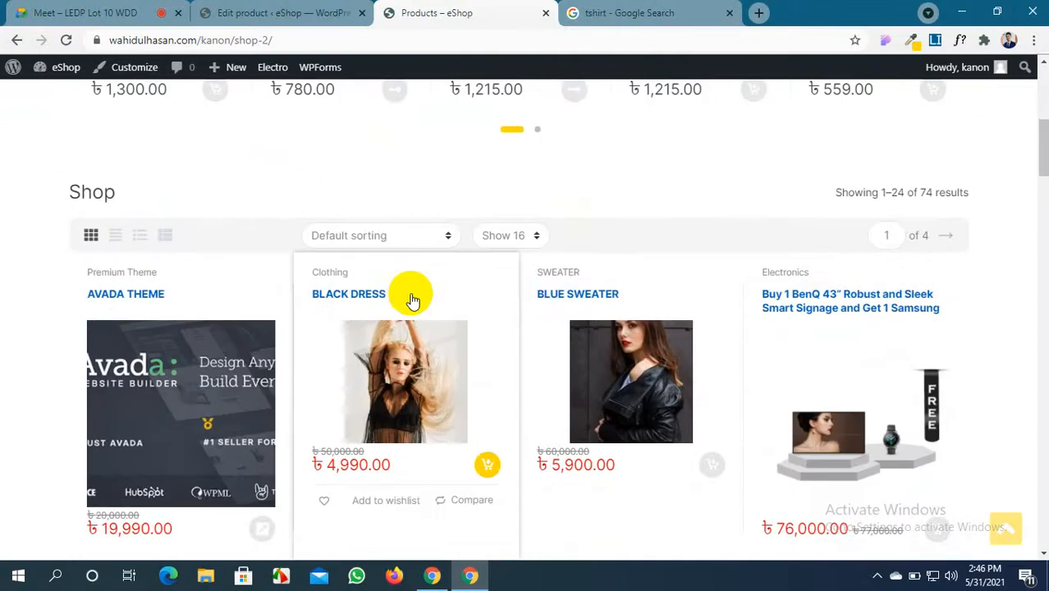
scroll(412, 300, down, 12)
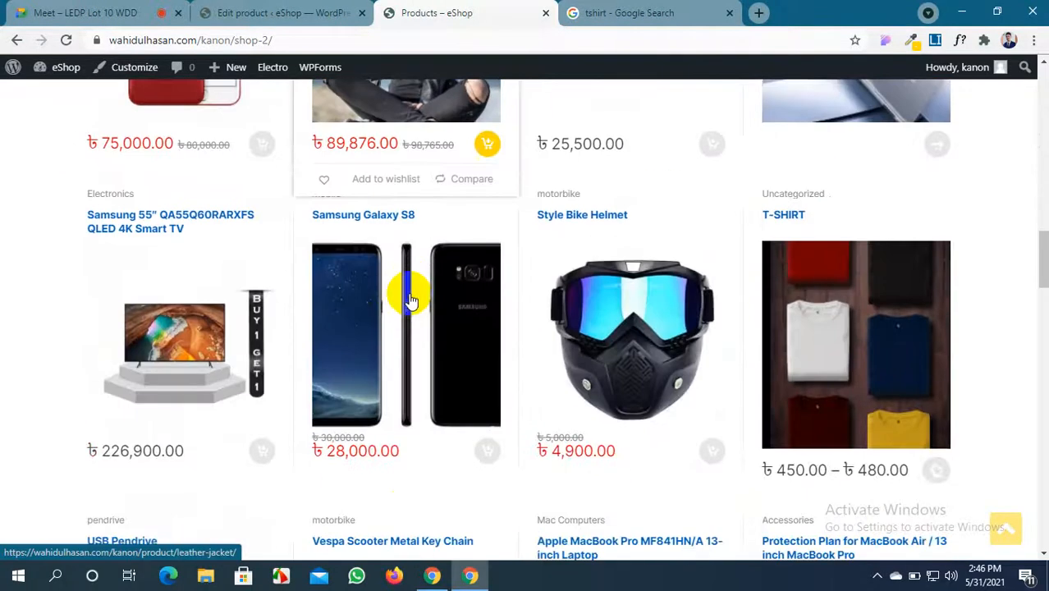
scroll(410, 295, down, 3)
scroll(409, 297, up, 1)
scroll(903, 340, up, 2)
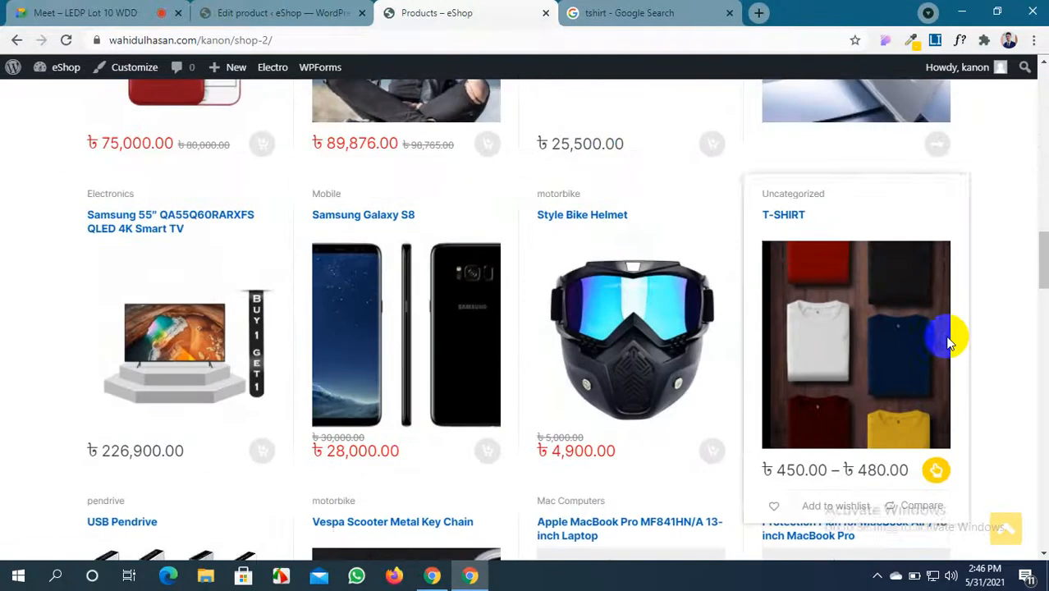
scroll(1014, 286, down, 2)
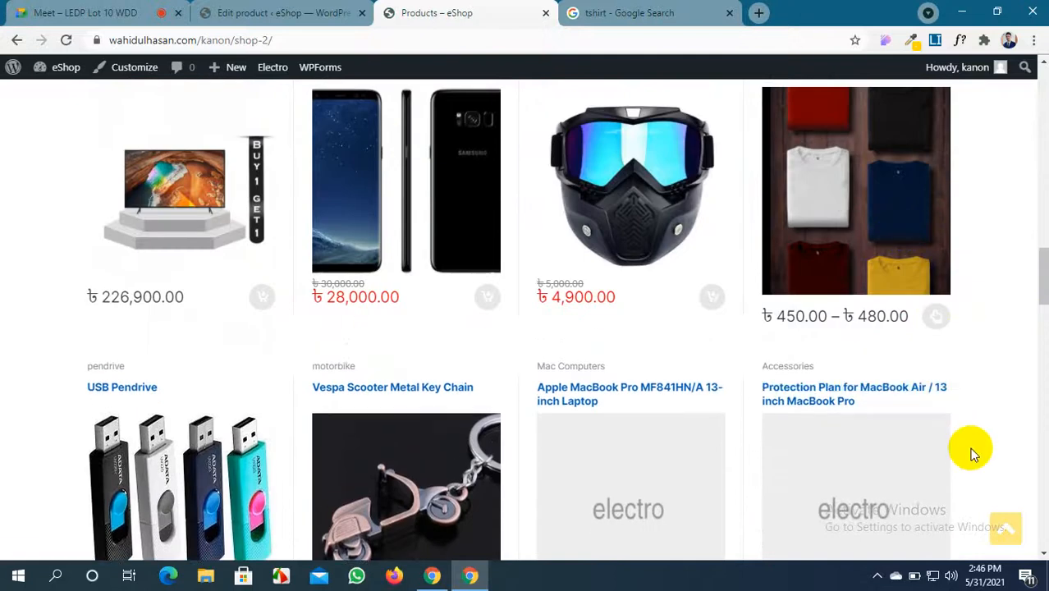
mouse_move(775, 337)
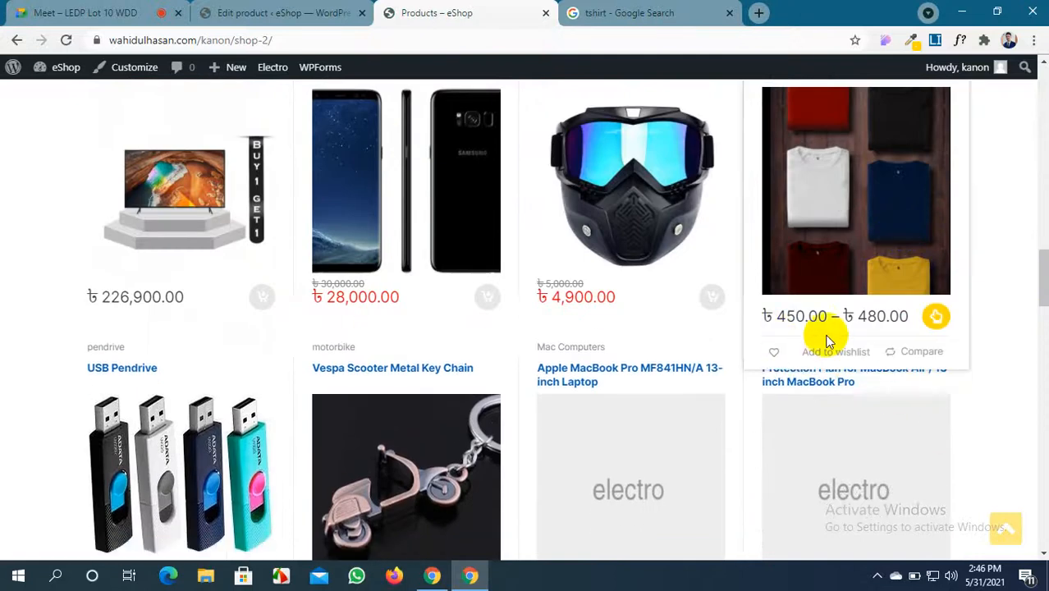
Open the T-SHIRT product page and review its gallery, 200 in stock and Color selector
click(849, 189)
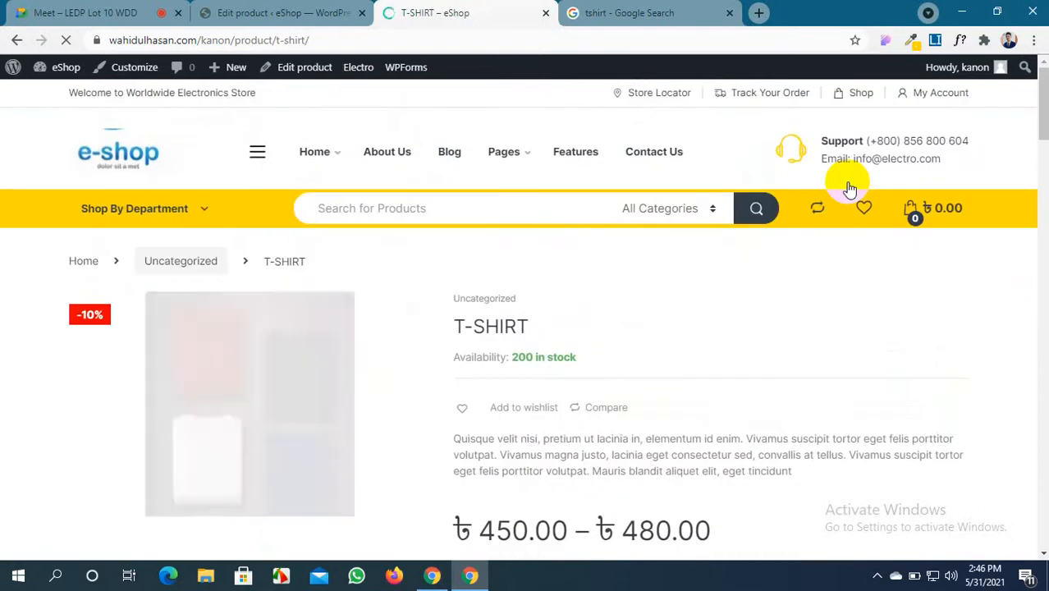
scroll(390, 402, down, 2)
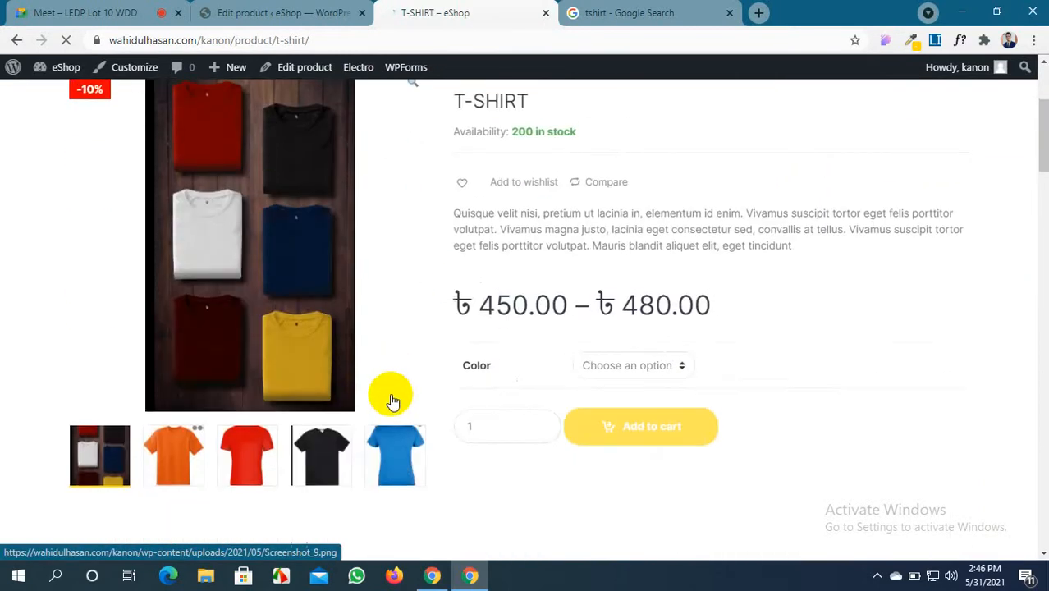
scroll(269, 194, up, 1)
scroll(270, 203, down, 2)
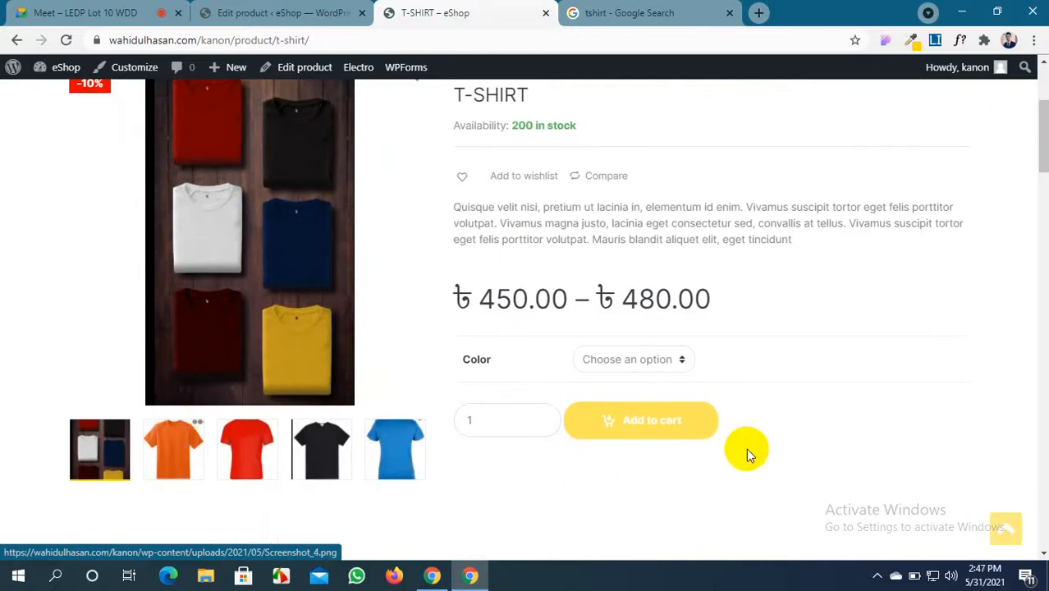
scroll(819, 422, up, 2)
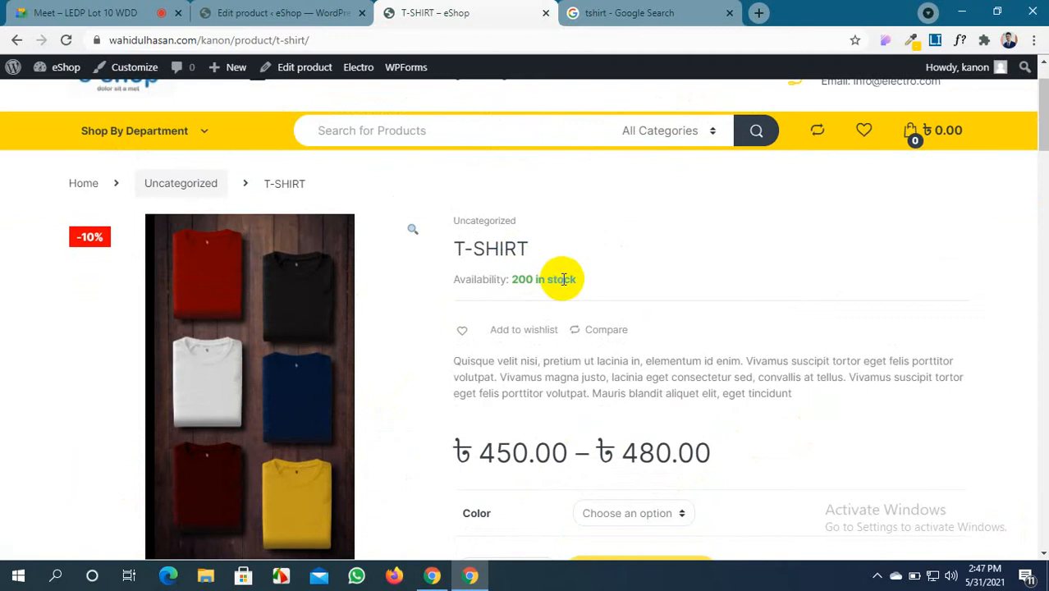
scroll(558, 281, down, 2)
scroll(517, 352, up, 2)
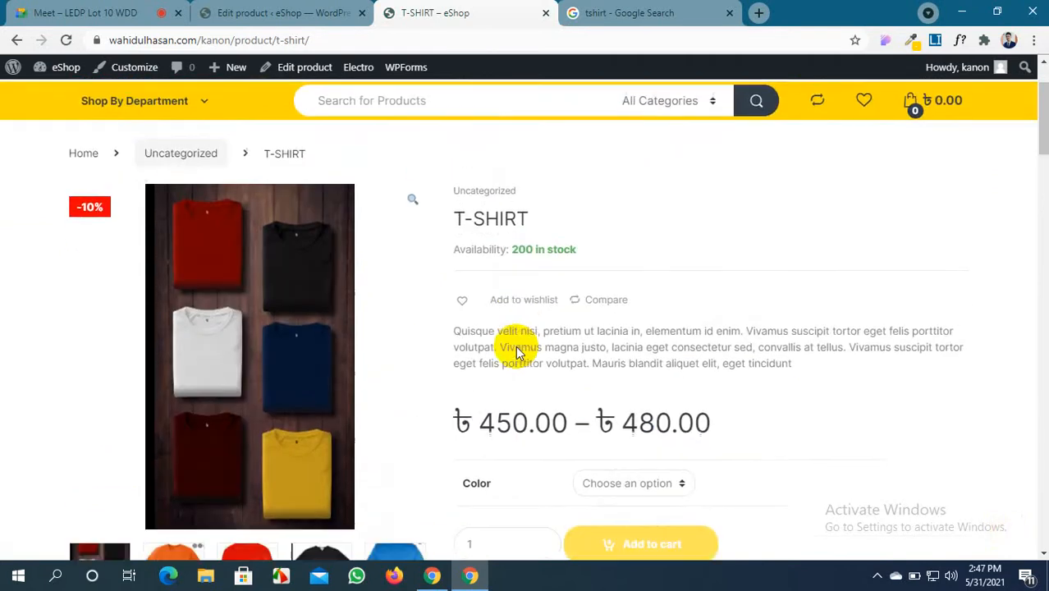
scroll(517, 351, down, 1)
scroll(511, 285, down, 1)
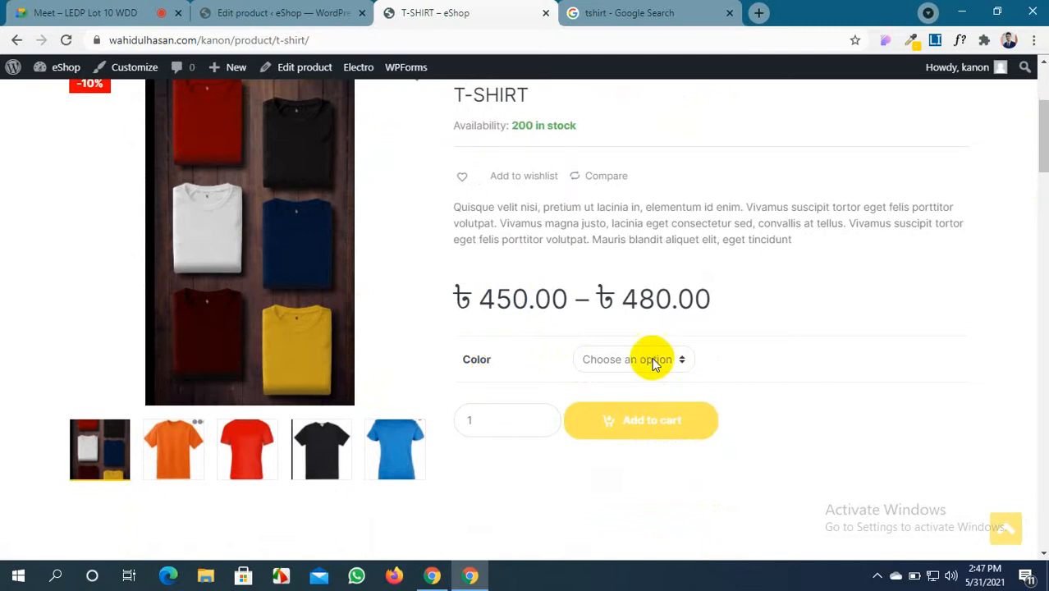
Choose Black as the colour and try adding the black T-SHIRT to the cart
click(682, 358)
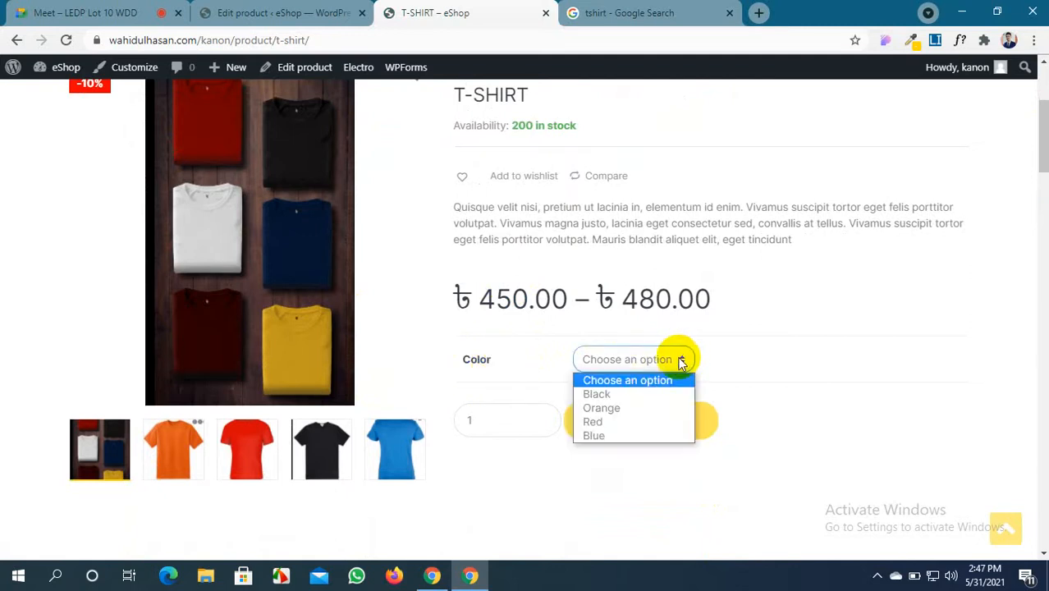
click(644, 393)
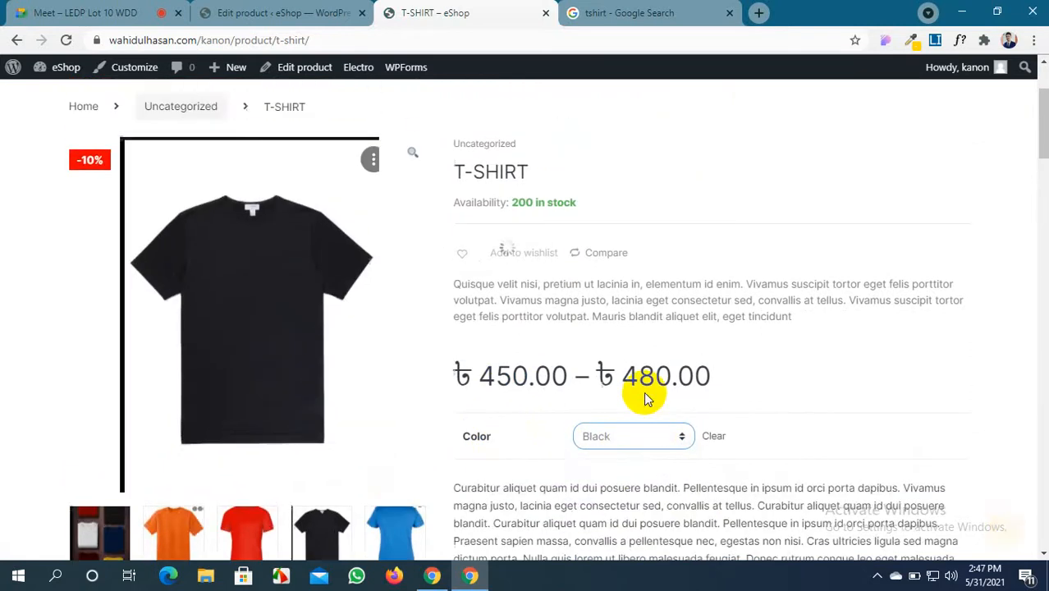
scroll(644, 398, down, 2)
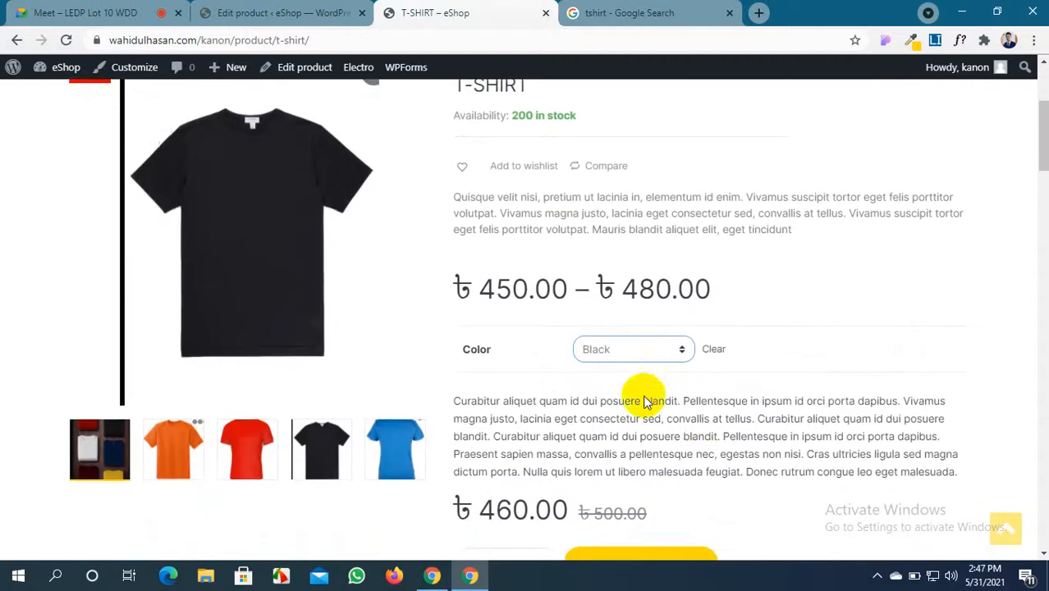
scroll(529, 336, down, 2)
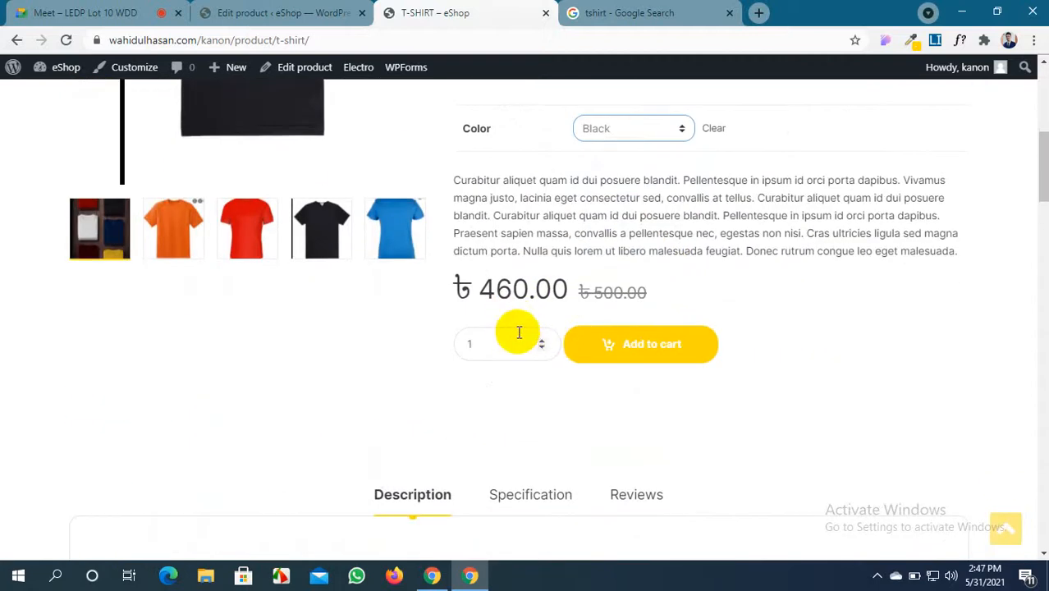
click(651, 353)
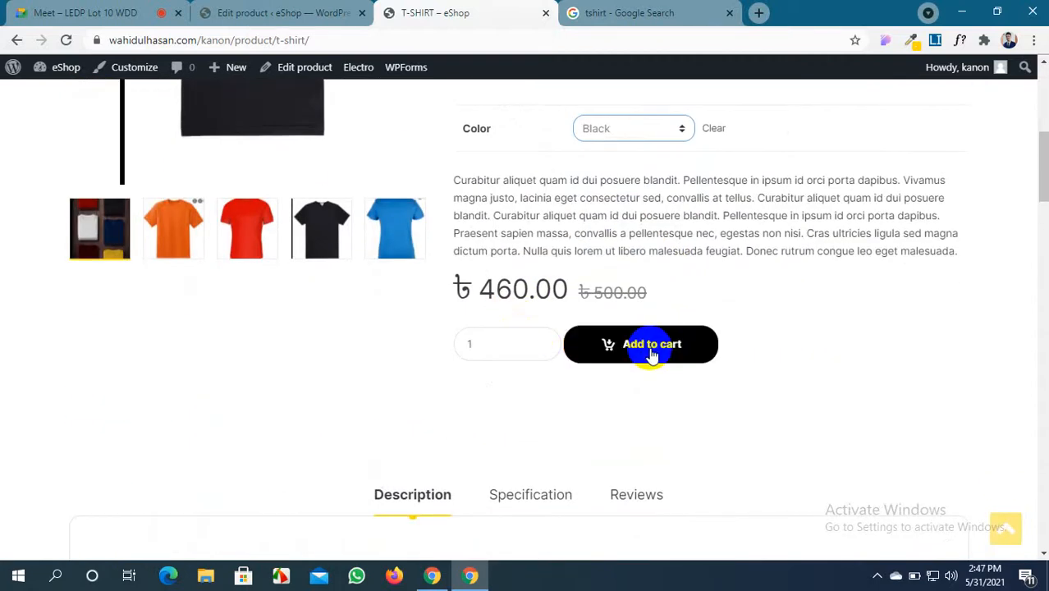
scroll(648, 349, up, 3)
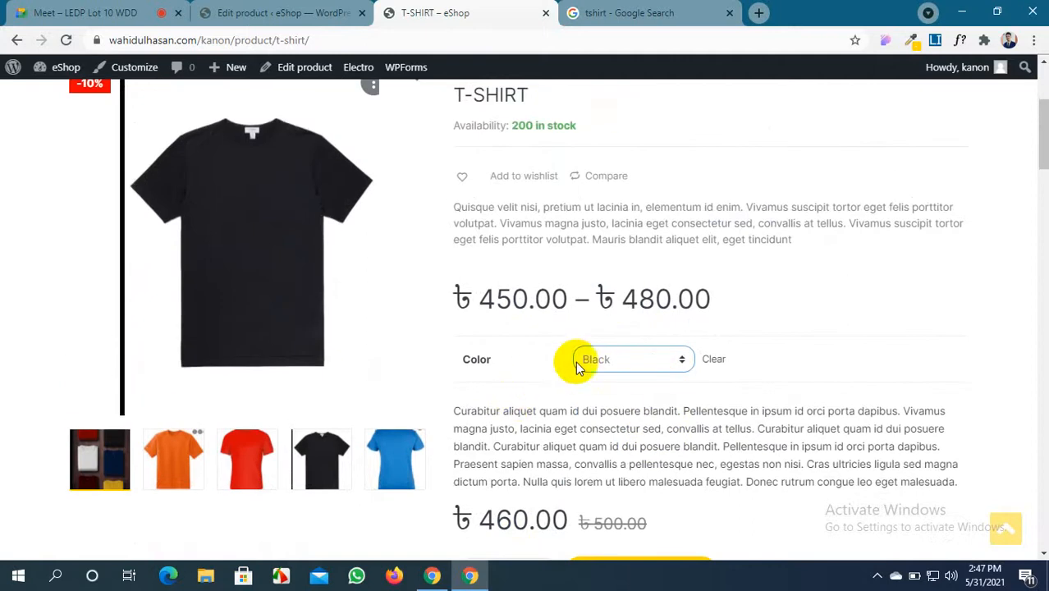
click(267, 234)
scroll(265, 241, up, 1)
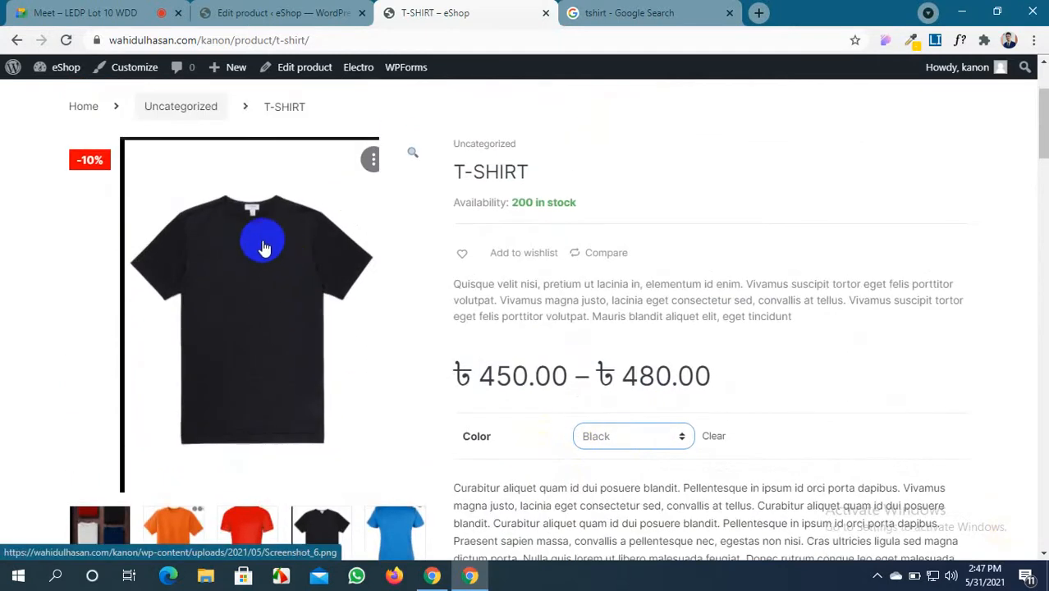
scroll(275, 322, down, 1)
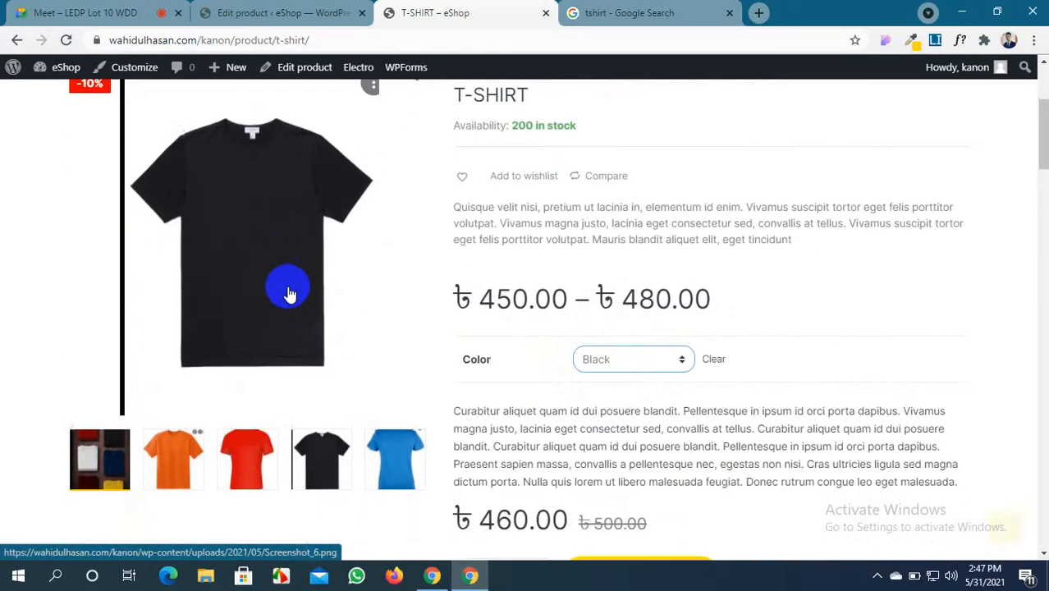
Switch the colour to Orange and check its shirt image and price
click(663, 359)
click(627, 408)
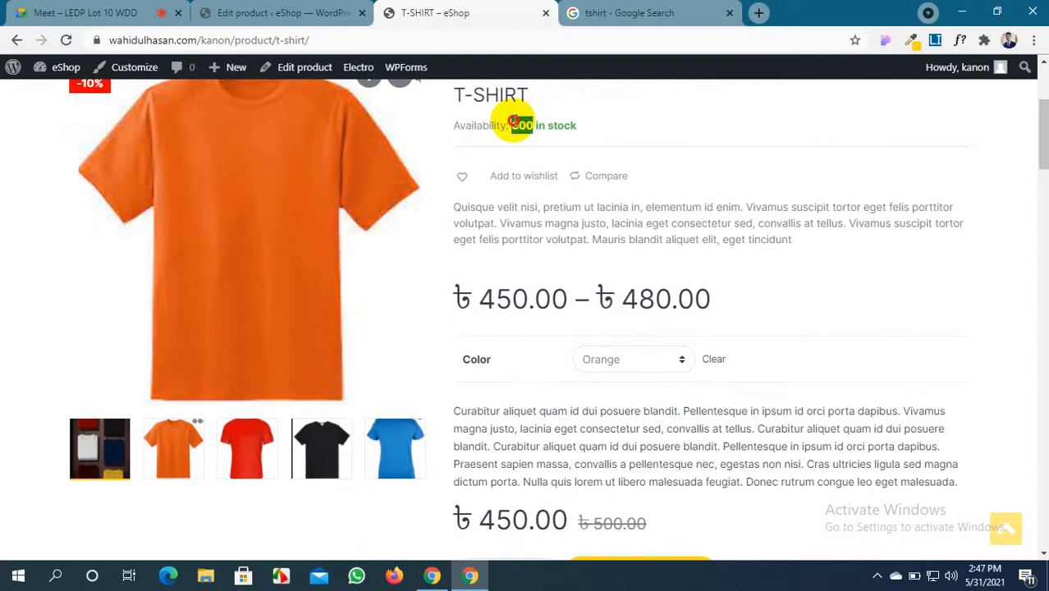
click(644, 234)
scroll(558, 203, down, 3)
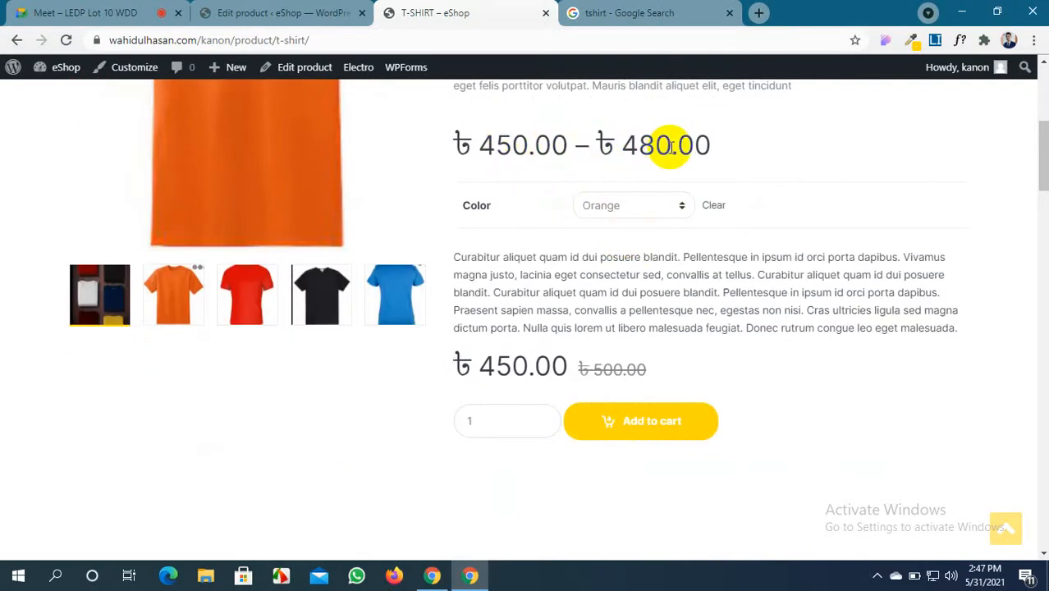
scroll(646, 187, down, 1)
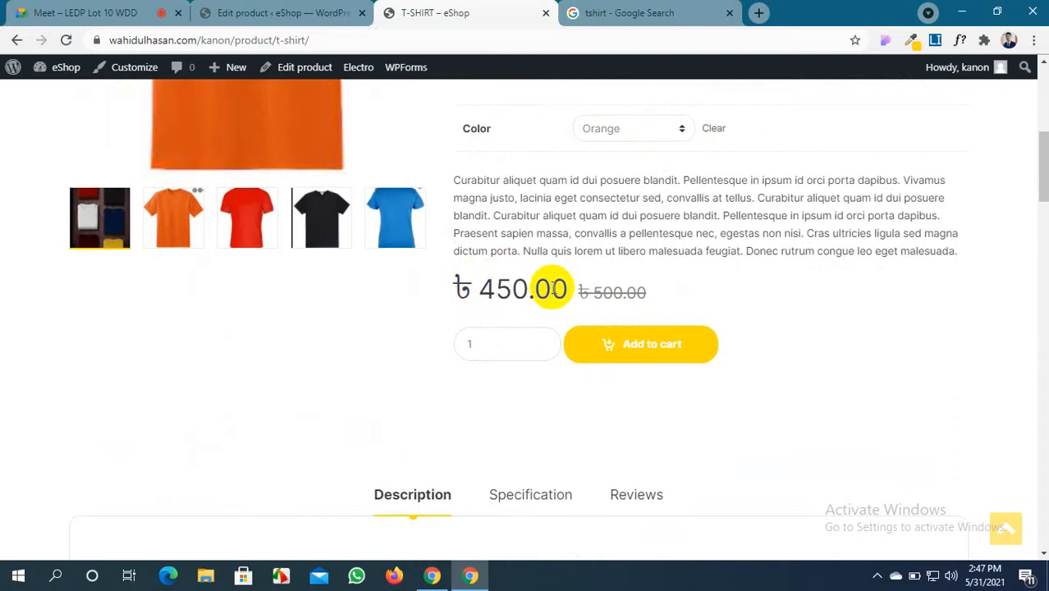
scroll(552, 289, down, 1)
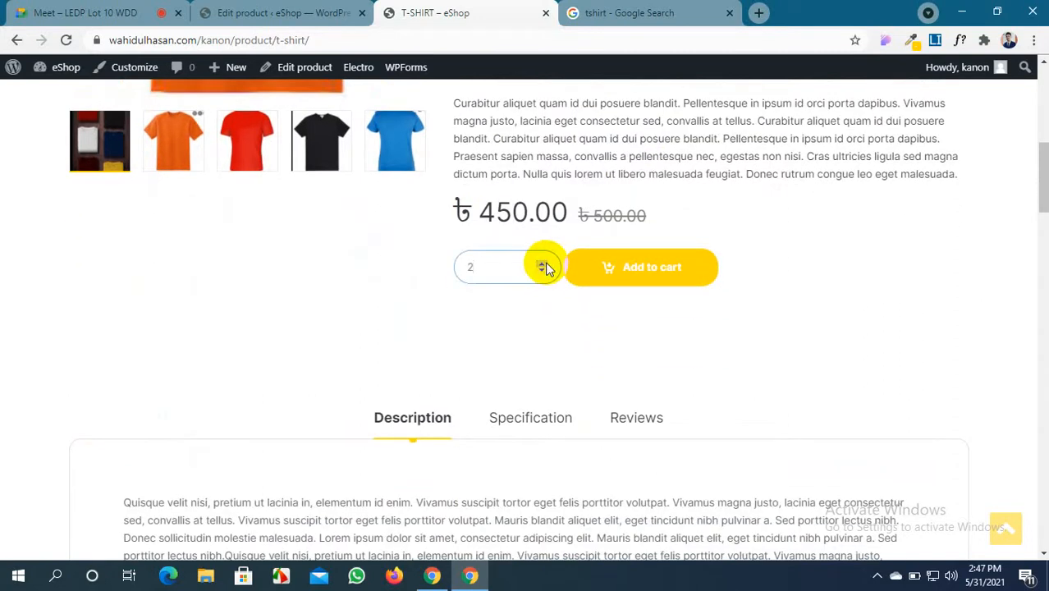
scroll(634, 338, up, 3)
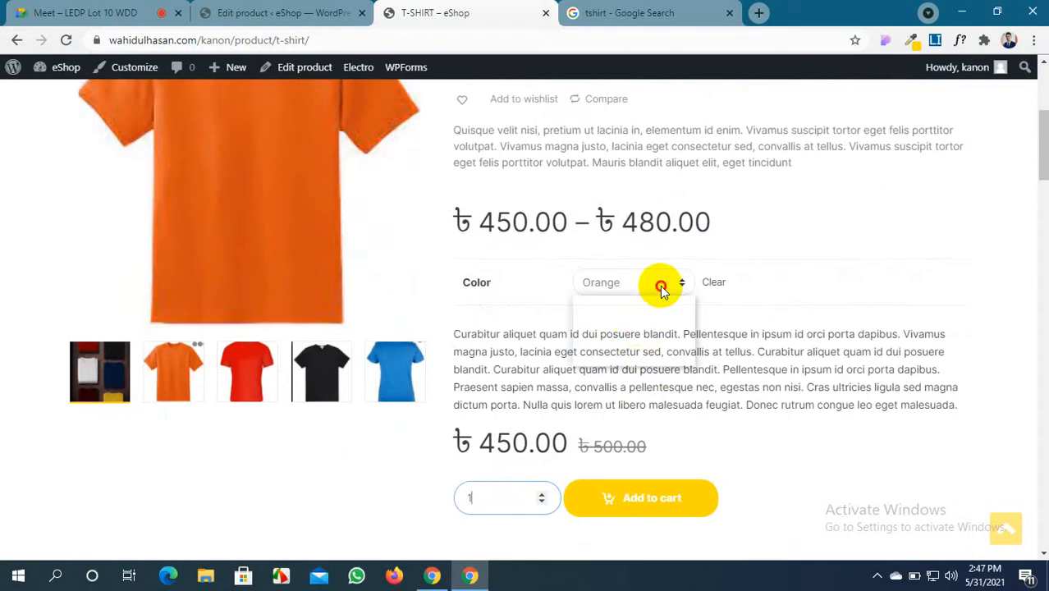
Switch the colour to Red and check its shirt image and price
click(662, 289)
click(632, 344)
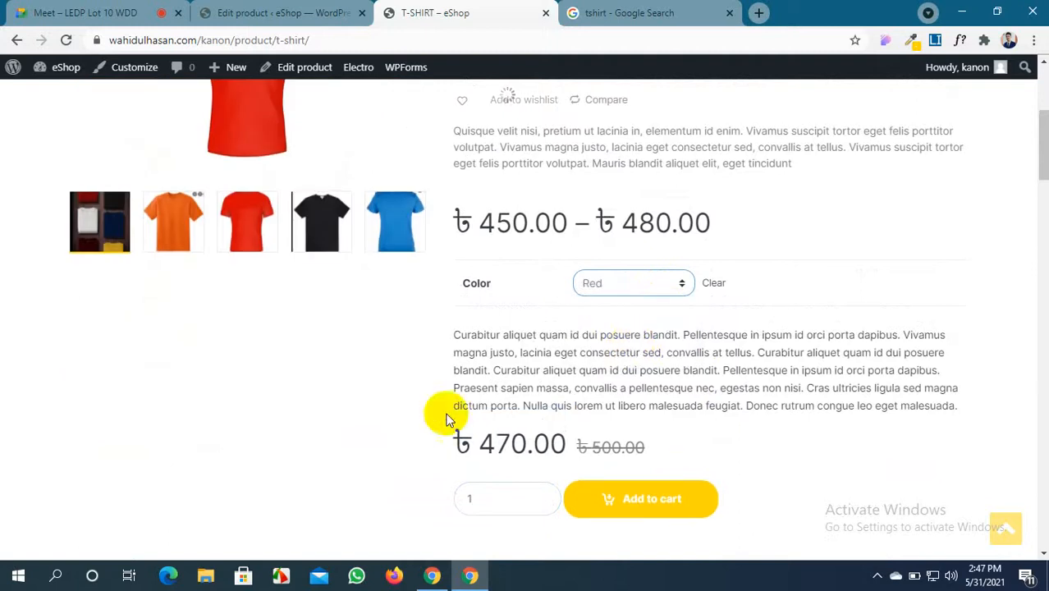
scroll(275, 375, up, 5)
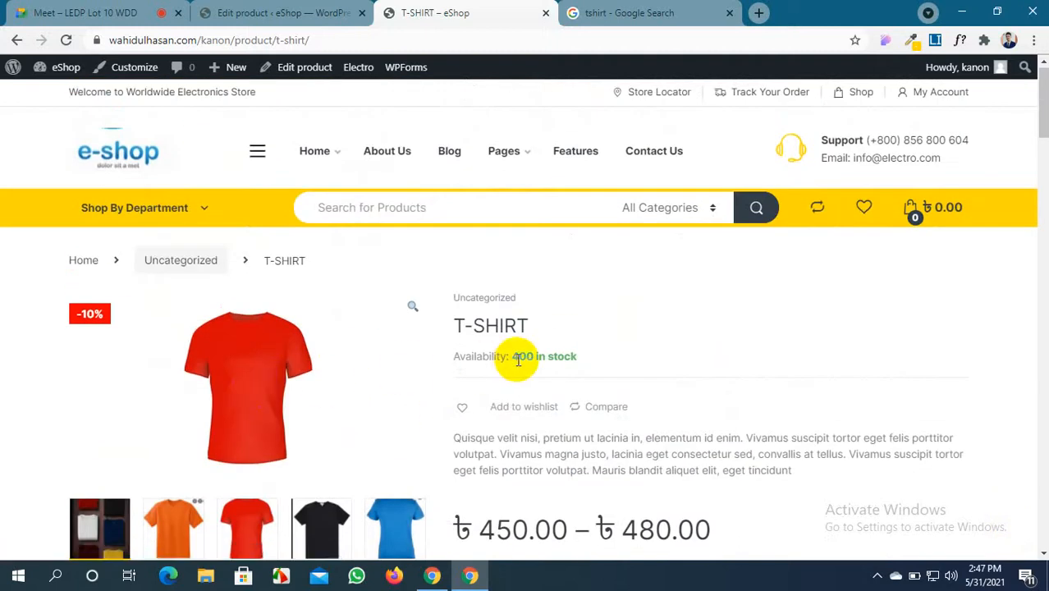
scroll(518, 359, down, 3)
scroll(516, 358, down, 2)
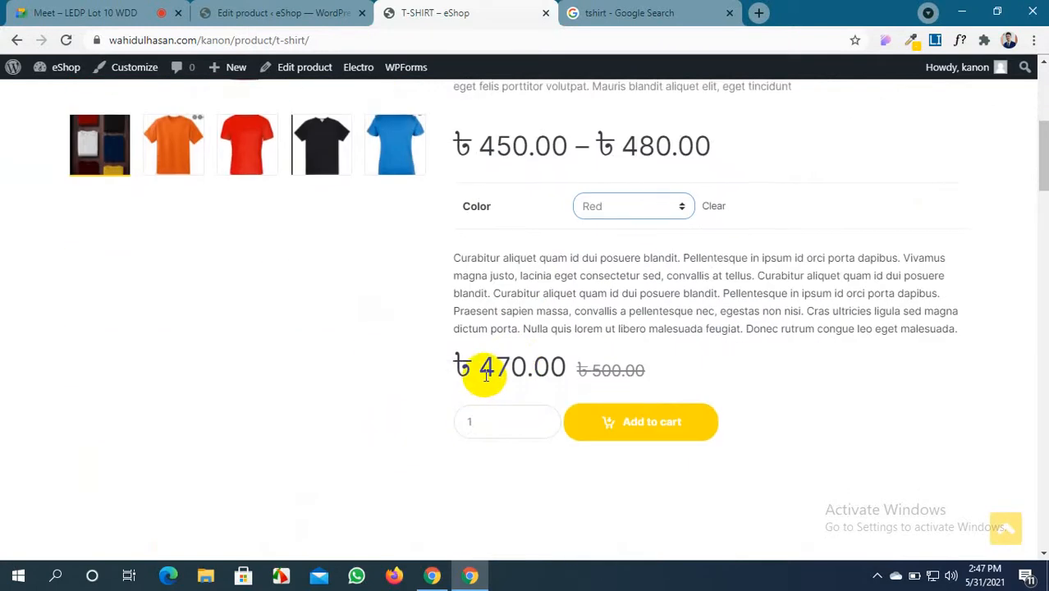
scroll(457, 375, up, 2)
Switch the colour to Blue and confirm the blue shirt image and 300 in stock
click(678, 362)
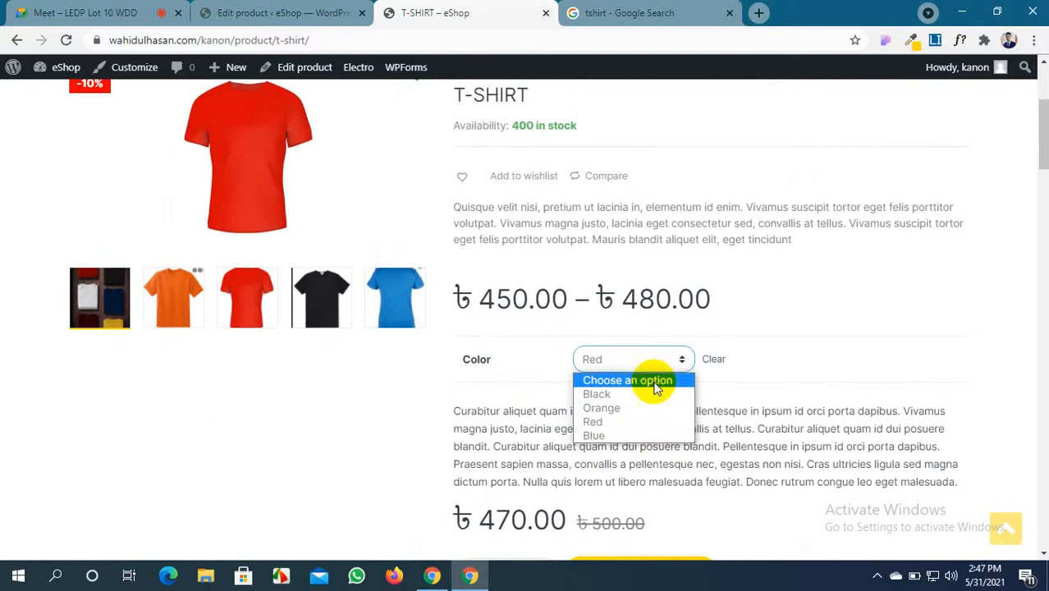
click(636, 434)
scroll(335, 311, up, 3)
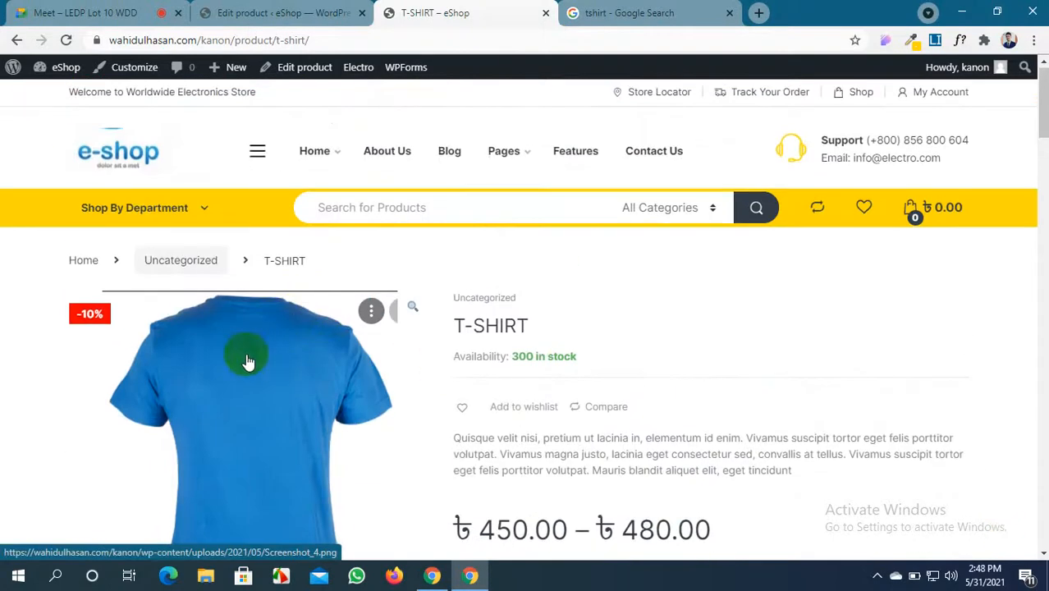
scroll(246, 363, down, 2)
scroll(525, 209, down, 3)
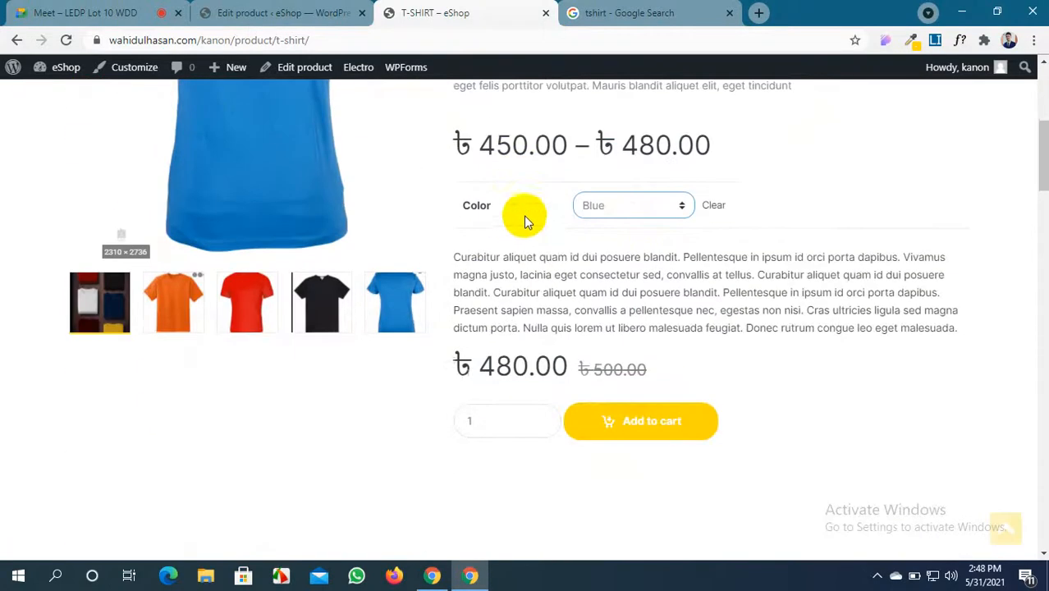
scroll(574, 361, down, 3)
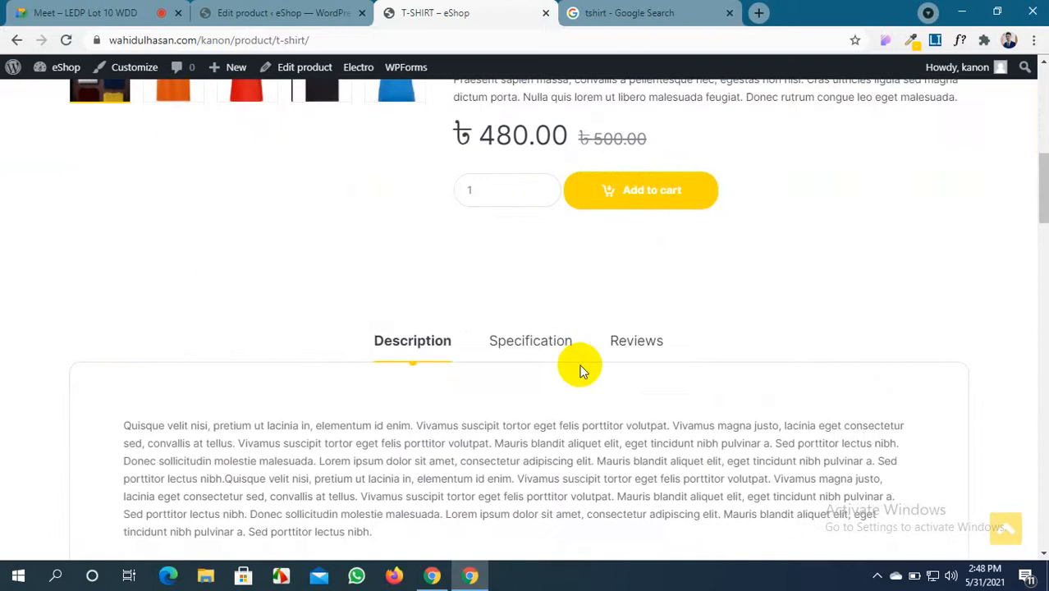
scroll(578, 374, down, 7)
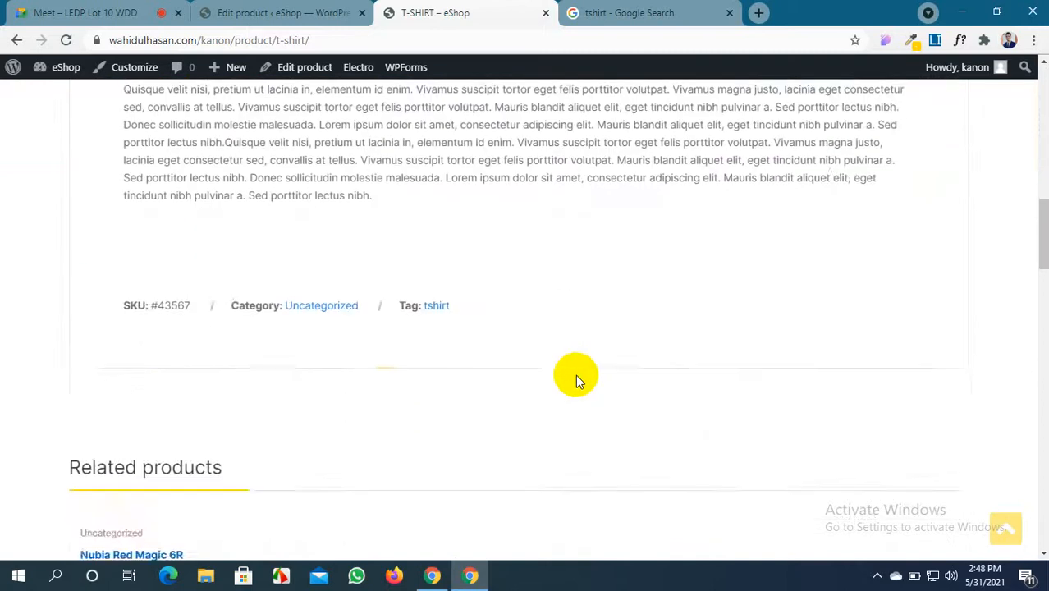
scroll(575, 376, up, 1)
scroll(575, 374, up, 1)
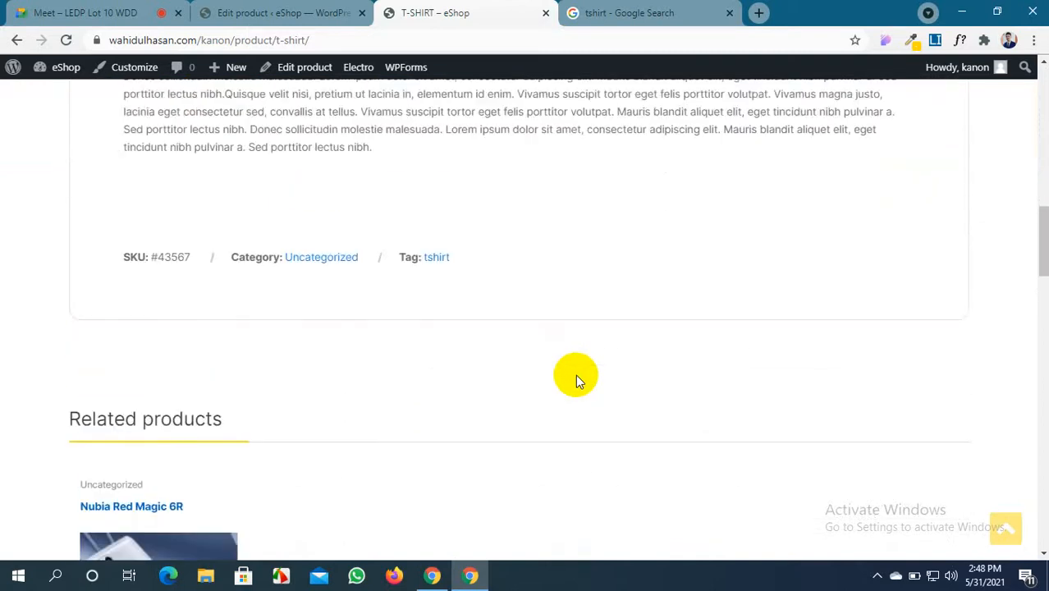
scroll(575, 376, up, 10)
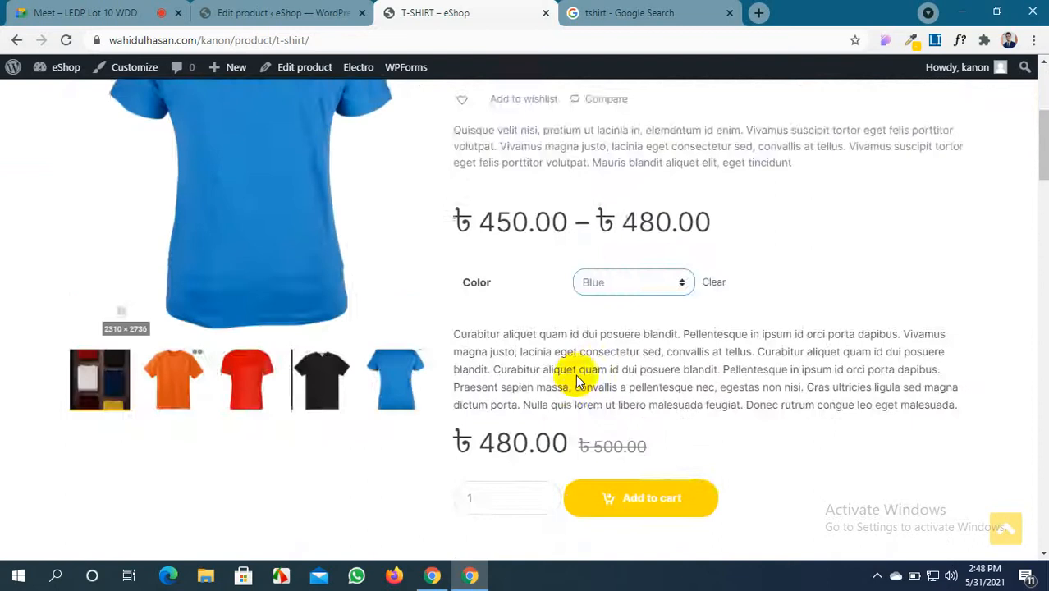
scroll(575, 374, up, 1)
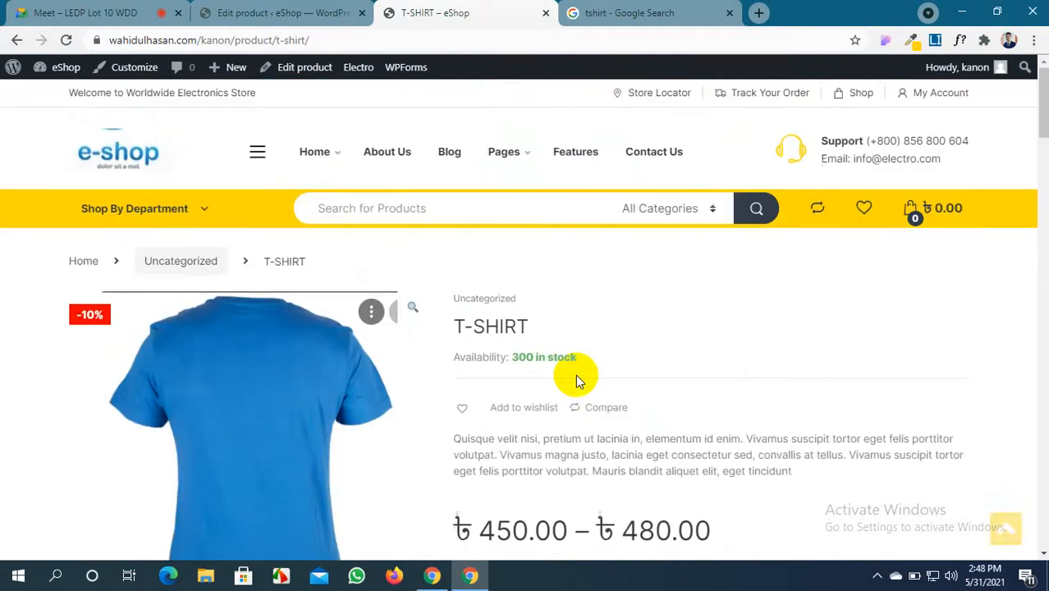
Tick Clothing in the T-SHIRT product's categories and update the product
click(297, 12)
scroll(897, 407, down, 7)
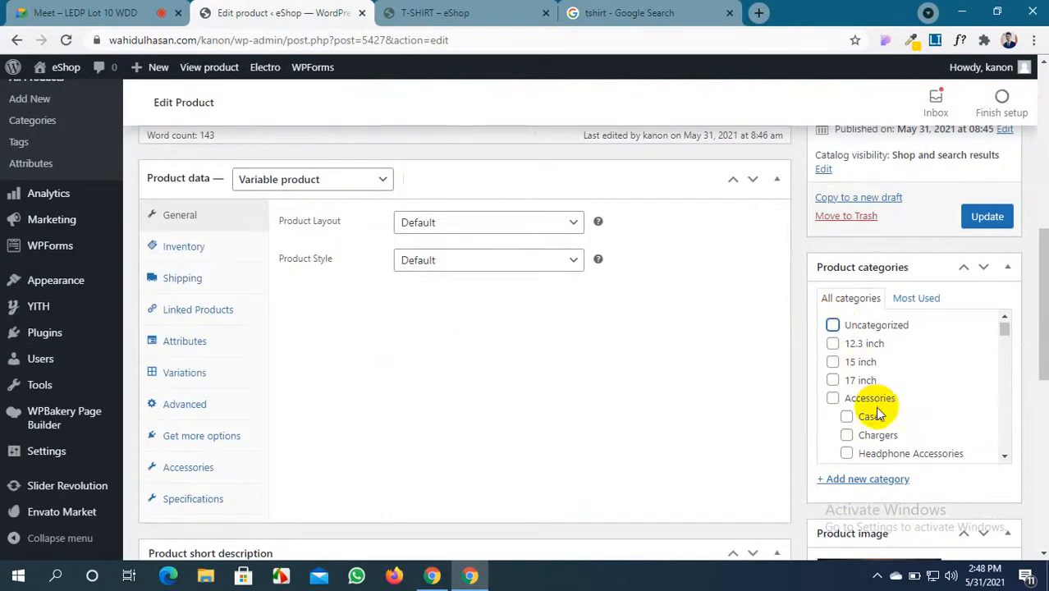
scroll(873, 411, down, 5)
scroll(874, 407, down, 1)
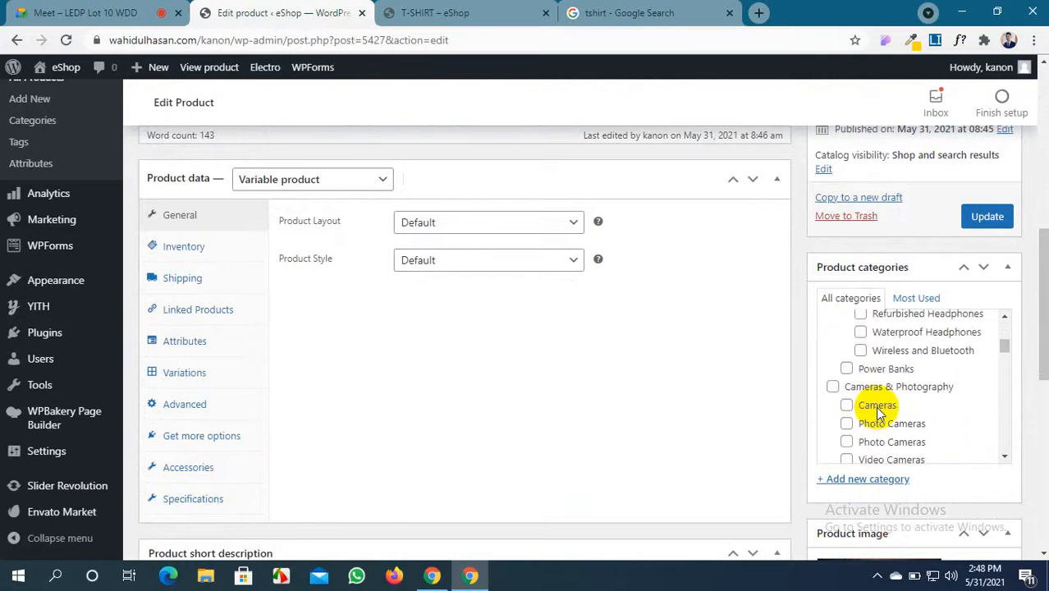
scroll(877, 411, down, 3)
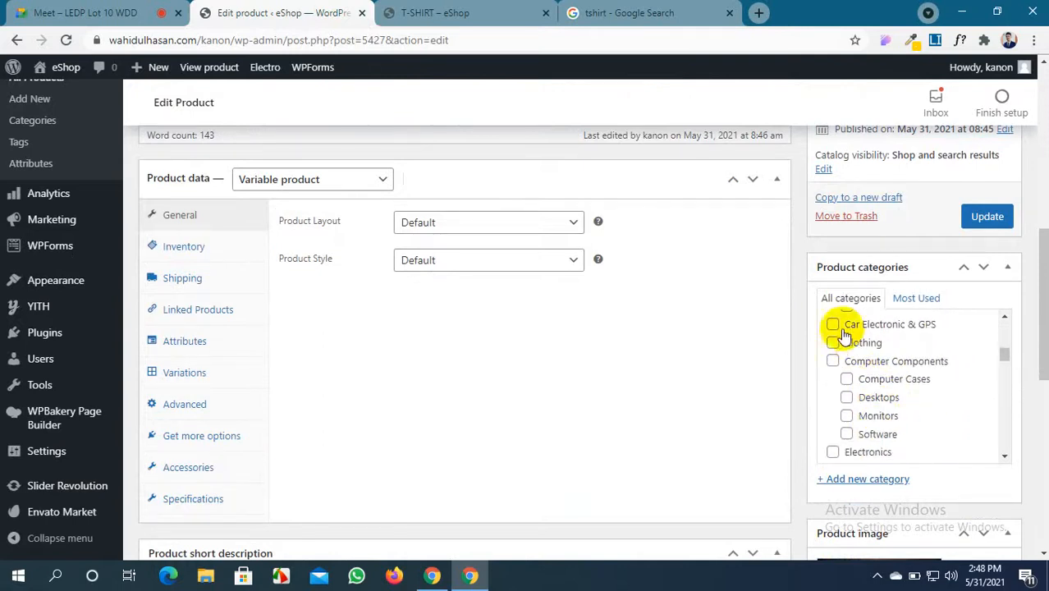
click(832, 343)
click(956, 217)
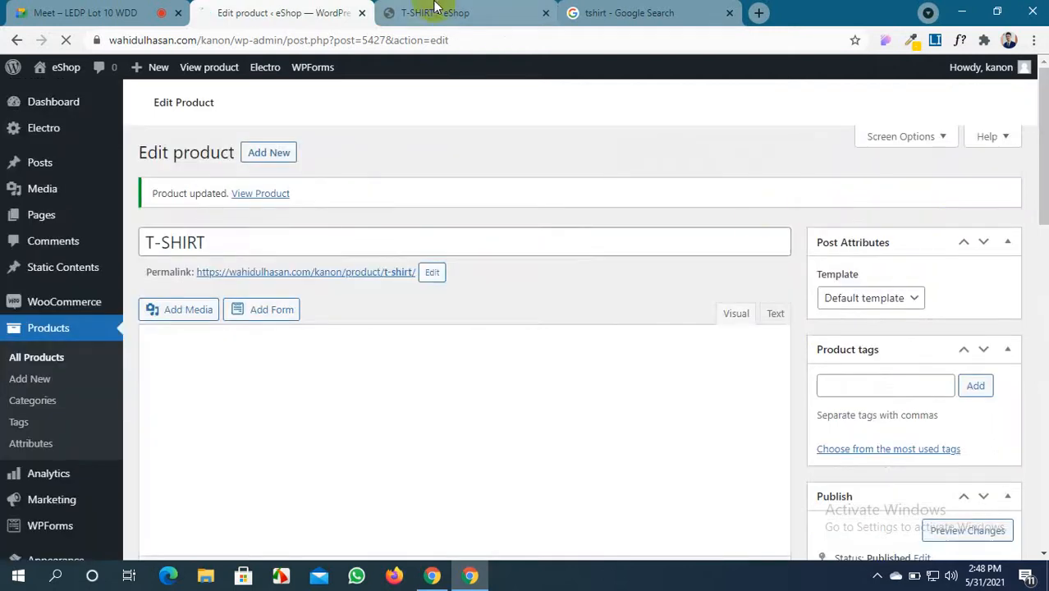
click(435, 10)
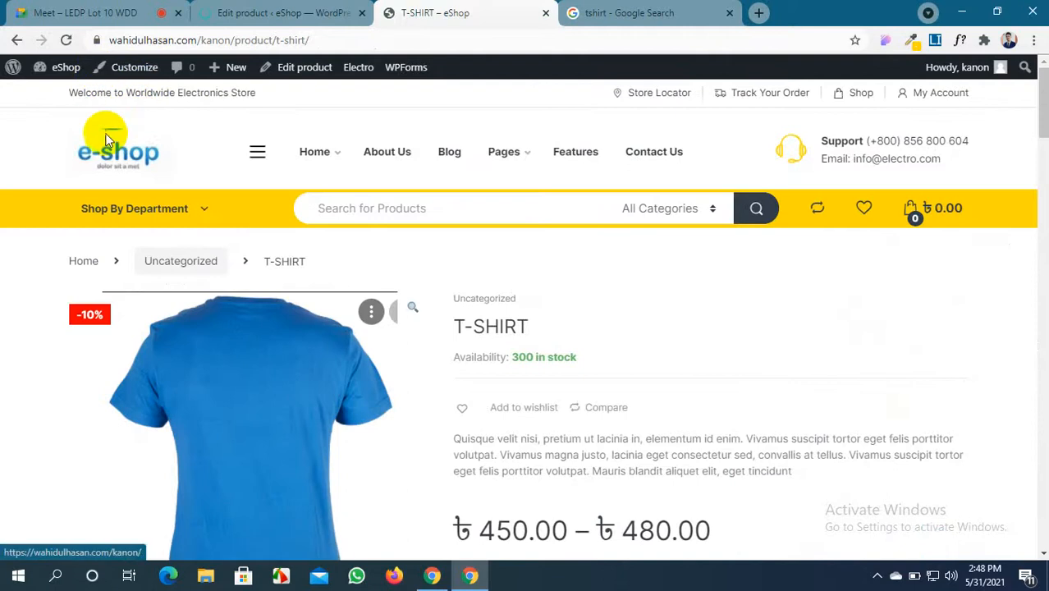
Reload the T-SHIRT store page to show the Clothing category, and open a blank Add new product form
click(66, 39)
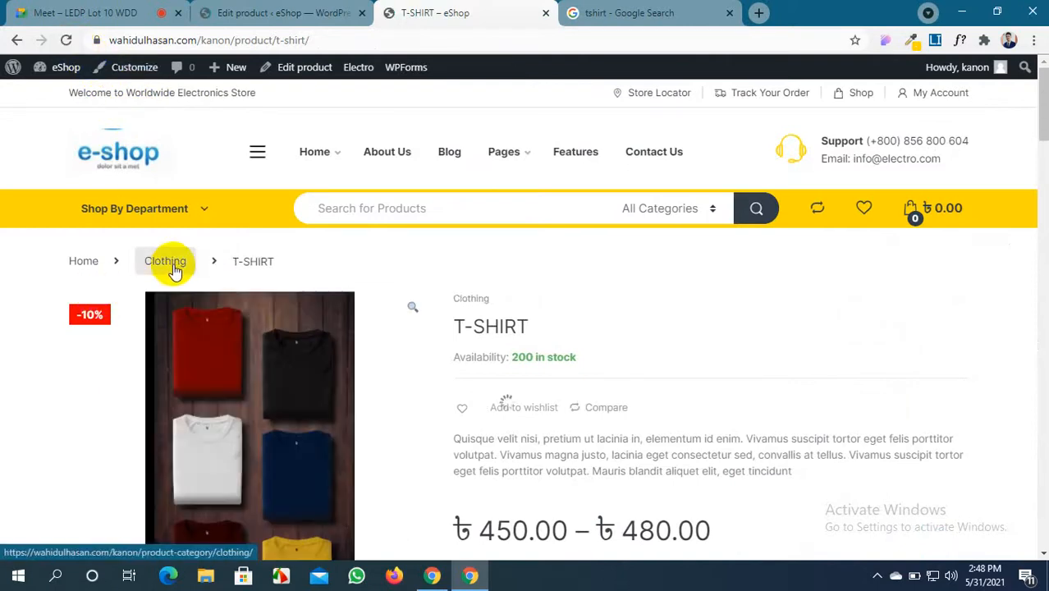
scroll(644, 433, down, 5)
scroll(644, 441, up, 5)
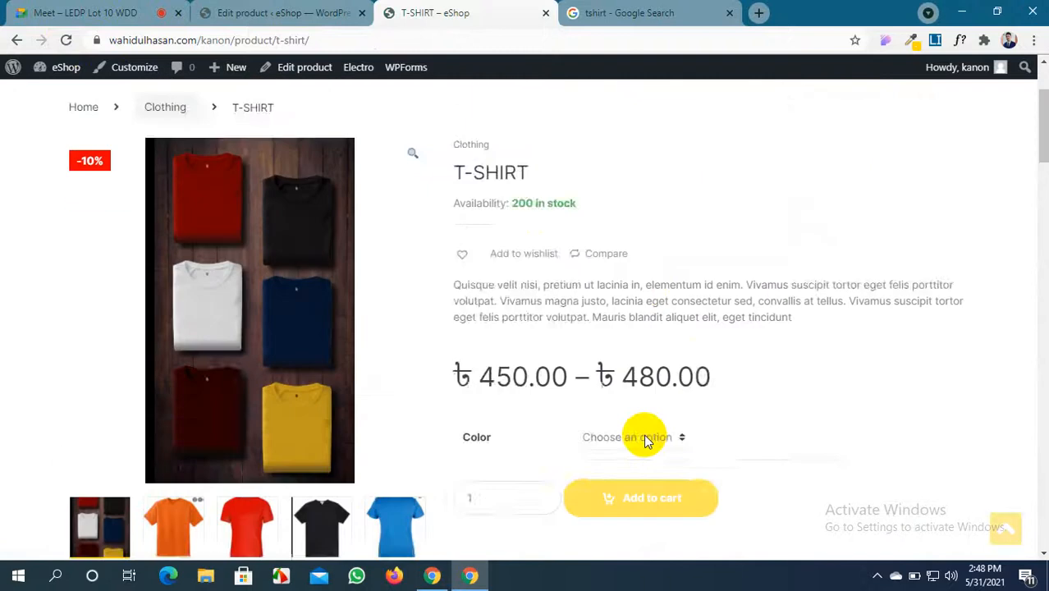
click(284, 13)
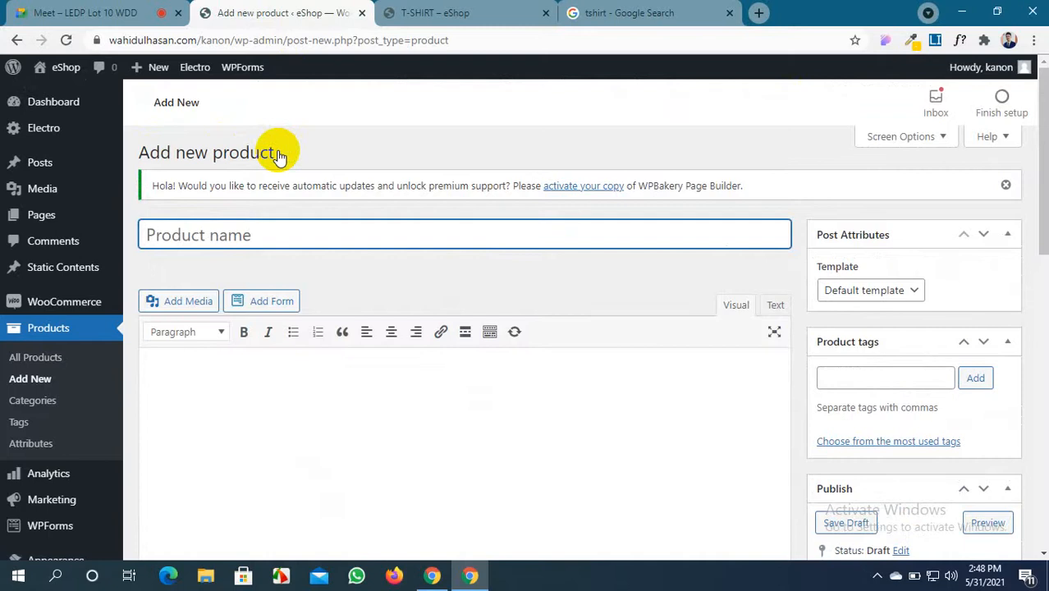
click(443, 10)
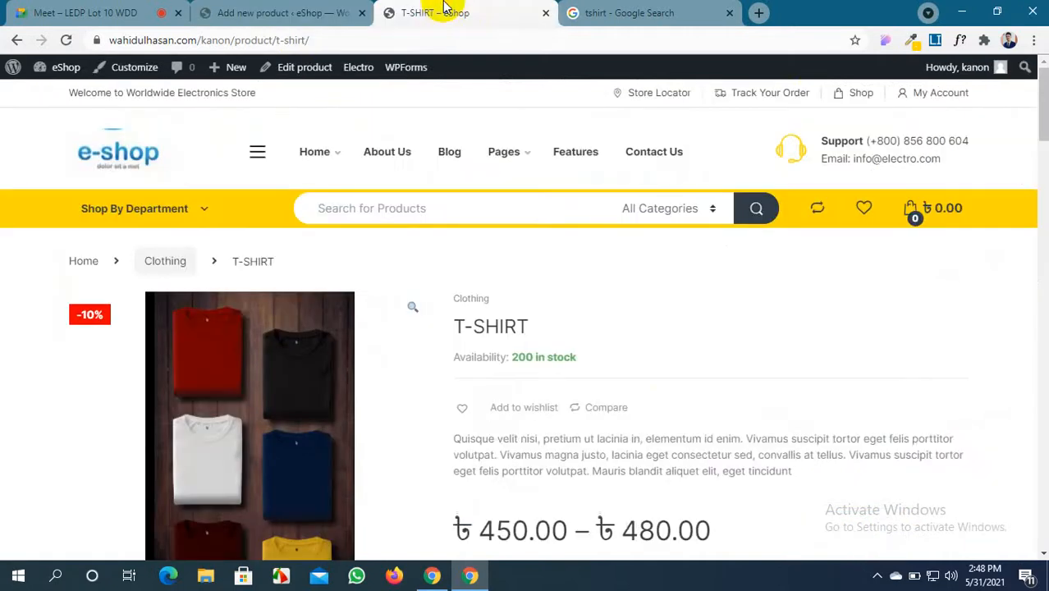
Change the image search from tshirt to shirt
click(603, 14)
scroll(457, 200, down, 10)
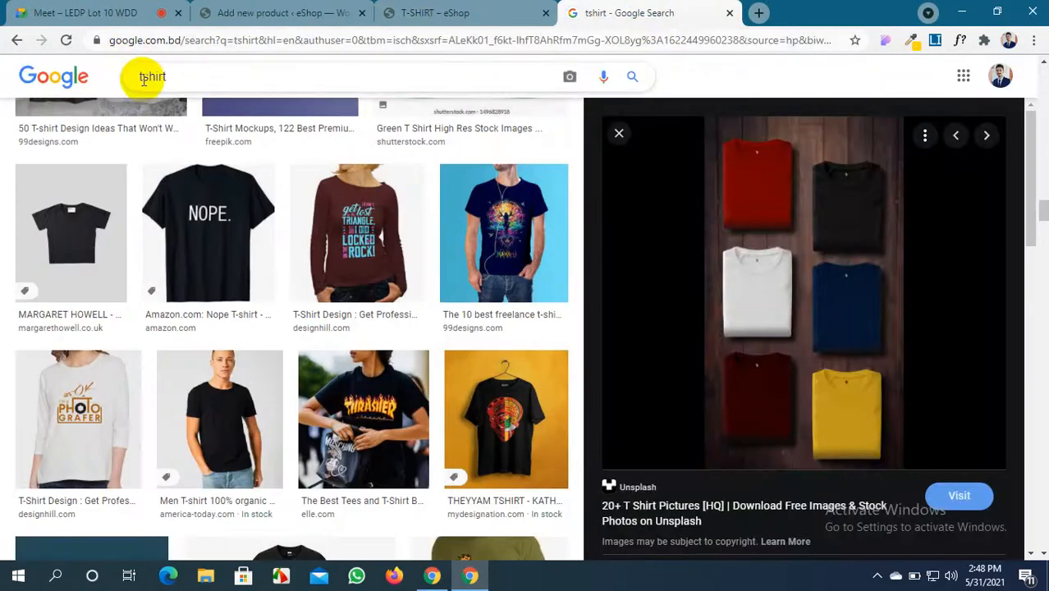
key(Delete)
key(Return)
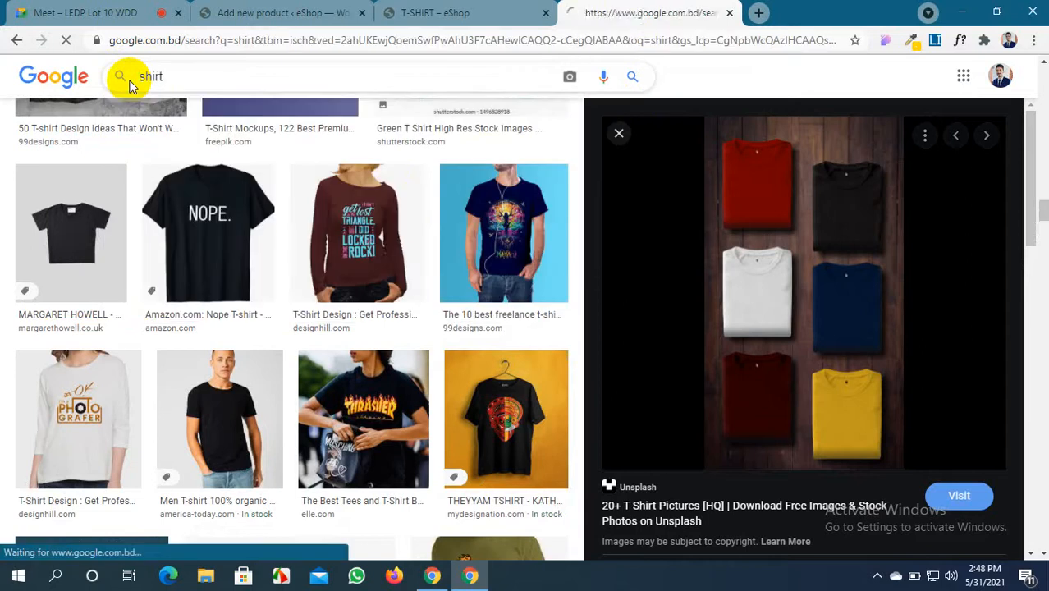
scroll(175, 236, down, 5)
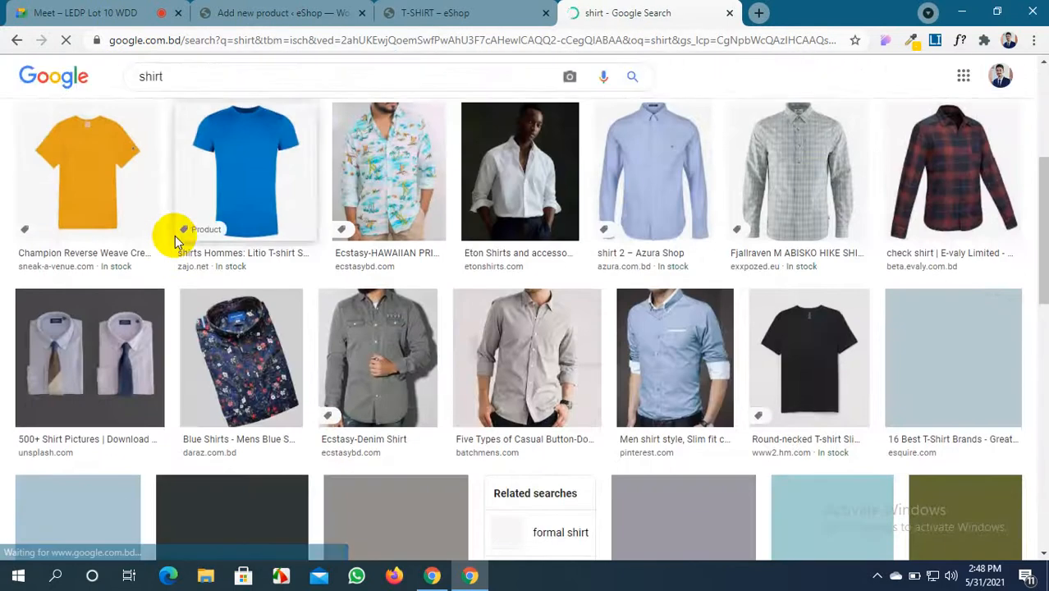
scroll(175, 236, up, 4)
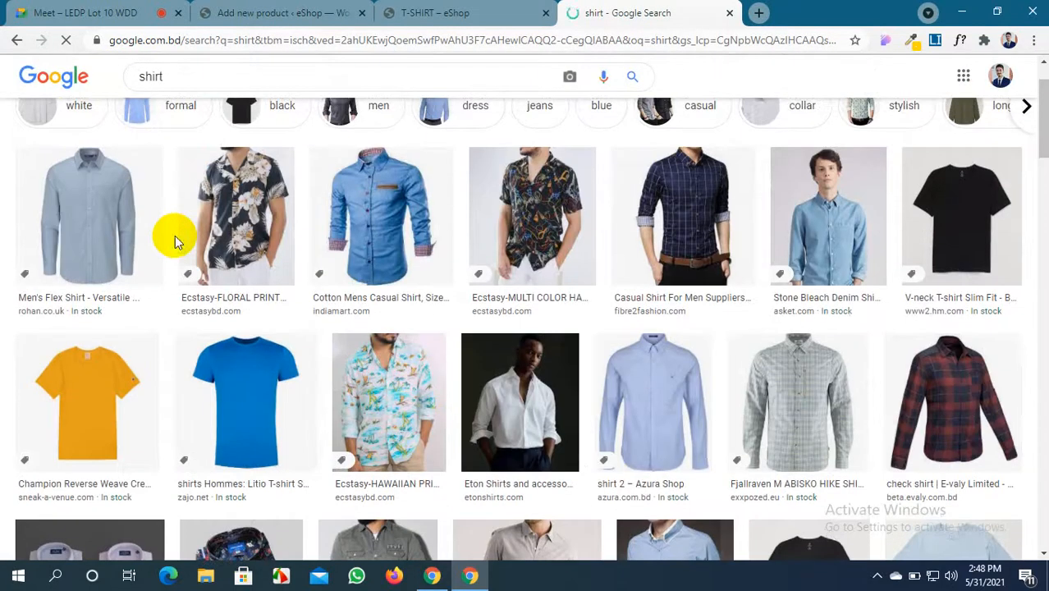
Capture the navy checked shirt preview with Lightshot and save it in Documents
click(671, 187)
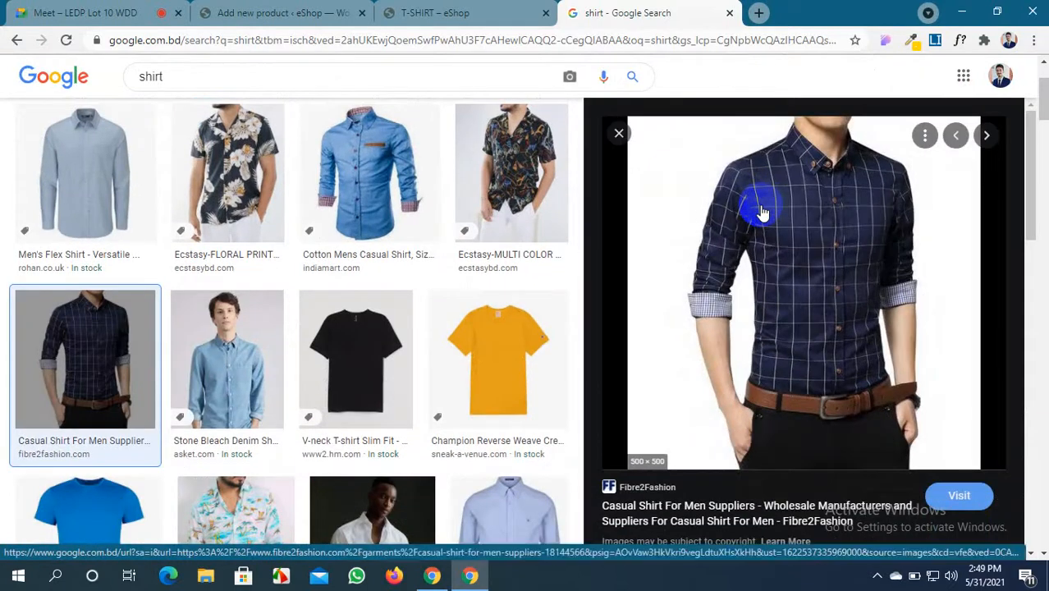
key(super+shift+s)
drag(689, 119, 920, 472)
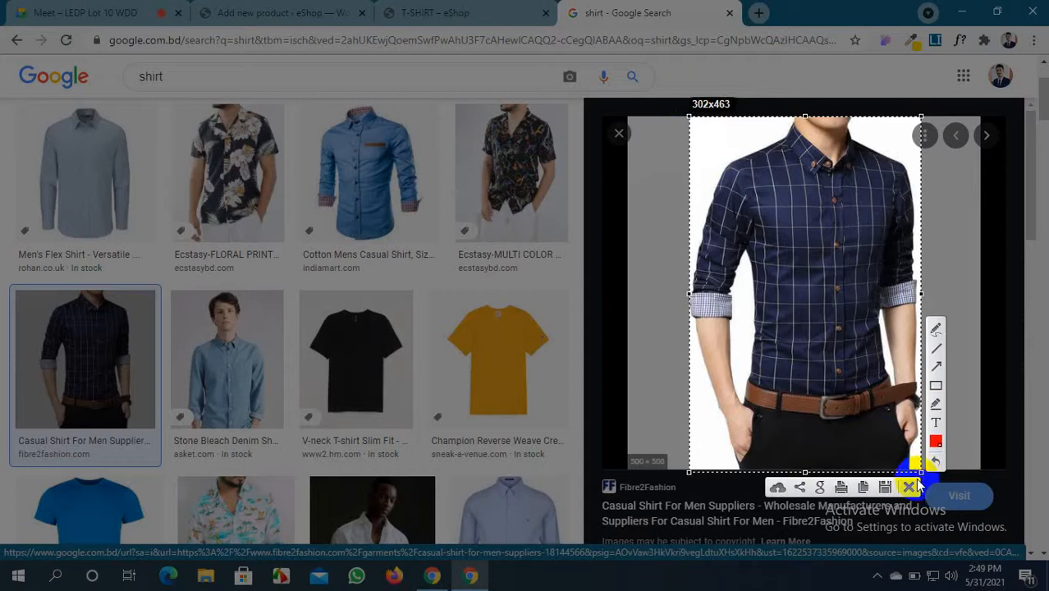
click(884, 487)
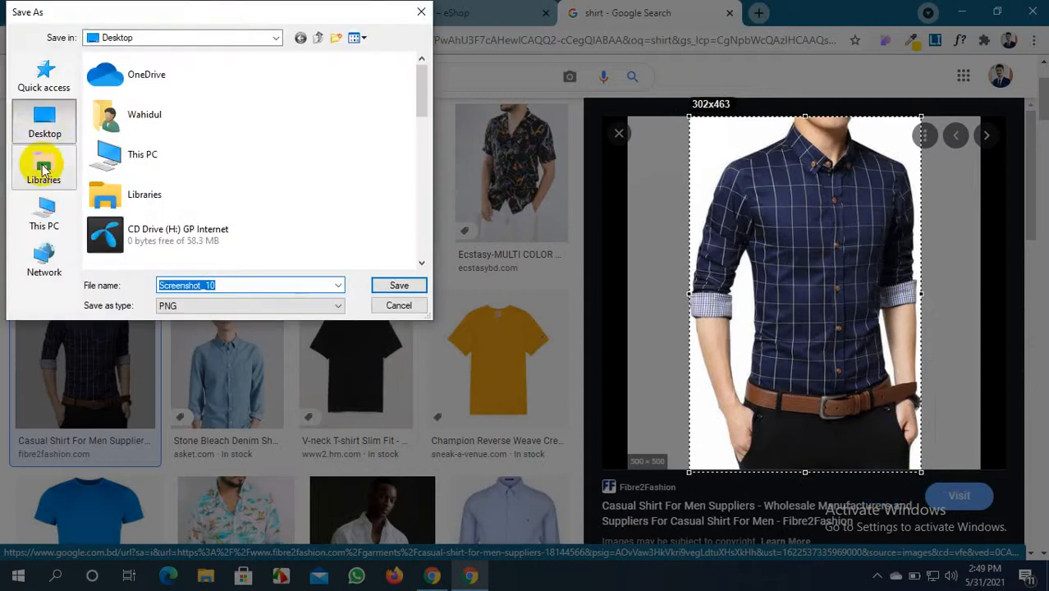
click(53, 227)
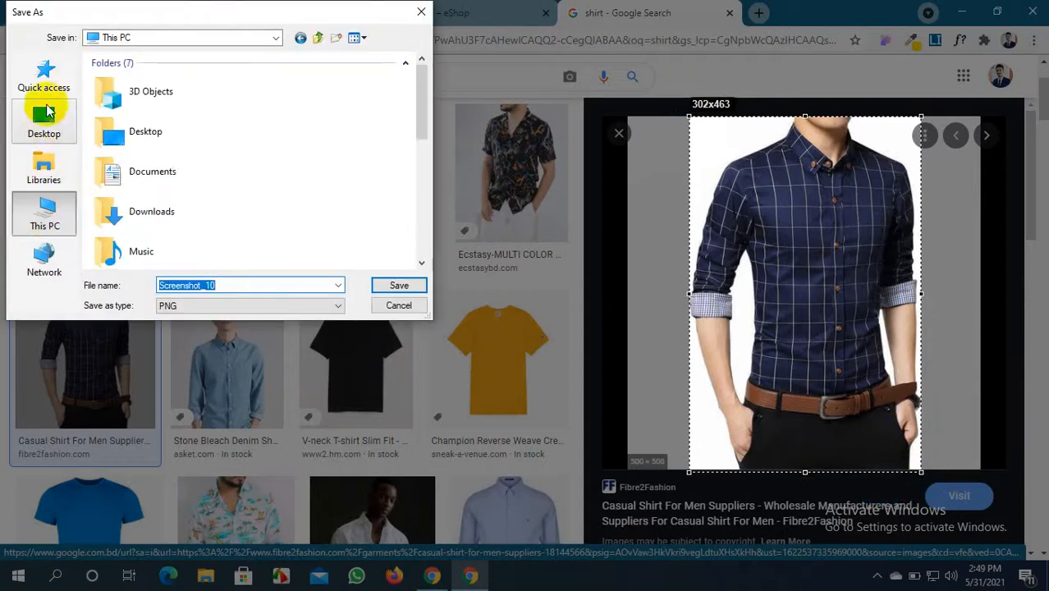
click(49, 86)
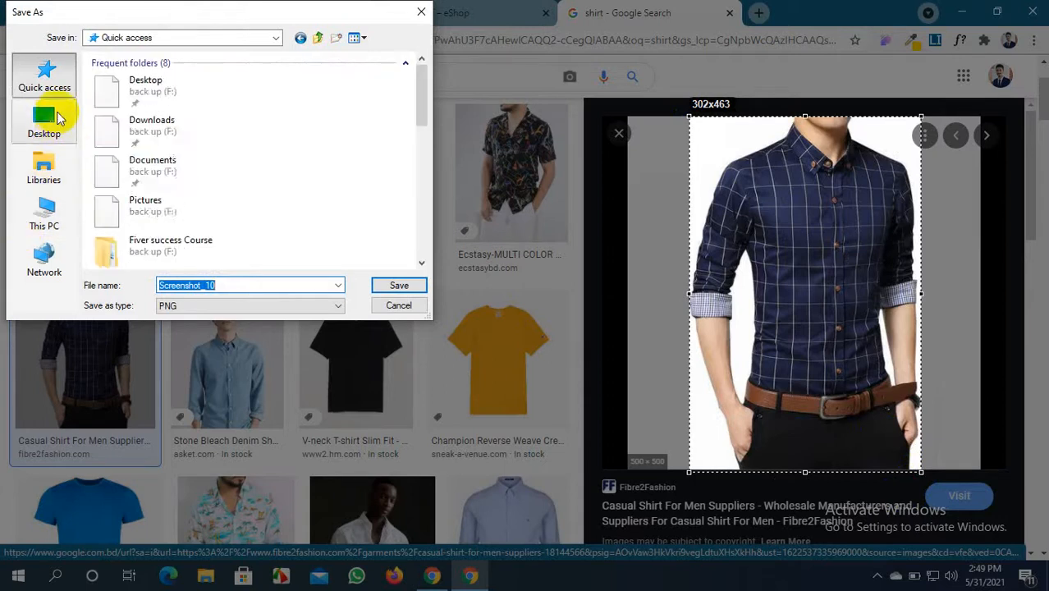
double_click(182, 172)
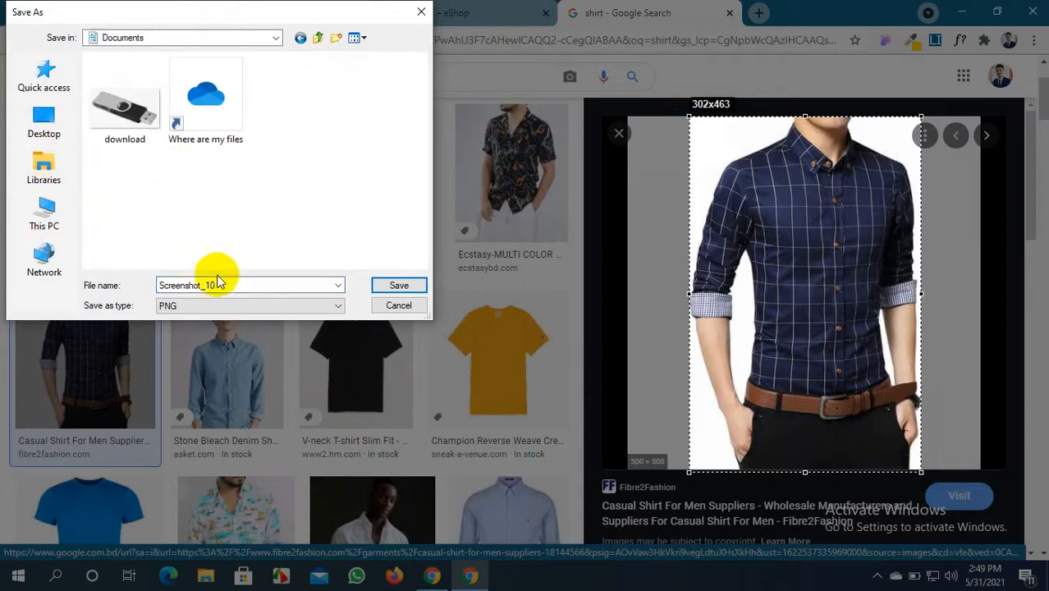
click(398, 285)
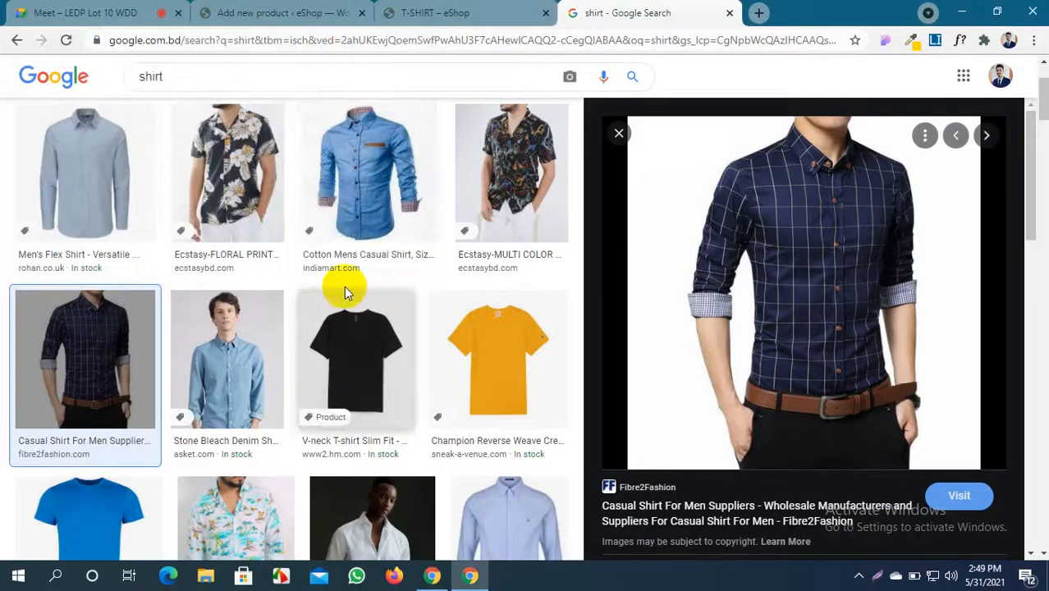
Capture the red and navy check shirt and save it as Screenshot_1.png
scroll(117, 262, down, 6)
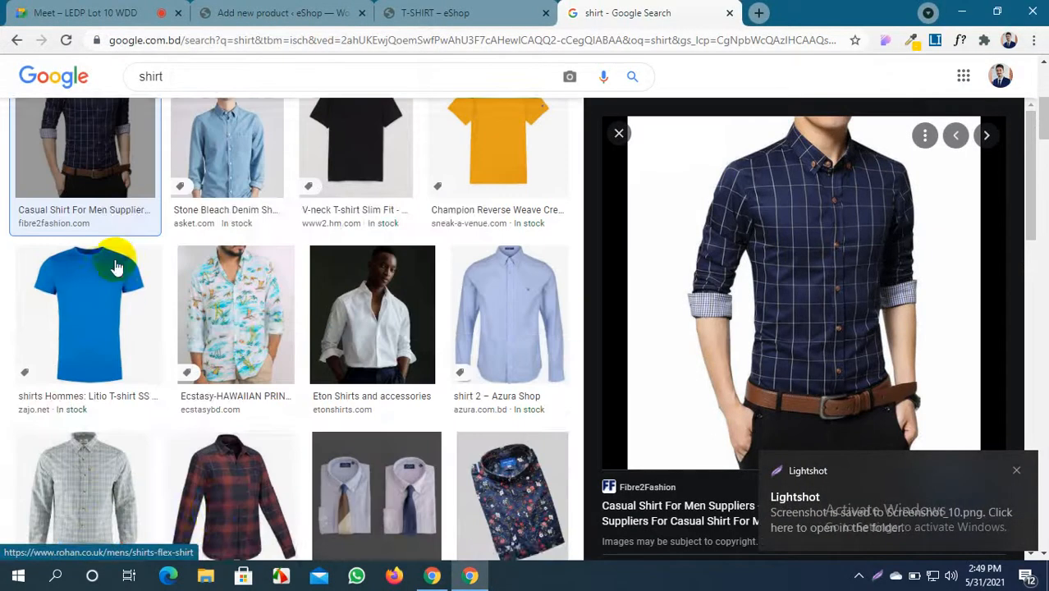
click(236, 280)
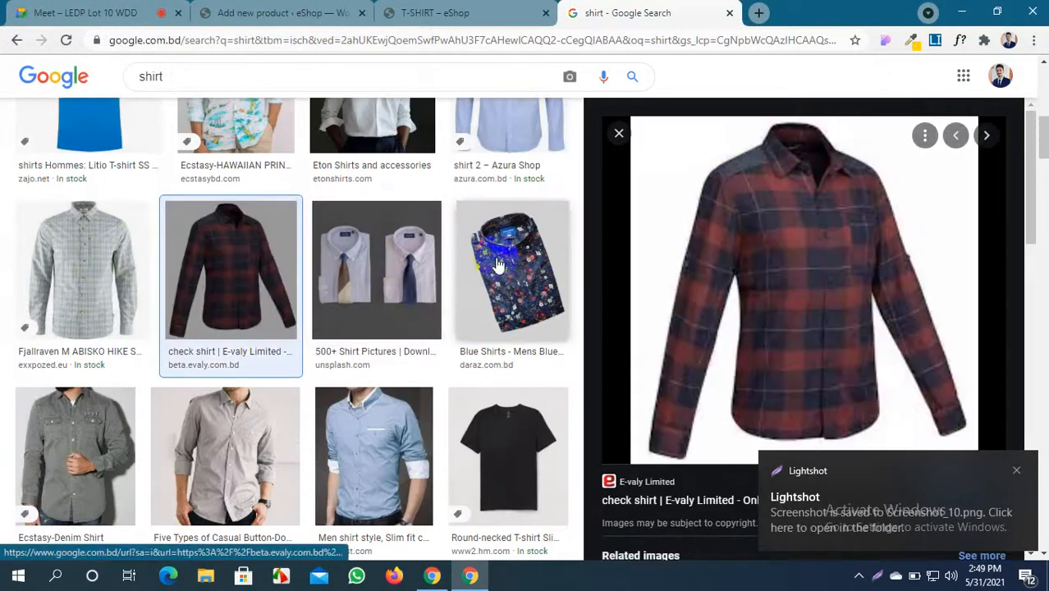
key(Print)
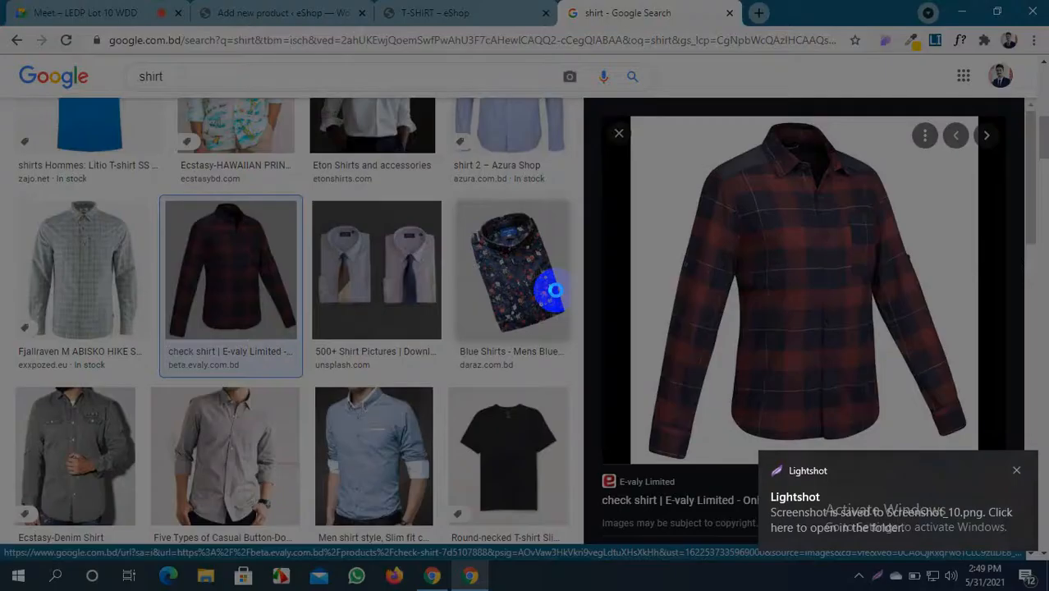
drag(673, 191, 944, 448)
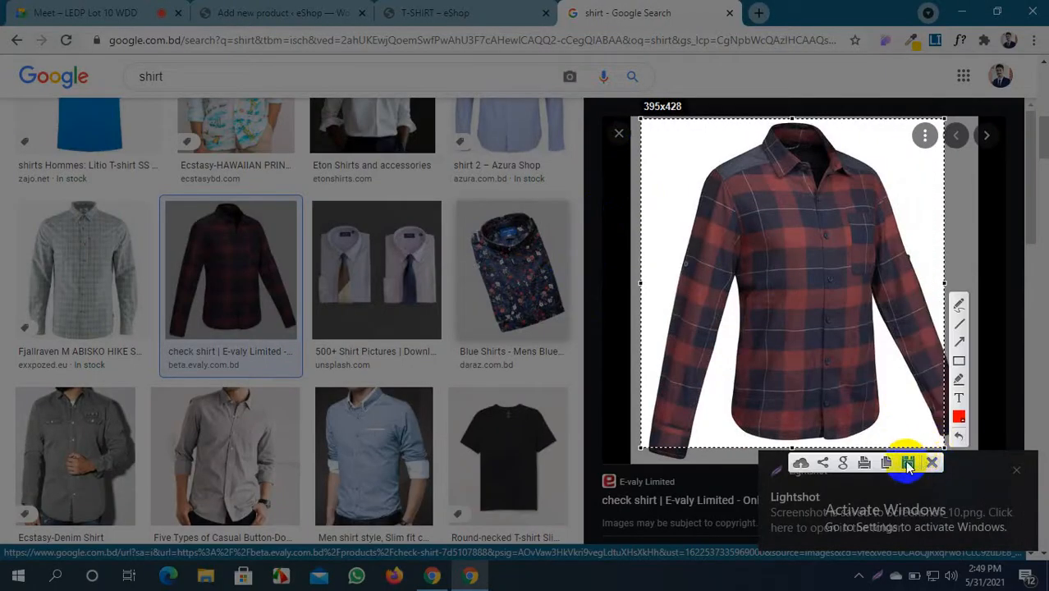
click(907, 464)
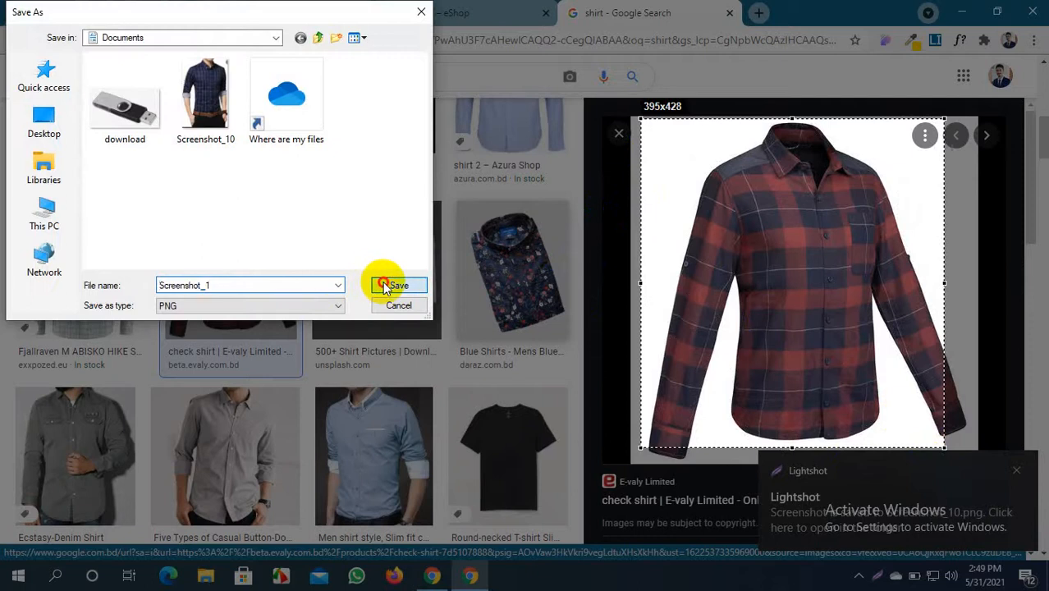
click(398, 285)
Capture the black shirt preview and save it as Screenshot_2.png
scroll(294, 319, down, 8)
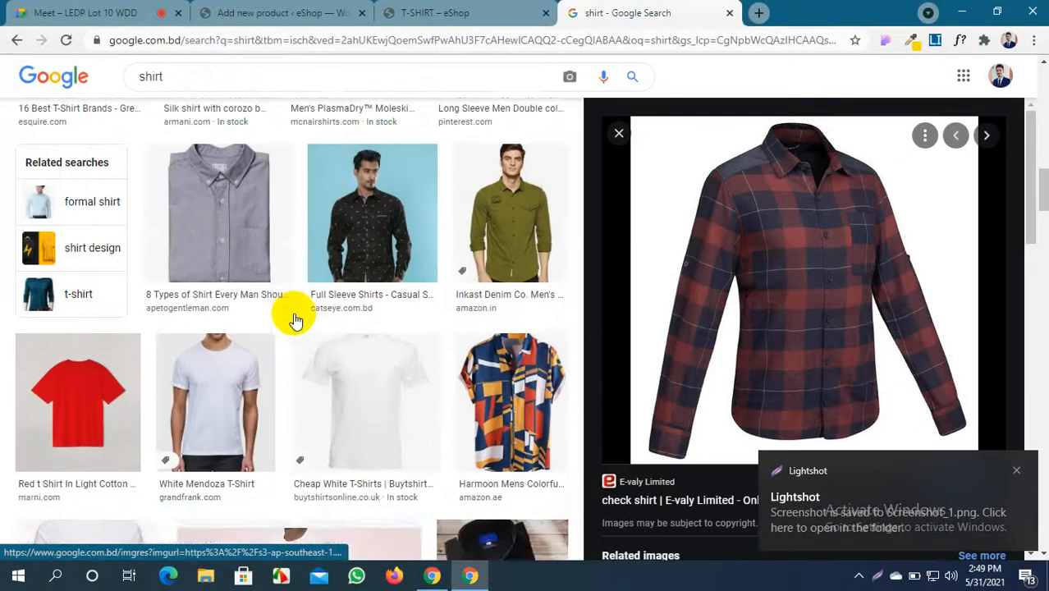
scroll(291, 316, down, 5)
click(471, 225)
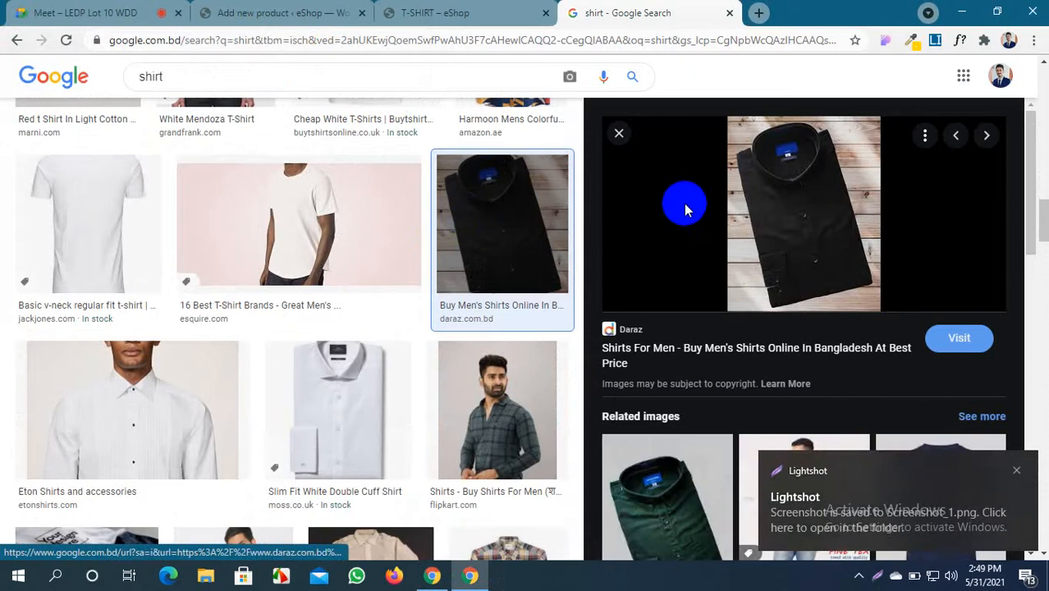
key(Print)
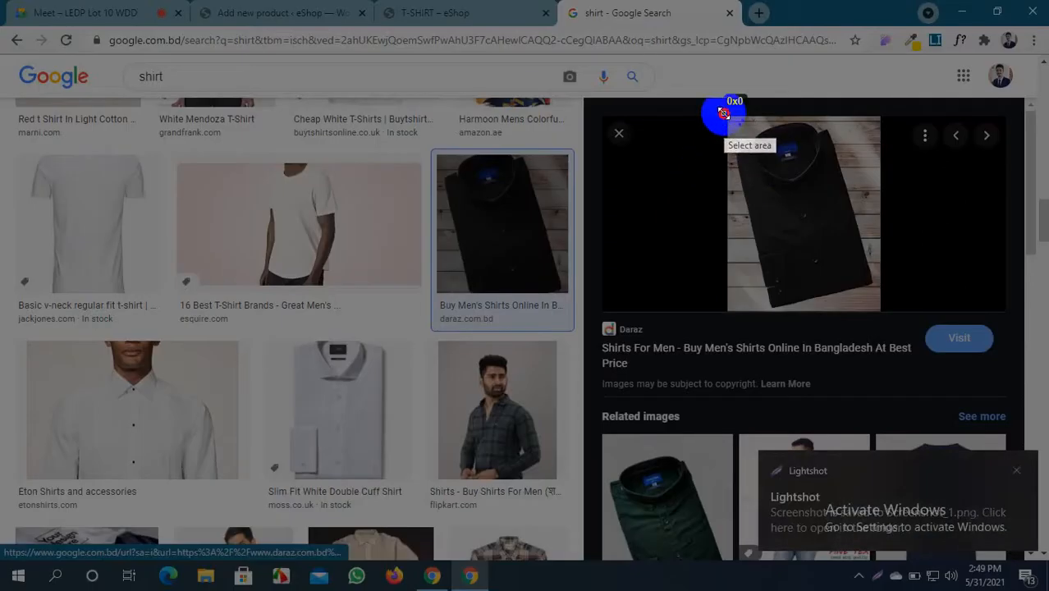
drag(723, 112, 884, 310)
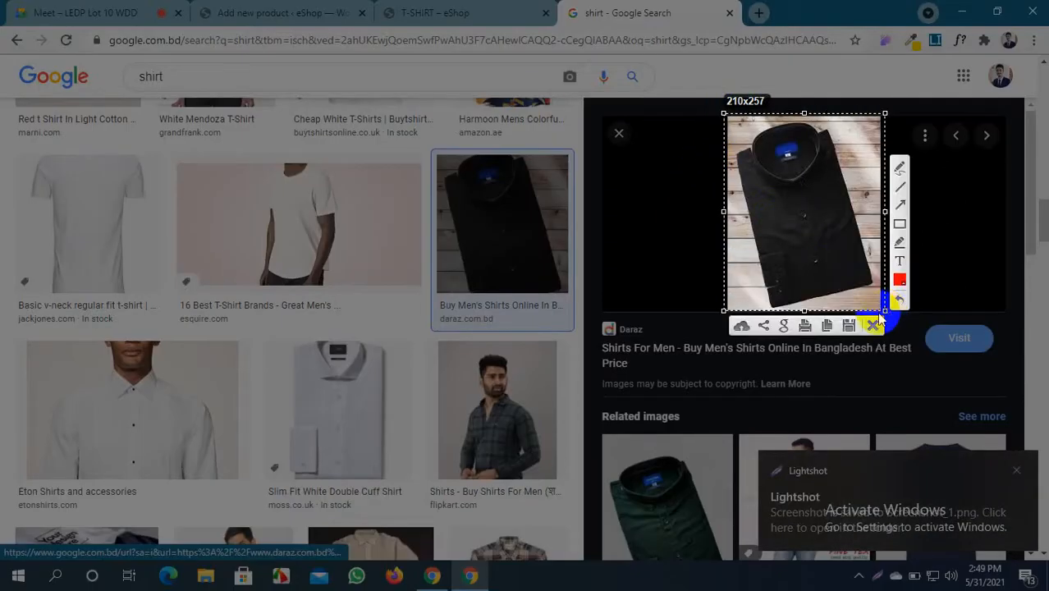
click(850, 325)
click(386, 282)
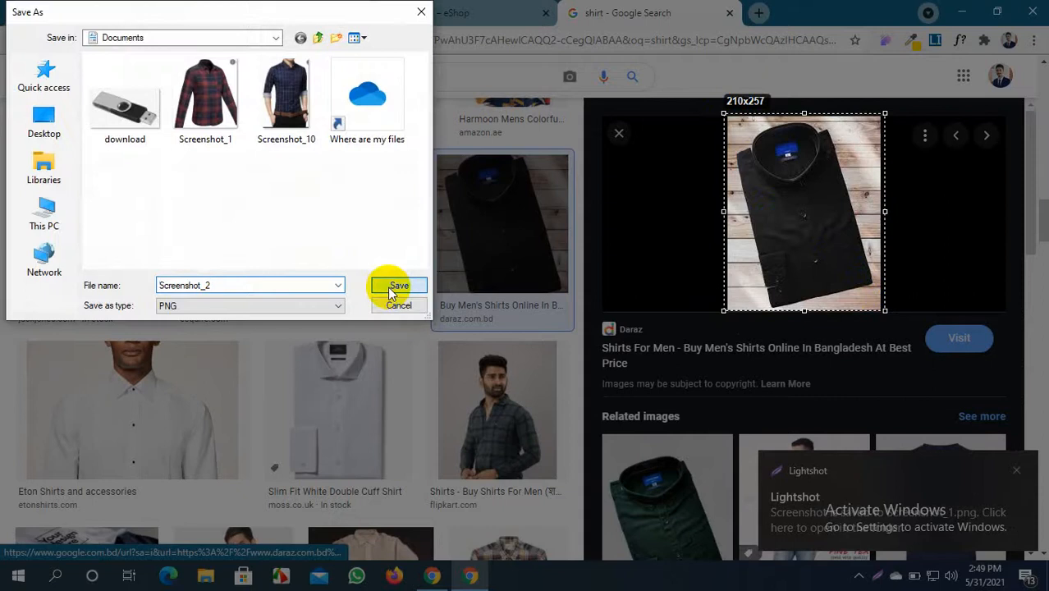
scroll(238, 184, up, 5)
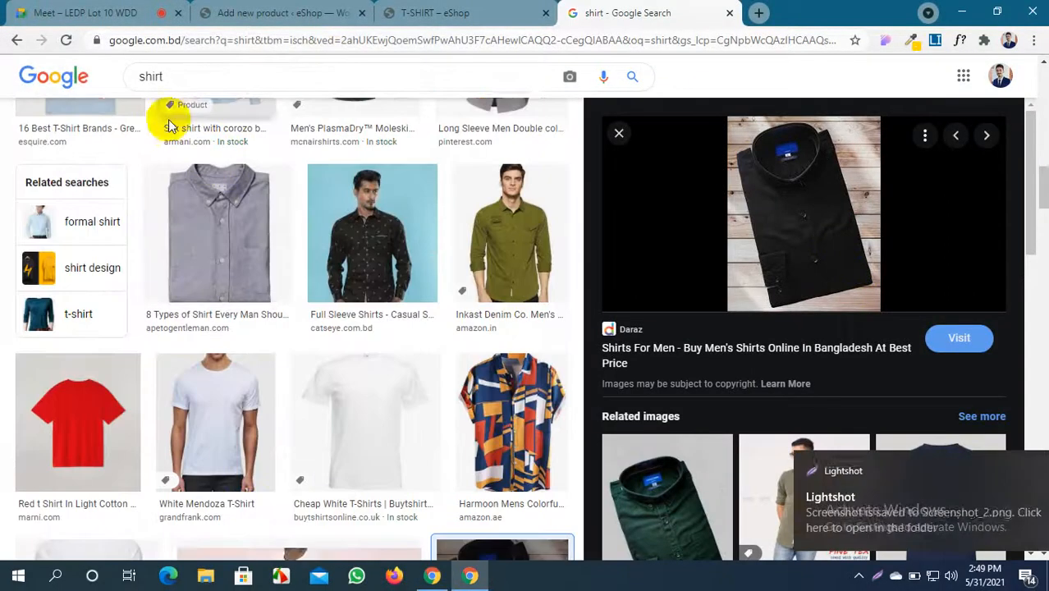
Search Google Images for green shirt
click(142, 75)
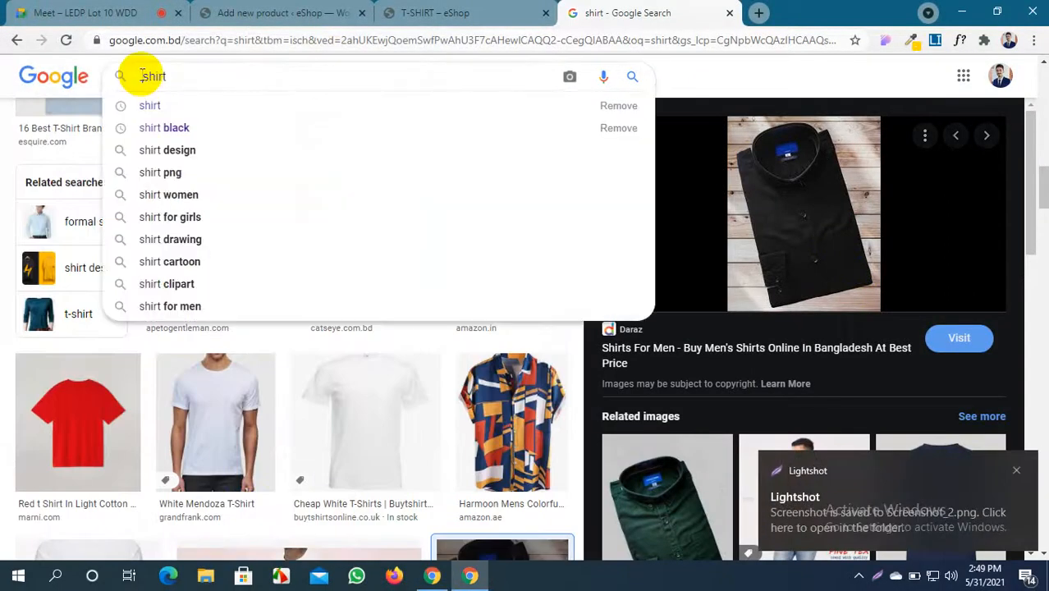
text(gree)
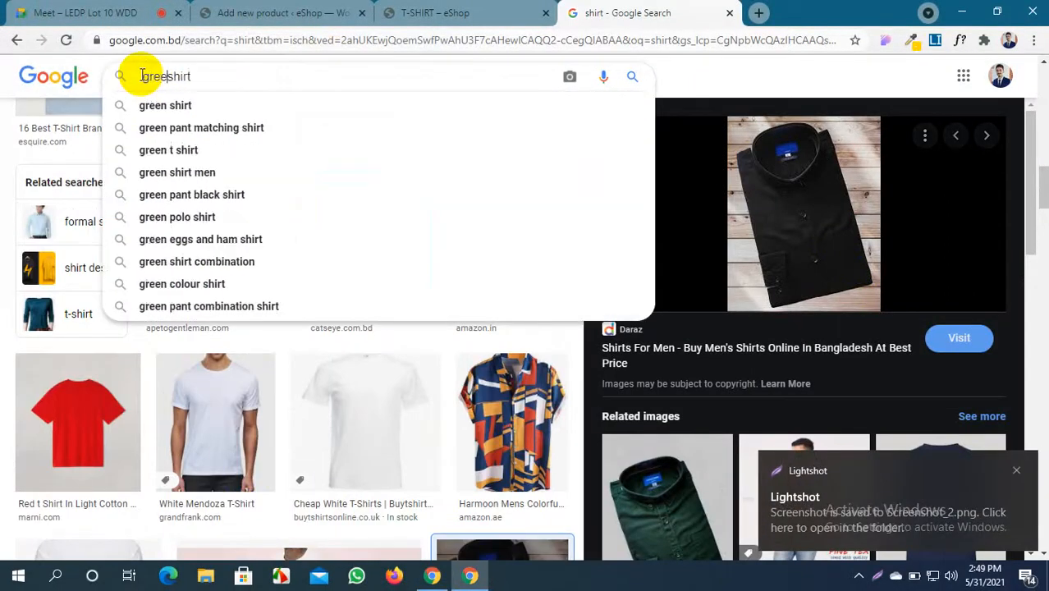
text(n)
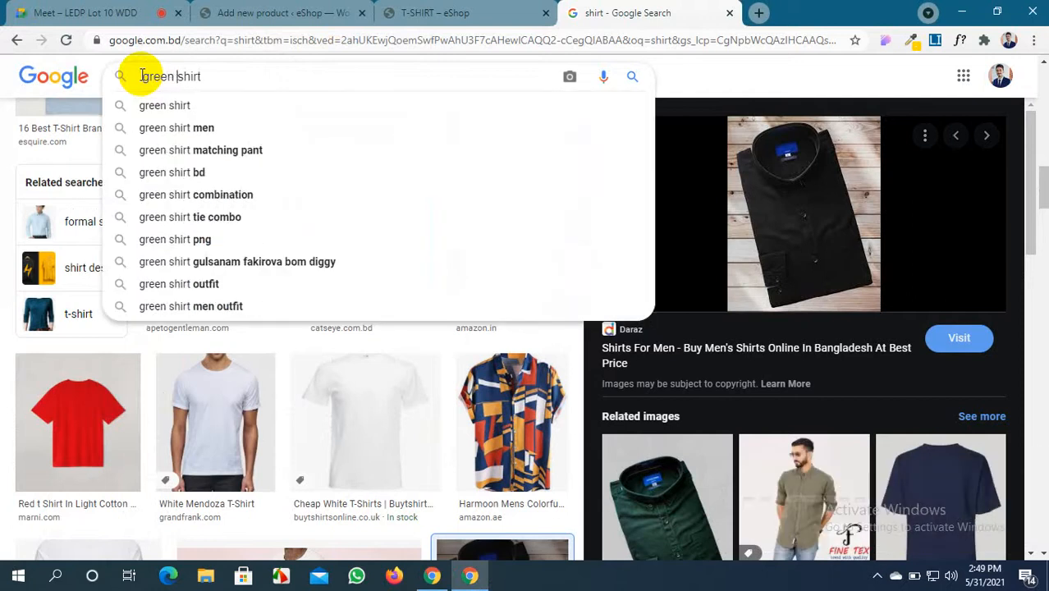
click(278, 70)
key(Return)
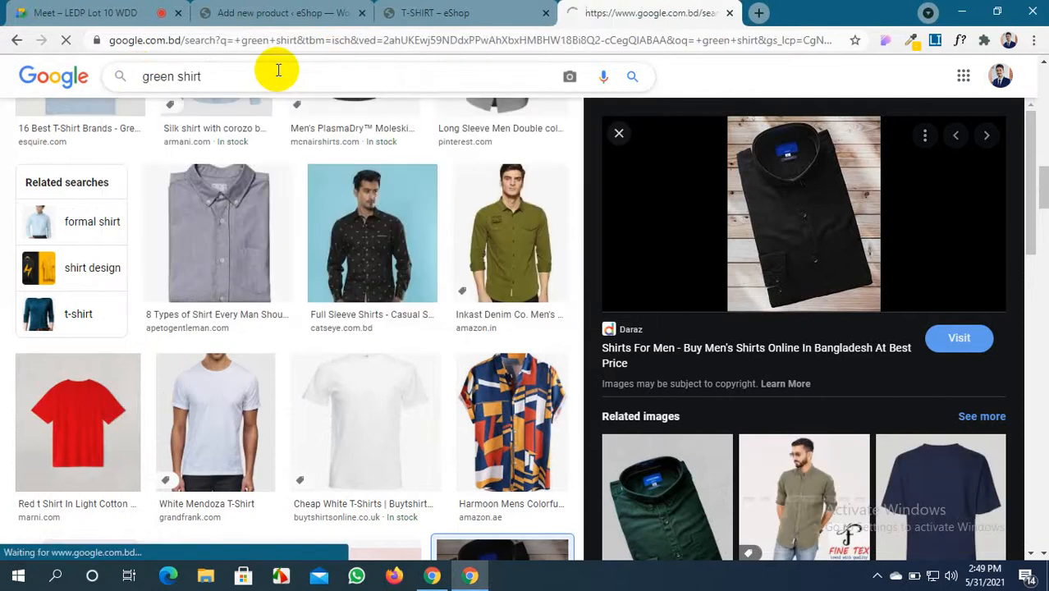
scroll(275, 251, down, 3)
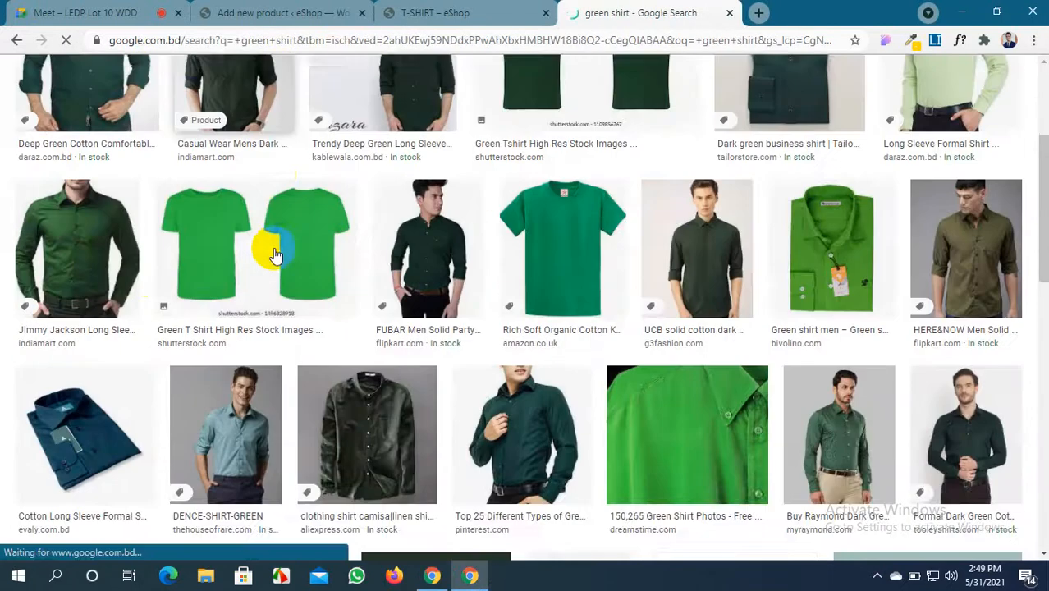
Capture the dark green UCB cotton shirt and save it as Screenshot_3.png
click(702, 266)
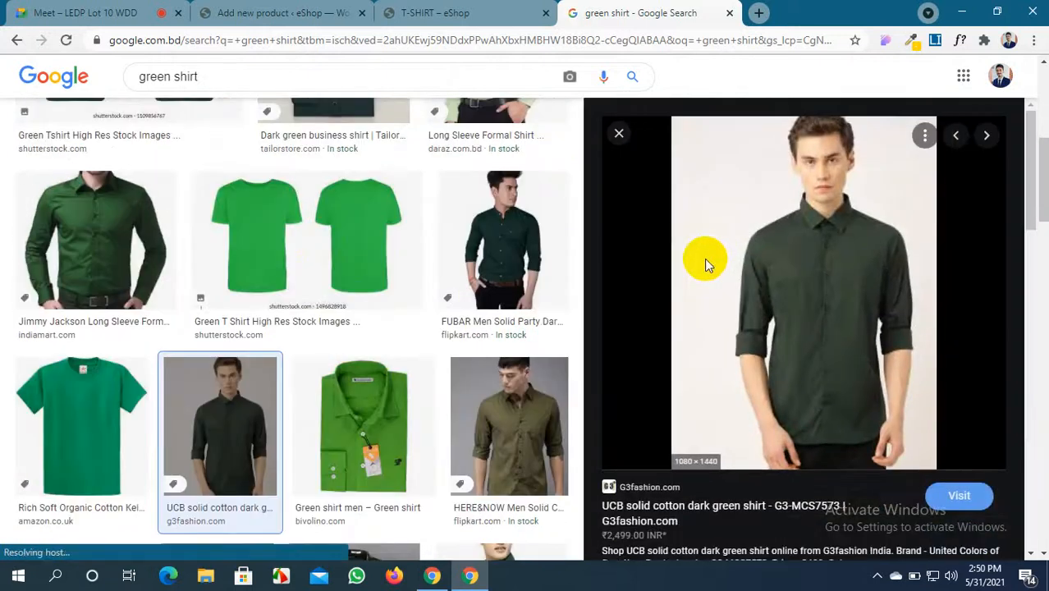
key(Print)
drag(713, 151, 924, 460)
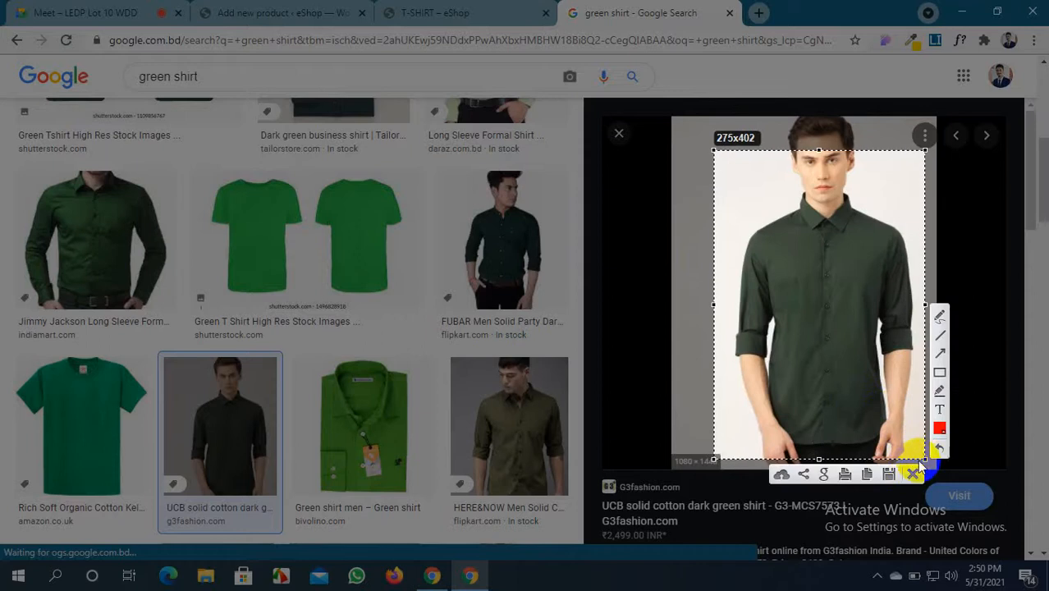
click(889, 472)
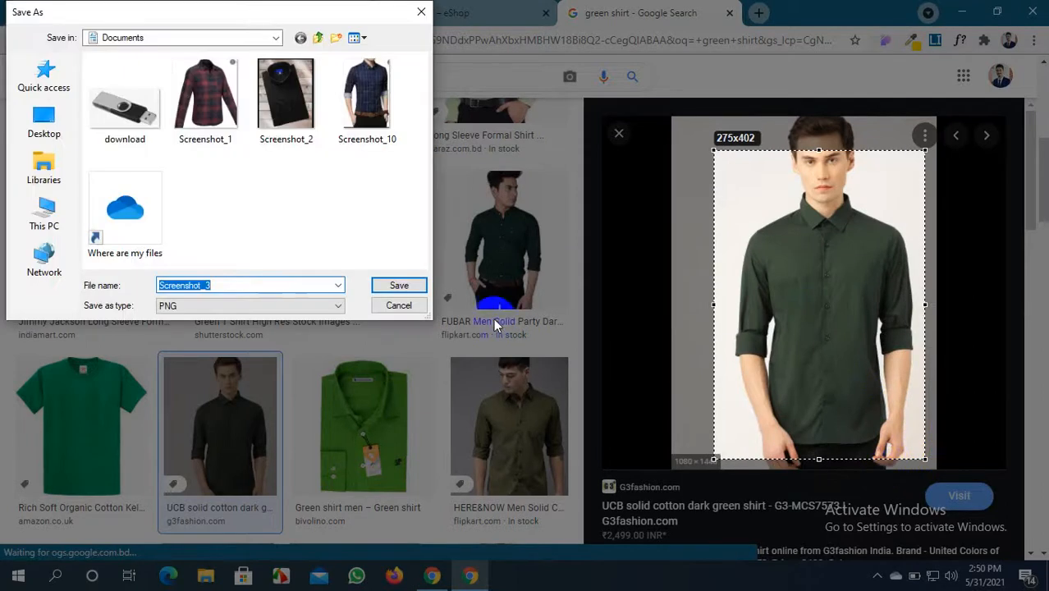
click(394, 287)
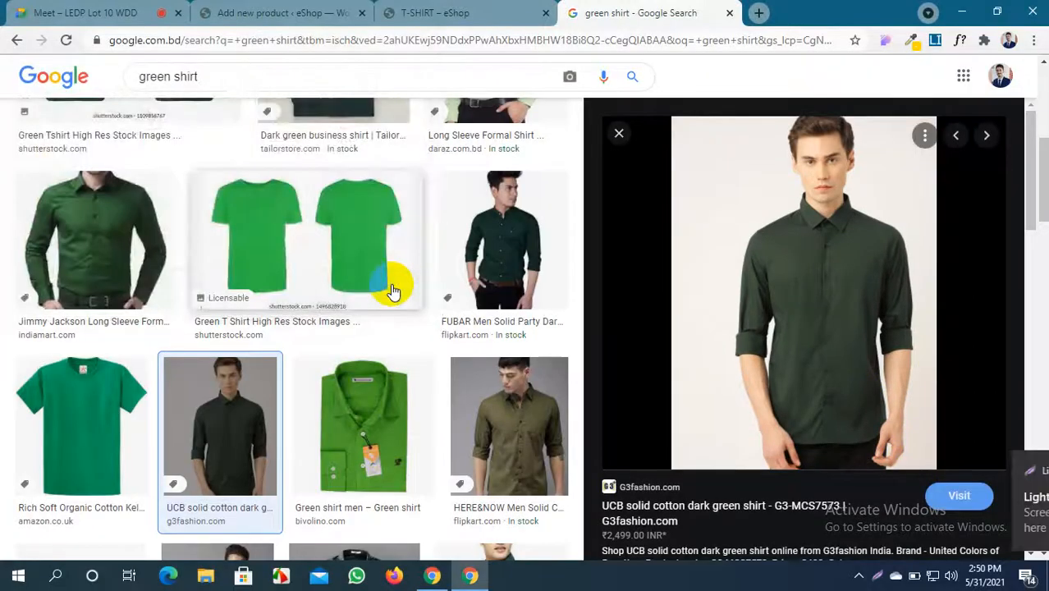
scroll(391, 282, down, 4)
scroll(390, 281, up, 9)
double_click(147, 86)
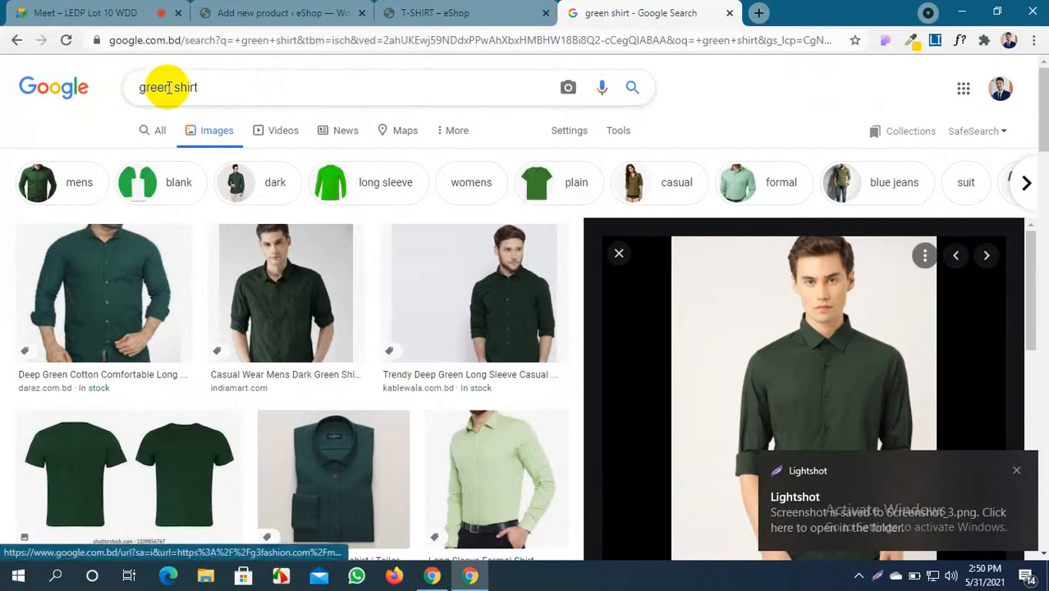
Search Google Images for red shirt
text(red)
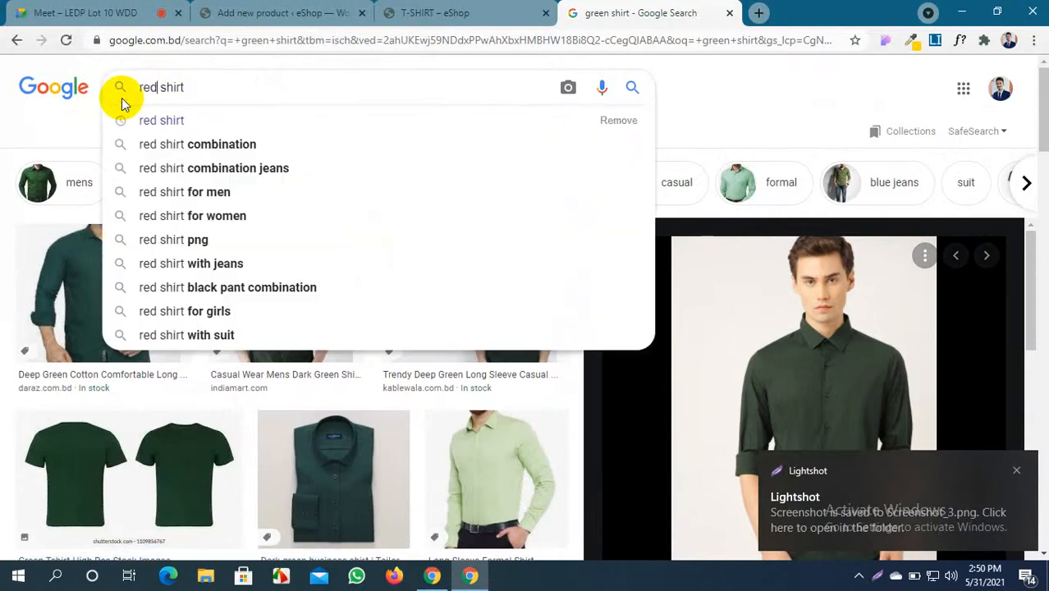
key(Return)
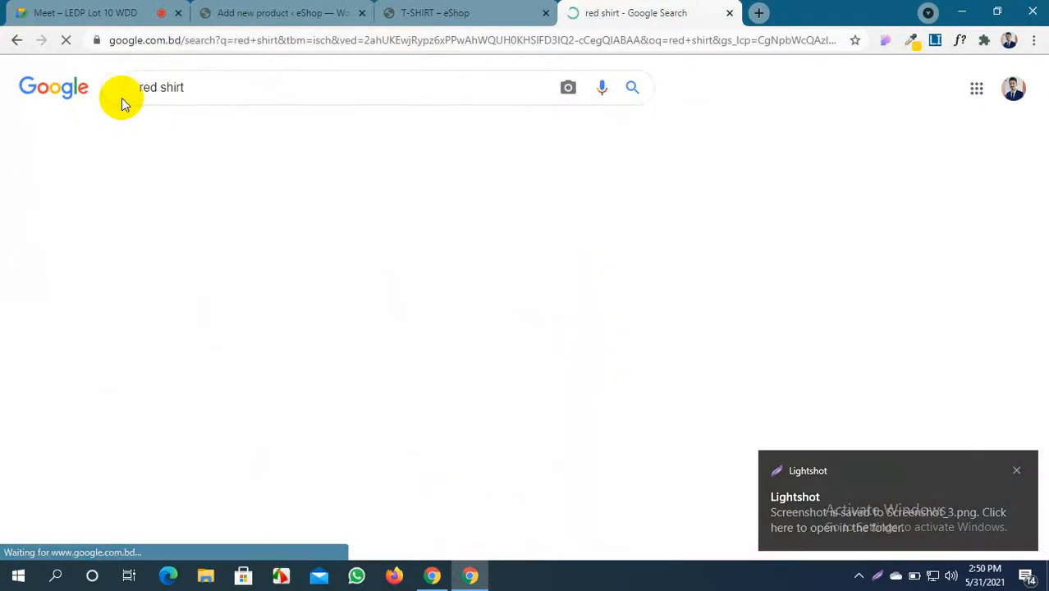
scroll(480, 335, down, 5)
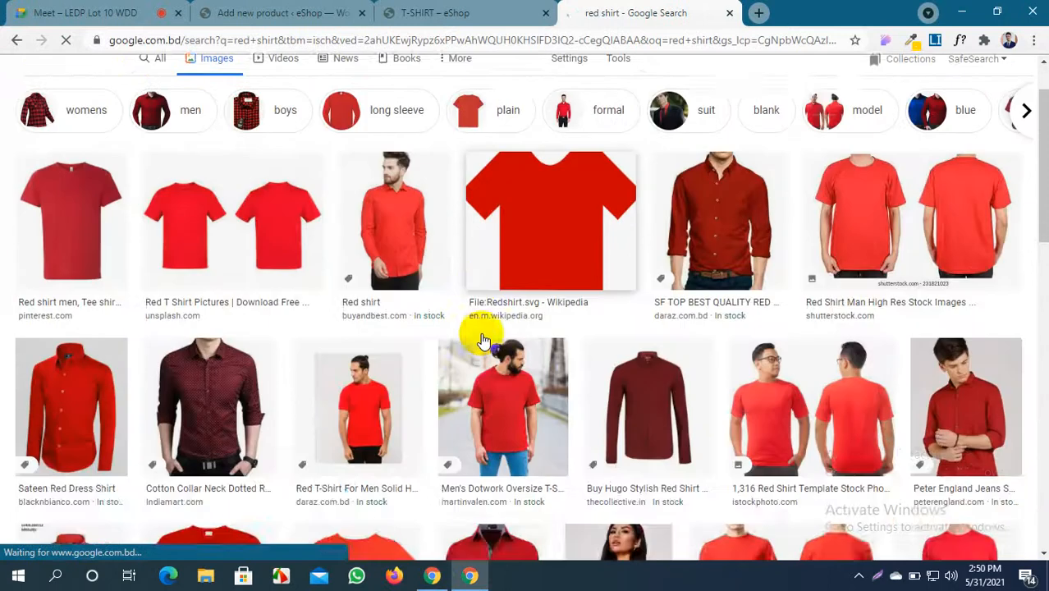
scroll(481, 336, up, 4)
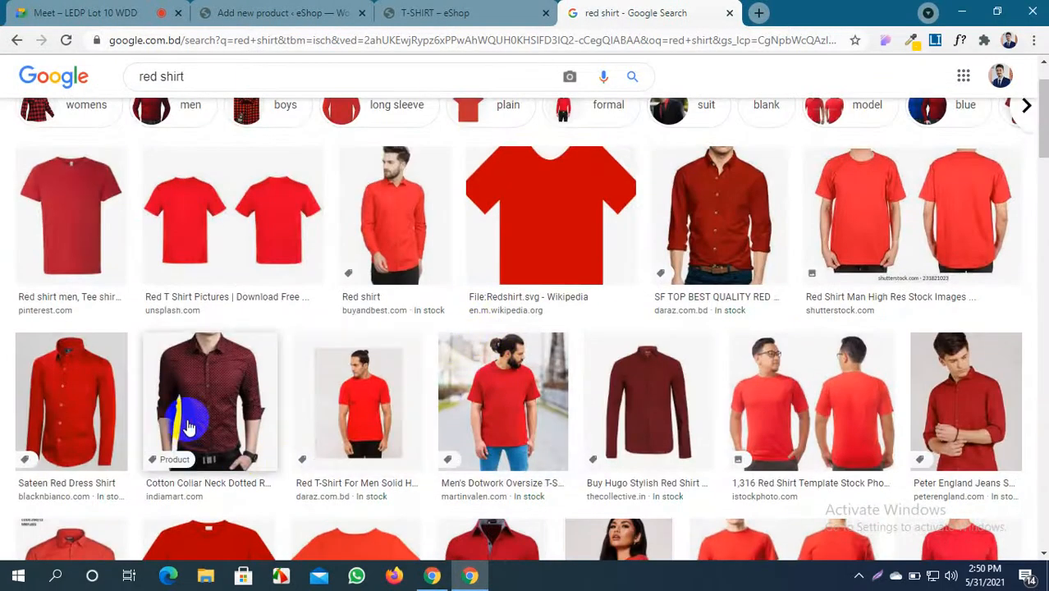
Capture the dotted red shirt preview and save it as Screenshot_4.png
click(188, 431)
key(Print)
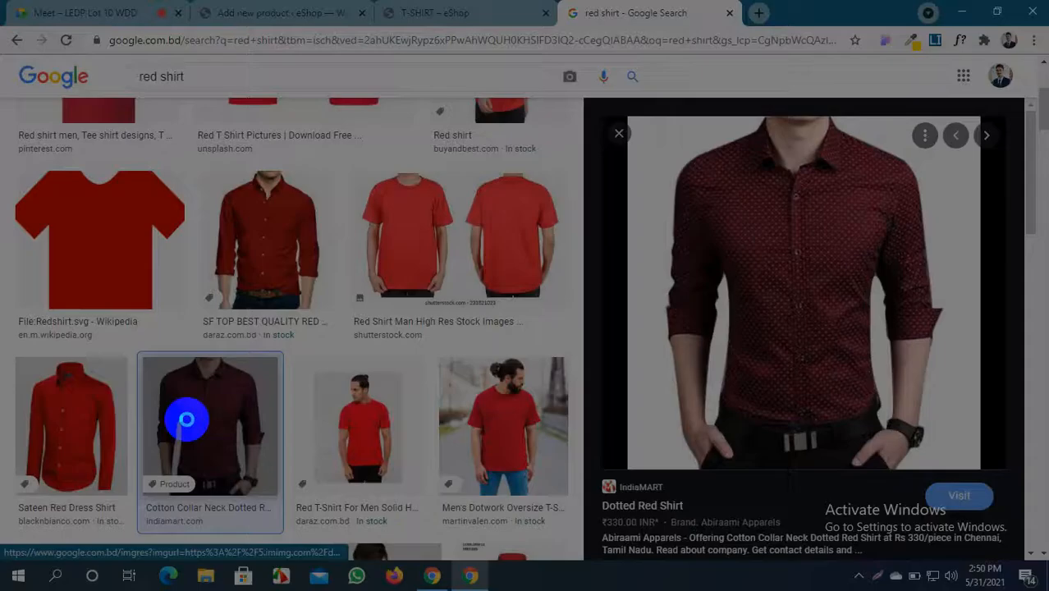
drag(661, 121, 940, 468)
click(908, 485)
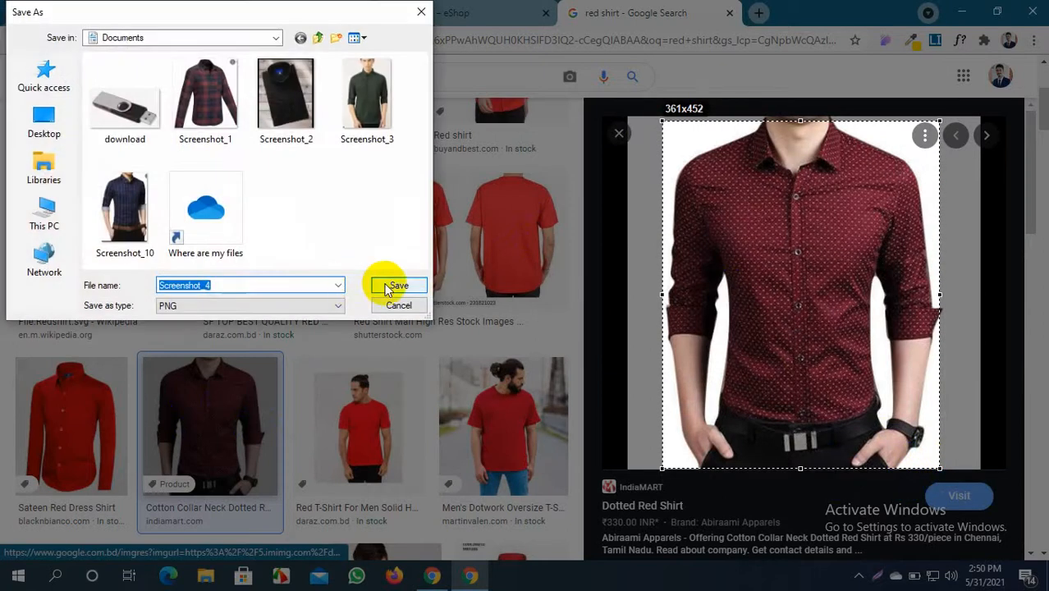
click(398, 285)
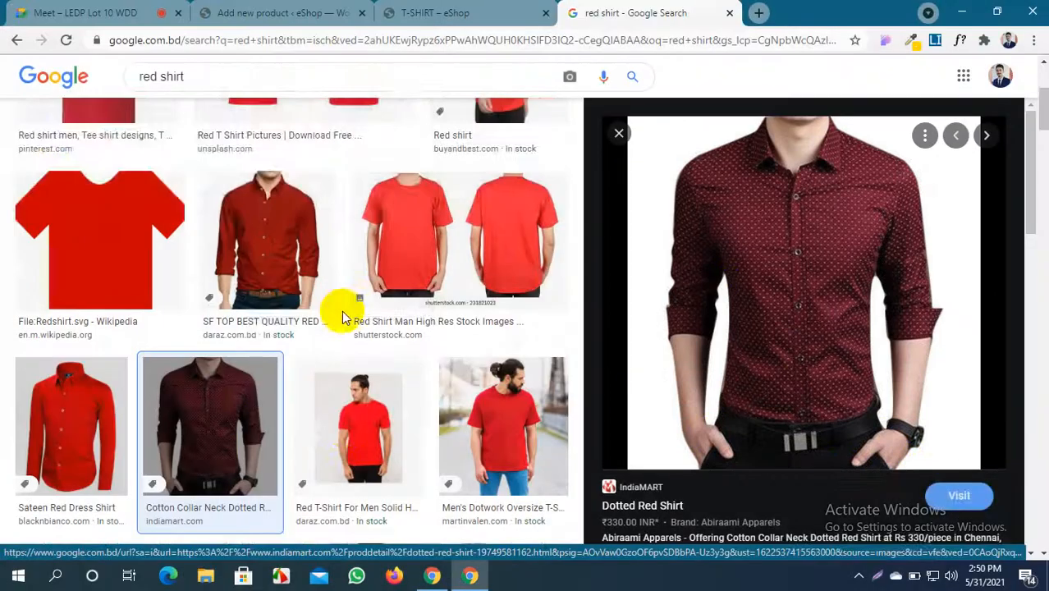
scroll(351, 305, down, 3)
scroll(343, 308, up, 5)
scroll(343, 308, up, 2)
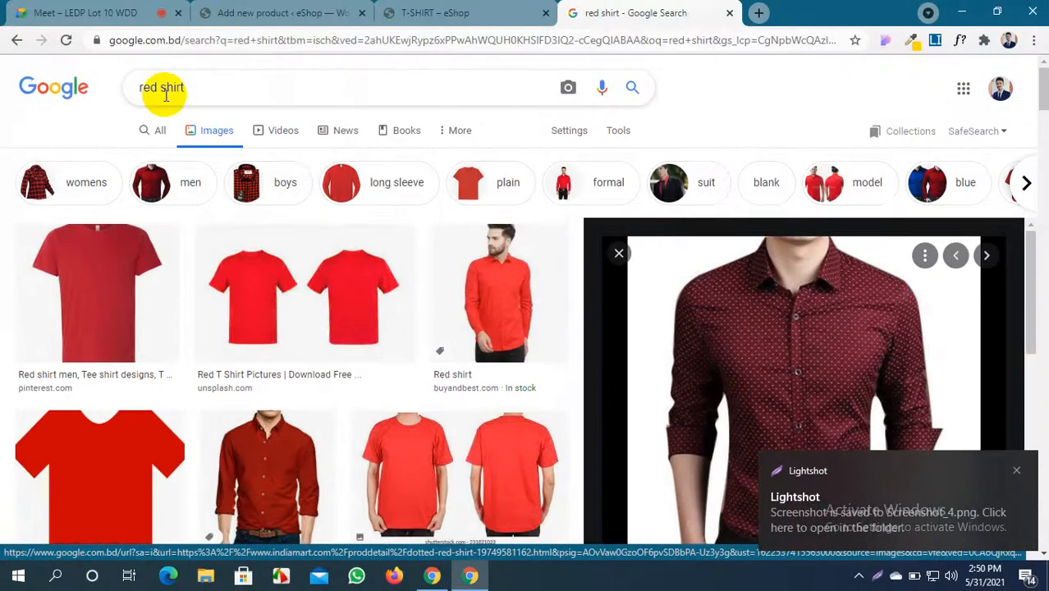
Change the search to yellow shirt
drag(159, 87, 127, 93)
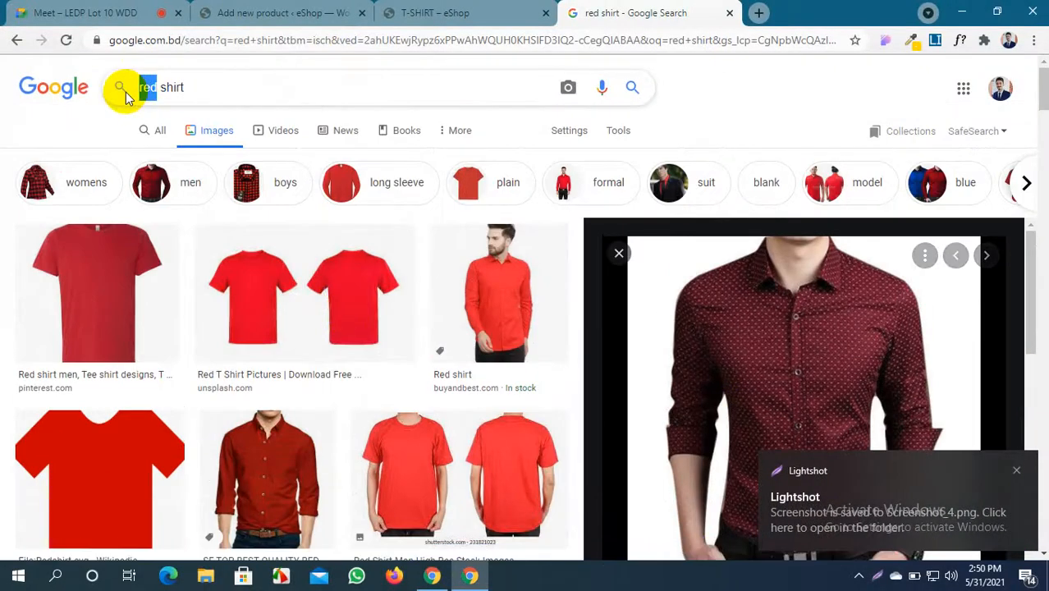
text(yellow)
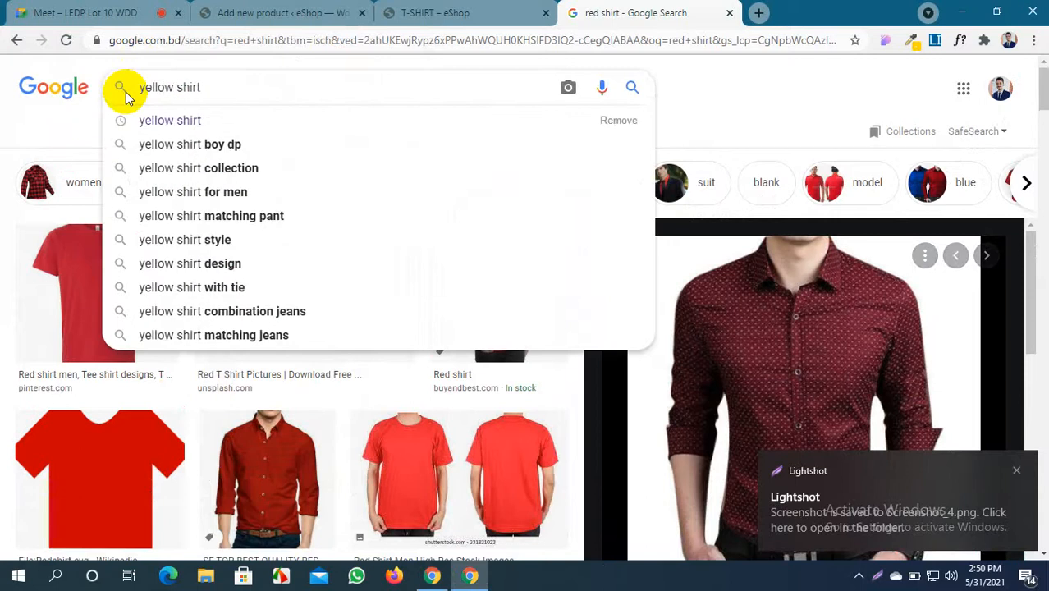
key(Return)
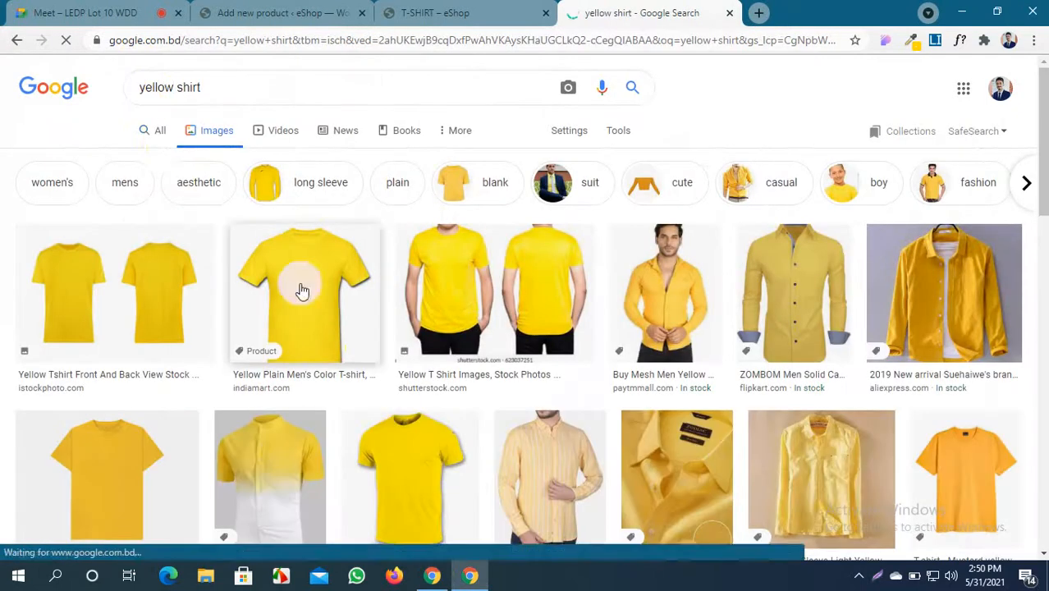
scroll(299, 291, down, 7)
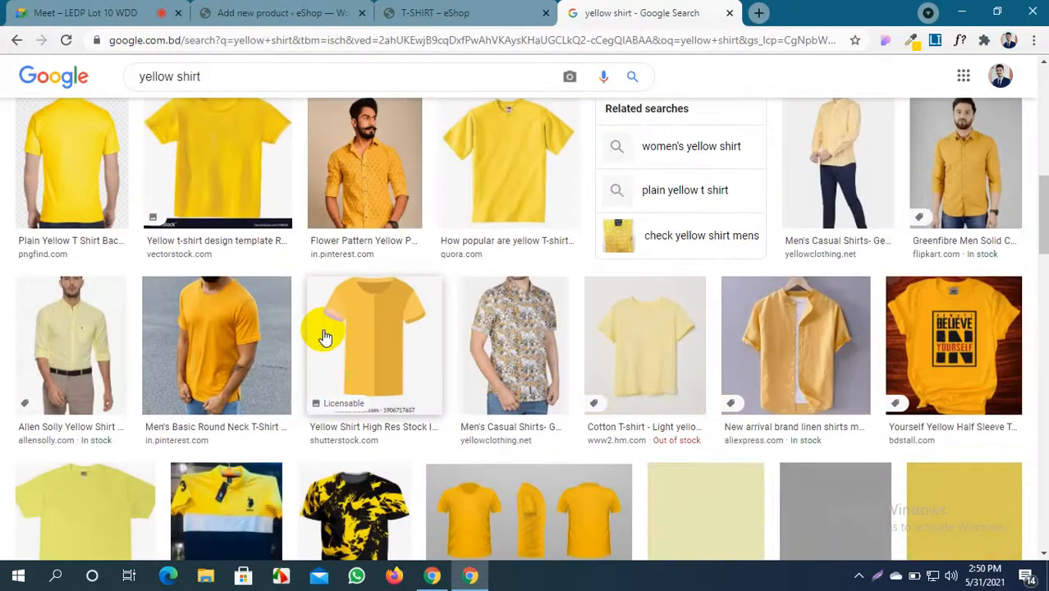
Capture the flower-pattern yellow shirt and save it as Screenshot_5.png
click(346, 171)
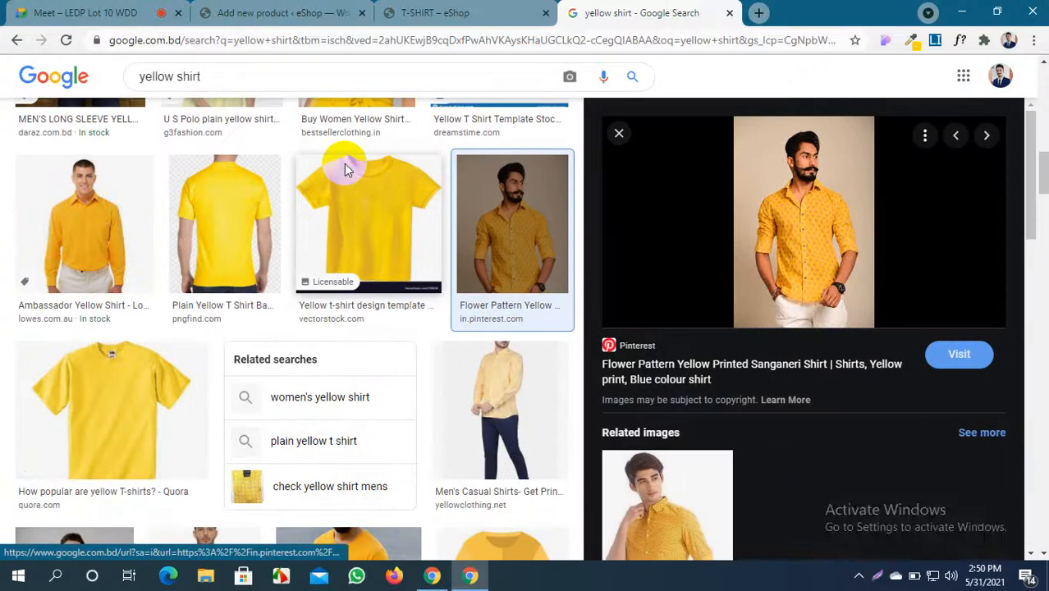
key(Print)
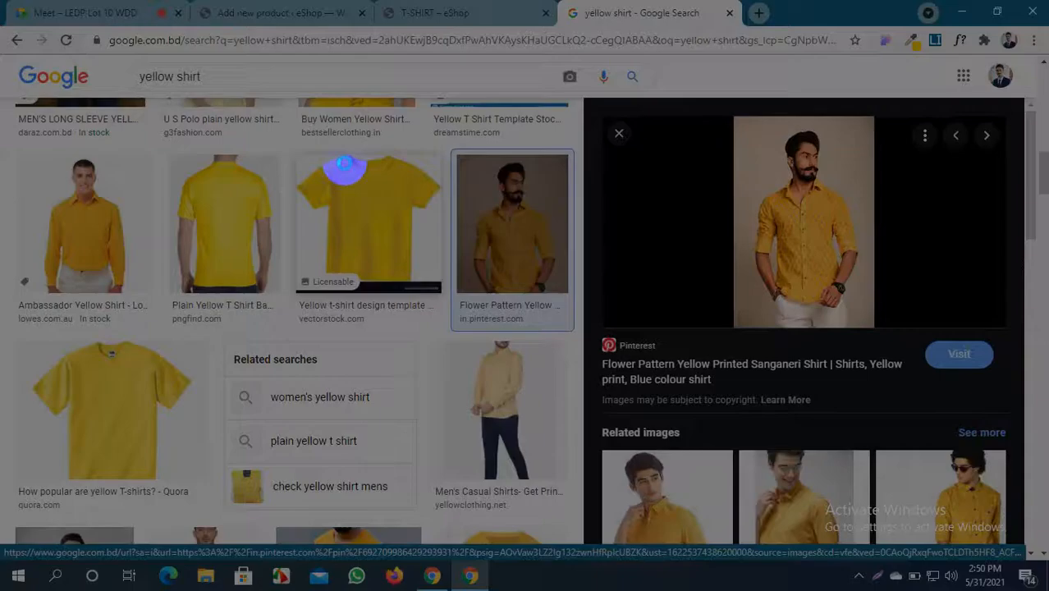
drag(724, 113, 876, 328)
click(838, 346)
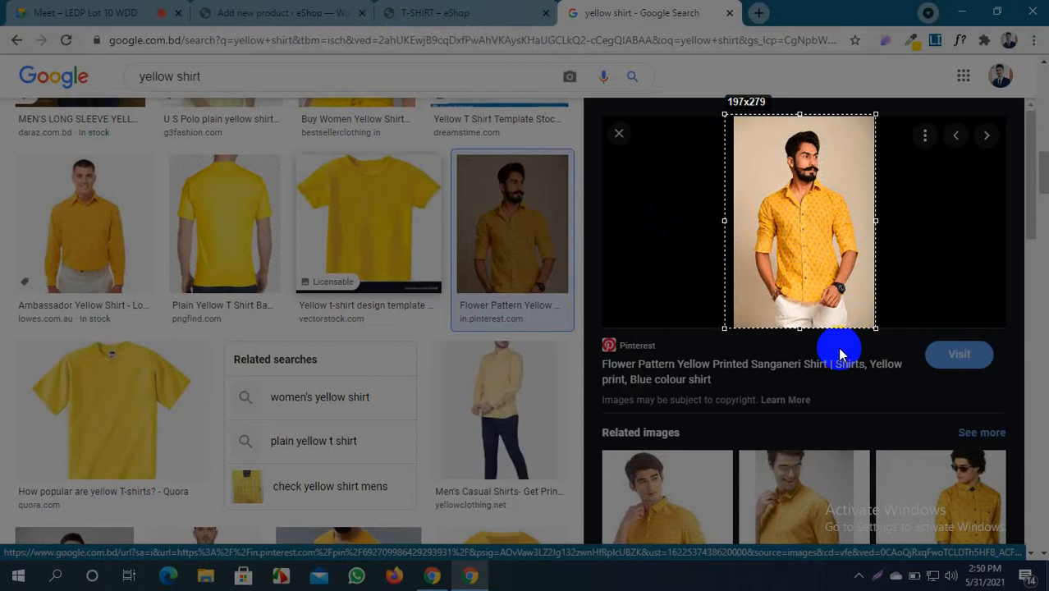
click(392, 287)
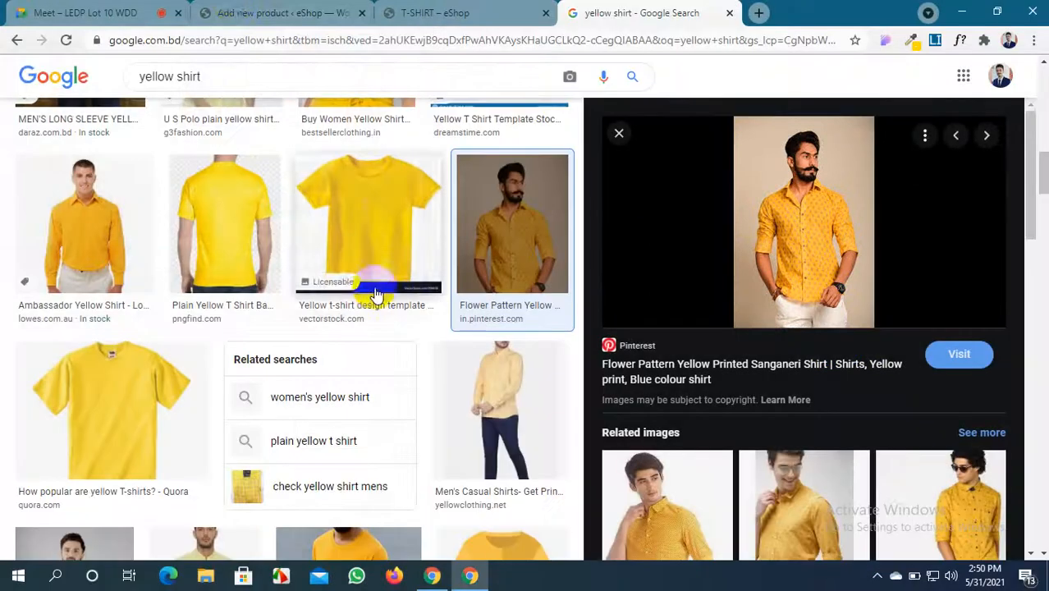
click(284, 13)
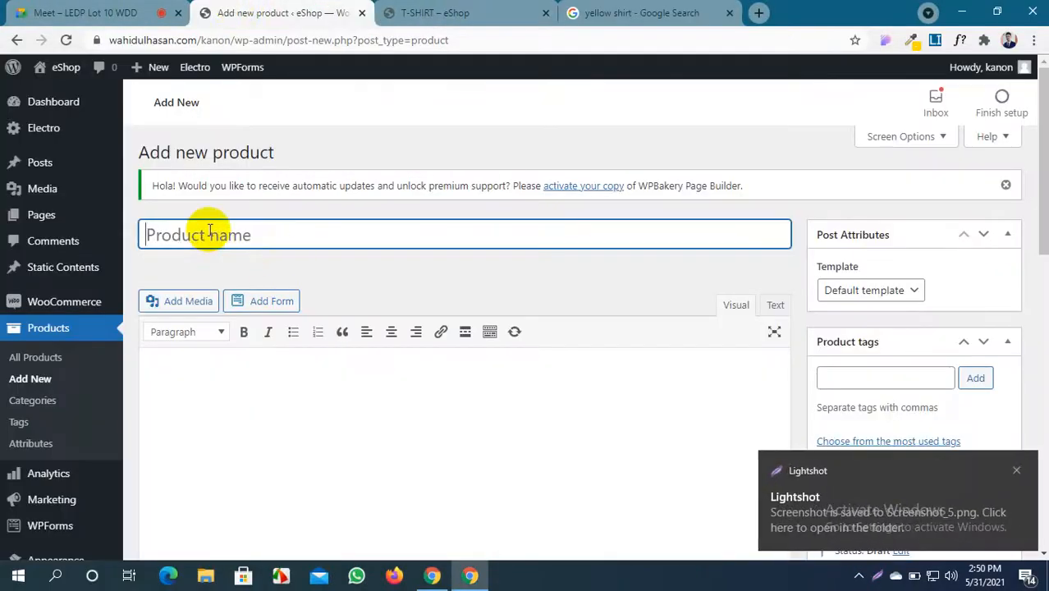
Name the product SHIRT and paste generated lorem ipsum into its description
text(SHIRT)
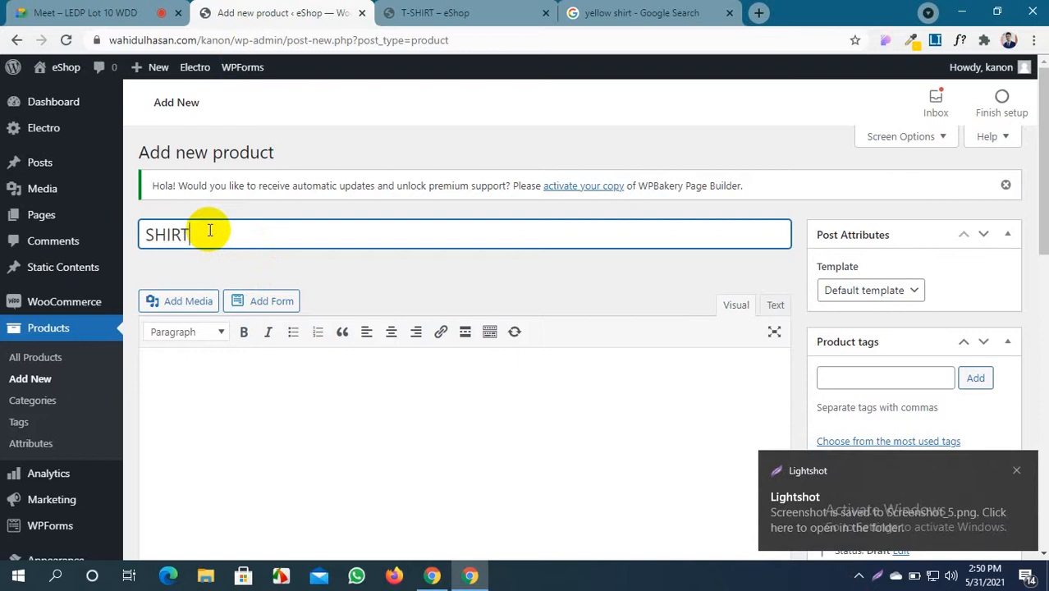
click(934, 40)
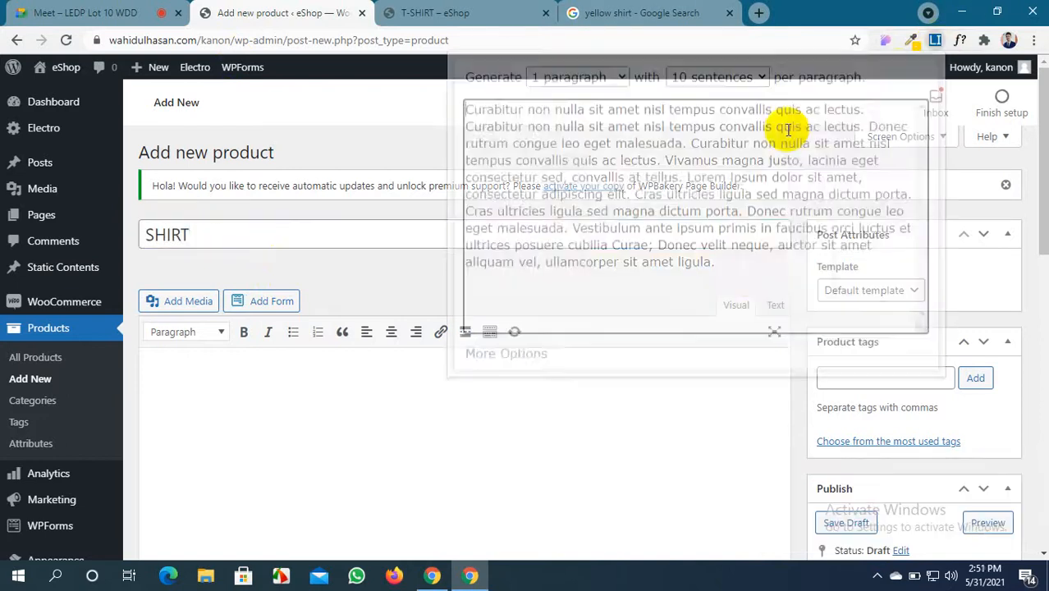
drag(748, 275, 393, 101)
key(ctrl+c)
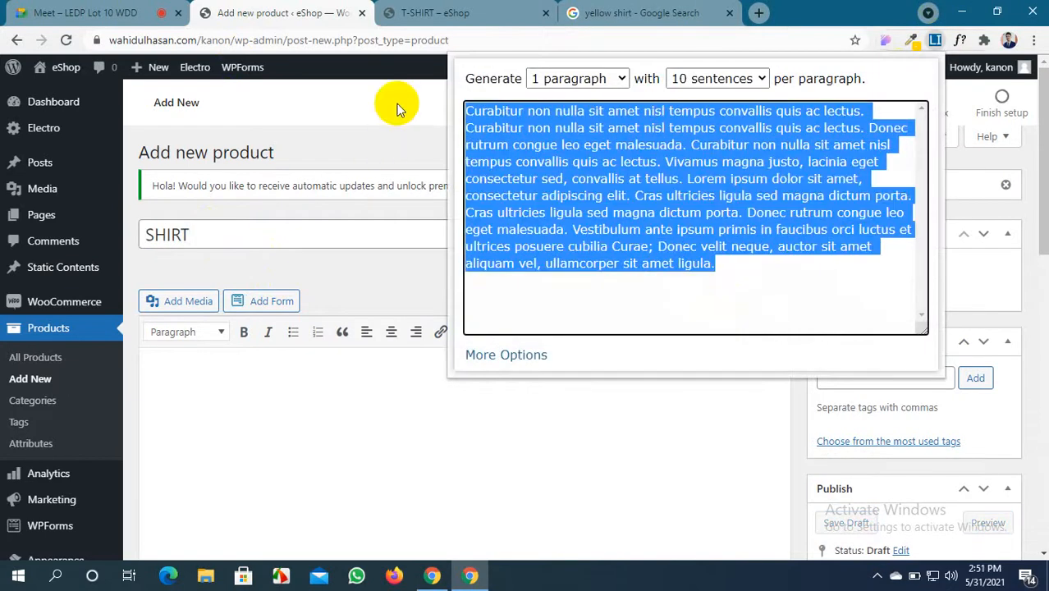
click(266, 420)
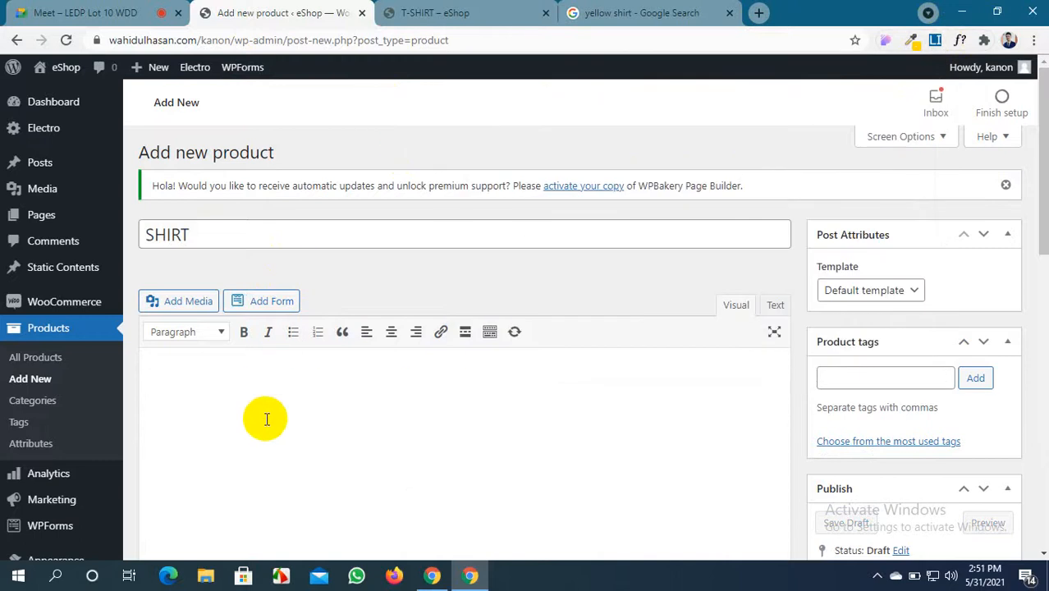
key(ctrl+v)
Paste lorem ipsum into the short description and trim most of it away
scroll(264, 346, down, 10)
scroll(319, 438, down, 5)
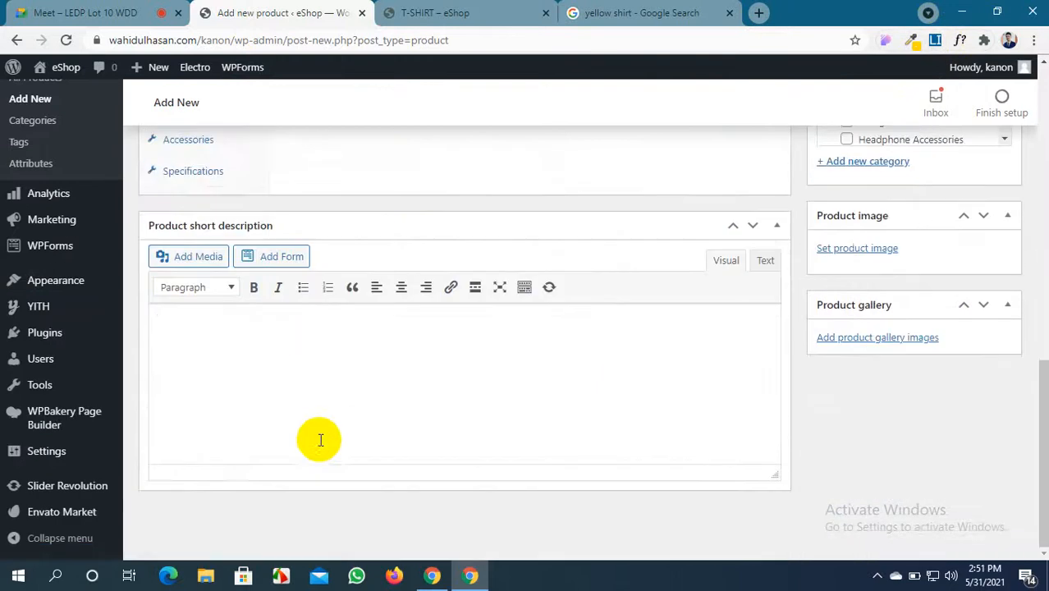
click(311, 388)
text(Curabitur non nulla sit amet nisl tempus convallis quis ac lectus. Curabitur non nulla sit amet nisl tempus convallis quis ac lectus. Donec rutrum congue leo eget malesuada. Curabitur non nulla sit amet nisl tempus convallis quis ac lectus. Vivamus magna justo, lacinia eget consectetur sed, convallis at tellus. Lorem ipsum dolor sit amet, consectetur adipiscing elit. Cras ultricies ligula sed magna dictum porta. Cras ultricies ligula sed magna dictum porta. Donec rutrum congue leo eget malesuada. Vestibulum ante ipsum primis in faucibus orci luctus et ultrices posuere cubilia Curae; Donec velit neque, auctor sit amet aliquam vel, ullamcorper sit amet ligula.)
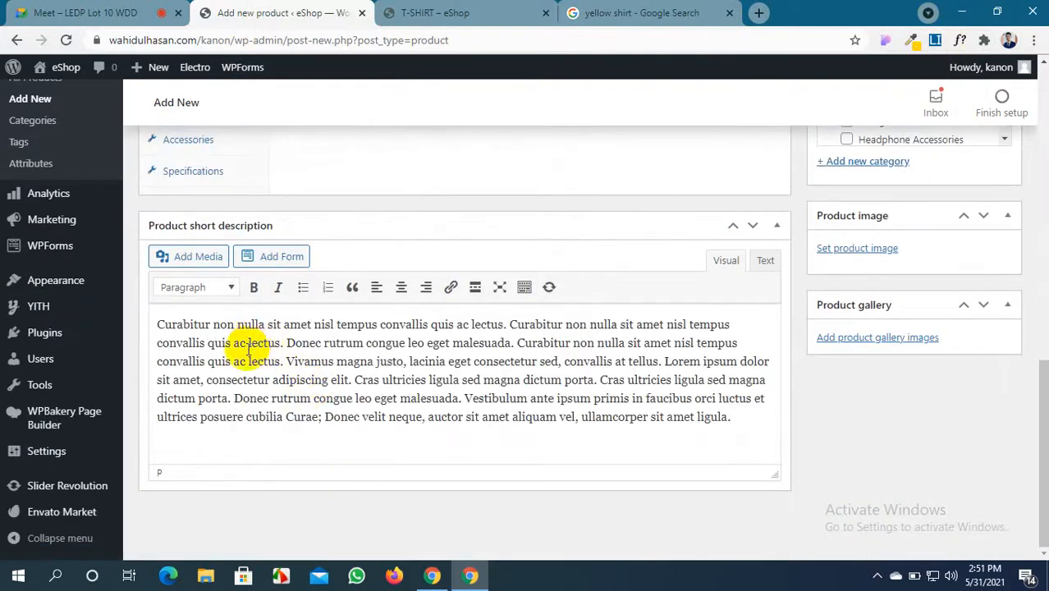
drag(248, 343, 495, 513)
key(BackSpace)
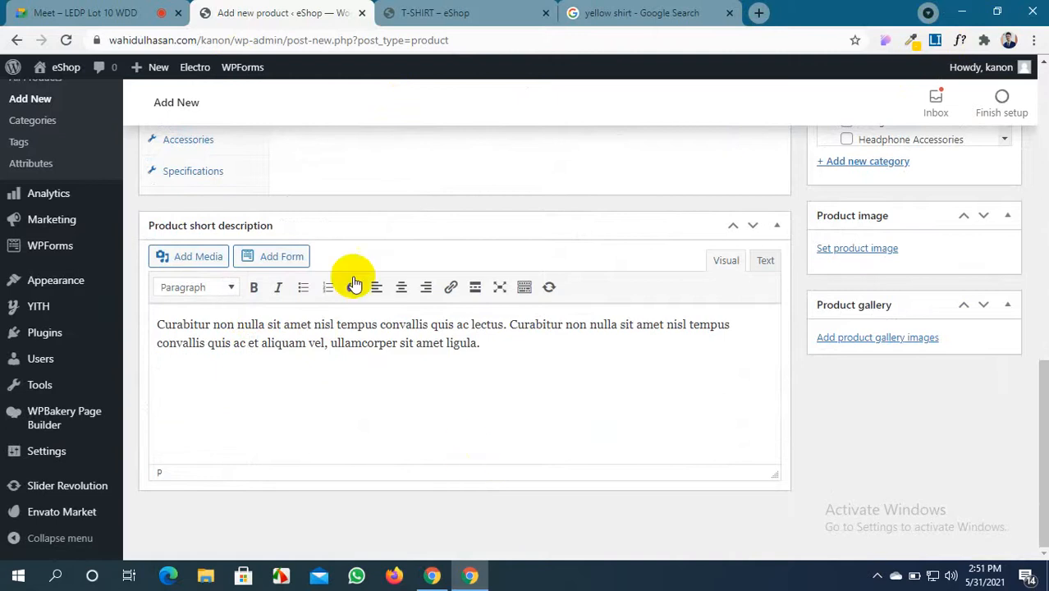
scroll(352, 262, up, 10)
scroll(349, 250, down, 5)
scroll(351, 246, down, 3)
scroll(347, 246, up, 2)
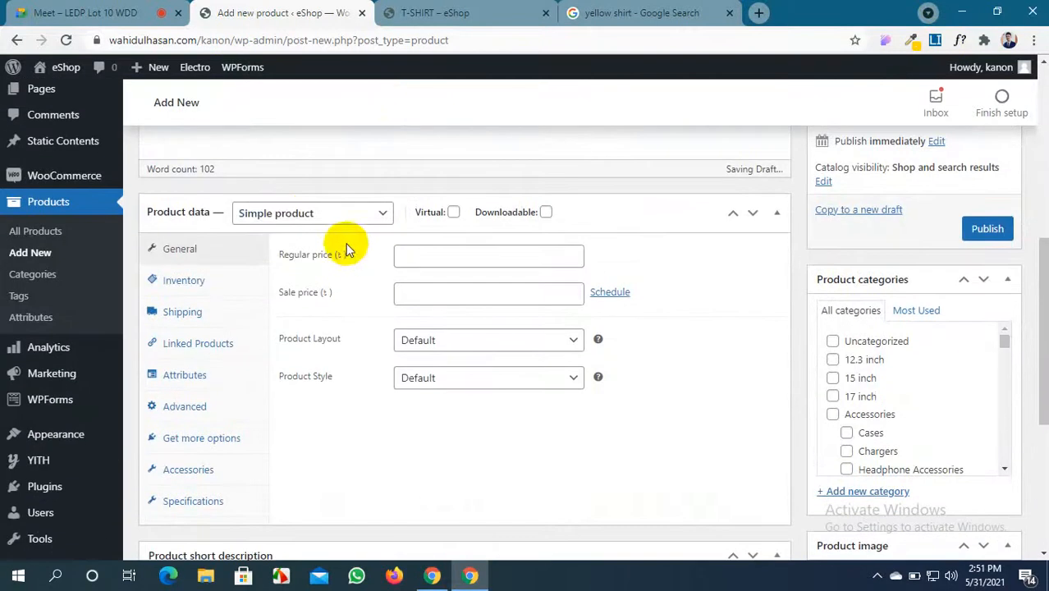
Make SHIRT a Variable product and enter its SKU under Inventory
click(298, 213)
click(299, 295)
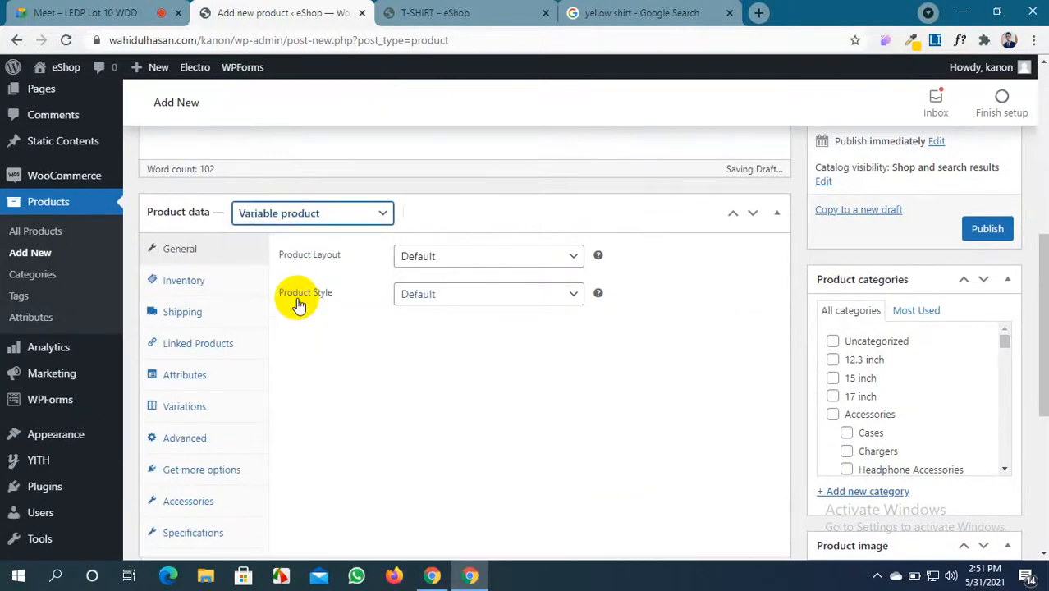
click(182, 283)
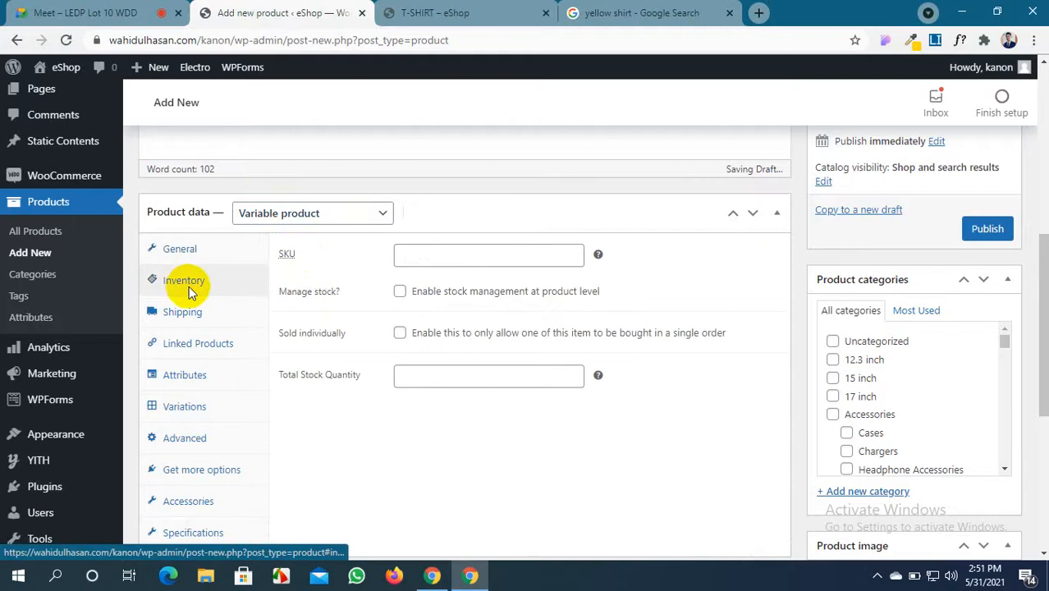
click(485, 257)
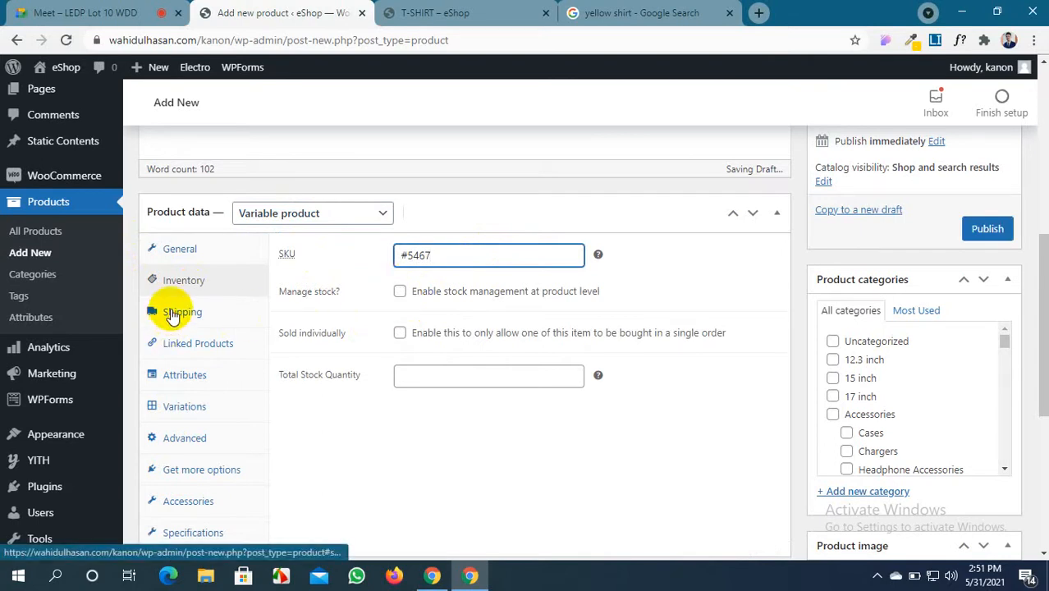
Add a custom attribute named Color, marked as used for variations
click(178, 378)
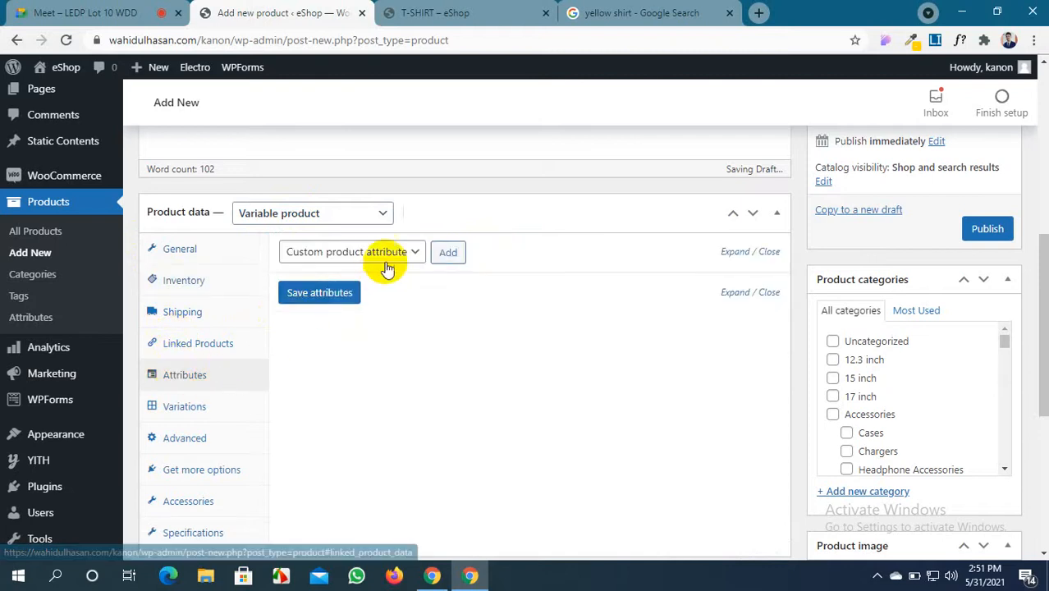
click(447, 253)
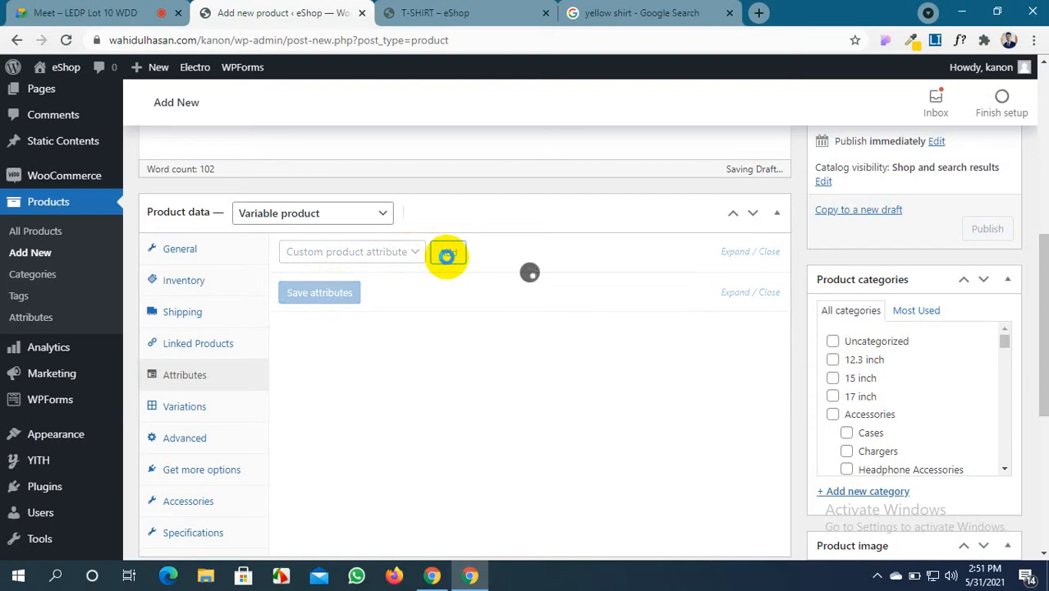
click(350, 346)
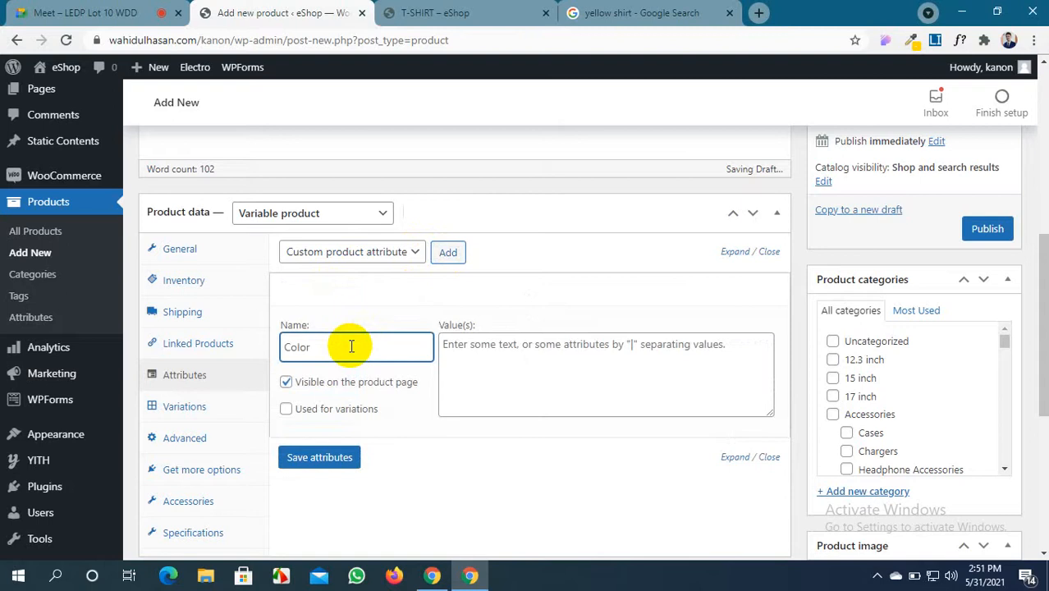
click(287, 408)
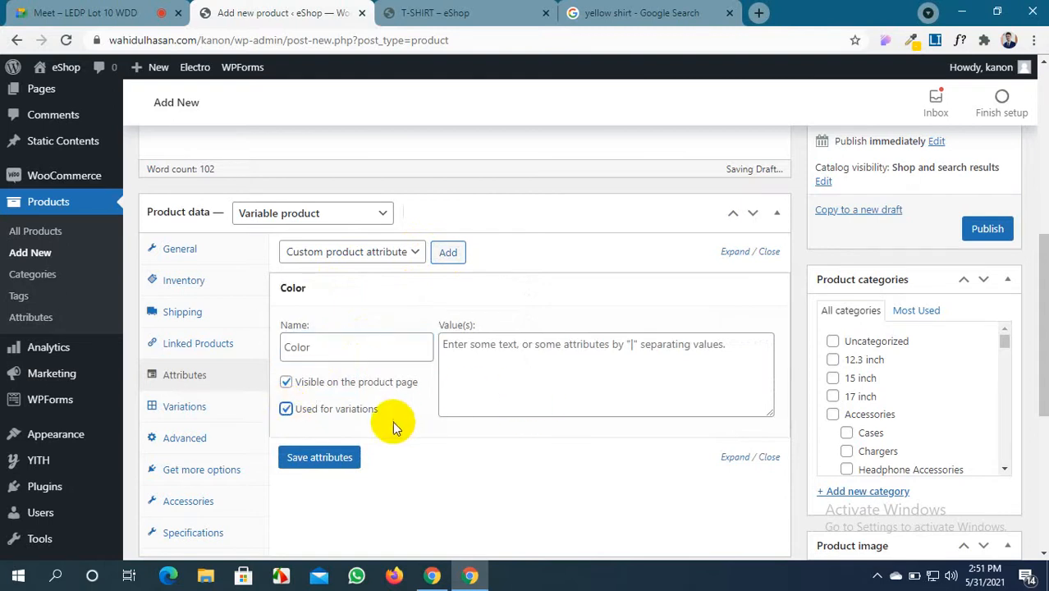
click(481, 347)
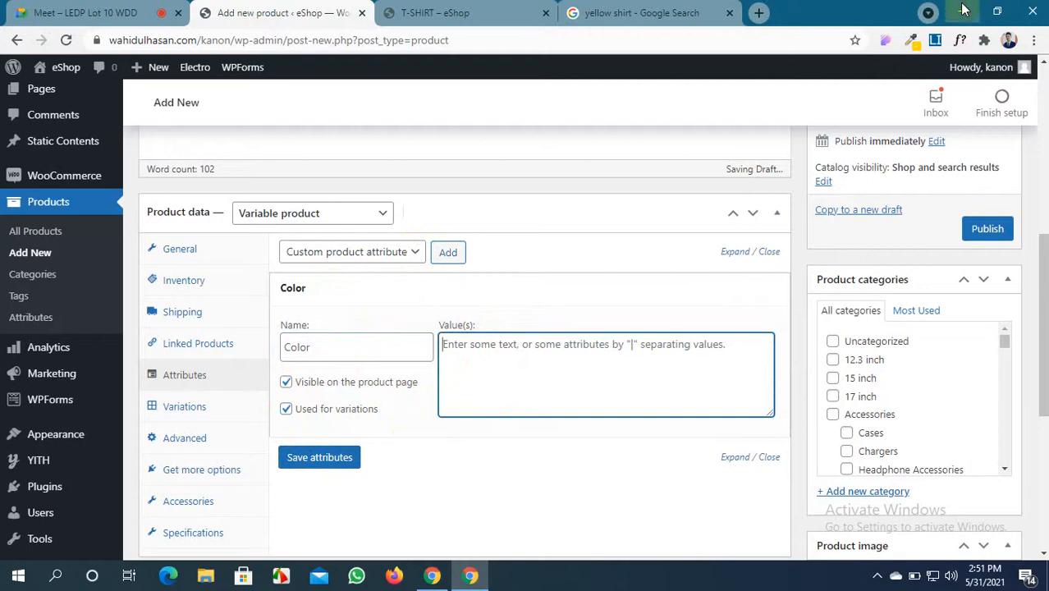
click(962, 10)
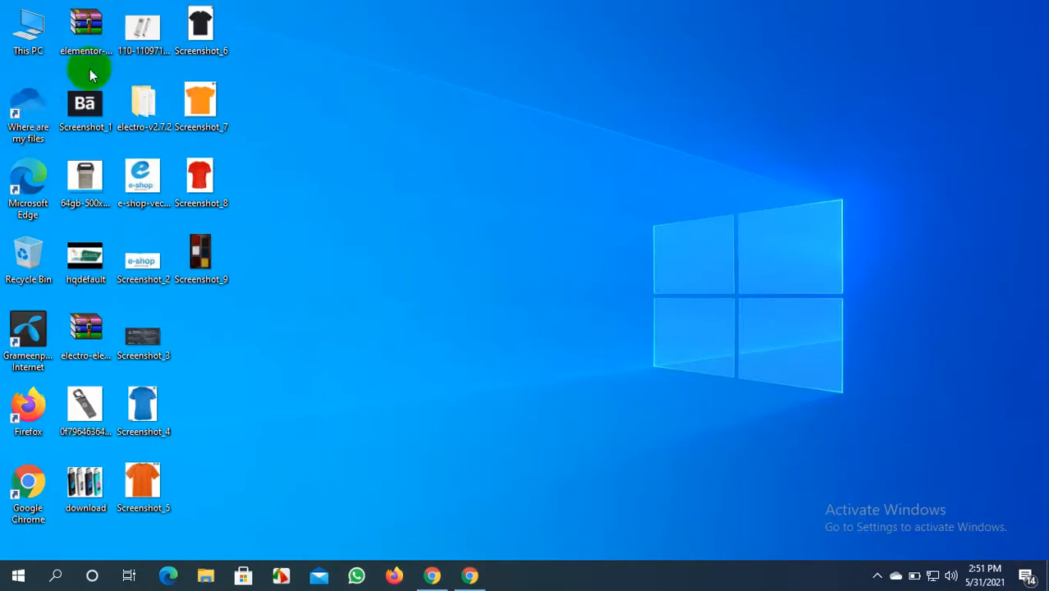
Open Documents in File Explorer to check the saved shirt screenshots
double_click(23, 51)
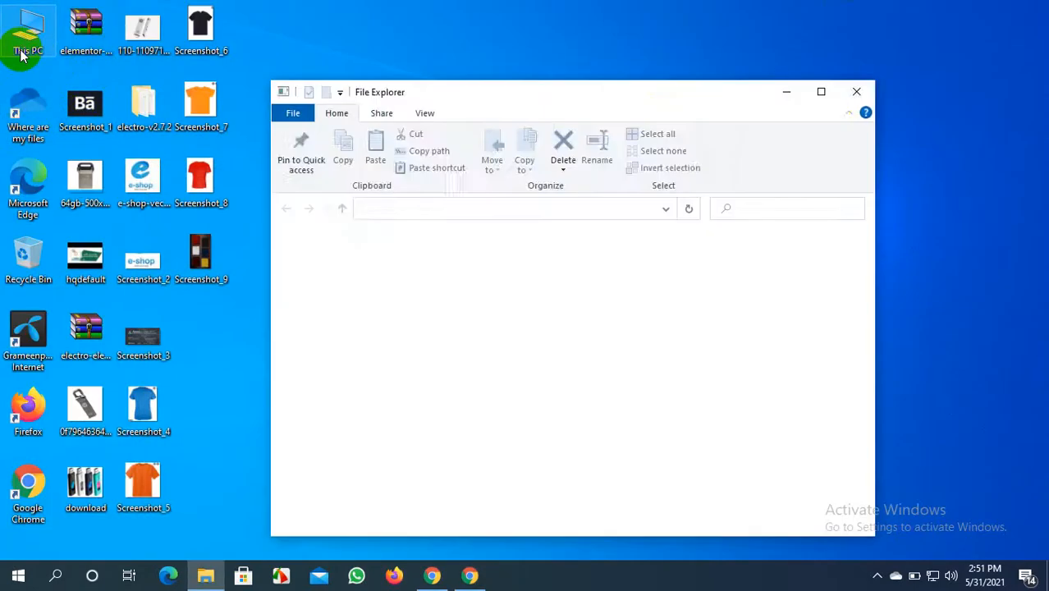
click(823, 92)
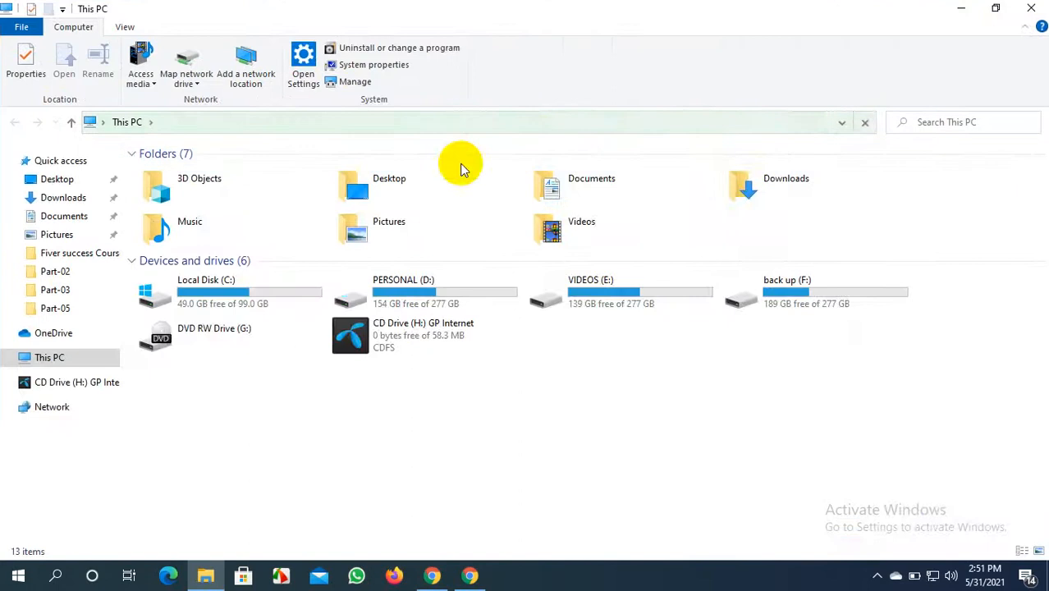
double_click(637, 192)
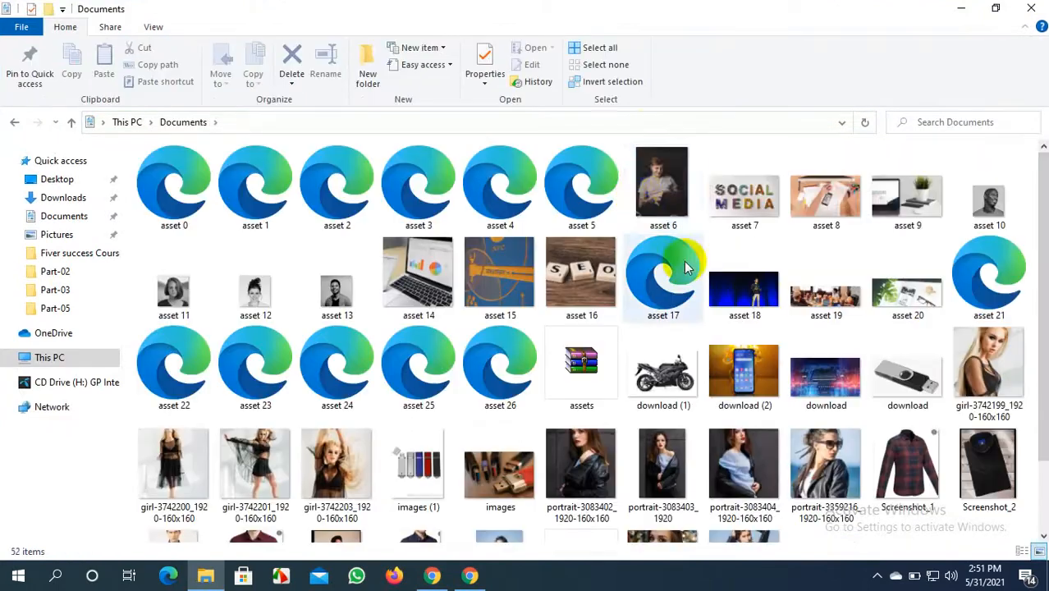
scroll(686, 268, down, 1)
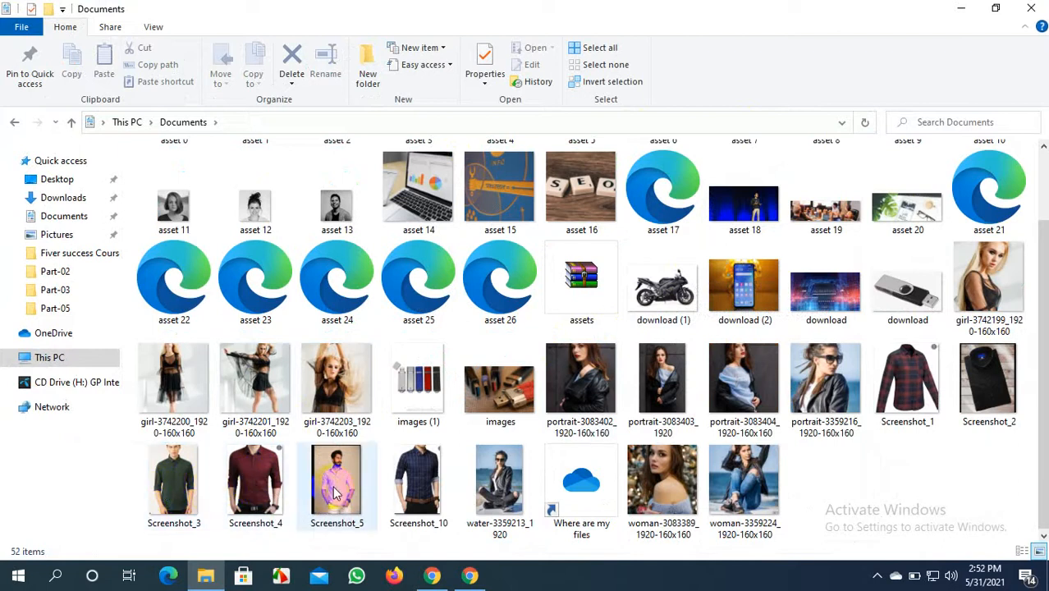
click(469, 575)
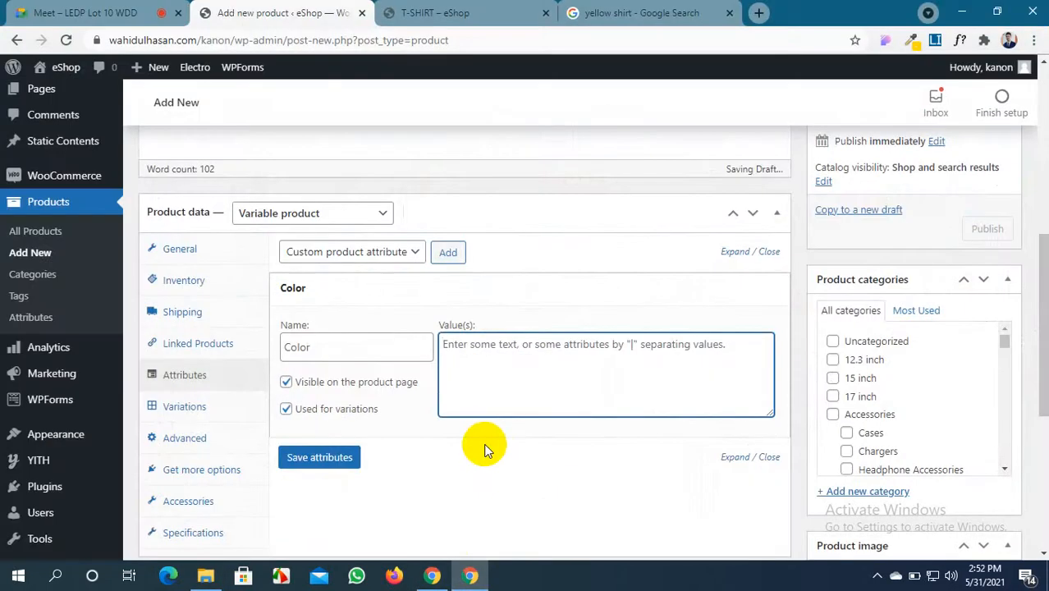
Enter Green | Red | Yellow | Blue as the Color values and save attributes
text(Green | Red | Yellow | Bl)
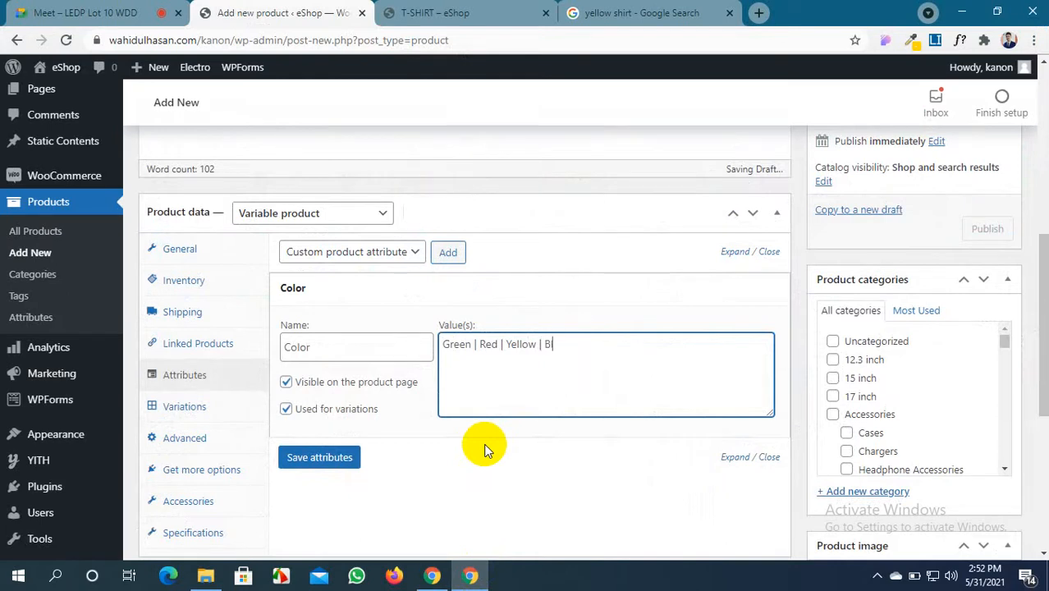
text(ue)
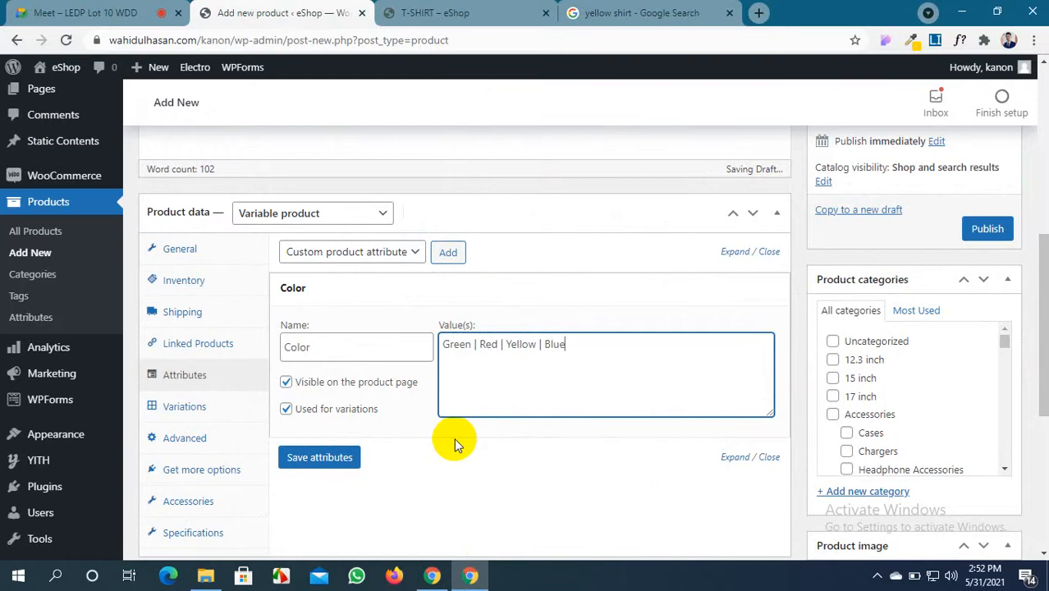
click(341, 464)
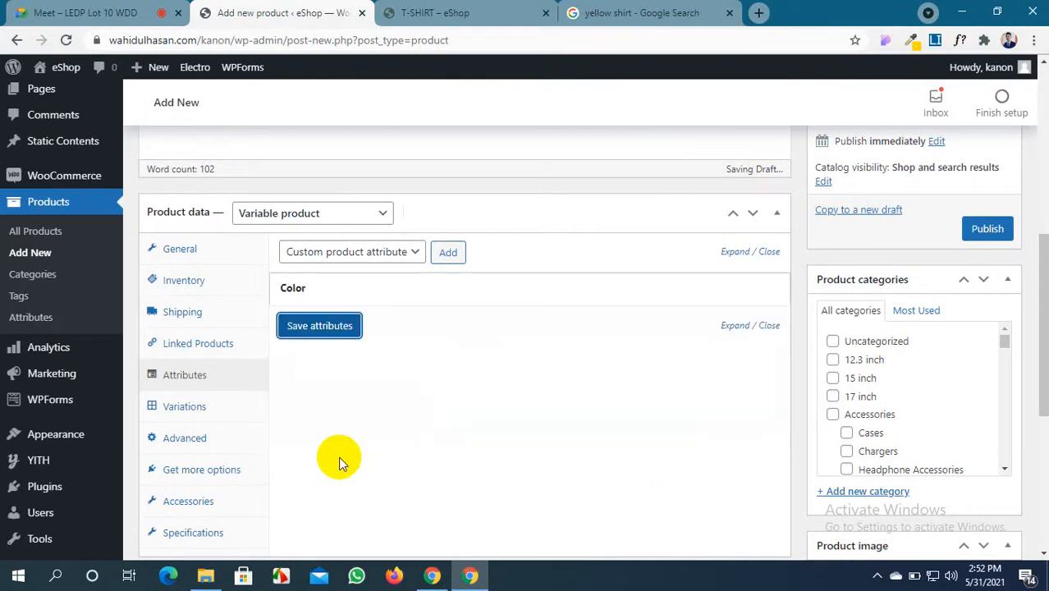
click(449, 255)
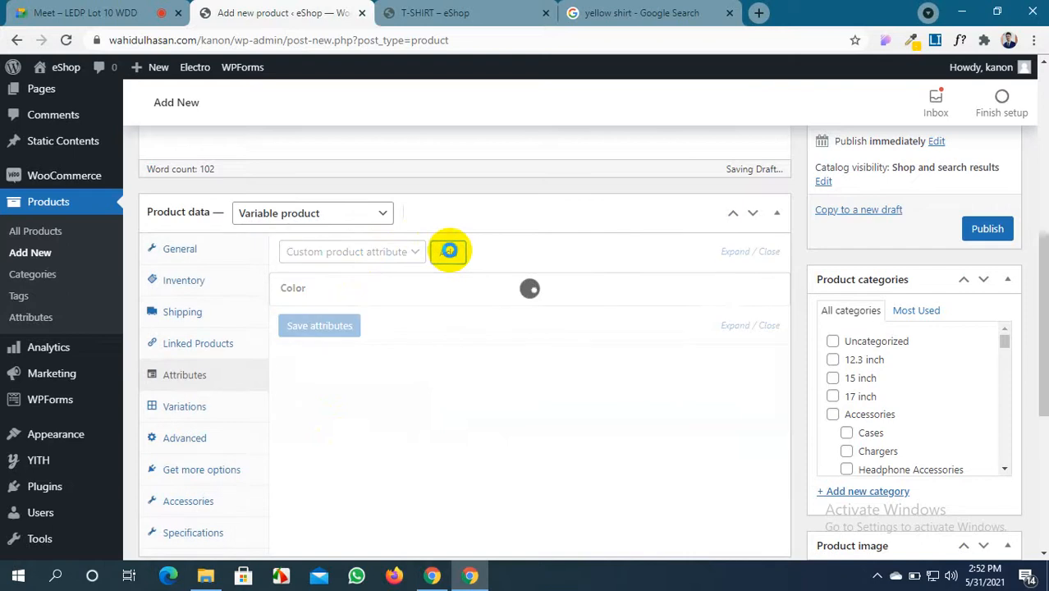
Add a Size attribute for variations with values XXL | XL | M | L | S, and save
click(307, 375)
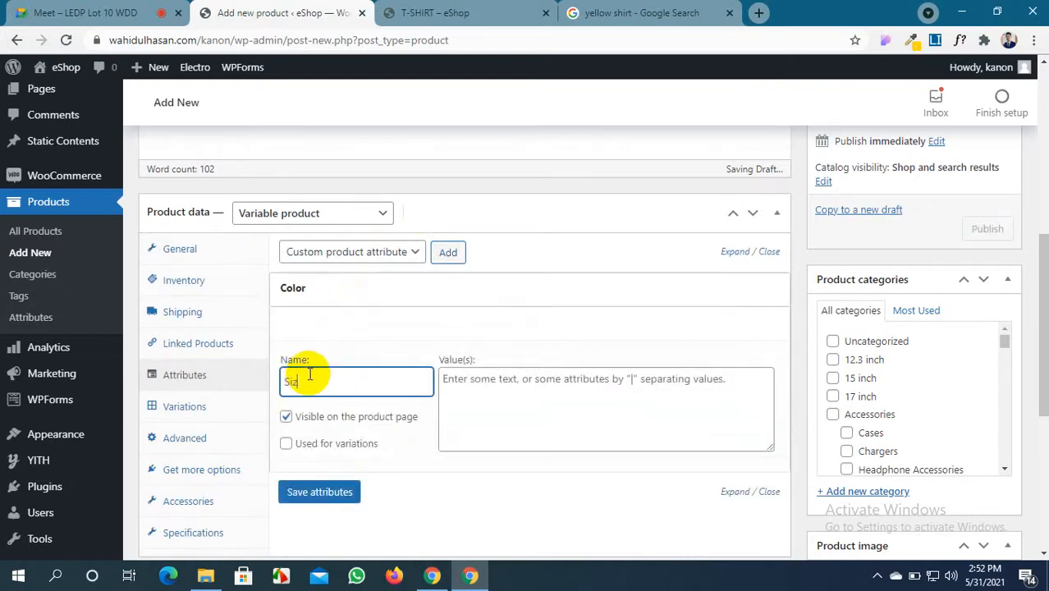
click(286, 443)
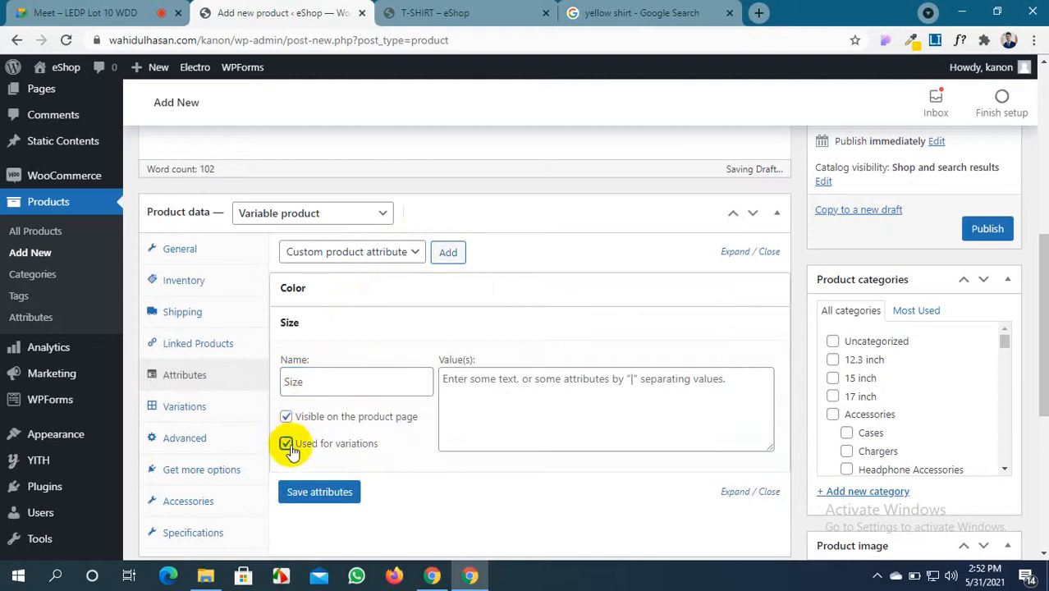
click(466, 382)
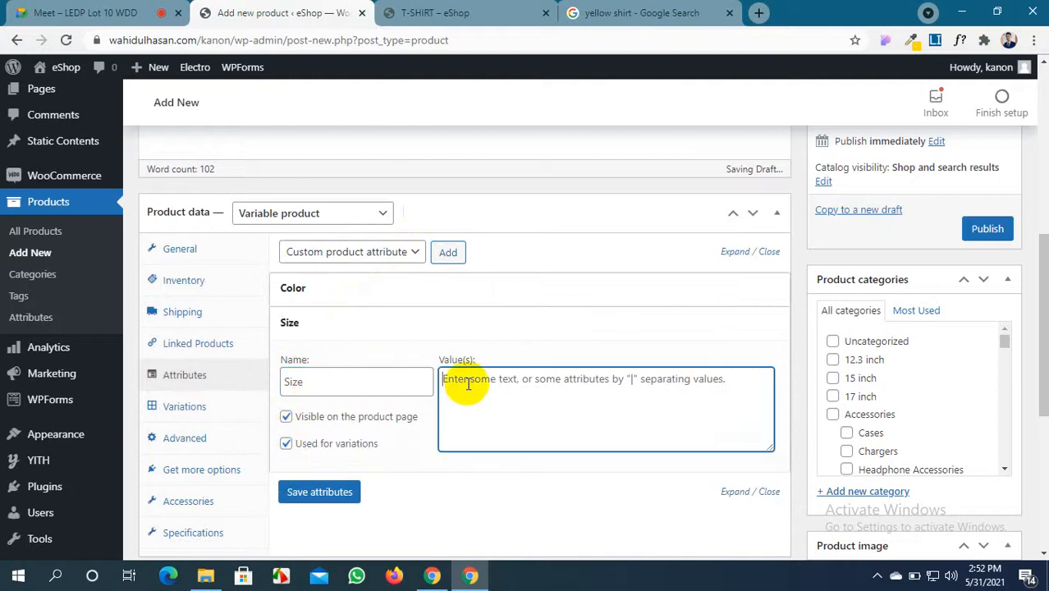
text(X)
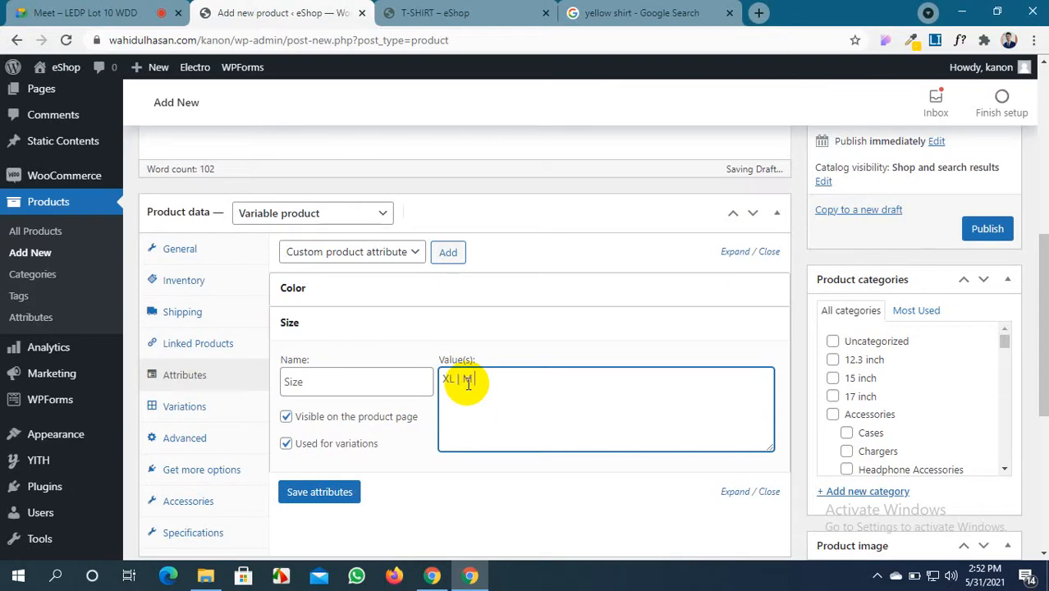
text(L | M |)
click(442, 378)
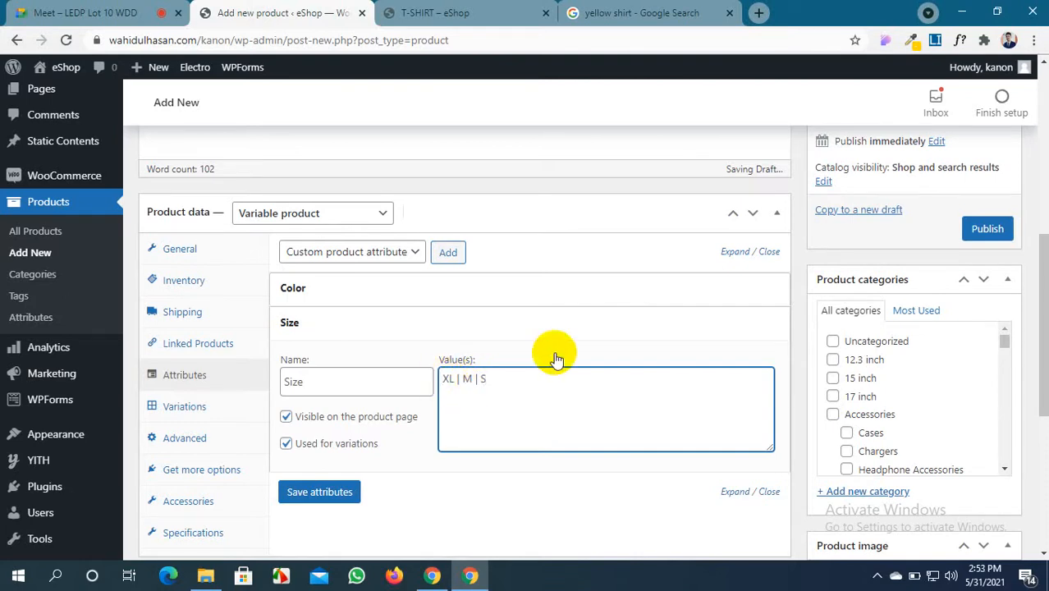
text(X)
text(XL |)
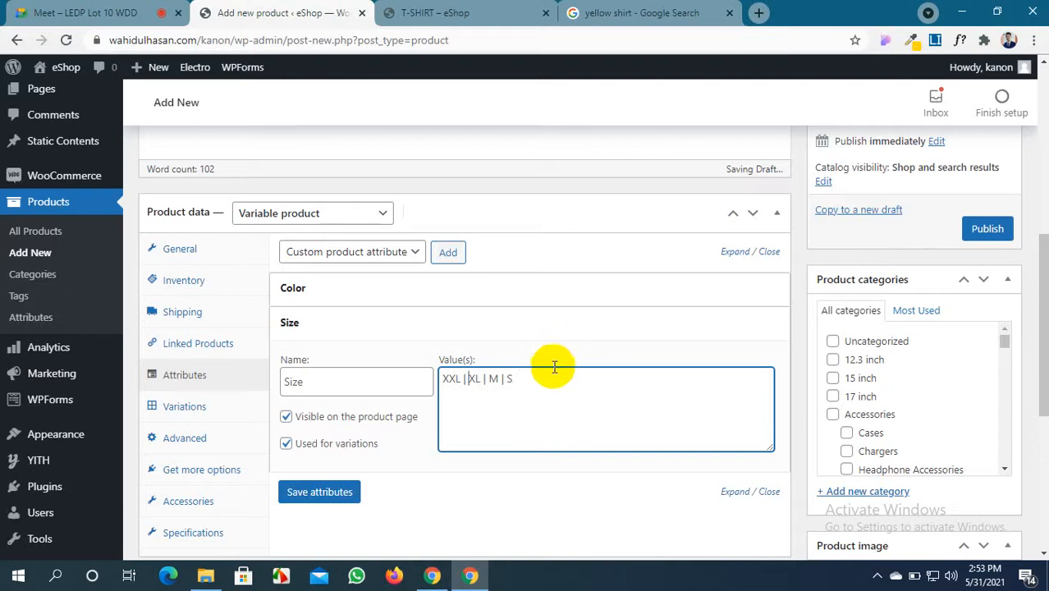
click(548, 380)
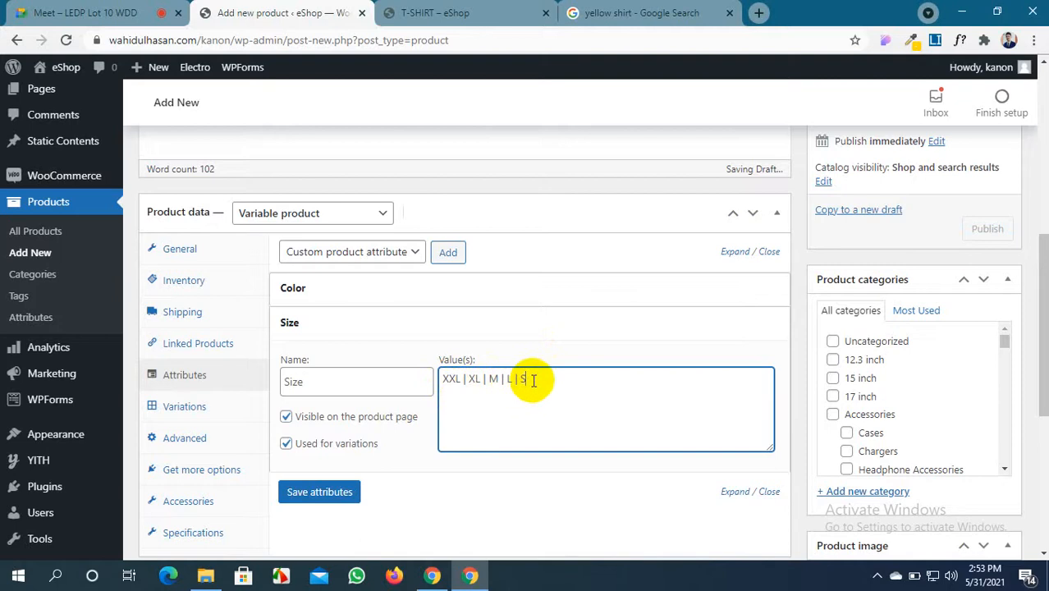
click(353, 496)
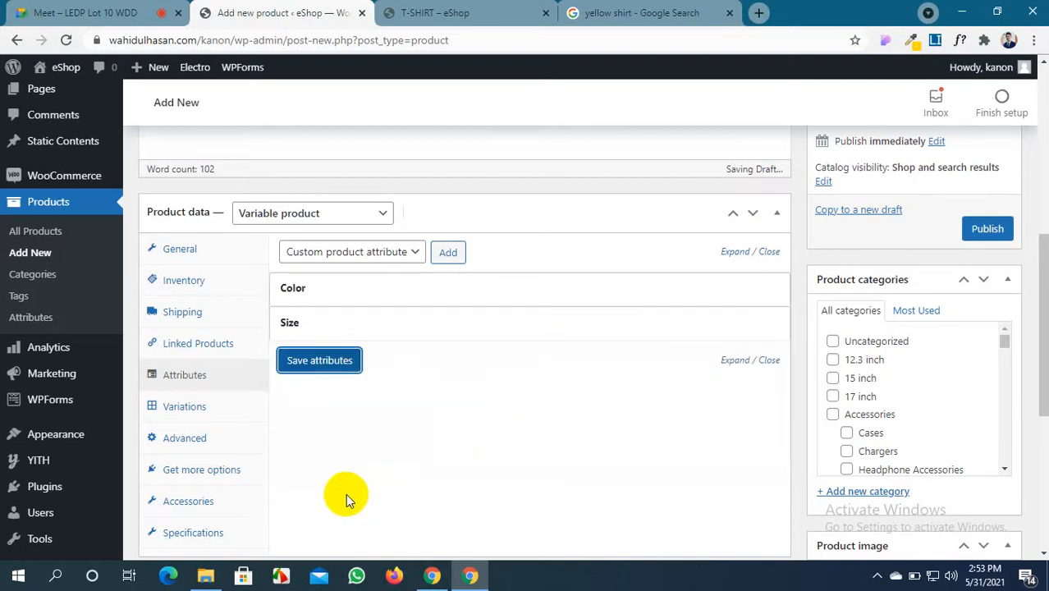
click(340, 361)
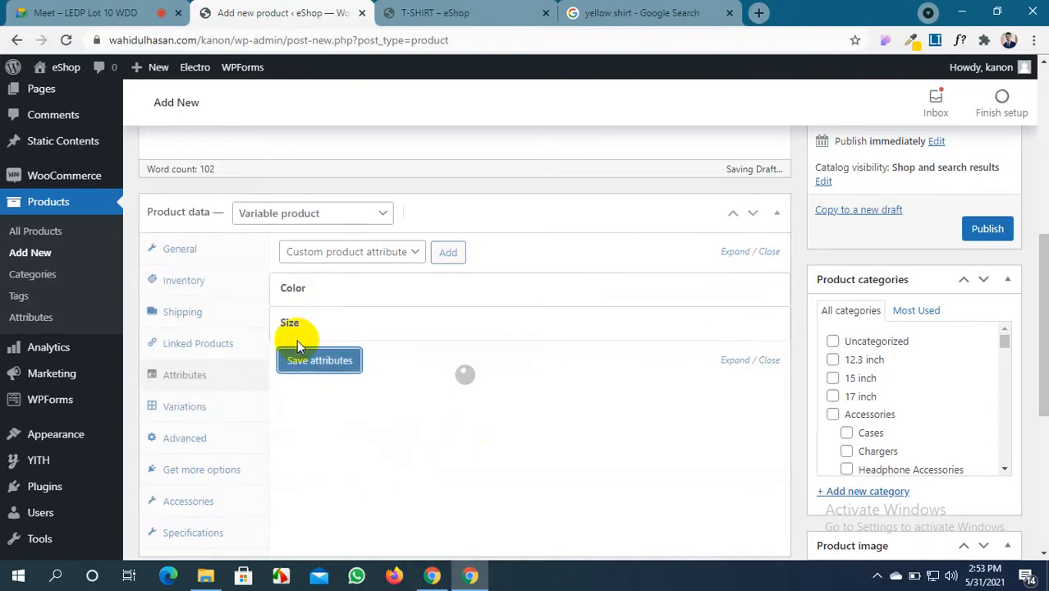
Create variations from all attributes, generating 20 Color–Size combinations
scroll(273, 448, down, 1)
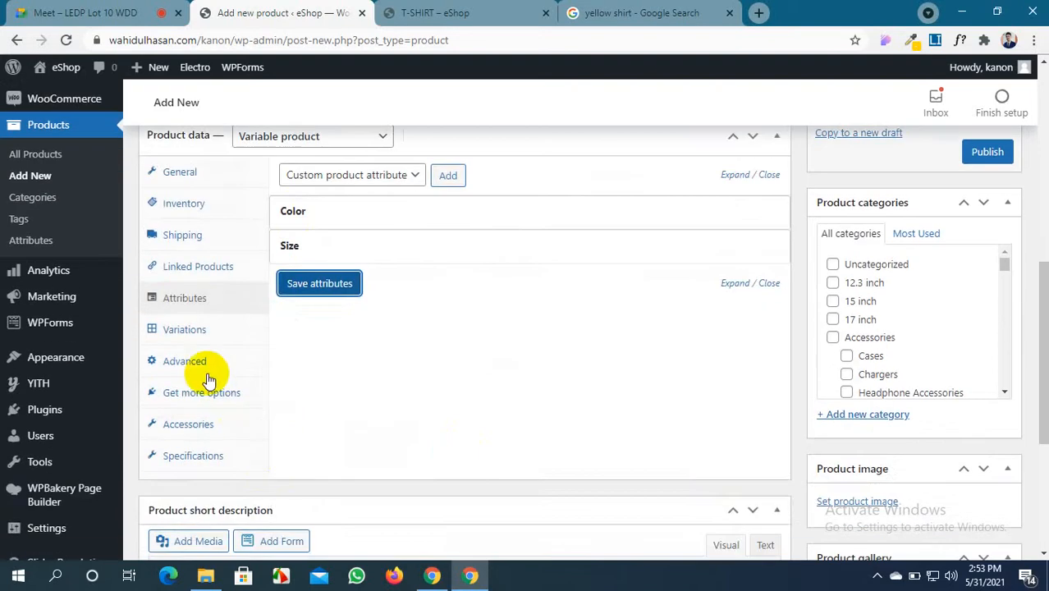
click(200, 336)
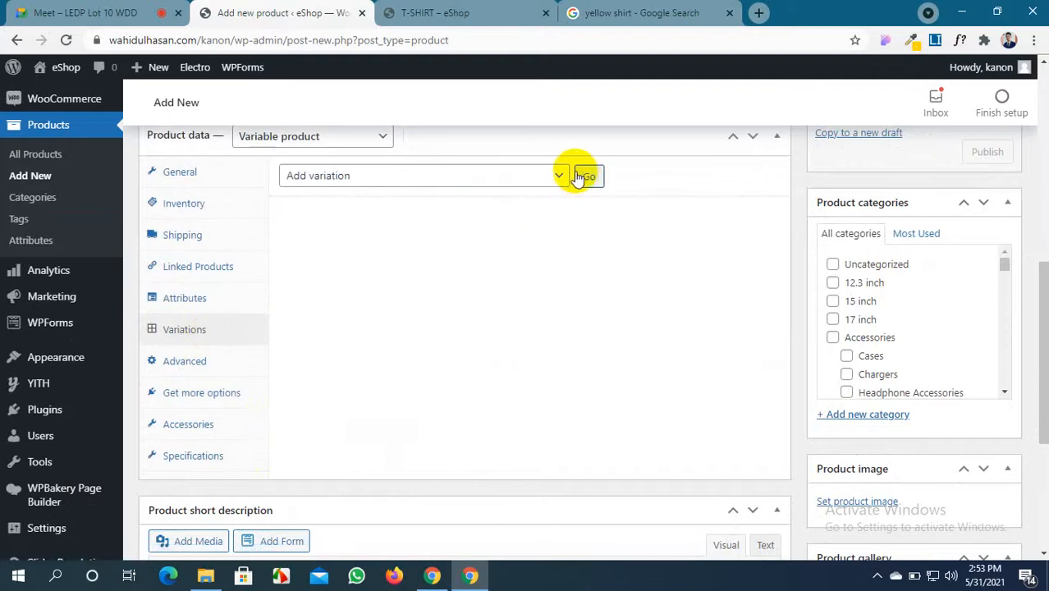
click(543, 177)
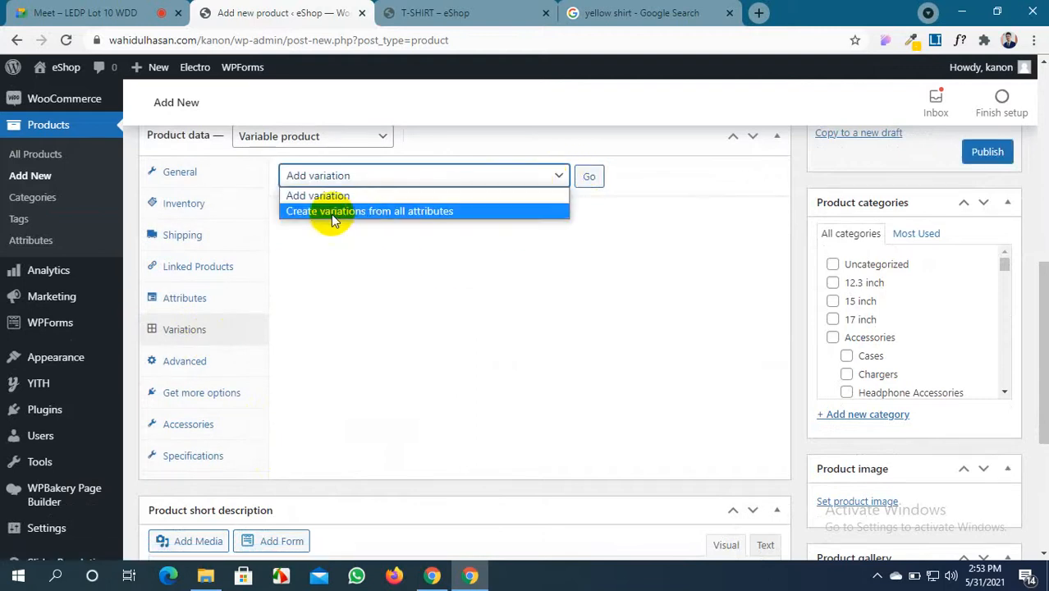
click(465, 211)
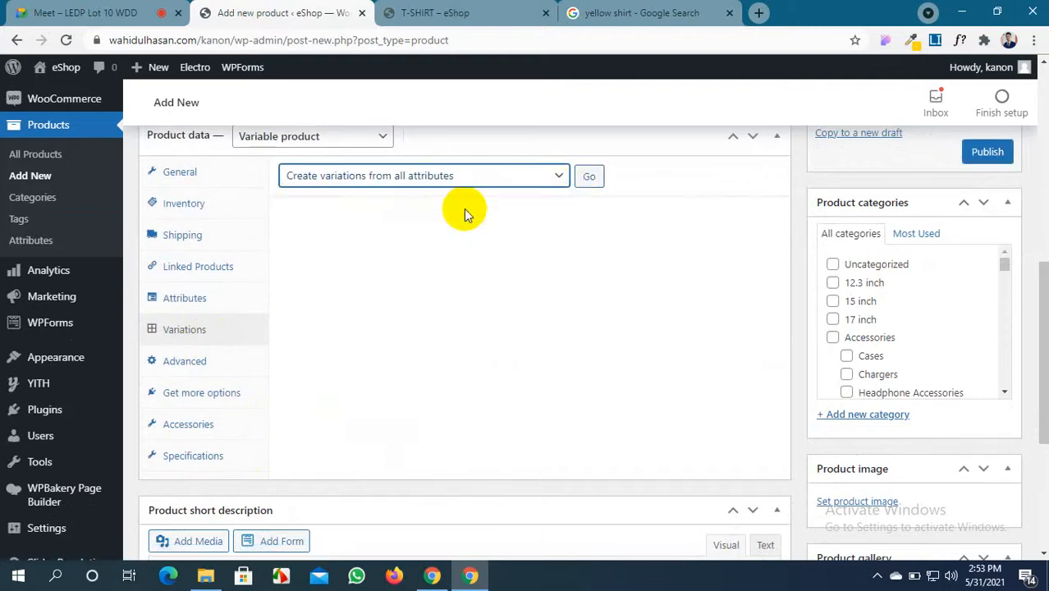
click(591, 176)
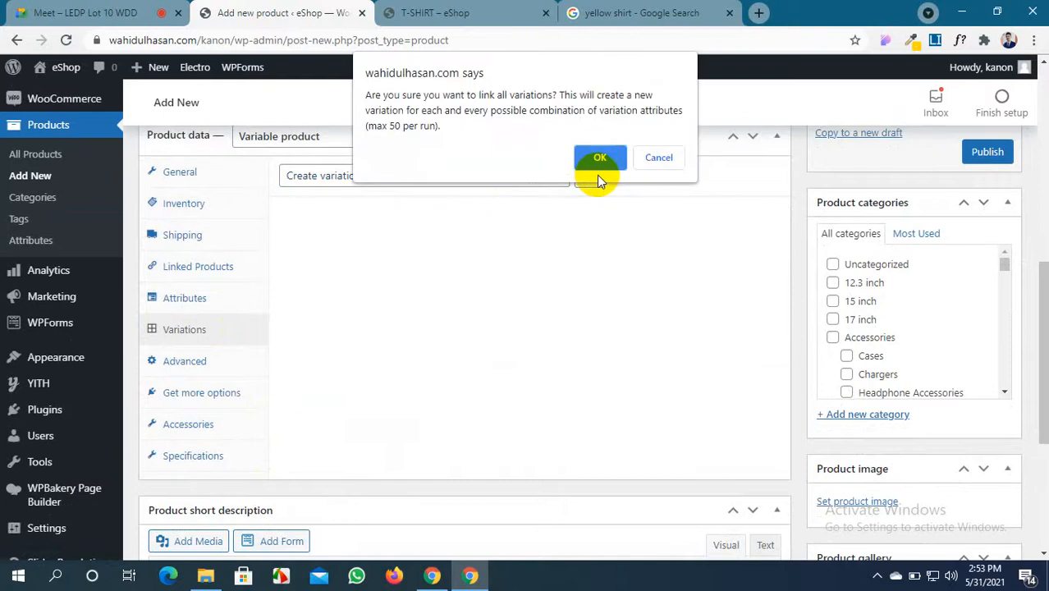
click(597, 158)
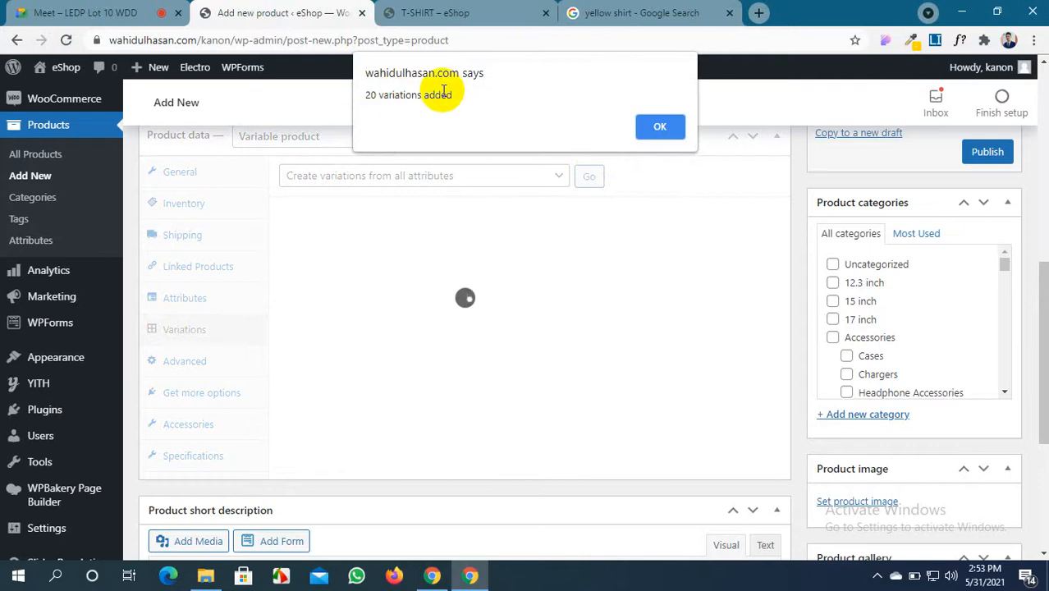
click(659, 129)
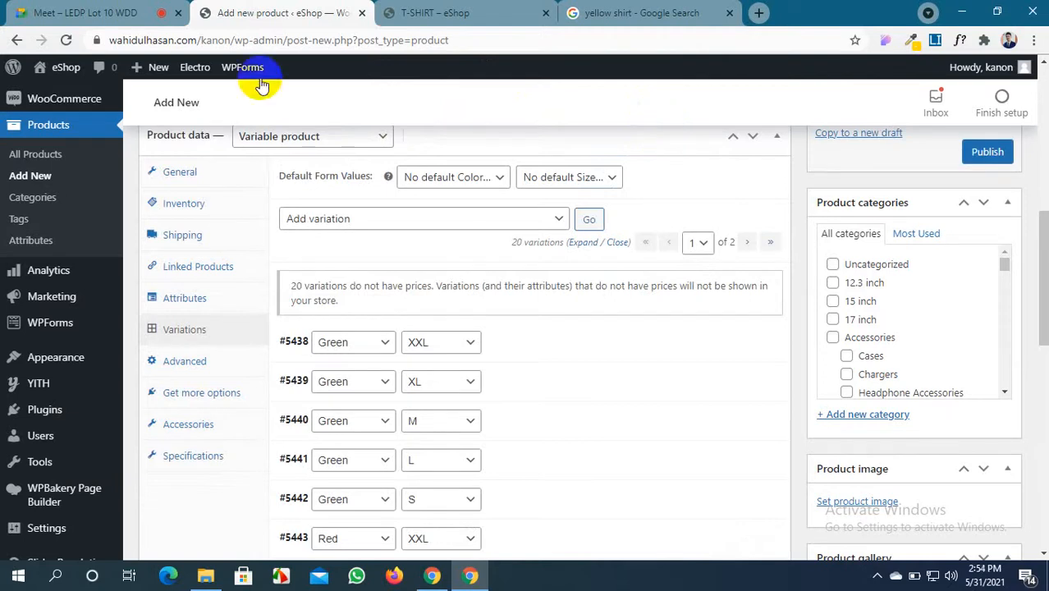
click(154, 13)
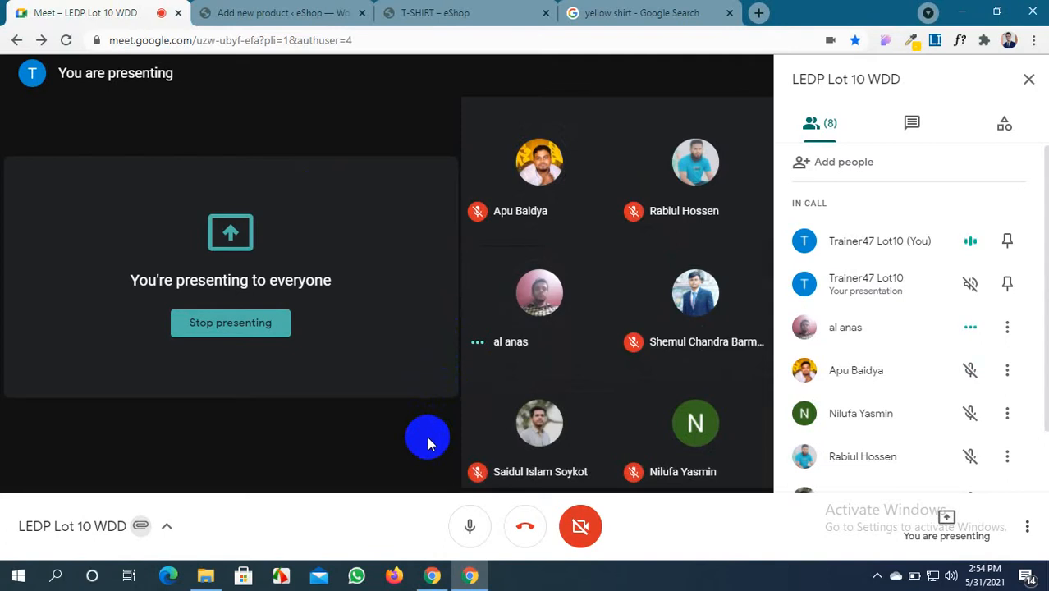
Back in the SHIRT editor, scroll through its 20 unpriced variations from #5438 Green XXL
click(451, 12)
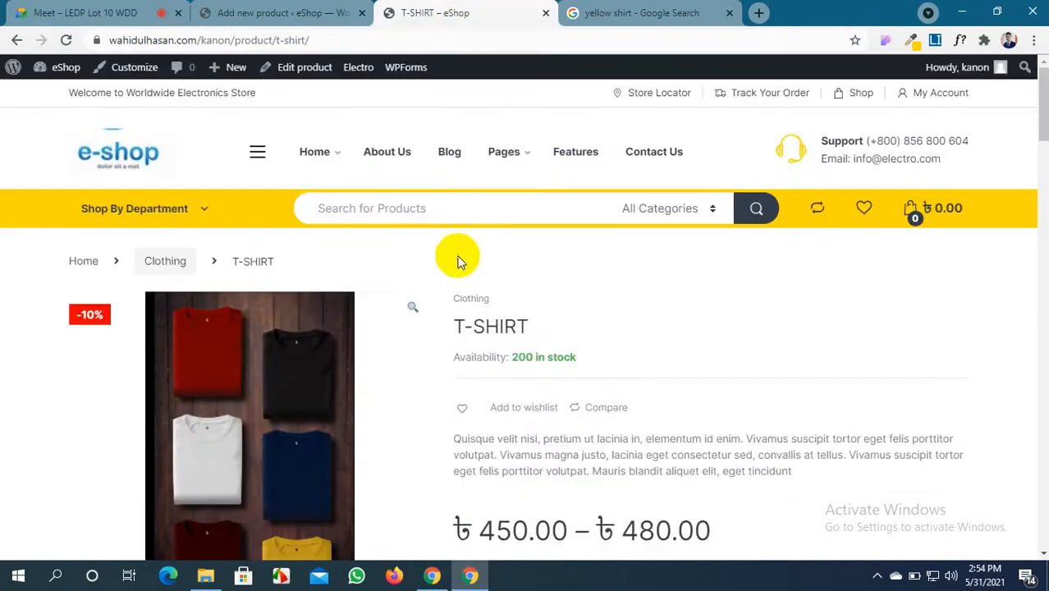
click(308, 7)
scroll(440, 351, down, 5)
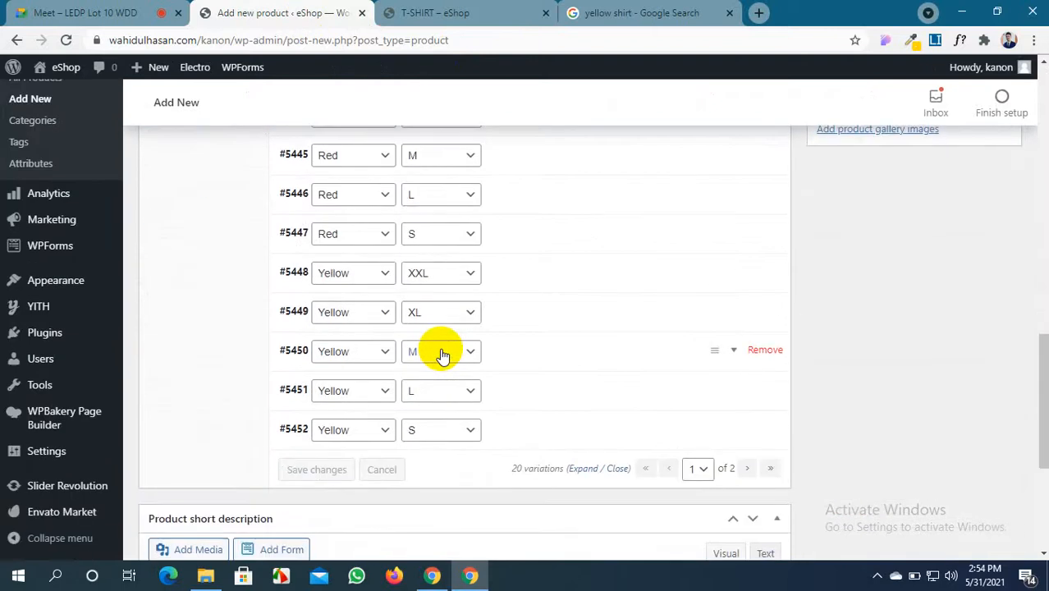
scroll(440, 352, up, 3)
scroll(441, 351, up, 2)
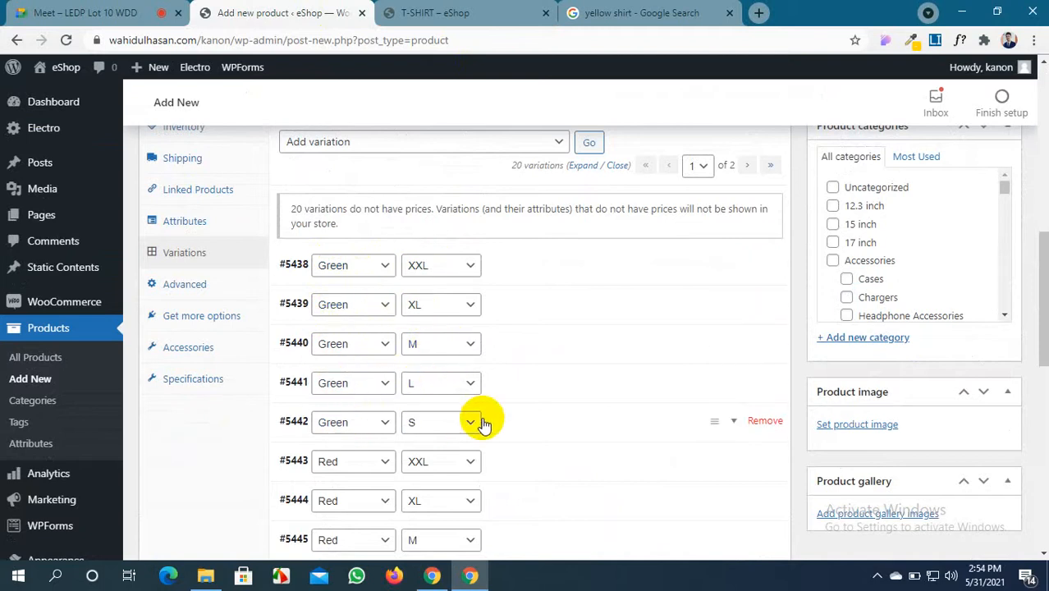
scroll(436, 409, down, 1)
scroll(436, 409, down, 2)
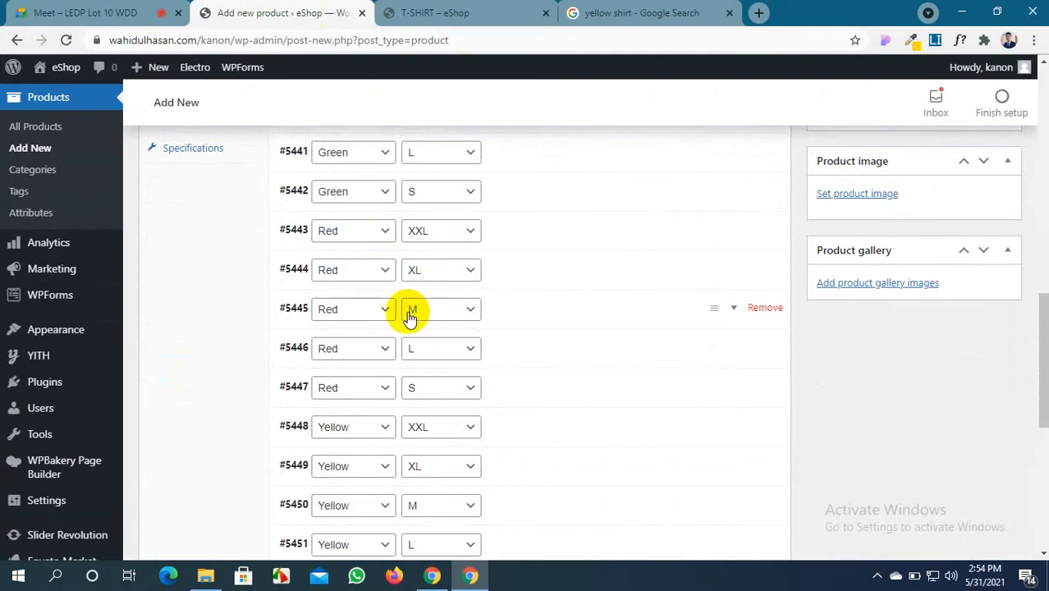
scroll(422, 351, down, 1)
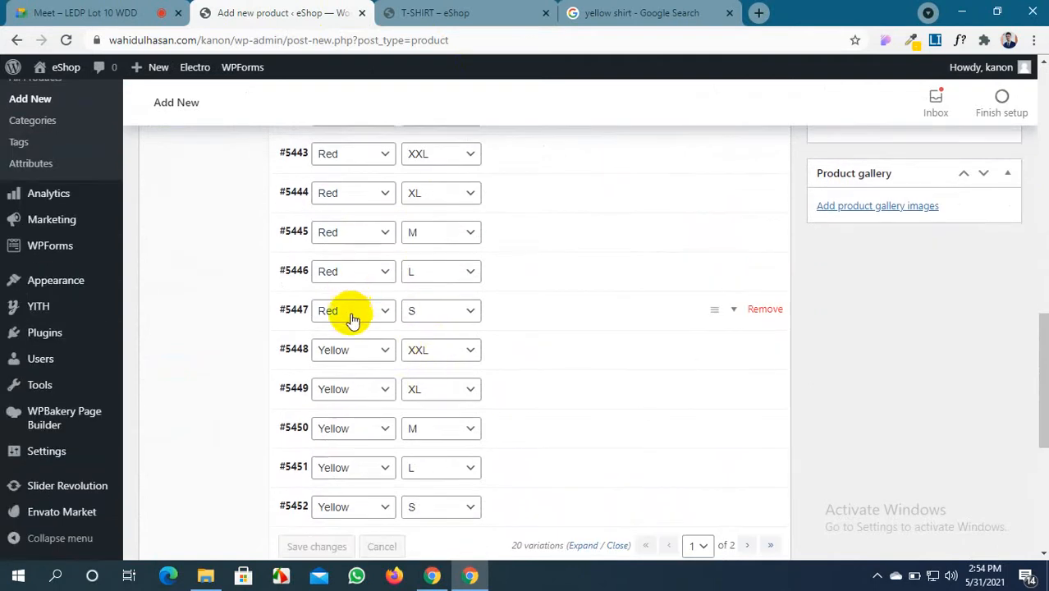
scroll(424, 313, down, 1)
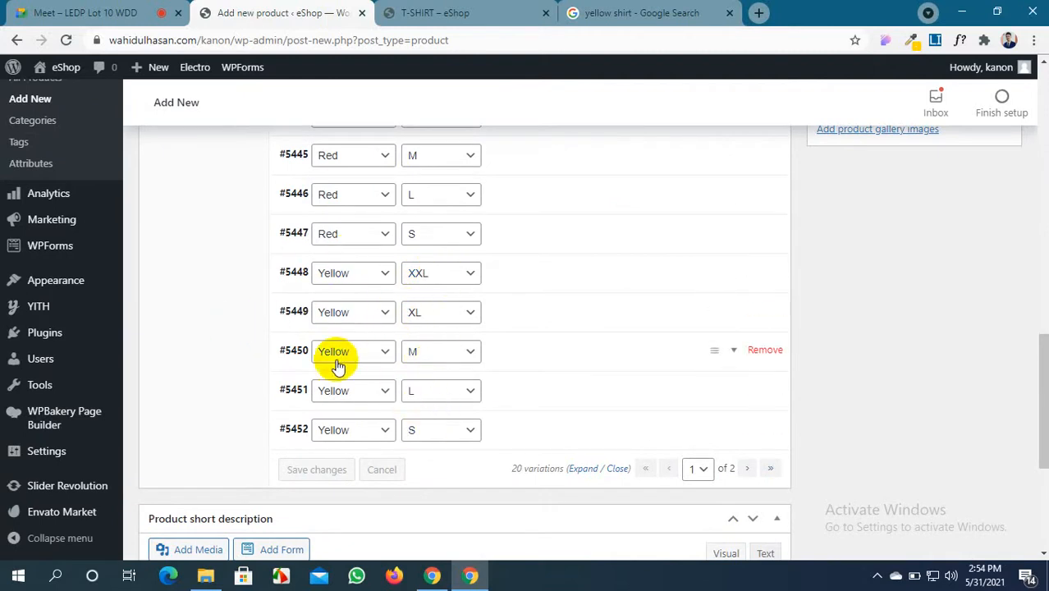
scroll(439, 412, up, 6)
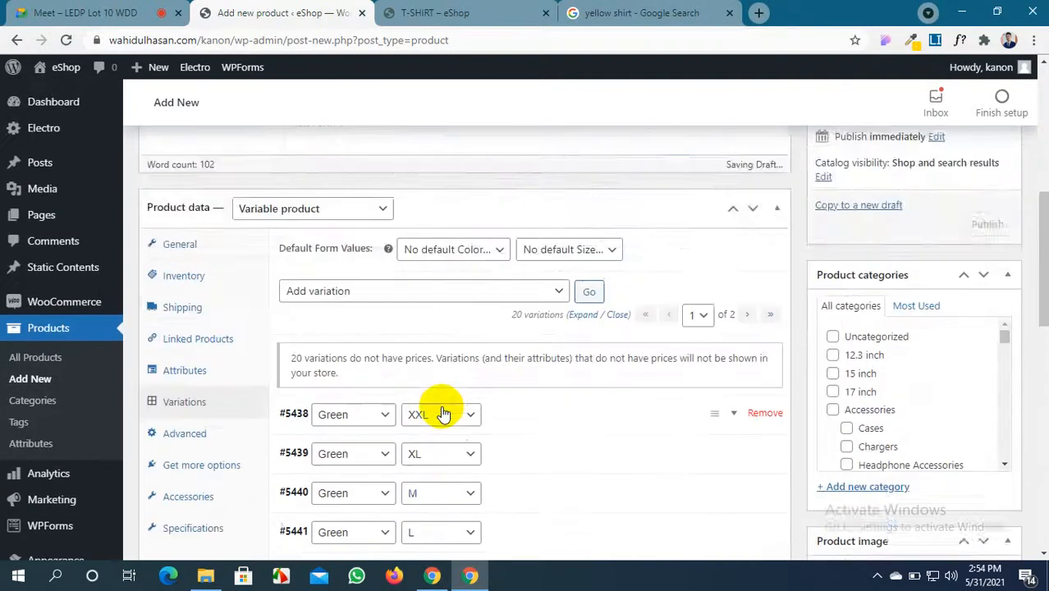
scroll(442, 413, down, 5)
scroll(443, 412, down, 3)
scroll(443, 412, up, 7)
scroll(443, 412, down, 7)
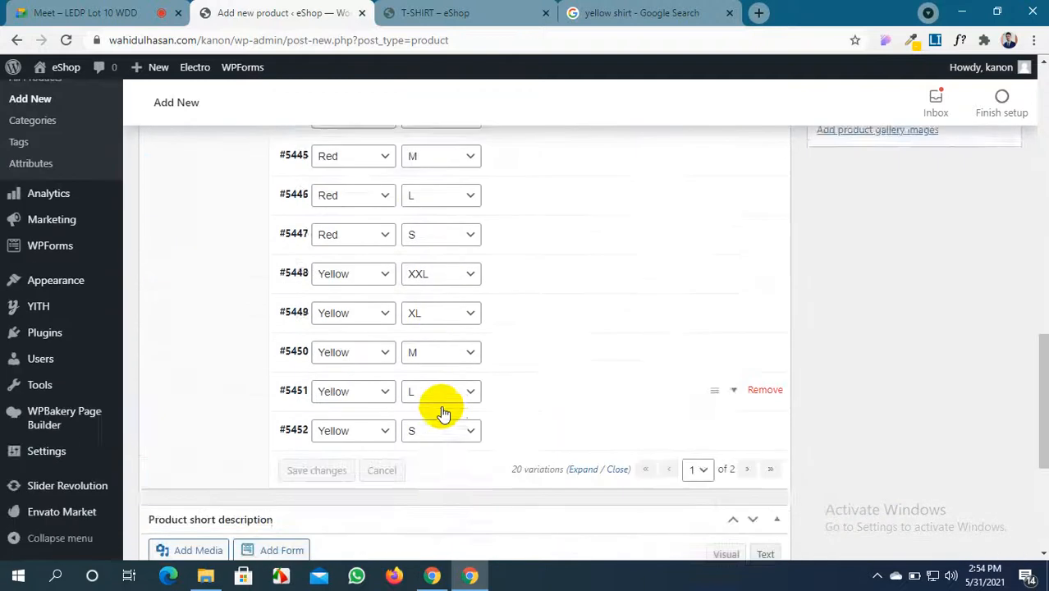
scroll(440, 406, up, 7)
scroll(441, 405, down, 8)
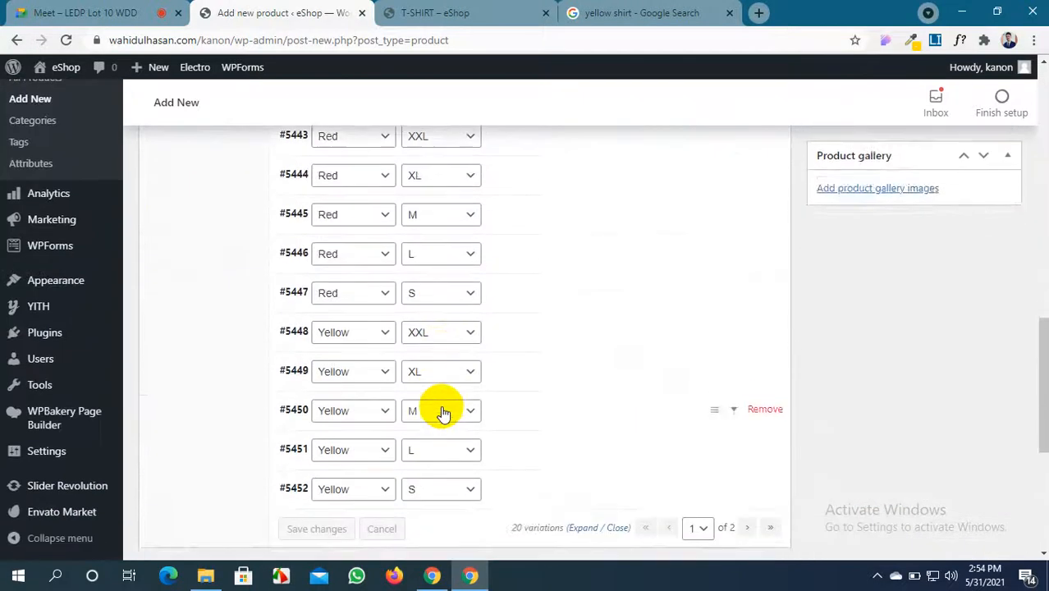
scroll(441, 405, up, 7)
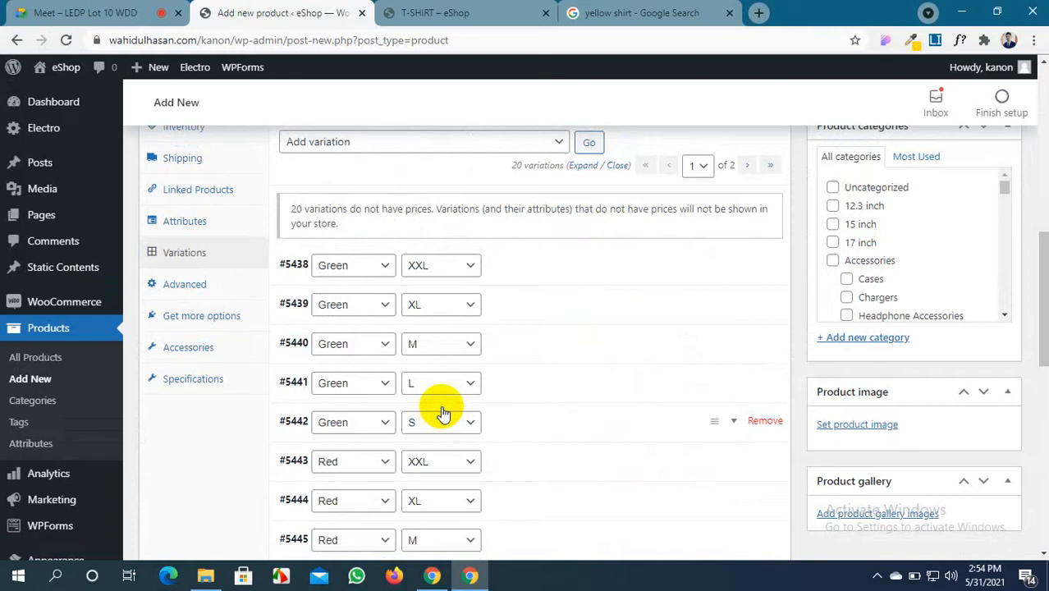
scroll(443, 313, down, 6)
scroll(444, 313, up, 3)
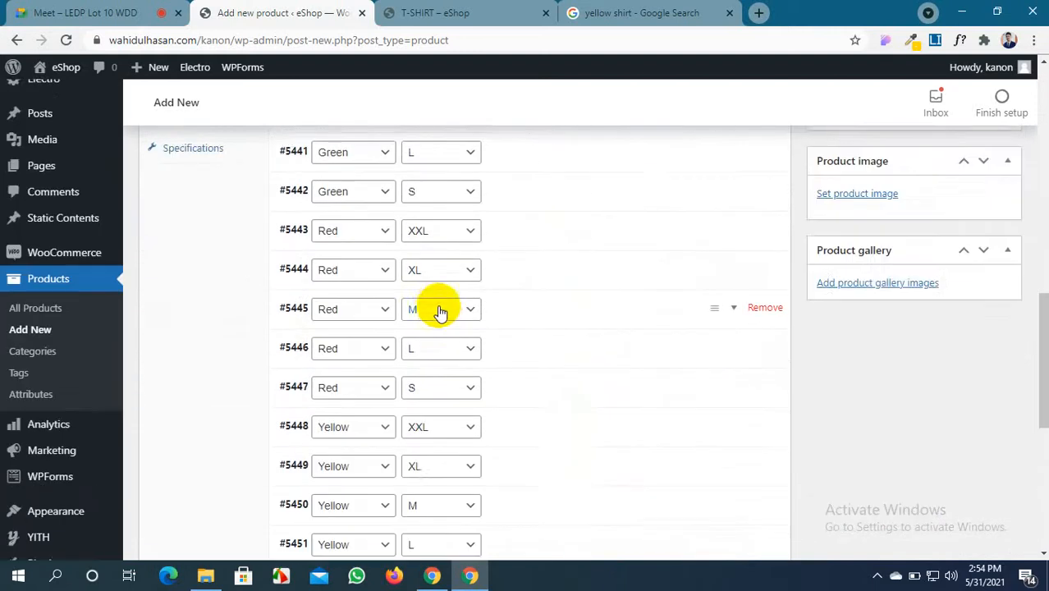
scroll(437, 312, up, 2)
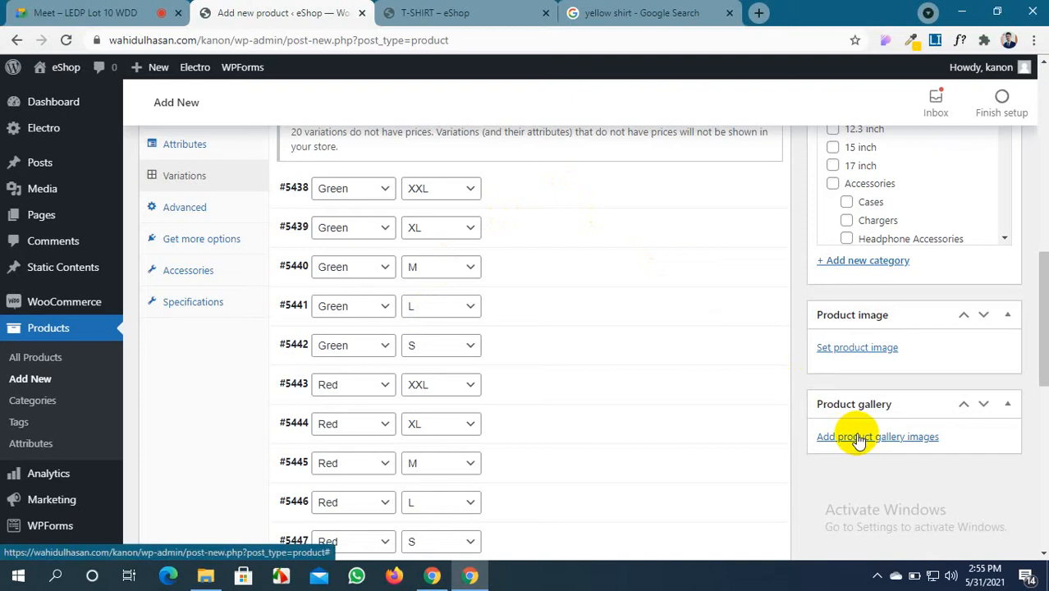
Start a new product image upload and browse to the Documents folder
click(872, 349)
click(61, 133)
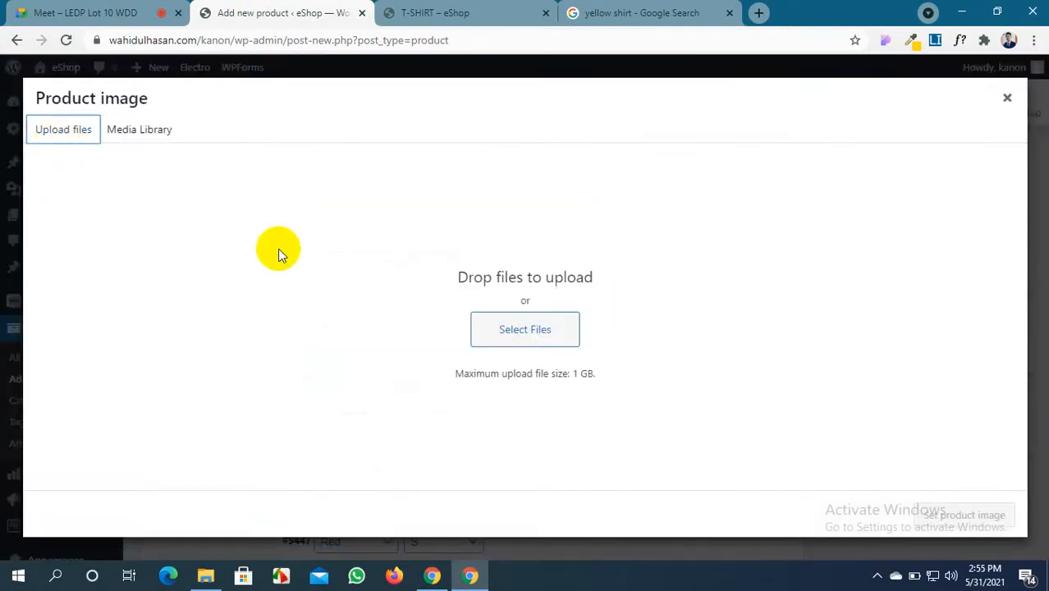
click(534, 343)
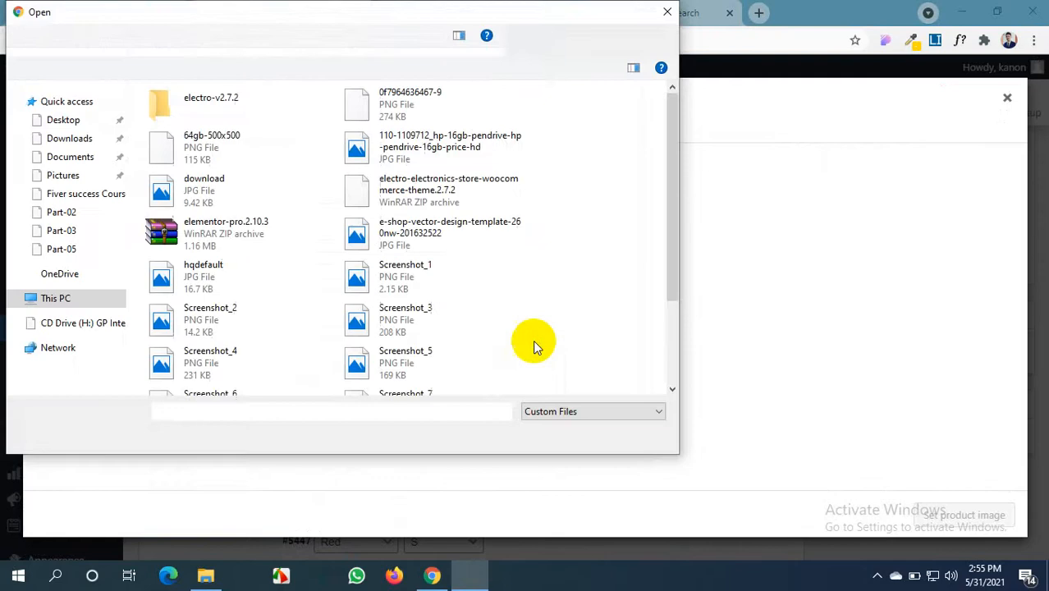
click(66, 156)
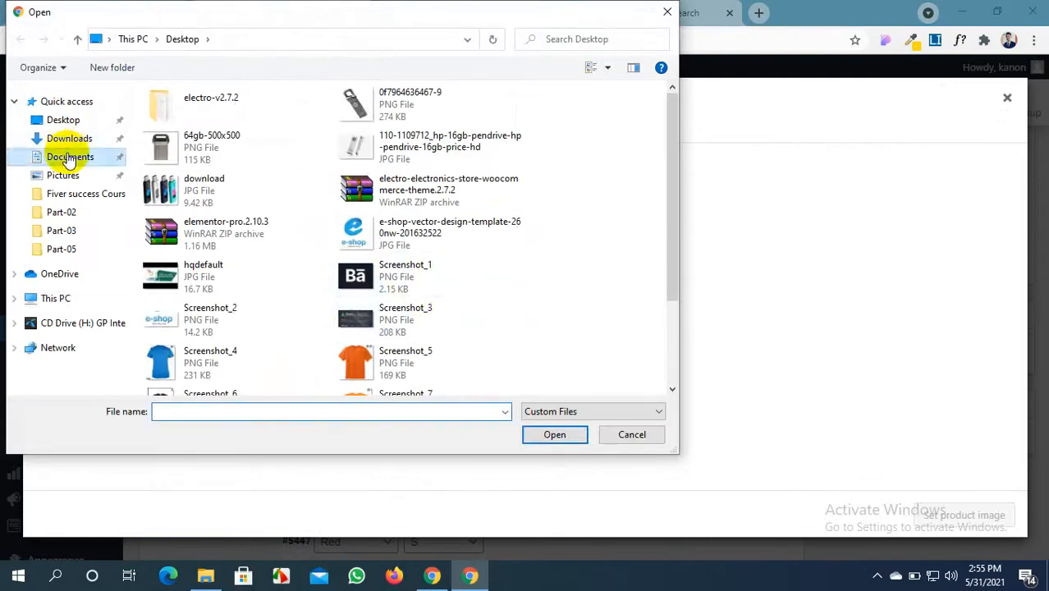
scroll(425, 242, down, 10)
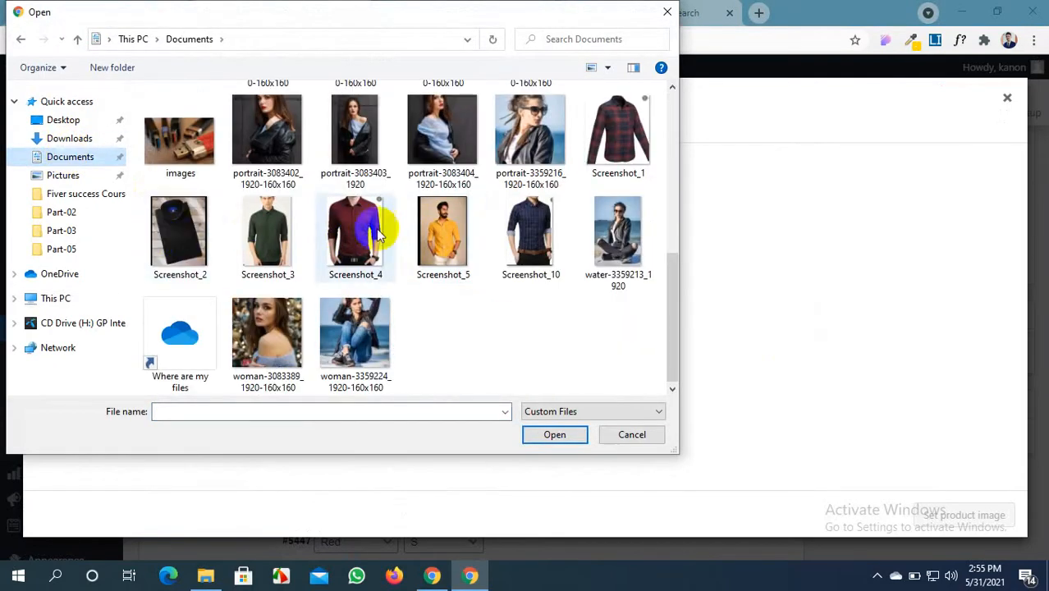
Upload the maroon, yellow, green and navy shirt images Screenshot_4, _5, _3 and _10
click(347, 239)
ctrl+click(439, 235)
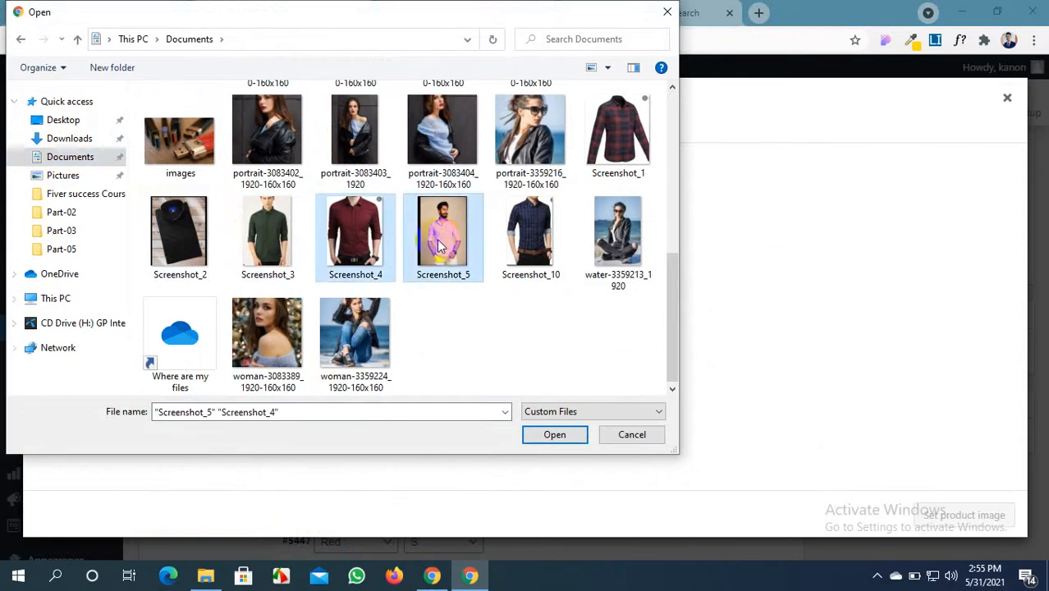
ctrl+click(276, 243)
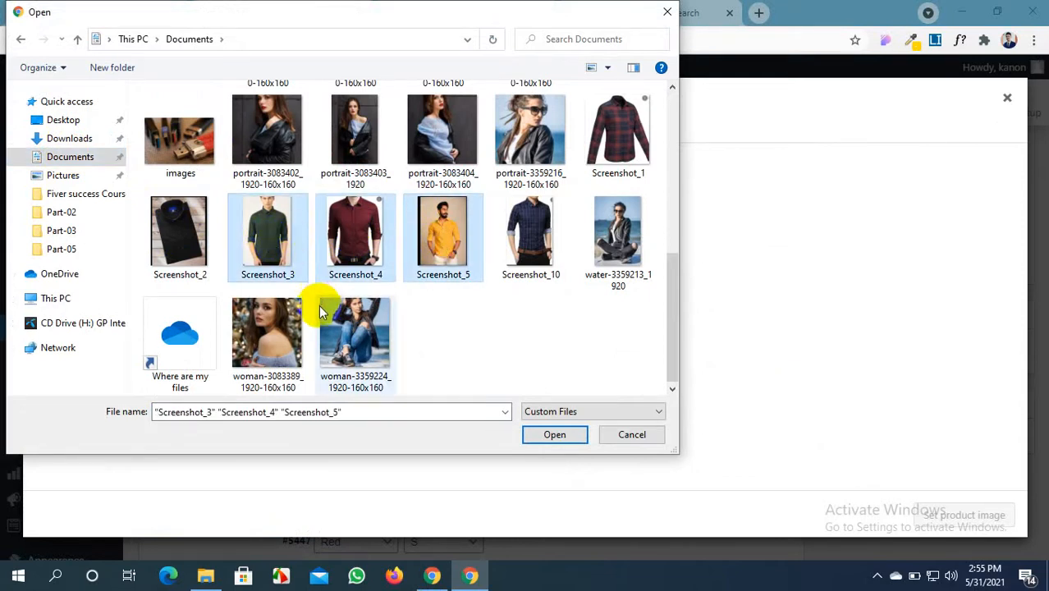
ctrl+click(551, 246)
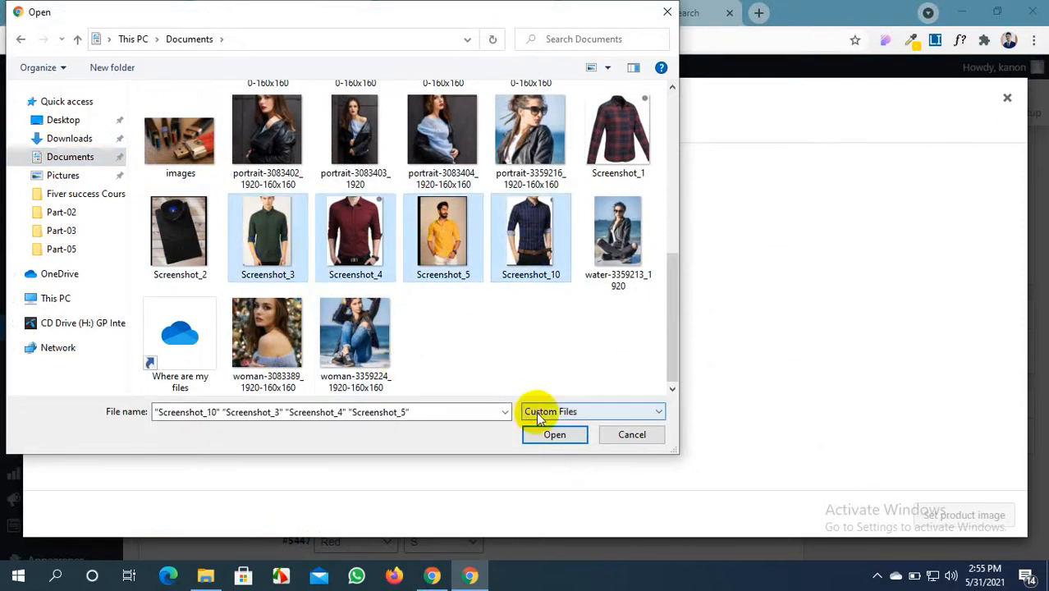
click(545, 435)
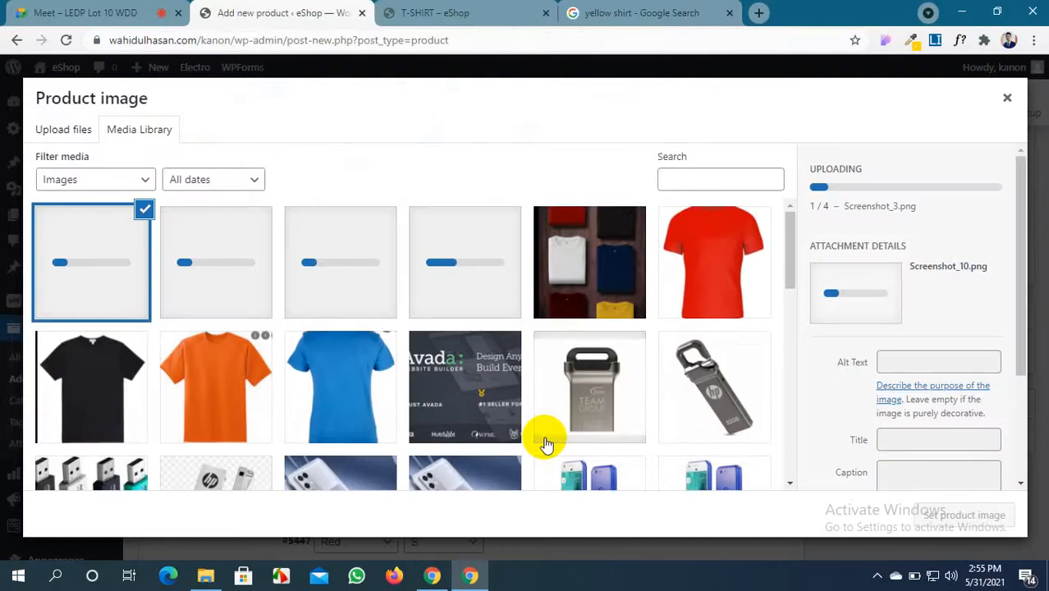
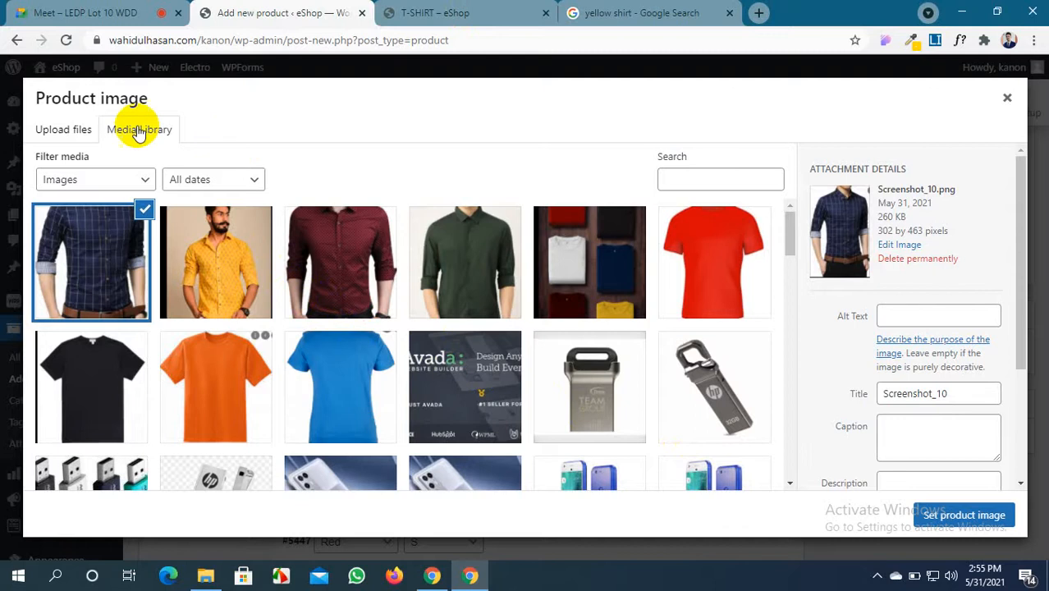
Upload the black shirt image Screenshot_2 and set it as the product image
click(66, 131)
click(533, 332)
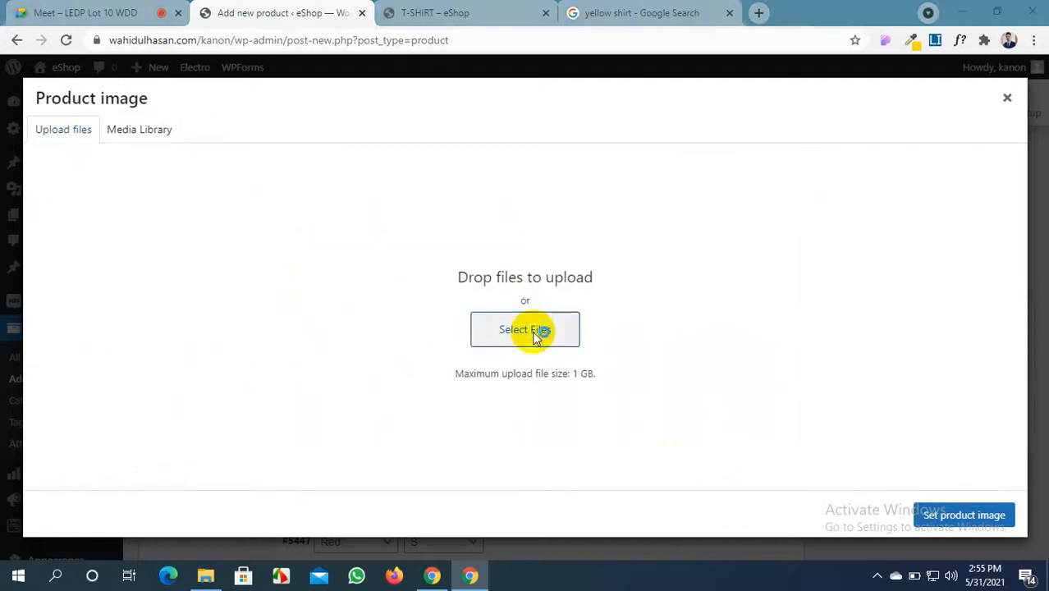
scroll(361, 270, down, 5)
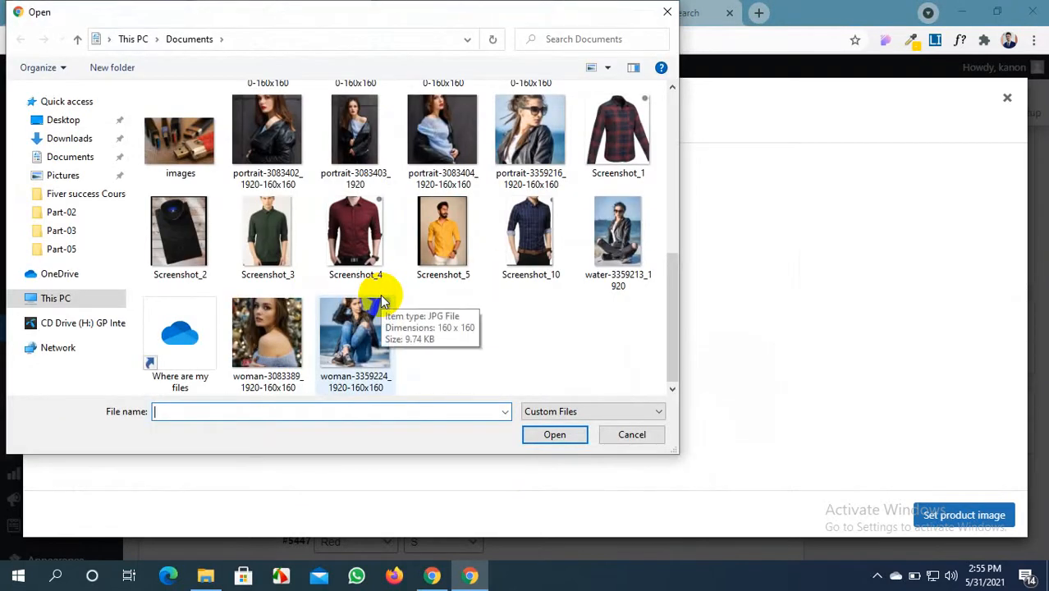
scroll(380, 297, up, 2)
scroll(379, 300, down, 2)
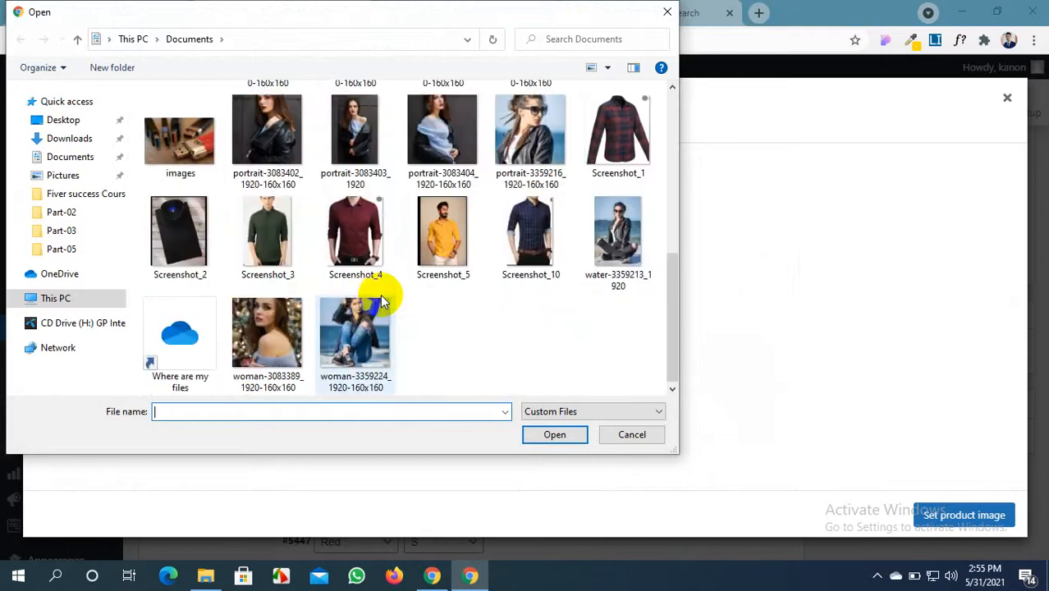
click(212, 236)
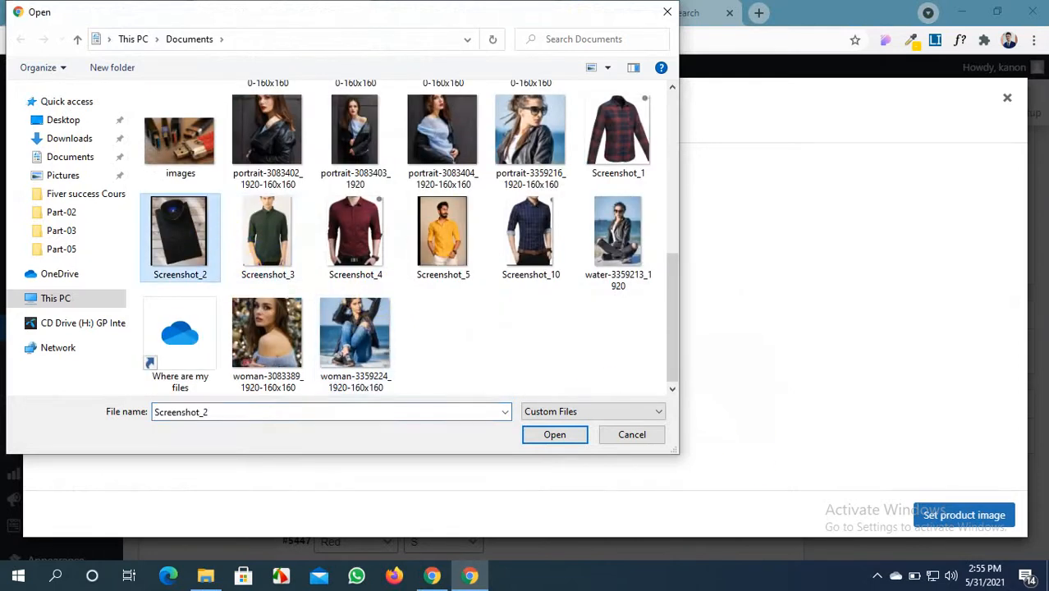
click(554, 434)
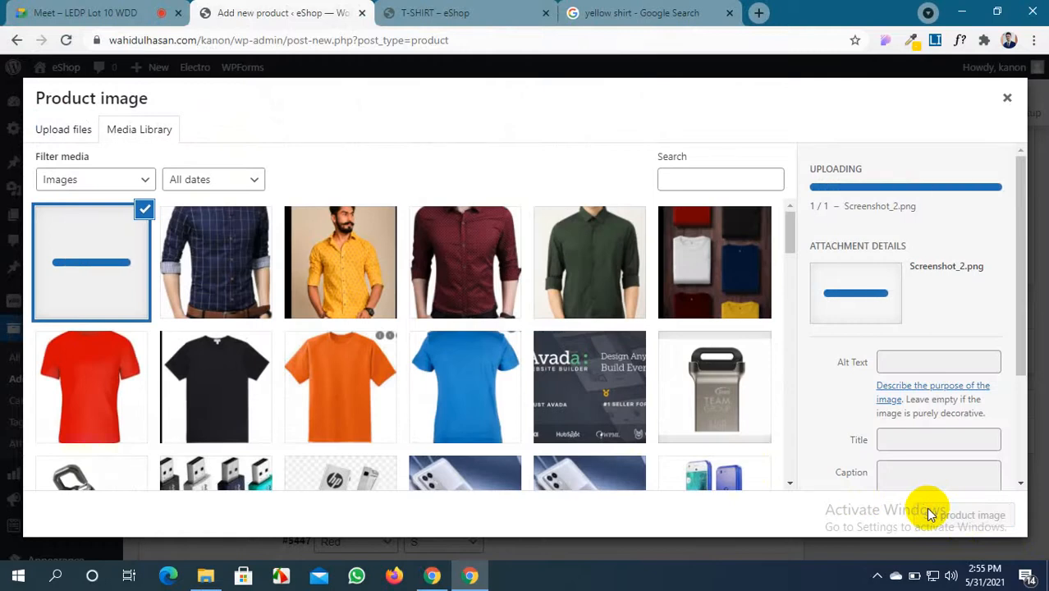
click(932, 514)
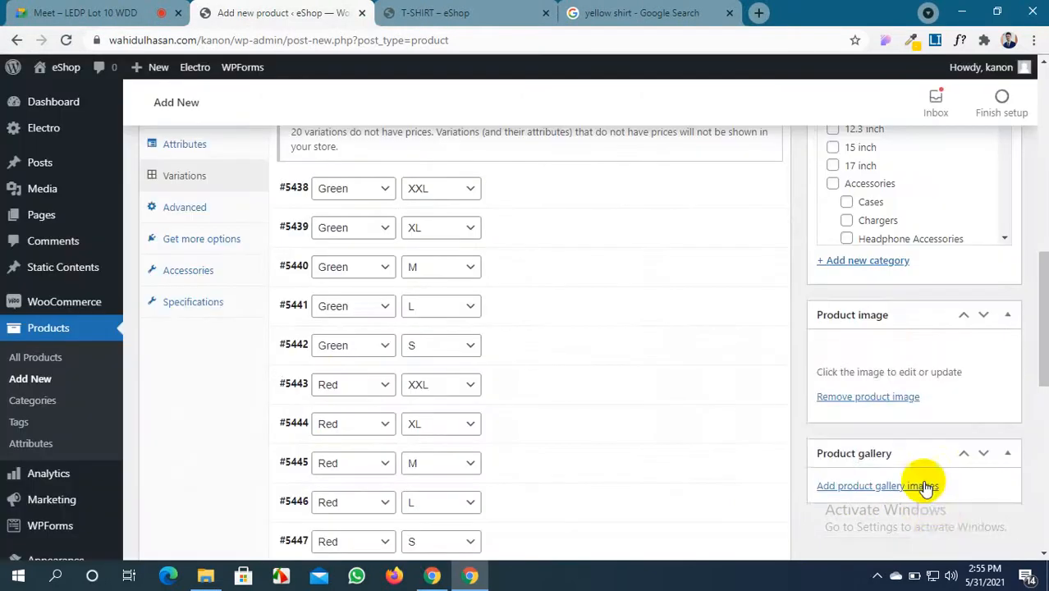
Add the blue check, yellow, maroon and green shirt photos together as product gallery images
scroll(885, 492, down, 2)
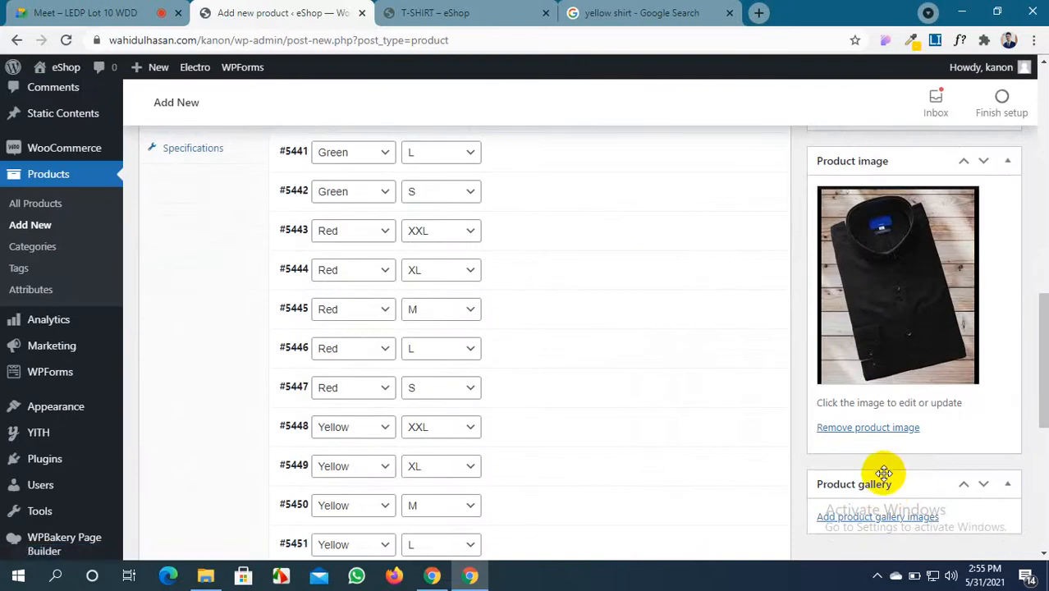
scroll(883, 473, down, 2)
click(895, 364)
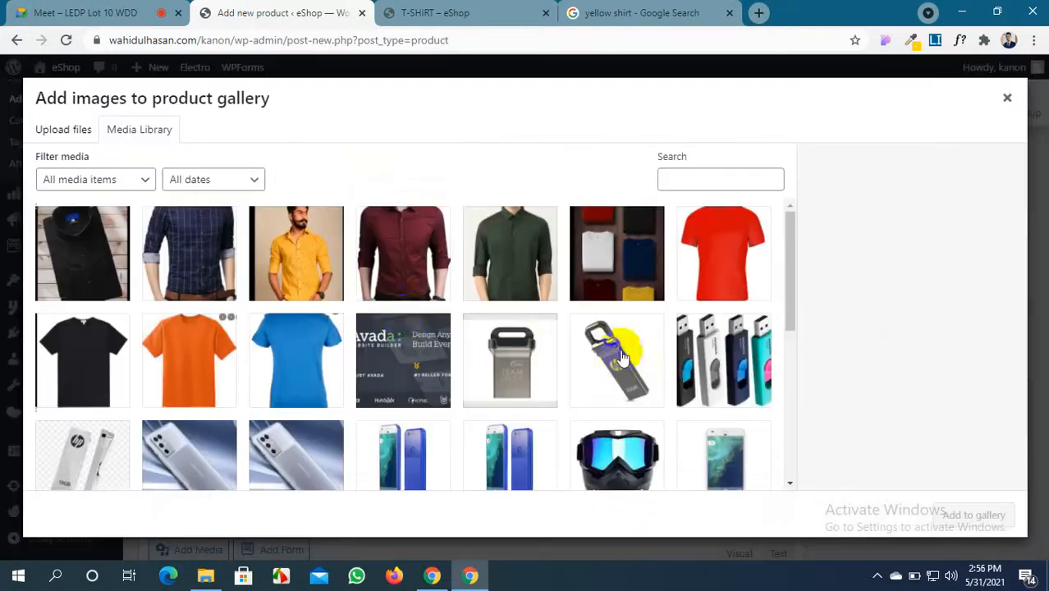
click(220, 246)
click(289, 258)
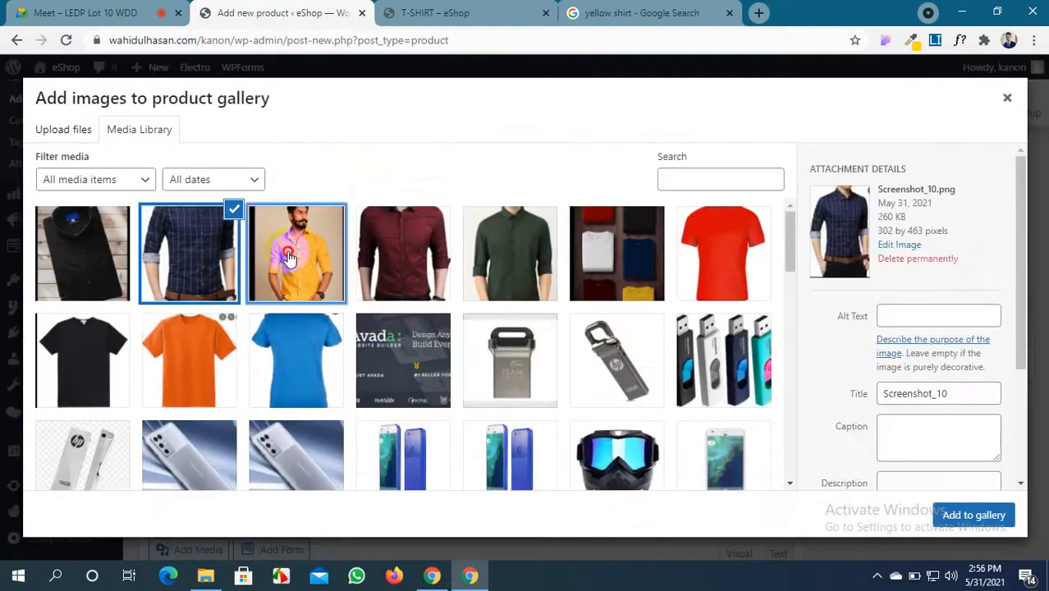
click(374, 262)
click(484, 261)
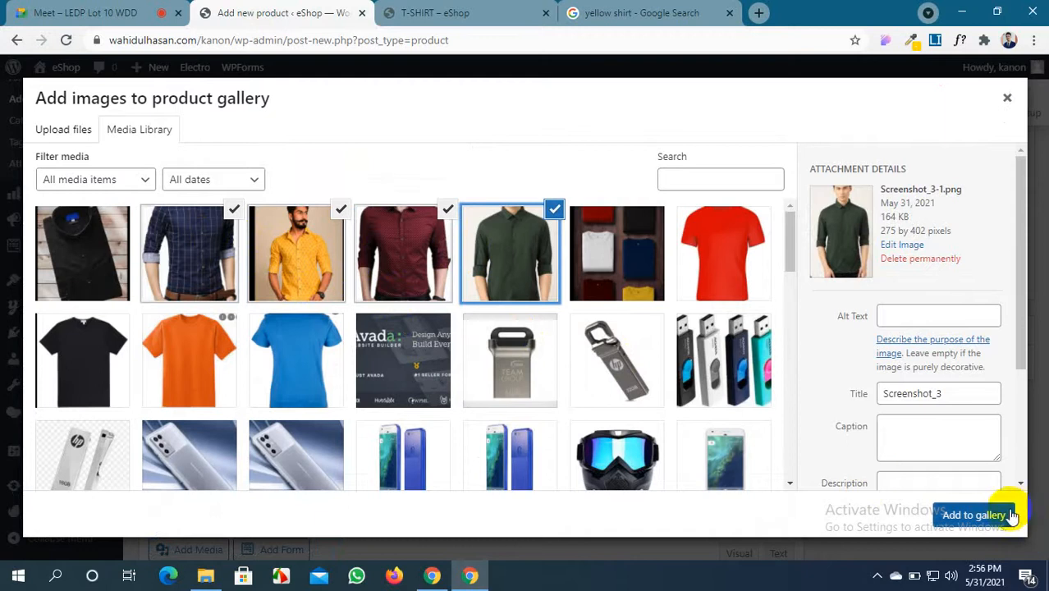
click(973, 515)
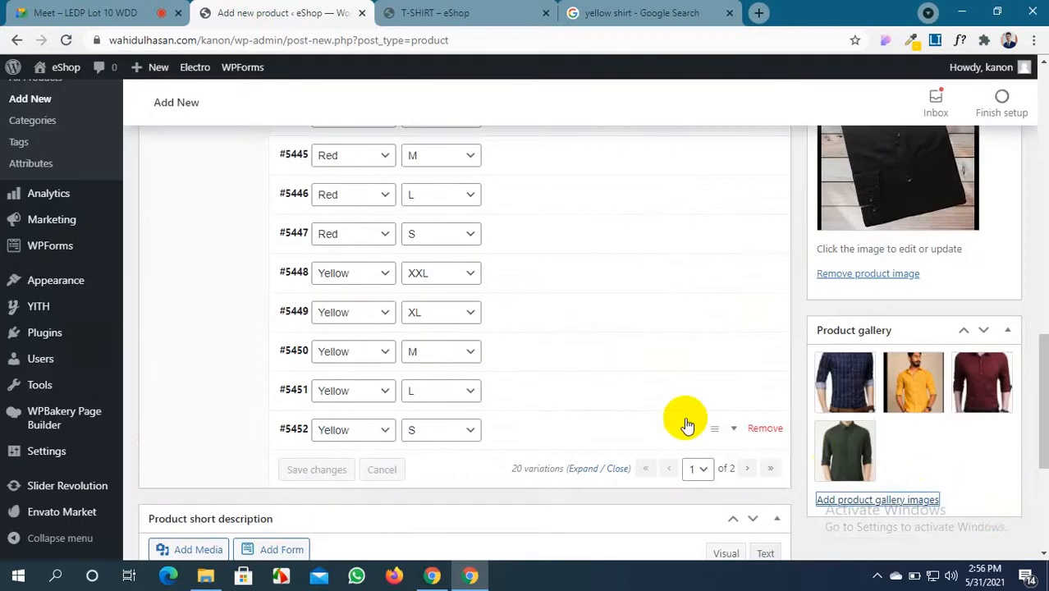
scroll(673, 420, up, 5)
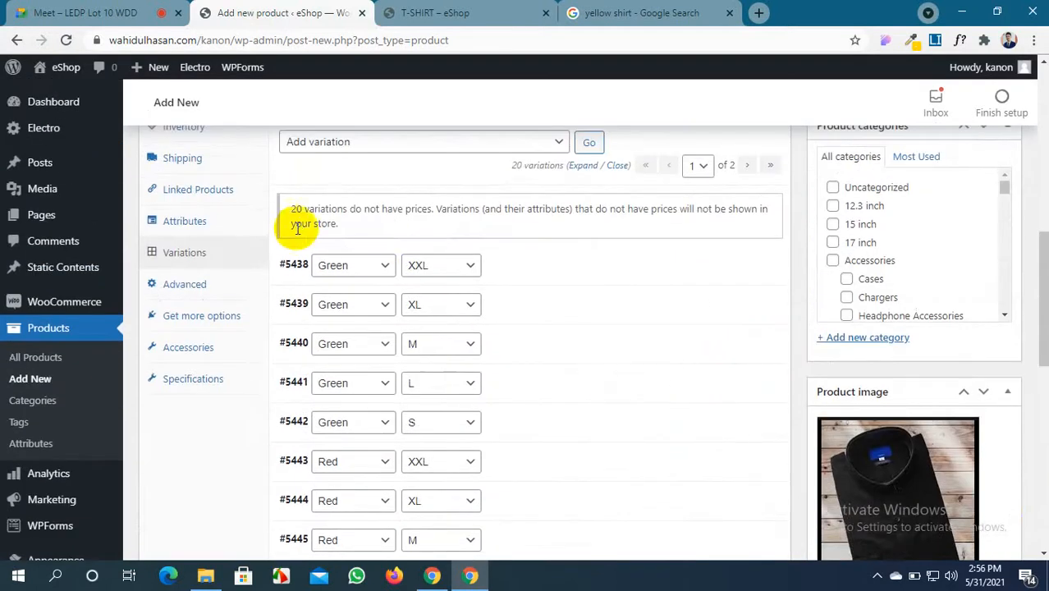
Set the green shirt photo as the image of variation #5438 Green XXL
click(508, 264)
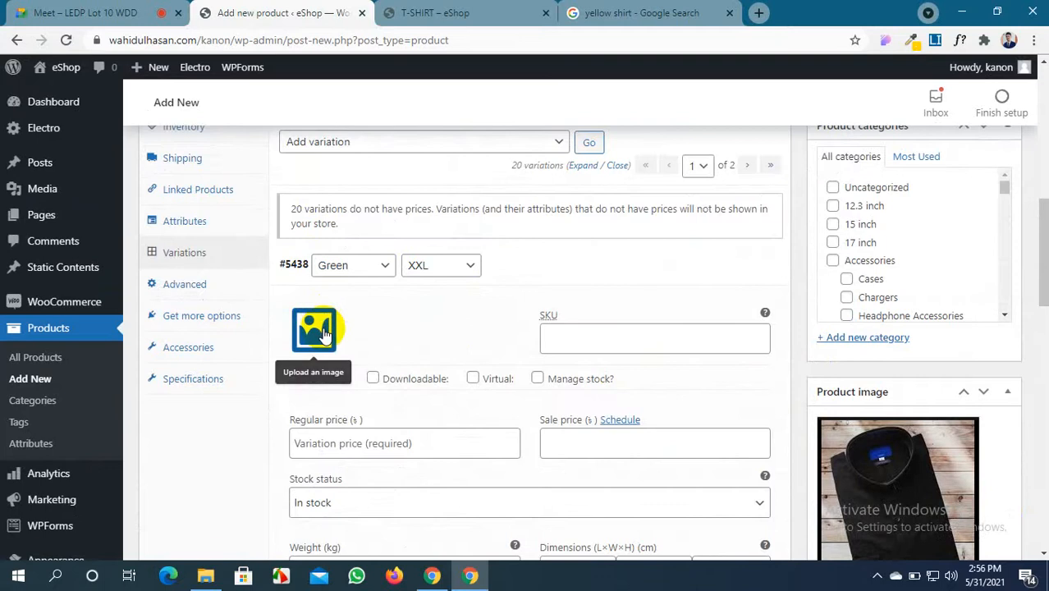
click(324, 332)
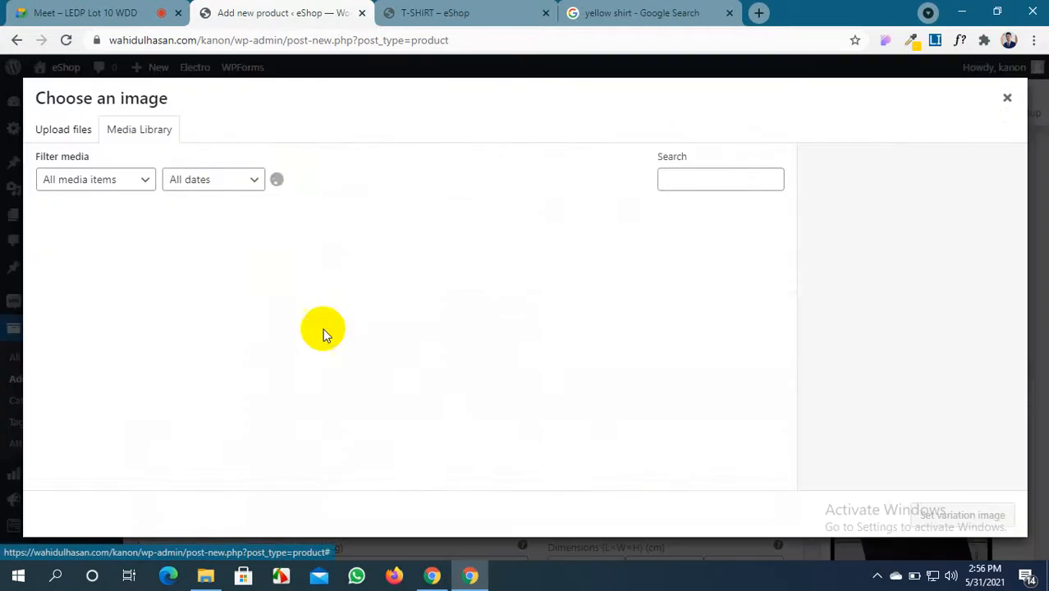
click(504, 254)
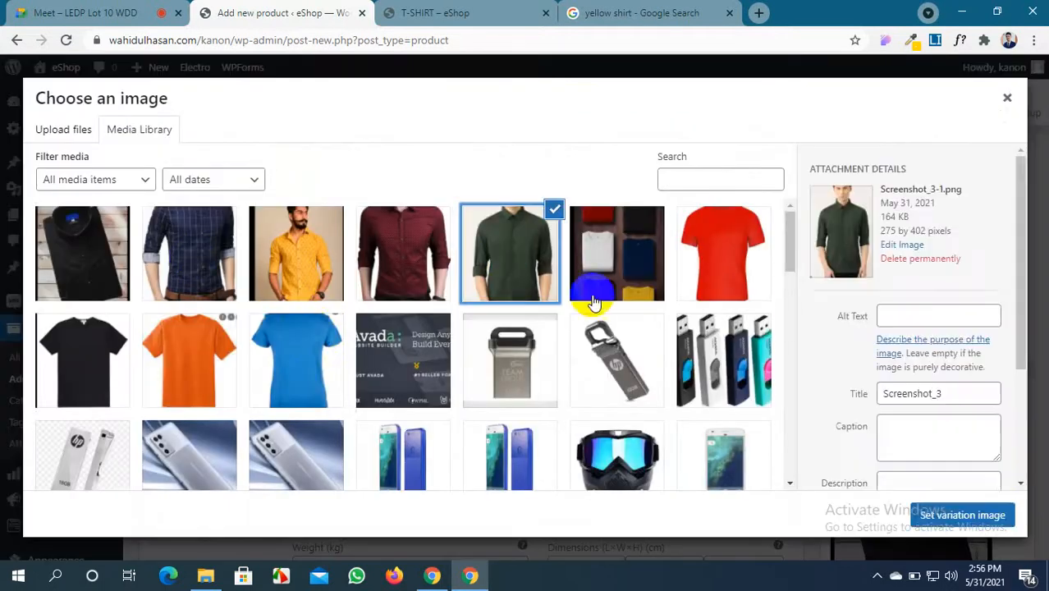
click(1003, 516)
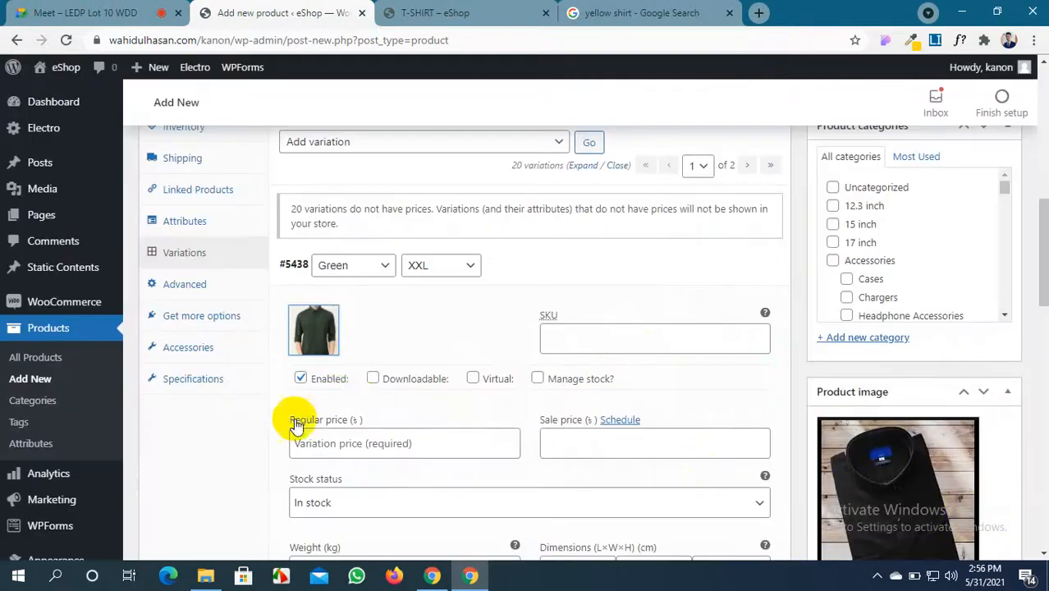
Give variation #5439 Green XL the green shirt photo, then collapse both green variations
scroll(294, 420, down, 3)
scroll(300, 414, down, 2)
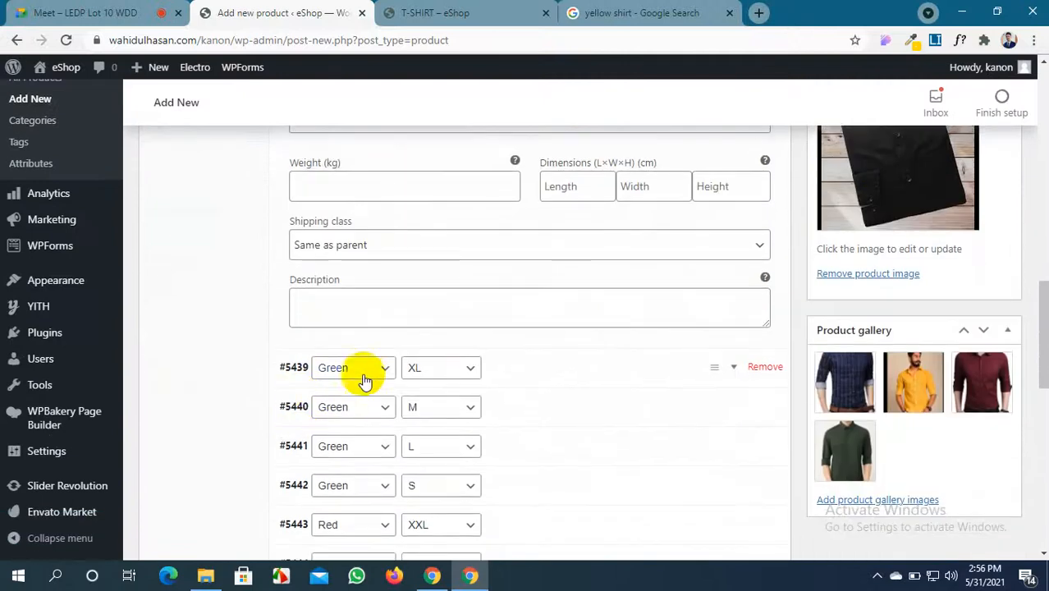
click(515, 374)
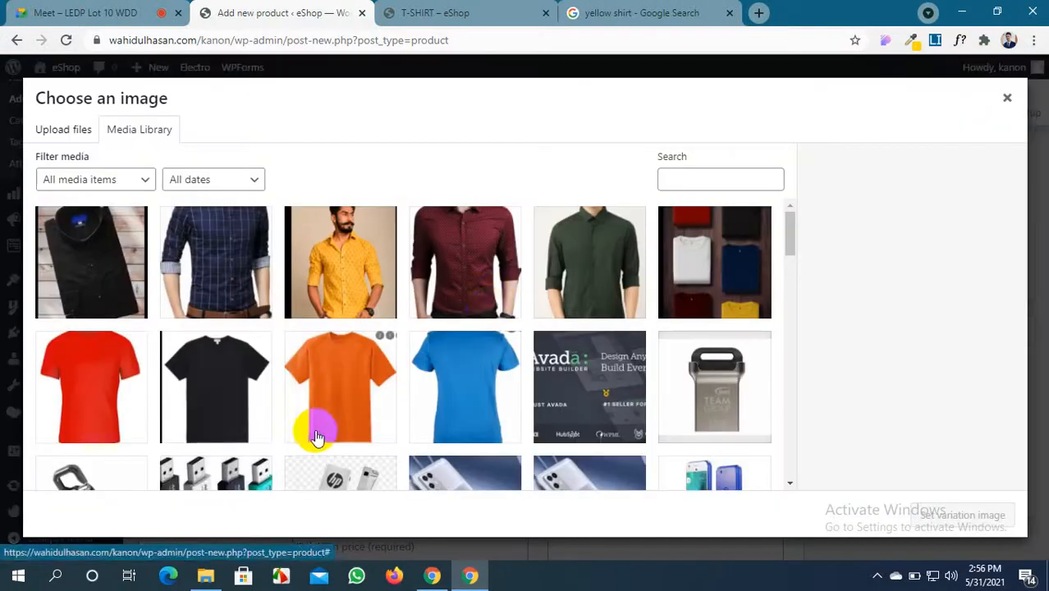
click(611, 281)
click(922, 514)
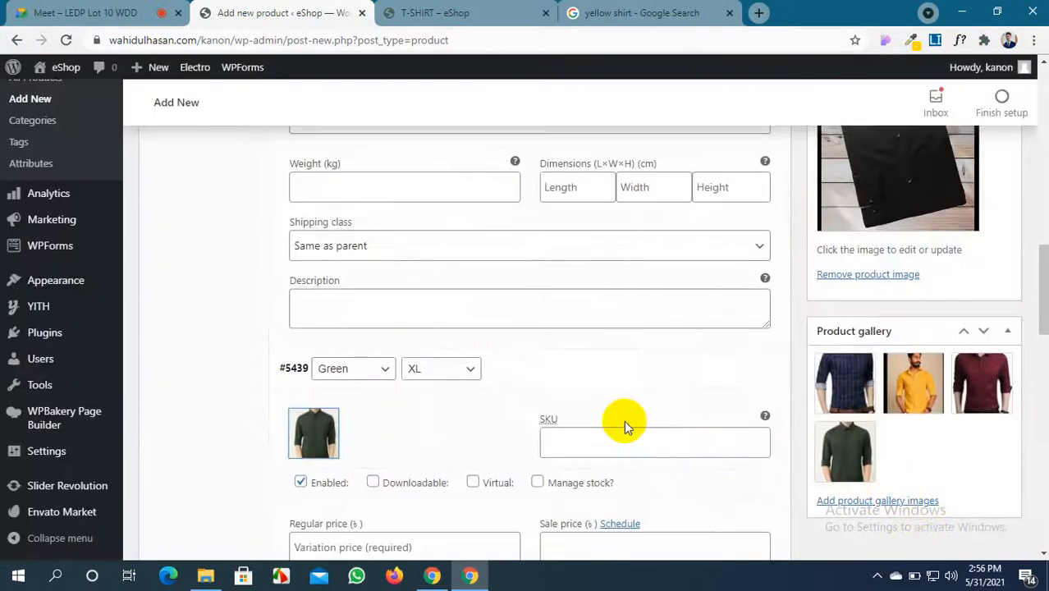
scroll(574, 406, up, 5)
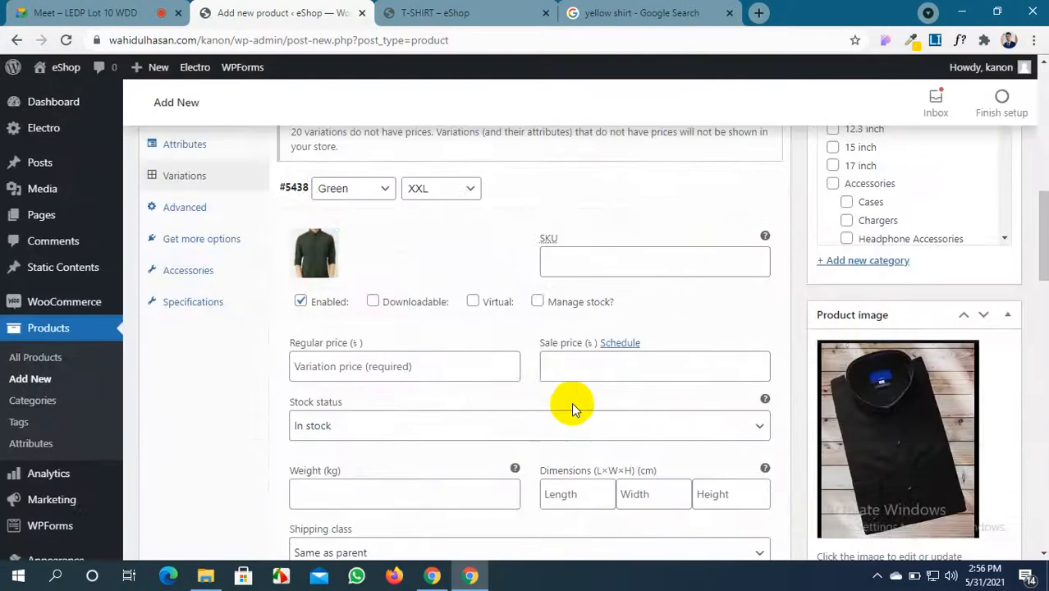
click(548, 185)
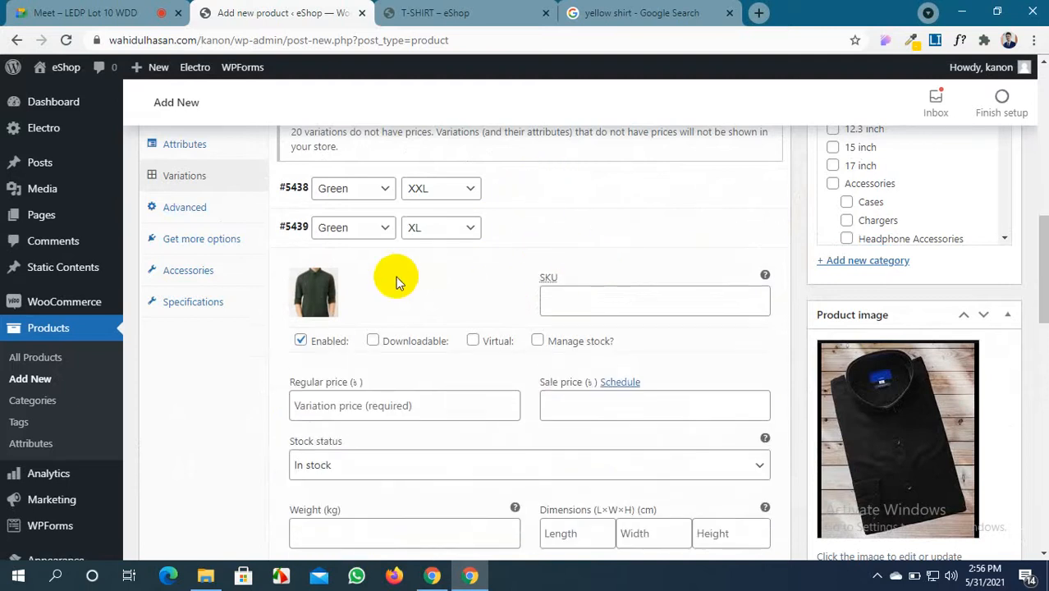
click(517, 227)
scroll(858, 390, down, 3)
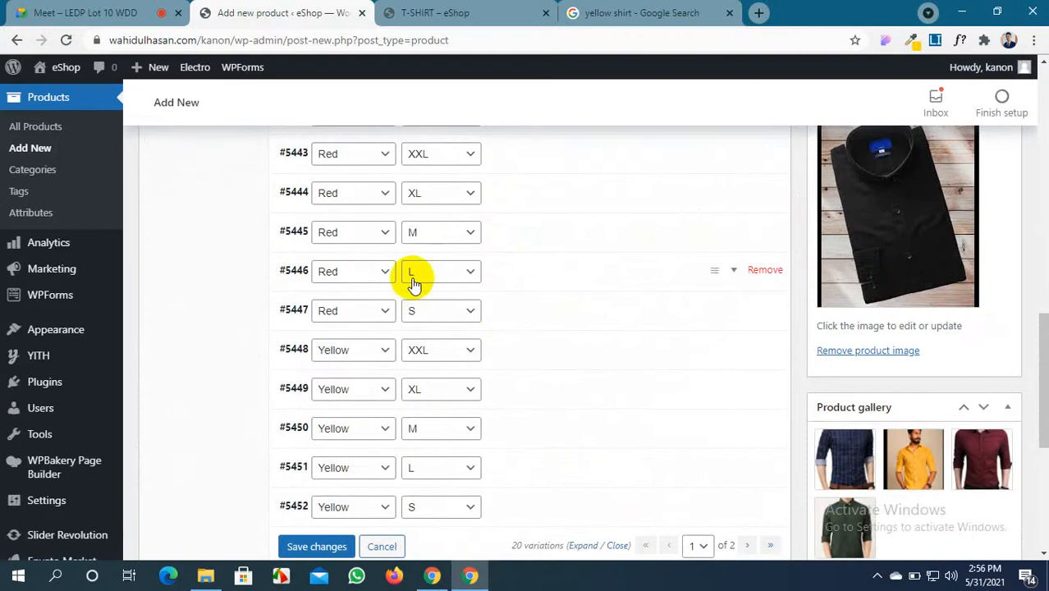
scroll(398, 263, up, 2)
scroll(379, 302, up, 2)
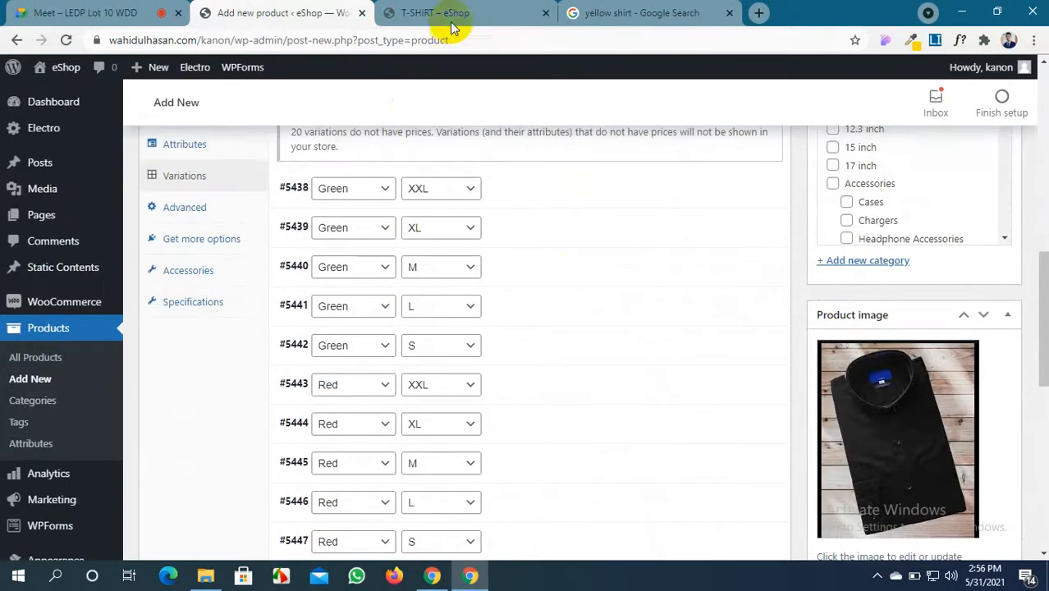
click(454, 13)
scroll(483, 347, down, 4)
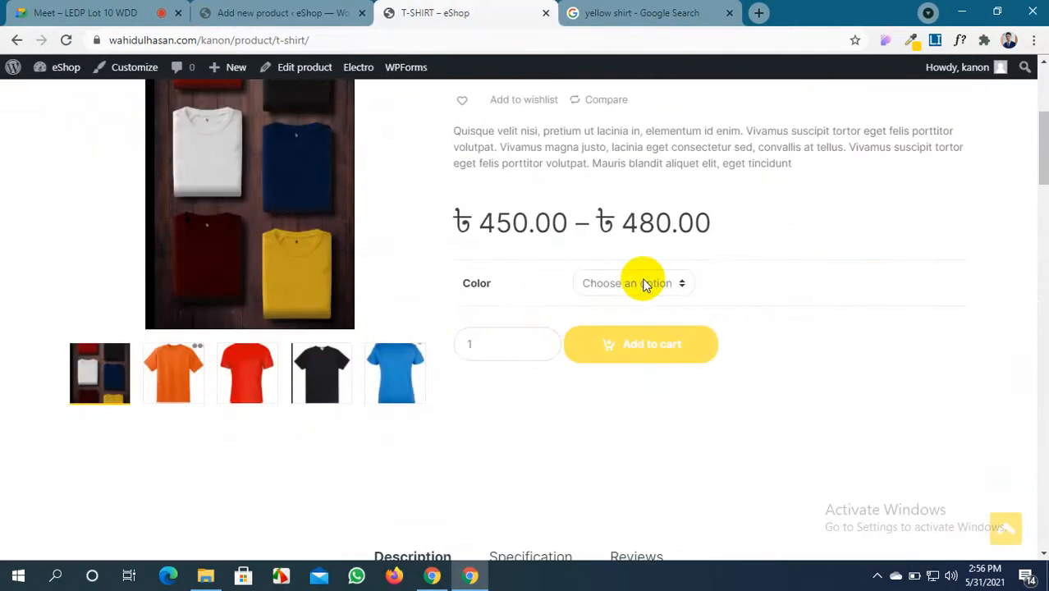
click(677, 282)
click(625, 319)
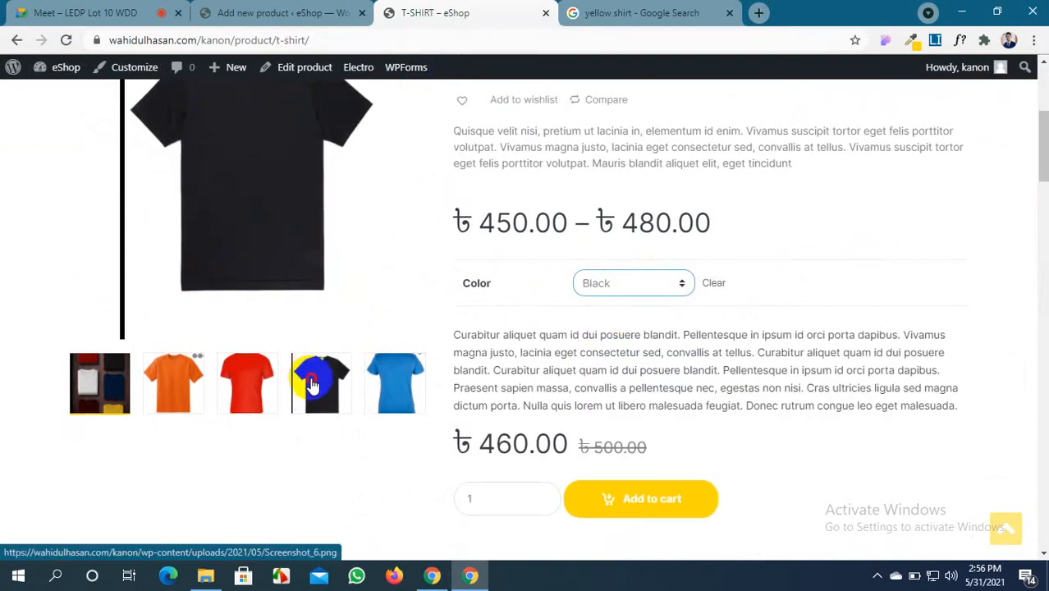
click(246, 379)
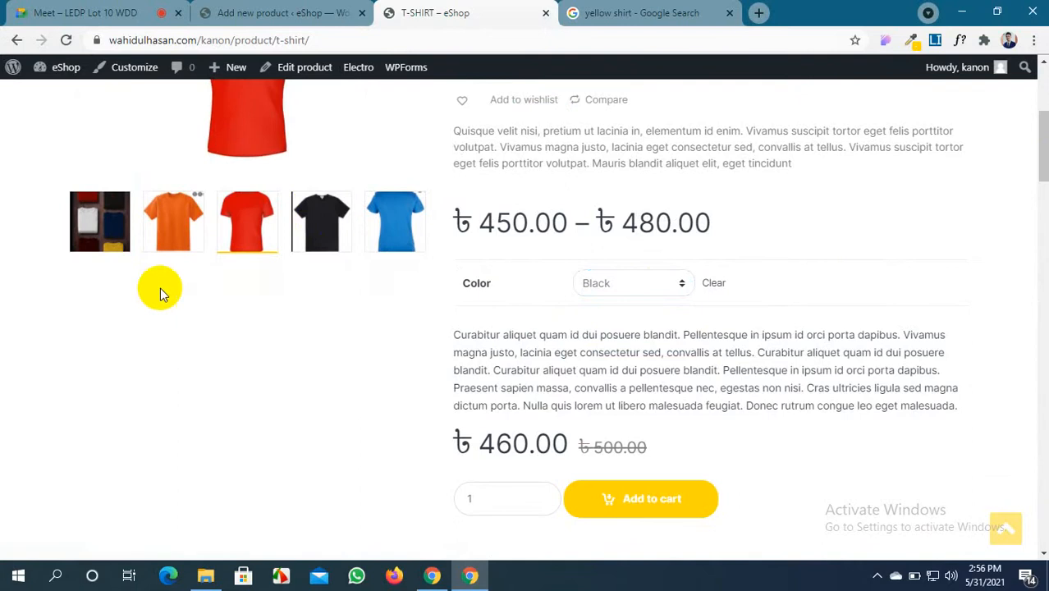
click(164, 227)
click(399, 369)
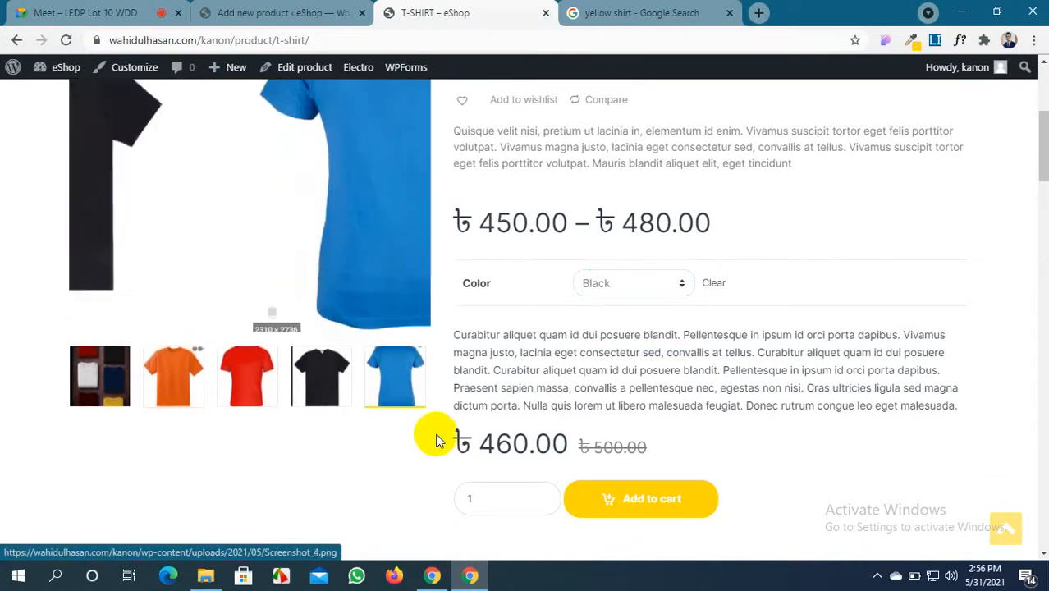
click(210, 12)
scroll(464, 283, up, 2)
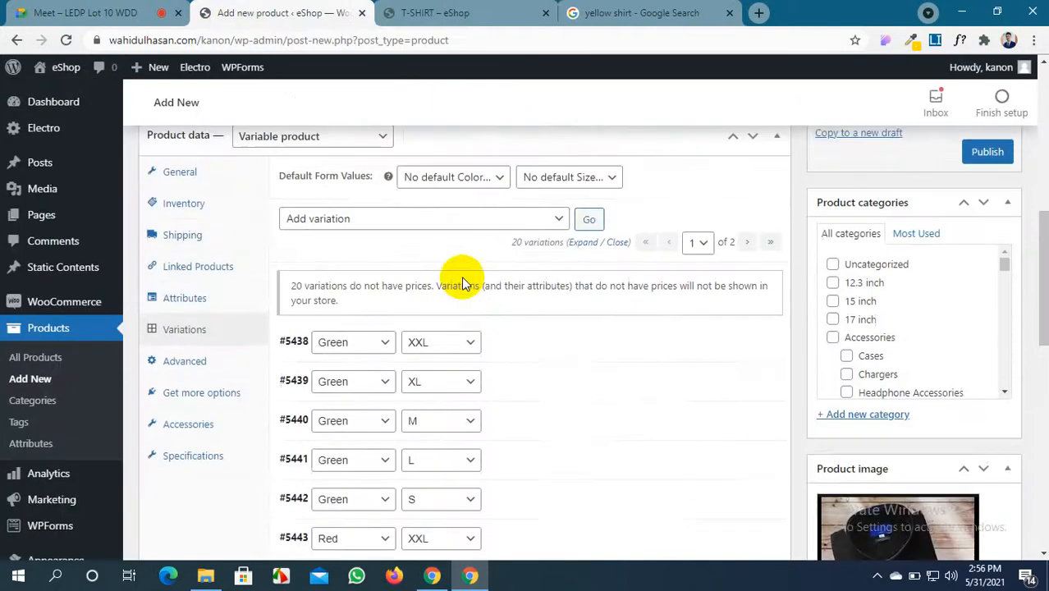
scroll(451, 328, down, 4)
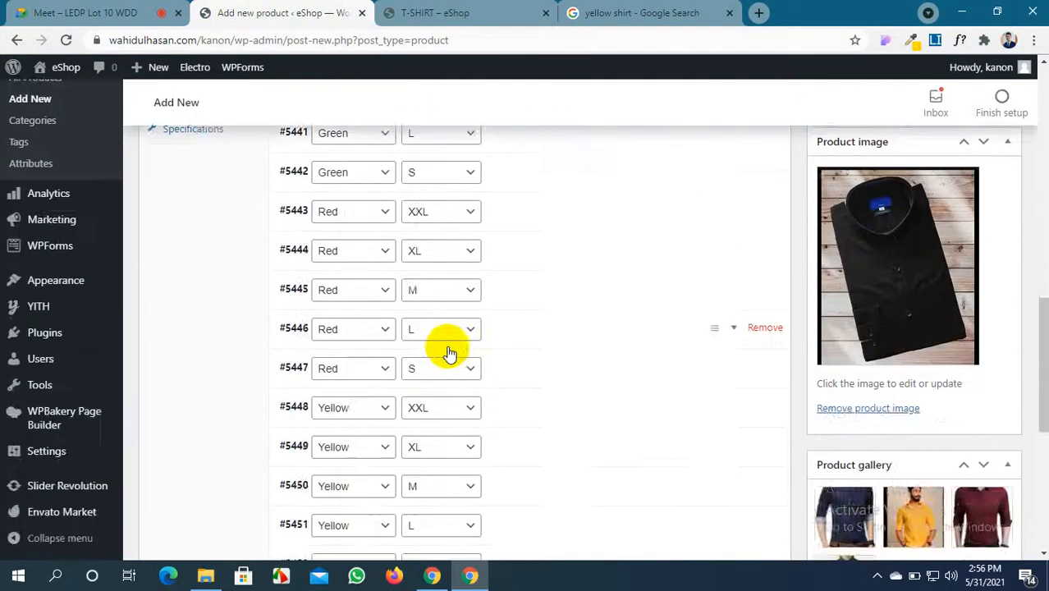
scroll(448, 348, up, 5)
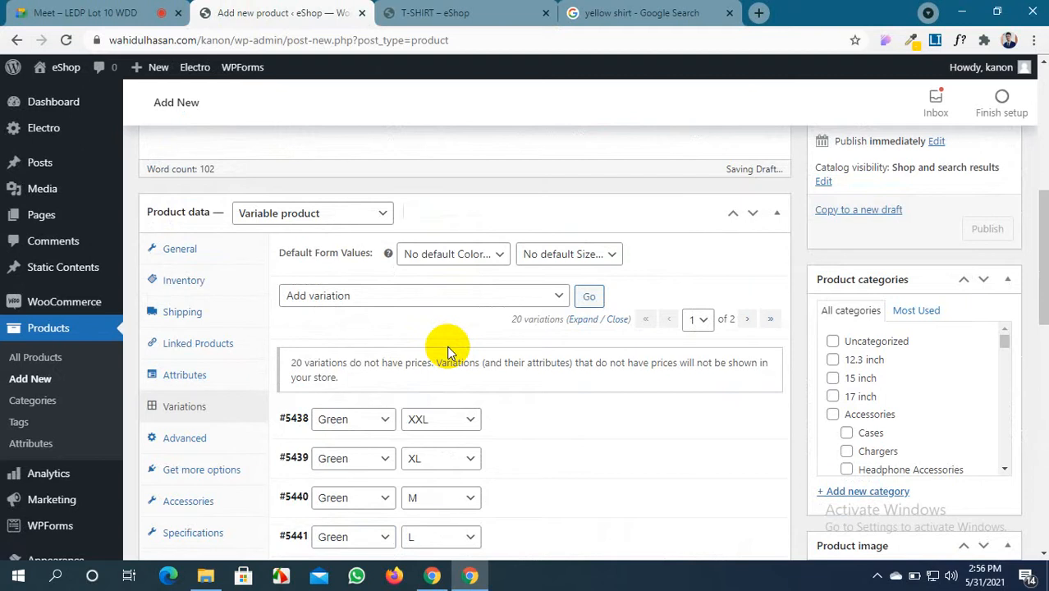
scroll(445, 345, down, 8)
scroll(448, 386, up, 3)
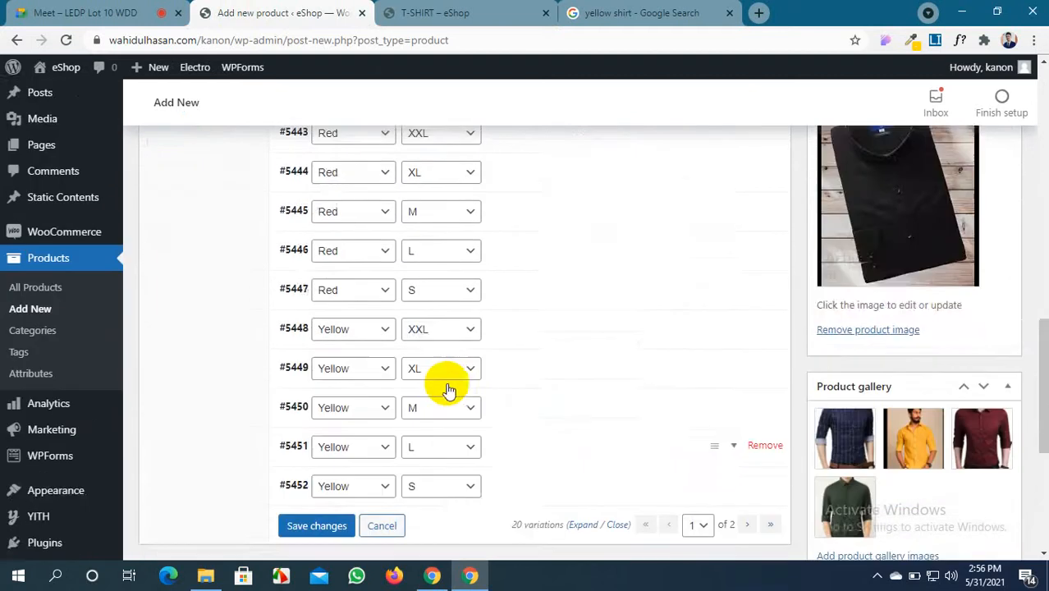
scroll(449, 391, up, 3)
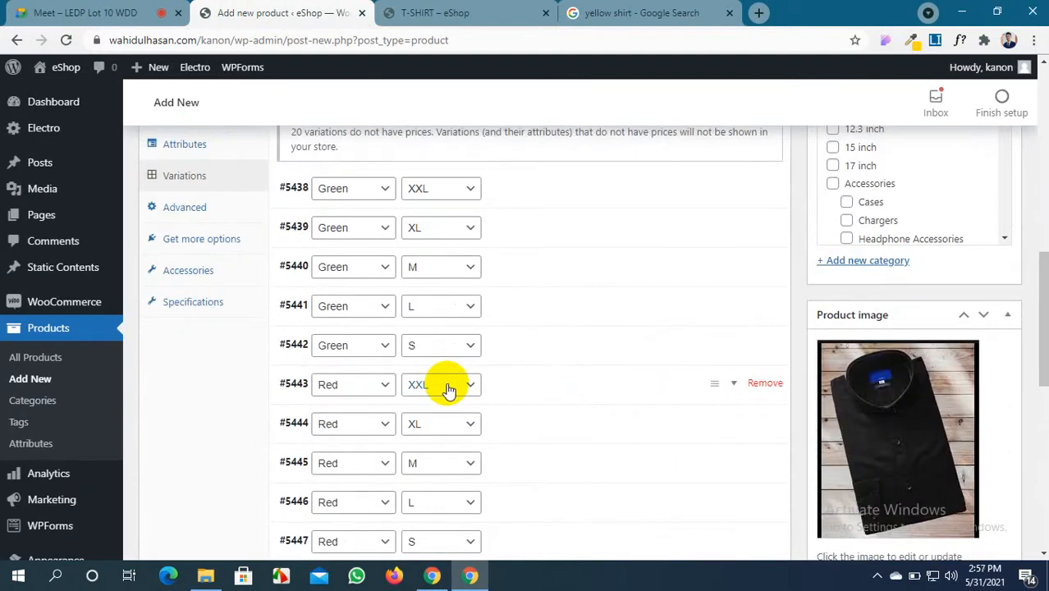
scroll(449, 390, up, 3)
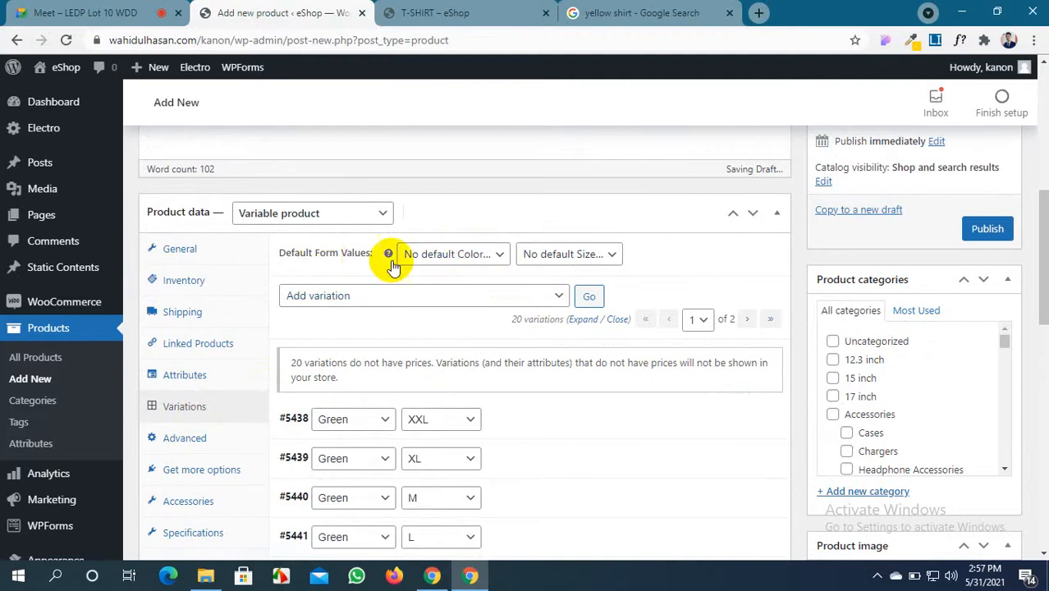
Check the default colour and size options, then toggle Manage stock on for all variations
click(490, 261)
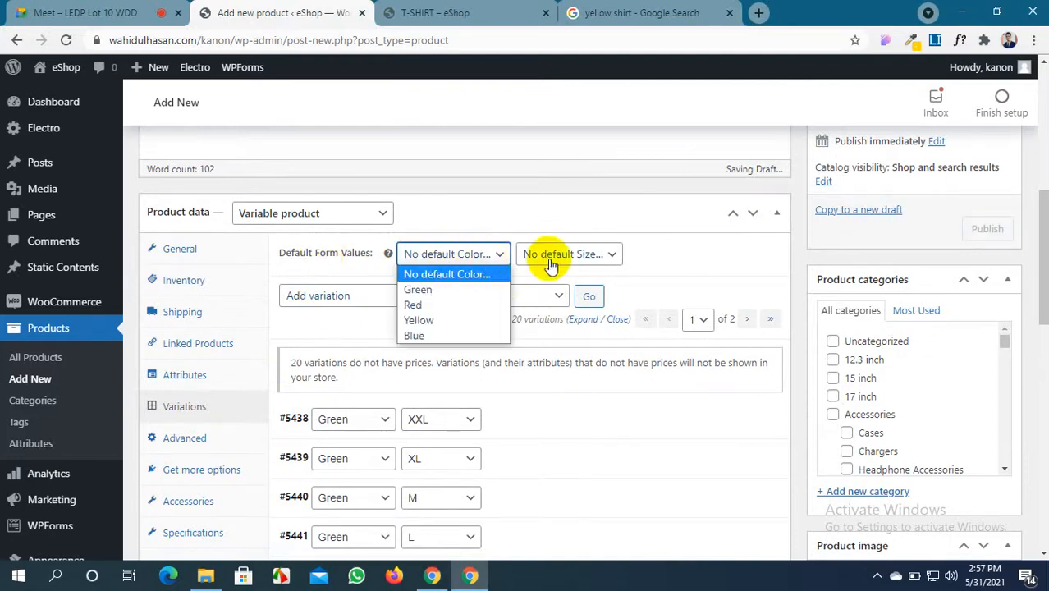
click(546, 256)
click(703, 266)
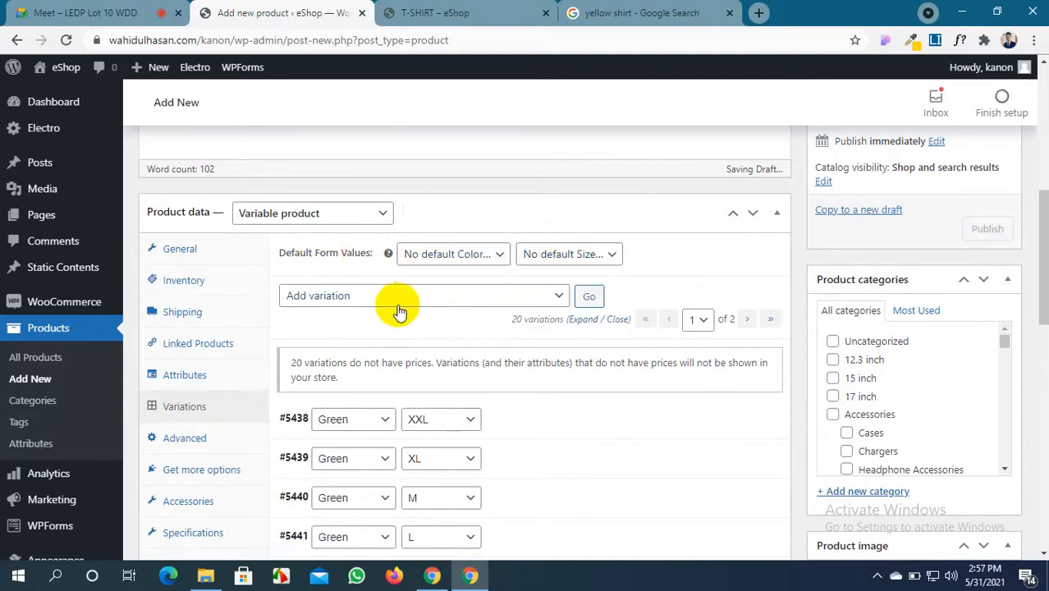
click(552, 297)
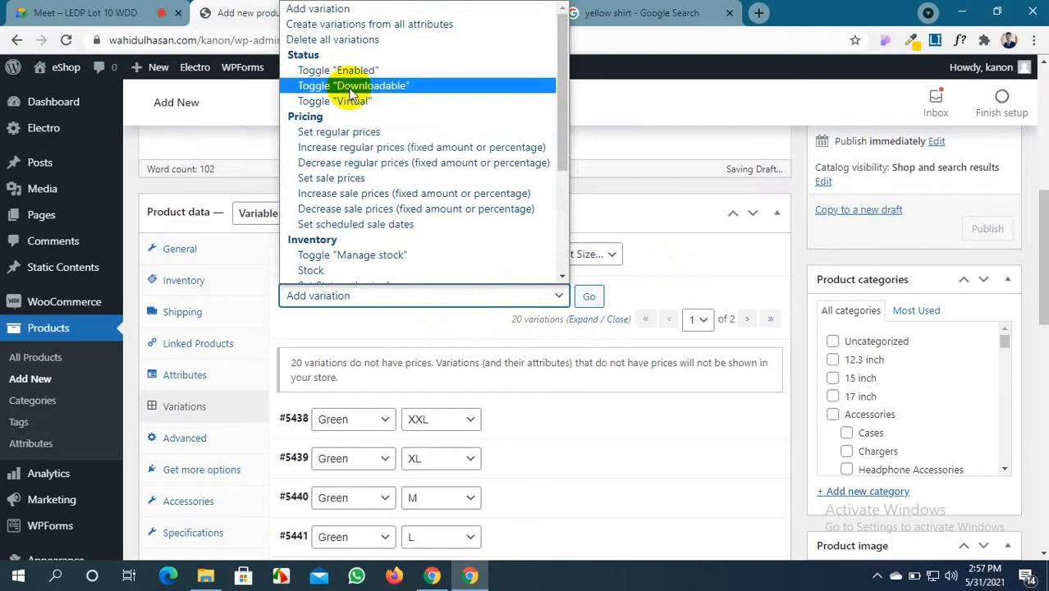
scroll(343, 191, down, 3)
scroll(343, 191, up, 2)
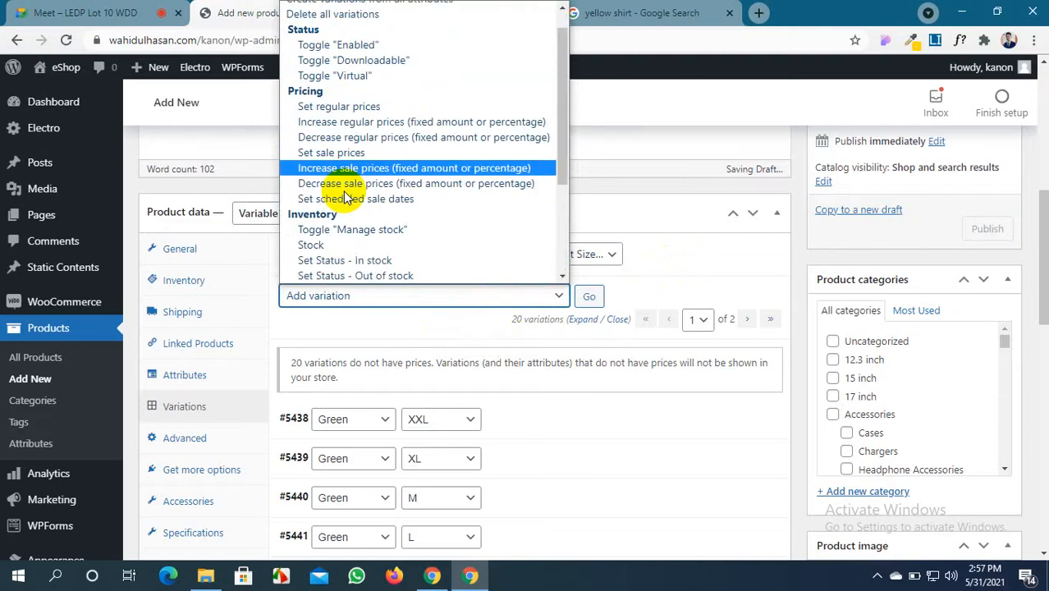
click(340, 232)
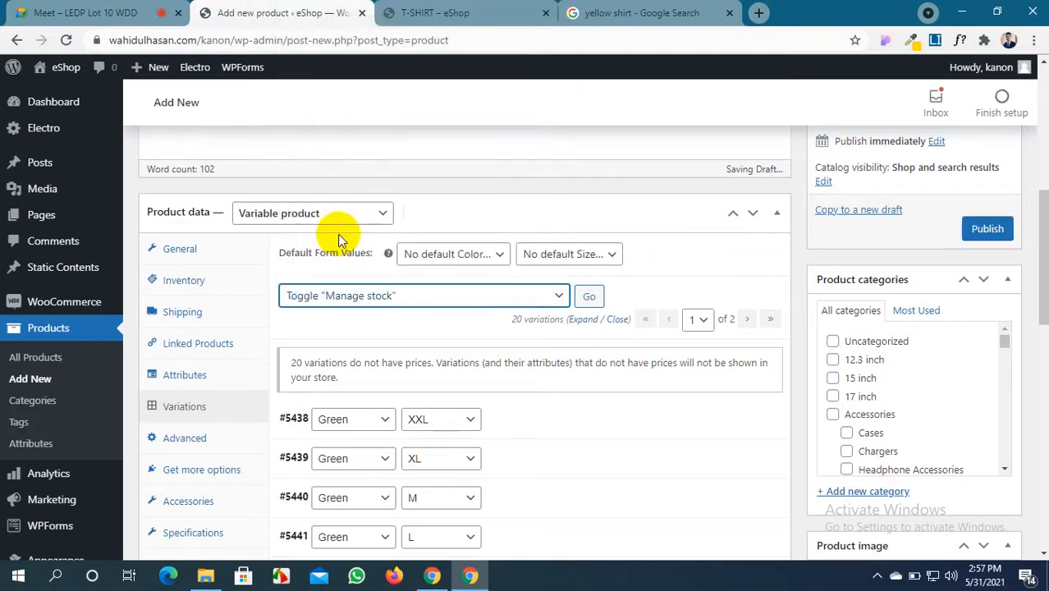
click(588, 297)
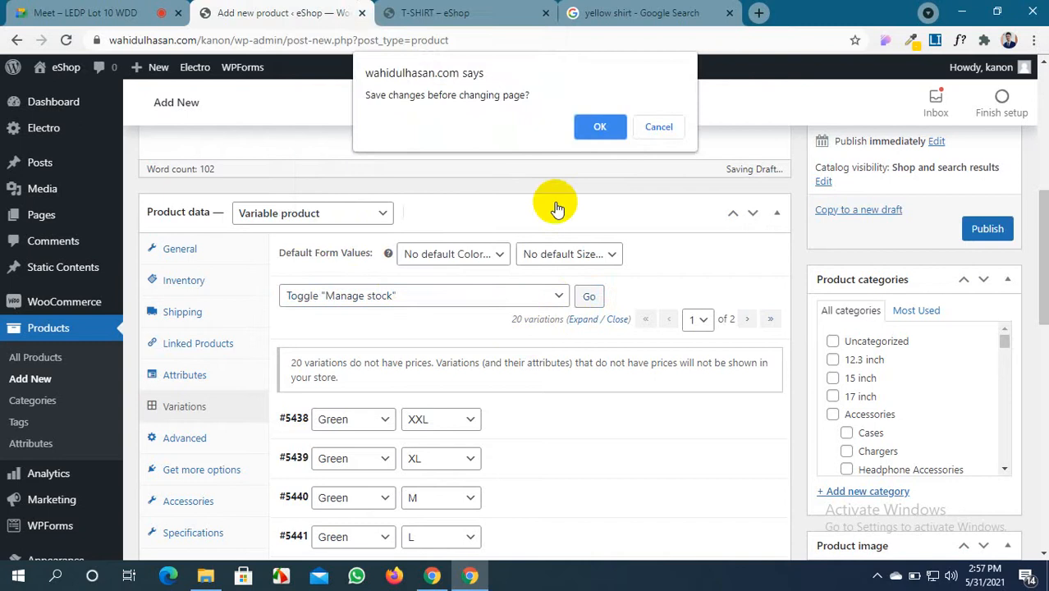
click(598, 126)
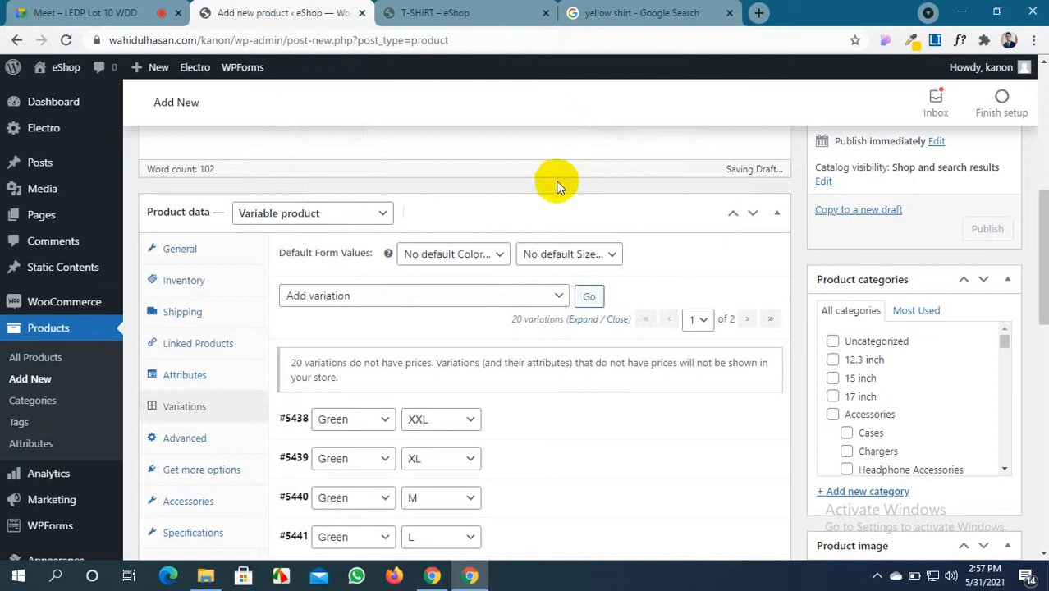
Set the stock quantity of every variation to 300
click(555, 297)
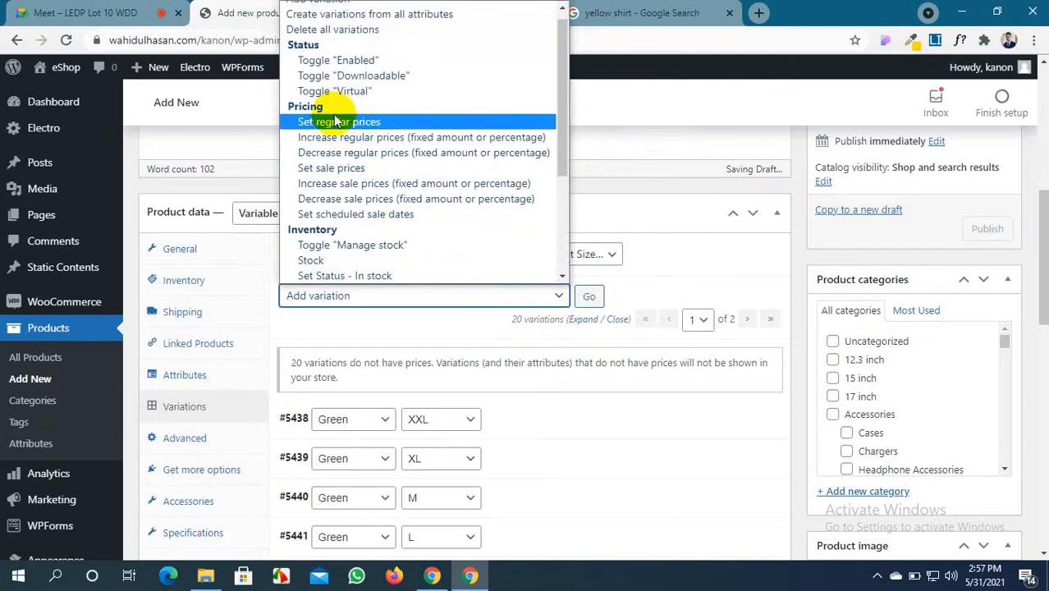
click(335, 262)
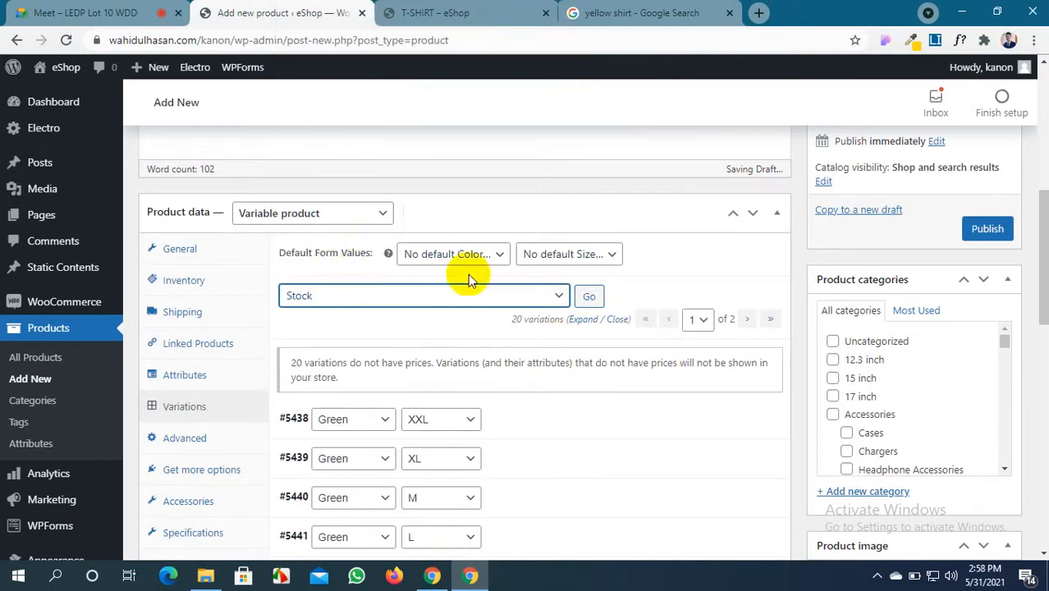
click(587, 297)
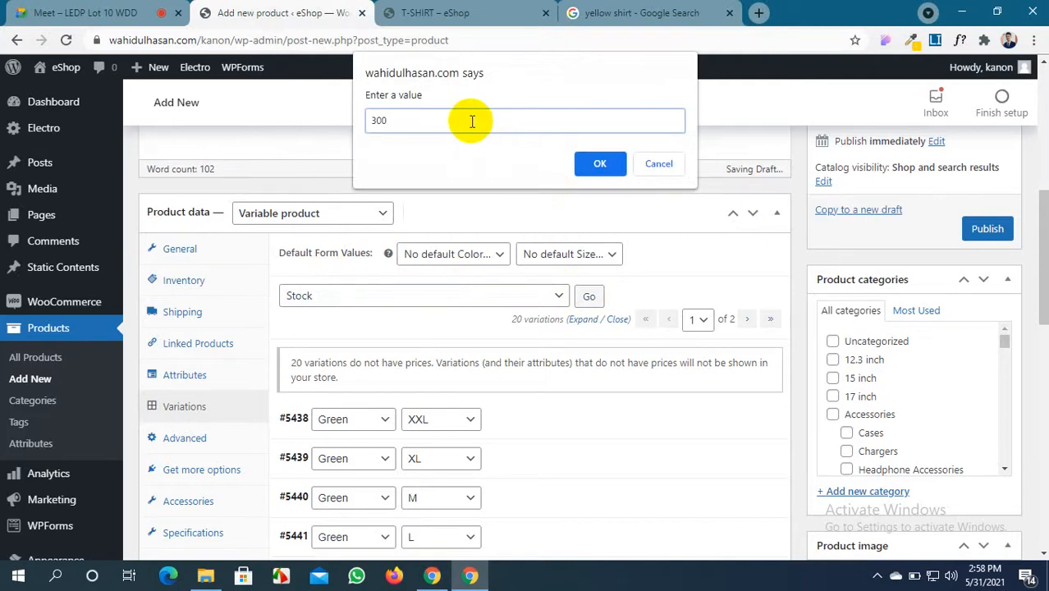
text(300)
click(586, 161)
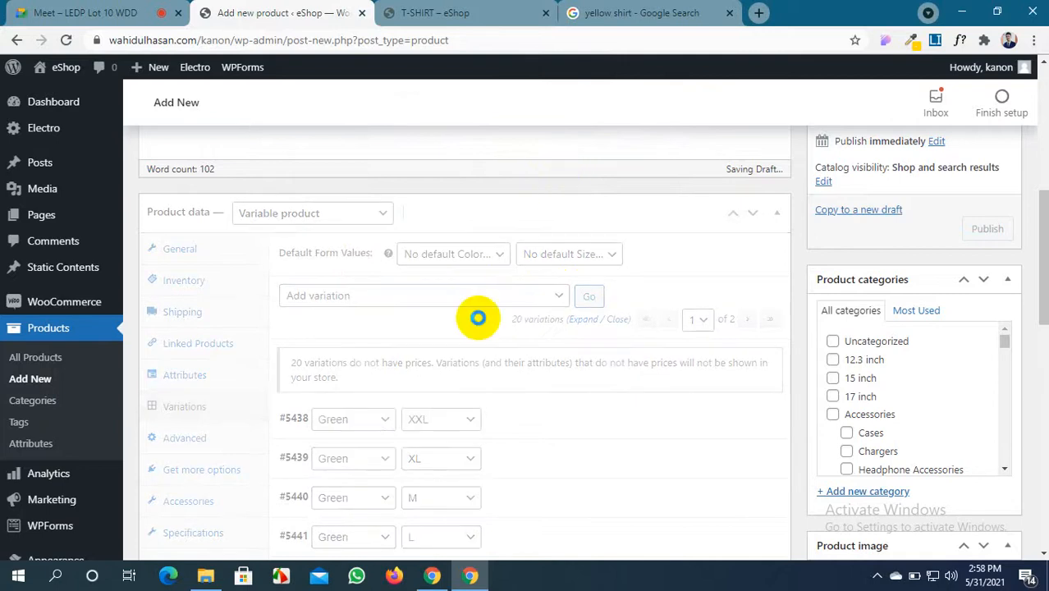
Expand variations #5440, #5449 and #5441 to verify the 300 stock, then collapse them
scroll(478, 316, down, 3)
scroll(493, 287, down, 2)
scroll(503, 264, up, 2)
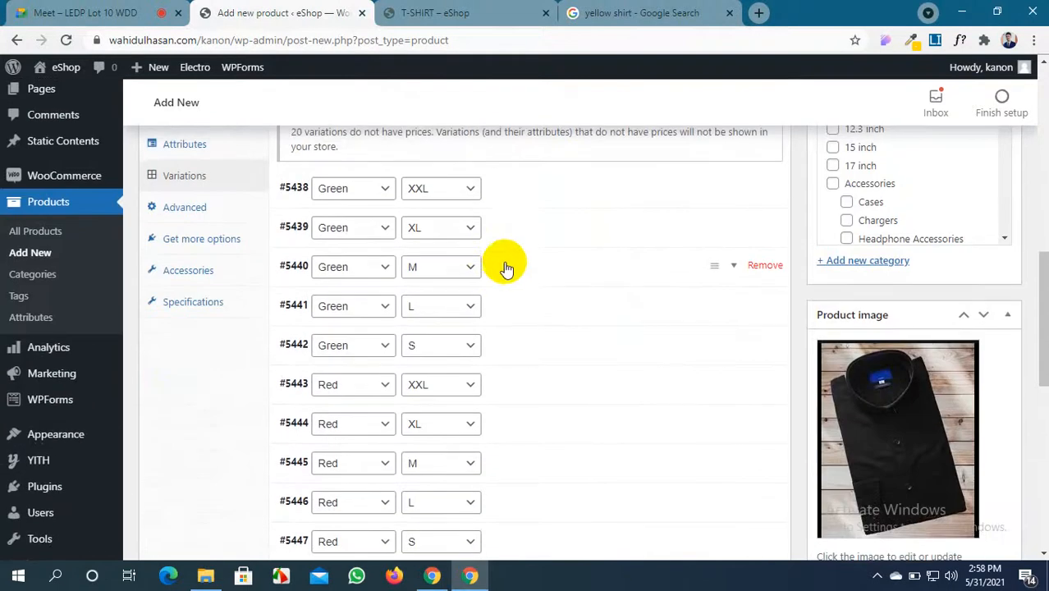
click(558, 273)
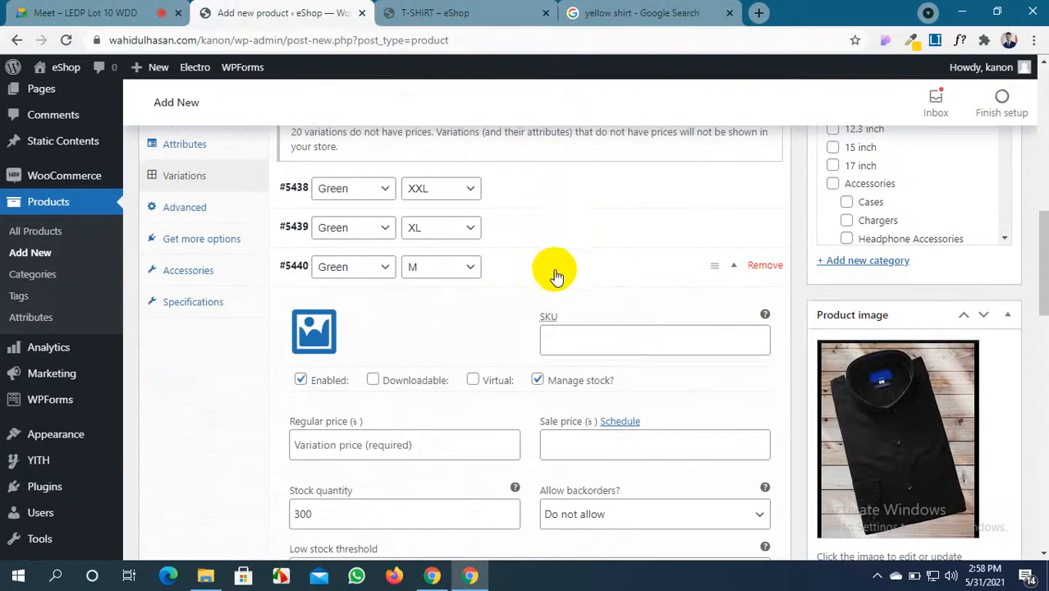
scroll(552, 272, down, 3)
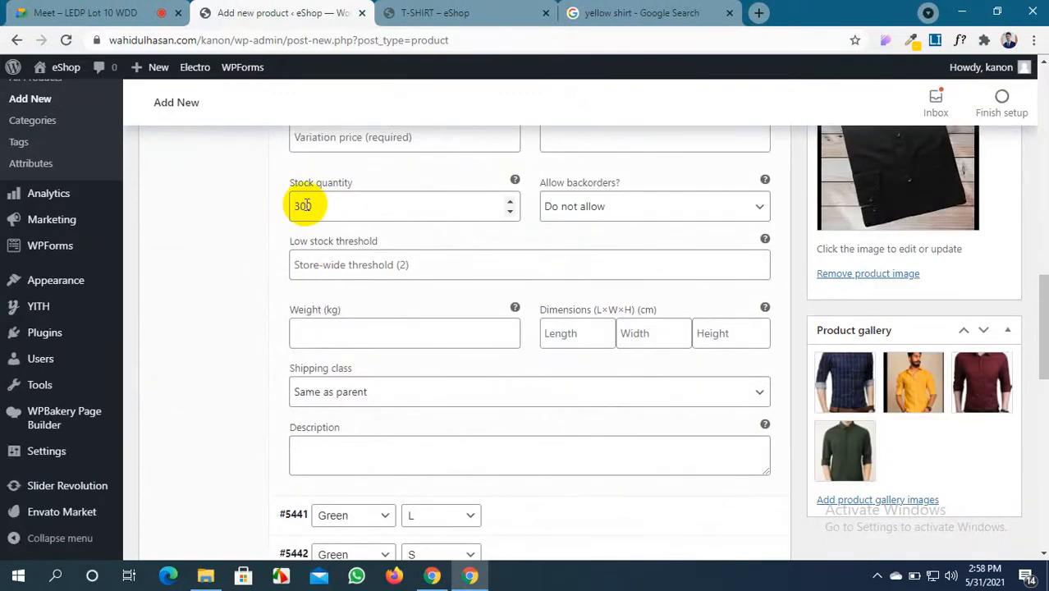
scroll(357, 311, down, 5)
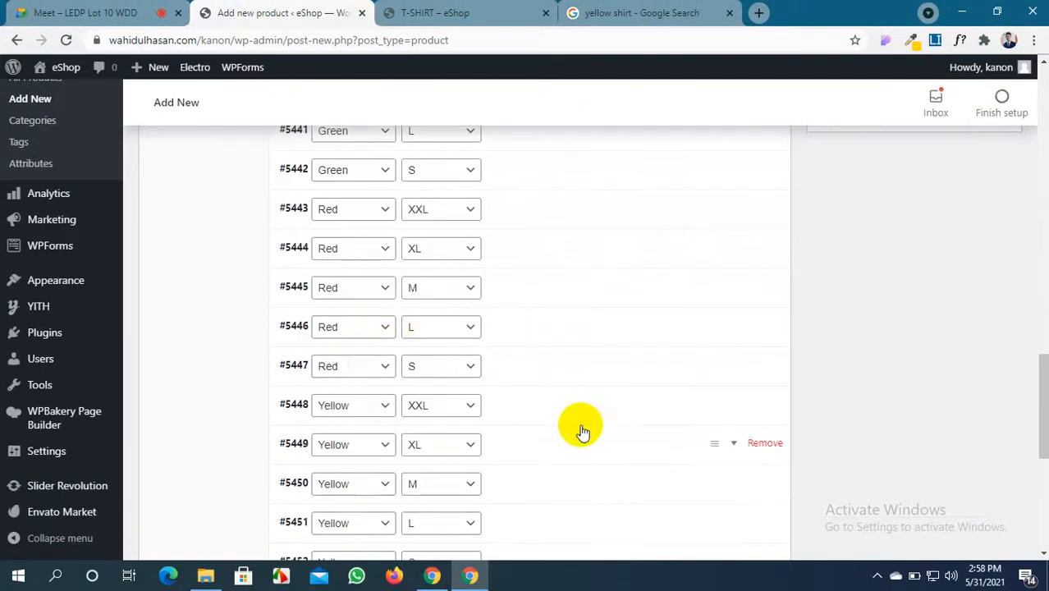
click(579, 460)
scroll(386, 385, down, 5)
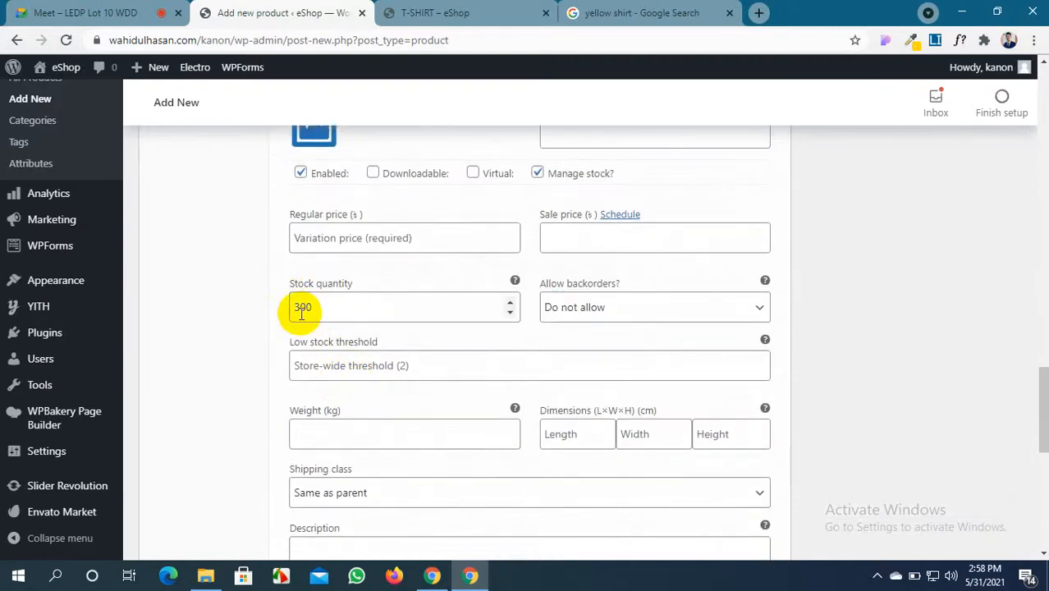
scroll(288, 308, up, 10)
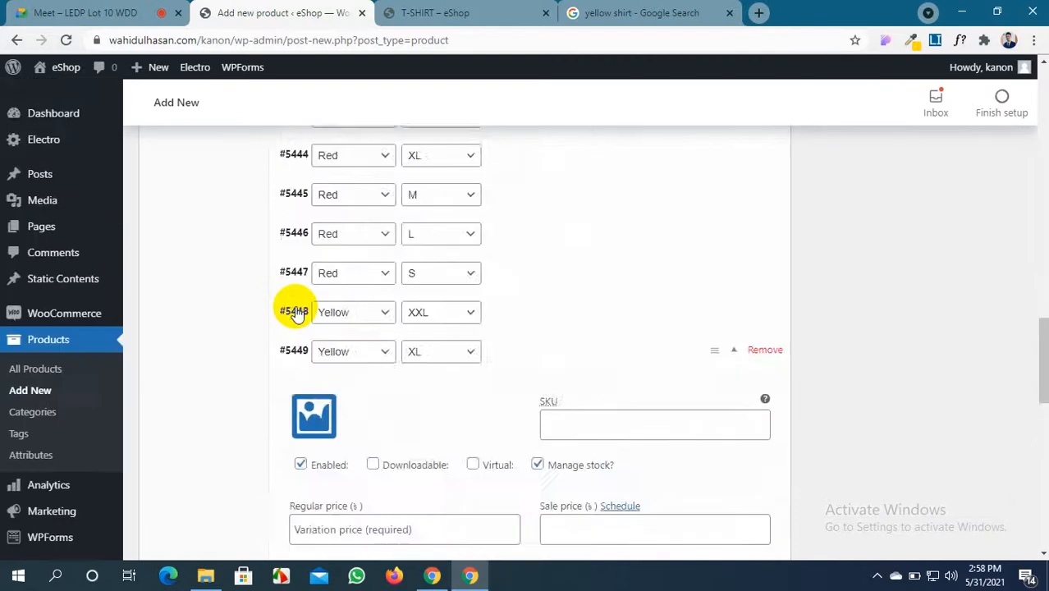
scroll(446, 353, down, 2)
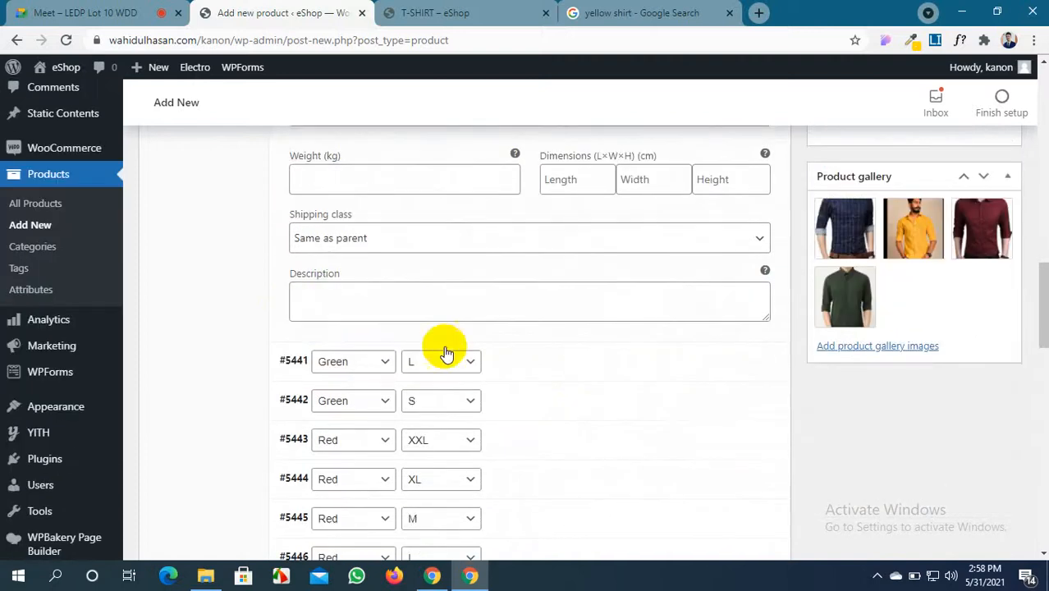
click(609, 367)
scroll(609, 368, down, 3)
scroll(612, 367, up, 2)
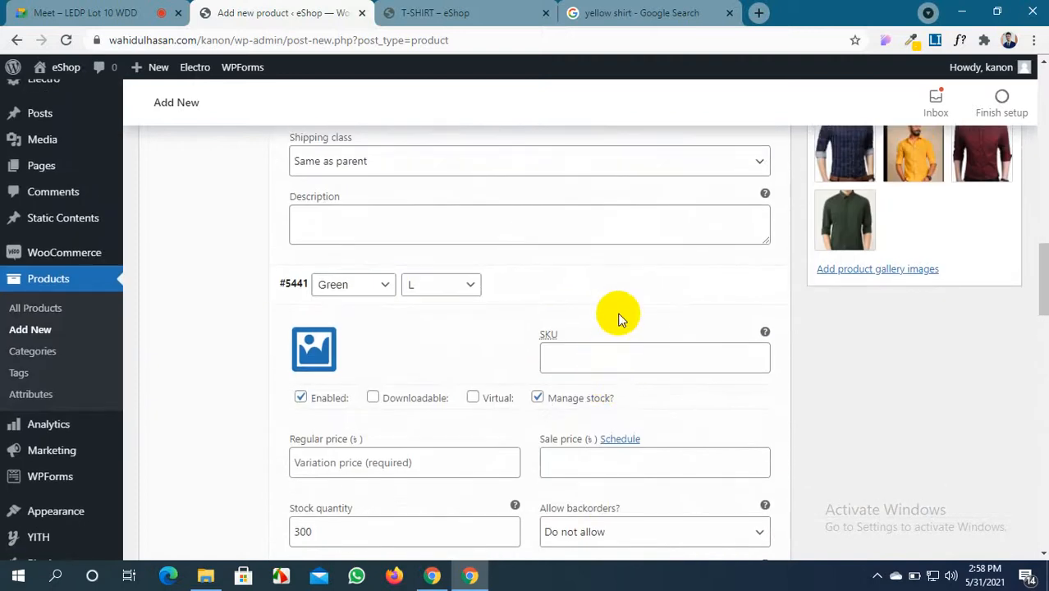
click(613, 285)
scroll(563, 306, up, 4)
scroll(562, 304, up, 1)
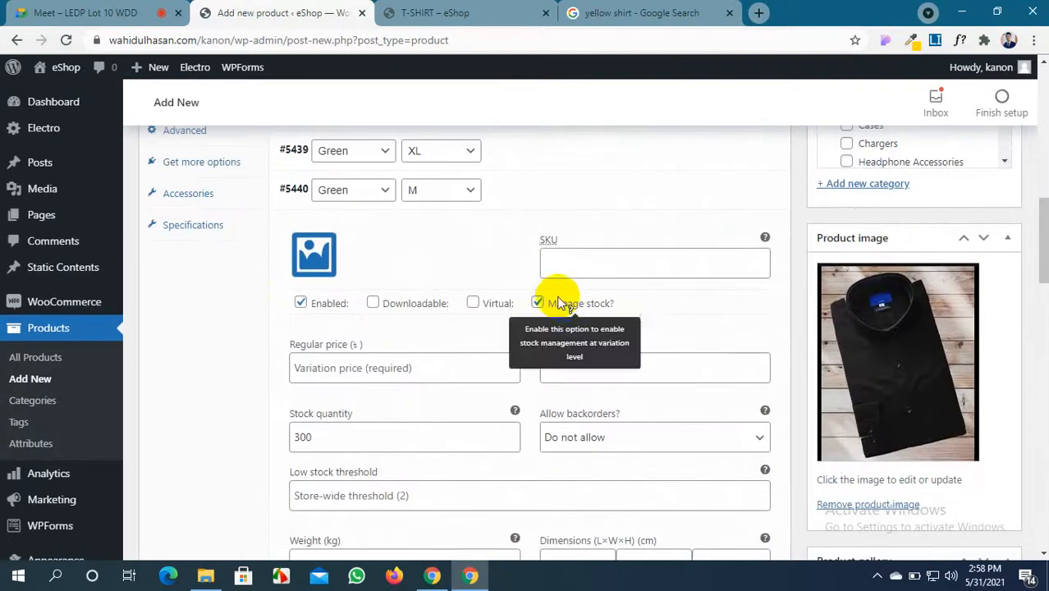
click(581, 195)
scroll(495, 279, up, 6)
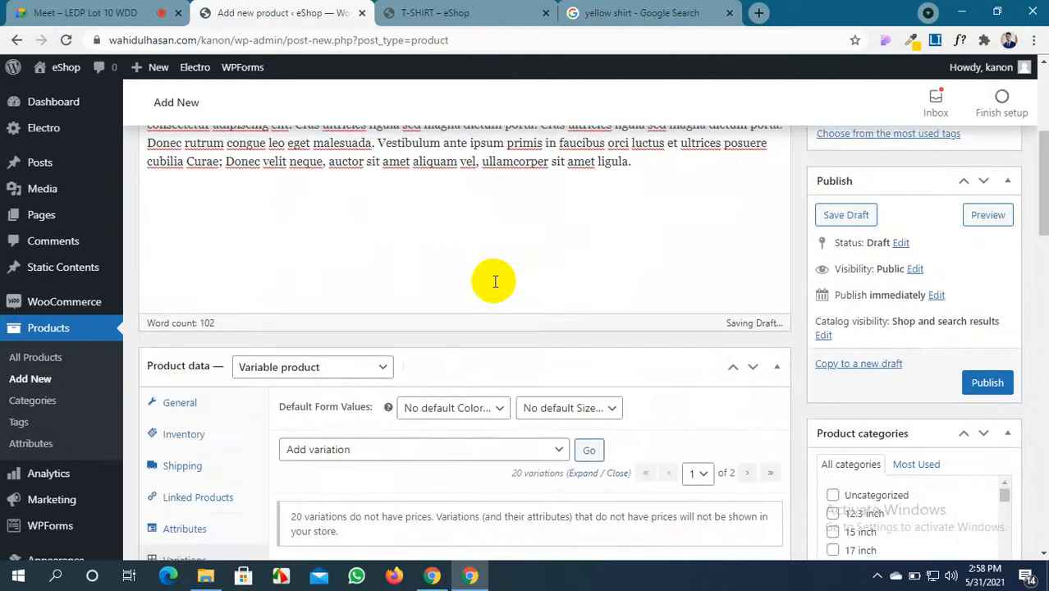
scroll(480, 428, down, 5)
scroll(474, 300, up, 1)
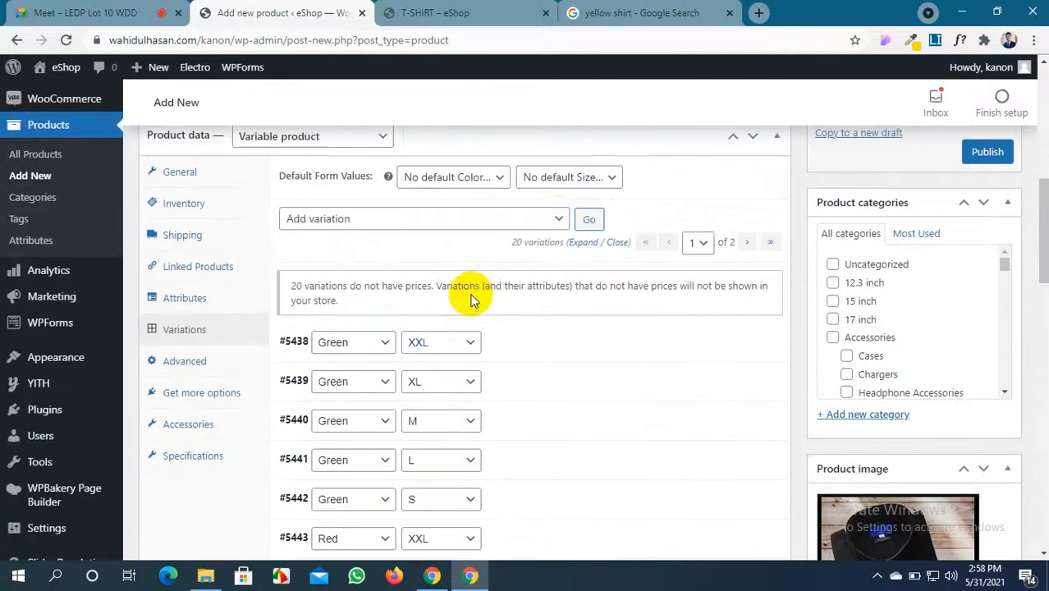
click(552, 219)
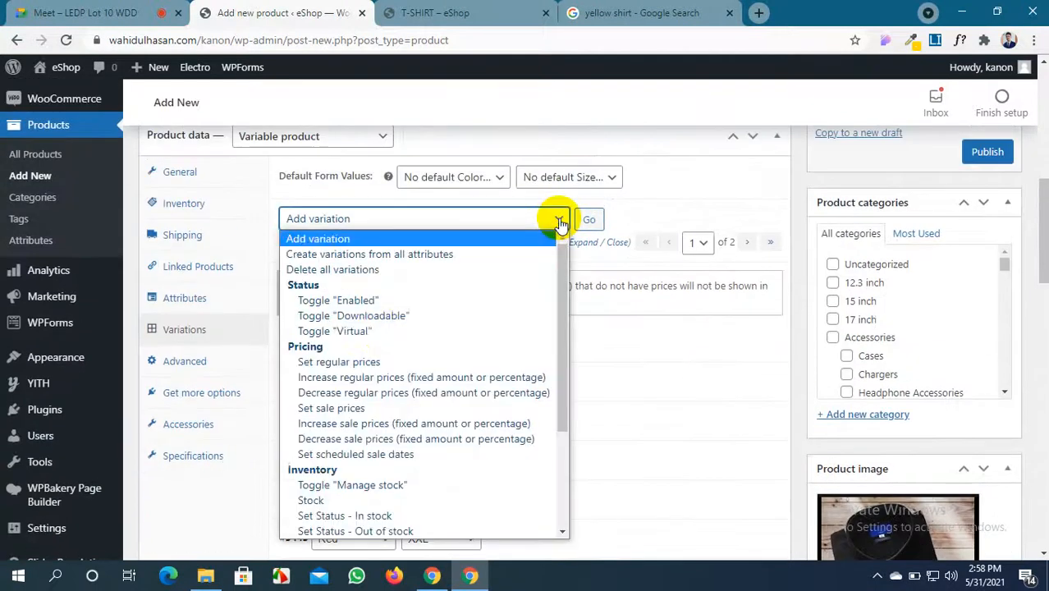
Bulk-set the regular price of all variations to 1020
click(336, 362)
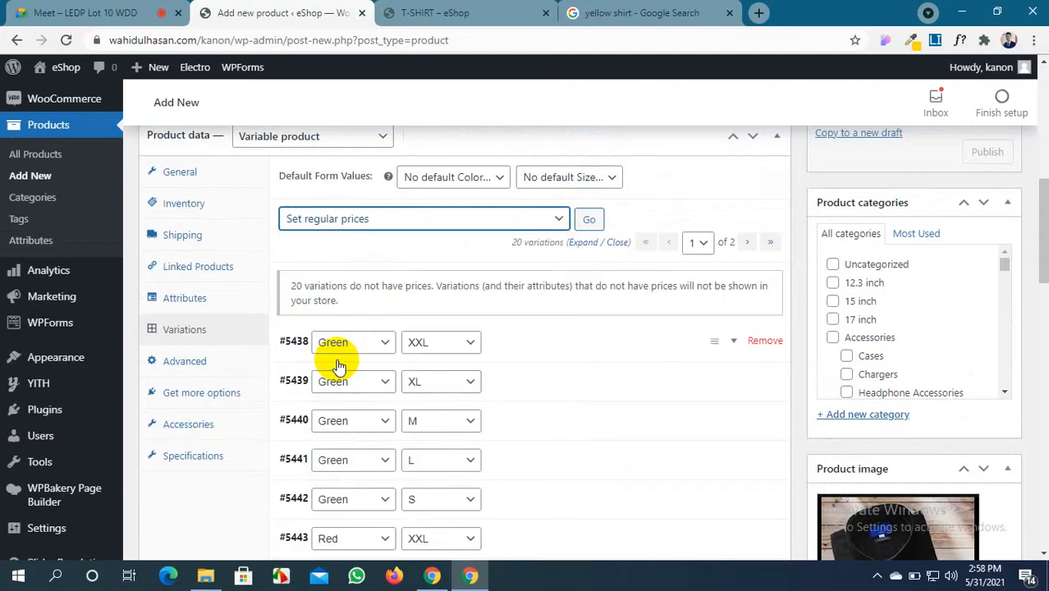
click(588, 222)
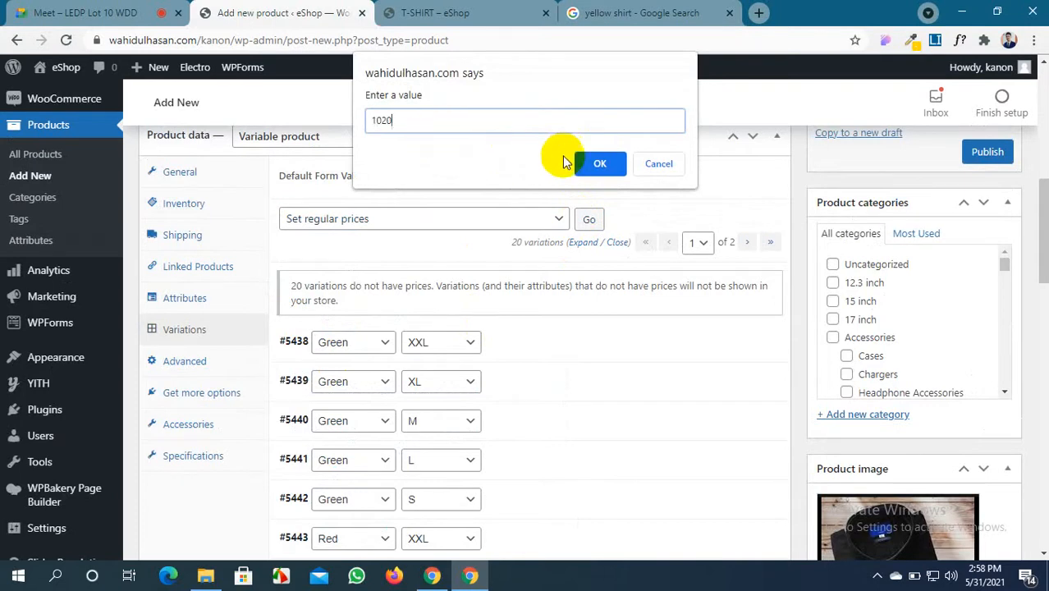
click(600, 163)
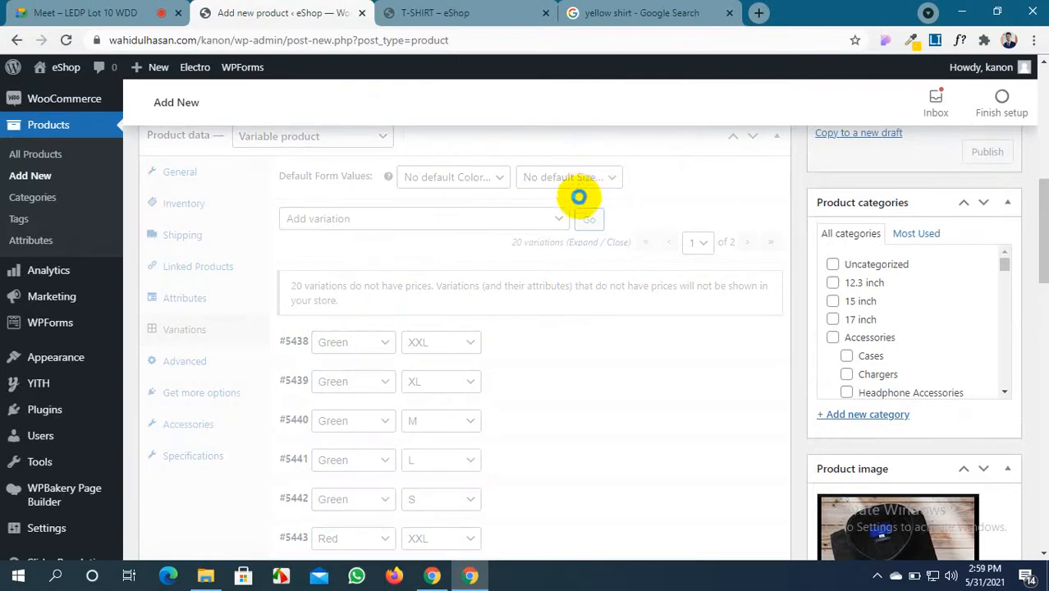
click(556, 218)
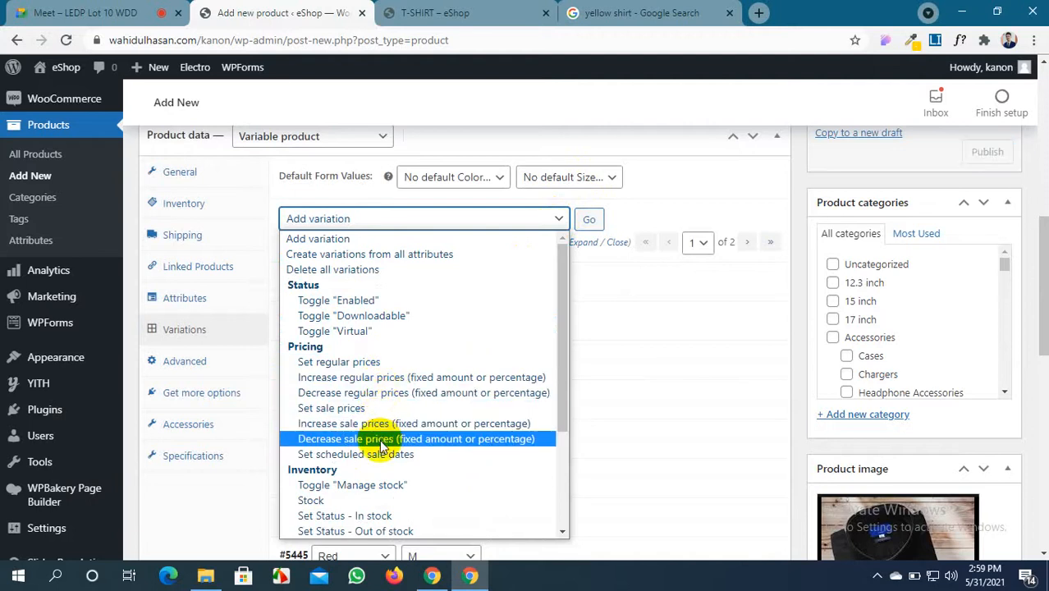
Apply the bulk Set sale prices action with 990 to every variation
scroll(381, 419, down, 4)
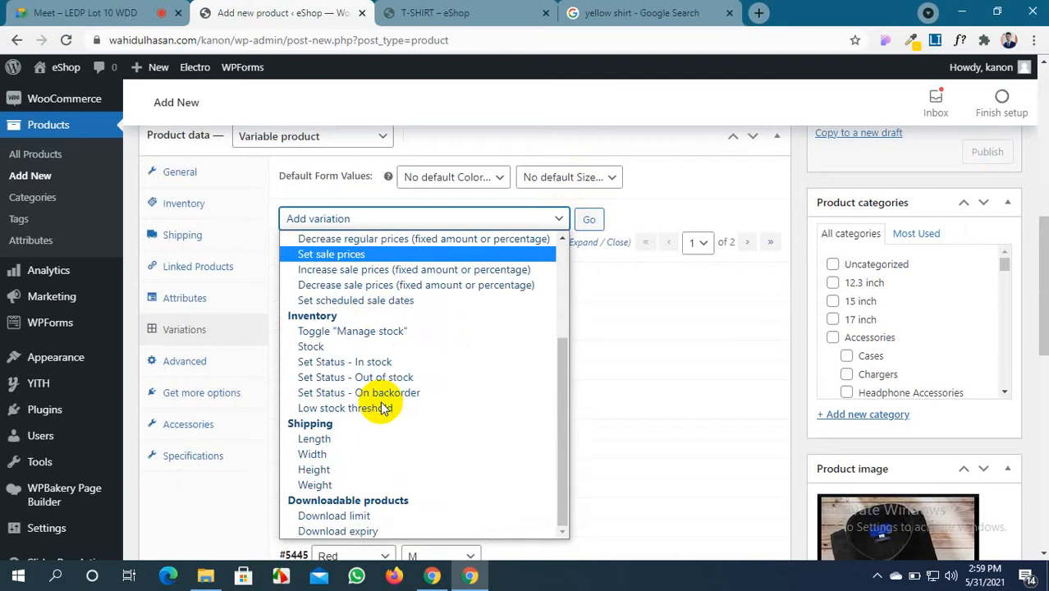
scroll(382, 408, up, 4)
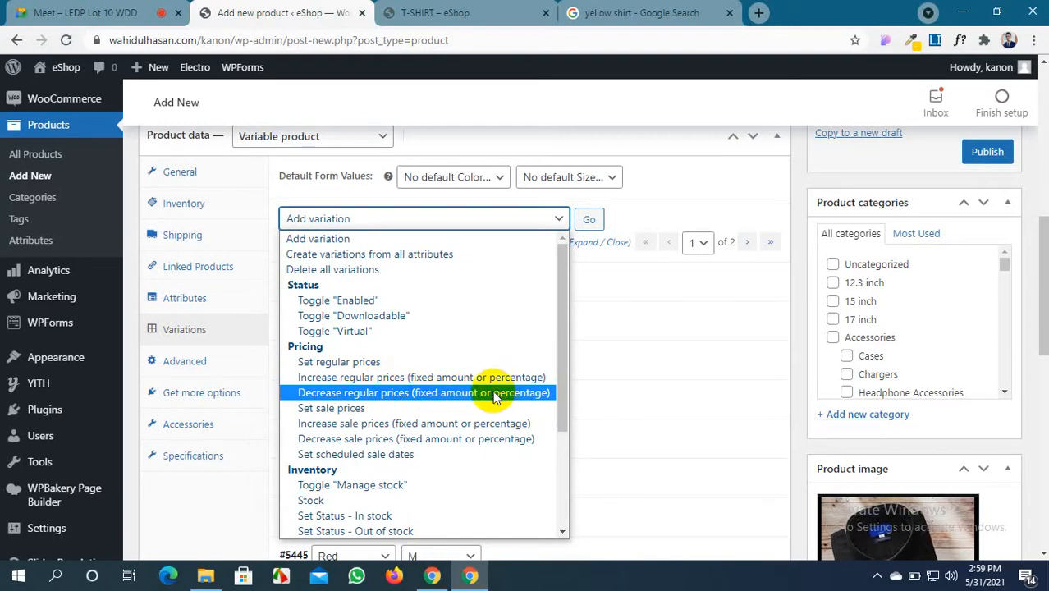
click(340, 410)
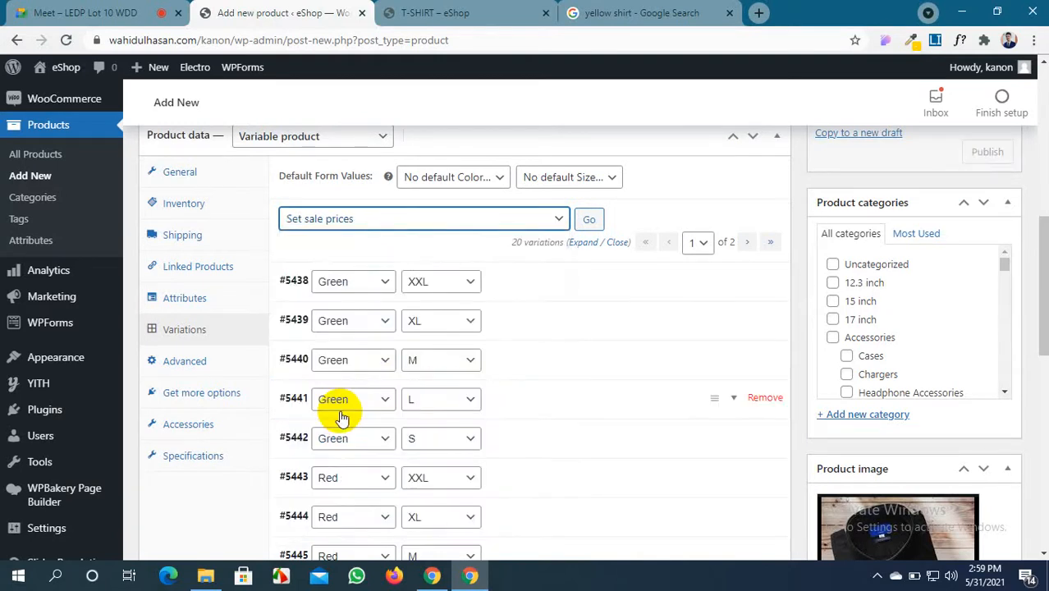
click(582, 218)
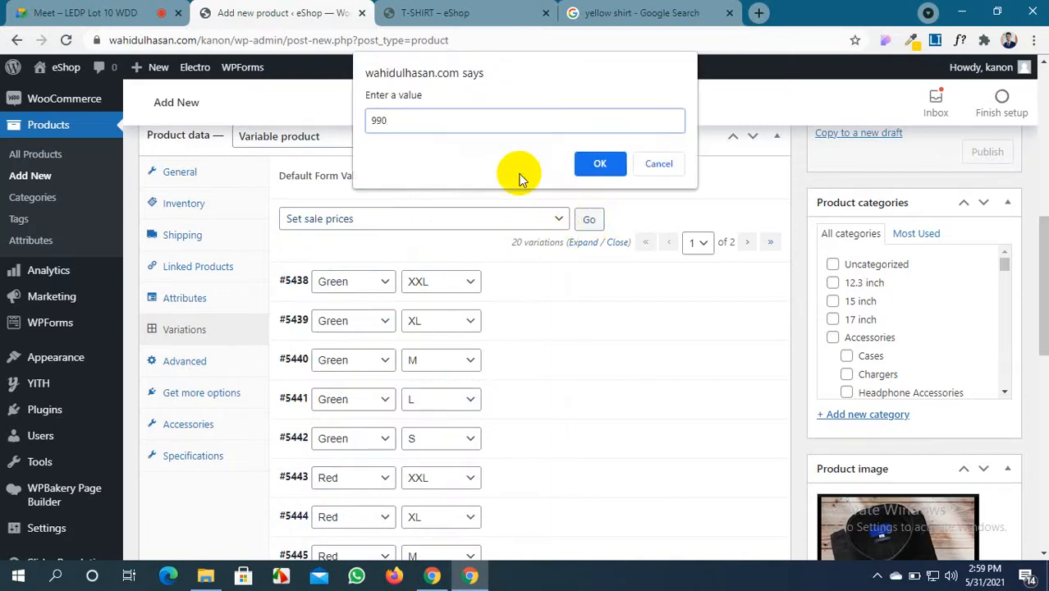
click(604, 163)
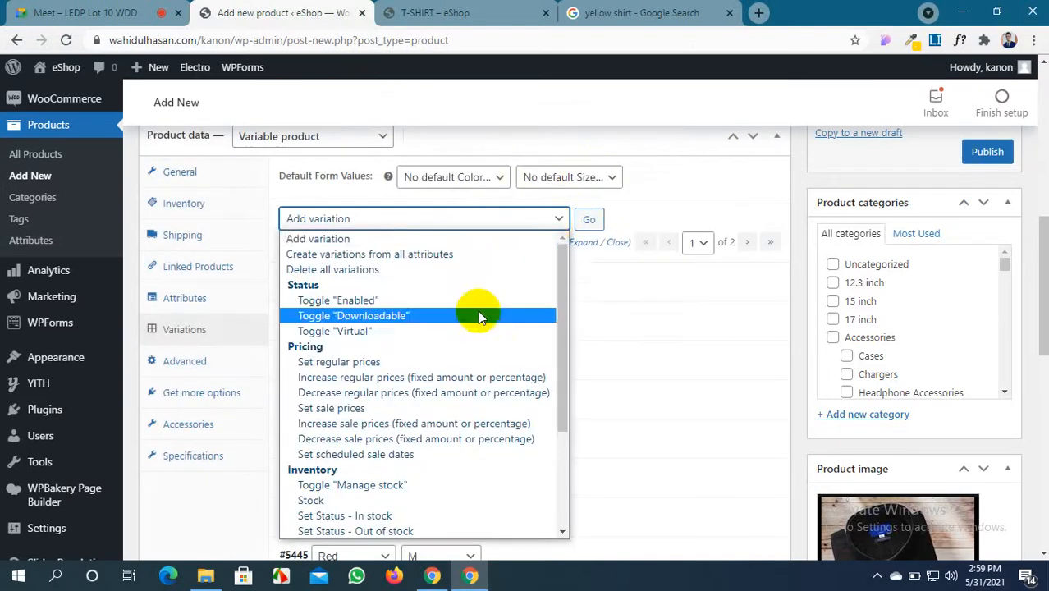
Bulk-schedule the sale from 2021-05-31 to 2021-07-09, correcting typos in the start date
scroll(410, 487, down, 2)
scroll(433, 486, up, 2)
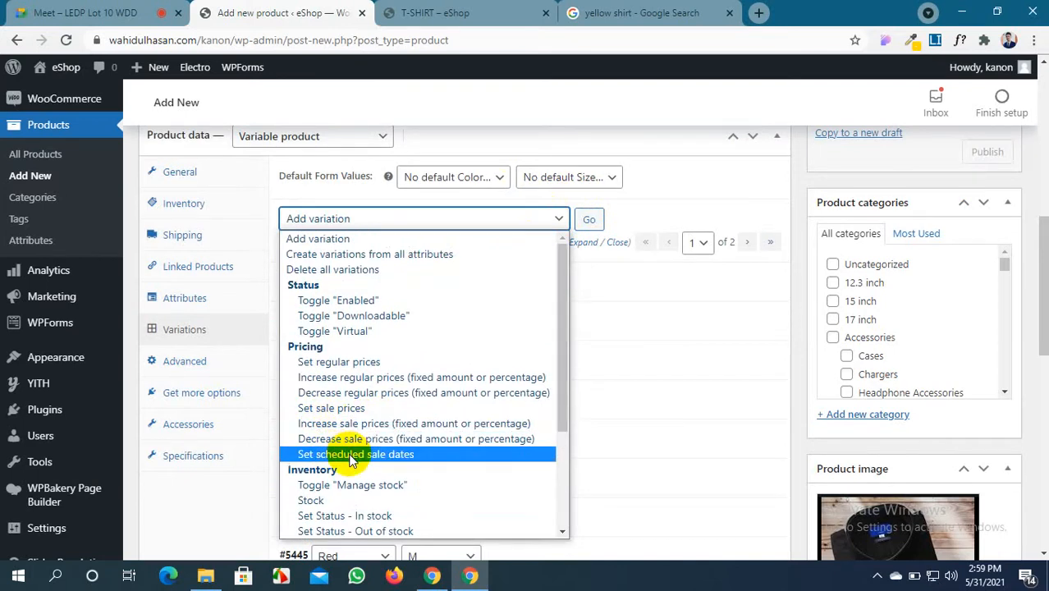
click(355, 454)
click(589, 220)
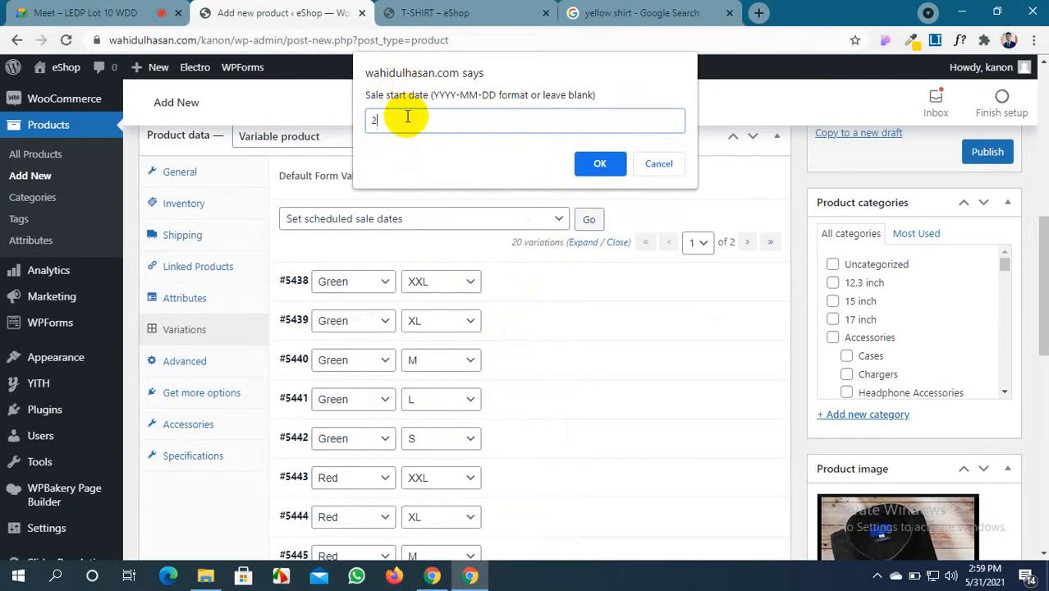
text(0)
text(31)
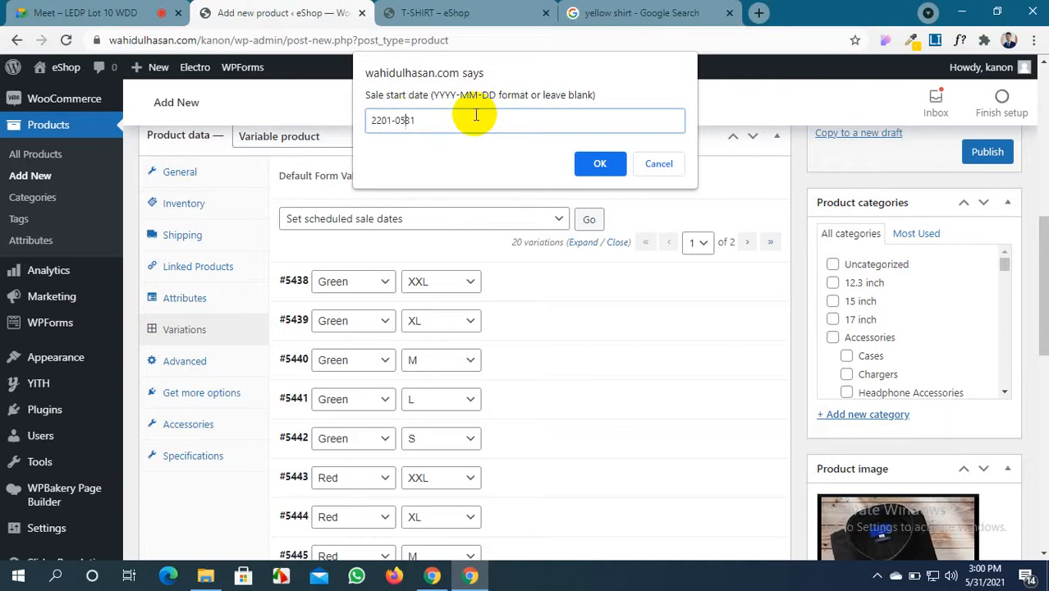
key(Left)
key(Left)
text(-)
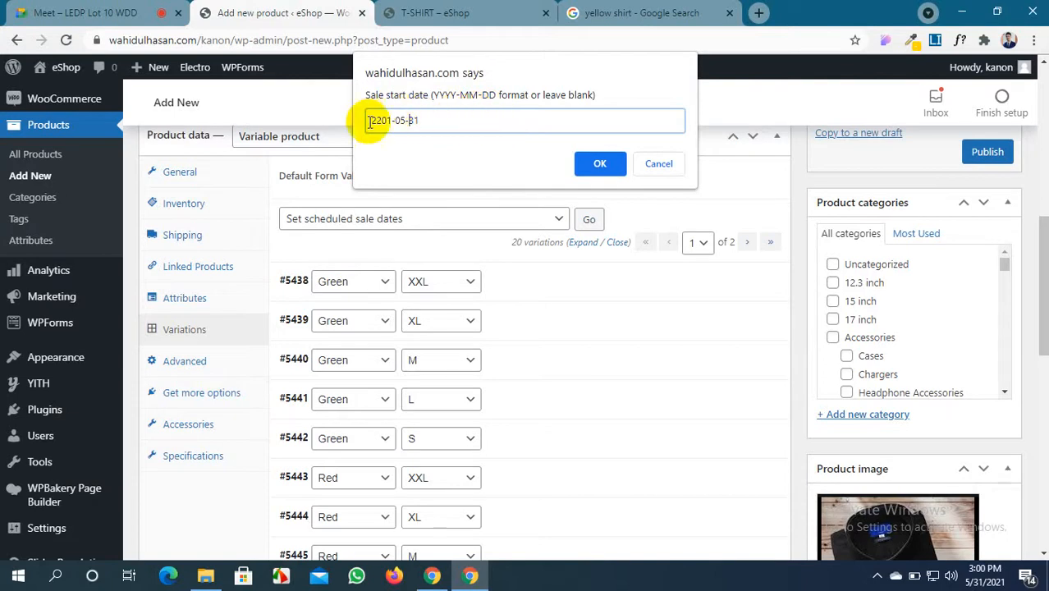
mouse_move(391, 120)
mouse_down()
mouse_move(372, 120)
mouse_move(381, 120)
mouse_up()
text(02)
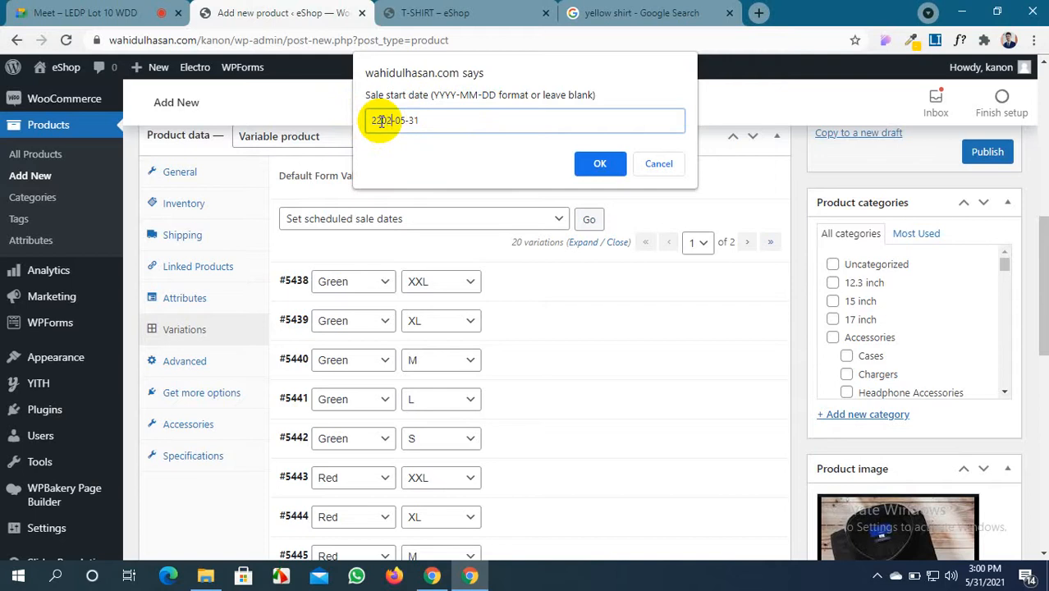
key(BackSpace)
key(BackSpace)
key(BackSpace)
text(021)
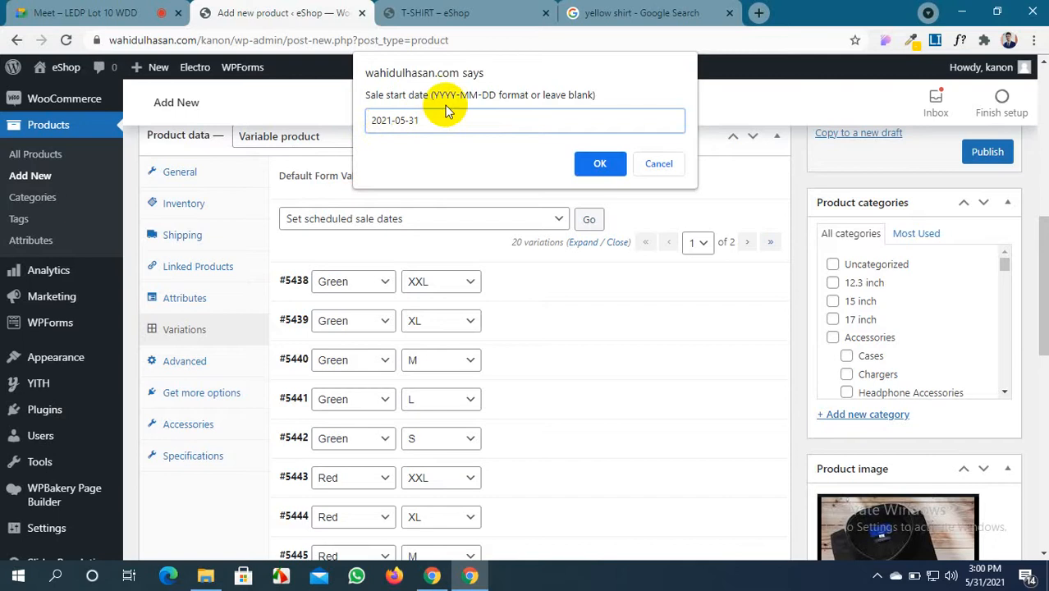
click(609, 164)
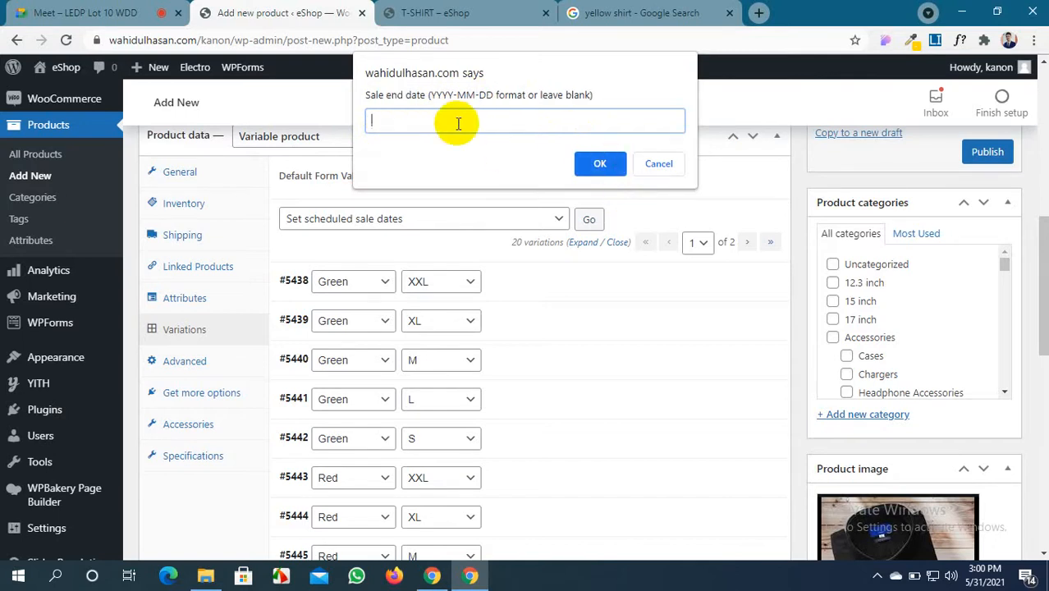
text(2021-07-09)
click(600, 164)
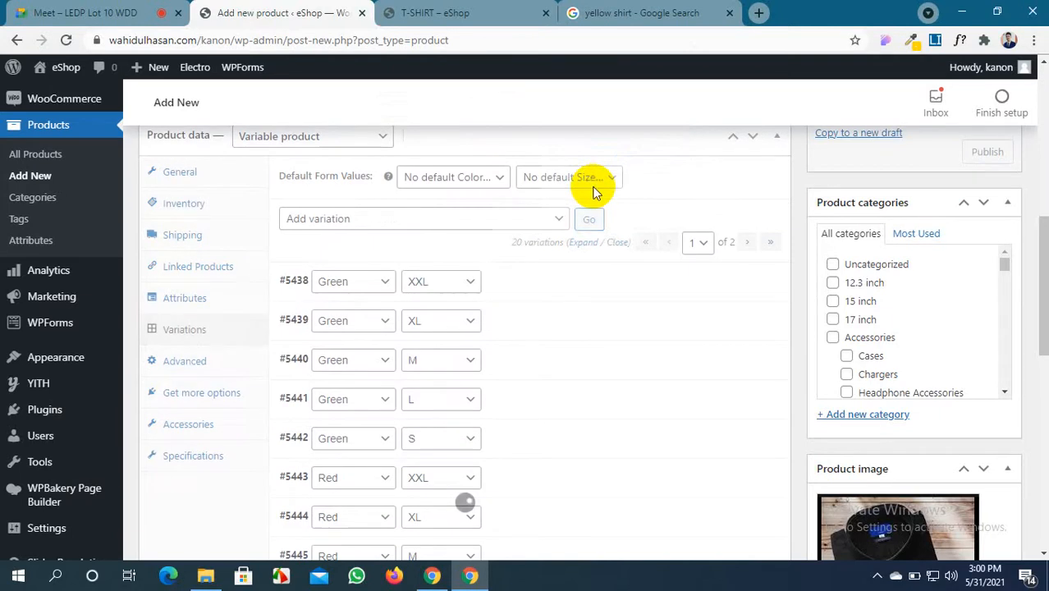
Expand Red M variation #5445 and verify sale price 990 and dates 2021-05-31 to 2021-07-09
scroll(543, 249, down, 1)
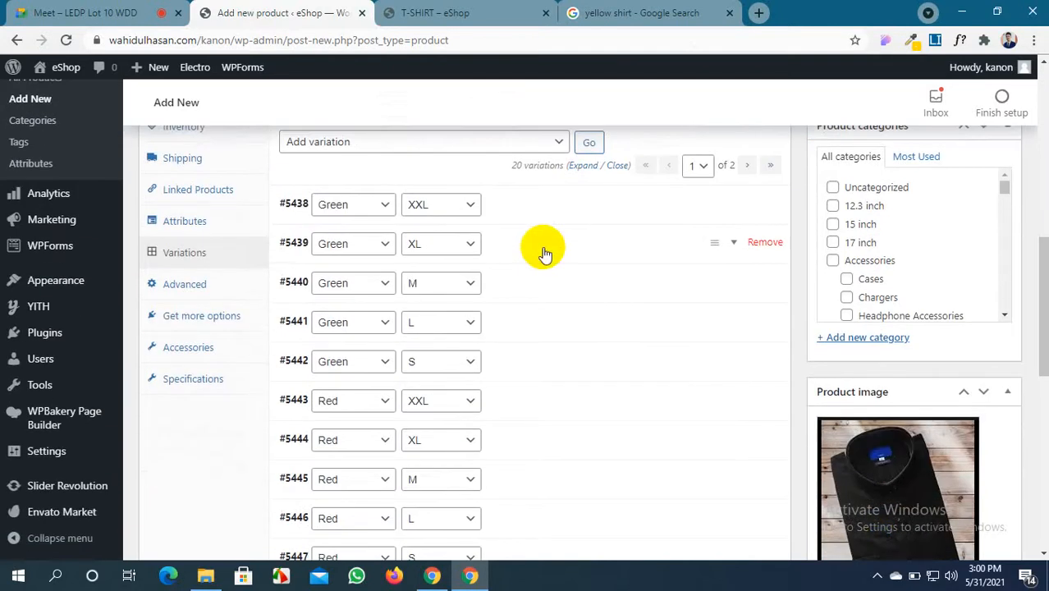
scroll(558, 353, down, 5)
scroll(567, 328, up, 2)
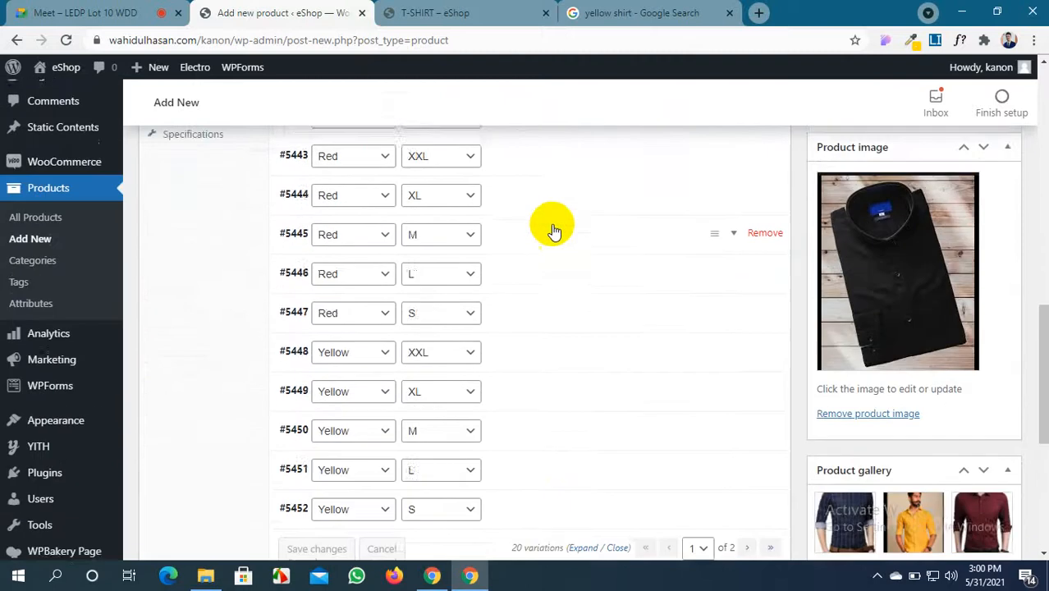
click(558, 256)
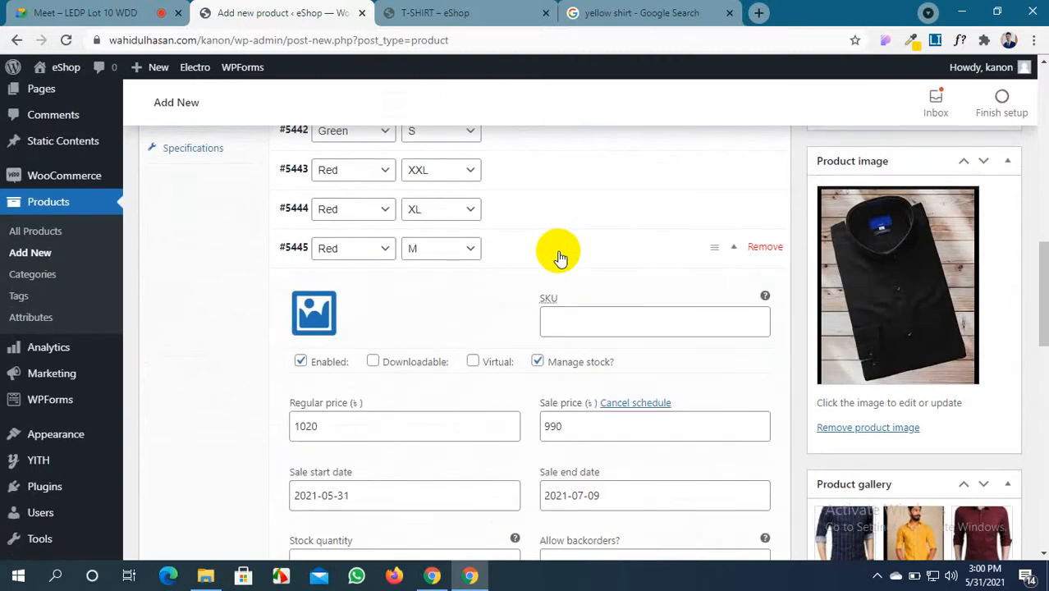
scroll(556, 261, down, 2)
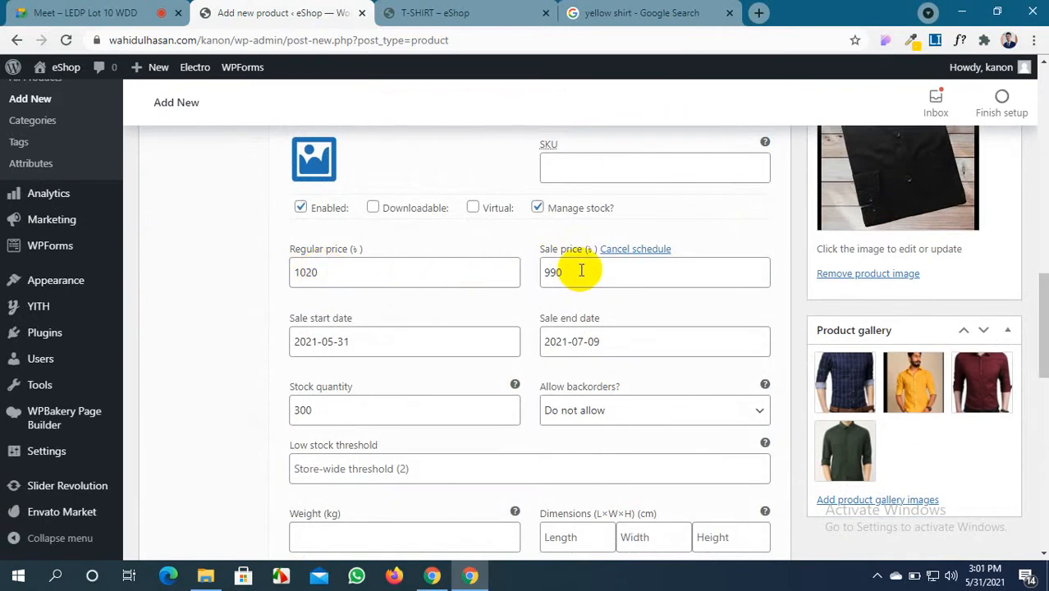
drag(582, 271, 539, 276)
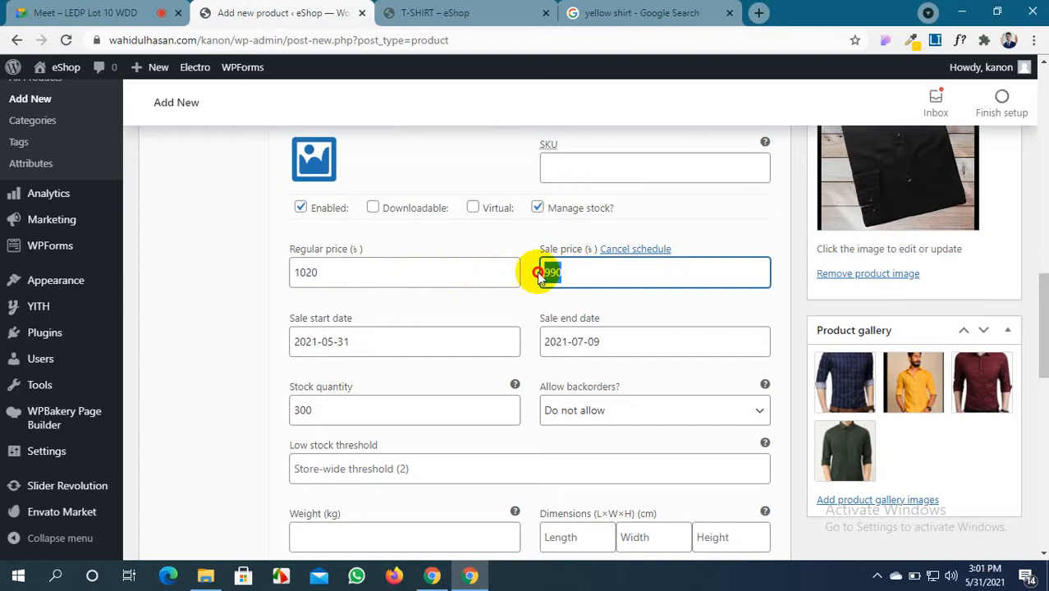
click(362, 345)
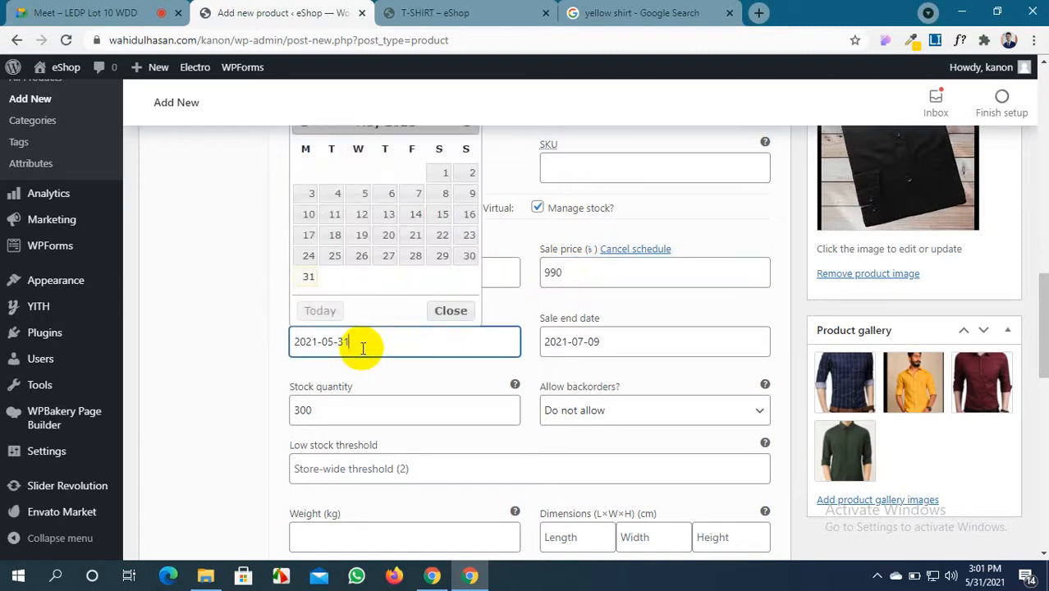
click(611, 336)
scroll(329, 312, down, 2)
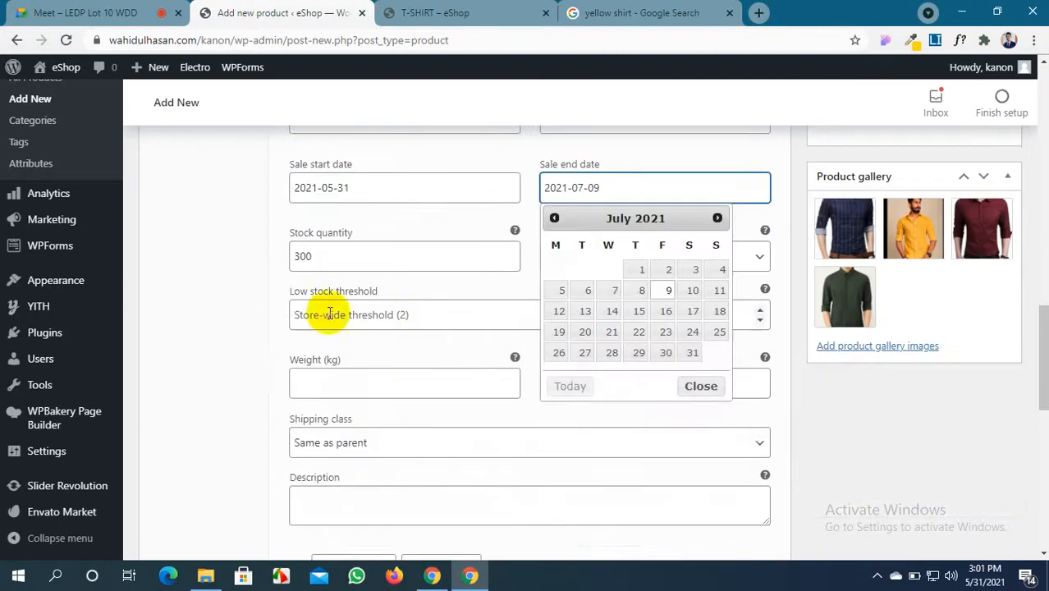
click(329, 258)
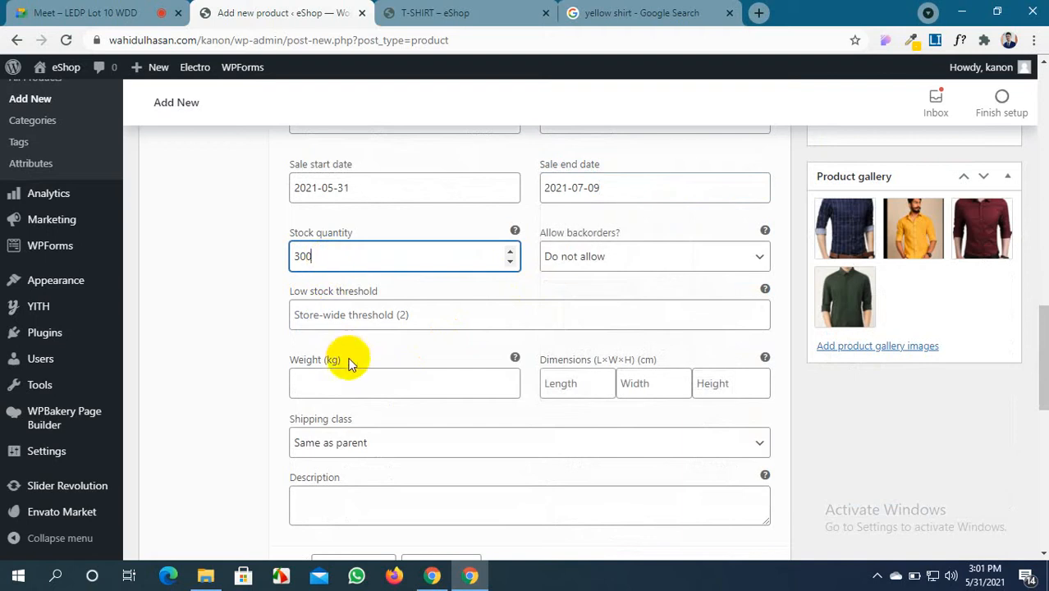
scroll(348, 393, down, 2)
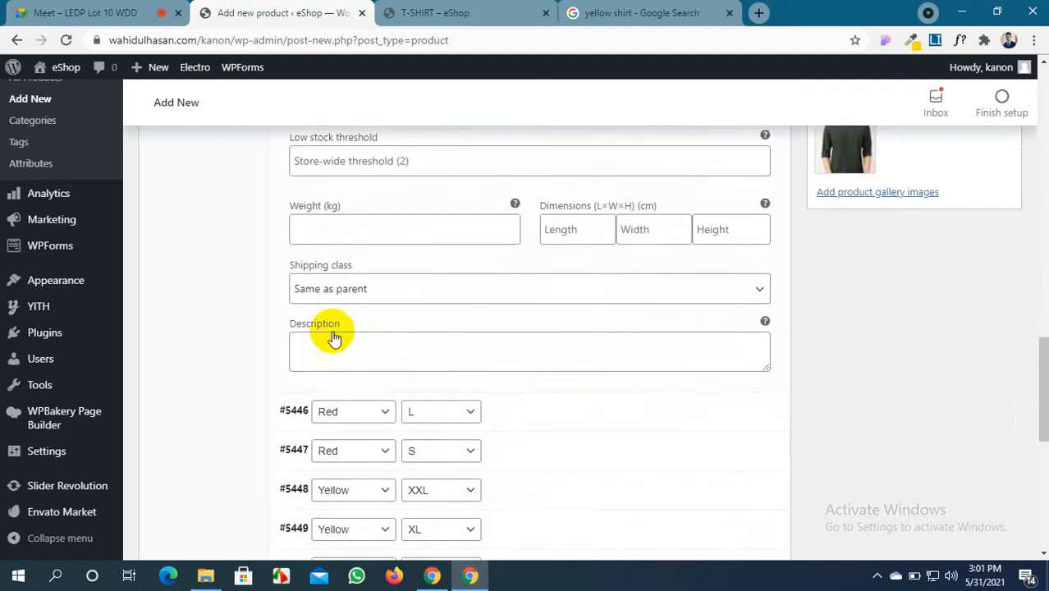
scroll(484, 259, up, 4)
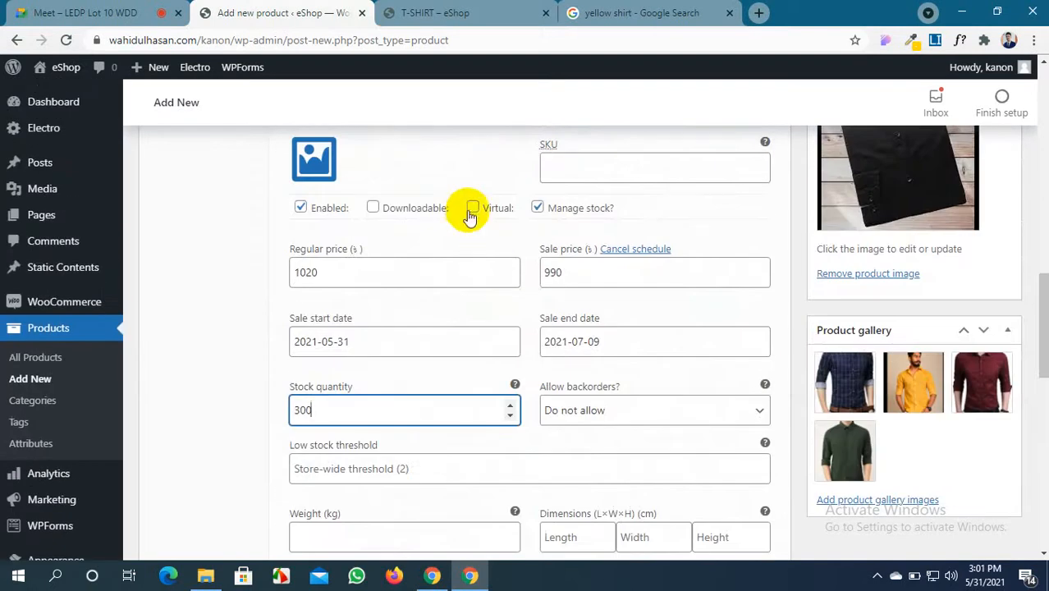
scroll(506, 276, up, 5)
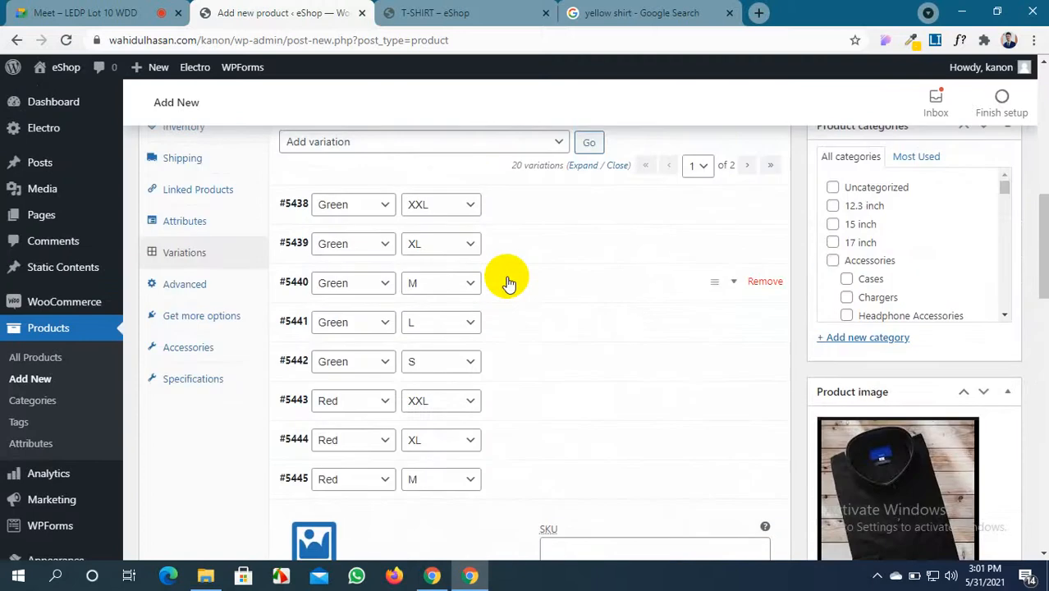
scroll(505, 277, up, 1)
scroll(505, 277, down, 5)
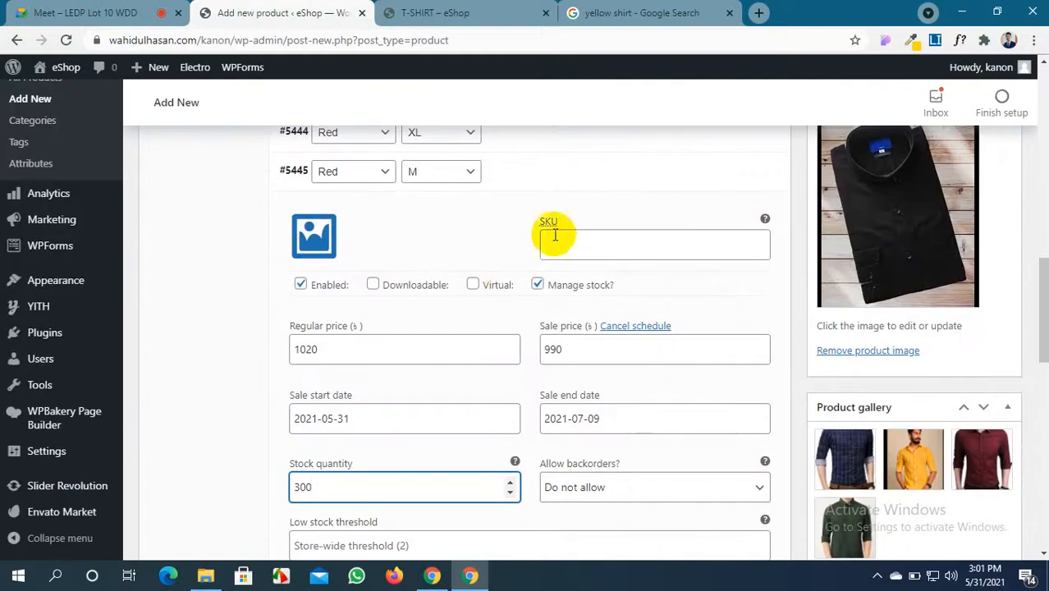
scroll(564, 238, up, 2)
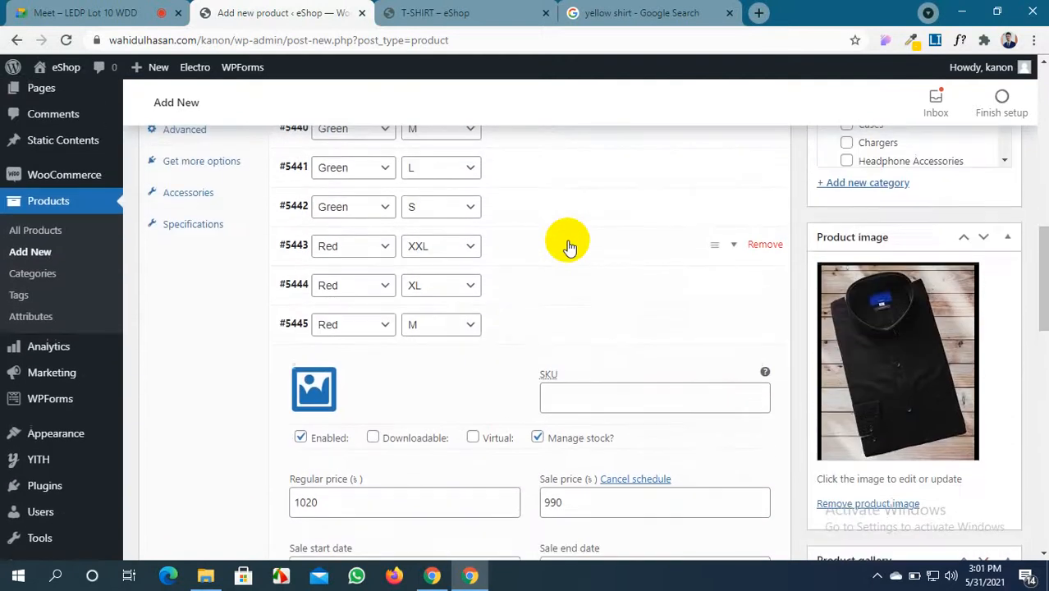
scroll(568, 247, up, 9)
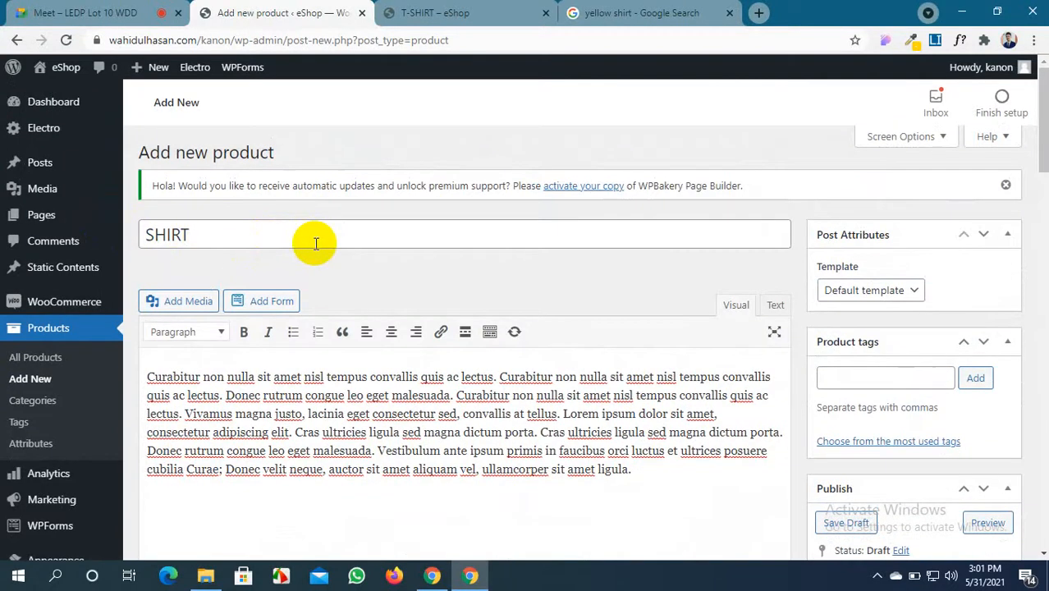
scroll(315, 243, down, 8)
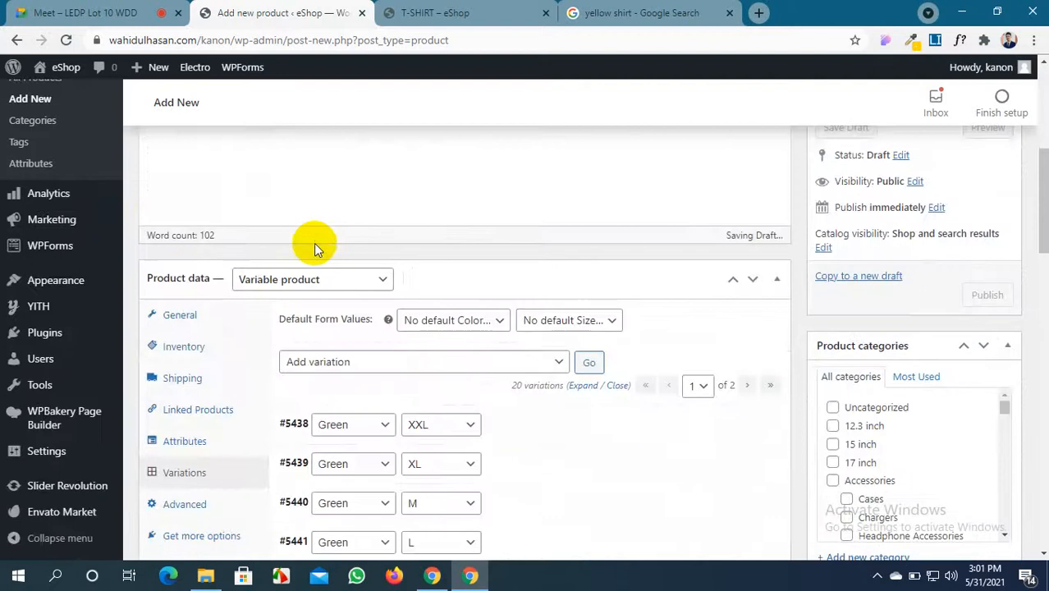
scroll(315, 247, up, 3)
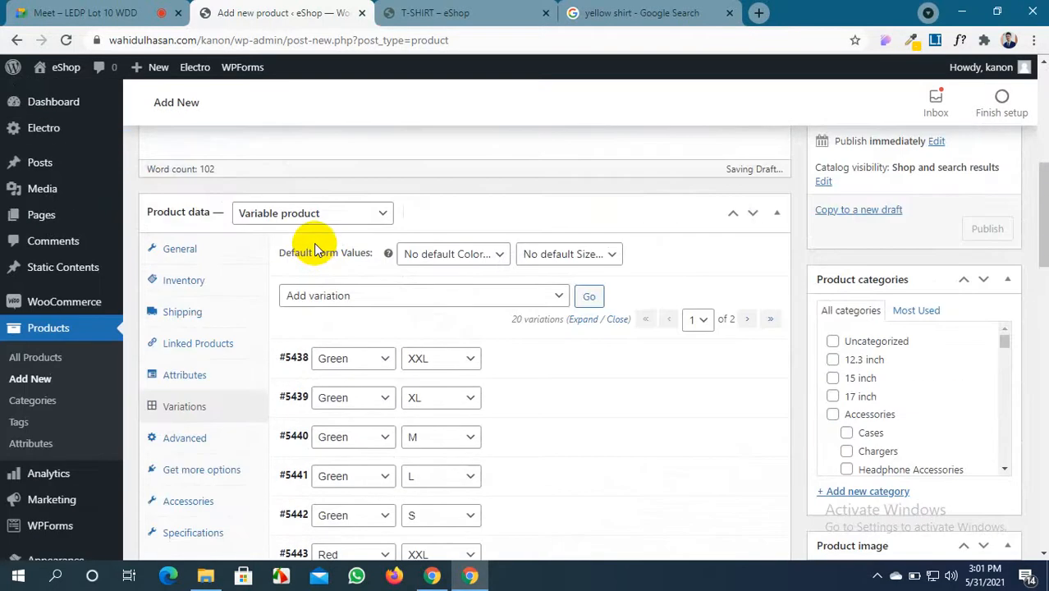
scroll(315, 249, down, 2)
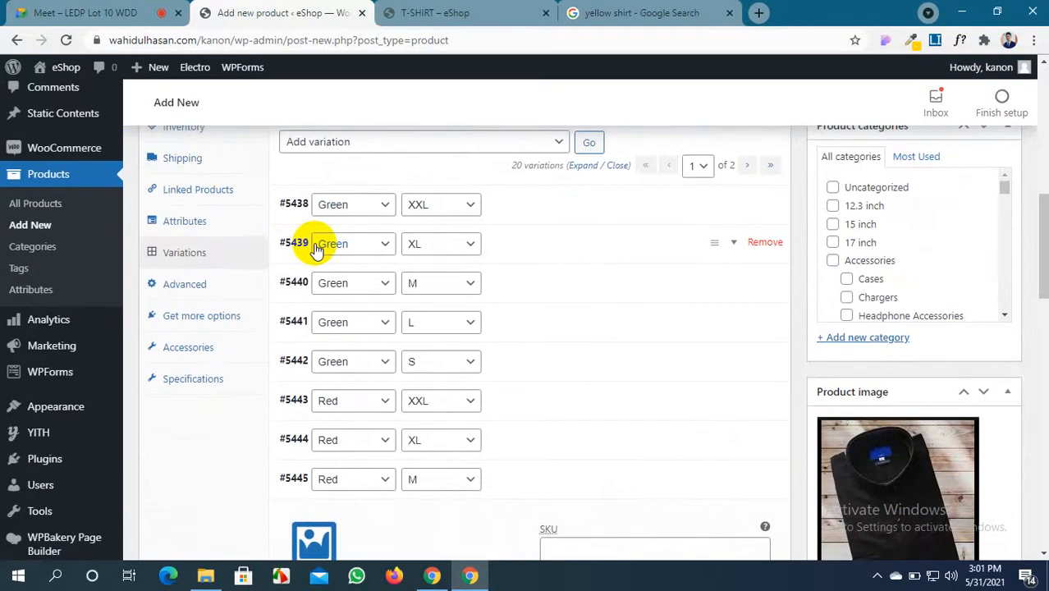
scroll(484, 286, down, 5)
scroll(484, 279, up, 2)
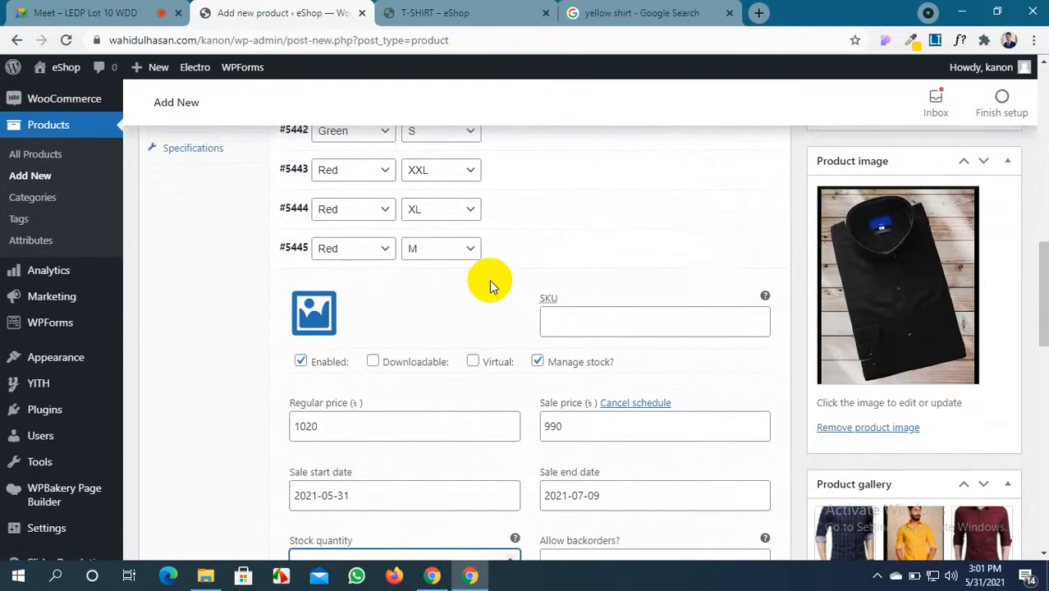
scroll(590, 246, up, 4)
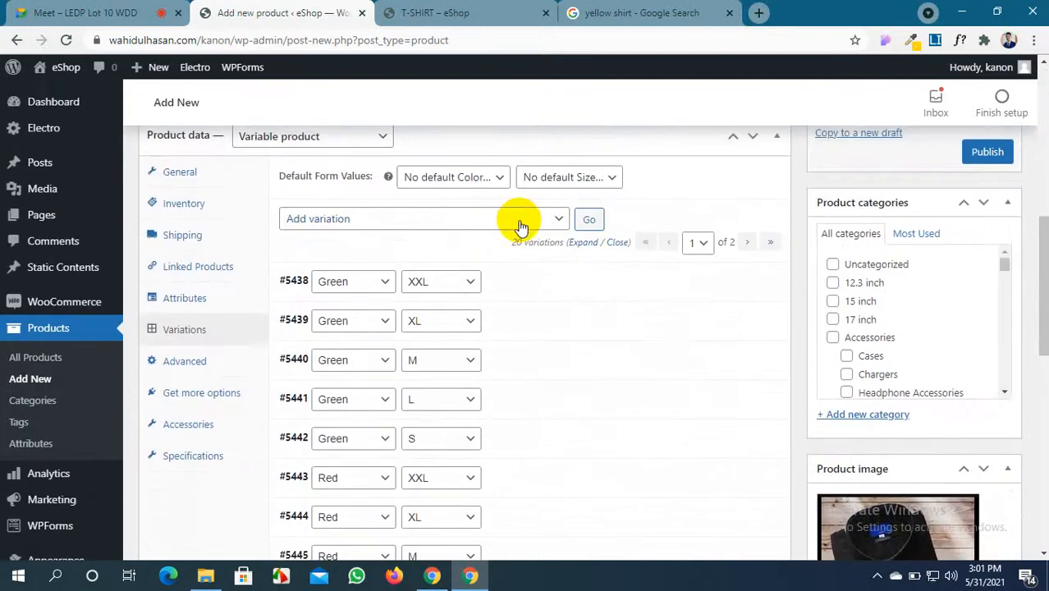
click(524, 222)
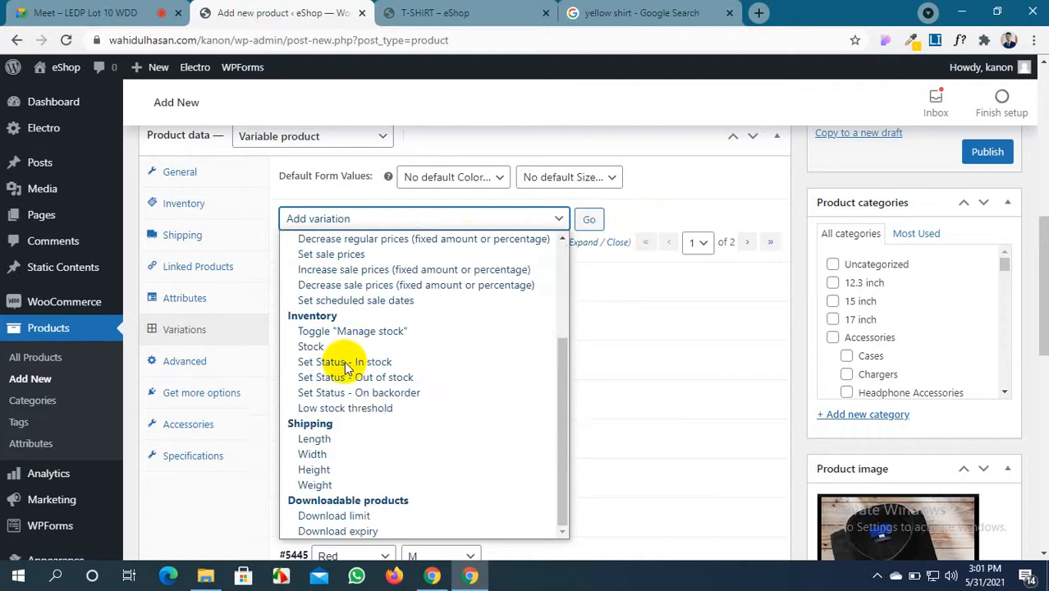
scroll(344, 365, down, 3)
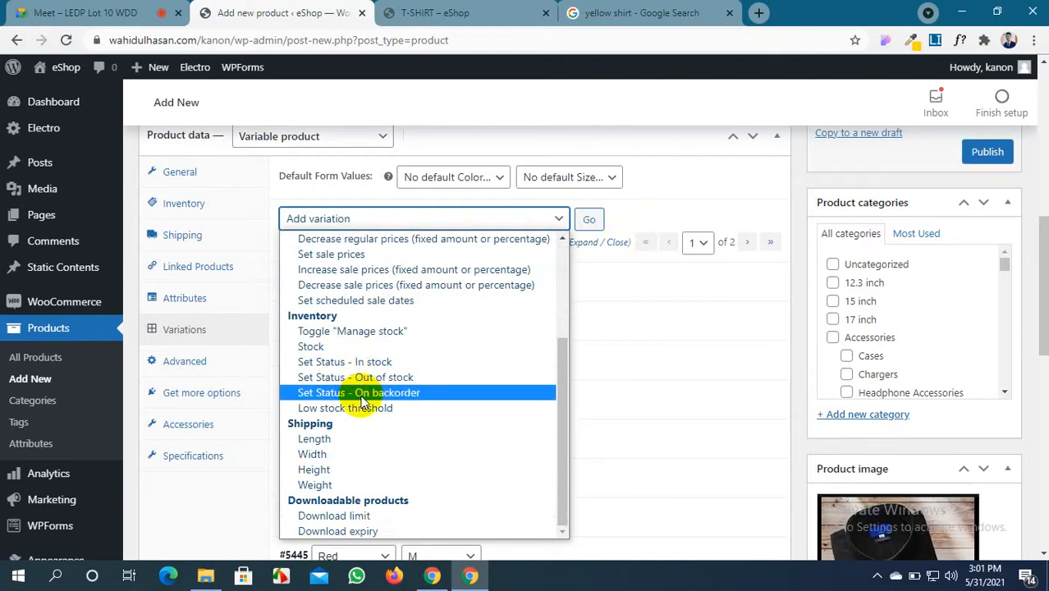
scroll(363, 418, up, 3)
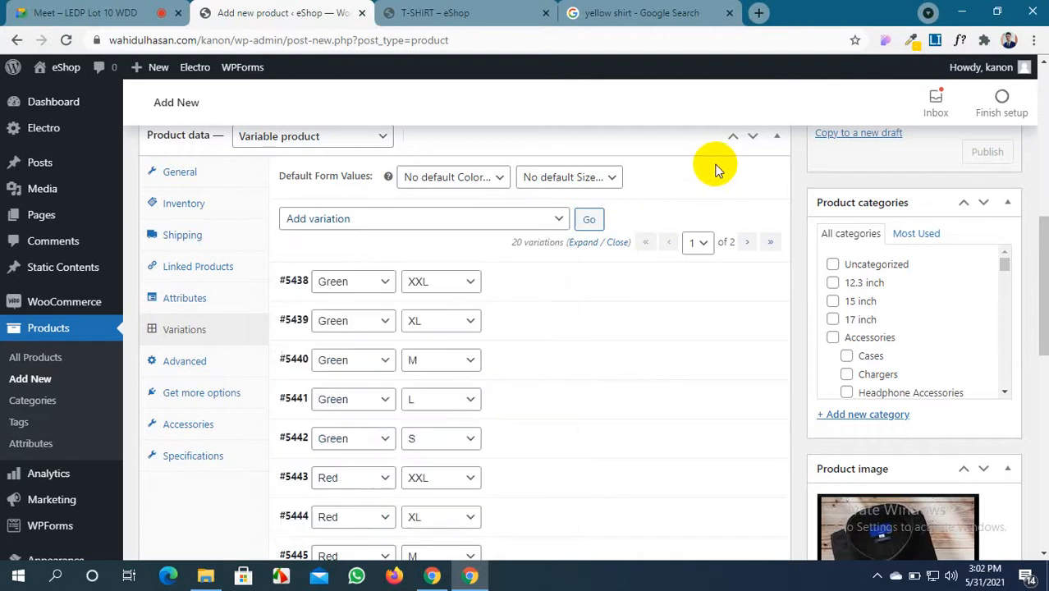
Add a Shirt category with parent Clothing and tick Clothing for the product as well
click(830, 416)
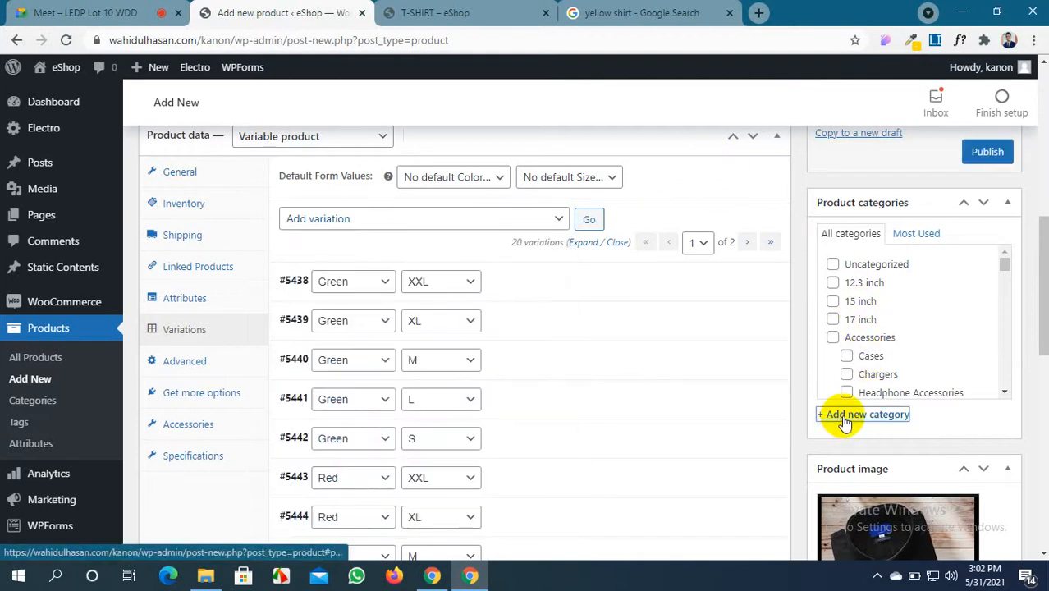
click(845, 455)
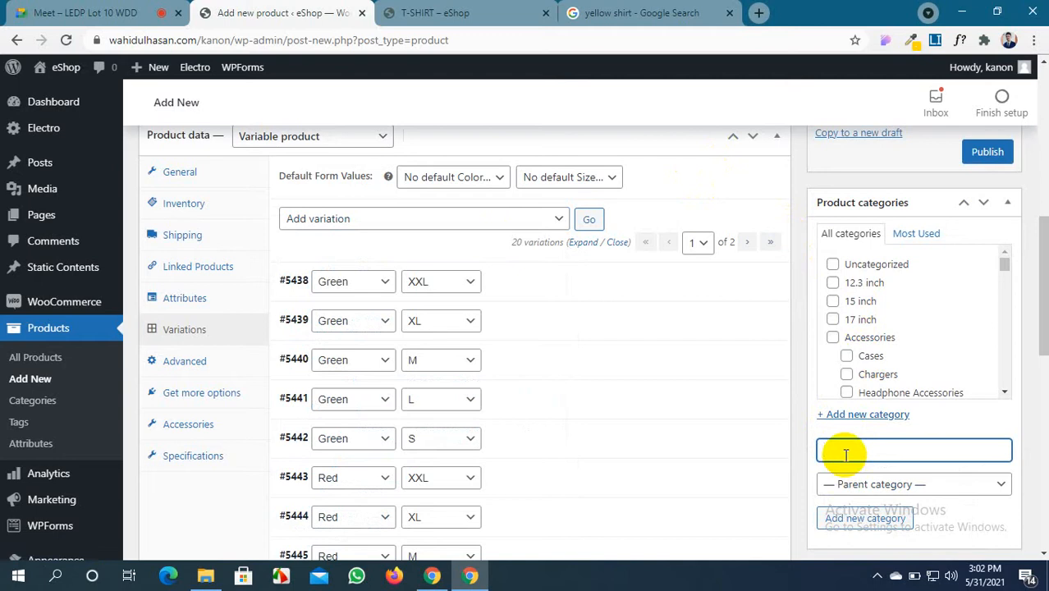
text(Shirt)
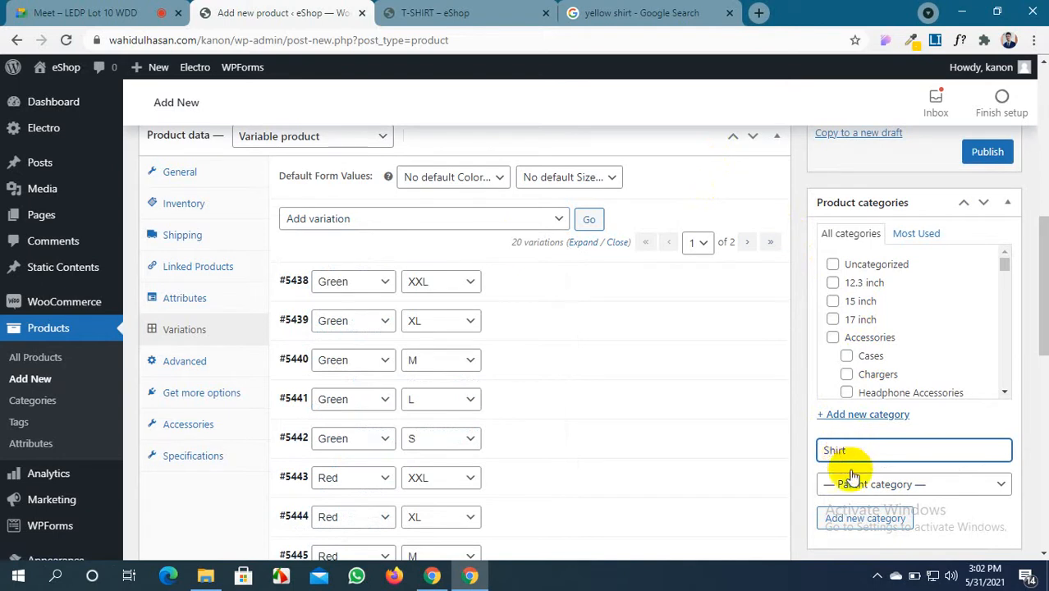
click(833, 483)
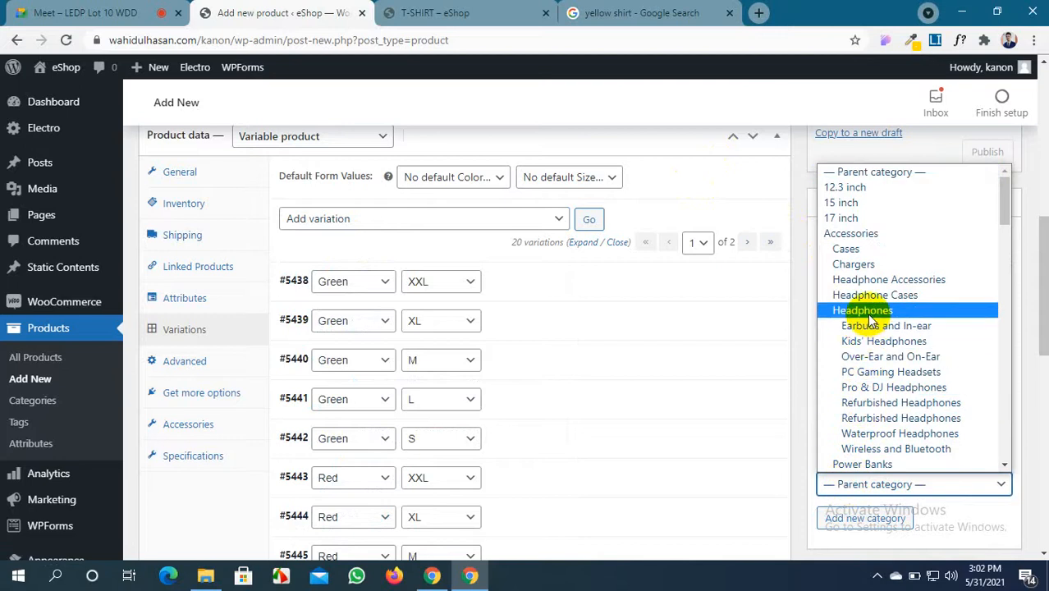
scroll(870, 316, down, 2)
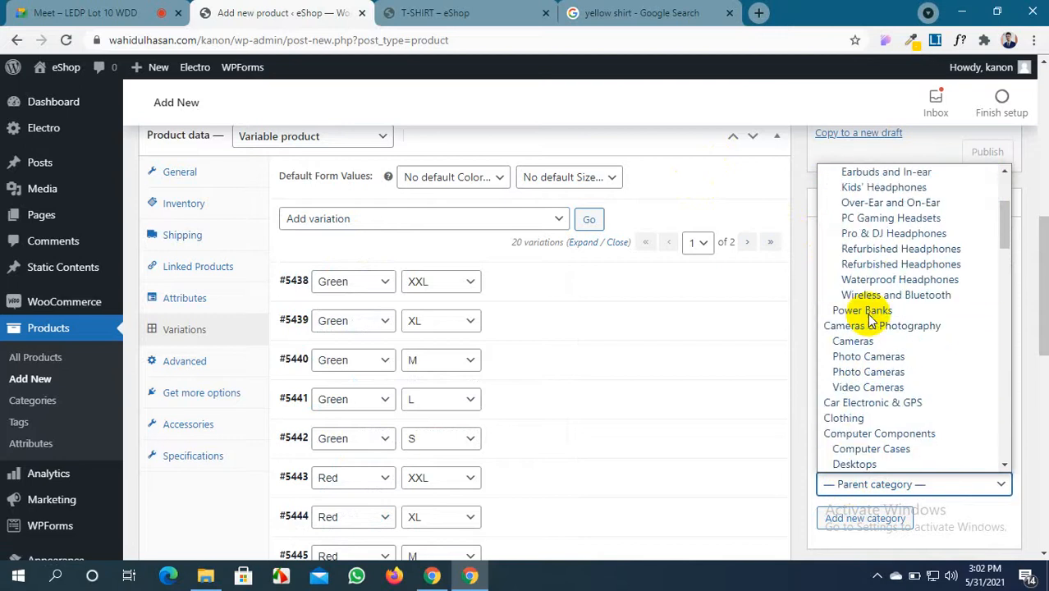
click(876, 419)
scroll(874, 434, down, 2)
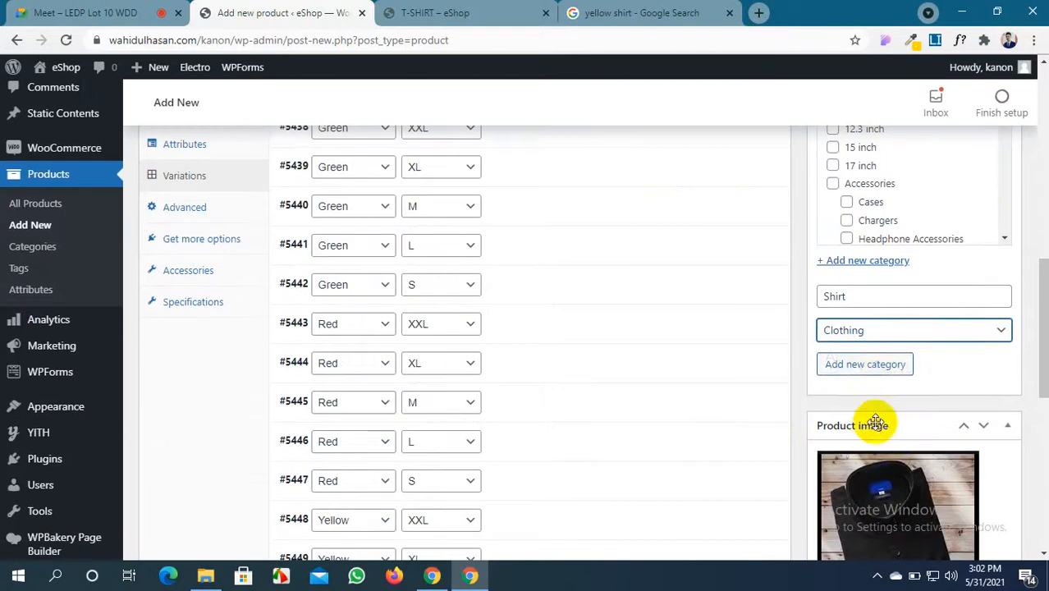
click(881, 367)
scroll(882, 369, up, 2)
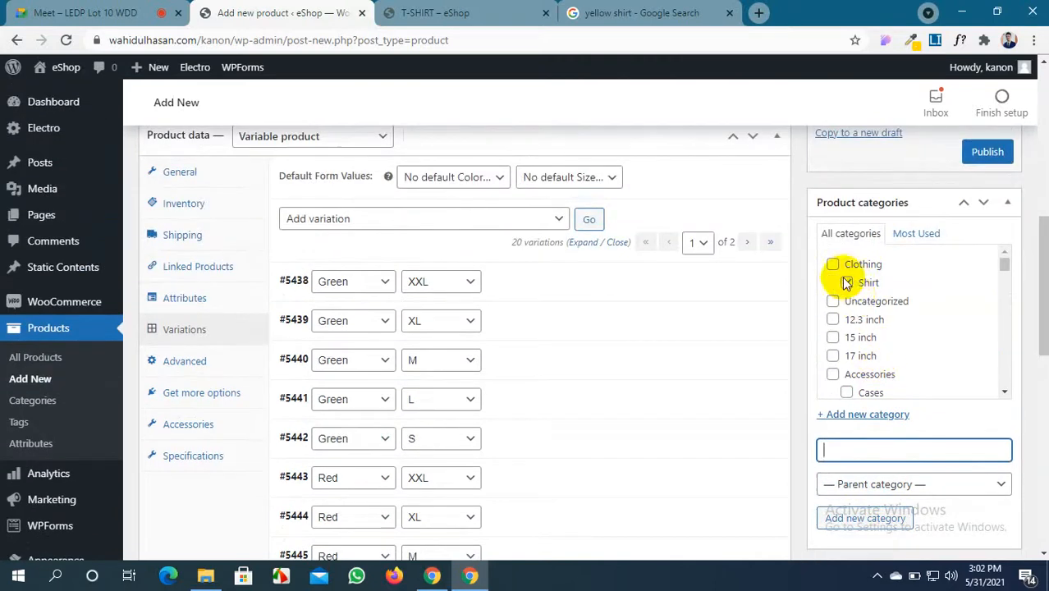
click(832, 264)
scroll(853, 336, up, 6)
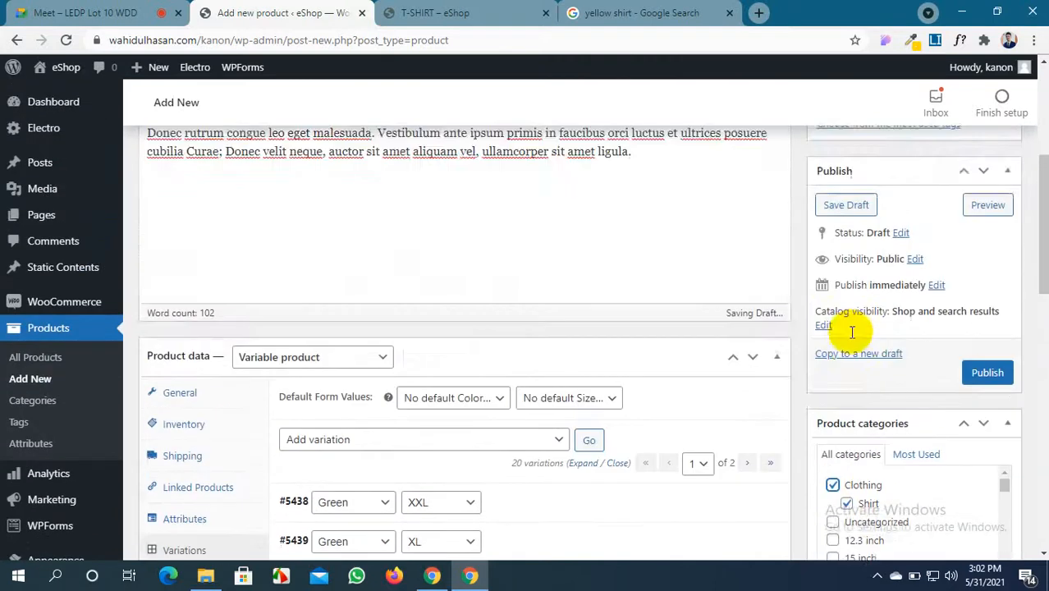
Add the product tags red shirt, green shirt and blue shirt
click(862, 301)
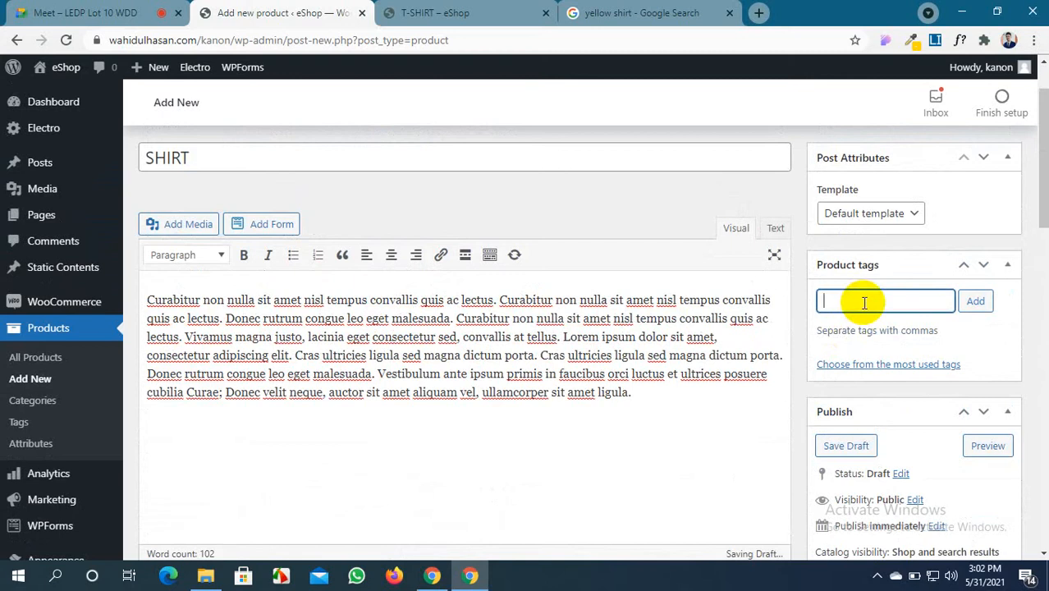
text(r)
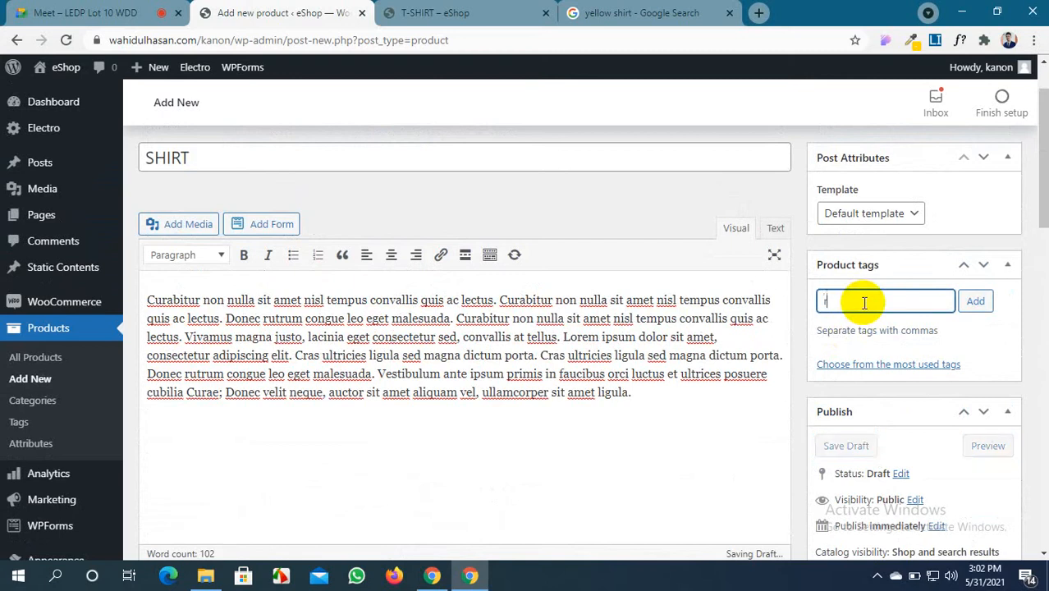
text(ed shirt)
key(Return)
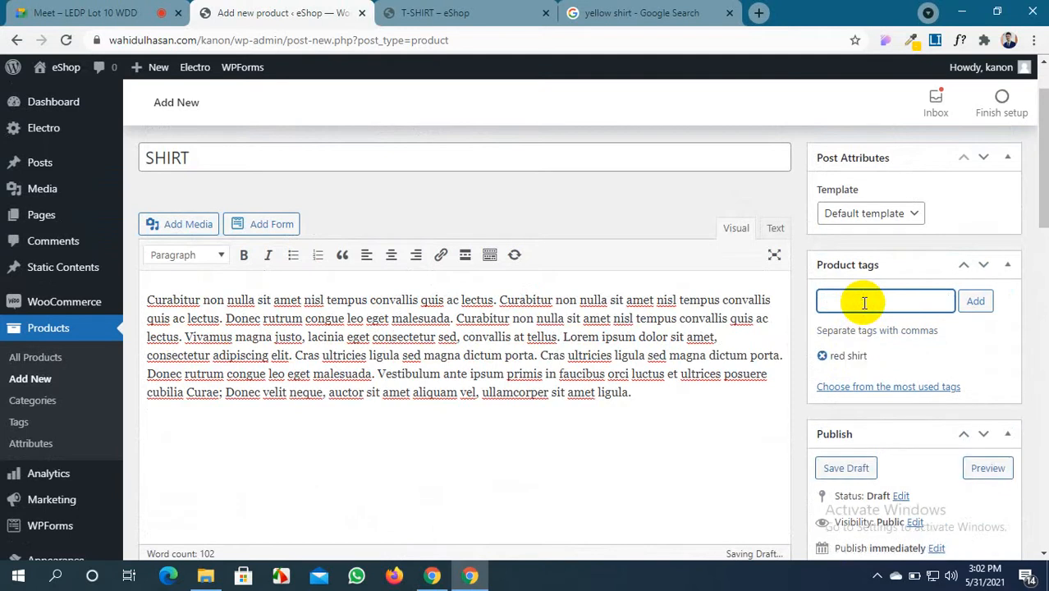
text(green shirt)
key(Return)
text(blue)
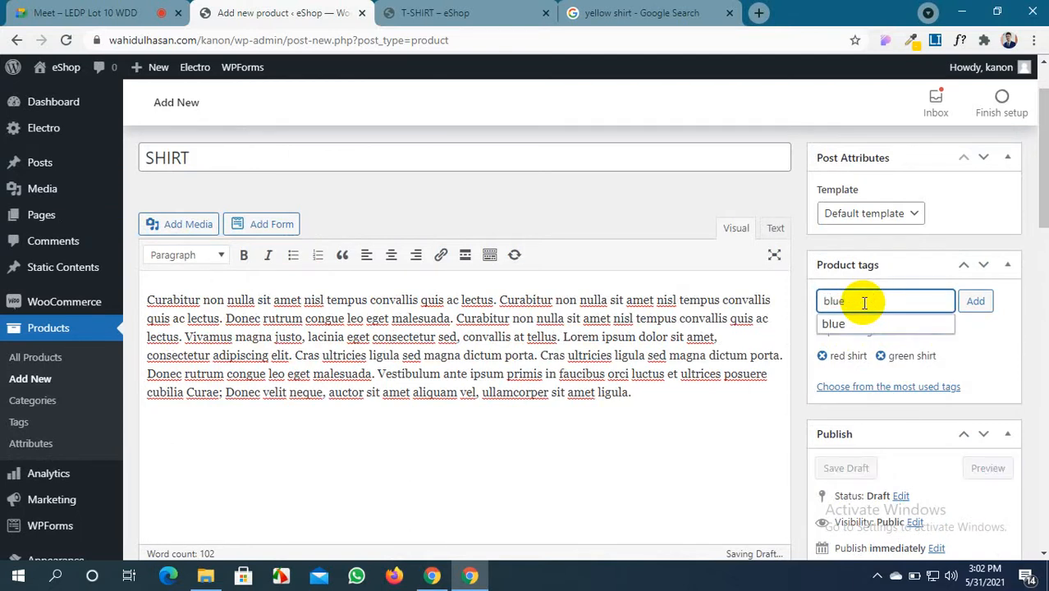
text( shirt)
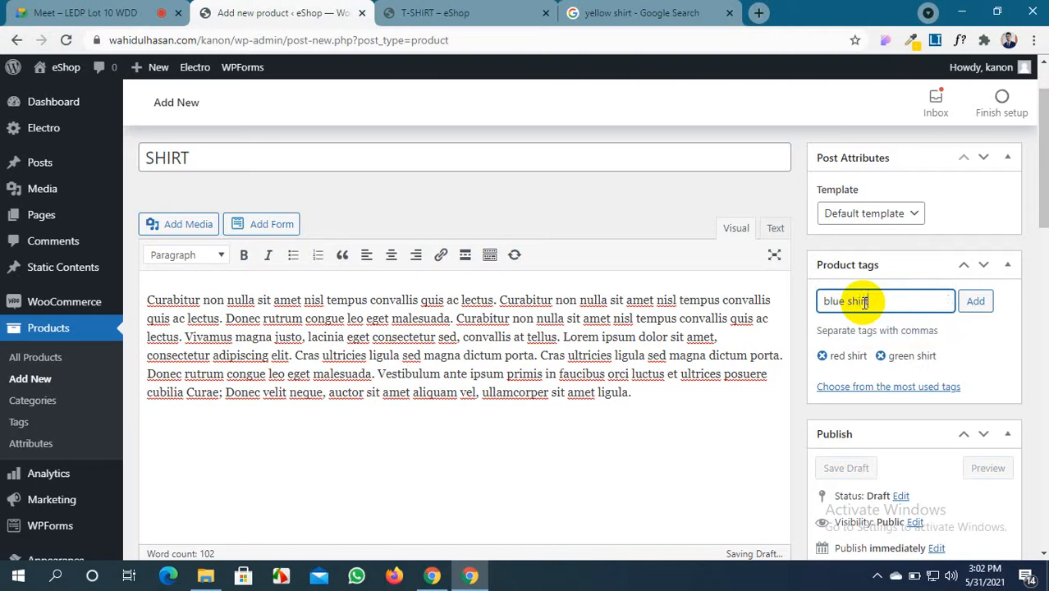
key(Return)
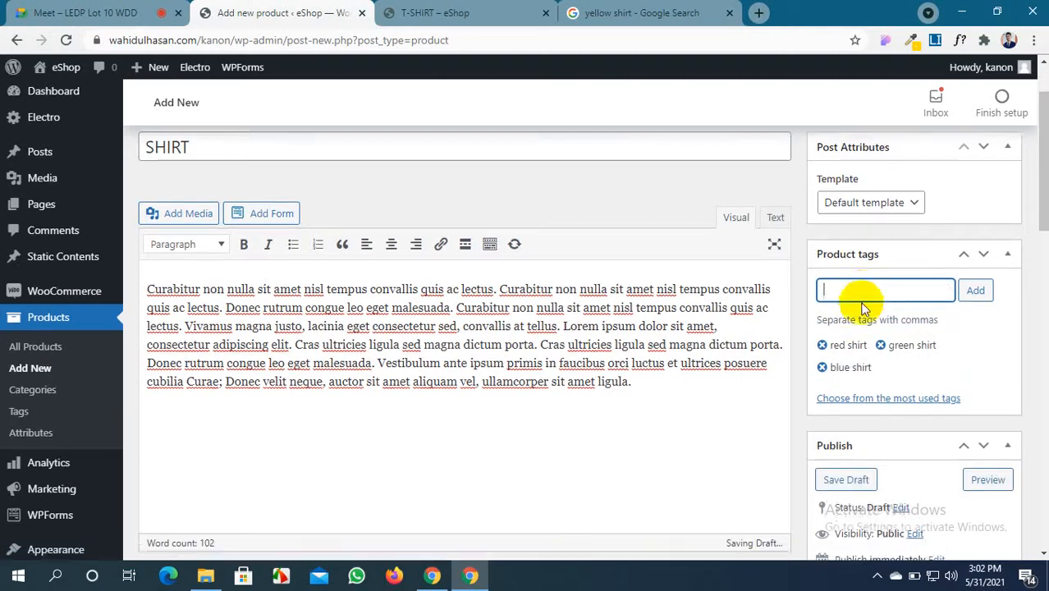
Publish the SHIRT product
scroll(864, 303, down, 20)
scroll(862, 356, up, 15)
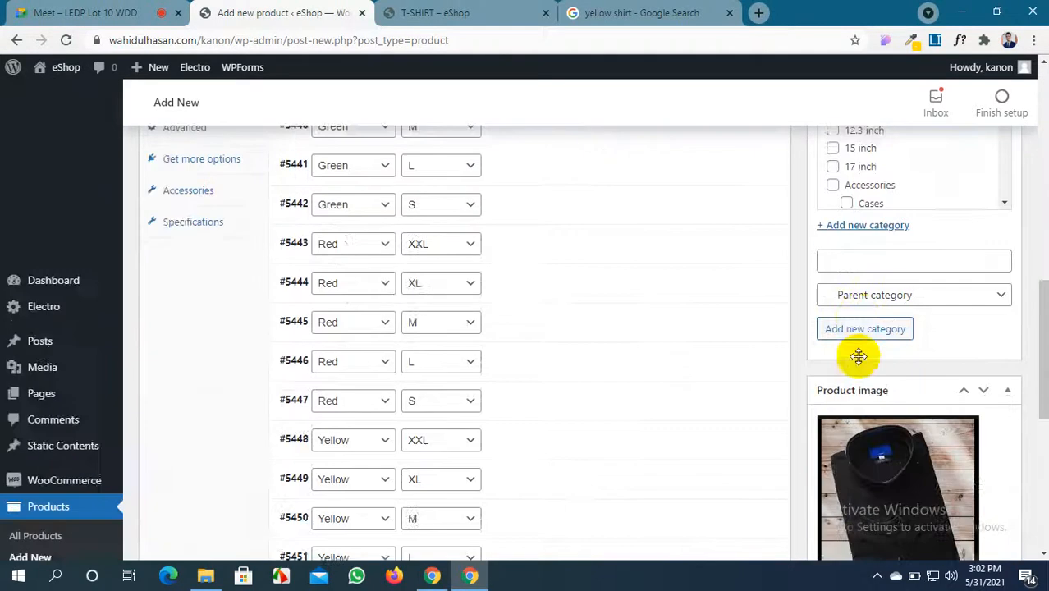
click(981, 426)
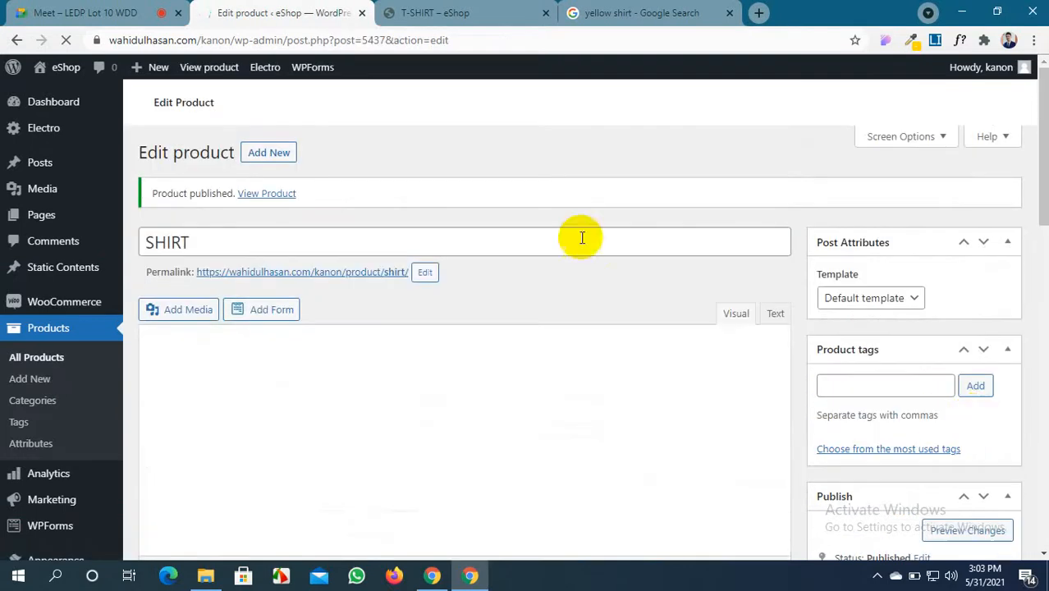
Reload the storefront tab, go to the eShop home page, and browse the Shop listing for the SHIRT product
click(465, 7)
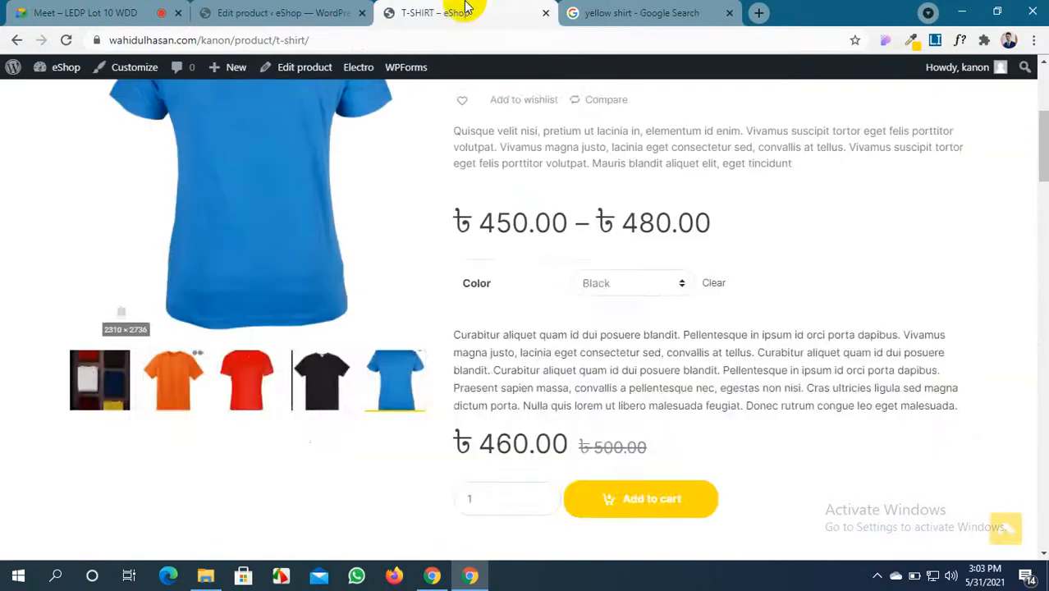
click(67, 41)
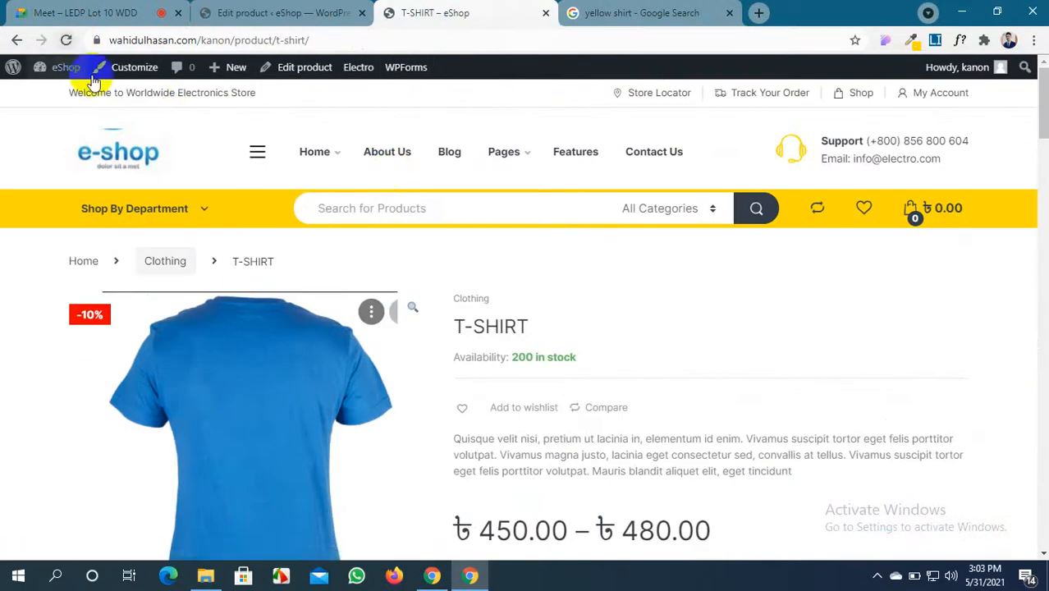
click(135, 161)
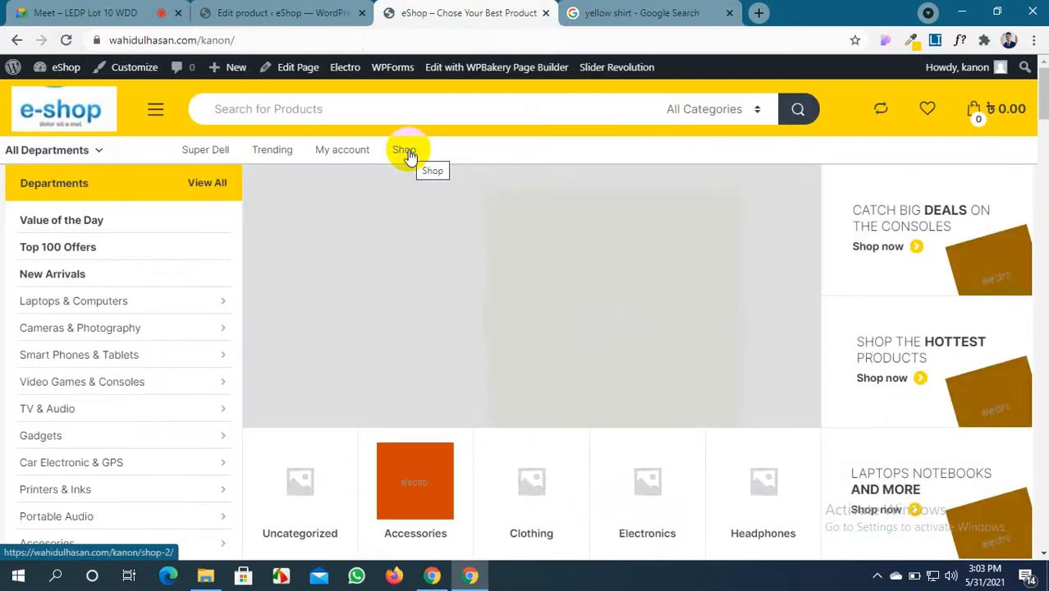
click(408, 153)
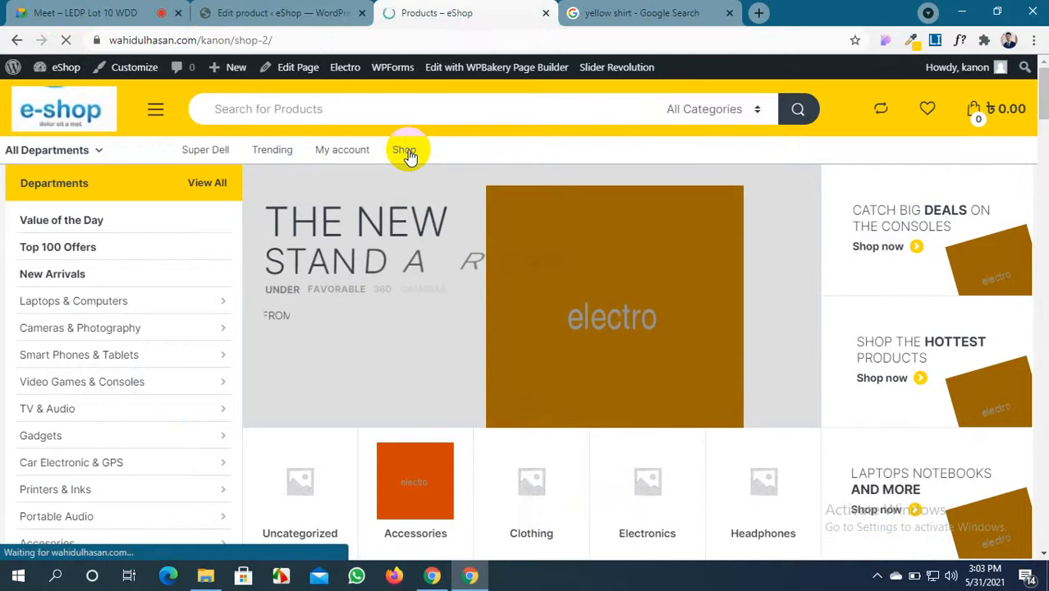
scroll(480, 328, down, 2)
scroll(482, 335, down, 15)
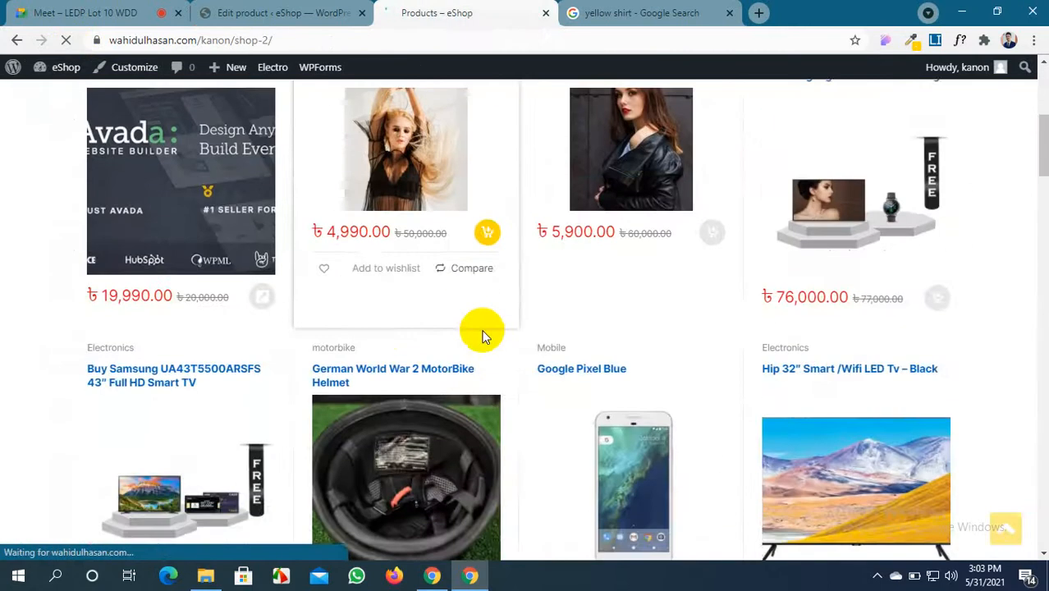
scroll(483, 335, down, 10)
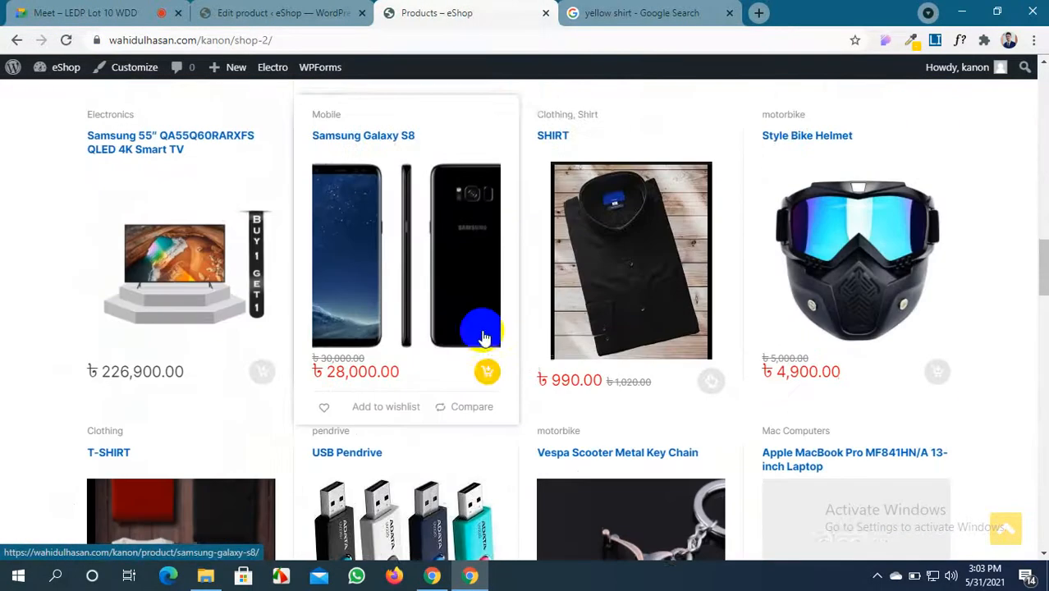
scroll(484, 337, down, 1)
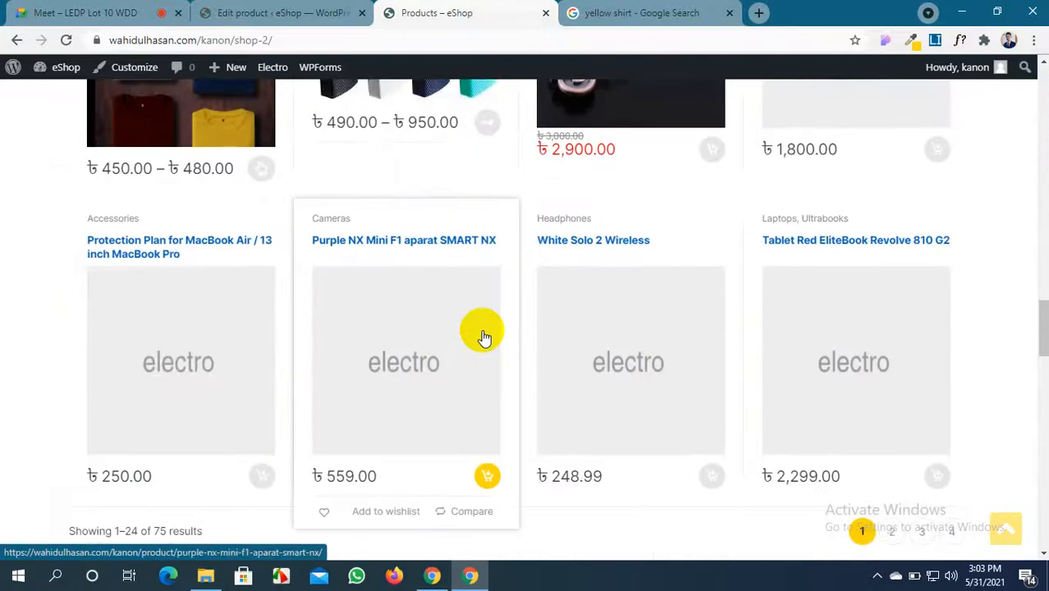
scroll(484, 336, up, 2)
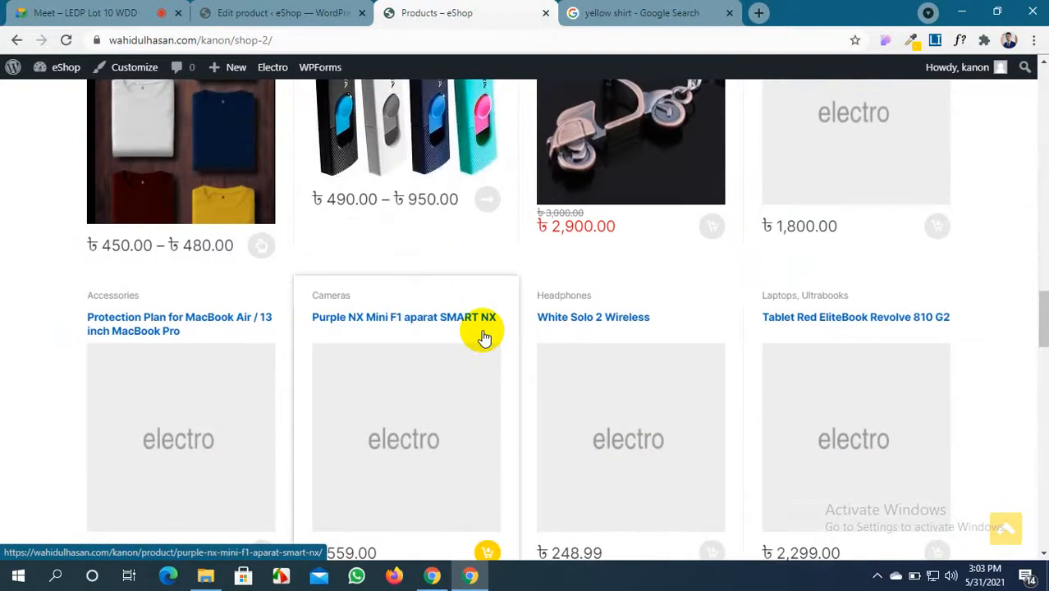
scroll(484, 336, up, 4)
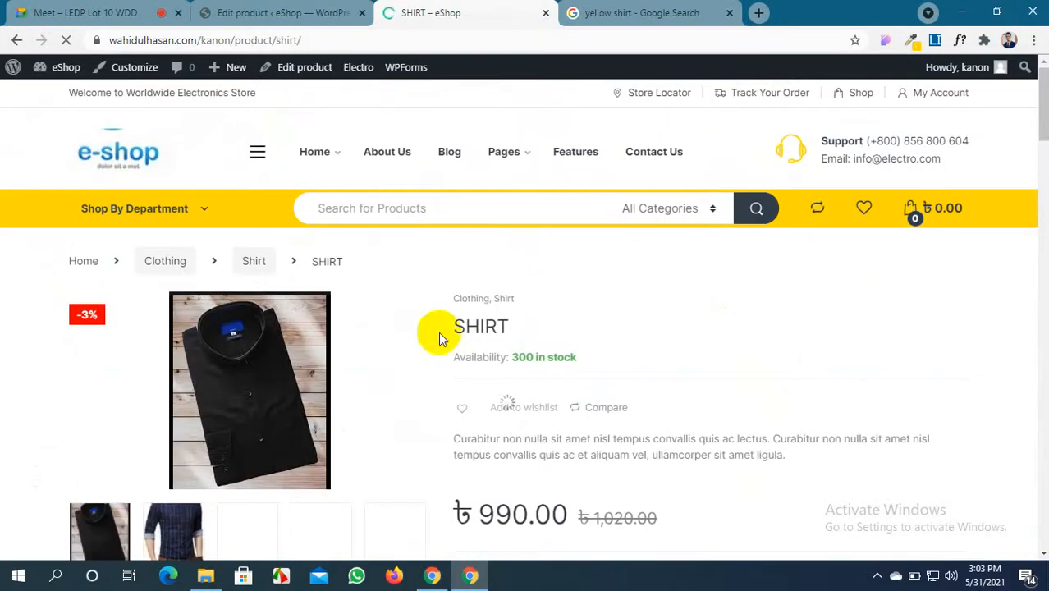
Choose colour Red and size XL on the SHIRT page, then add four shirts to the cart (৳3,960.00)
scroll(367, 339, down, 3)
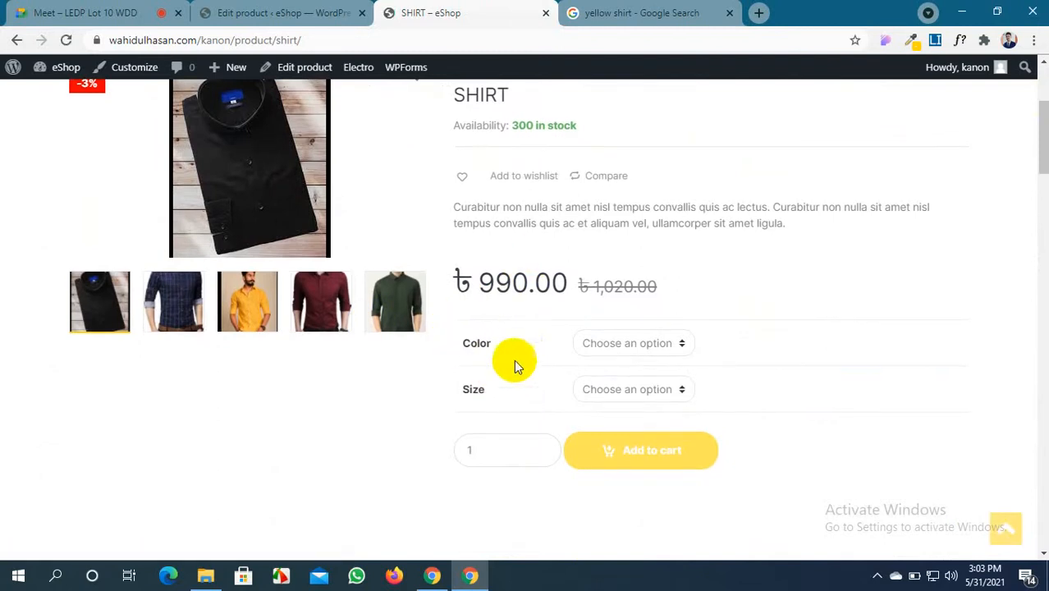
click(680, 345)
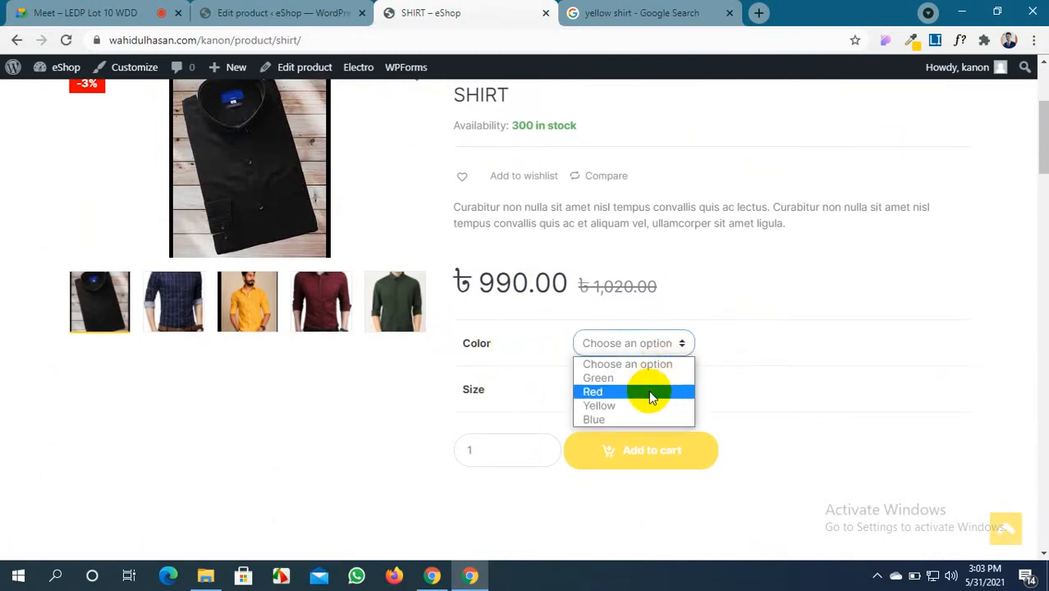
click(648, 392)
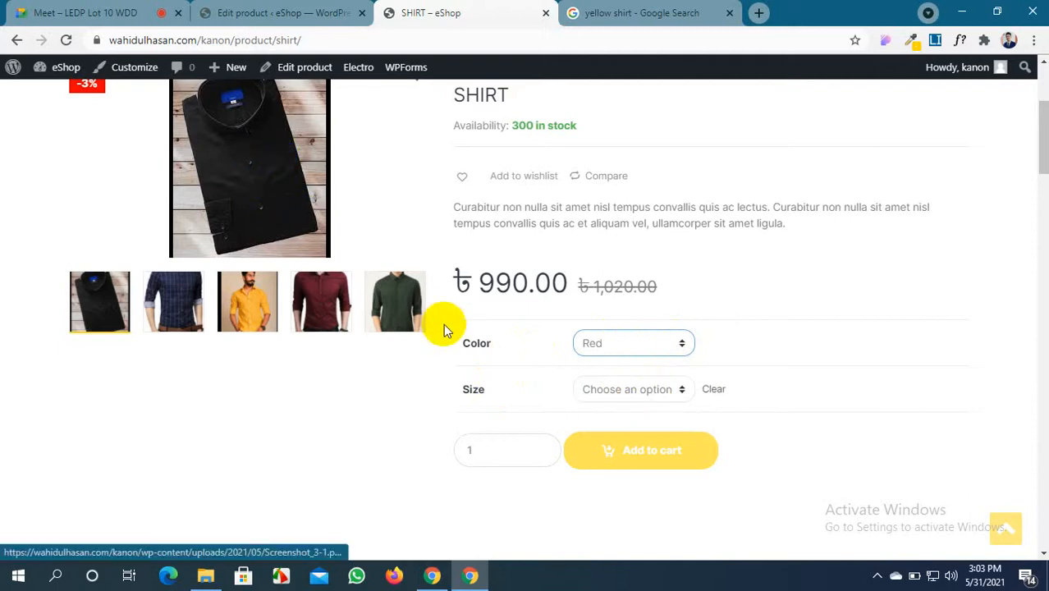
click(678, 392)
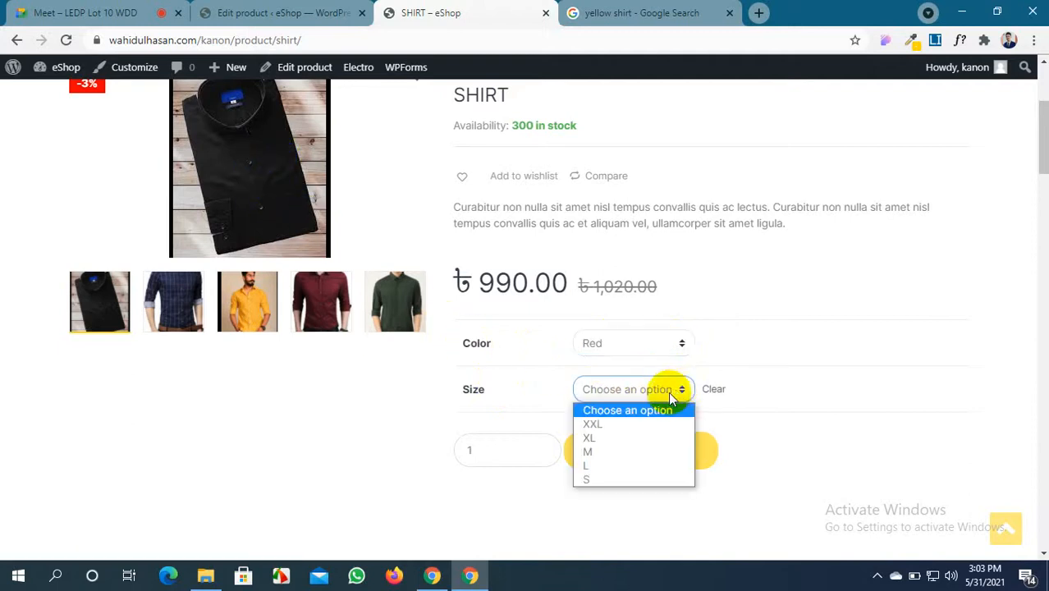
click(634, 440)
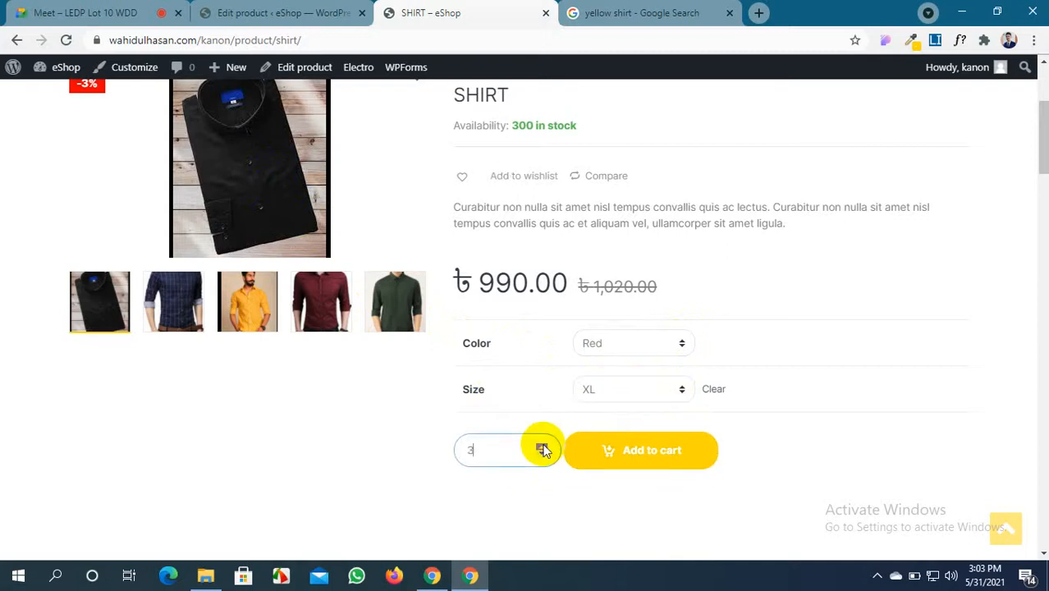
click(634, 451)
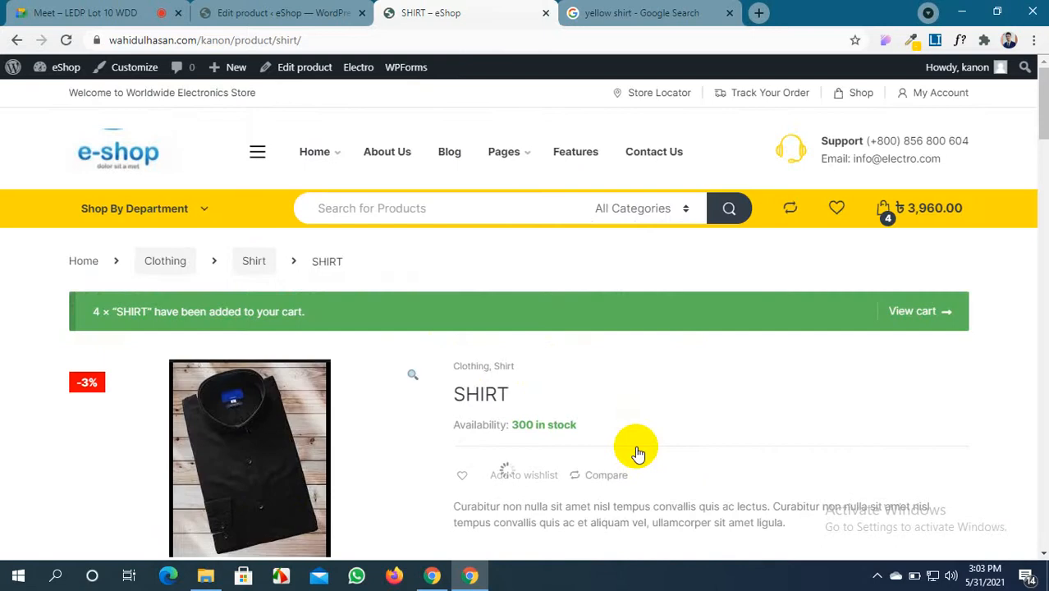
View the cart and review the four Red XL SHIRTs in it
click(912, 312)
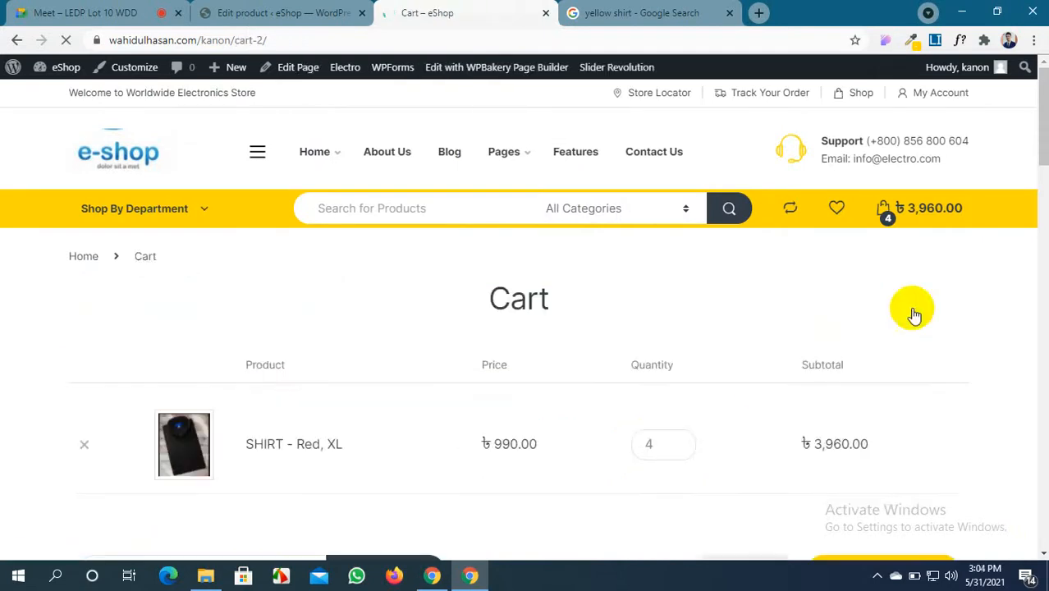
scroll(206, 427, down, 3)
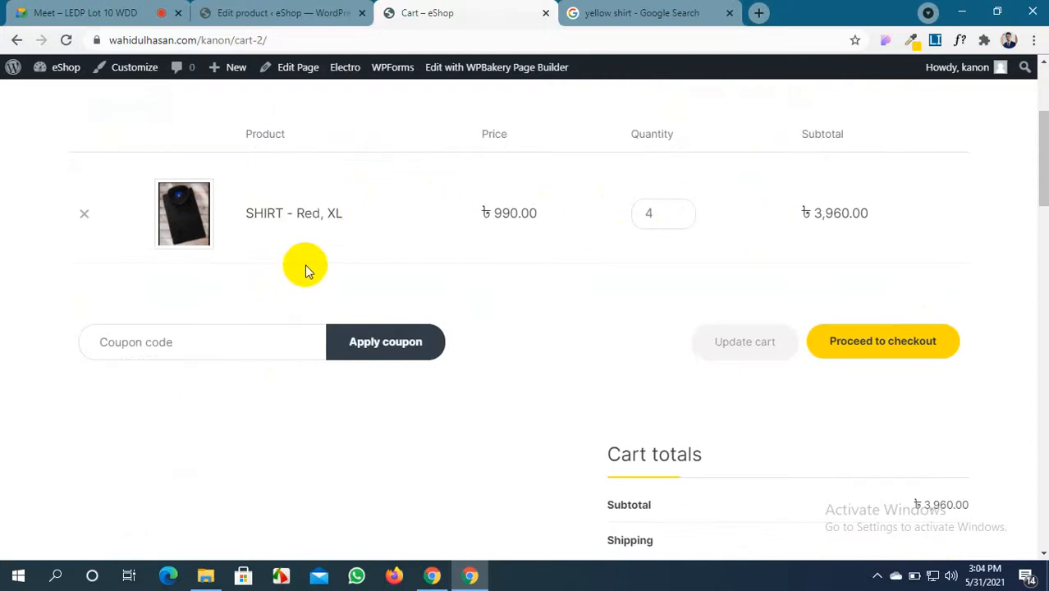
scroll(363, 279, down, 4)
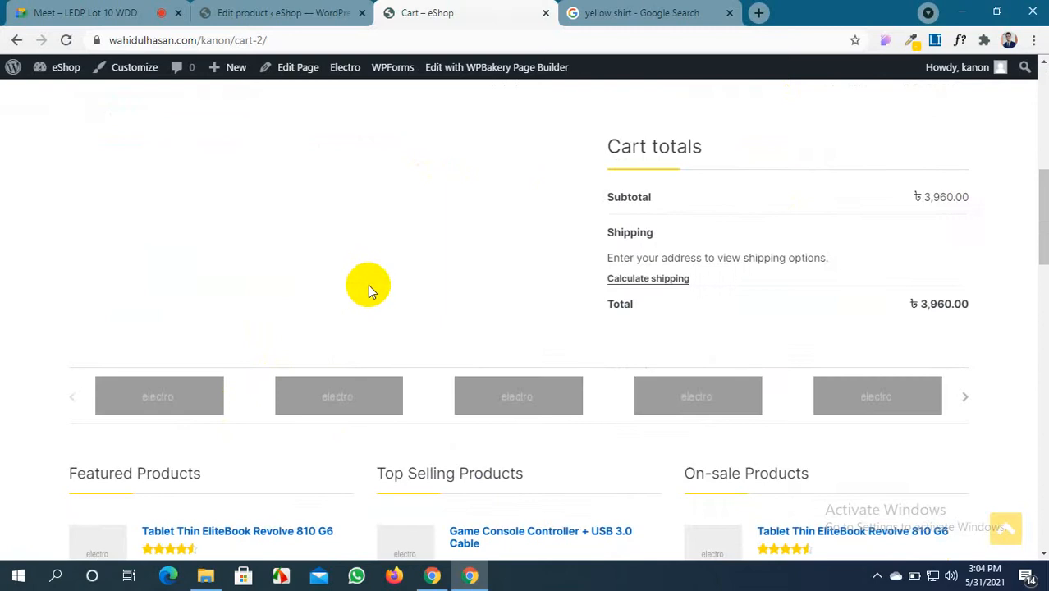
scroll(369, 288, up, 3)
scroll(371, 294, up, 4)
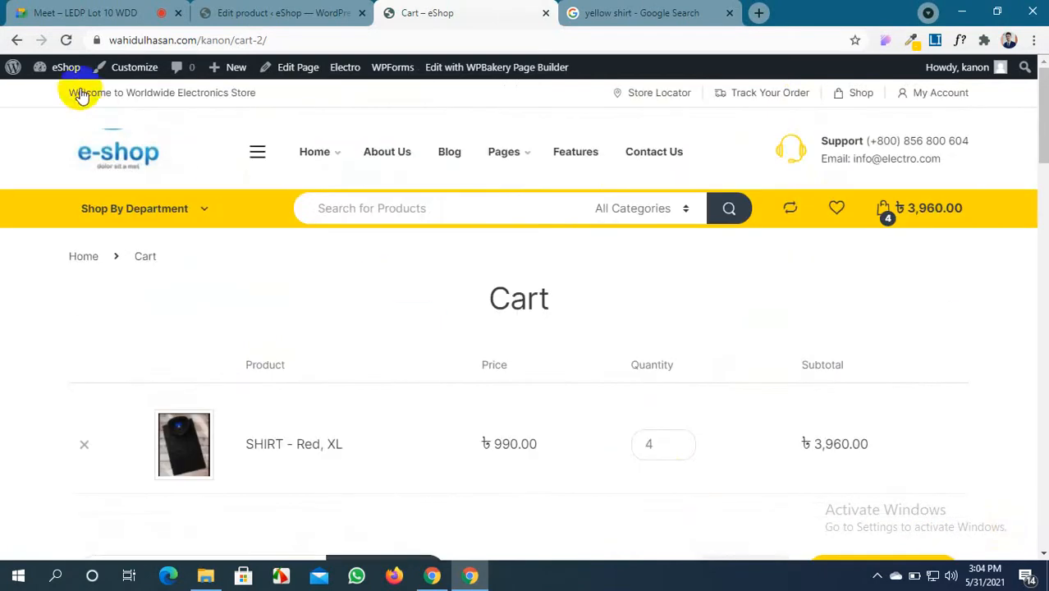
Return to the eShop home page, glancing briefly at the Edit product tab in between
click(99, 150)
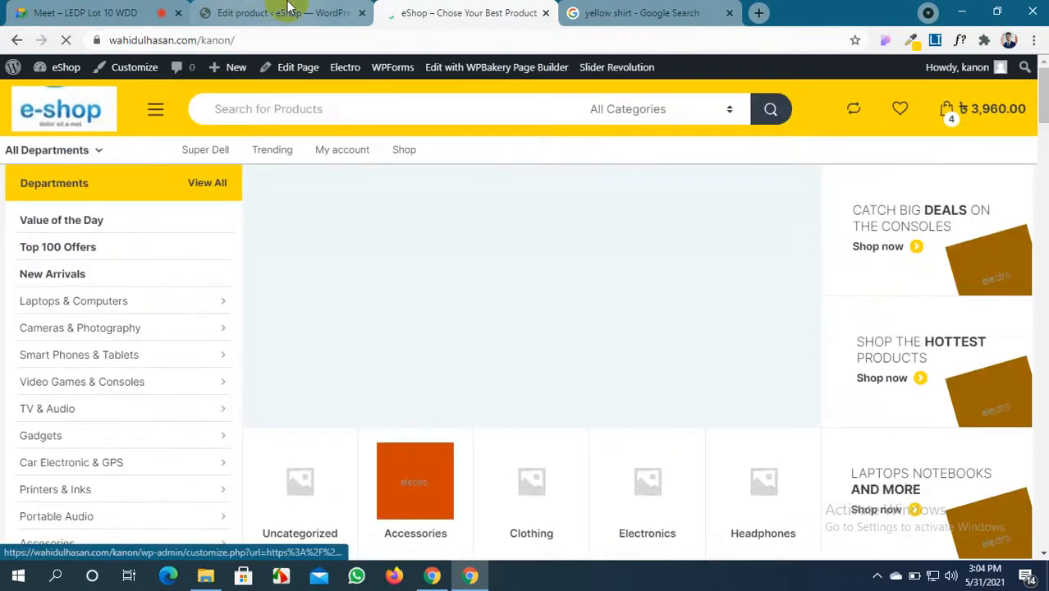
click(279, 12)
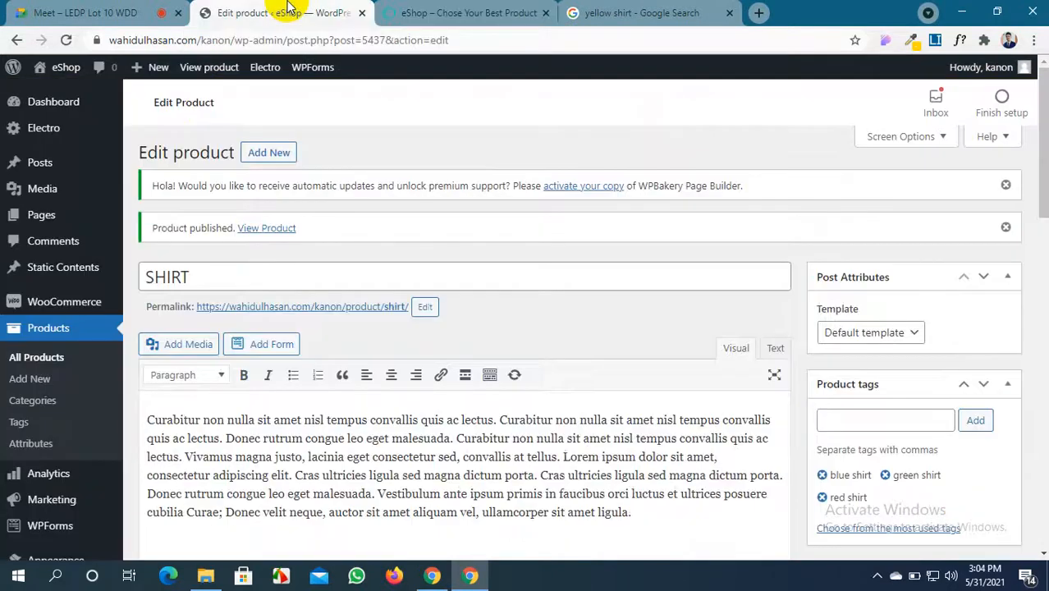
click(442, 12)
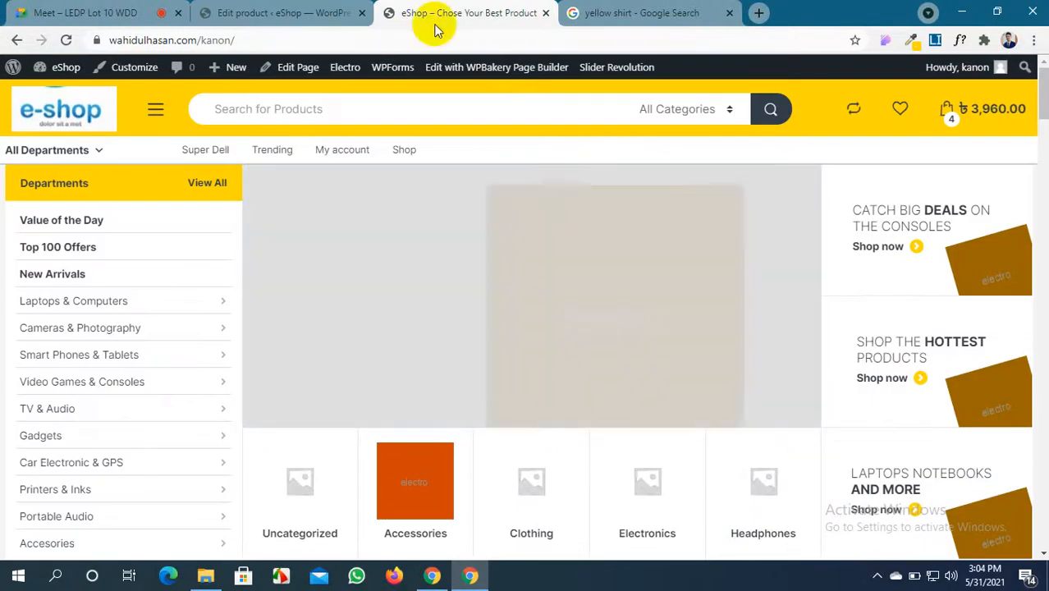
click(279, 12)
click(441, 12)
scroll(491, 223, down, 4)
scroll(491, 224, down, 12)
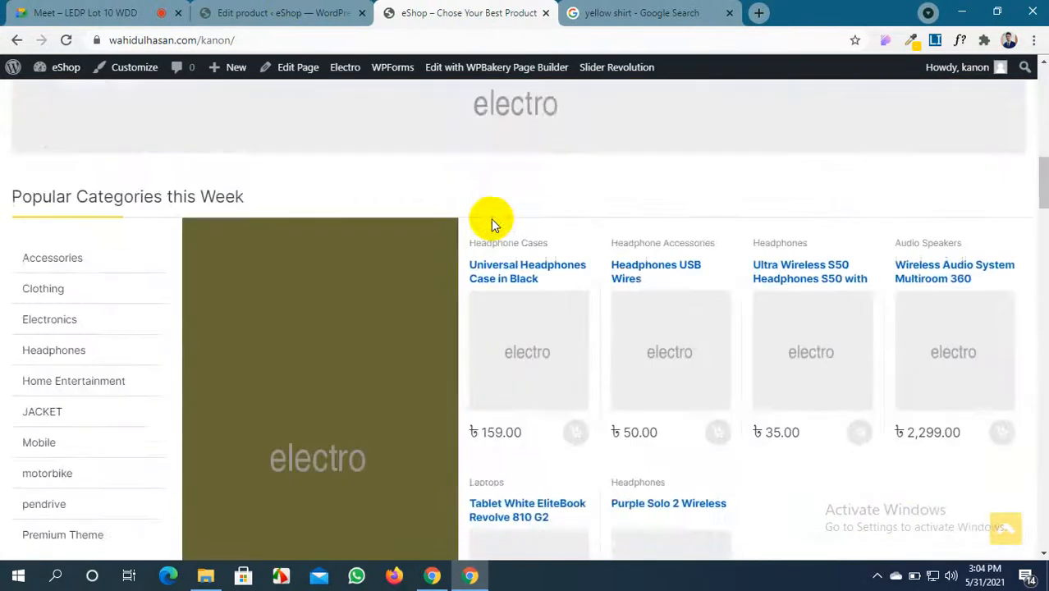
scroll(491, 224, up, 8)
scroll(491, 223, up, 8)
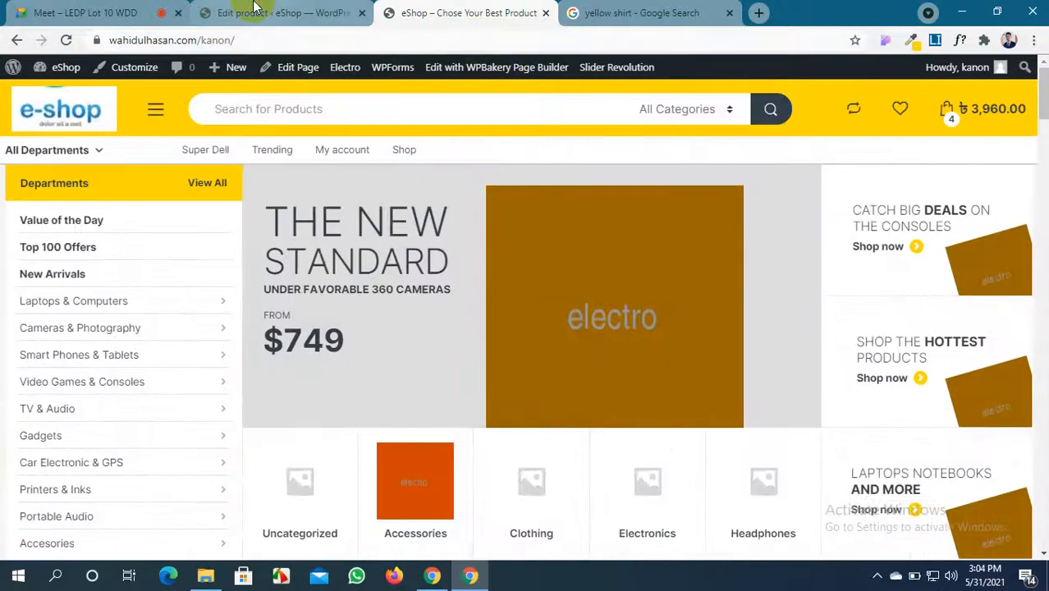
click(279, 12)
click(443, 13)
scroll(501, 279, down, 6)
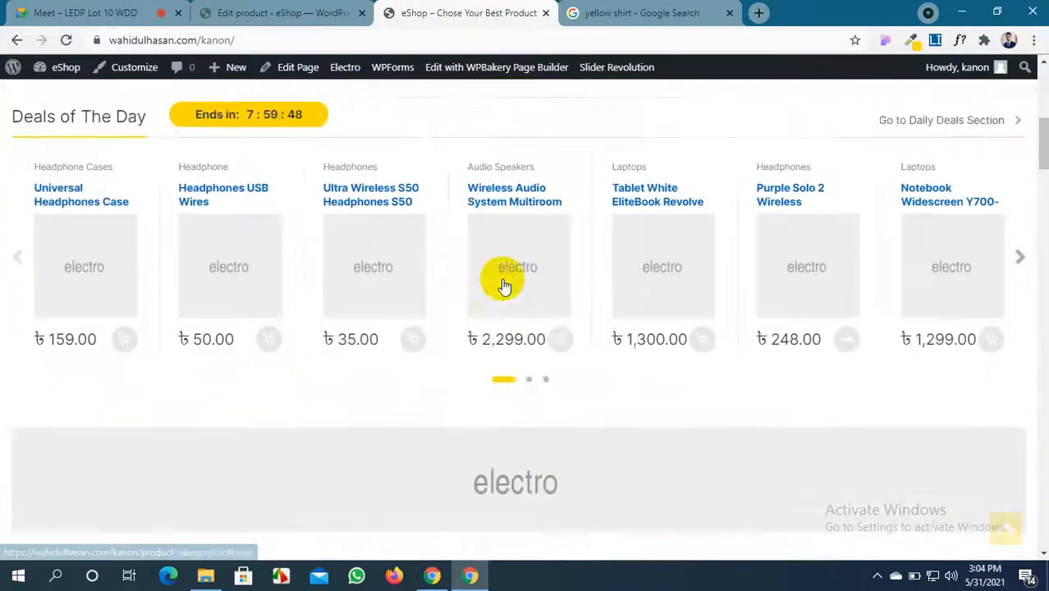
Scroll the home page to Smartphones & Tablets and open the Game Console Controller + USB 3.0 Cable product
scroll(349, 253, down, 3)
scroll(340, 254, down, 5)
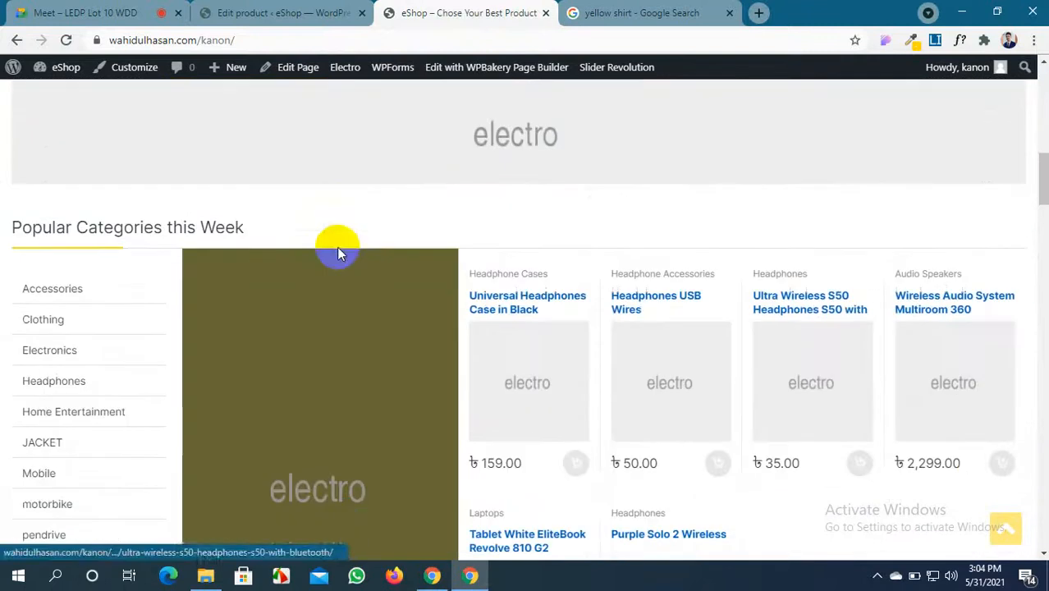
scroll(340, 254, down, 5)
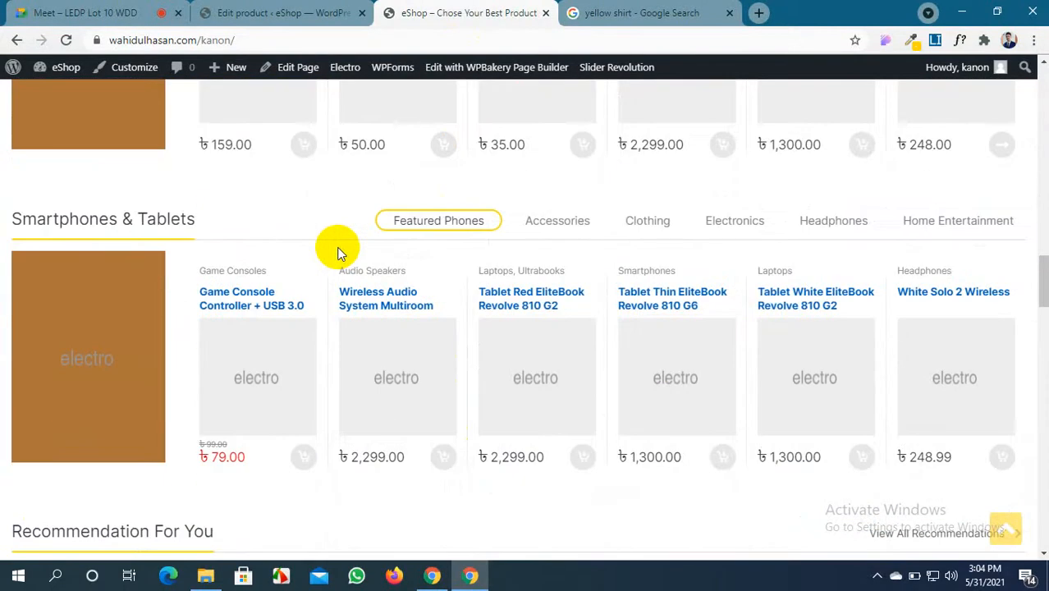
click(254, 384)
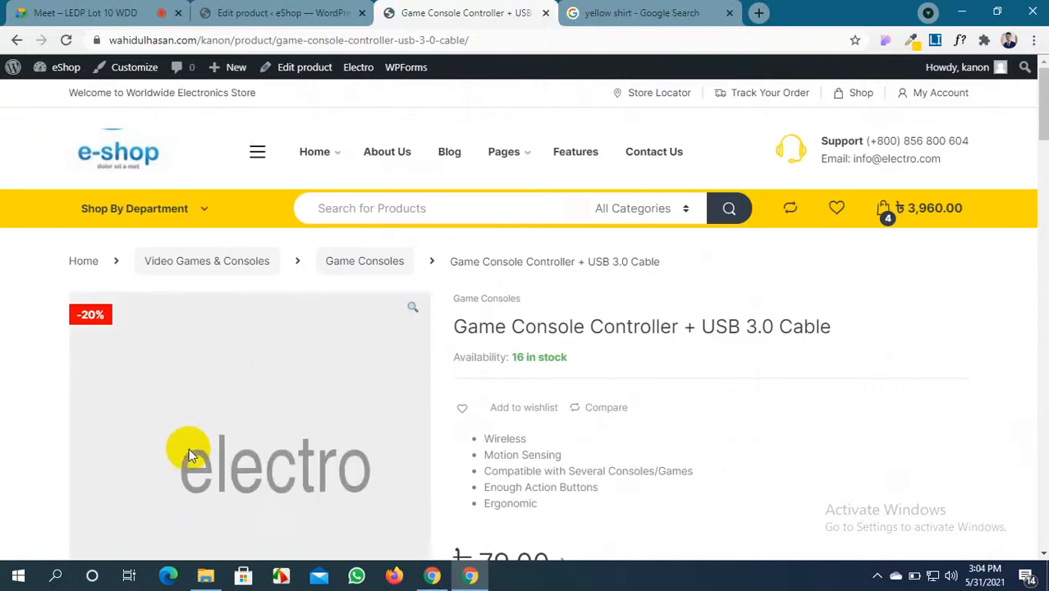
Review the controller's Accessories and Related products, then head back to the home page
scroll(189, 450, down, 3)
scroll(646, 271, up, 2)
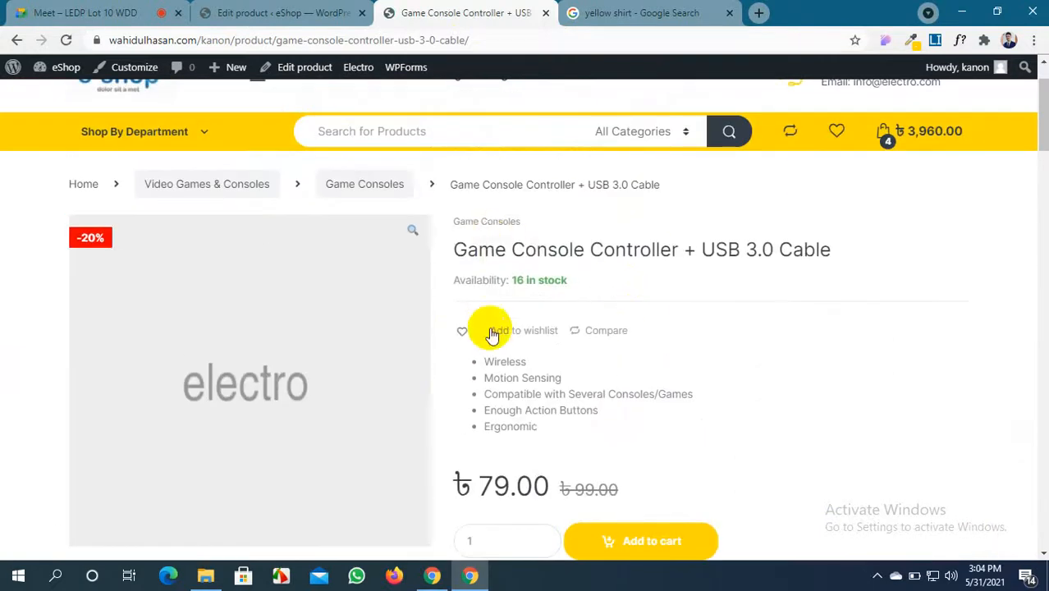
scroll(487, 328, down, 6)
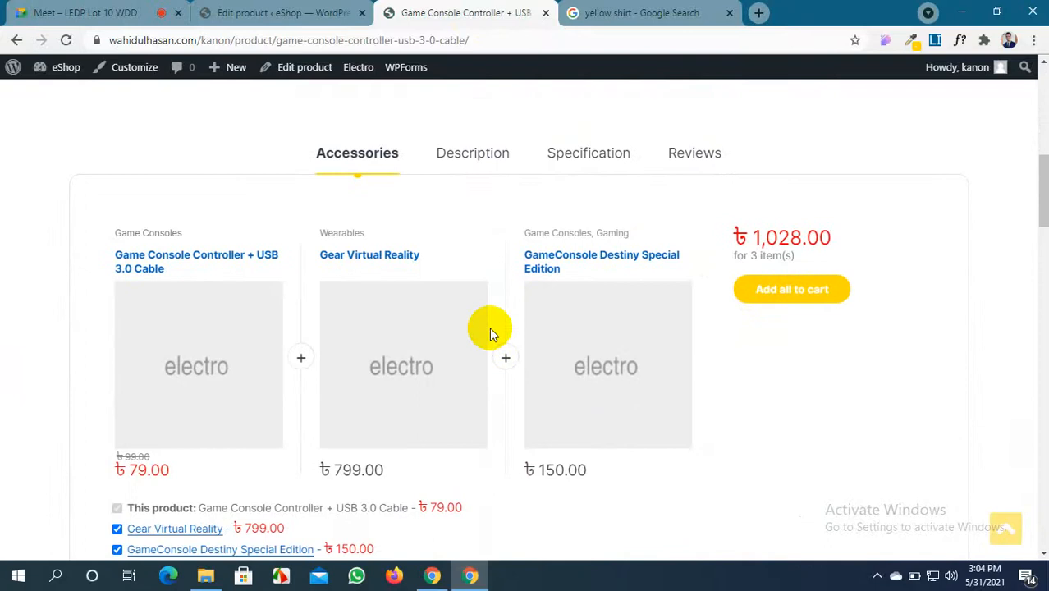
scroll(257, 274, down, 3)
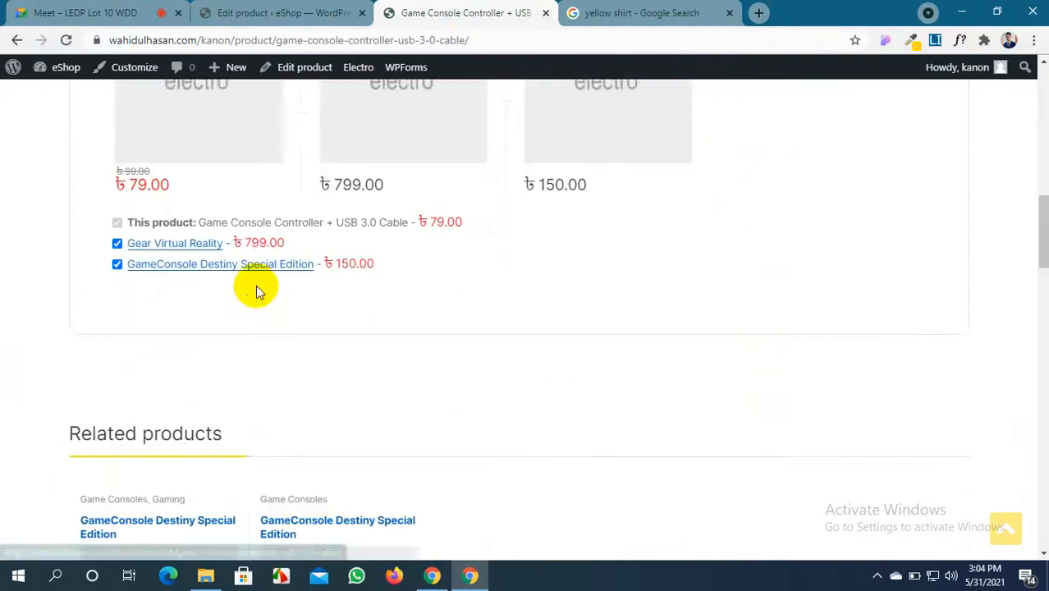
scroll(256, 285, down, 2)
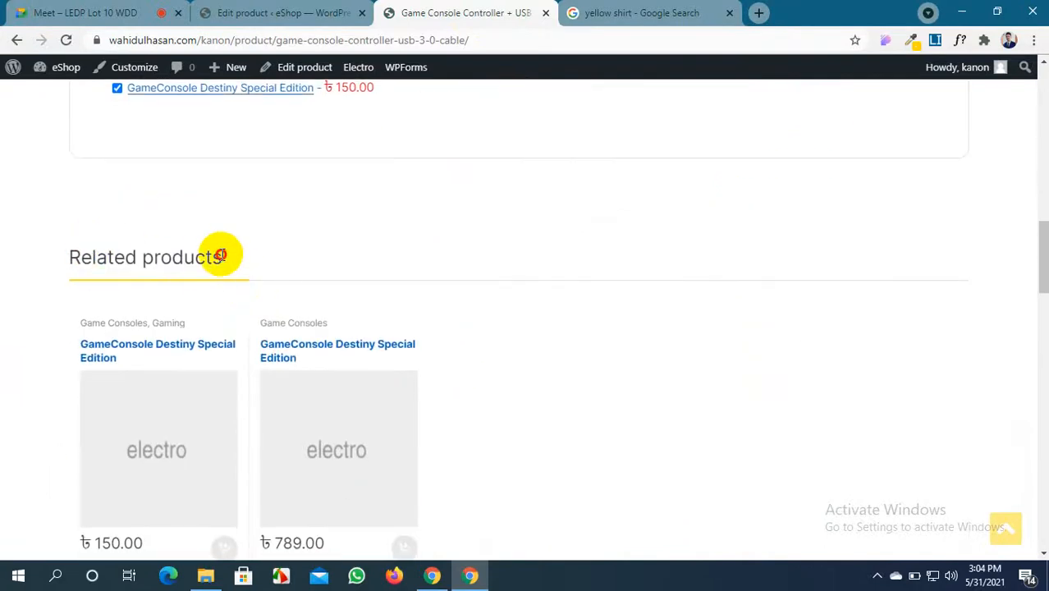
drag(220, 255, 51, 243)
click(548, 325)
scroll(514, 340, up, 3)
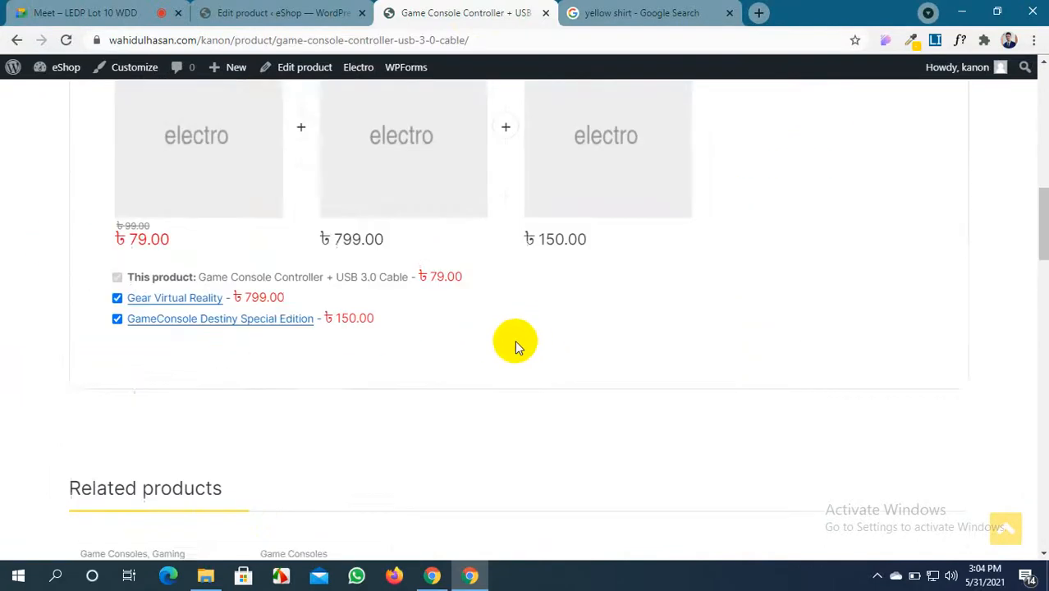
scroll(514, 340, down, 2)
scroll(514, 340, up, 12)
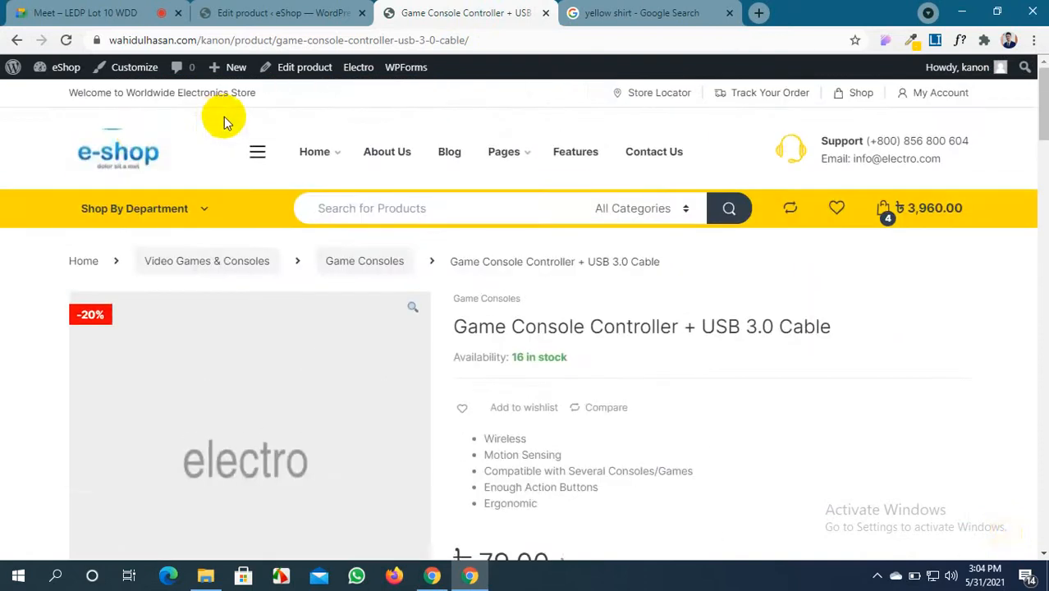
click(138, 146)
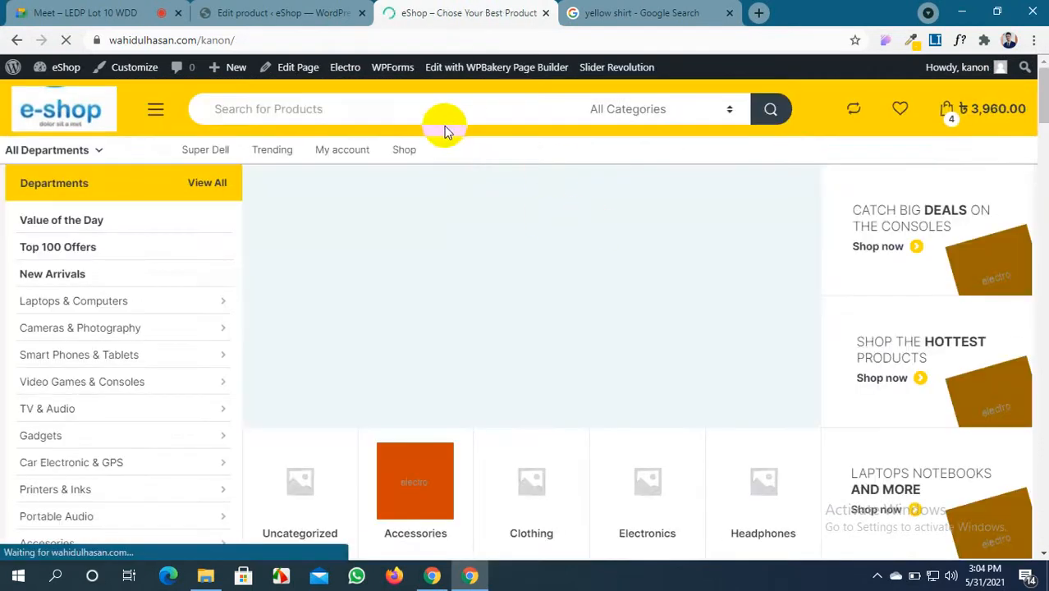
Browse the Shop listing of all products, then return to the SHIRT's Edit product screen
click(402, 150)
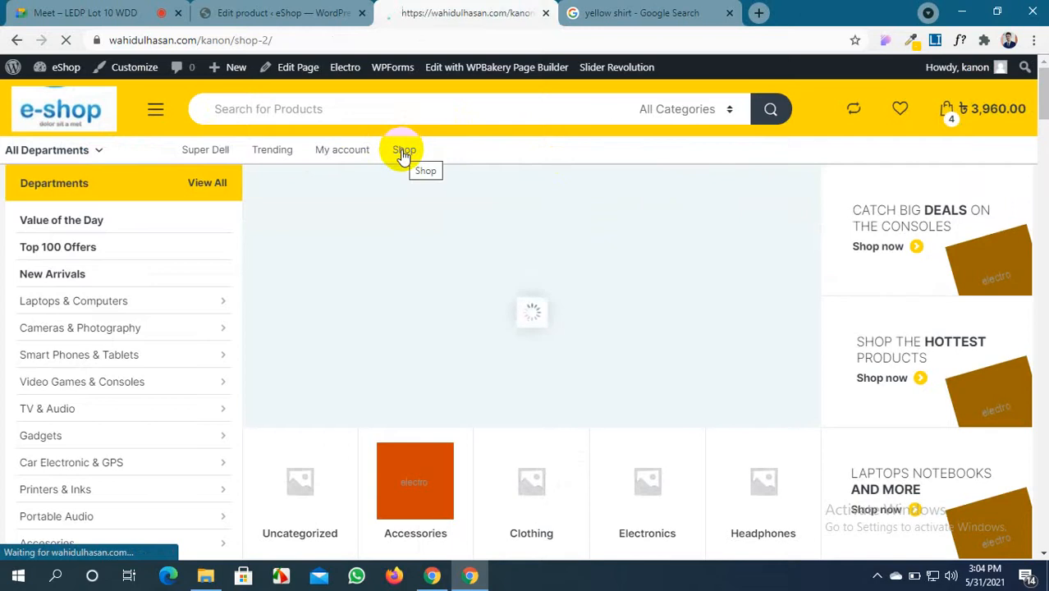
scroll(636, 349, down, 9)
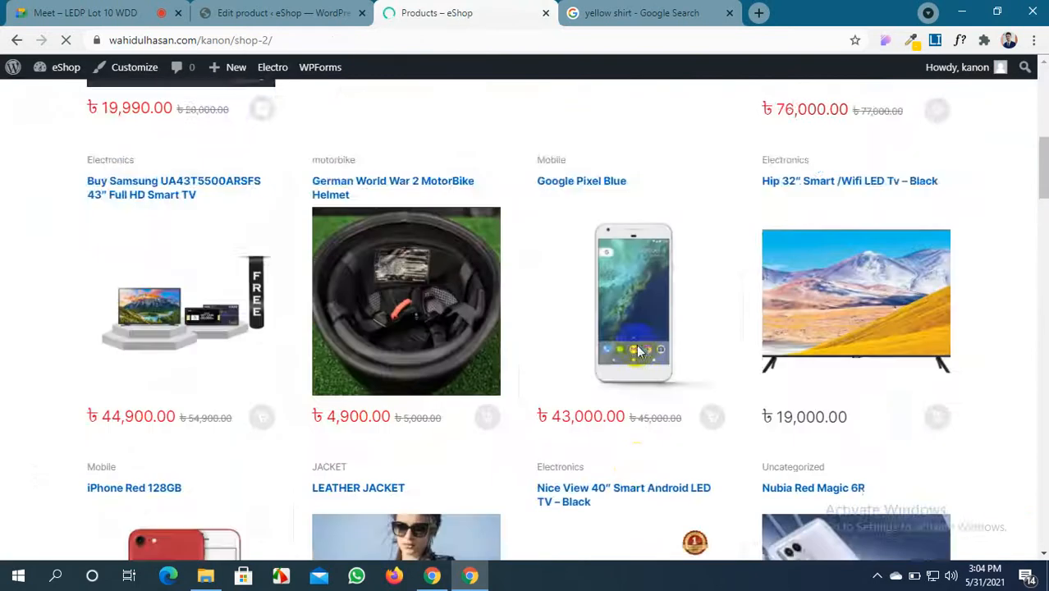
scroll(639, 351, down, 4)
scroll(638, 352, up, 6)
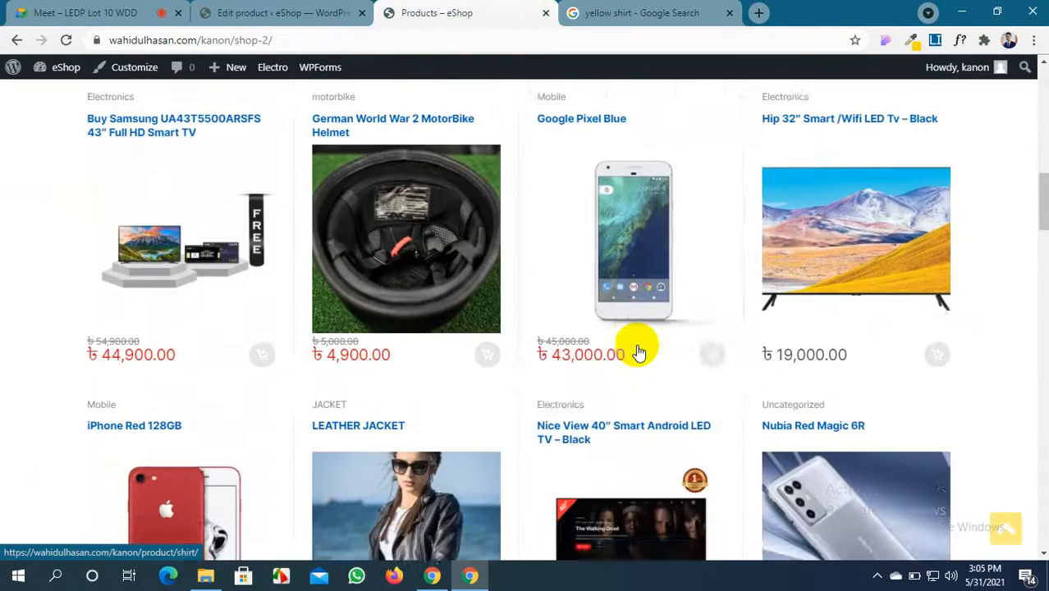
scroll(639, 351, down, 3)
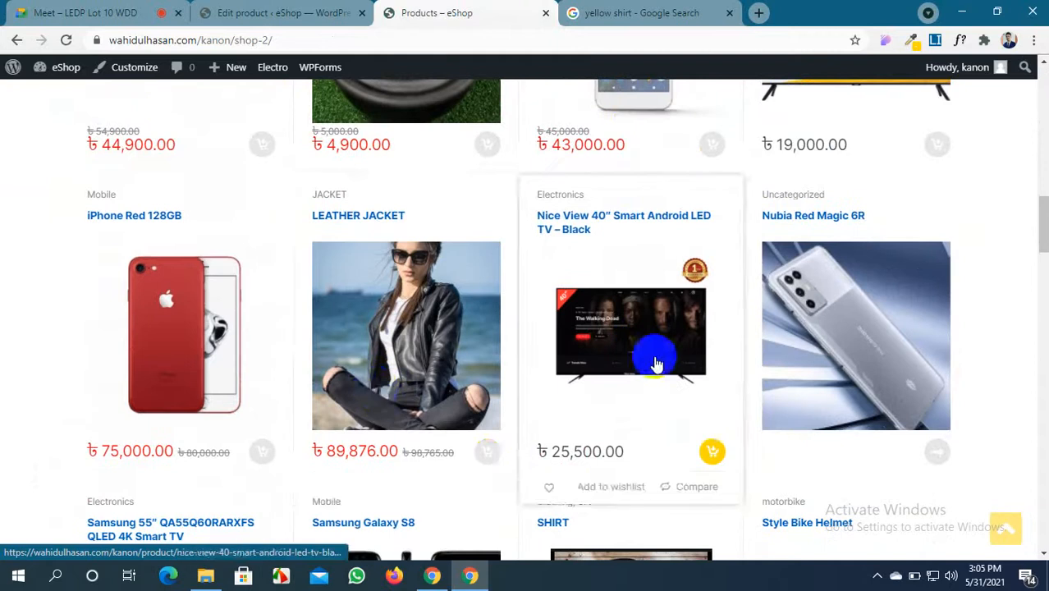
scroll(652, 353, down, 5)
scroll(648, 344, up, 2)
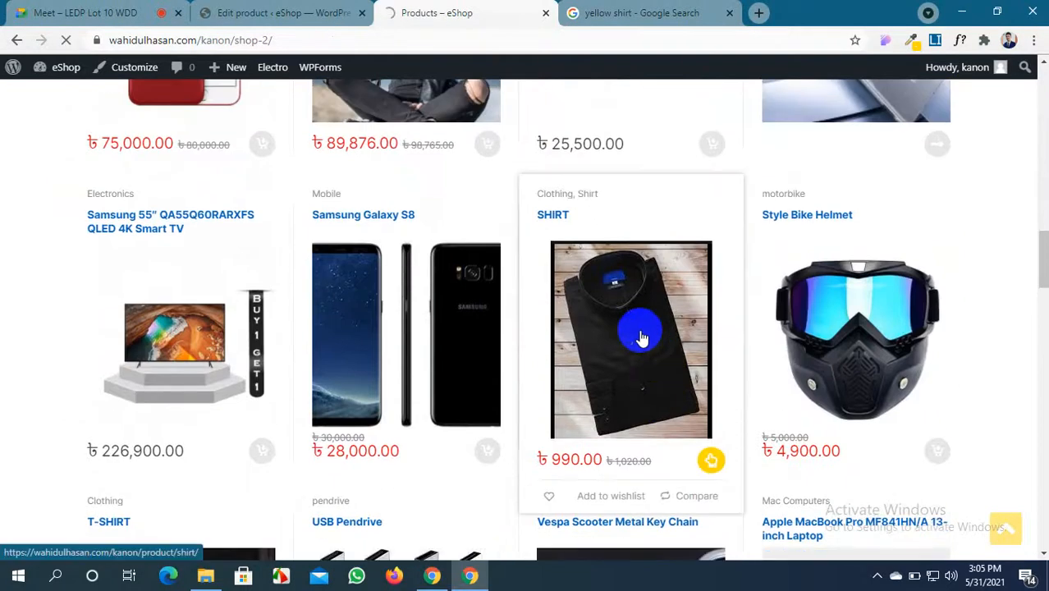
scroll(641, 336, down, 6)
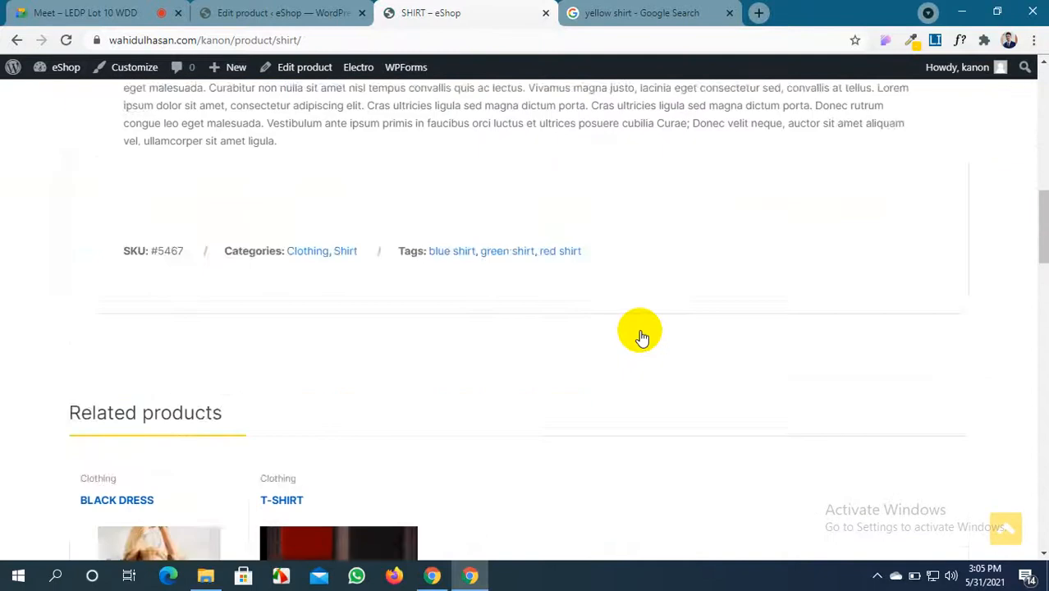
scroll(642, 336, down, 3)
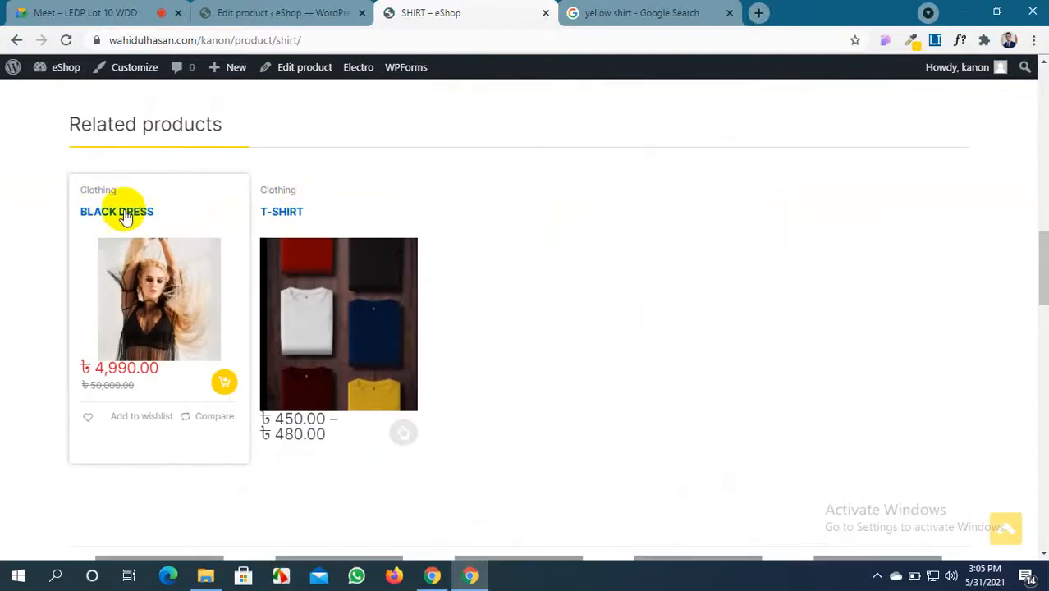
scroll(209, 227, up, 15)
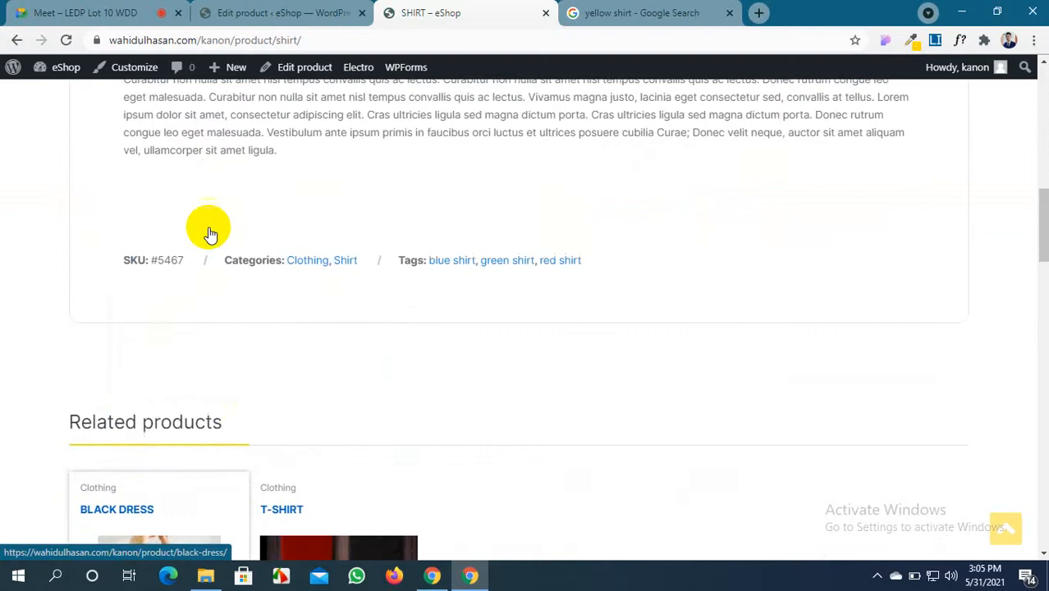
scroll(210, 234, down, 20)
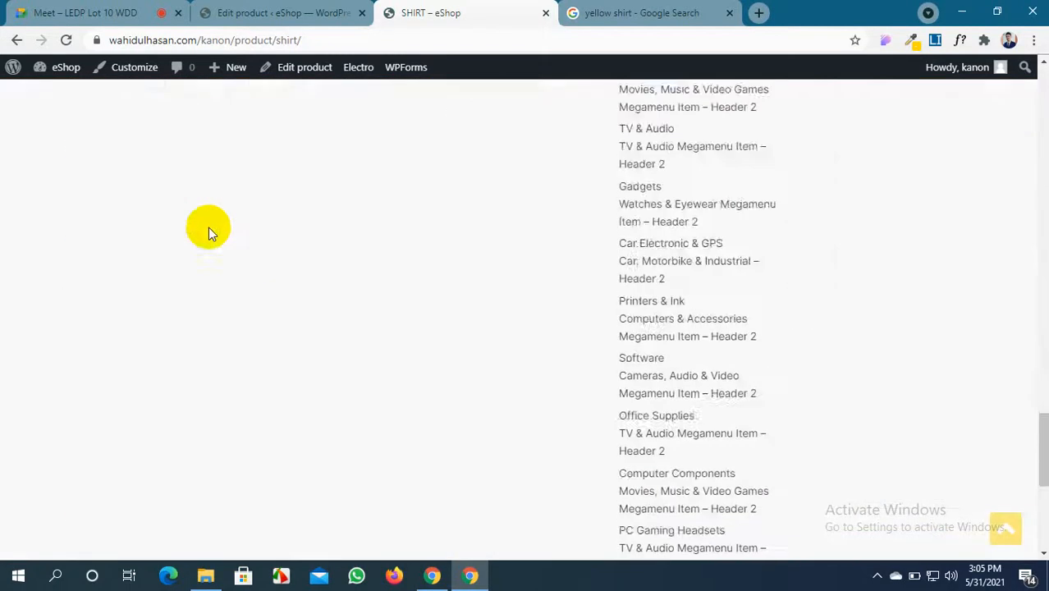
scroll(208, 228, up, 10)
click(312, 12)
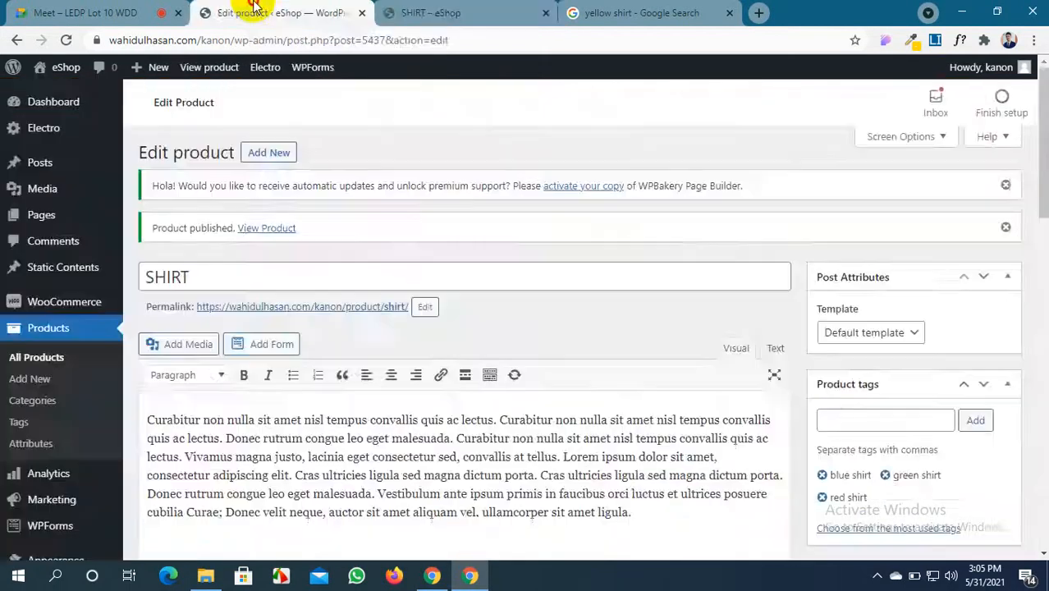
Show the Linked Products panel with Upsells and Cross-sells in the SHIRT's Product data
click(426, 12)
scroll(637, 276, up, 3)
scroll(637, 275, up, 15)
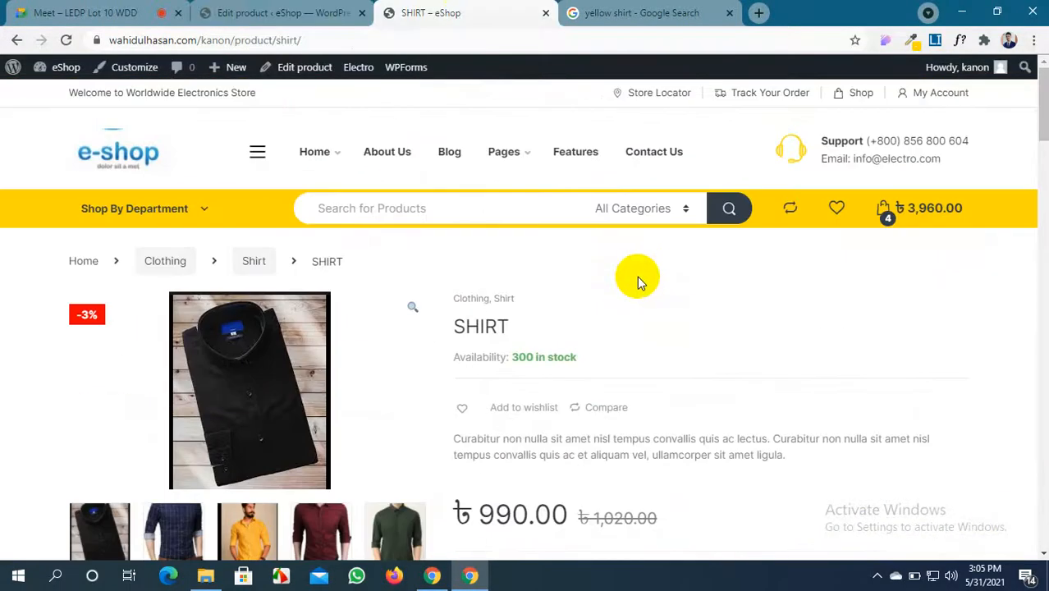
click(279, 13)
scroll(338, 221, down, 10)
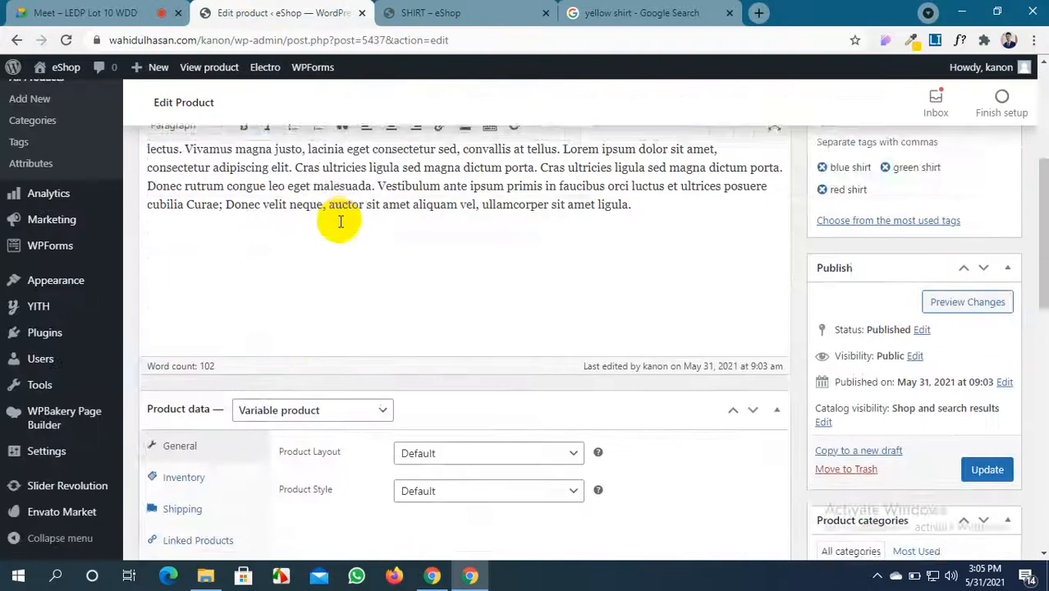
scroll(338, 221, up, 2)
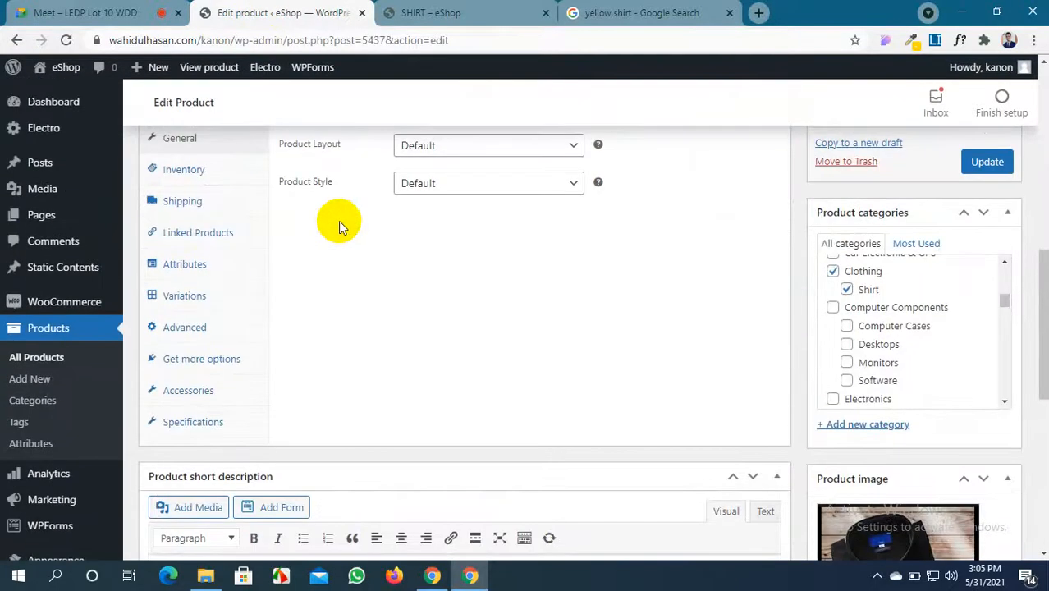
click(202, 233)
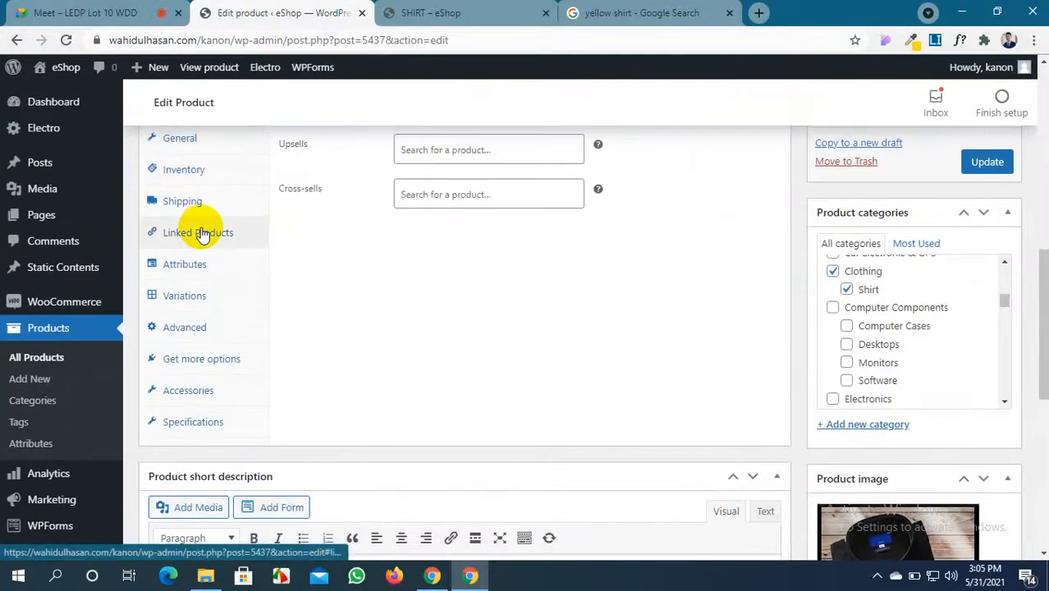
scroll(667, 381, up, 2)
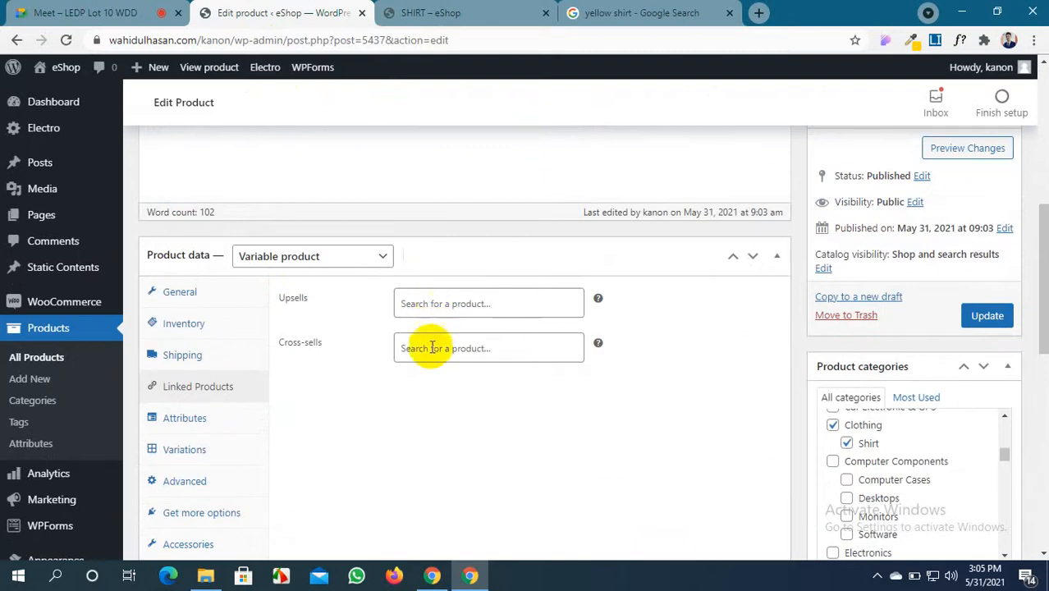
Find the Ultra Wireless S50 headphones through the storefront Clothing category and copy its full title
click(498, 15)
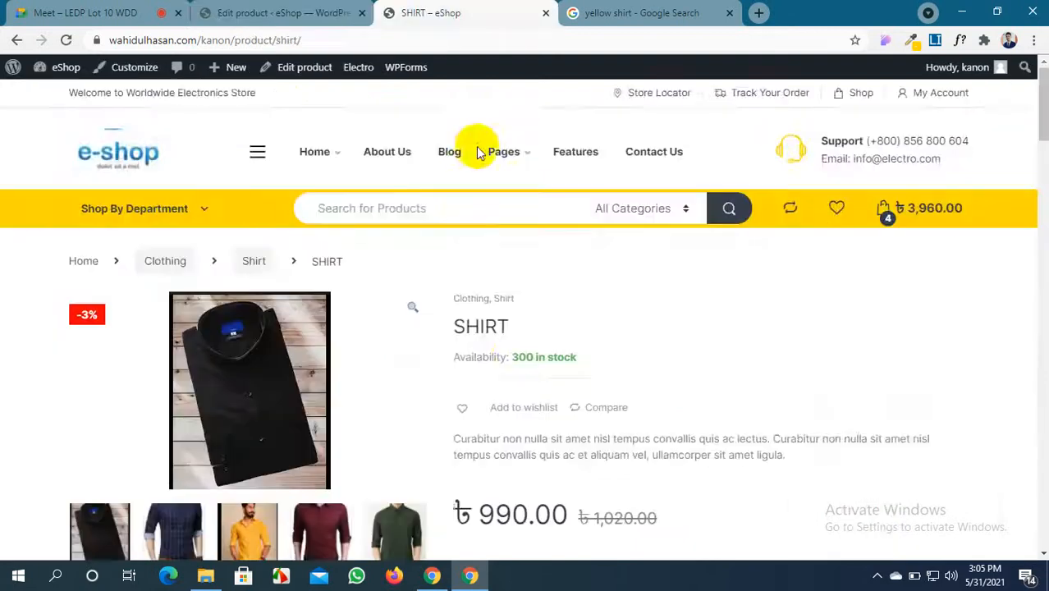
scroll(471, 216, down, 3)
scroll(471, 216, up, 3)
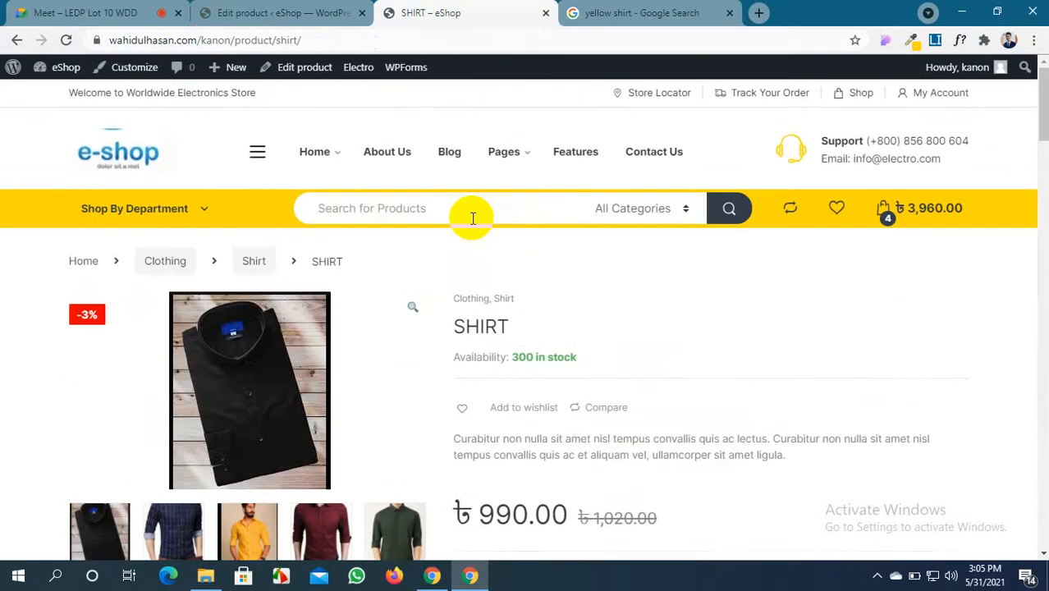
scroll(469, 261, down, 1)
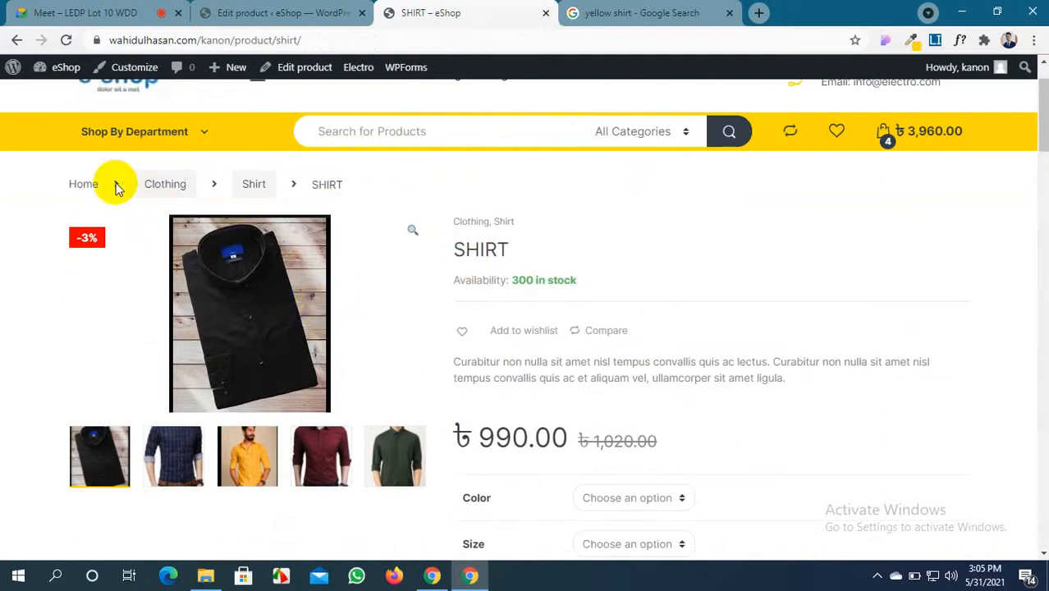
click(188, 184)
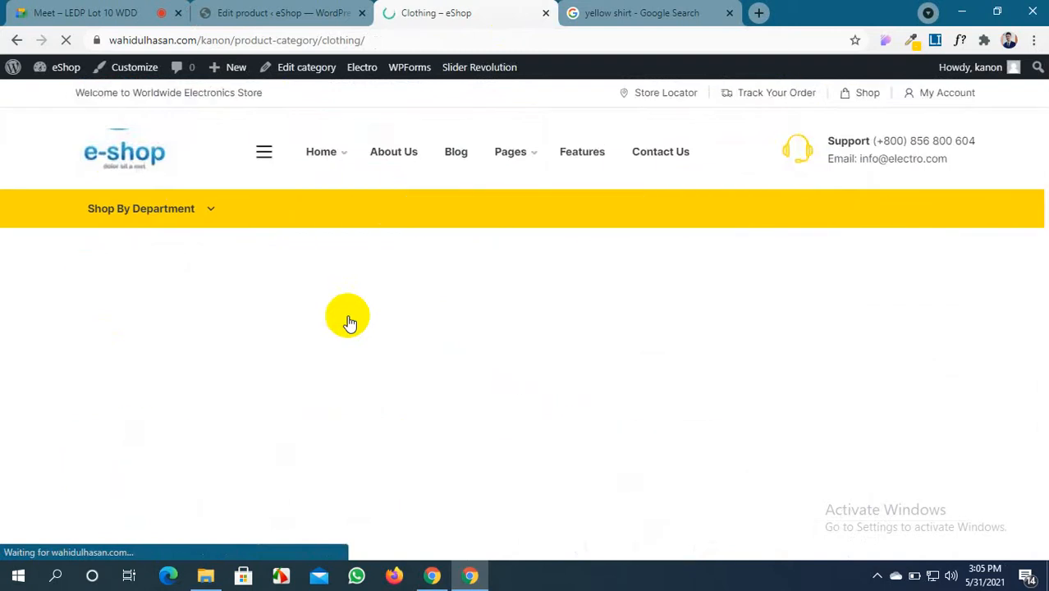
scroll(349, 322, down, 4)
scroll(348, 324, up, 4)
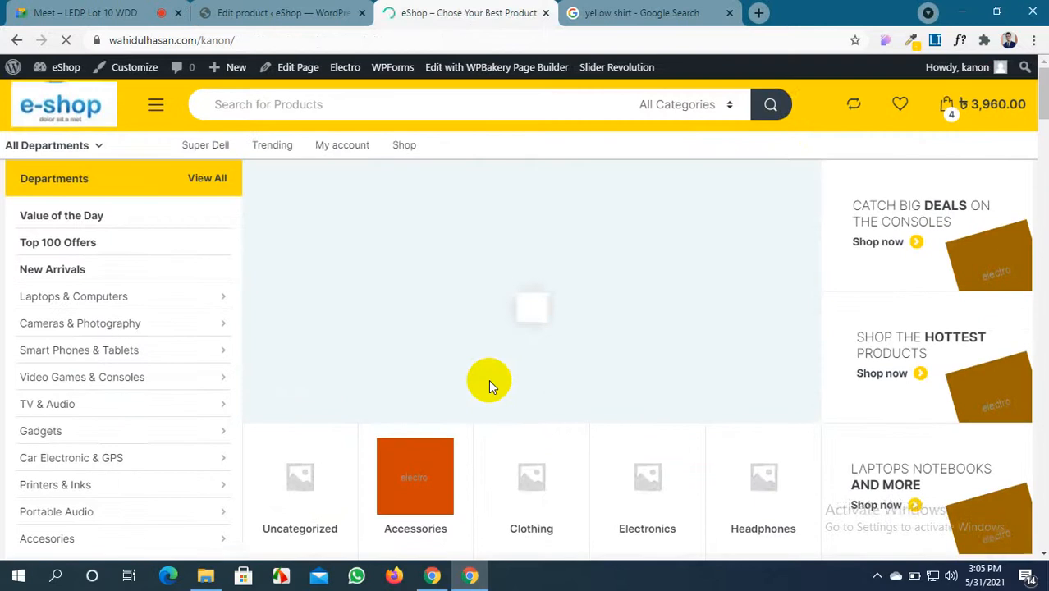
scroll(489, 379, down, 5)
scroll(488, 379, down, 1)
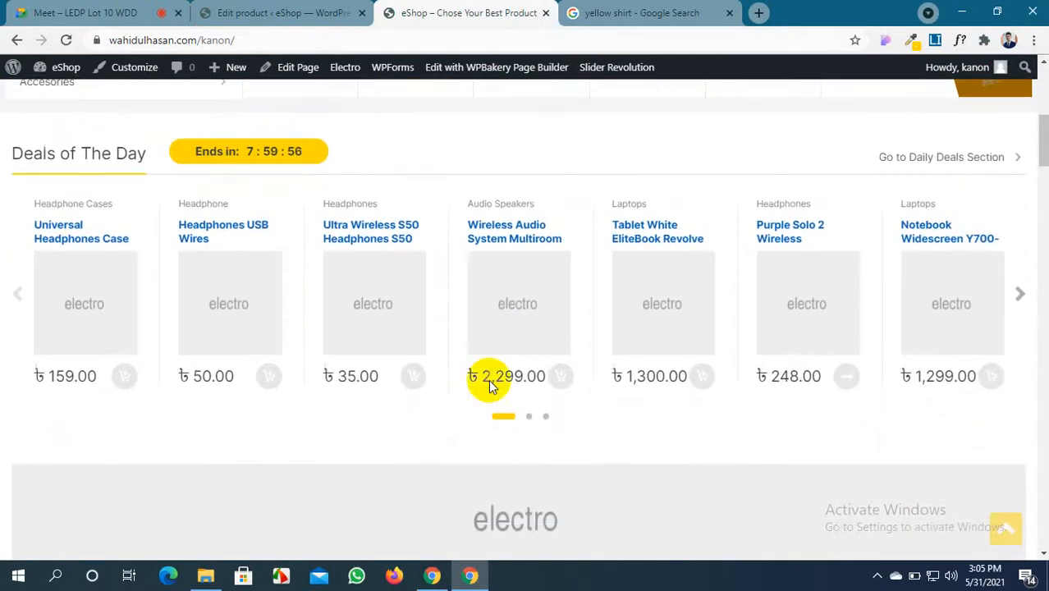
click(418, 242)
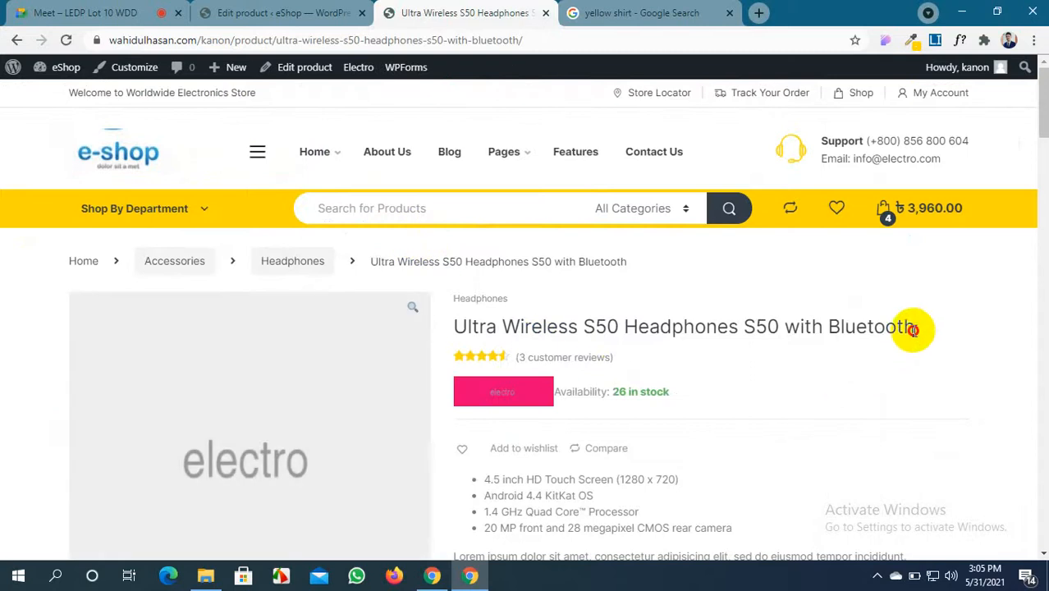
drag(913, 329, 459, 329)
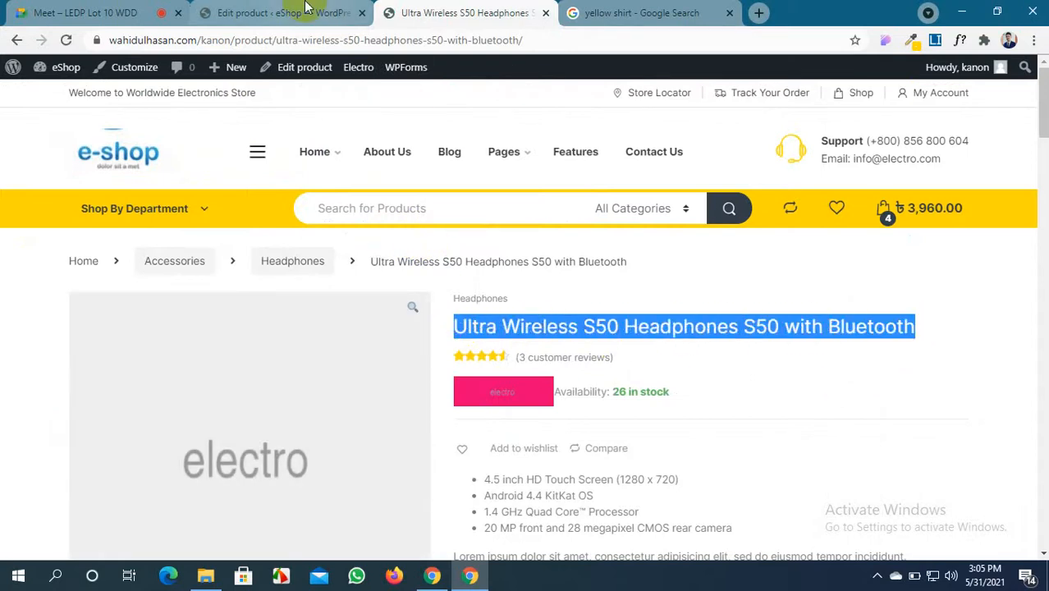
Add Ultra Wireless S50 Headphones S50 with Bluetooth to the SHIRT's Upsells, then browse the Accessories category
click(275, 12)
click(426, 310)
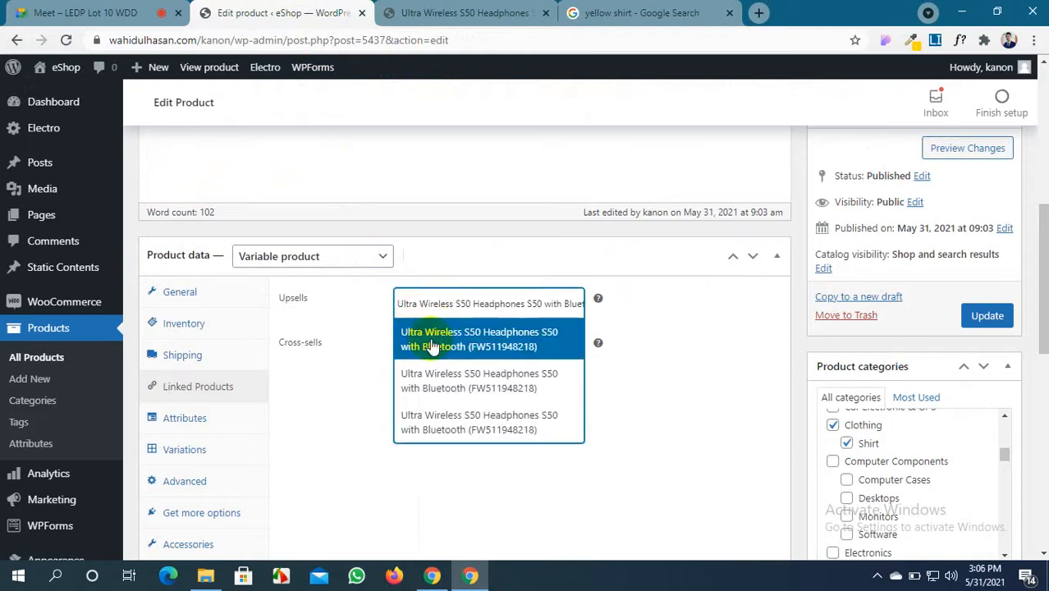
click(431, 343)
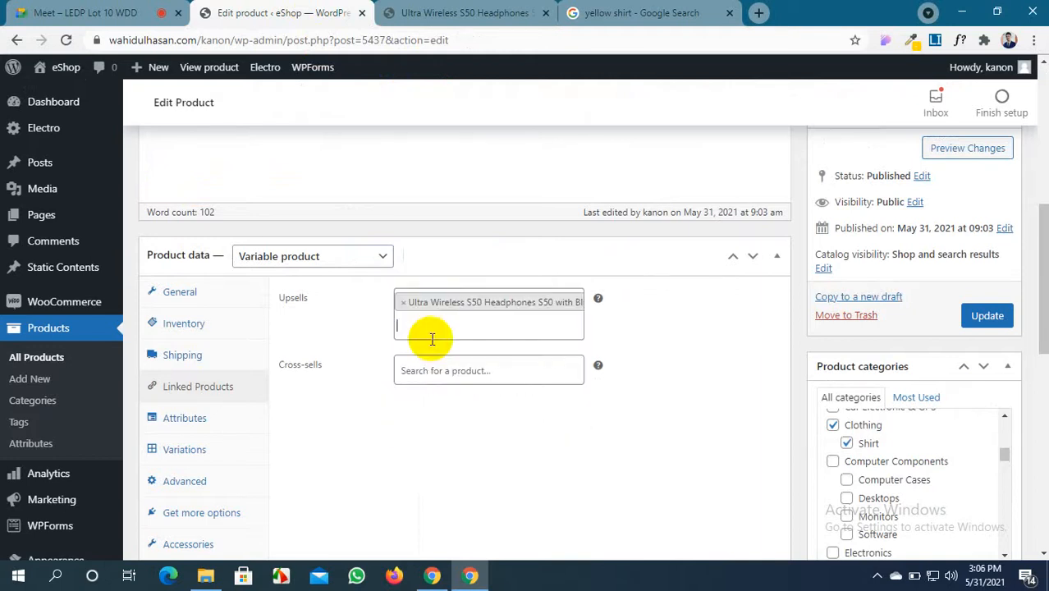
click(486, 10)
click(167, 267)
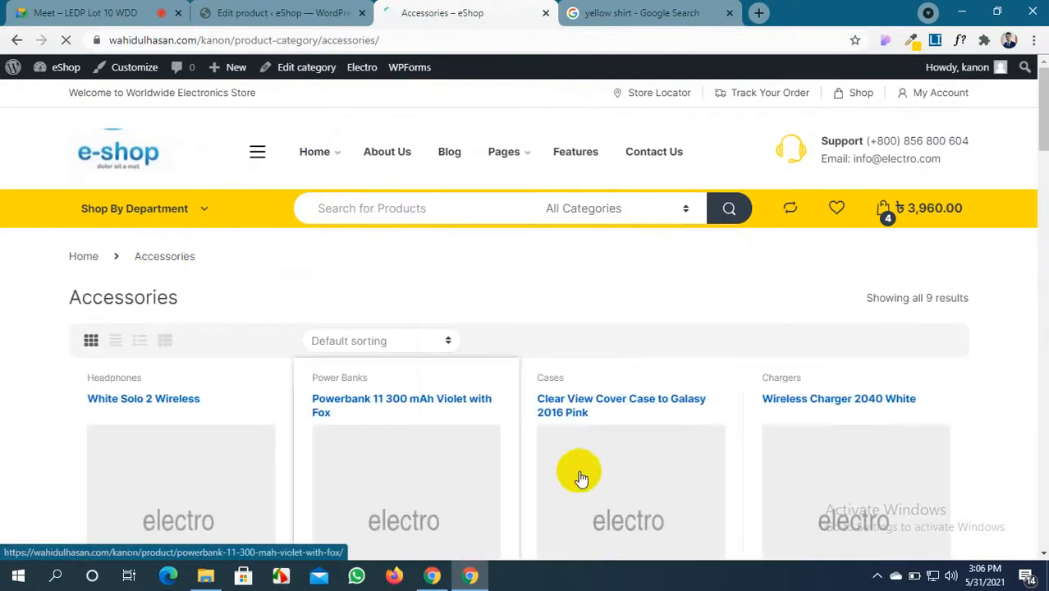
Copy the Powerbank 11 300 mAh Violet with Fox title and add it to the SHIRT's Upsells
click(457, 455)
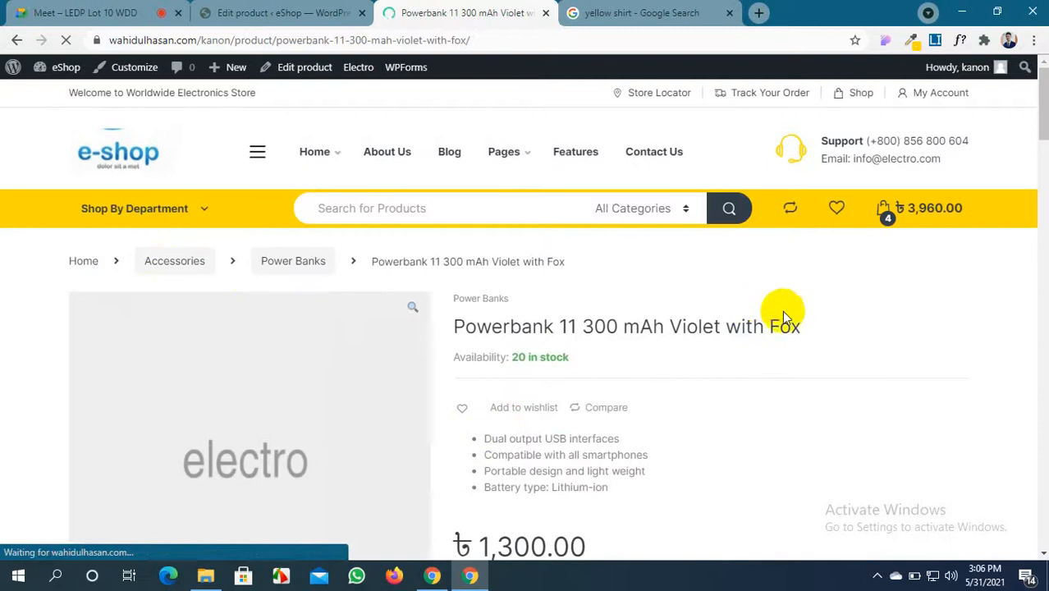
drag(799, 322, 454, 326)
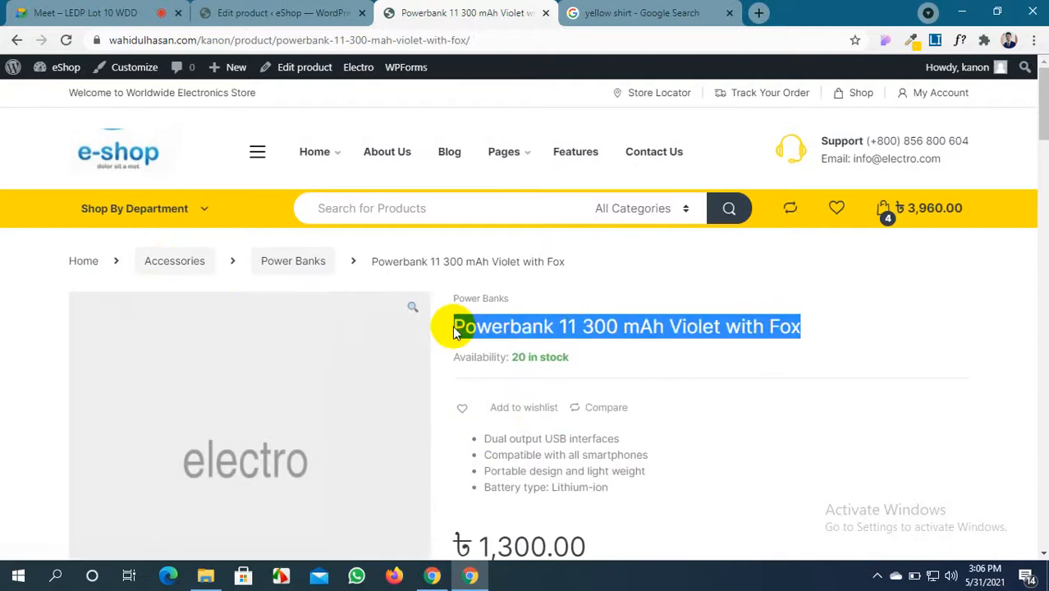
click(304, 11)
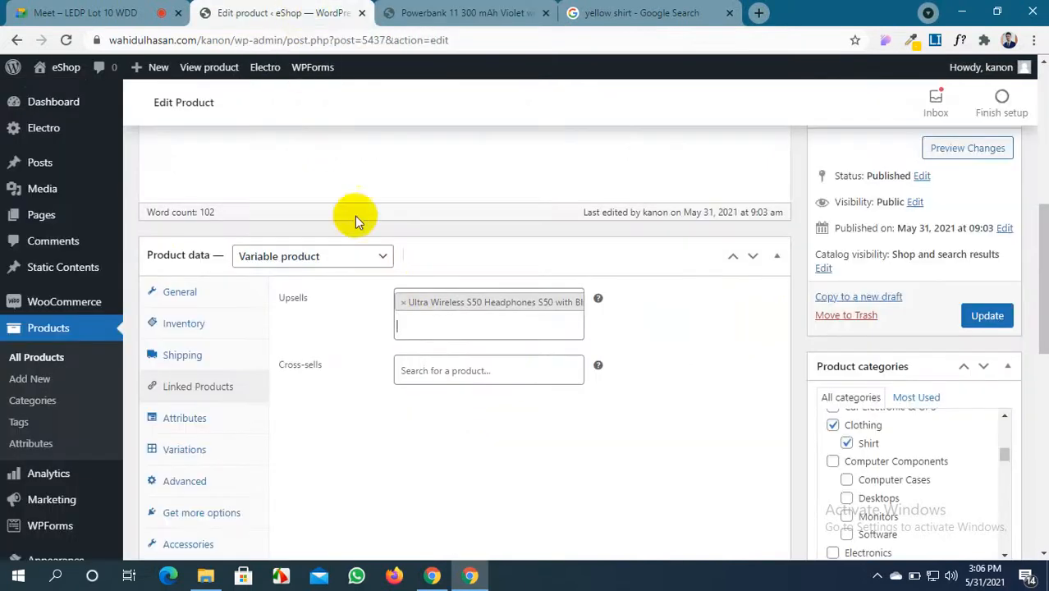
click(419, 326)
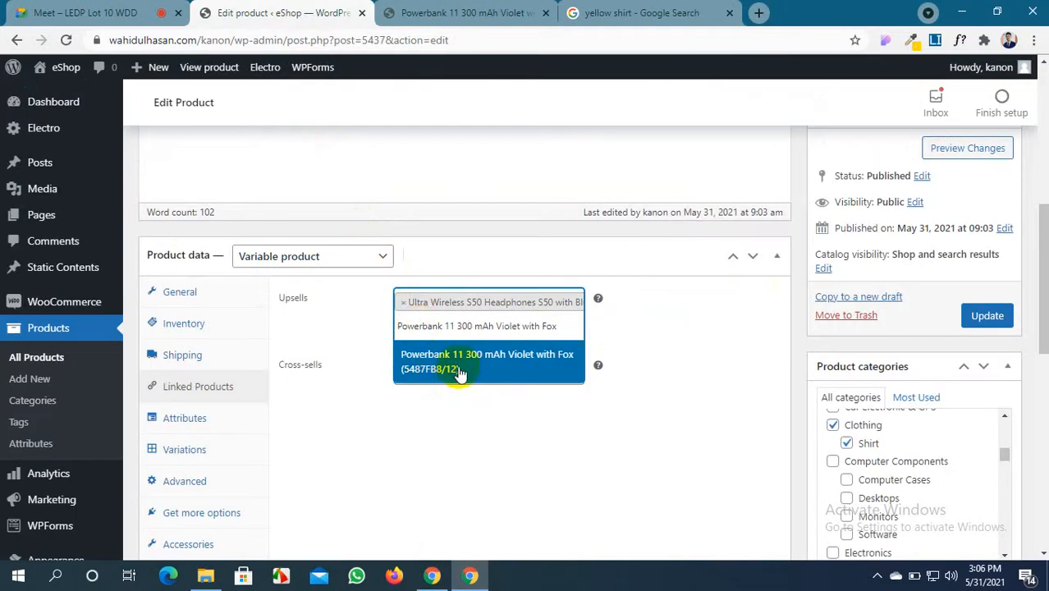
click(460, 373)
Go to the storefront home page, then the Shop listing, and open the BLUE SWEATER product
click(470, 12)
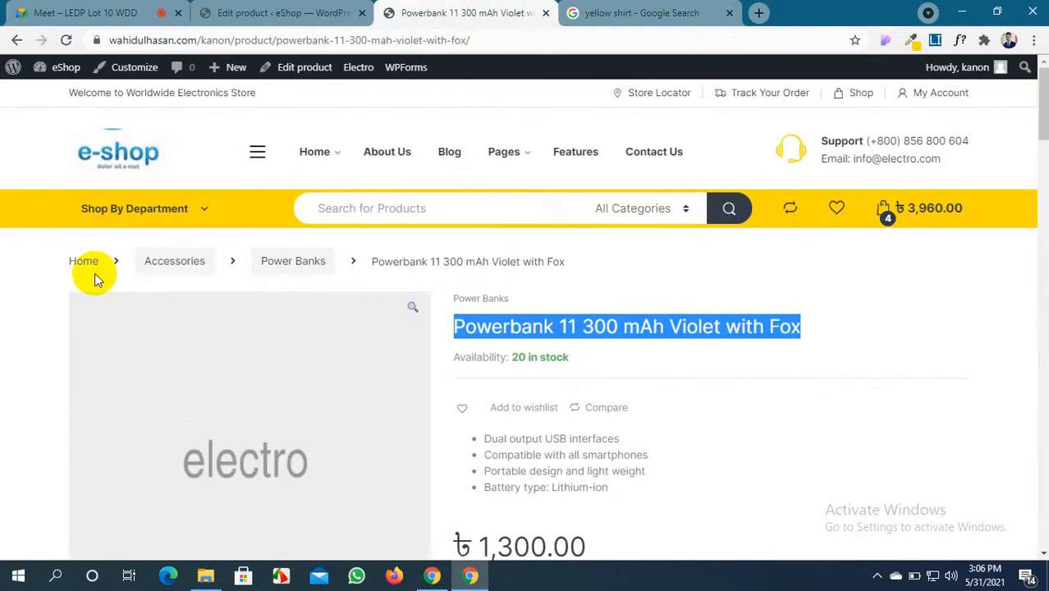
click(87, 263)
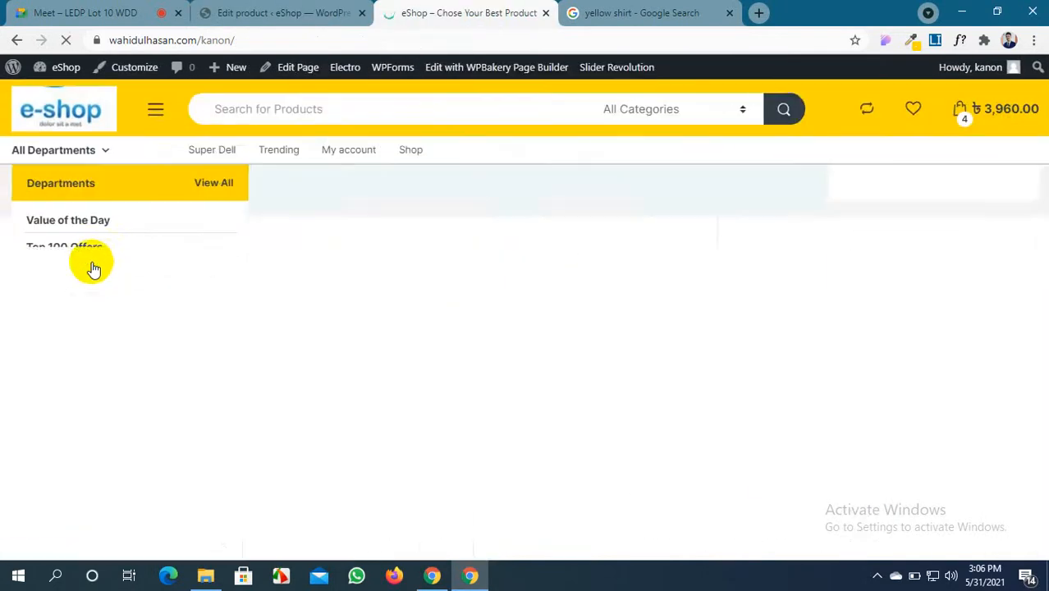
scroll(597, 399, down, 7)
scroll(597, 399, up, 6)
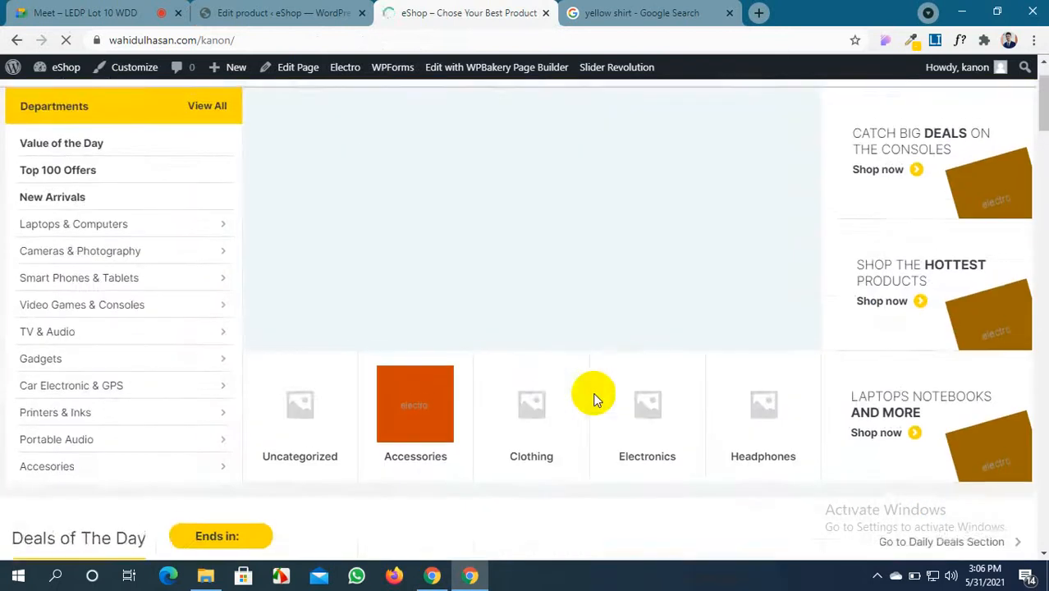
scroll(573, 340, up, 1)
scroll(387, 155, down, 3)
scroll(398, 228, up, 3)
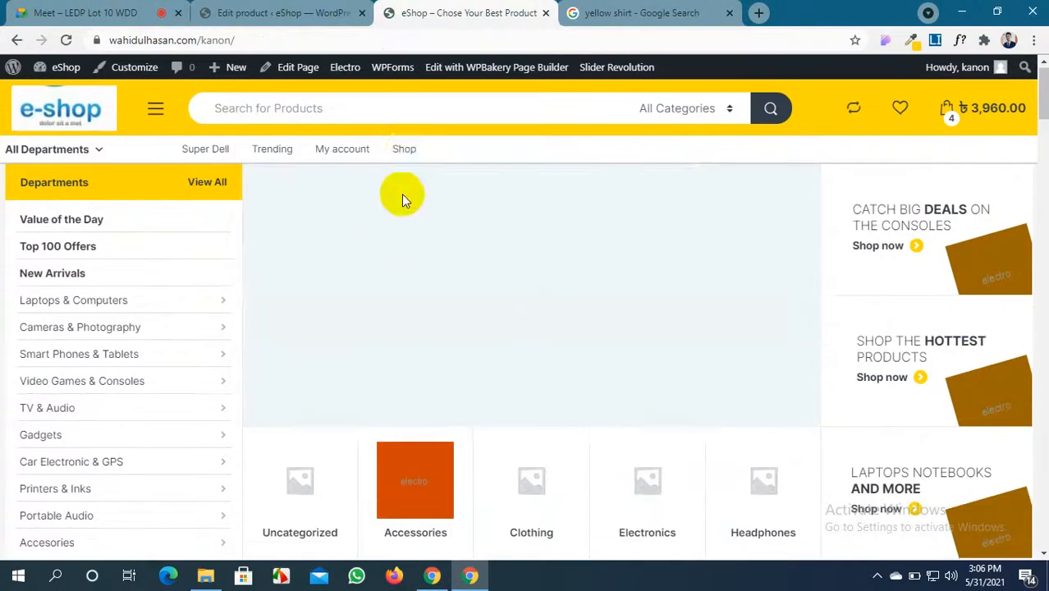
click(404, 149)
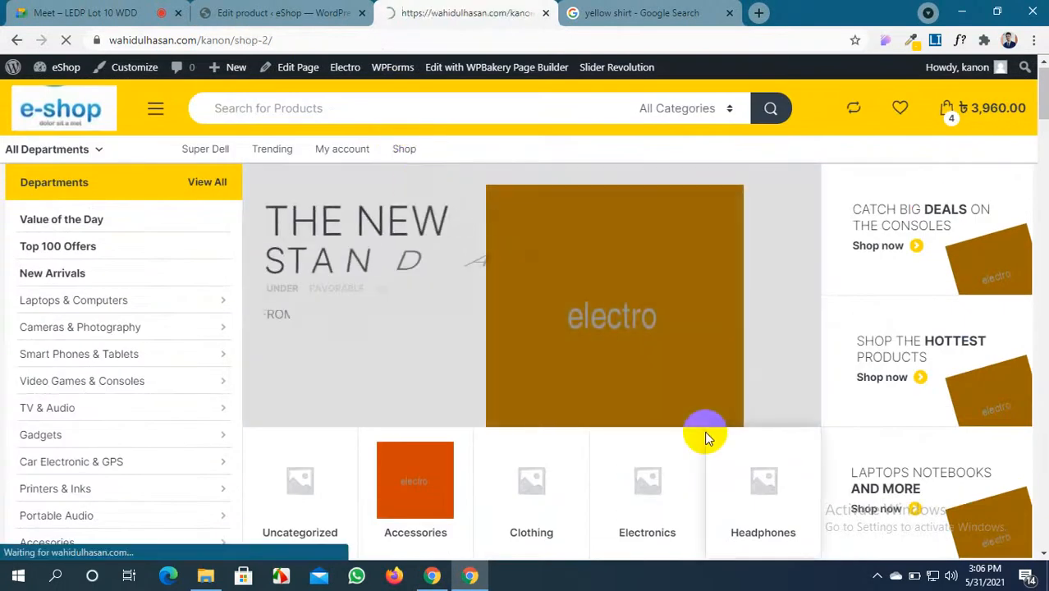
scroll(704, 431, down, 4)
scroll(704, 430, up, 2)
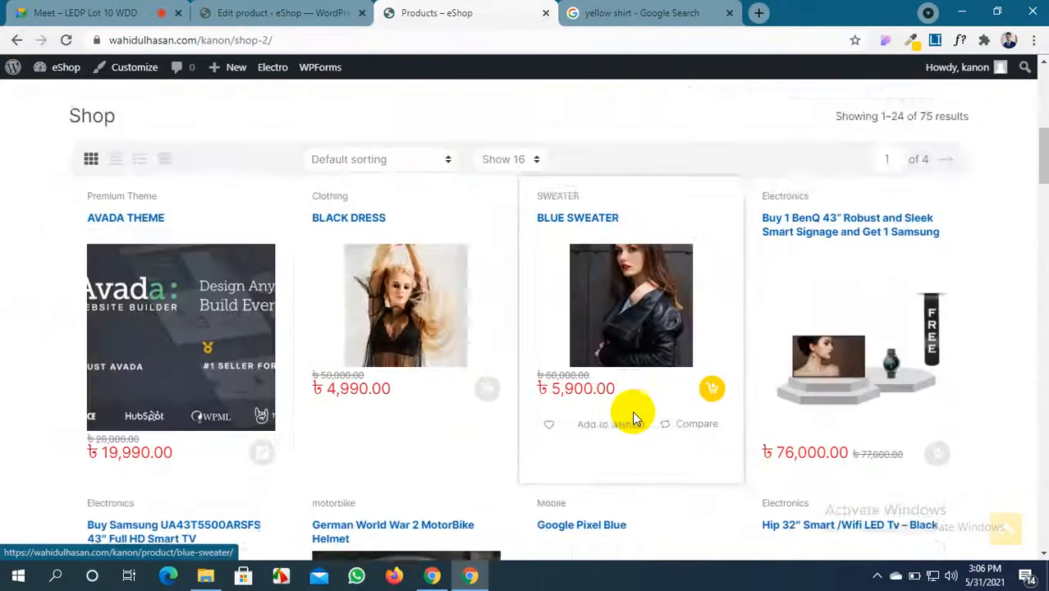
scroll(632, 416, down, 1)
click(634, 281)
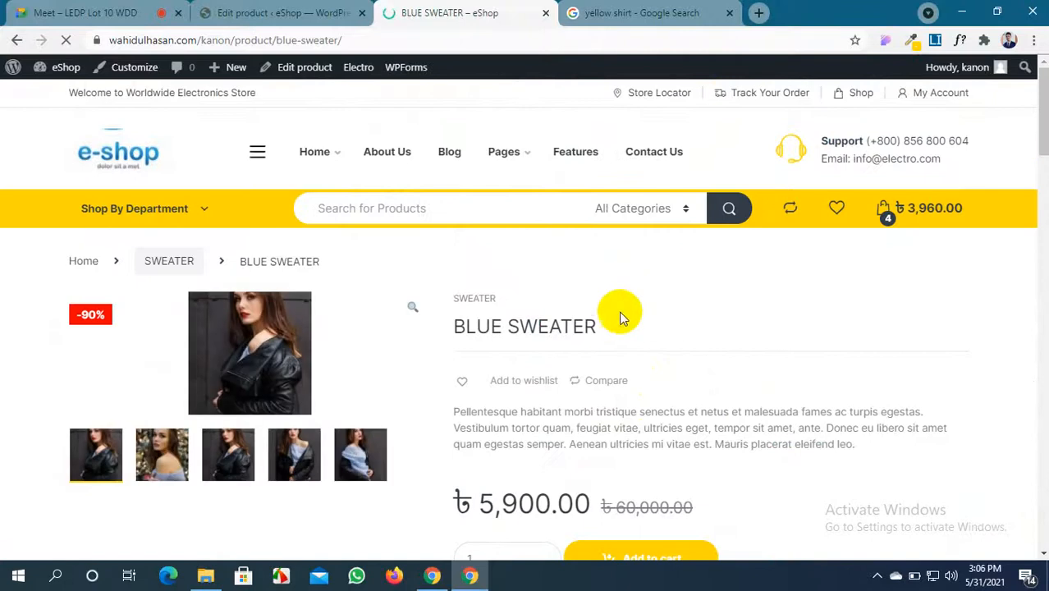
Add BLUE SWEATER (#5361) as the SHIRT's third upsell and update the product
drag(600, 330, 448, 324)
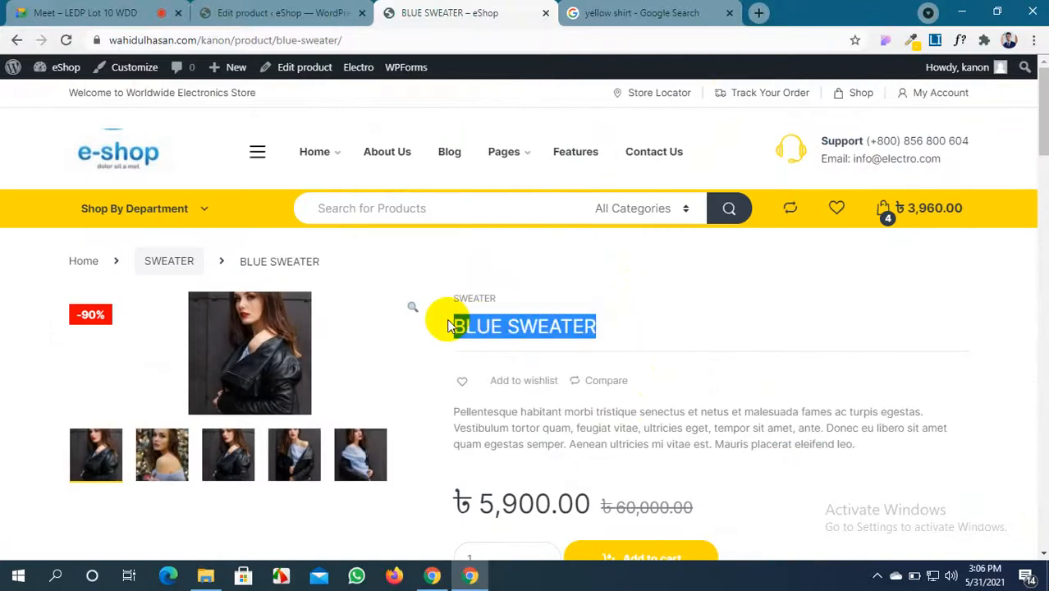
click(275, 13)
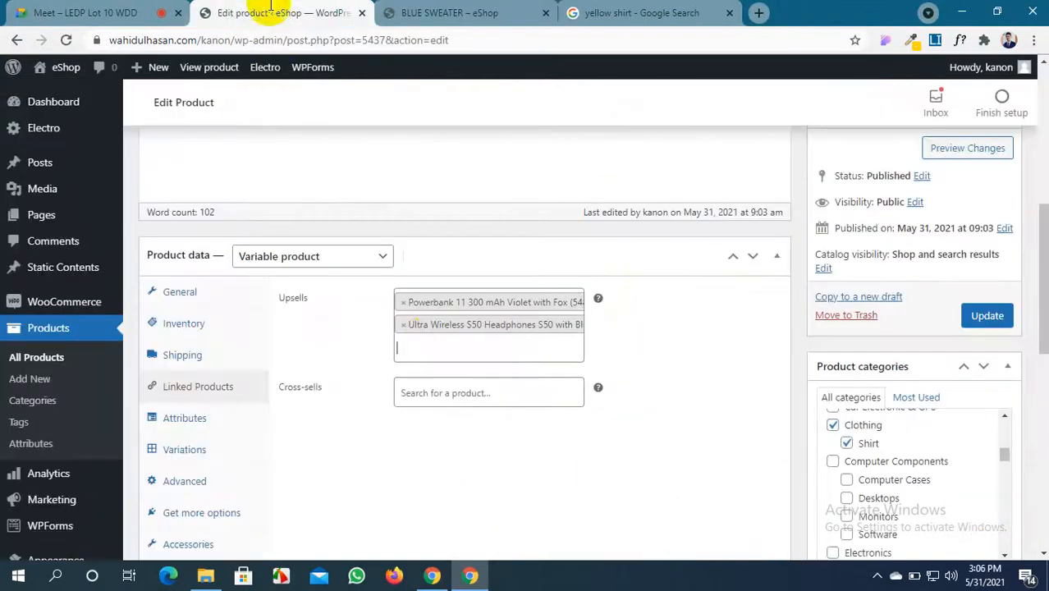
click(427, 345)
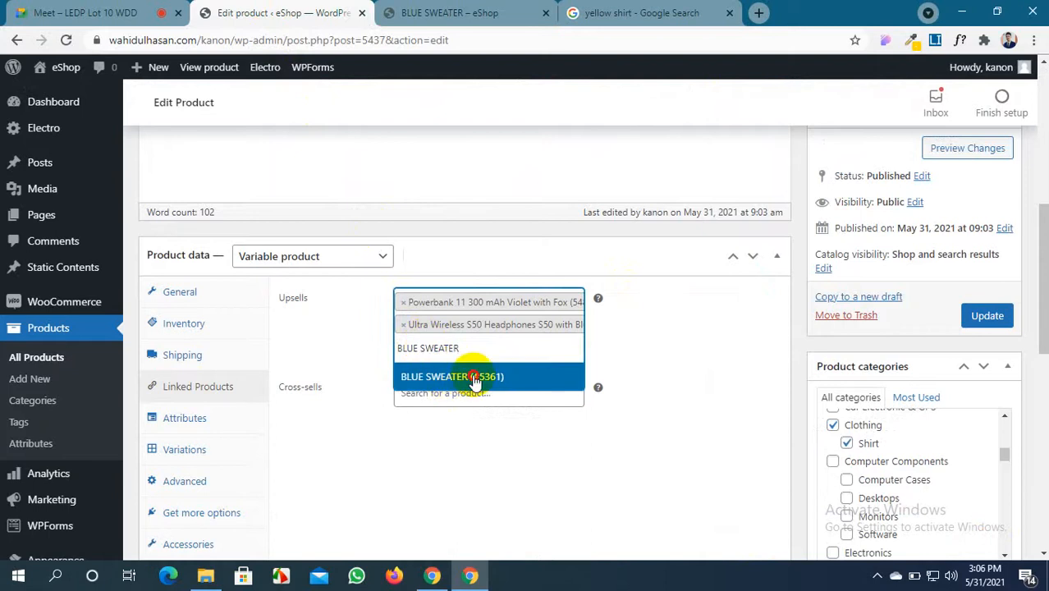
click(474, 378)
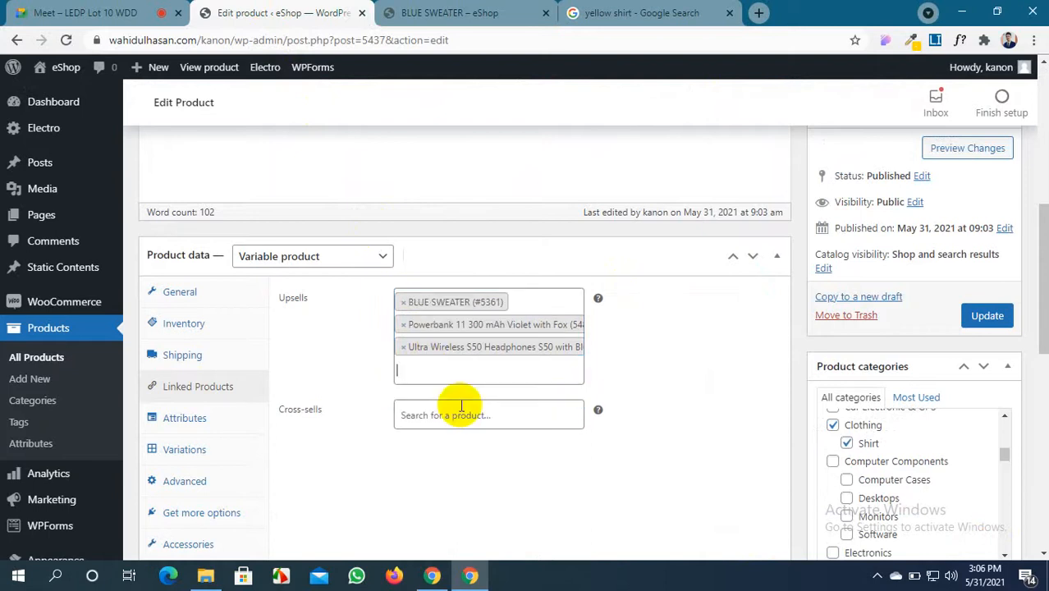
click(984, 316)
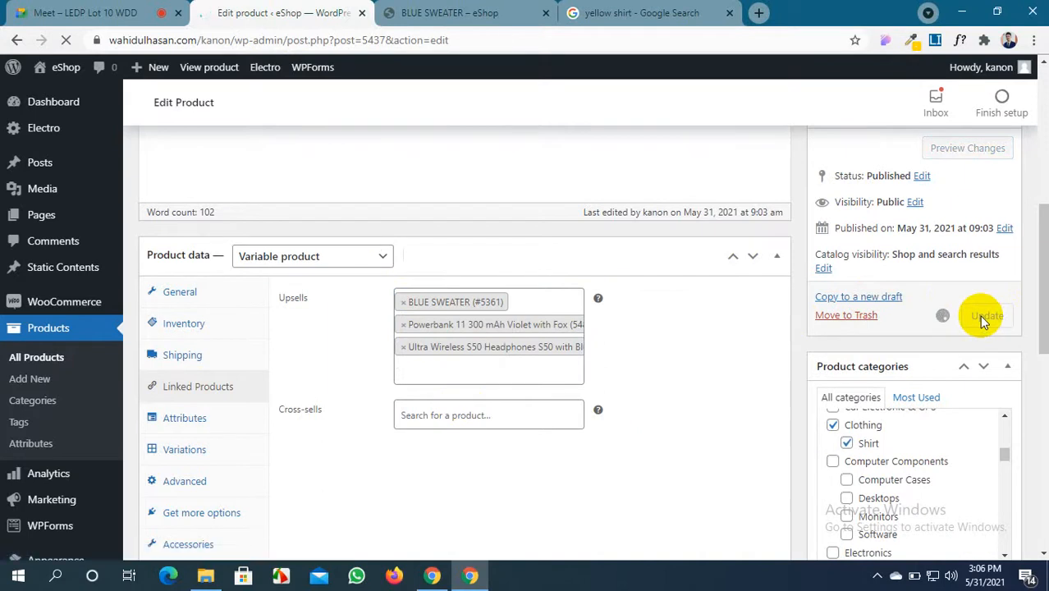
click(427, 9)
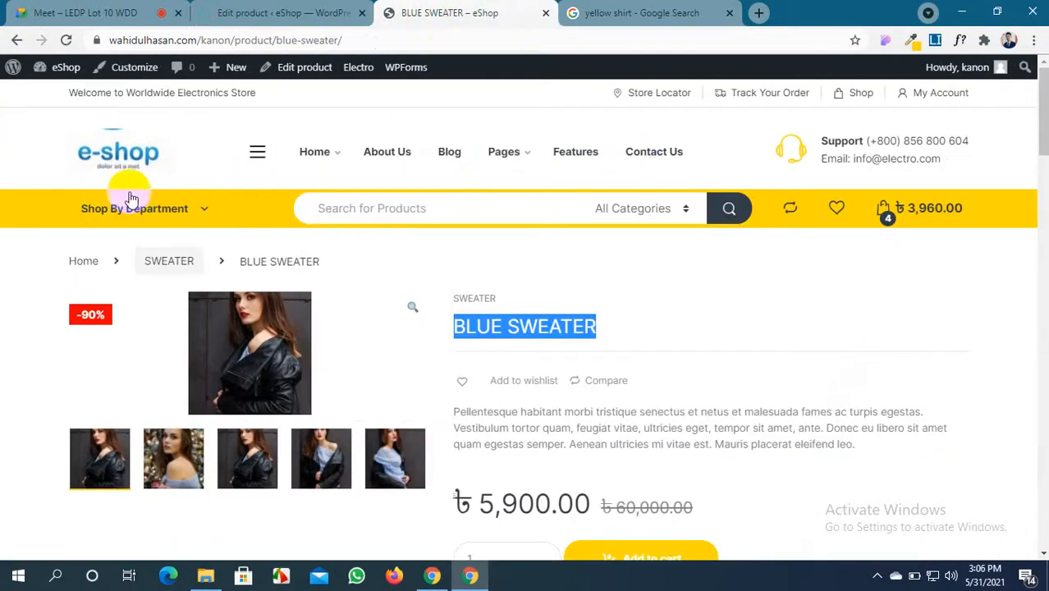
Go back to the shop listing, reload it, and open the SHIRT product page
click(16, 40)
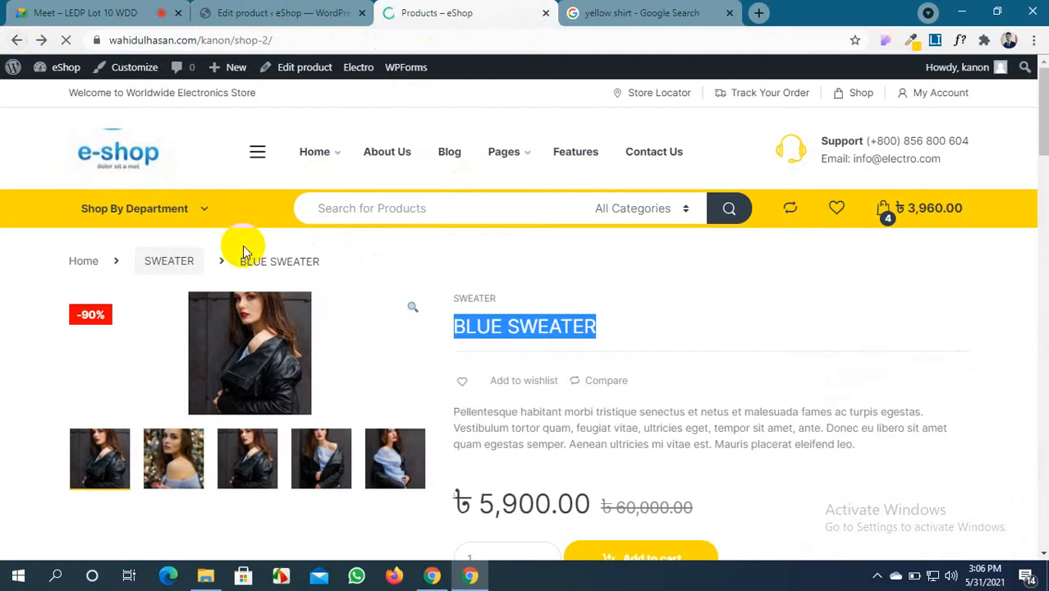
scroll(243, 248, up, 4)
scroll(243, 248, down, 4)
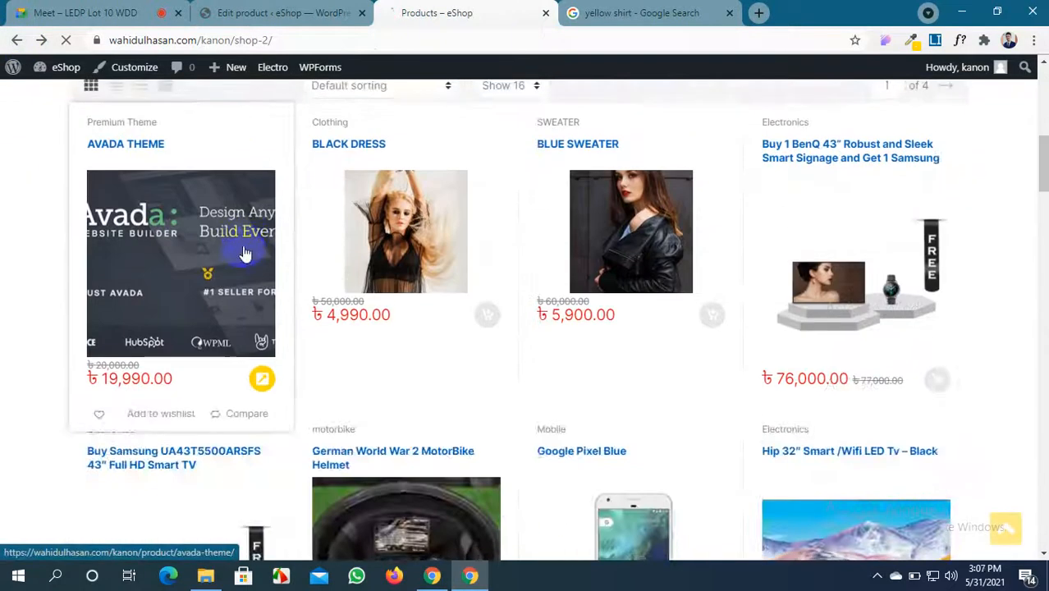
click(68, 41)
scroll(525, 348, down, 5)
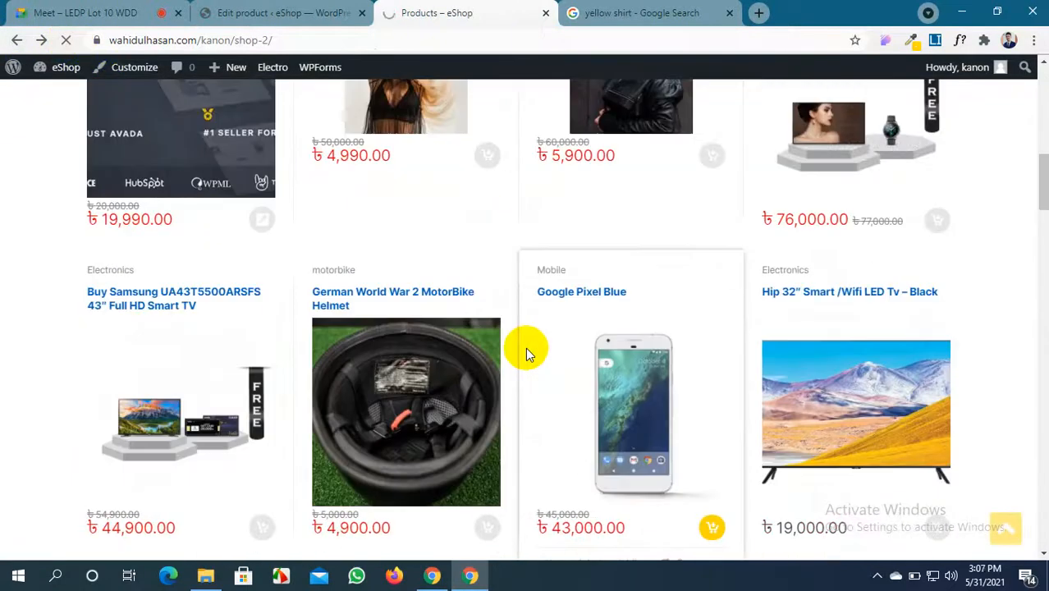
scroll(525, 347, down, 15)
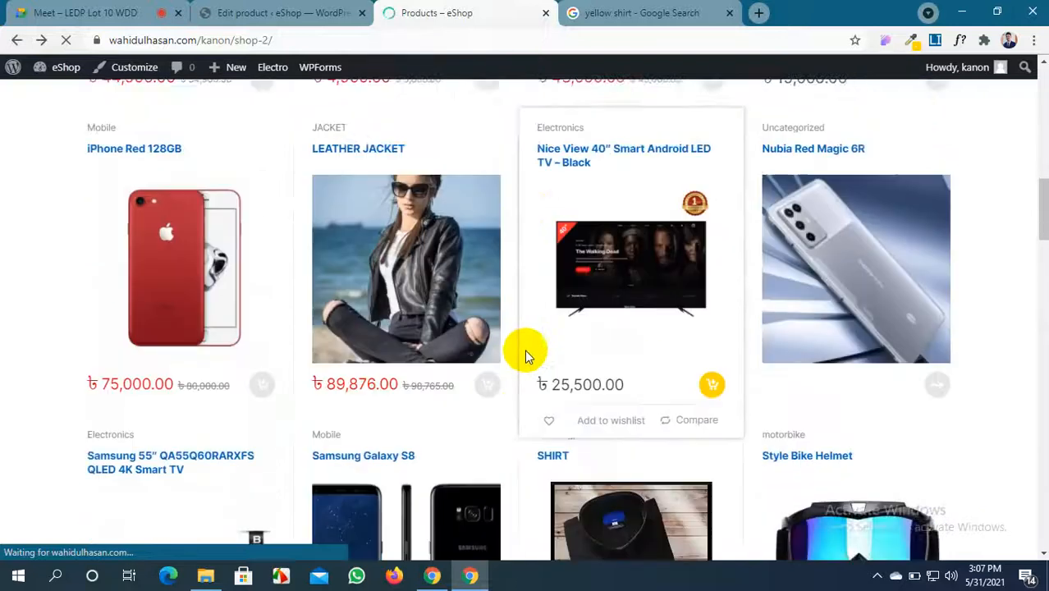
scroll(524, 350, down, 2)
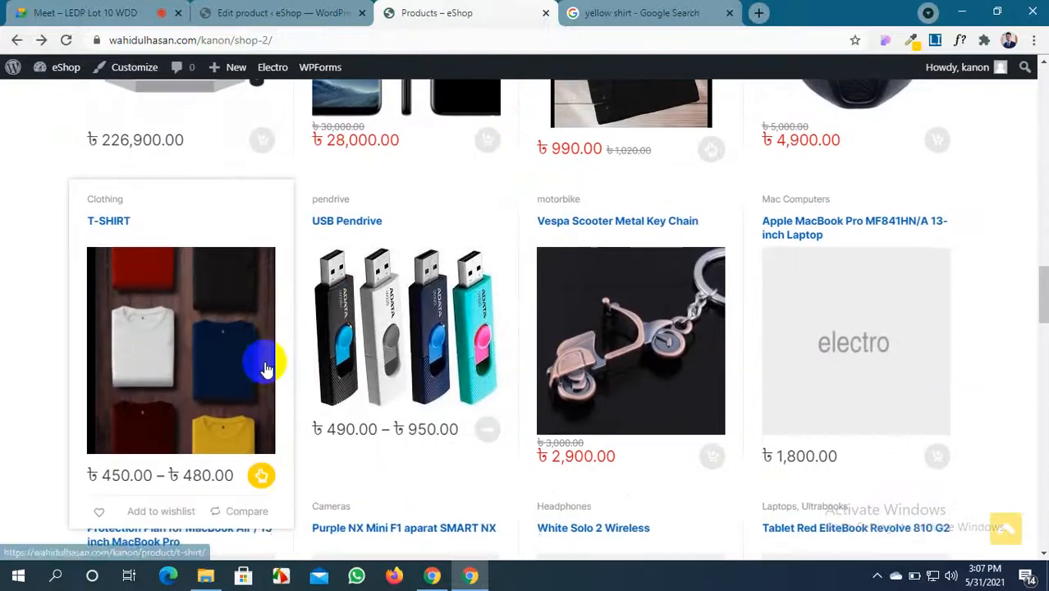
scroll(620, 351, down, 2)
scroll(629, 357, up, 4)
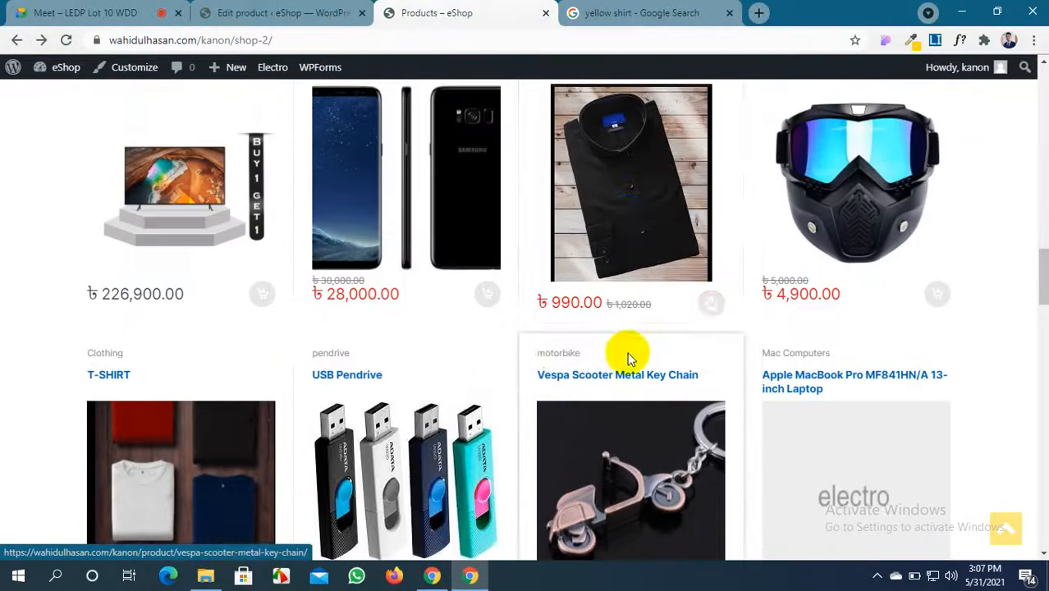
click(629, 223)
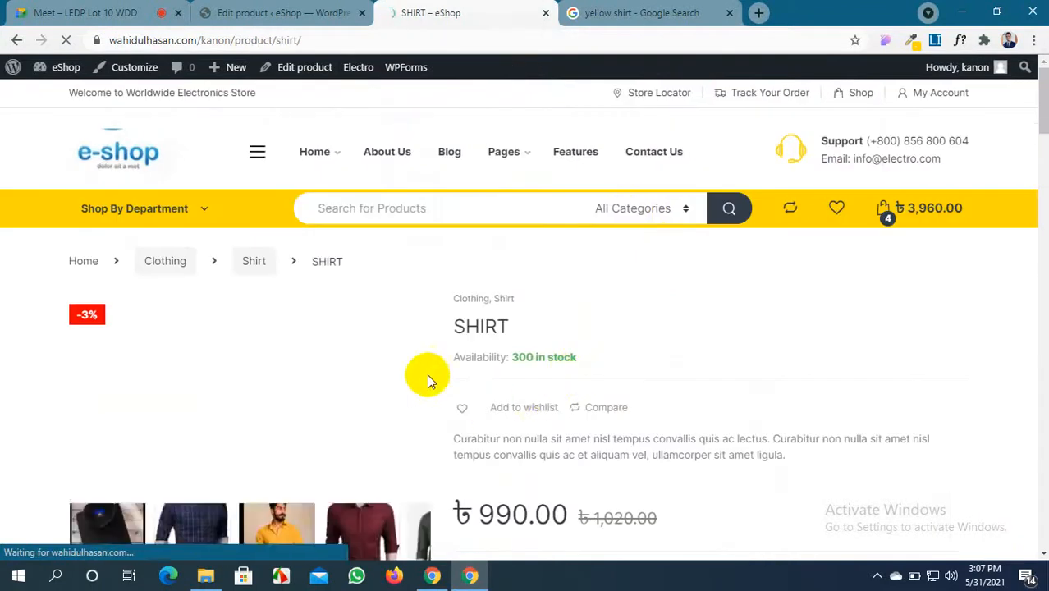
Confirm BLUE SWEATER, the headphones and the powerbank appear under "You may also like..."
scroll(351, 357, down, 1)
scroll(351, 358, down, 15)
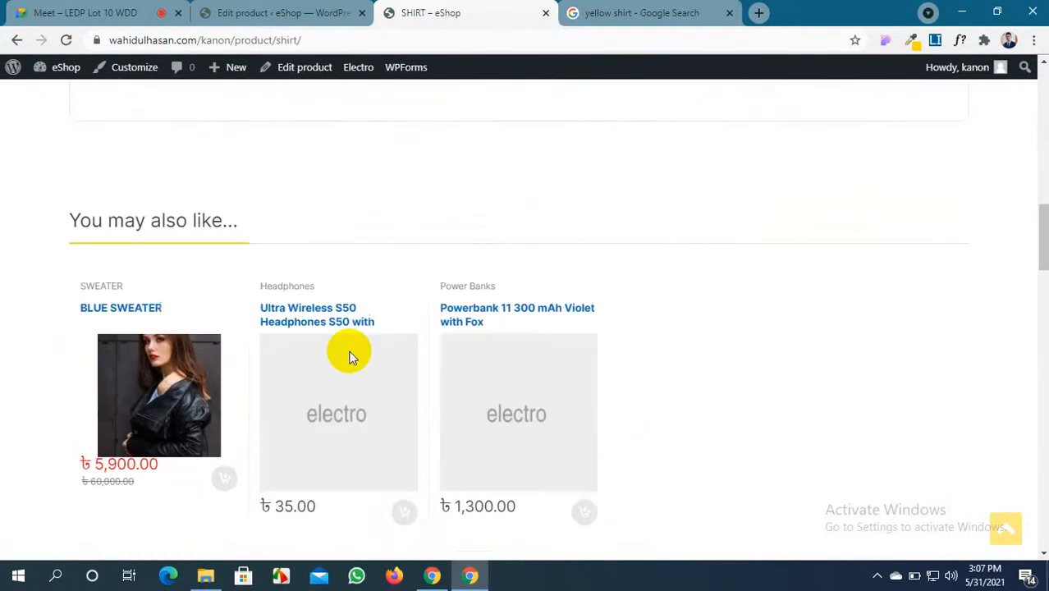
scroll(164, 263, up, 1)
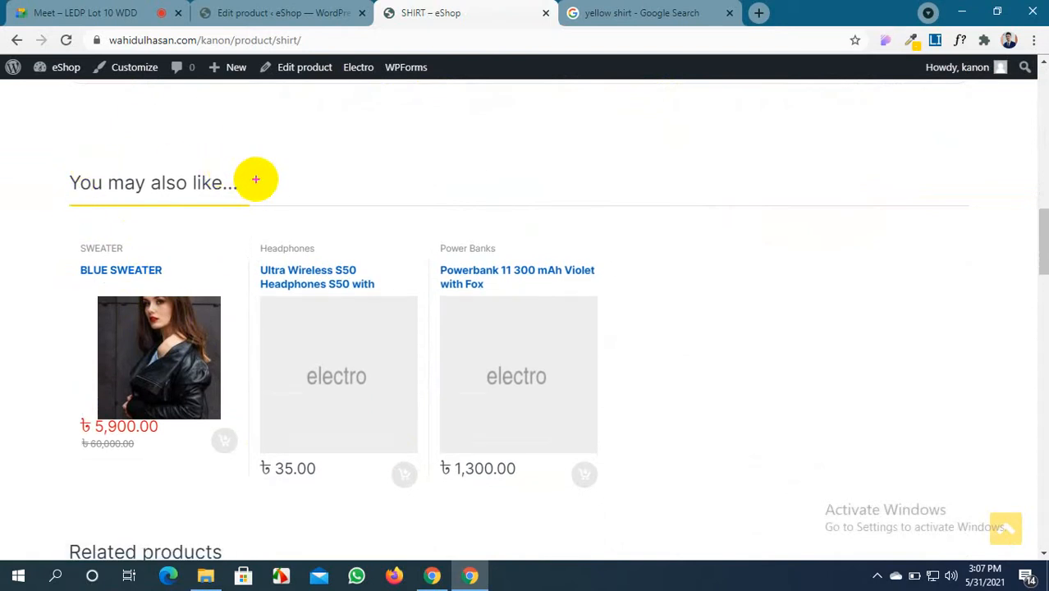
mouse_move(49, 156)
mouse_down()
mouse_move(197, 203)
mouse_move(249, 200)
mouse_up()
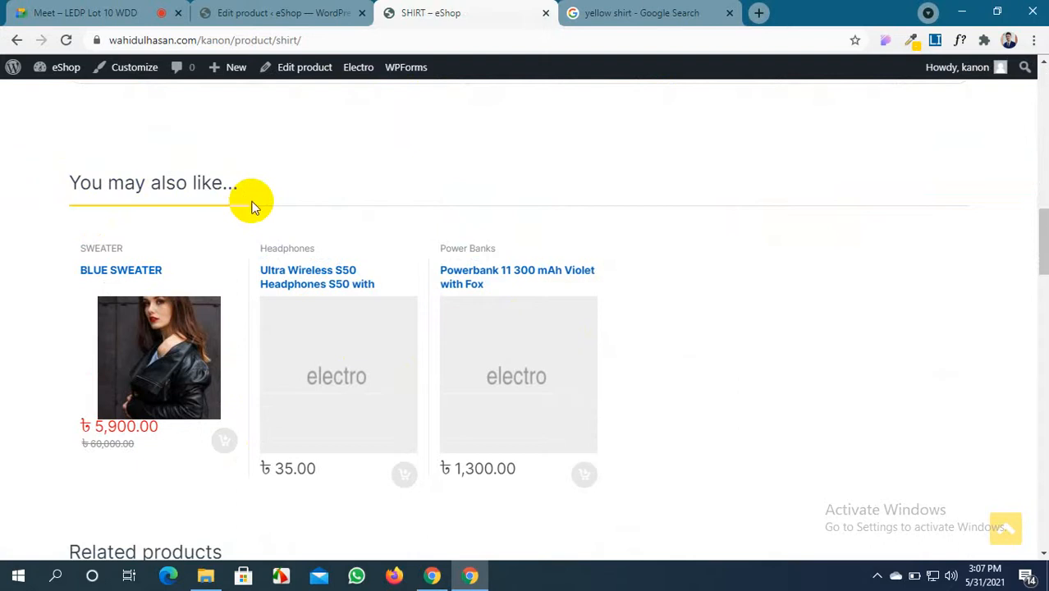
scroll(292, 351, down, 3)
scroll(301, 364, down, 3)
scroll(301, 364, up, 3)
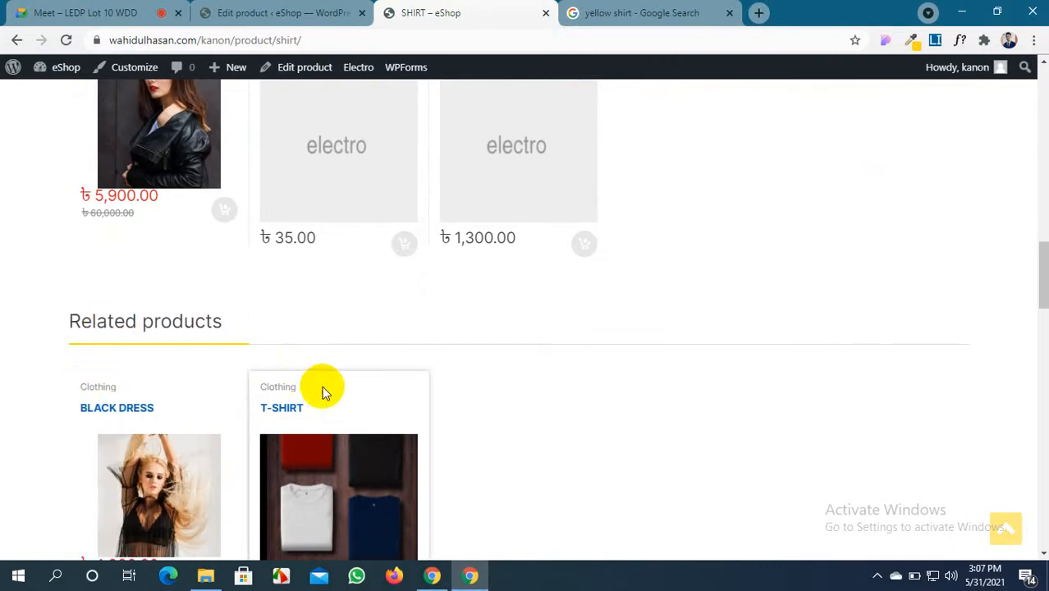
scroll(334, 402, up, 2)
scroll(223, 304, up, 2)
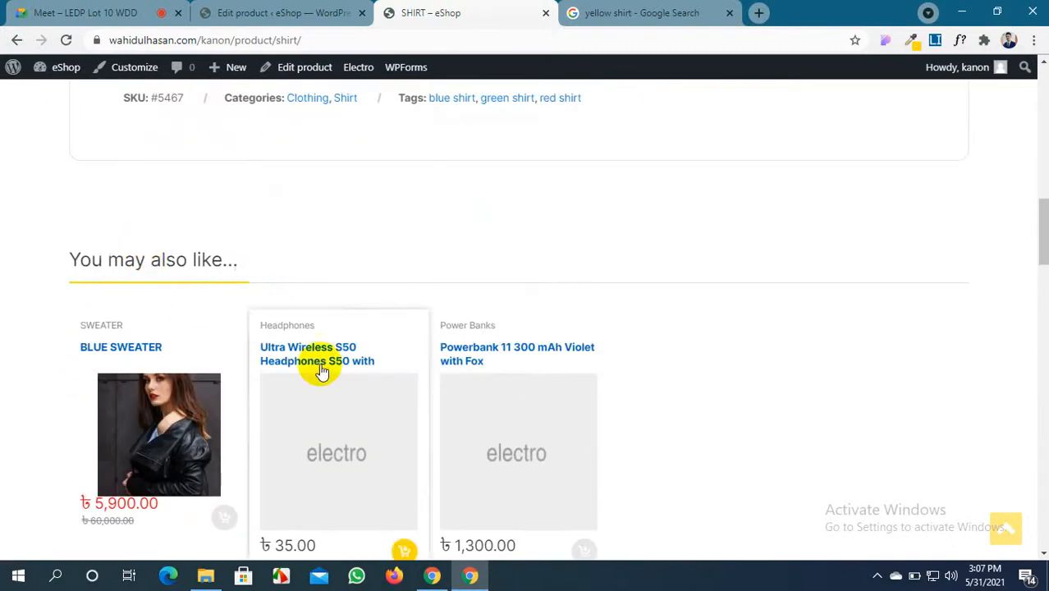
scroll(542, 362, down, 2)
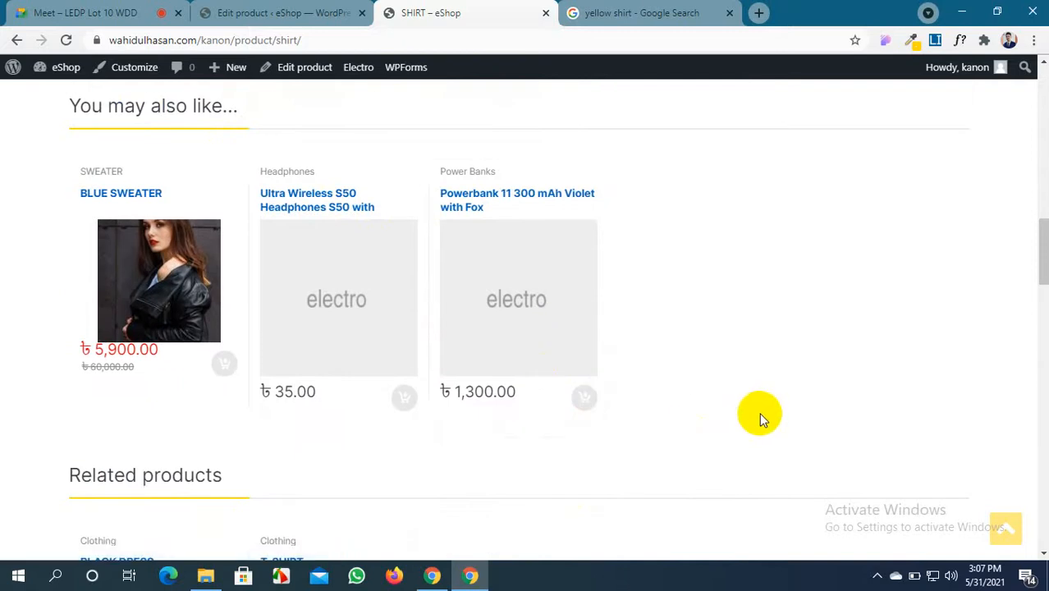
scroll(374, 304, up, 2)
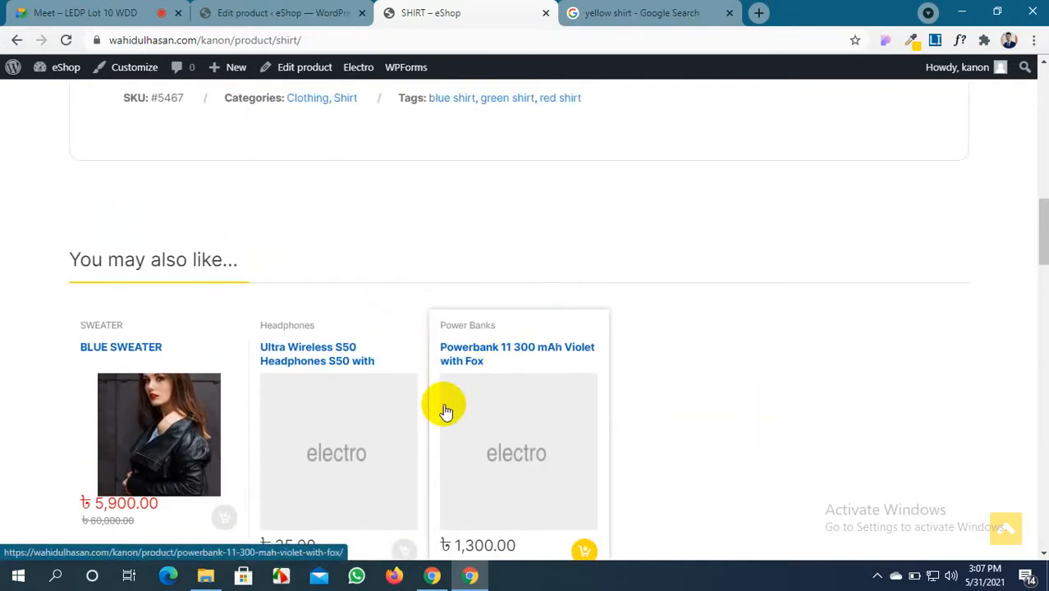
scroll(443, 405, up, 15)
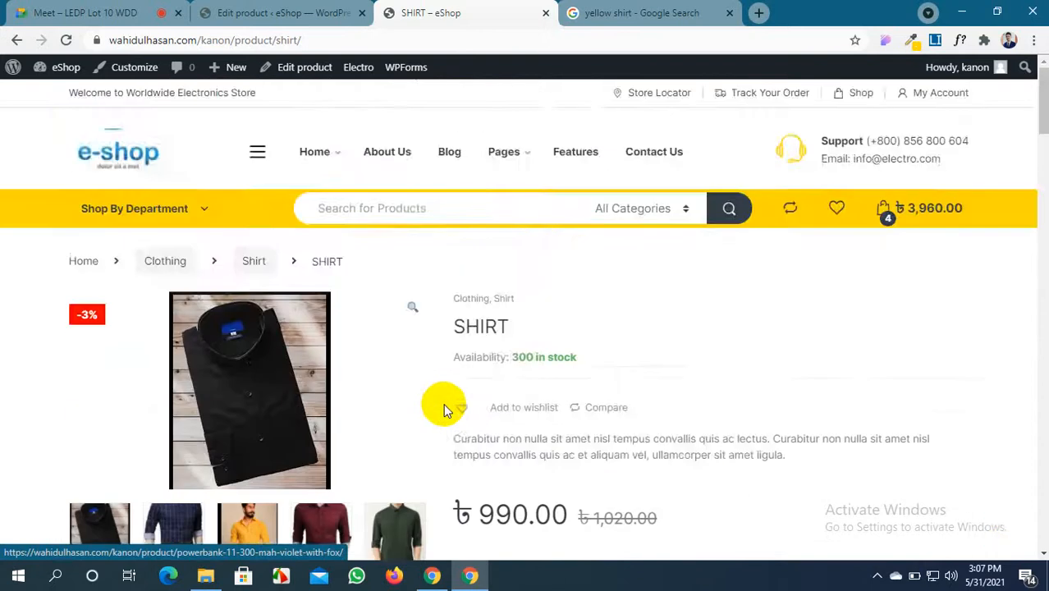
scroll(373, 443, down, 3)
Add a Green, size M SHIRT to the storefront cart
click(643, 348)
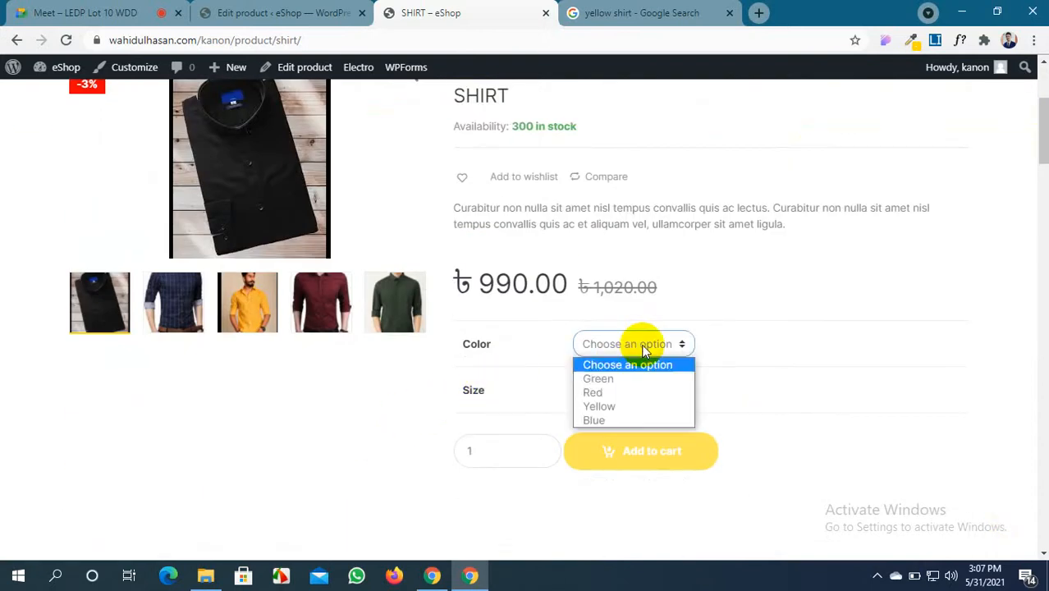
click(624, 380)
click(620, 391)
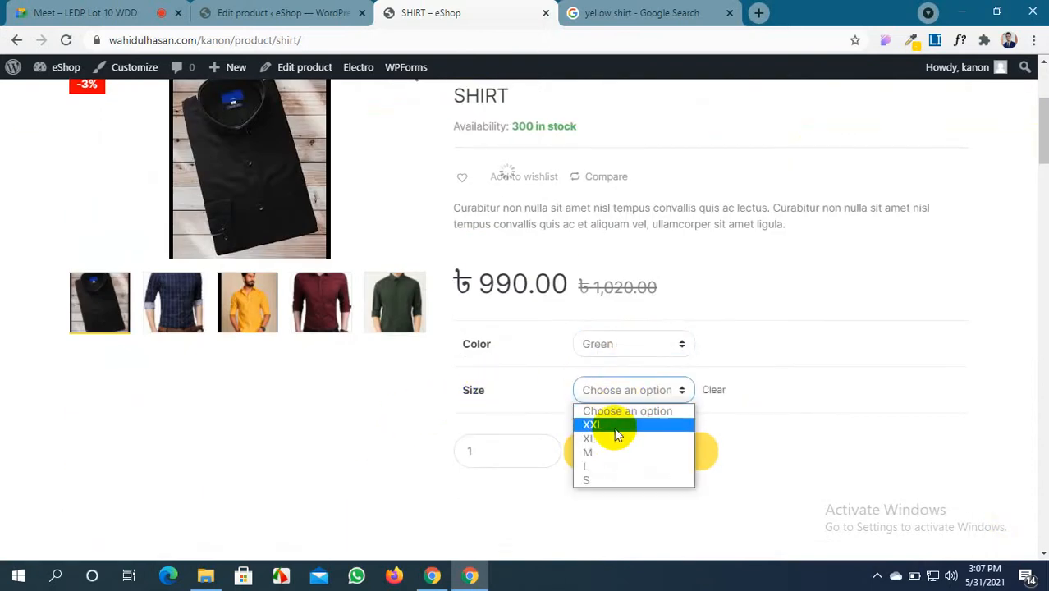
click(614, 453)
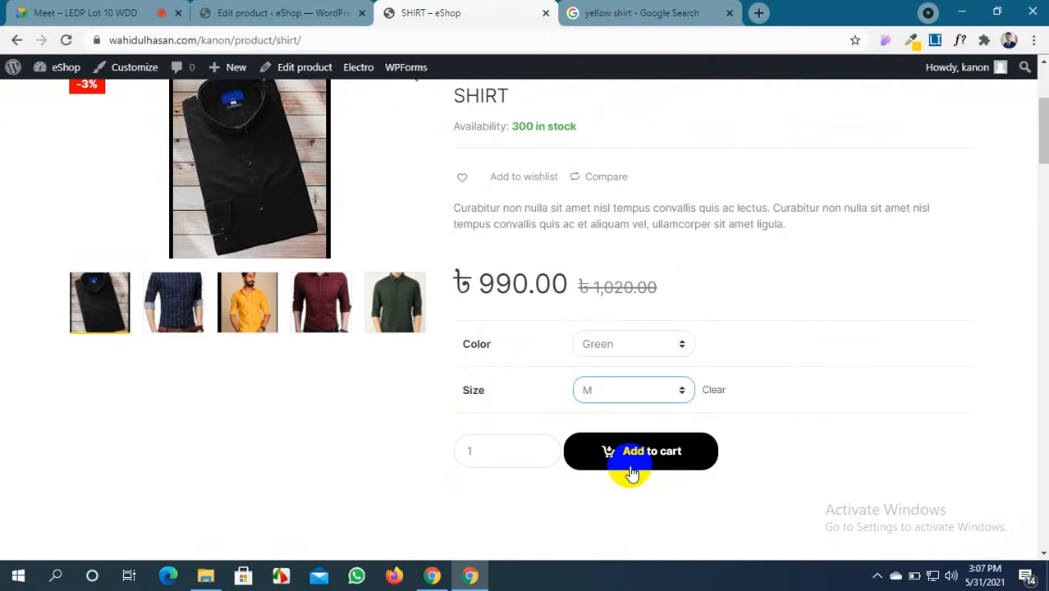
click(637, 466)
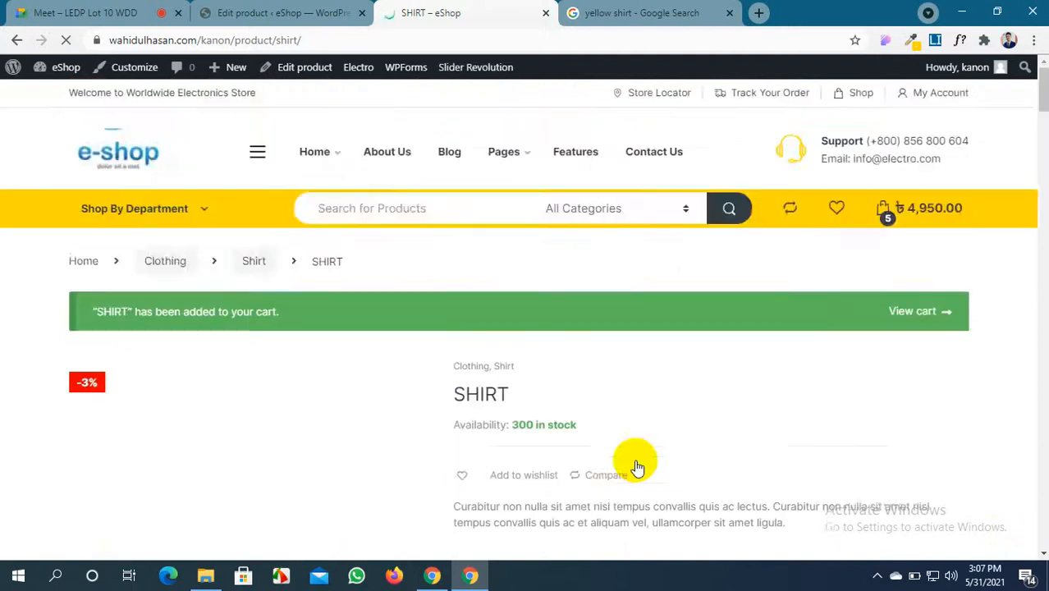
Check the cart now holds 5 items totalling 4,950.00, then return to the SHIRT editor
scroll(637, 465, down, 10)
scroll(636, 465, up, 2)
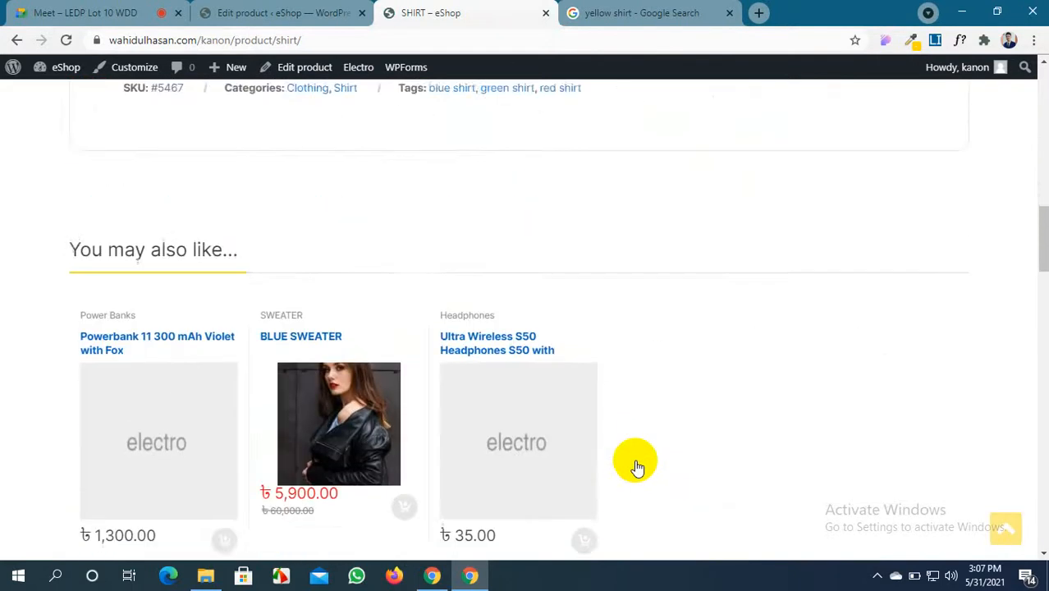
scroll(351, 222, down, 9)
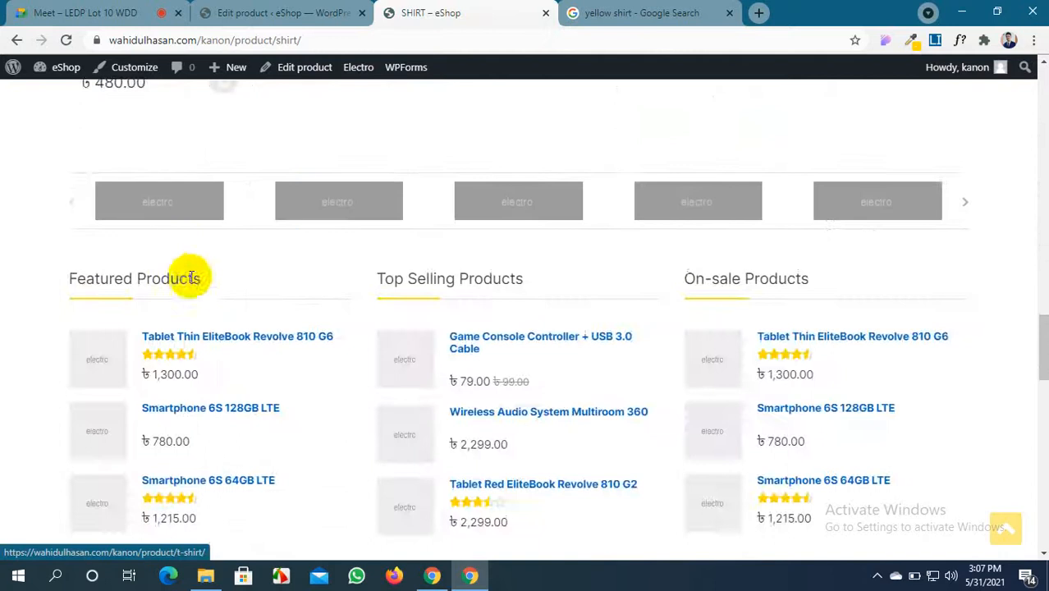
scroll(183, 294, down, 1)
scroll(183, 295, up, 4)
scroll(183, 296, down, 5)
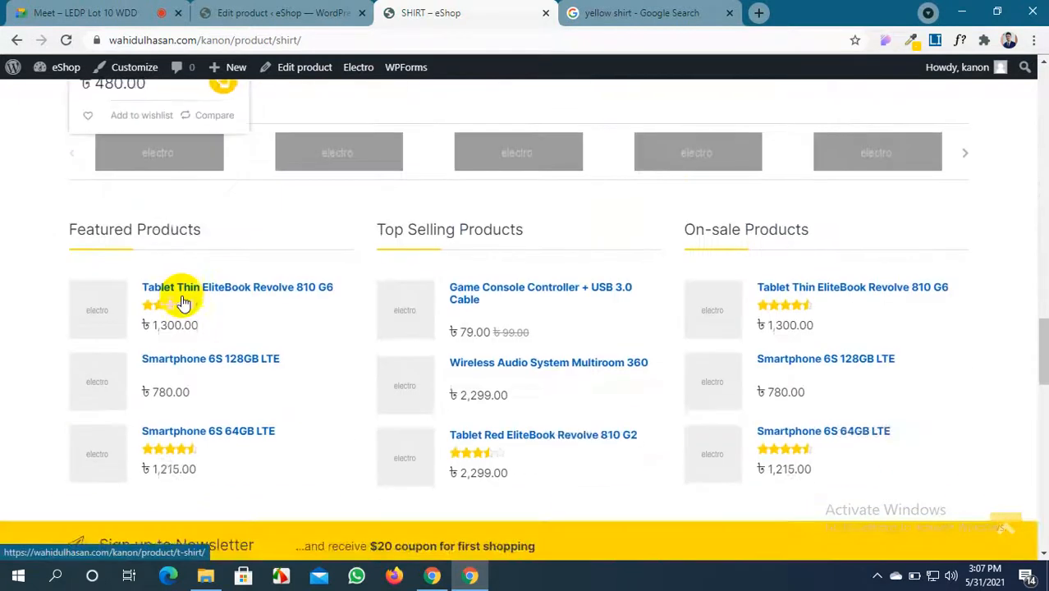
scroll(183, 300, up, 3)
scroll(183, 303, up, 2)
scroll(183, 303, down, 1)
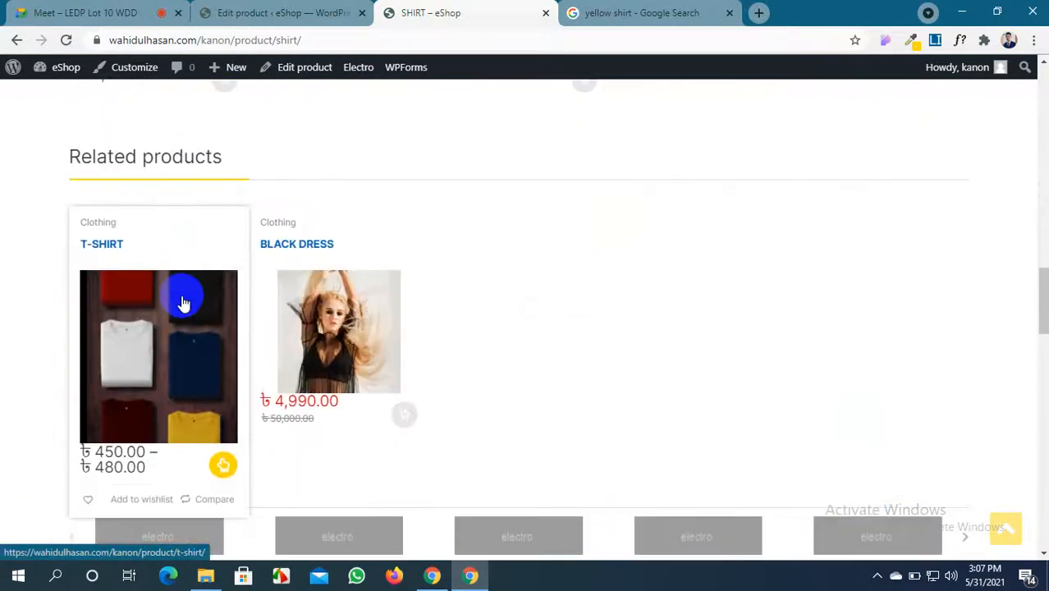
scroll(183, 303, up, 4)
scroll(183, 303, down, 5)
scroll(244, 340, up, 10)
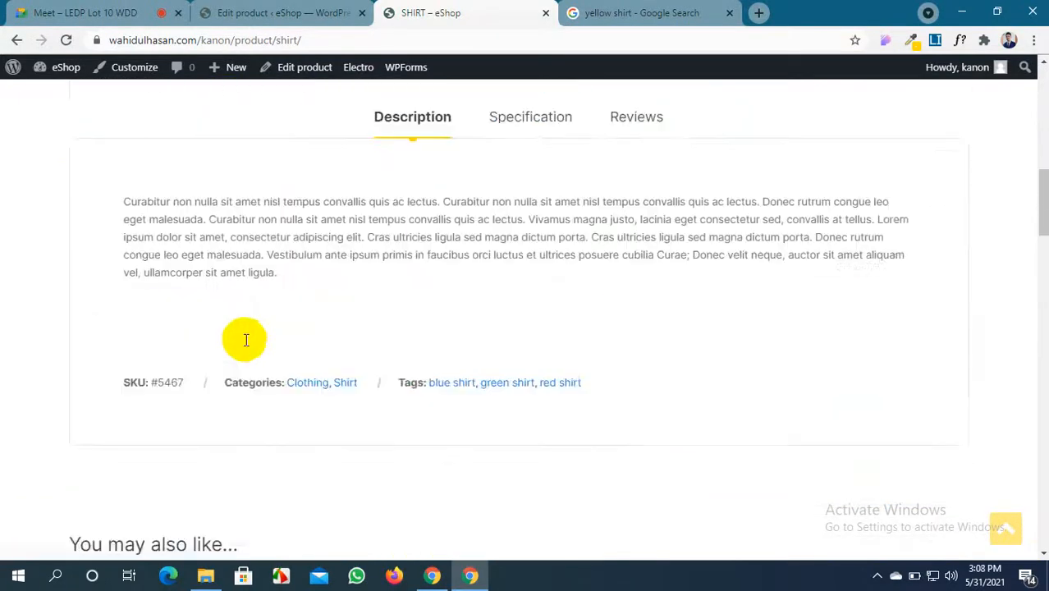
click(279, 13)
Show the SHIRT's Linked Products settings and focus the Cross-sells search
scroll(316, 334, down, 4)
scroll(316, 334, down, 4)
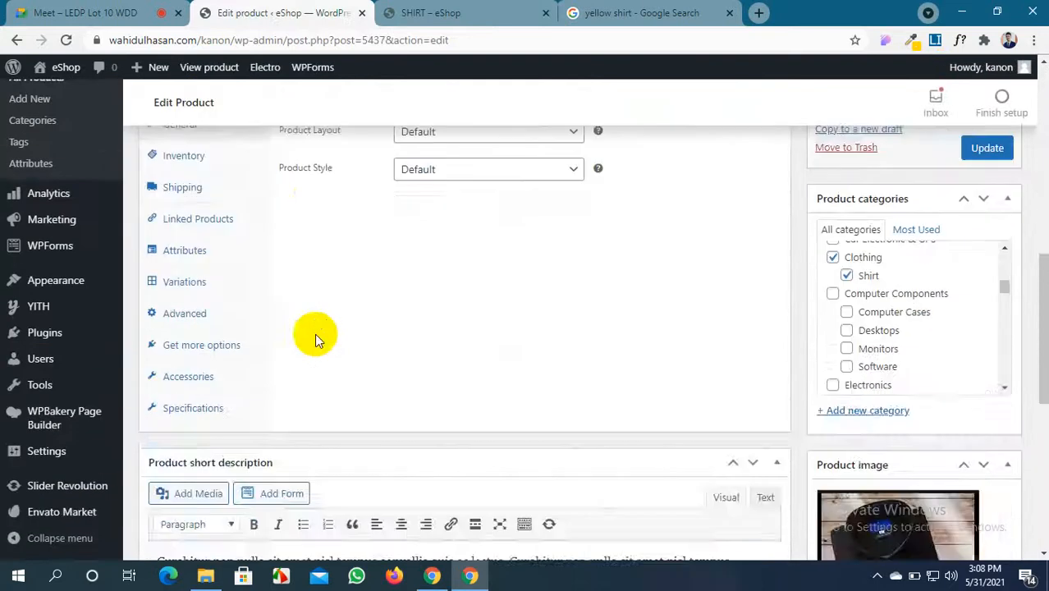
scroll(316, 334, up, 2)
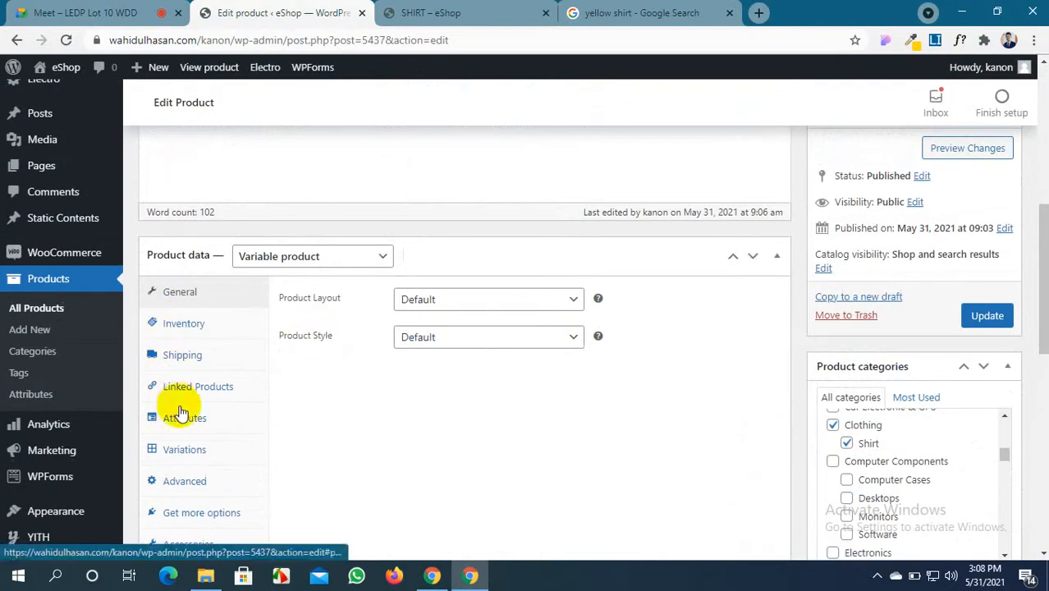
click(187, 387)
click(472, 415)
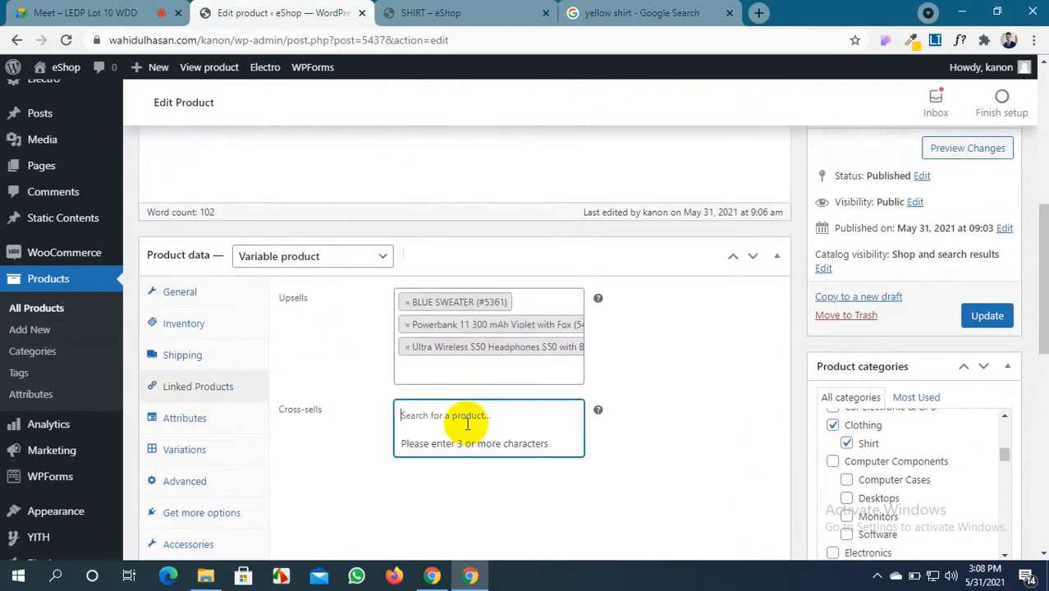
Copy the AVADA THEME product title from the storefront shop listing
click(480, 12)
scroll(423, 228, up, 5)
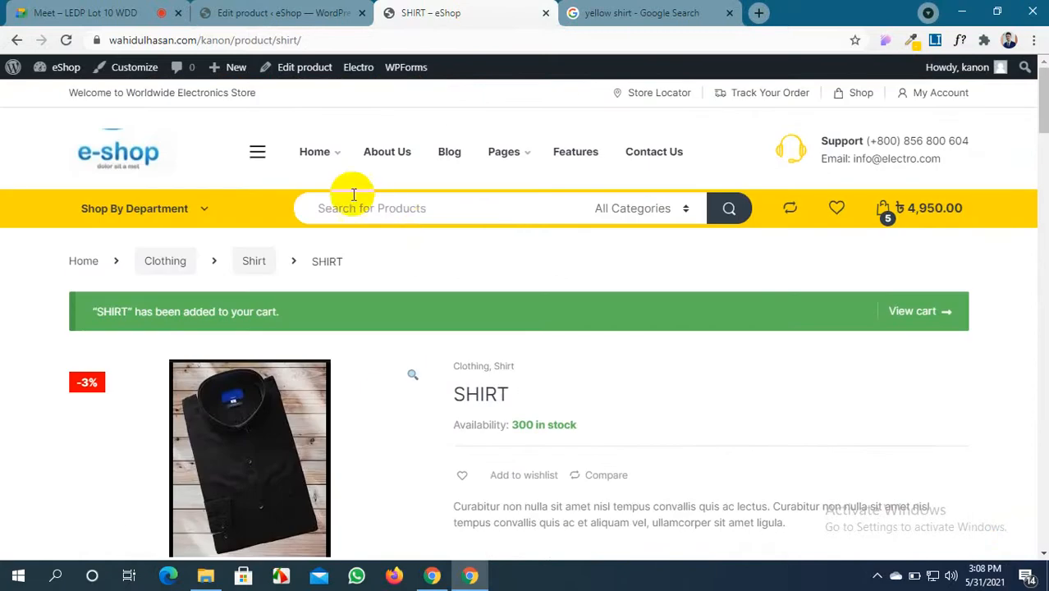
click(14, 48)
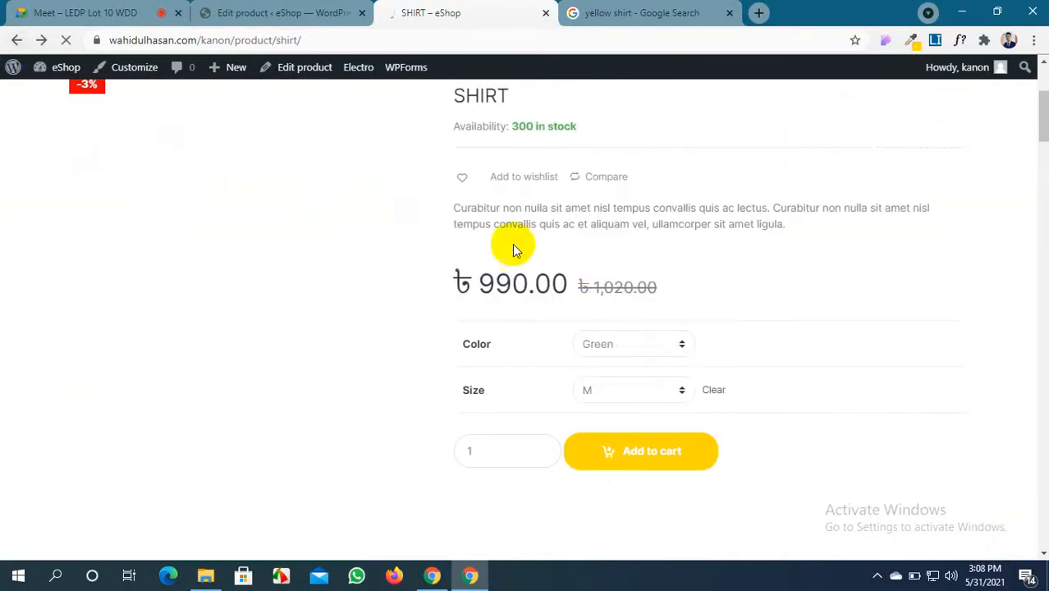
click(15, 39)
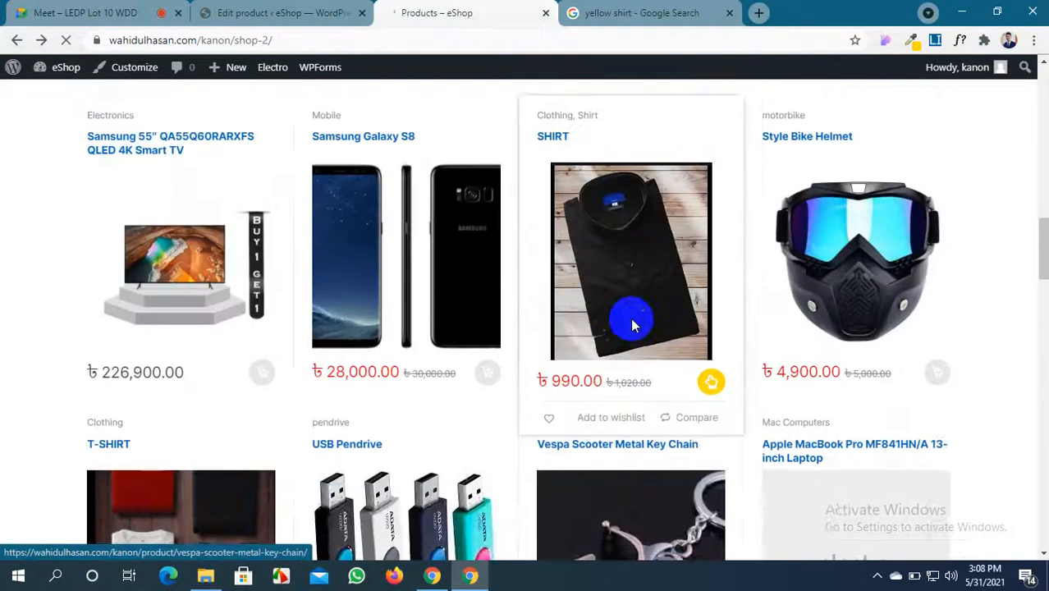
scroll(632, 325, up, 5)
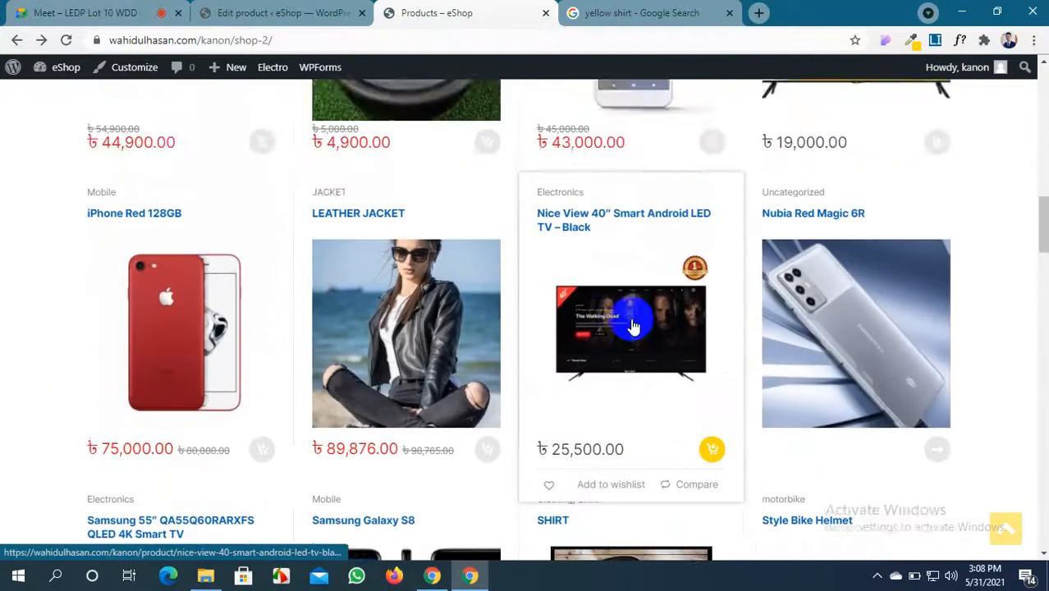
scroll(632, 325, up, 4)
scroll(632, 326, up, 4)
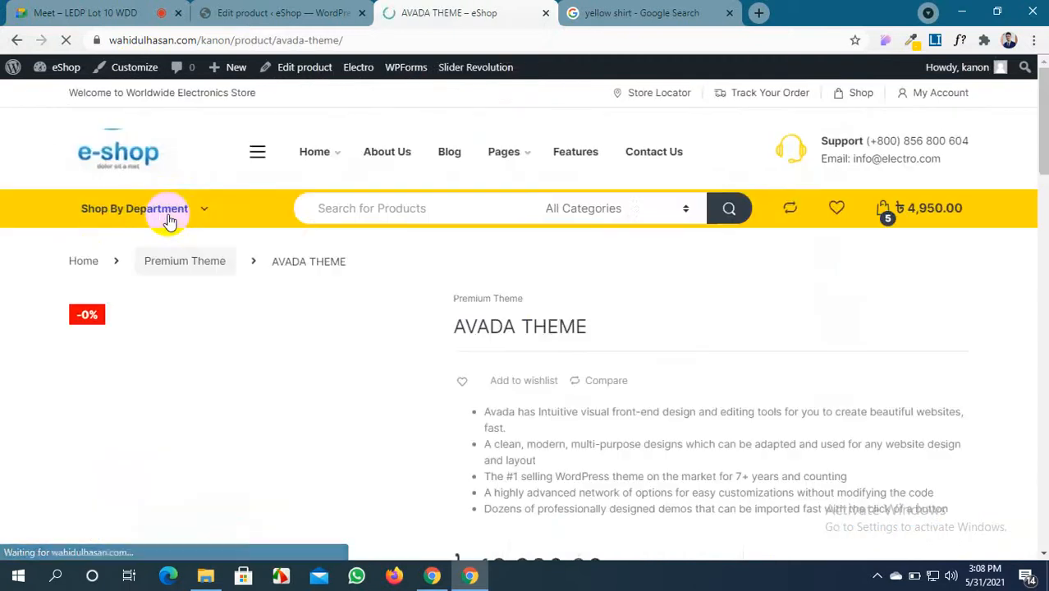
drag(593, 332, 464, 342)
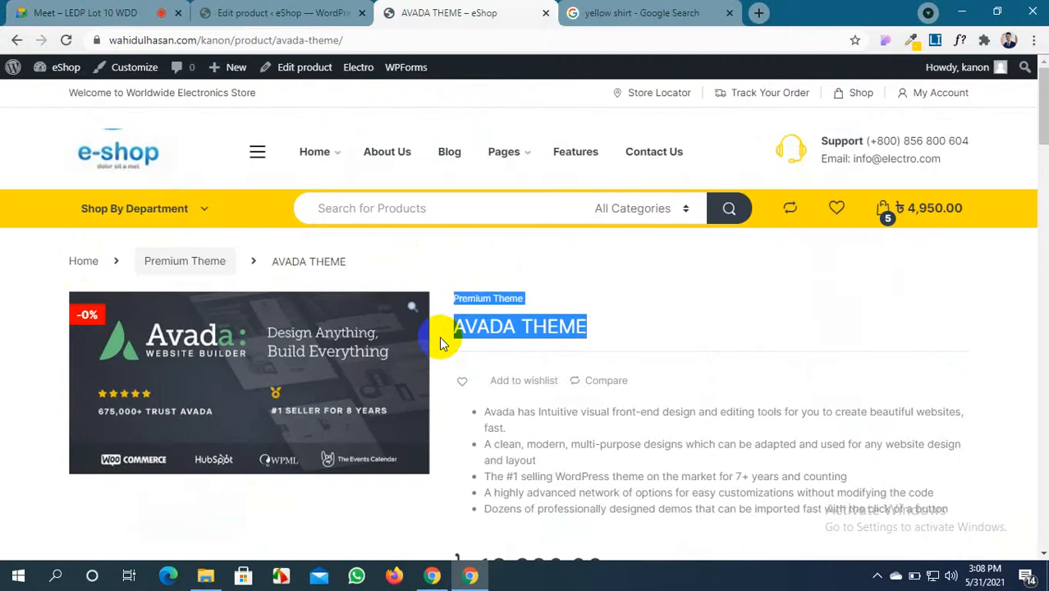
drag(599, 333, 454, 328)
key(ctrl+c)
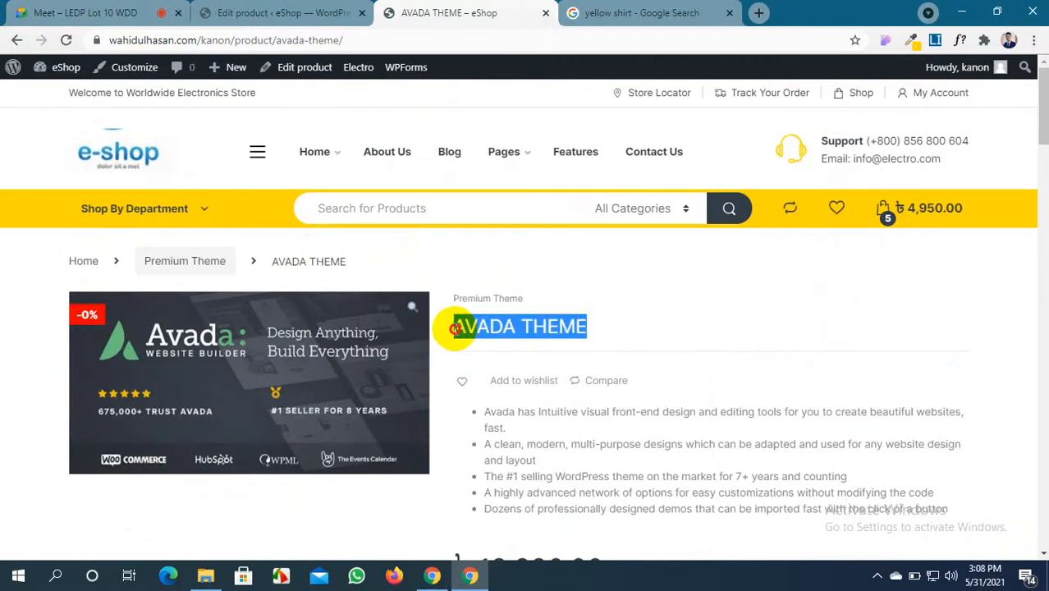
Search the Cross-sells field for AVADA THEME
click(316, 12)
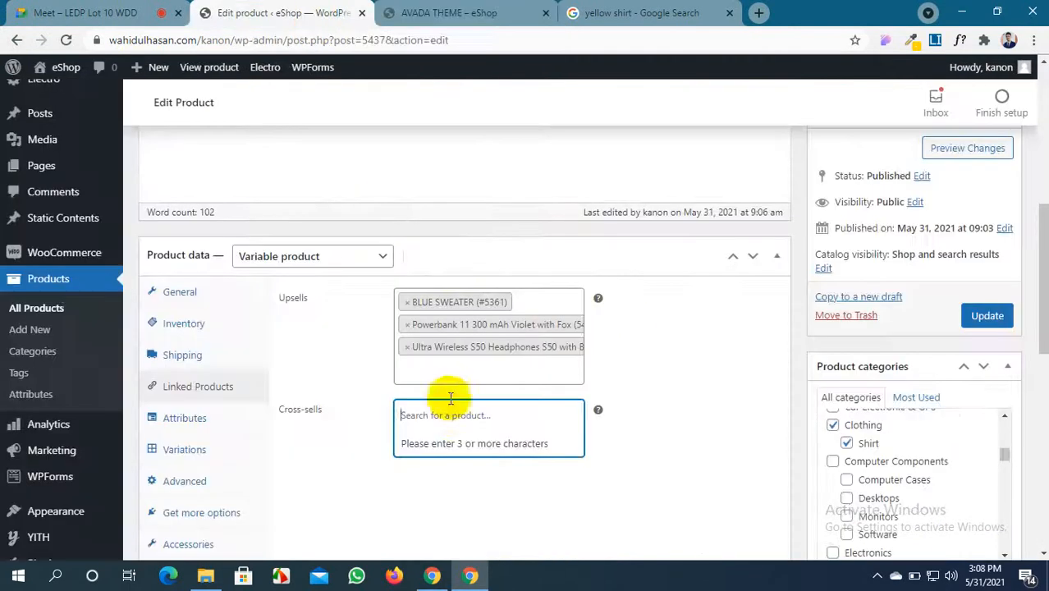
click(451, 415)
key(ctrl+v)
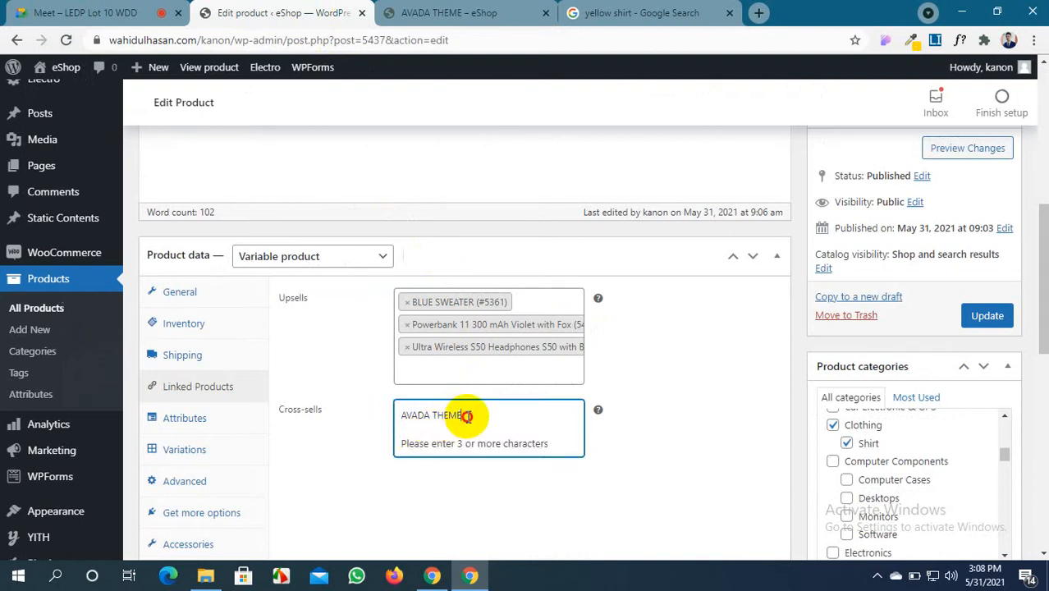
click(467, 417)
click(468, 417)
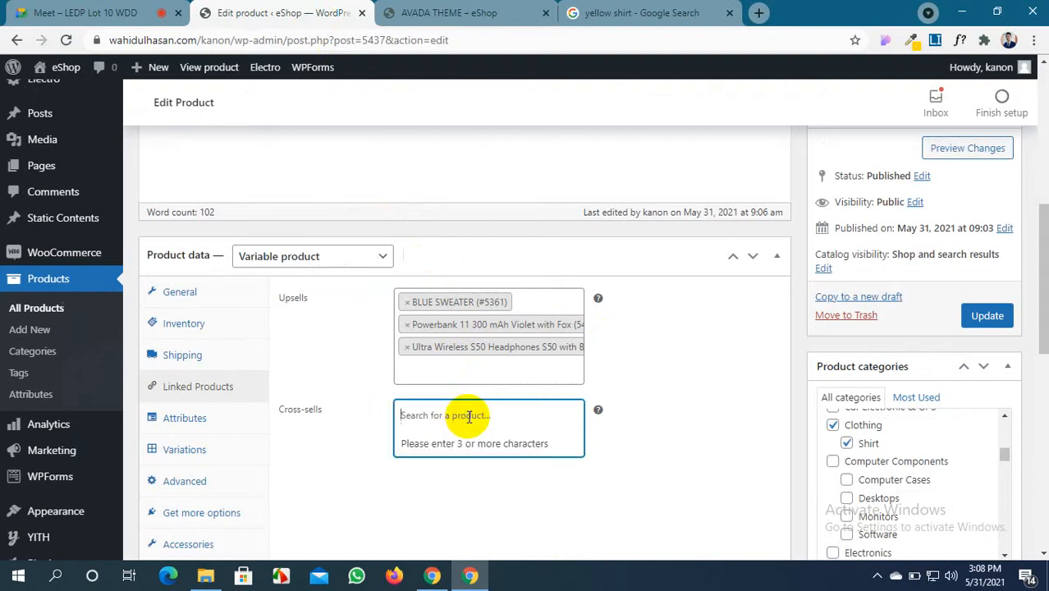
Copy the BLACK DRESS title from its storefront product page
click(458, 10)
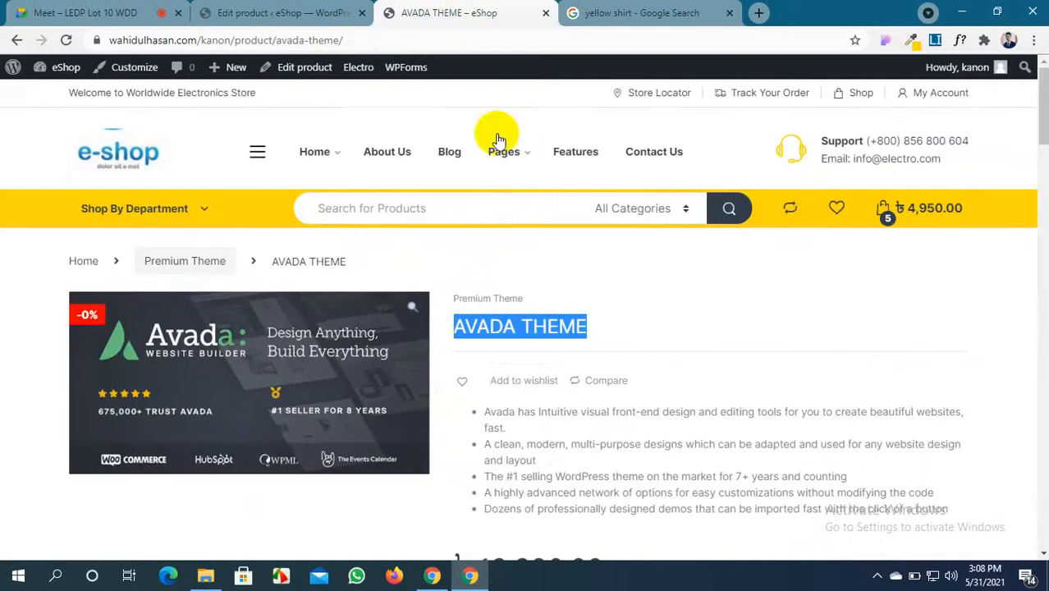
click(18, 39)
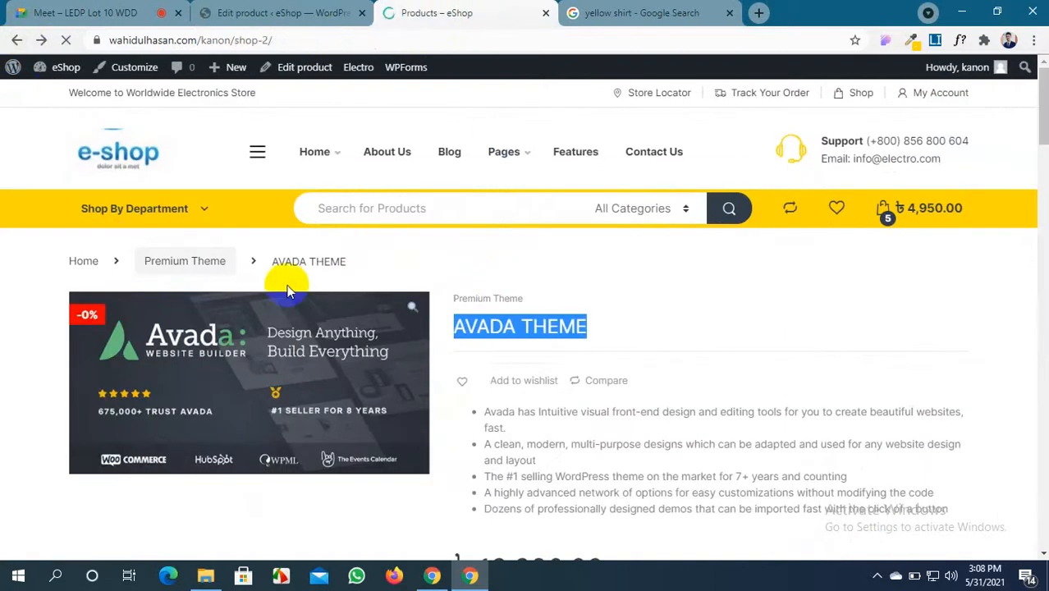
scroll(384, 323, up, 5)
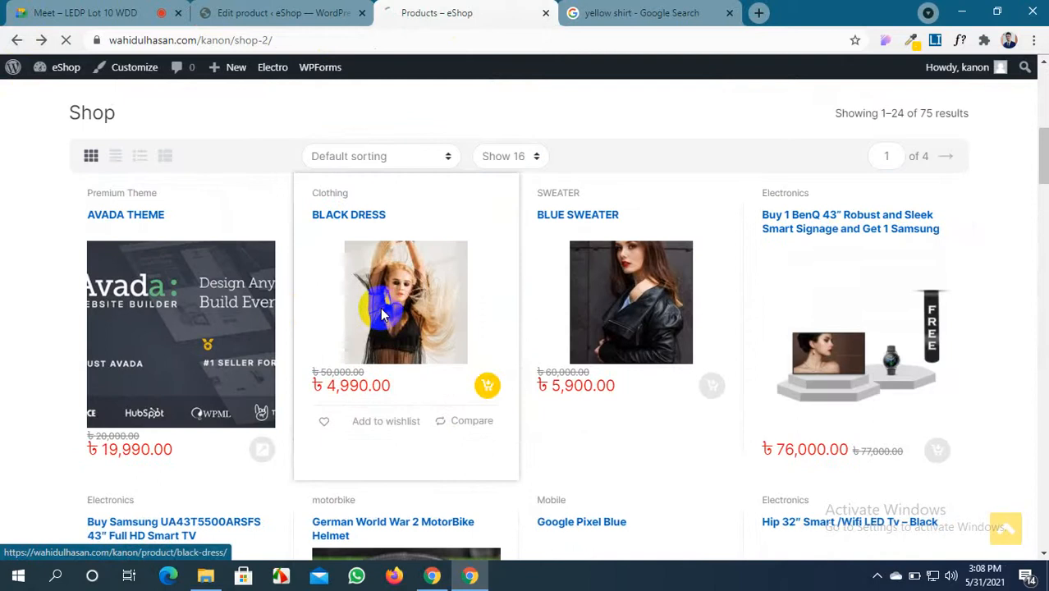
click(380, 307)
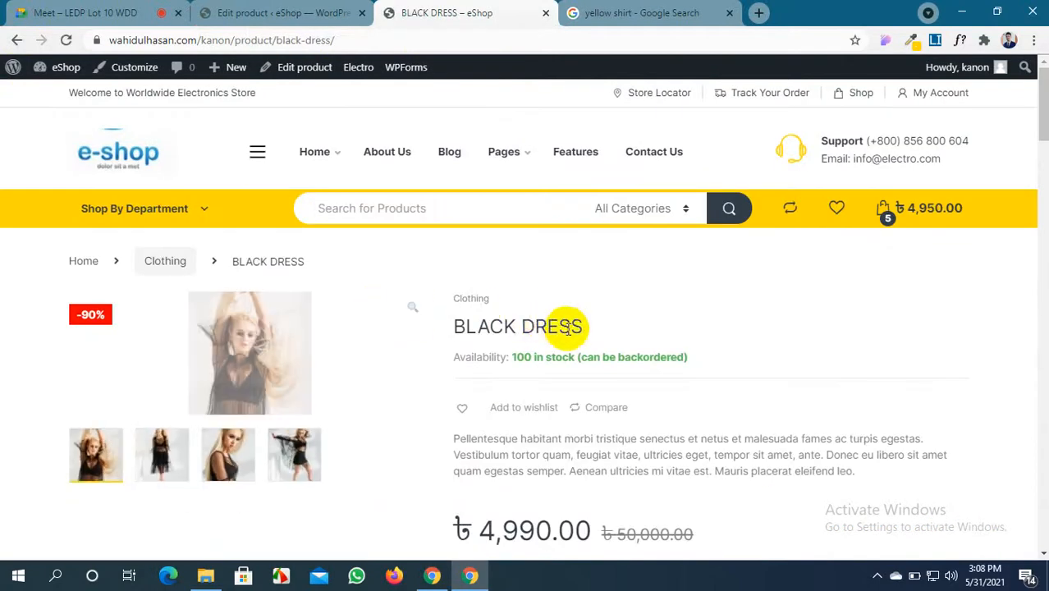
drag(585, 329, 457, 328)
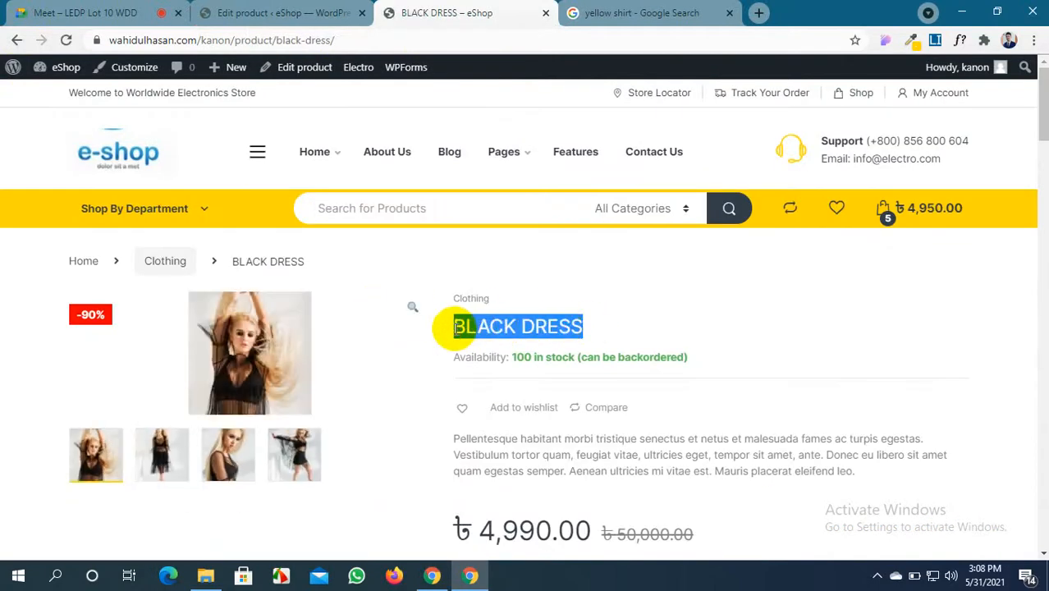
Add AVADA THEME and BLACK DRESS as the SHIRT's cross-sells
click(246, 12)
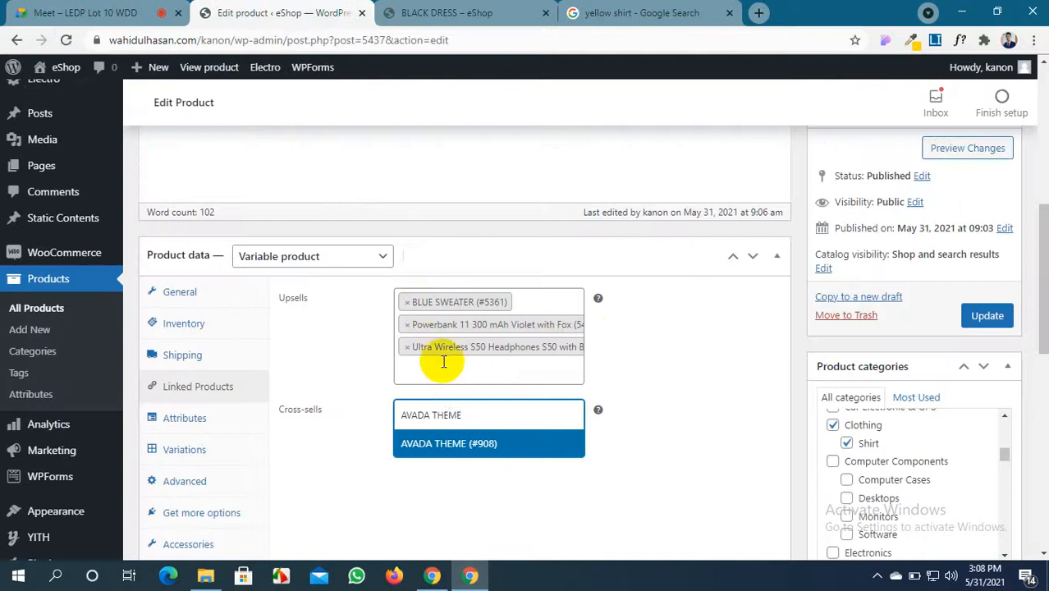
click(461, 447)
click(474, 443)
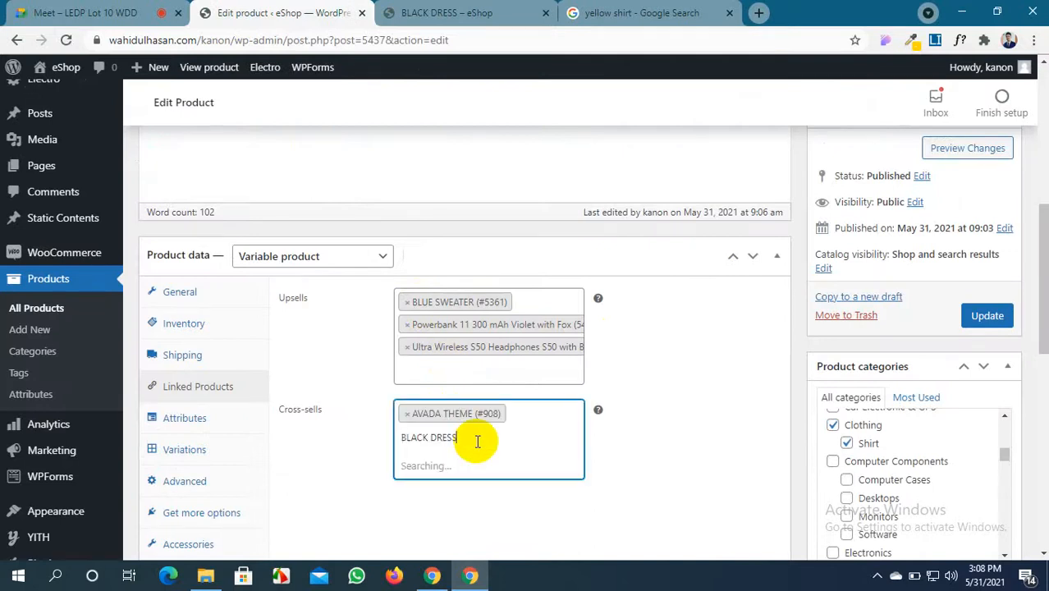
click(480, 467)
Add iPhone Red 128GB as a cross-sell and update the SHIRT product
click(447, 12)
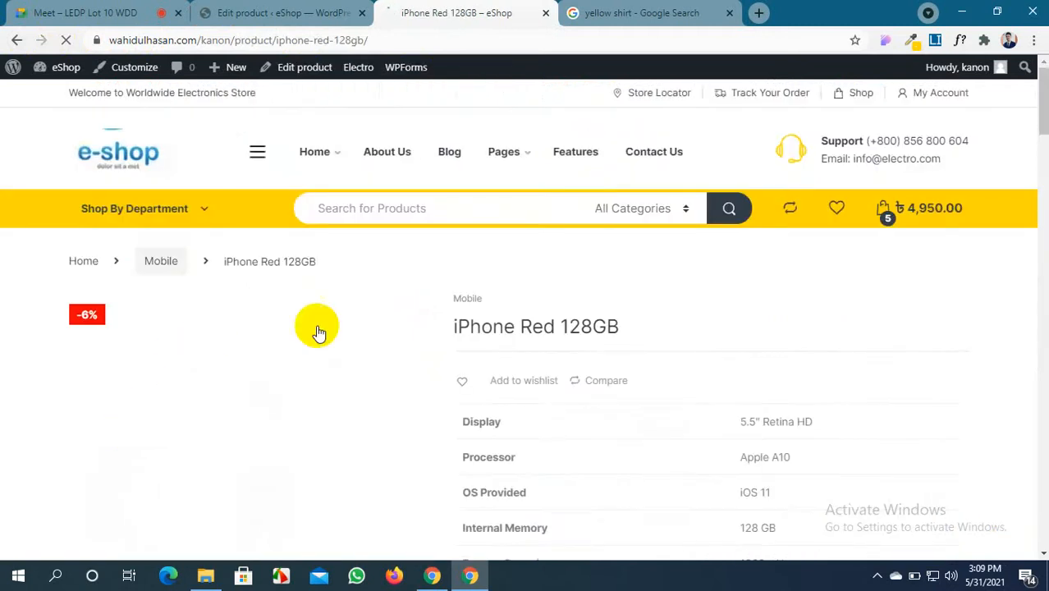
drag(628, 329, 459, 325)
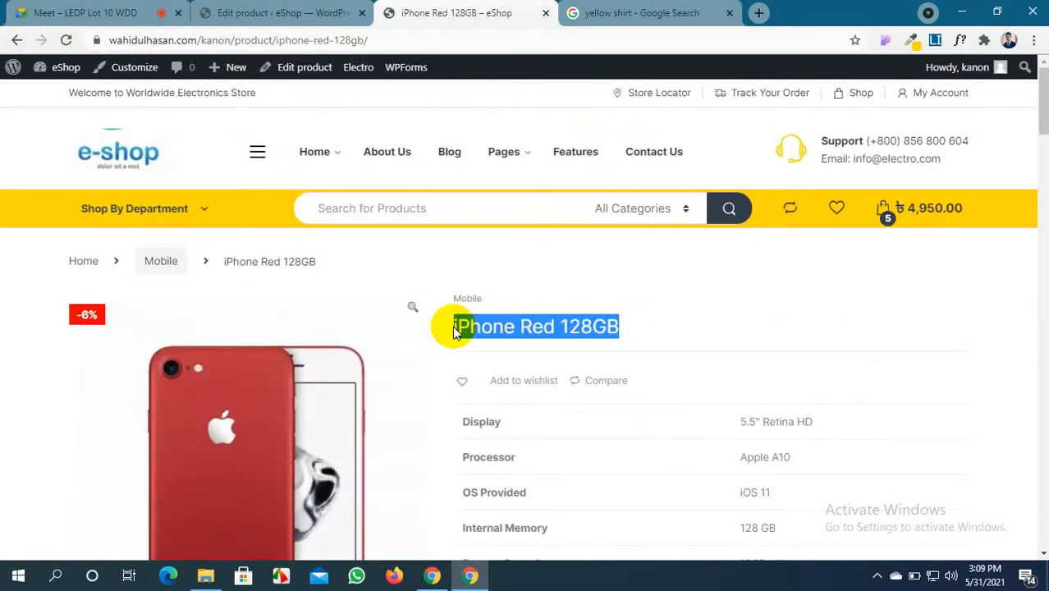
click(279, 12)
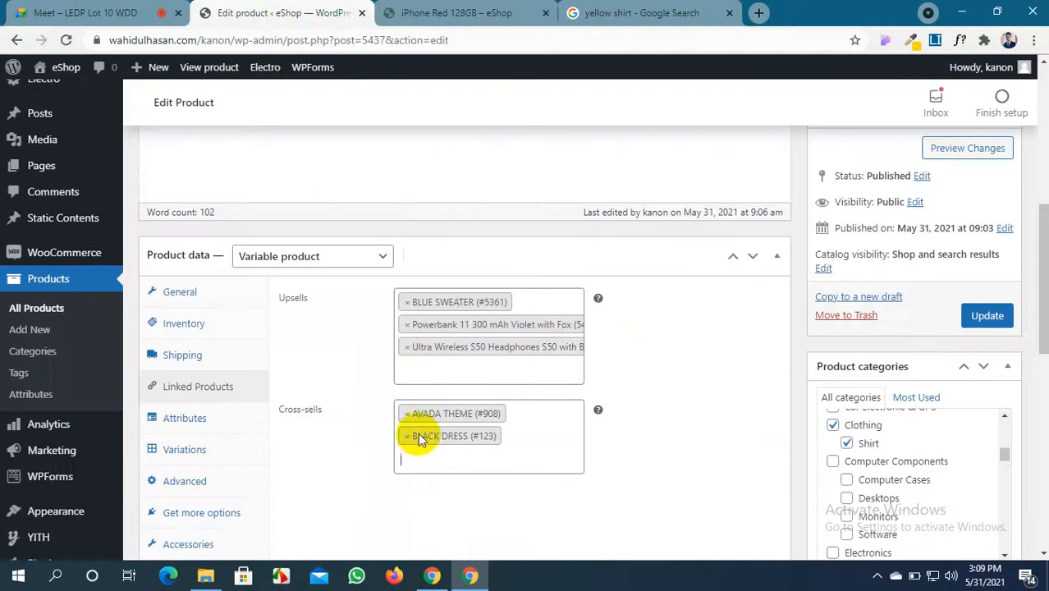
text(iPhone Red 128GB)
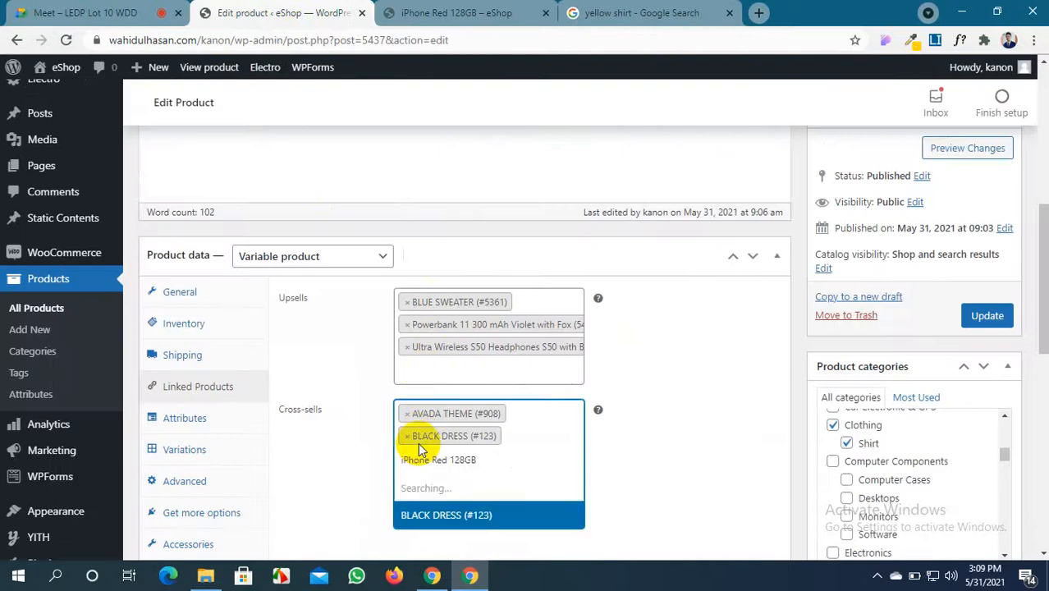
click(453, 487)
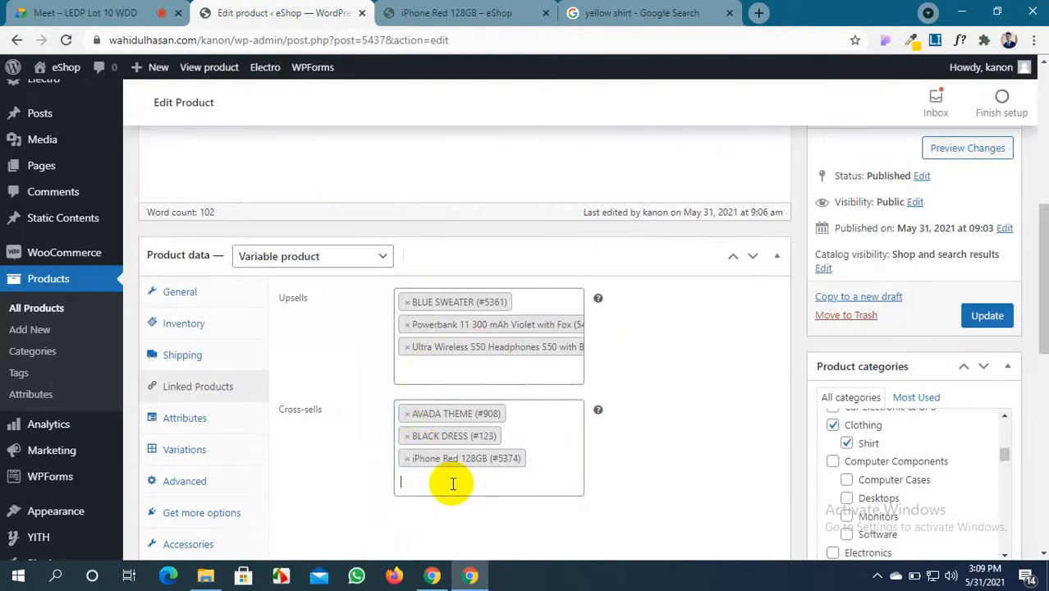
click(981, 315)
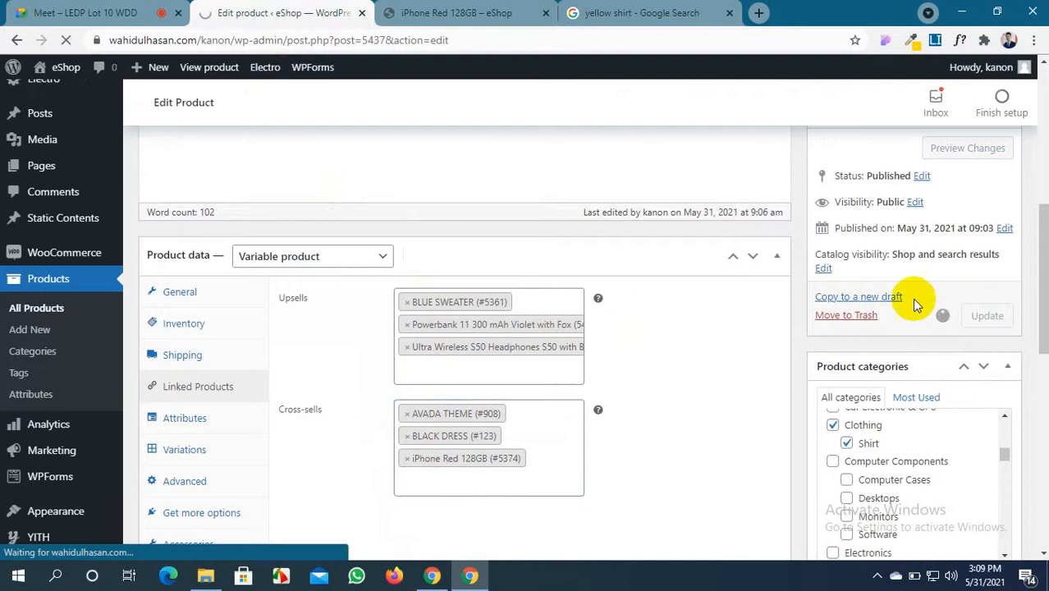
click(450, 10)
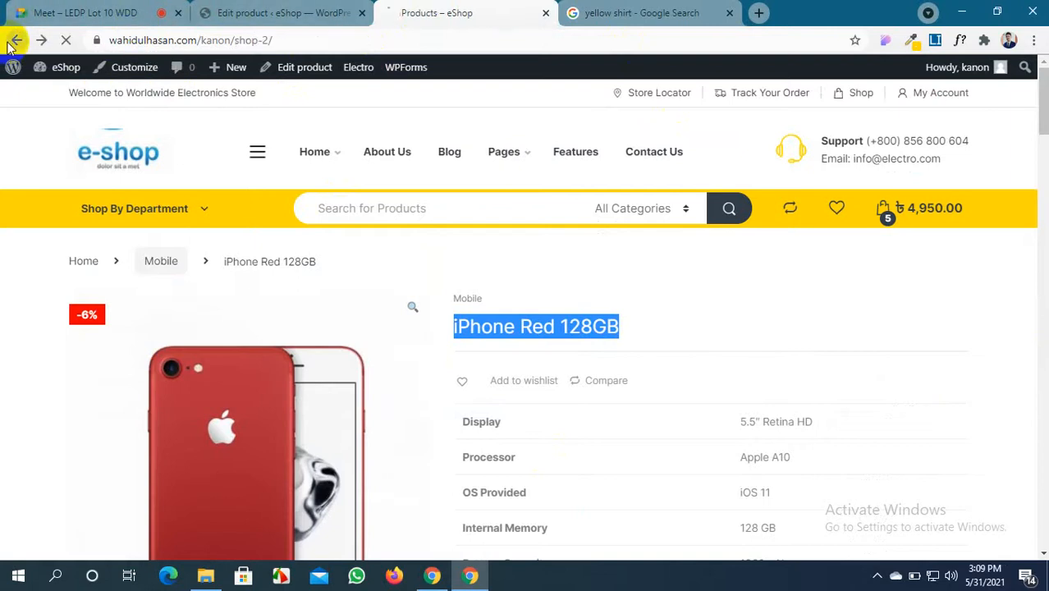
Remove the Red XL SHIRT from the cart, leaving 1 item at 990.00
scroll(438, 160, up, 9)
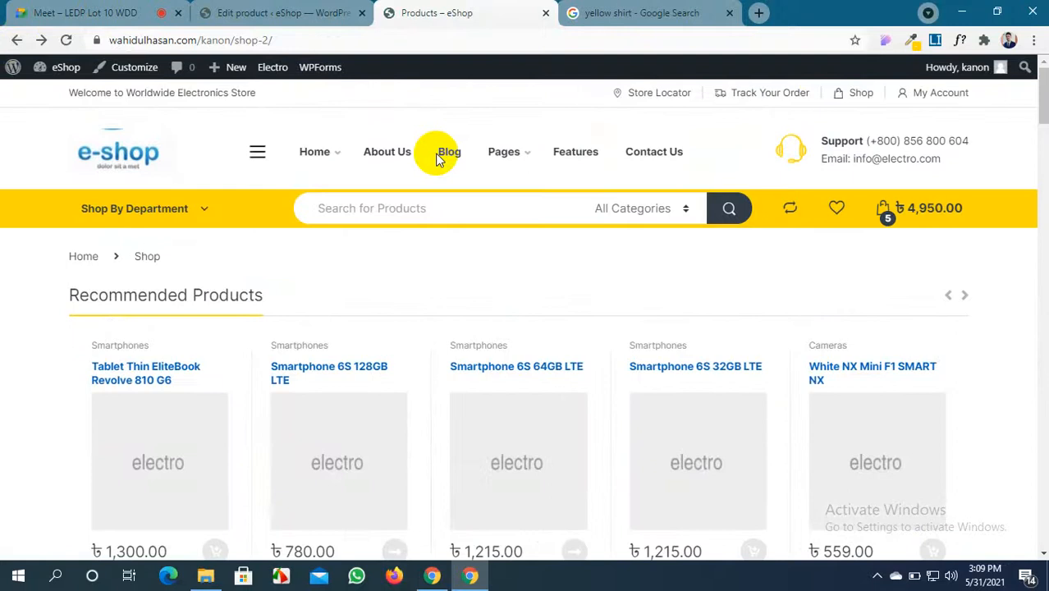
scroll(438, 160, down, 10)
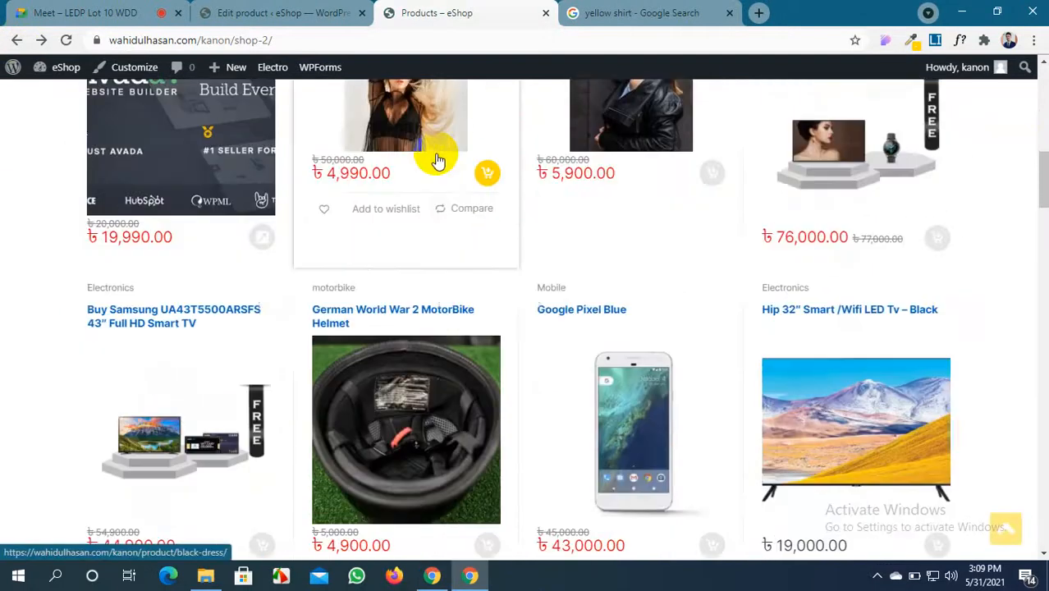
scroll(437, 161, up, 10)
scroll(437, 161, down, 9)
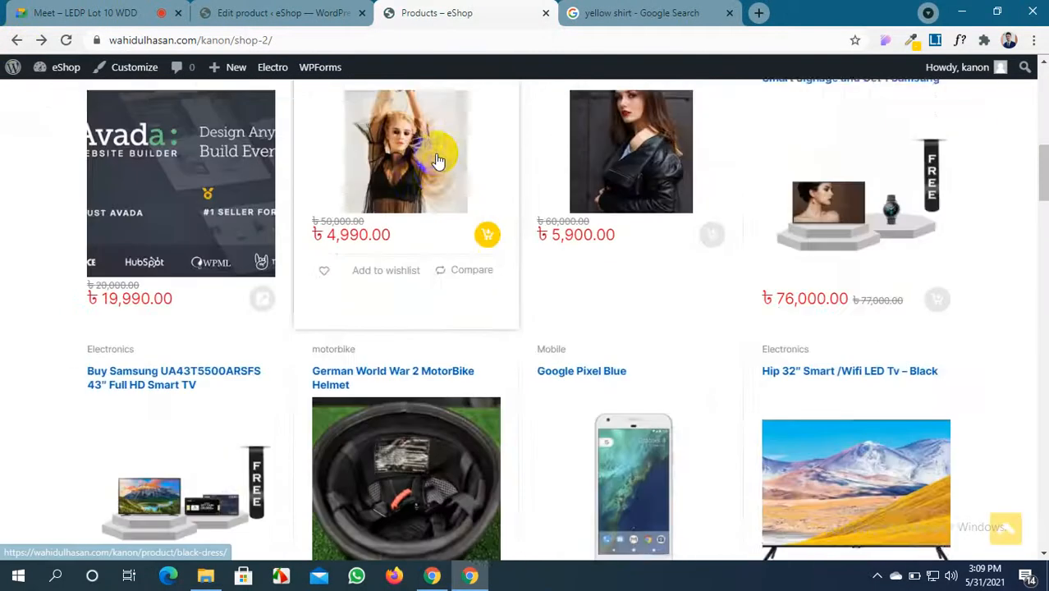
scroll(437, 160, down, 10)
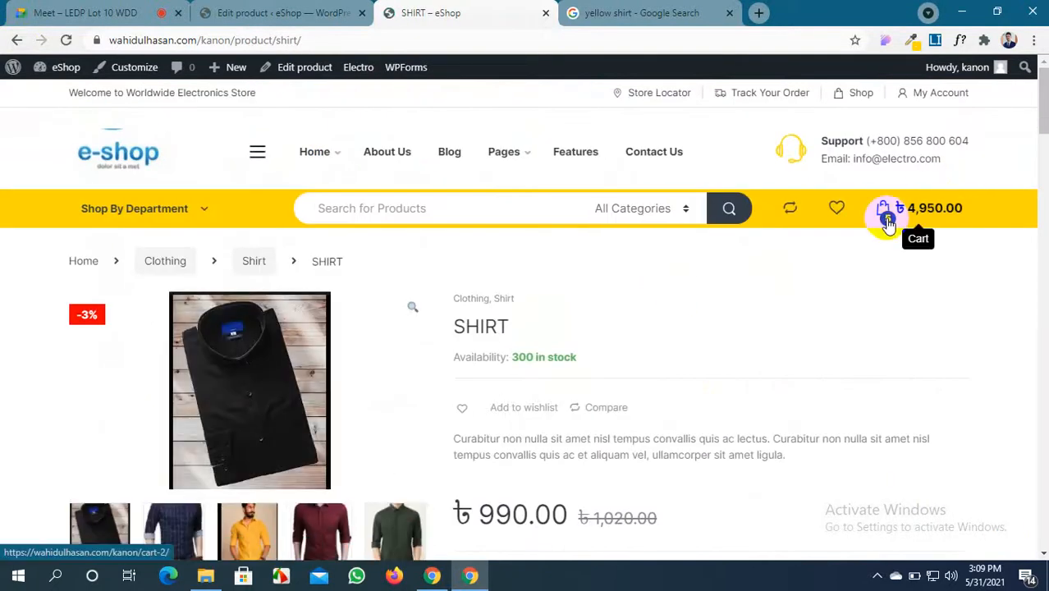
mouse_move(912, 216)
click(937, 270)
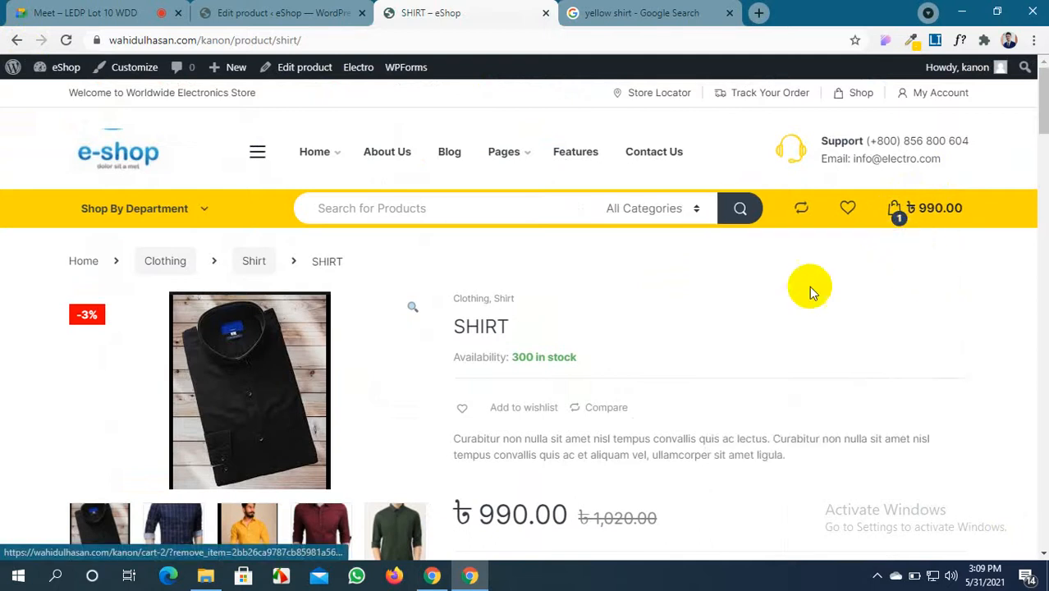
Confirm the upsells appear under 'You may also like…' on the SHIRT page
scroll(607, 311, down, 10)
scroll(607, 310, down, 5)
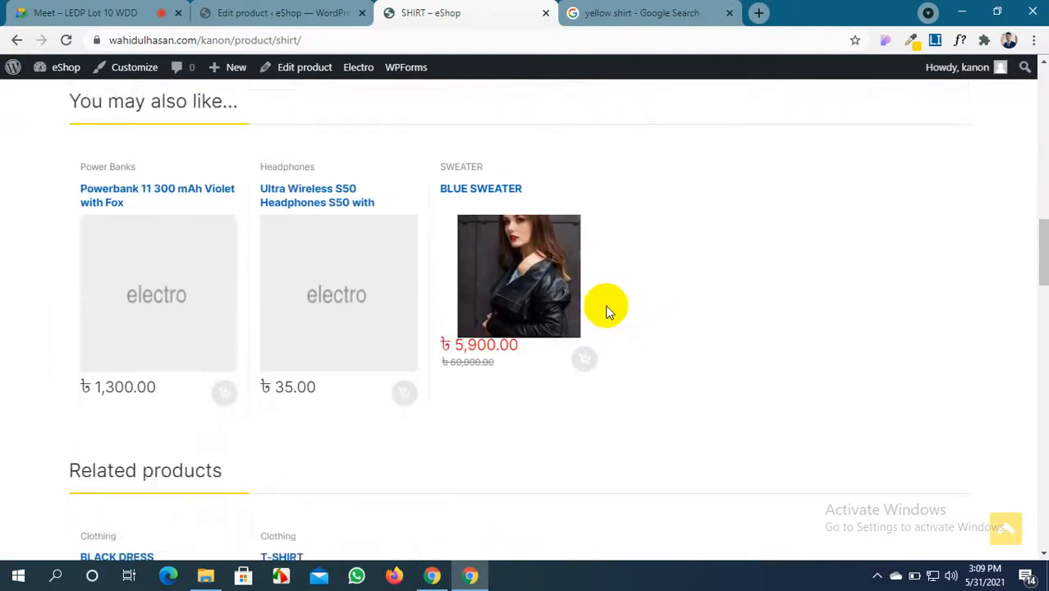
scroll(156, 238, up, 3)
scroll(555, 323, down, 2)
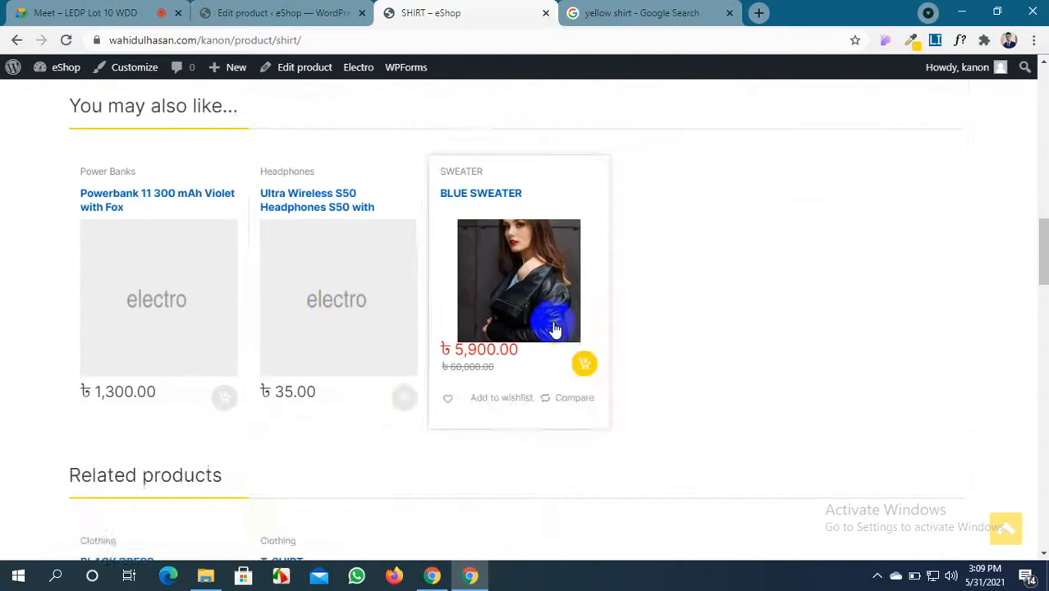
scroll(492, 296, up, 6)
scroll(495, 302, up, 4)
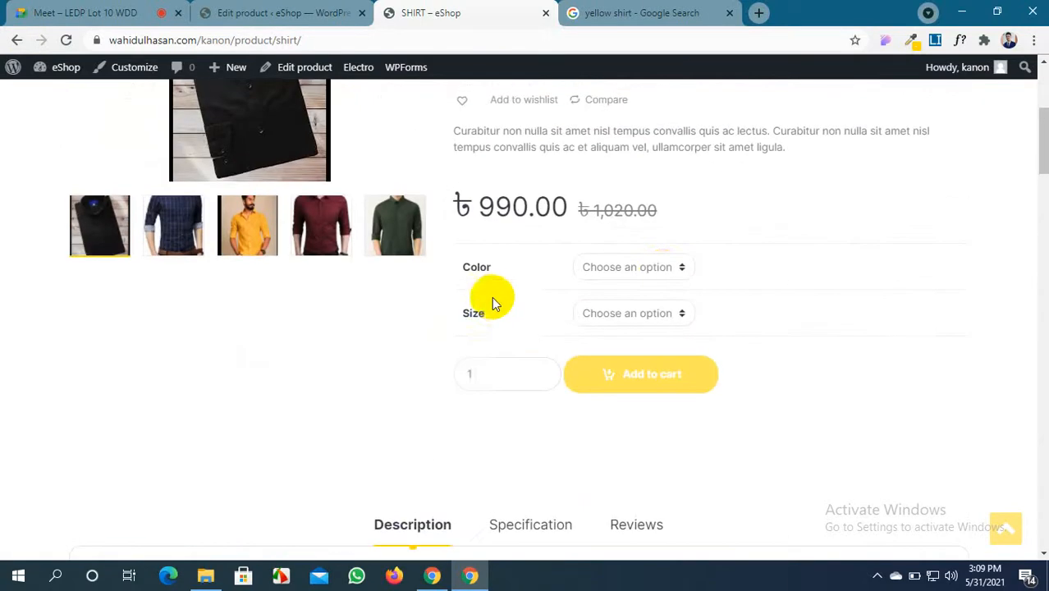
Add a Red, size L SHIRT to the cart
click(663, 275)
click(640, 314)
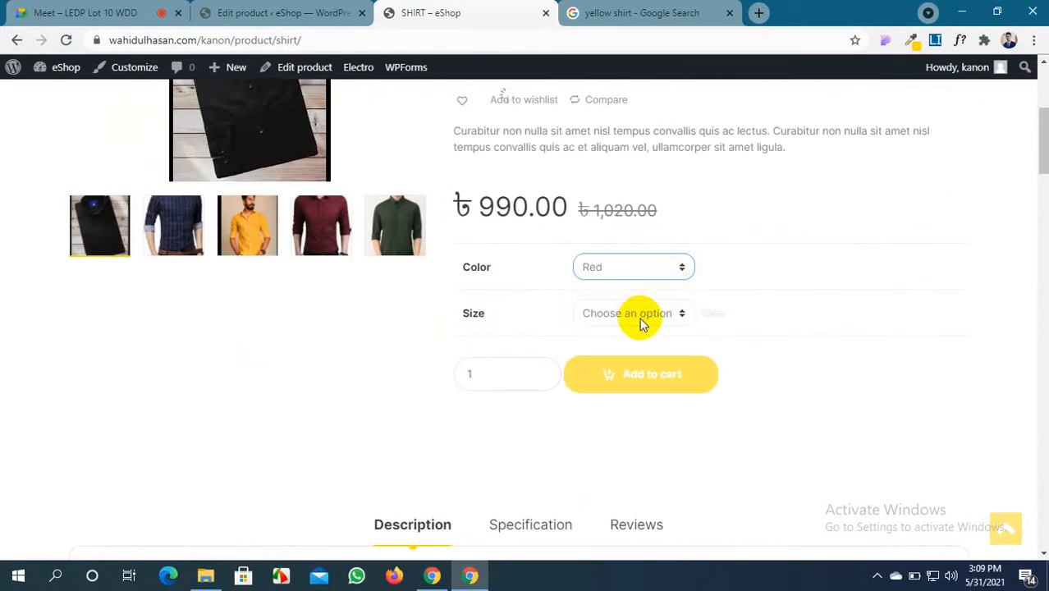
click(635, 312)
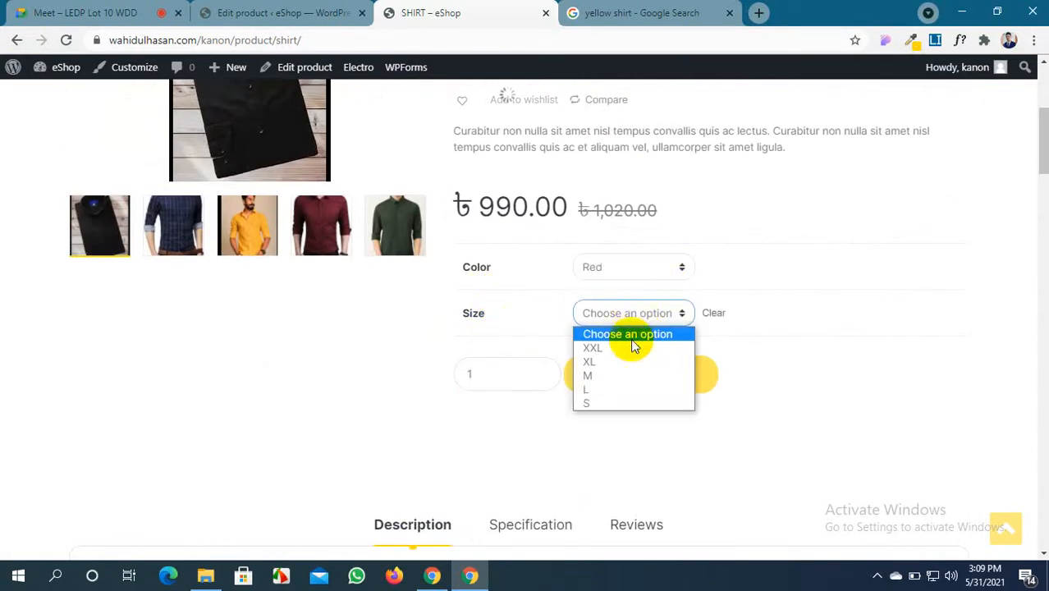
click(624, 388)
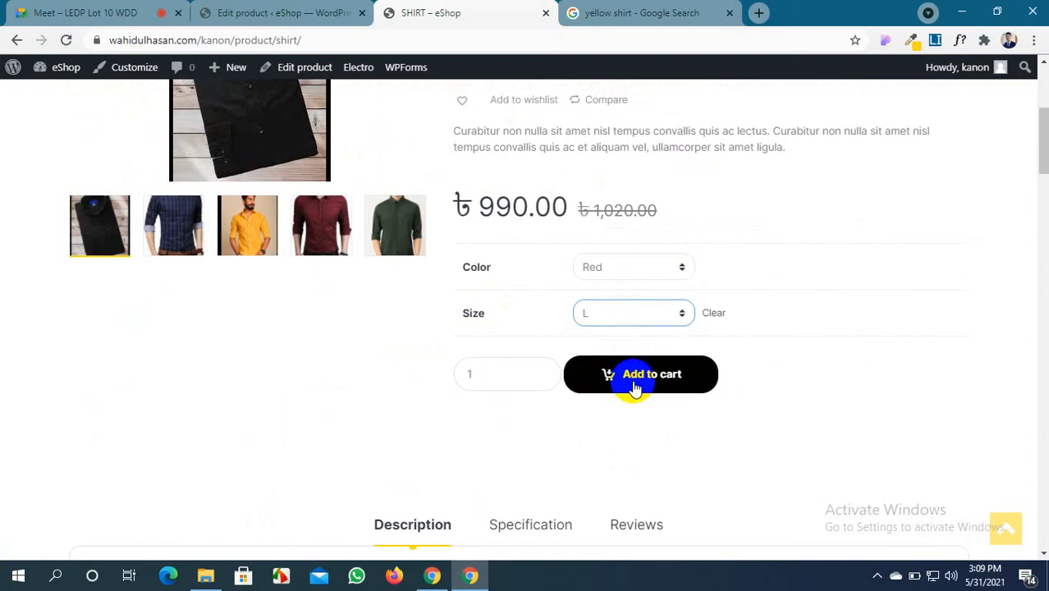
click(633, 378)
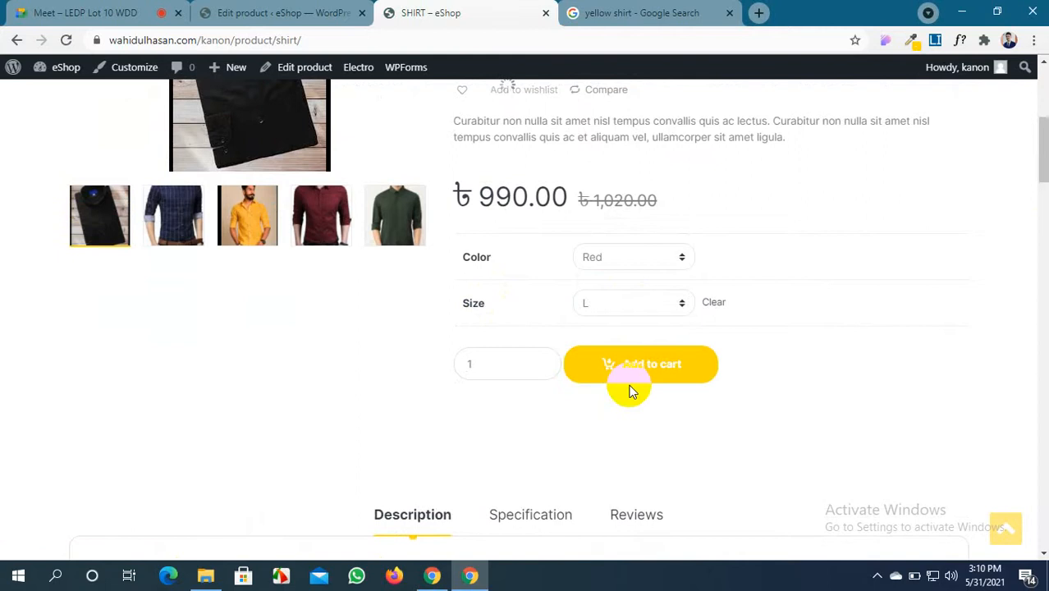
Go to the Cart page listing the SHIRT - Red, L at 990.00
scroll(628, 387, down, 6)
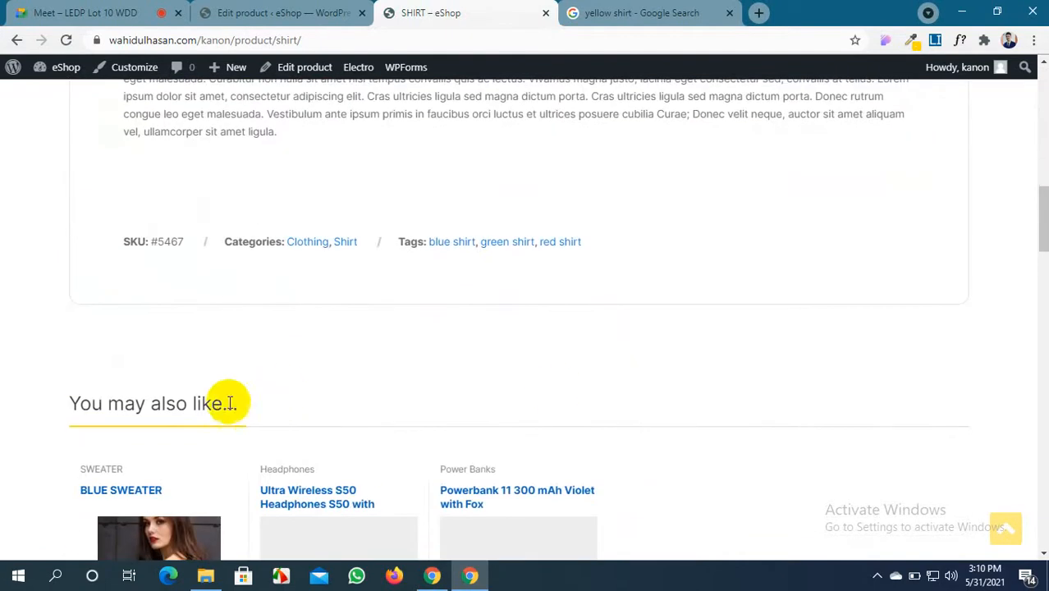
scroll(206, 409, down, 3)
scroll(170, 362, down, 3)
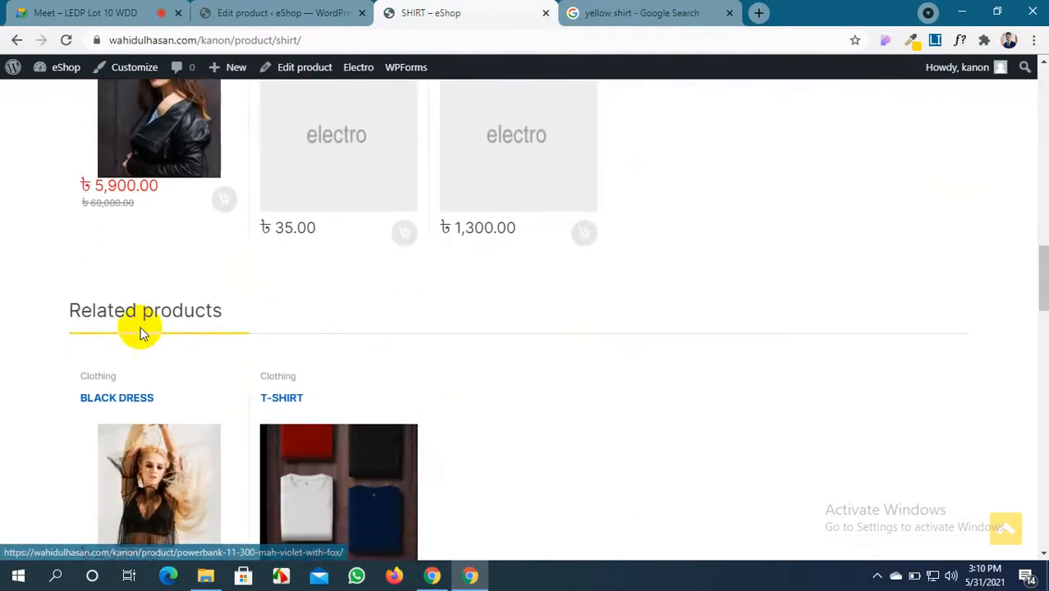
scroll(139, 332, down, 6)
scroll(140, 331, up, 5)
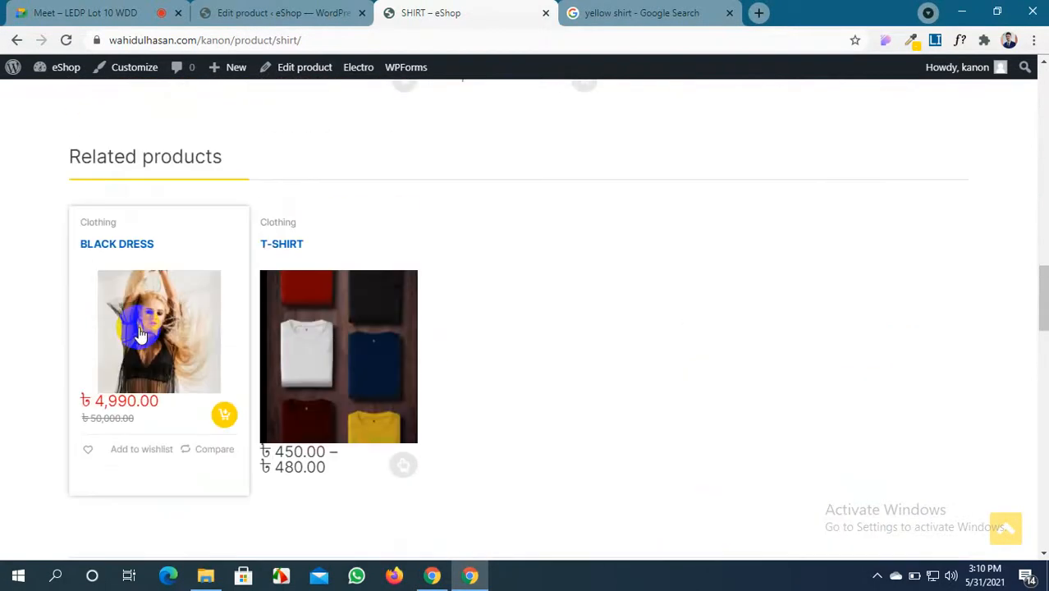
scroll(140, 332, up, 2)
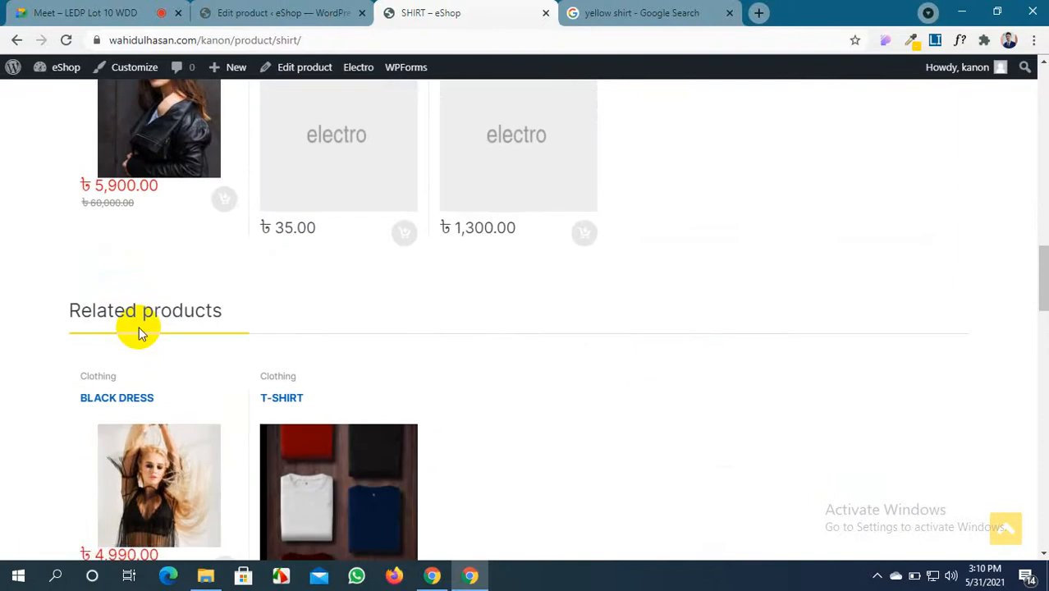
scroll(139, 328, up, 3)
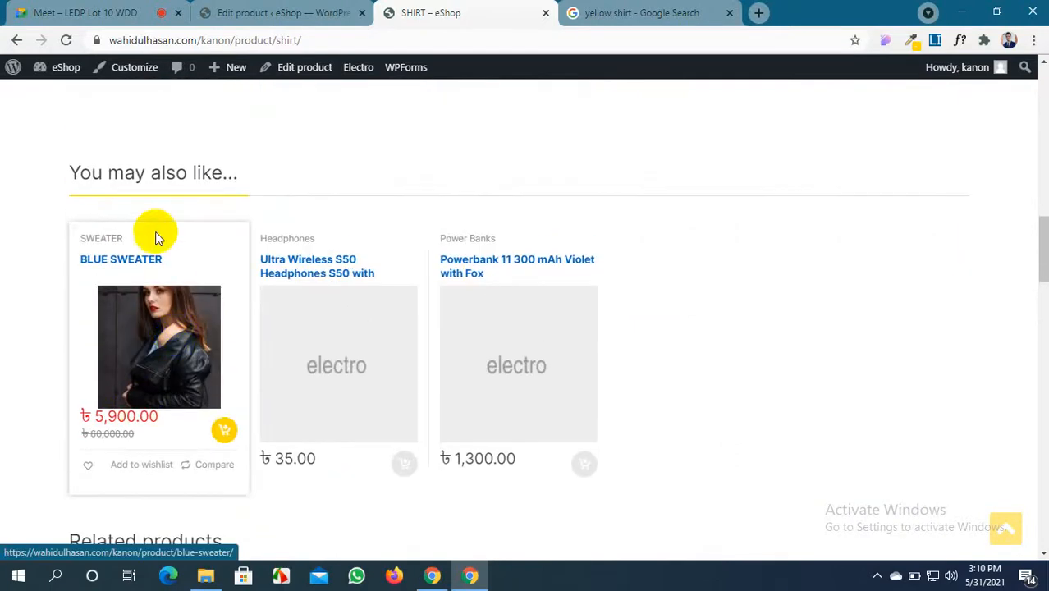
scroll(384, 314, up, 4)
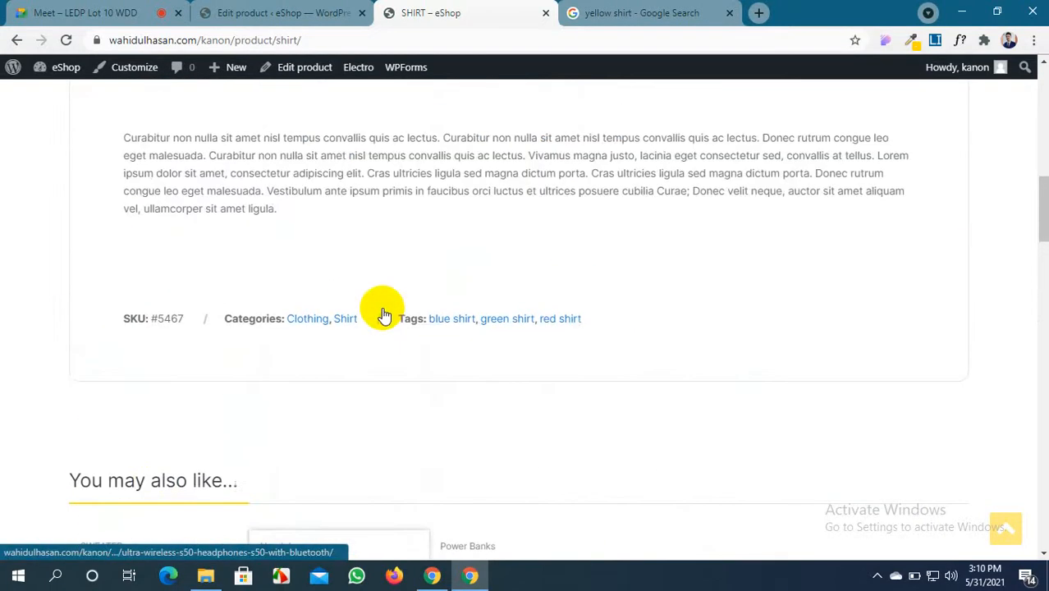
scroll(384, 314, up, 7)
scroll(384, 314, down, 3)
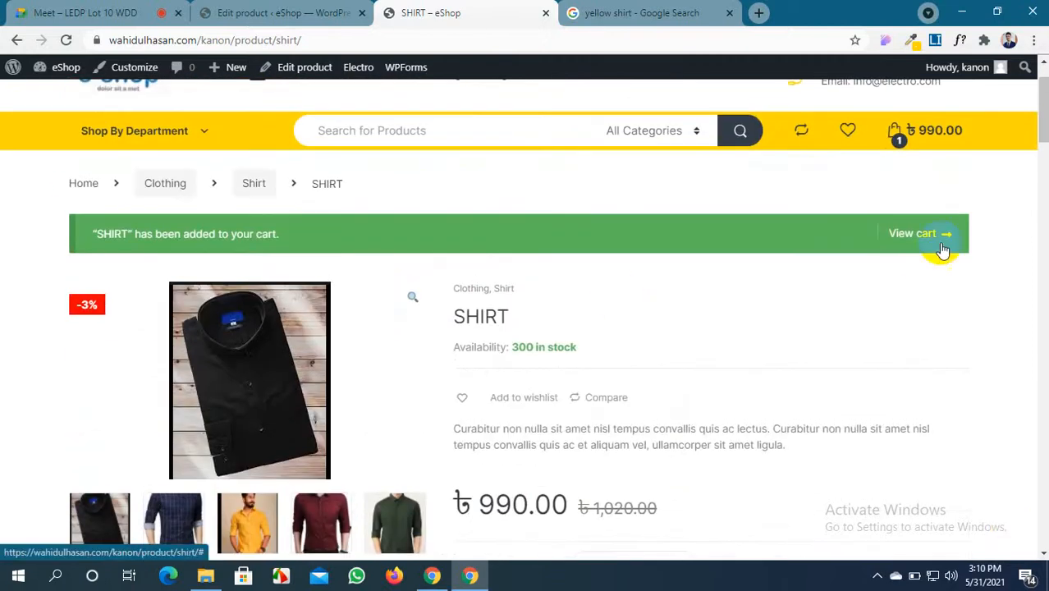
click(922, 235)
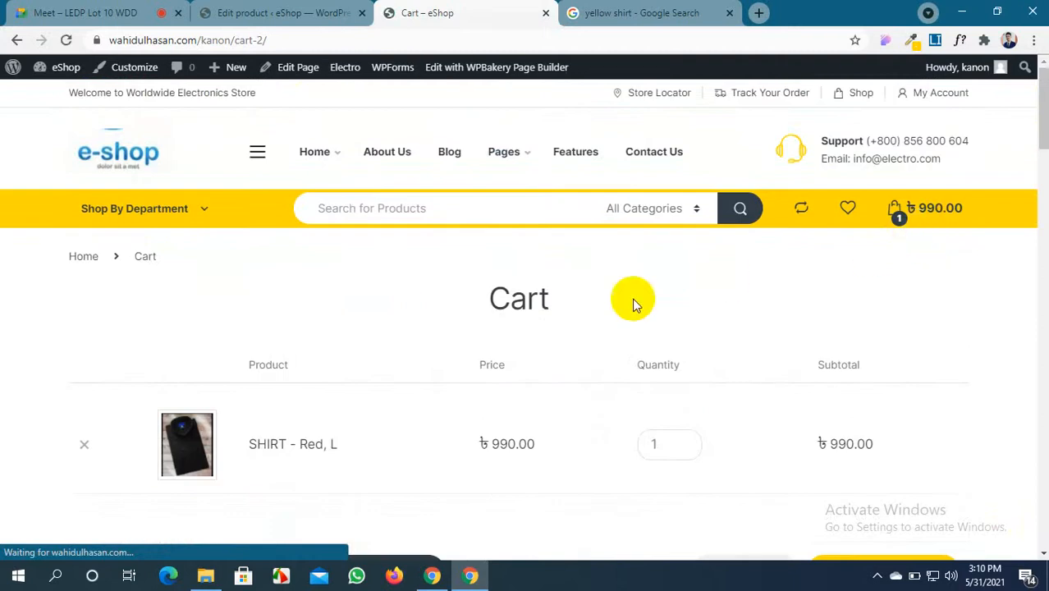
Scroll to the cart's cross-sells and open the SHIRT's Linked Products settings to compare
scroll(473, 316, down, 5)
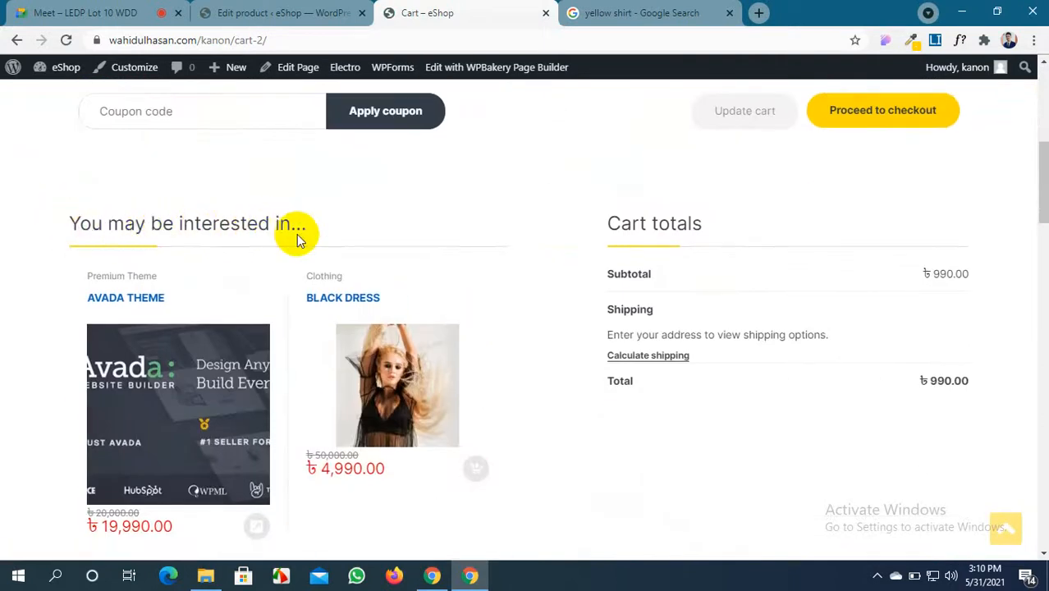
scroll(271, 234, down, 1)
scroll(328, 246, down, 2)
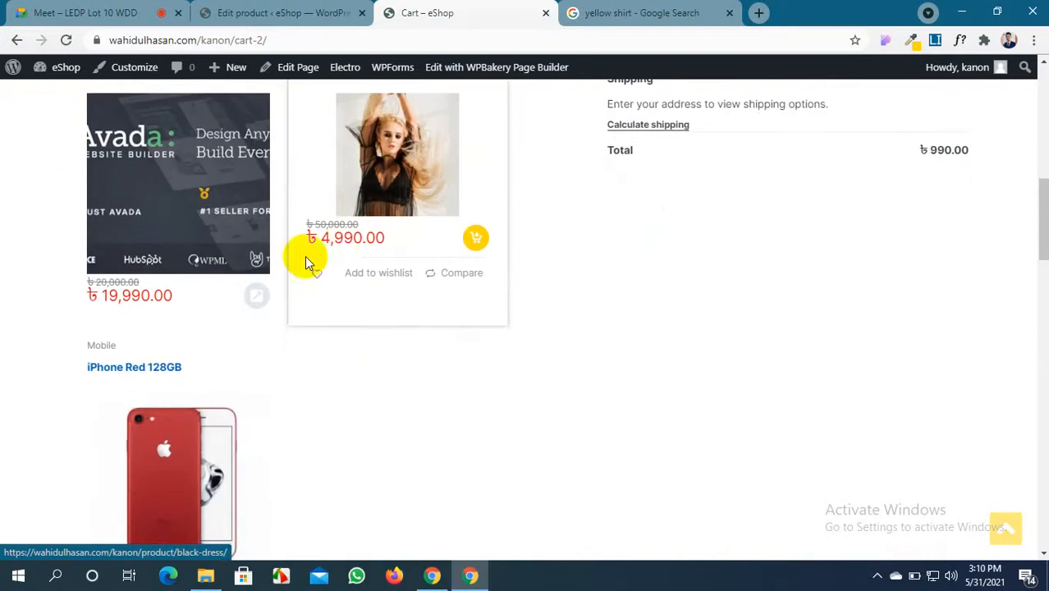
click(262, 27)
scroll(340, 321, down, 10)
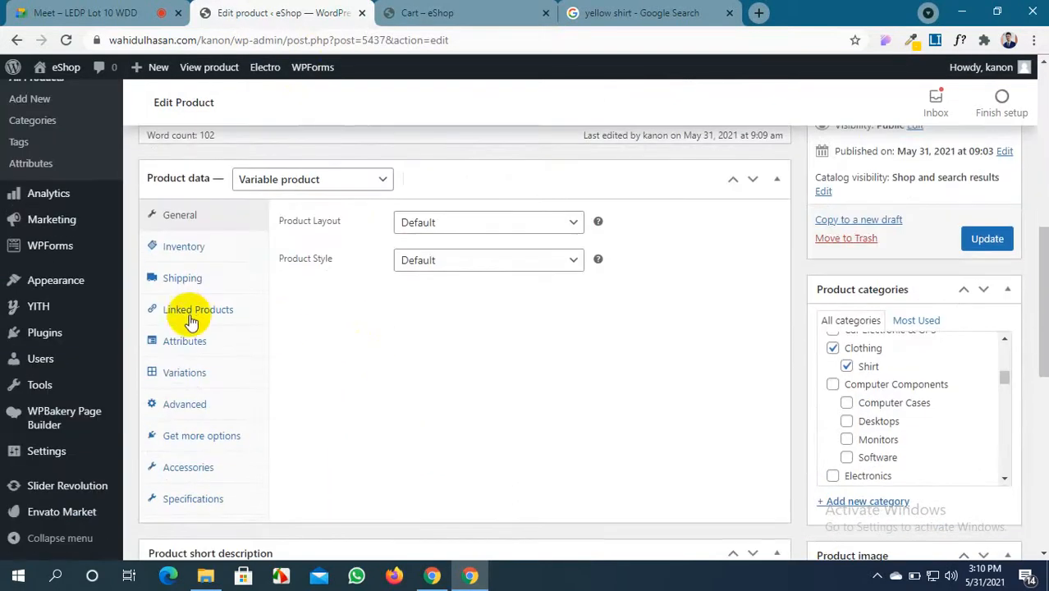
click(206, 320)
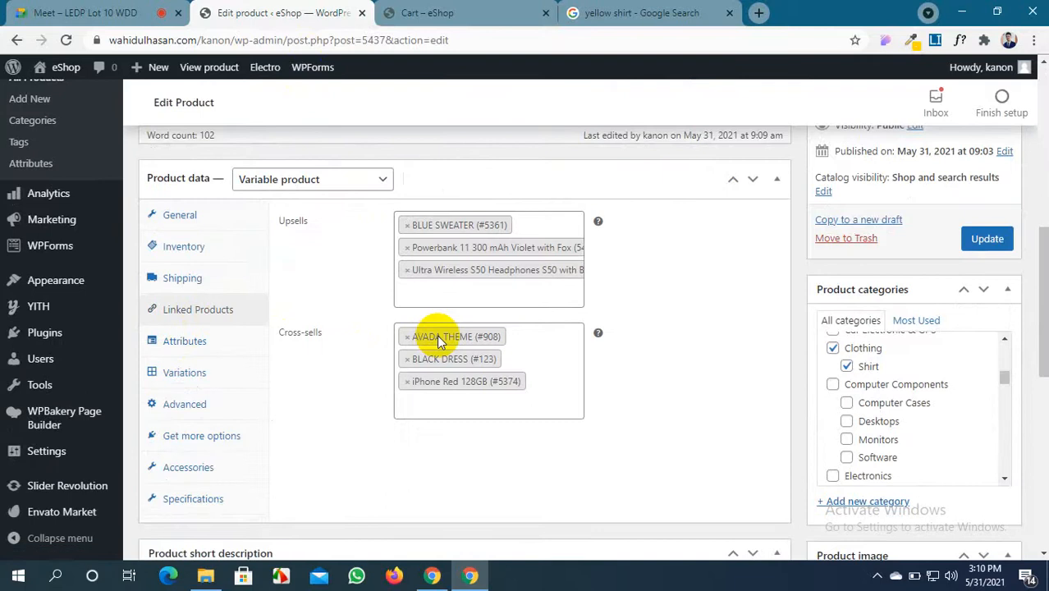
Verify AVADA THEME, BLACK DRESS and iPhone Red 128GB appear under 'You may be interested in…'
click(484, 12)
scroll(195, 274, up, 2)
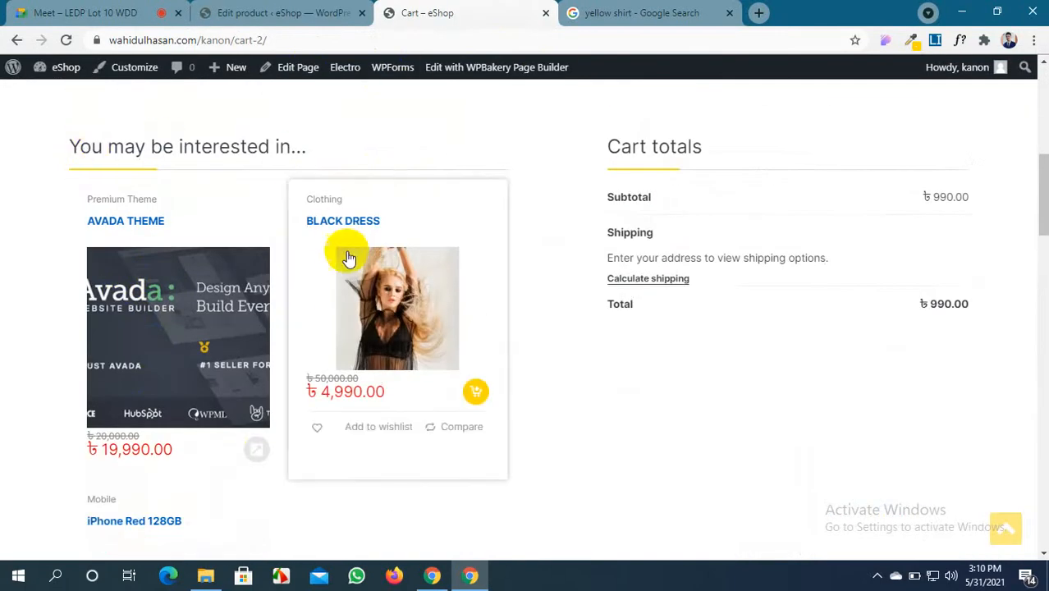
scroll(346, 257, down, 1)
scroll(346, 259, up, 4)
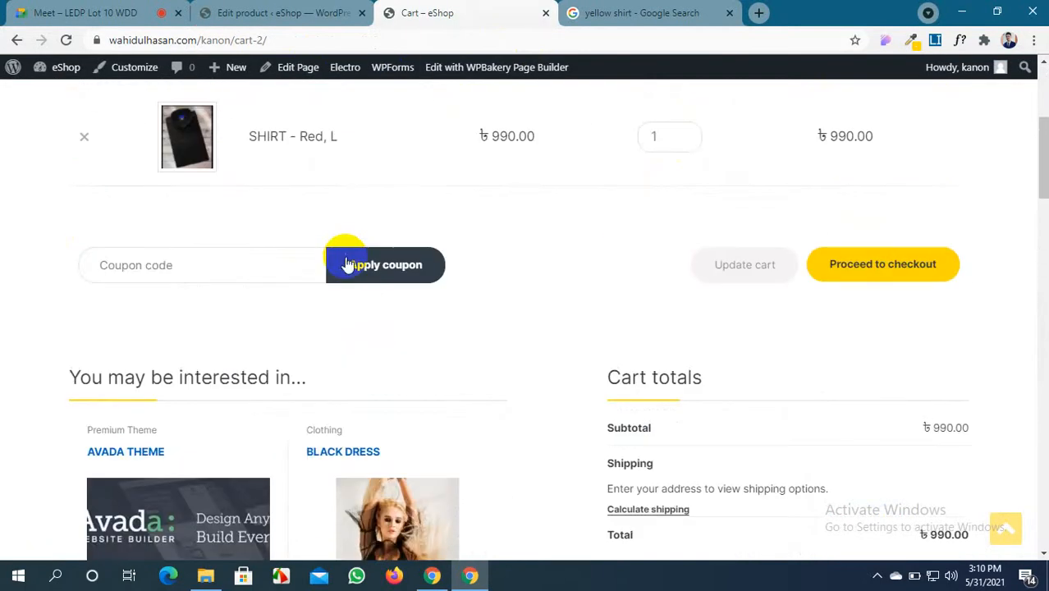
scroll(344, 262, down, 5)
scroll(345, 260, down, 2)
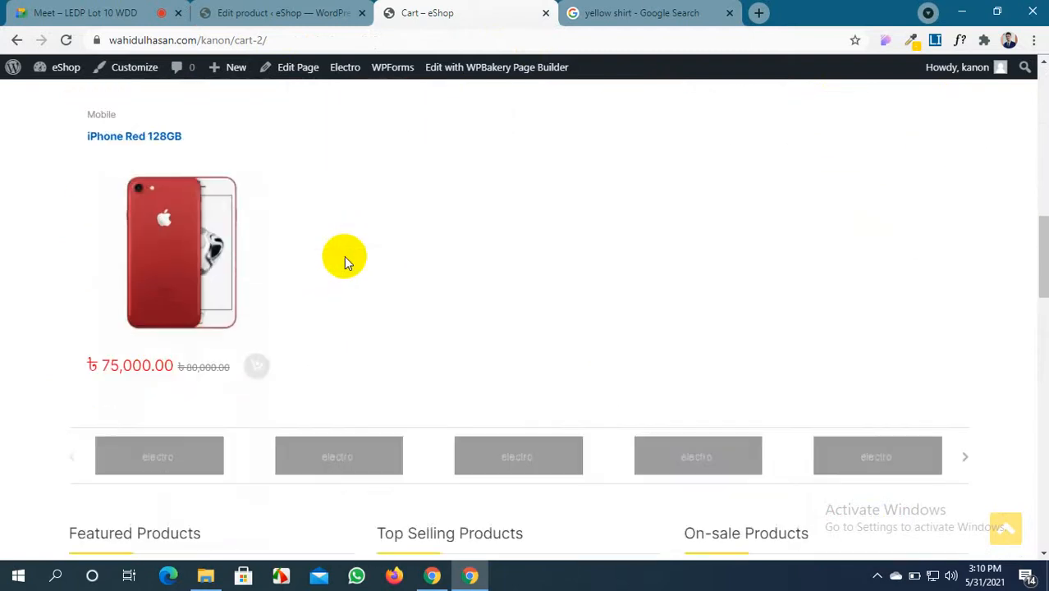
scroll(344, 256, down, 2)
scroll(344, 256, up, 10)
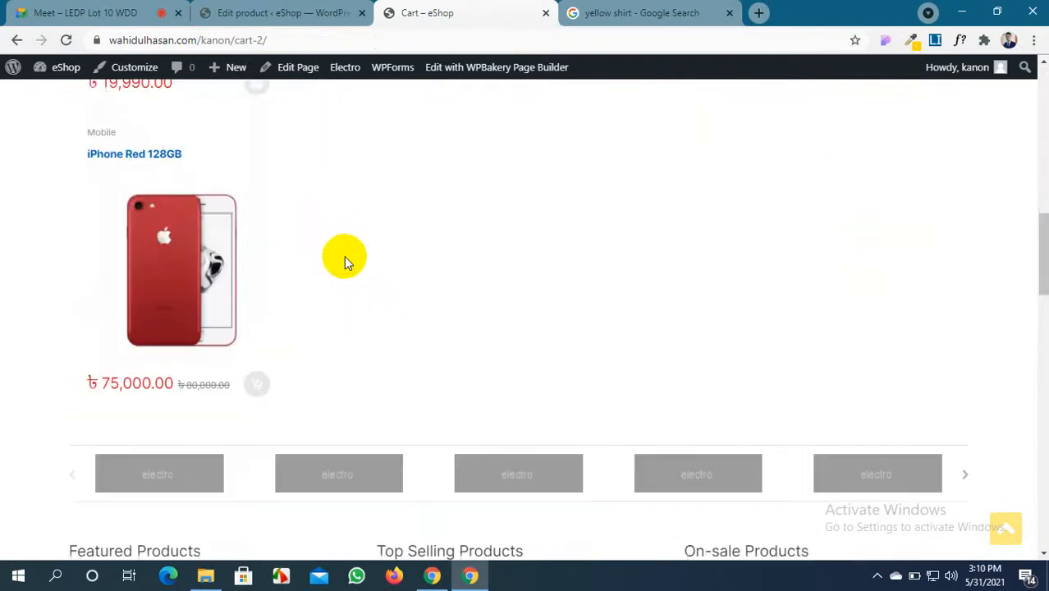
Go from the SHIRT editor to the WordPress Dashboard
click(311, 12)
scroll(203, 238, up, 8)
scroll(203, 238, up, 1)
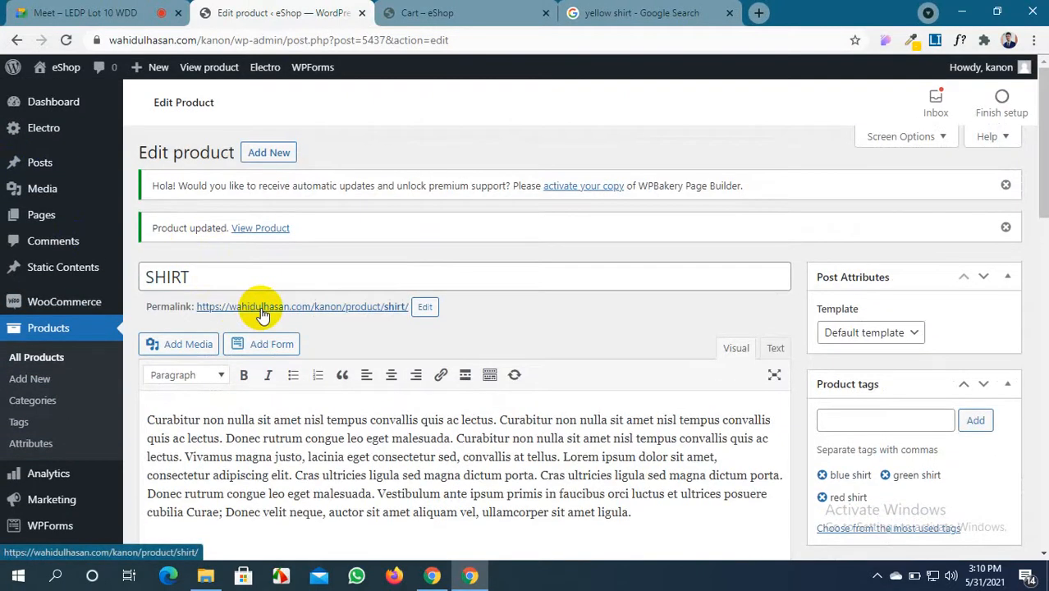
click(70, 108)
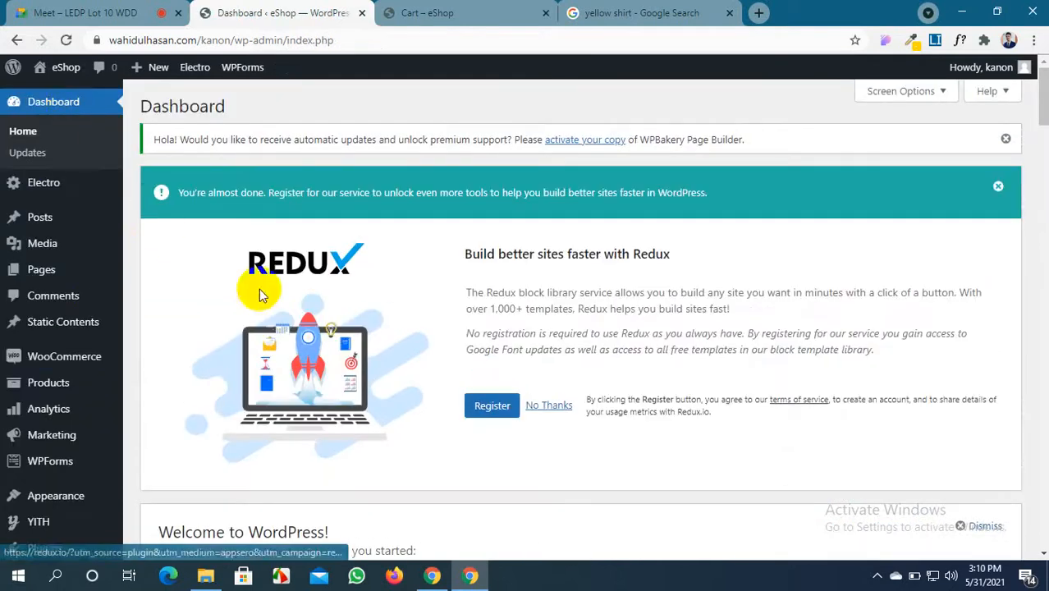
Dismiss the Redux registration notice and return to the storefront cart
click(999, 188)
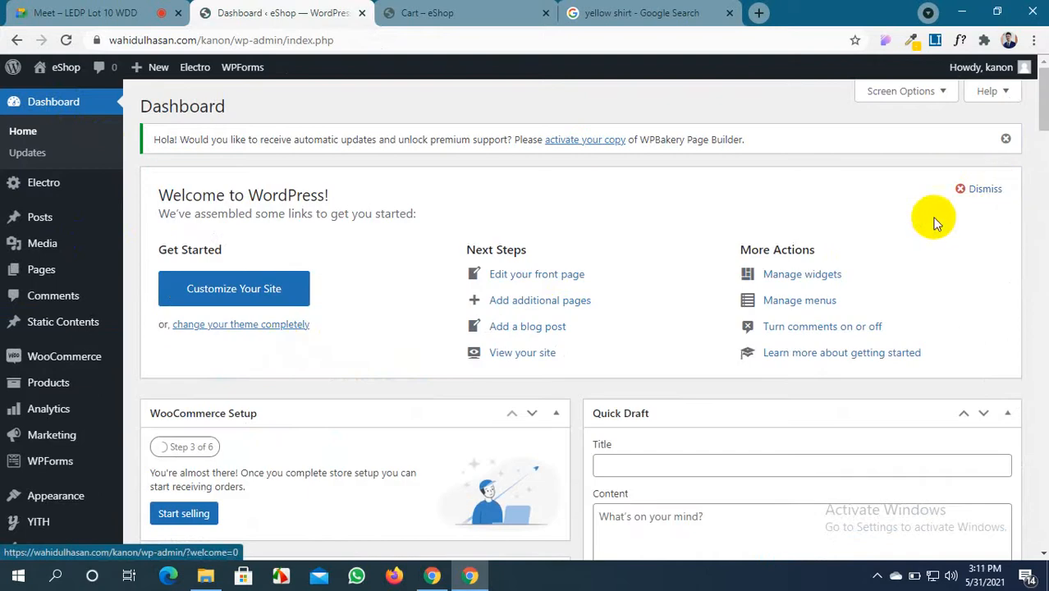
scroll(280, 347, down, 4)
scroll(280, 347, down, 10)
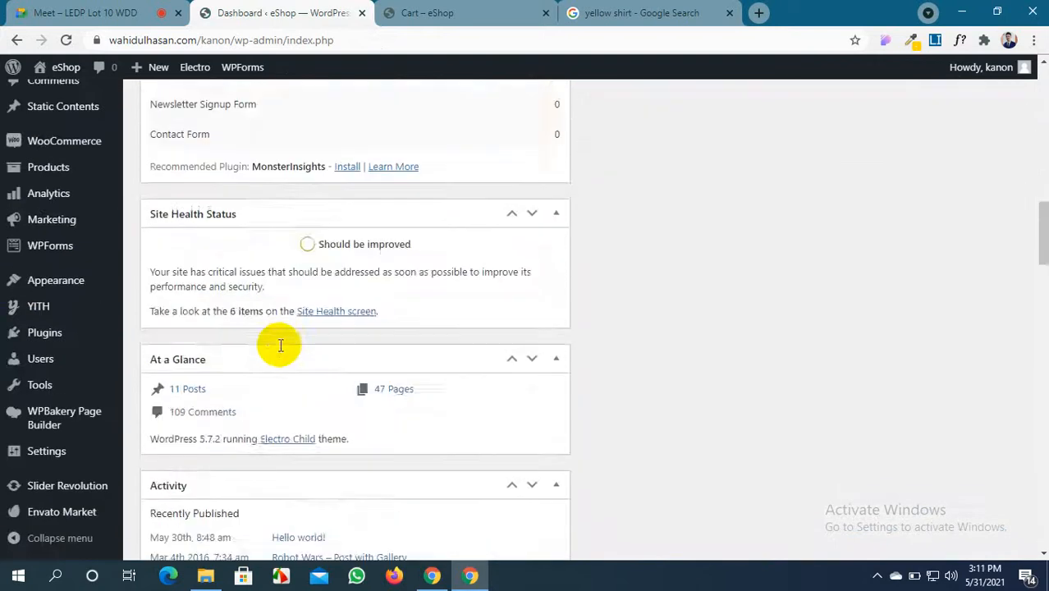
scroll(276, 339, up, 14)
click(423, 12)
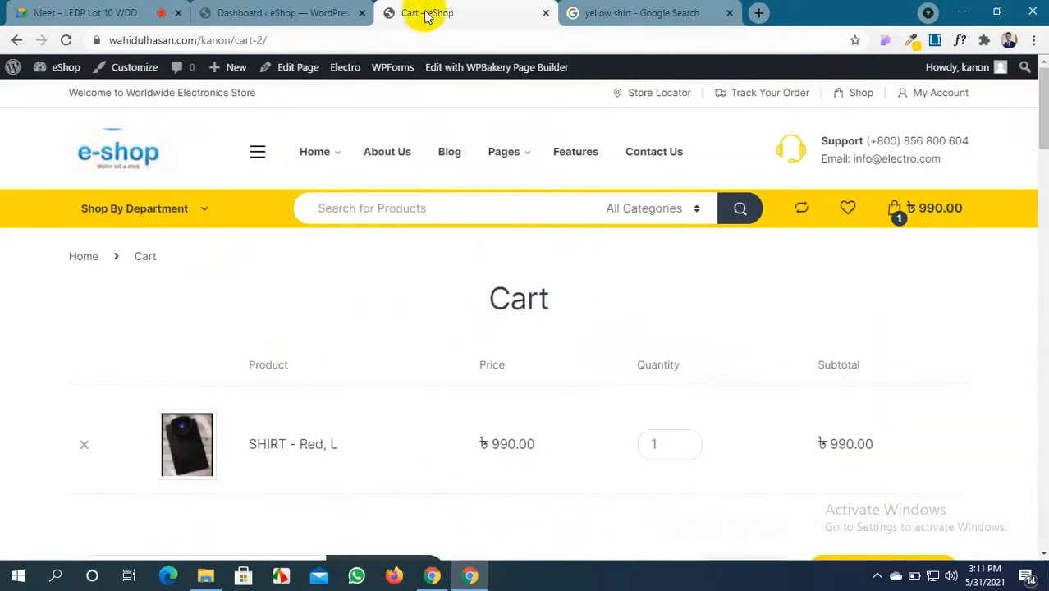
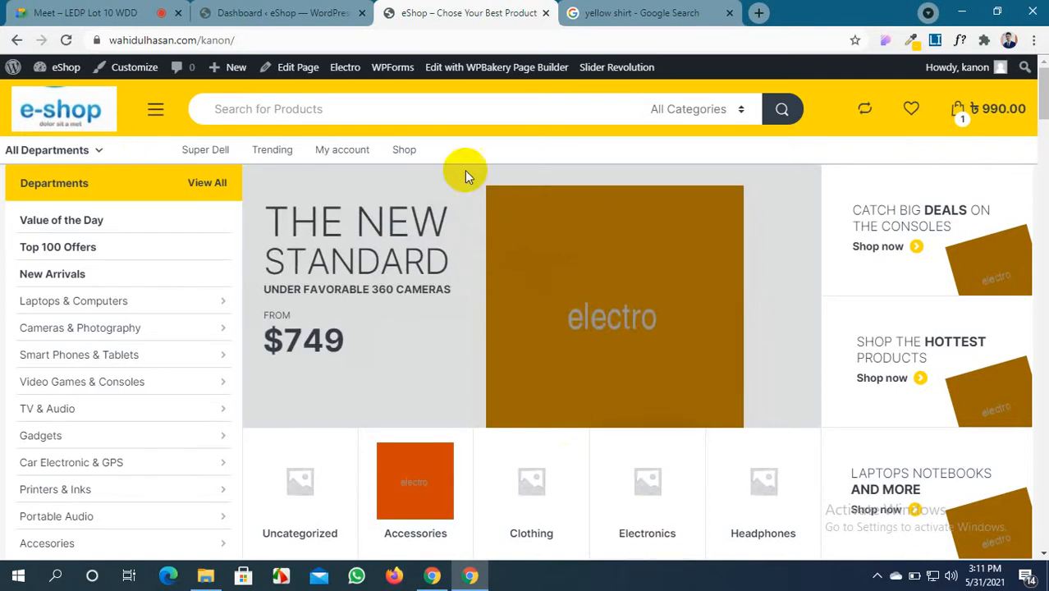
Switch between the admin Dashboard and eShop storefront tabs, scrolling the Dashboard
click(319, 10)
click(402, 13)
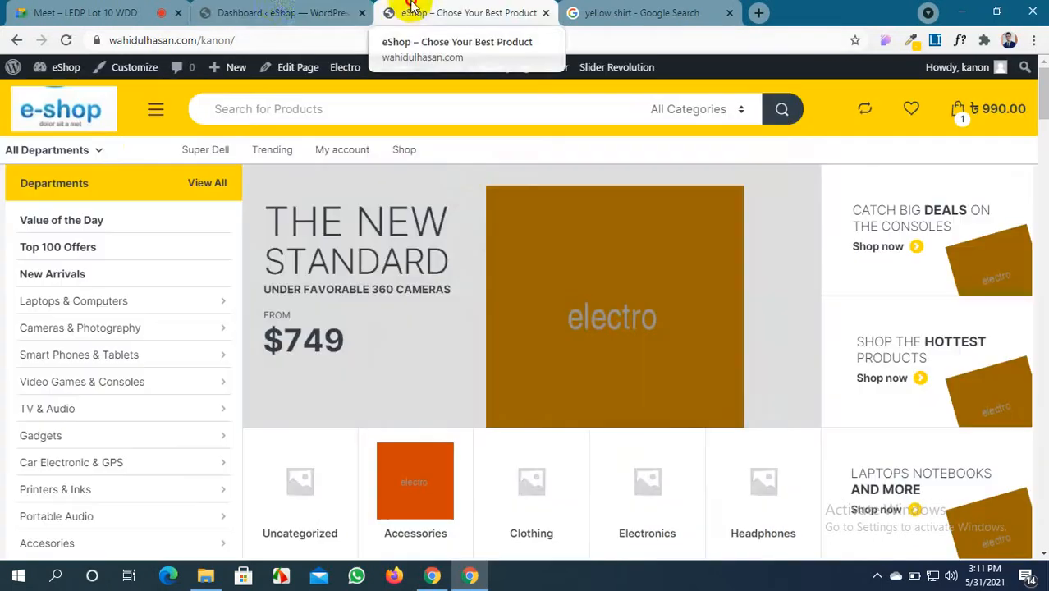
click(283, 13)
scroll(254, 327, down, 3)
scroll(254, 329, down, 8)
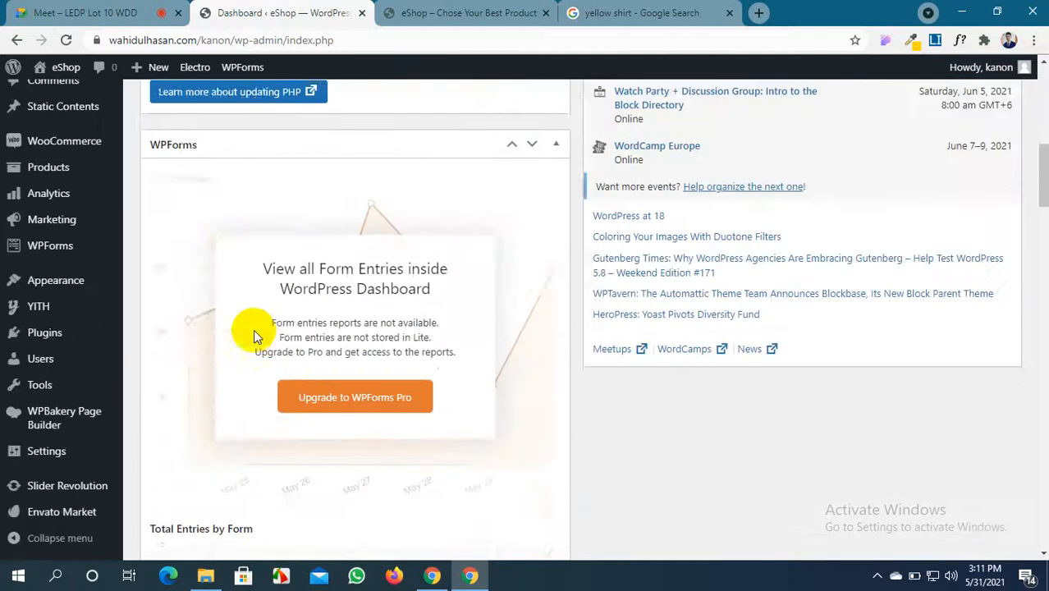
scroll(253, 335, up, 9)
scroll(254, 335, up, 3)
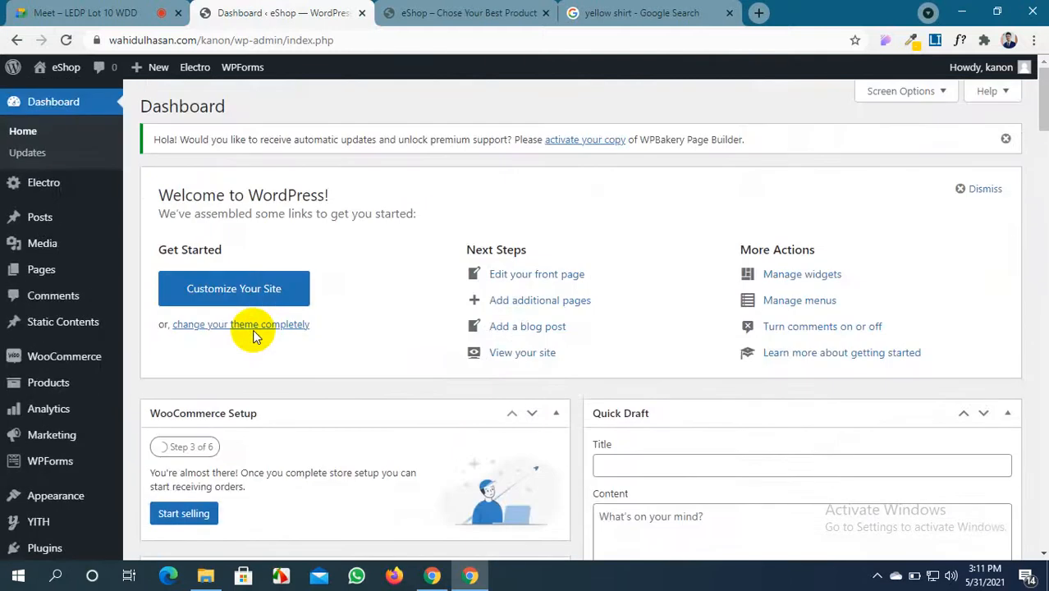
Scroll the eShop storefront home page down to its footer and back up
click(409, 21)
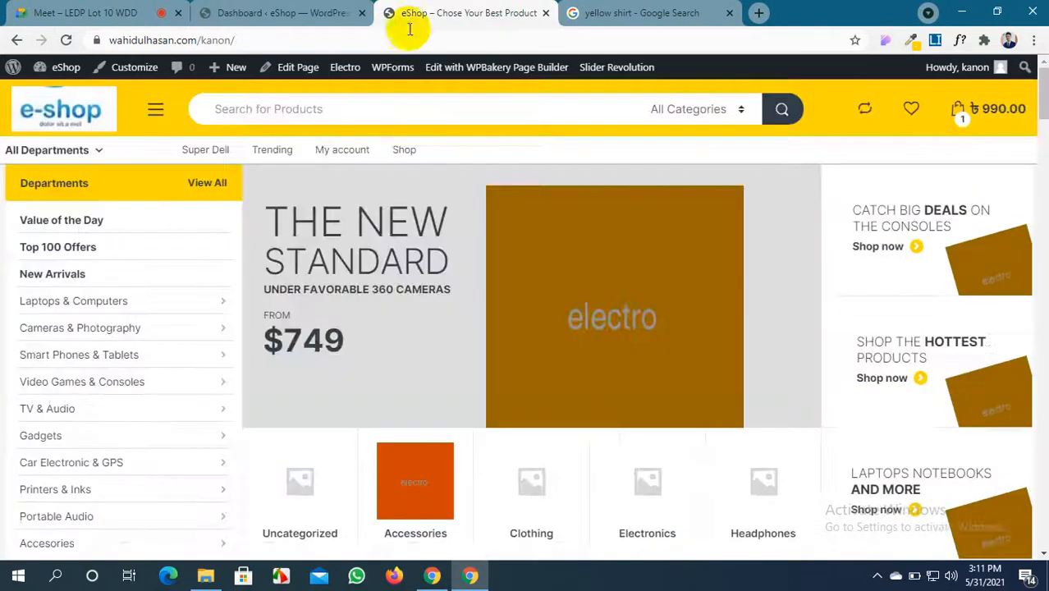
scroll(463, 300, down, 12)
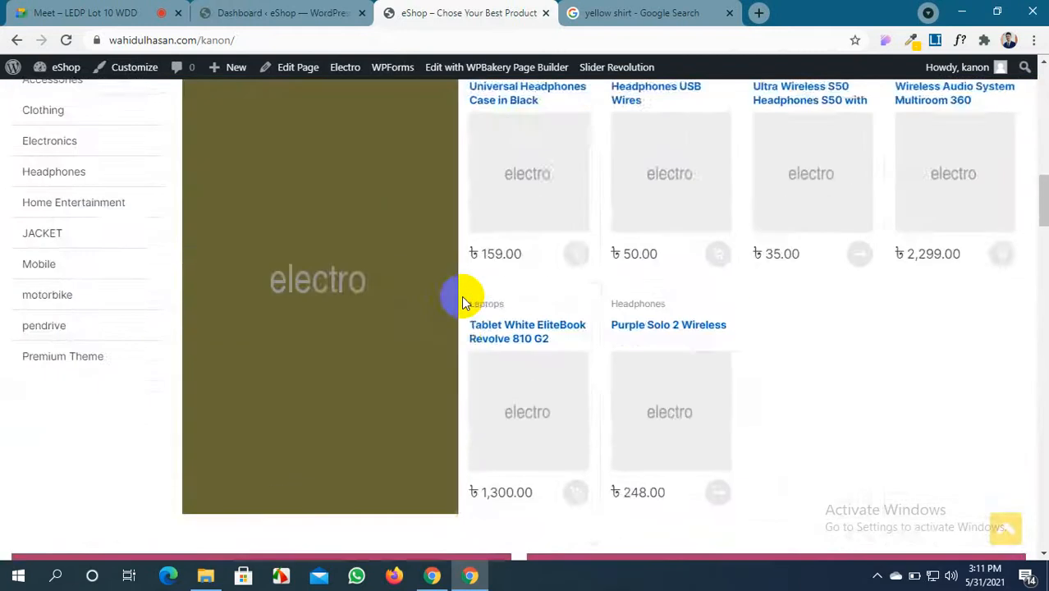
scroll(461, 296, down, 10)
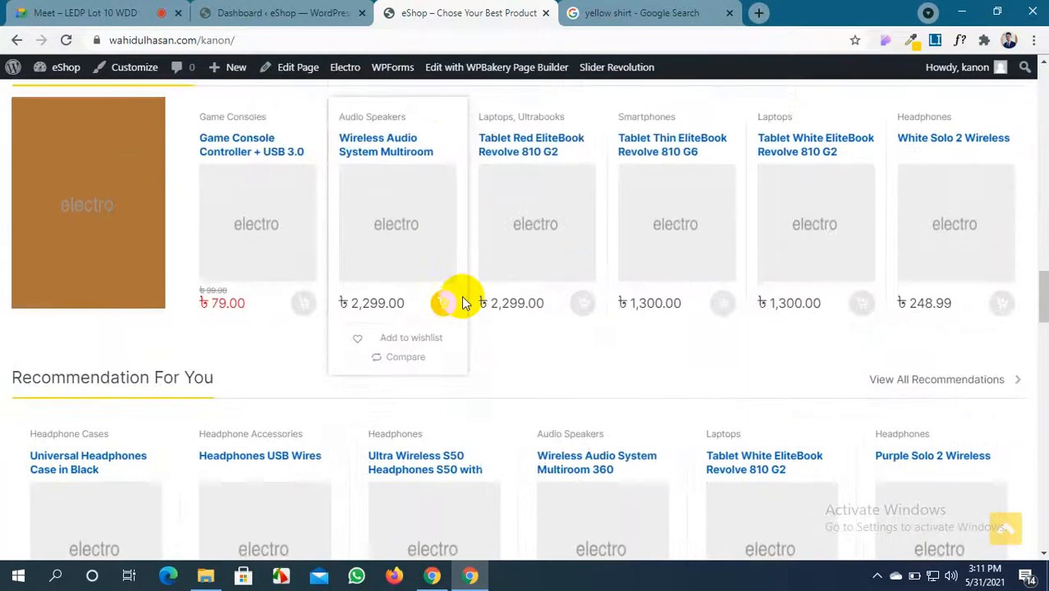
scroll(461, 295, down, 5)
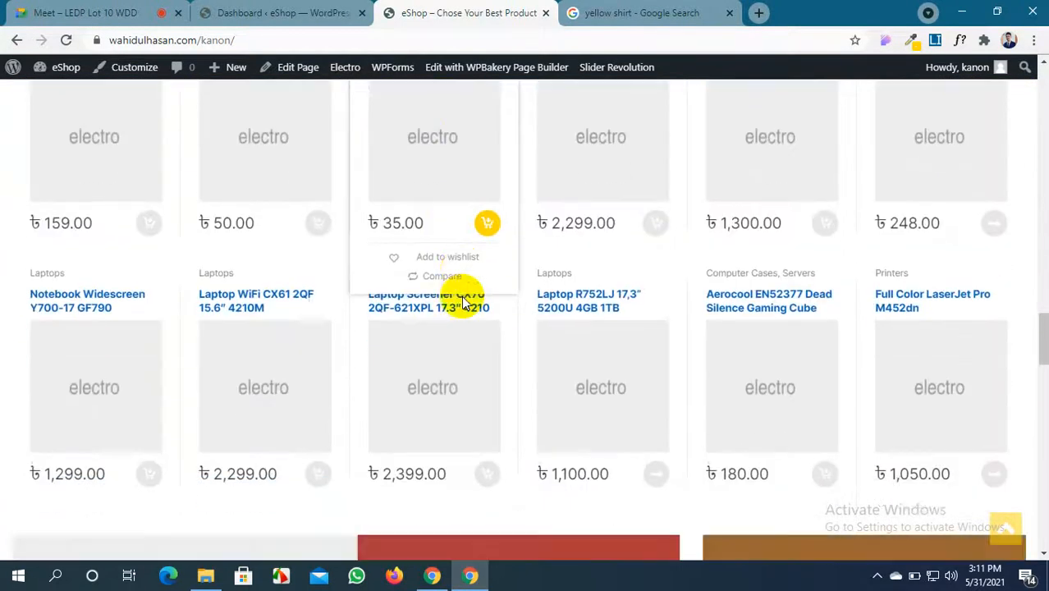
scroll(462, 302, down, 4)
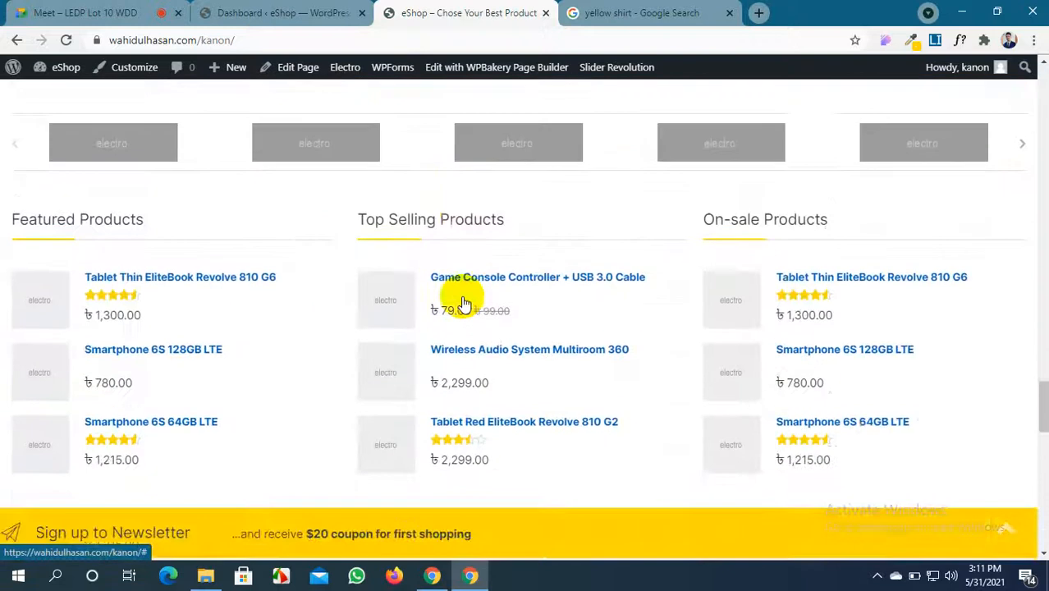
scroll(462, 302, up, 10)
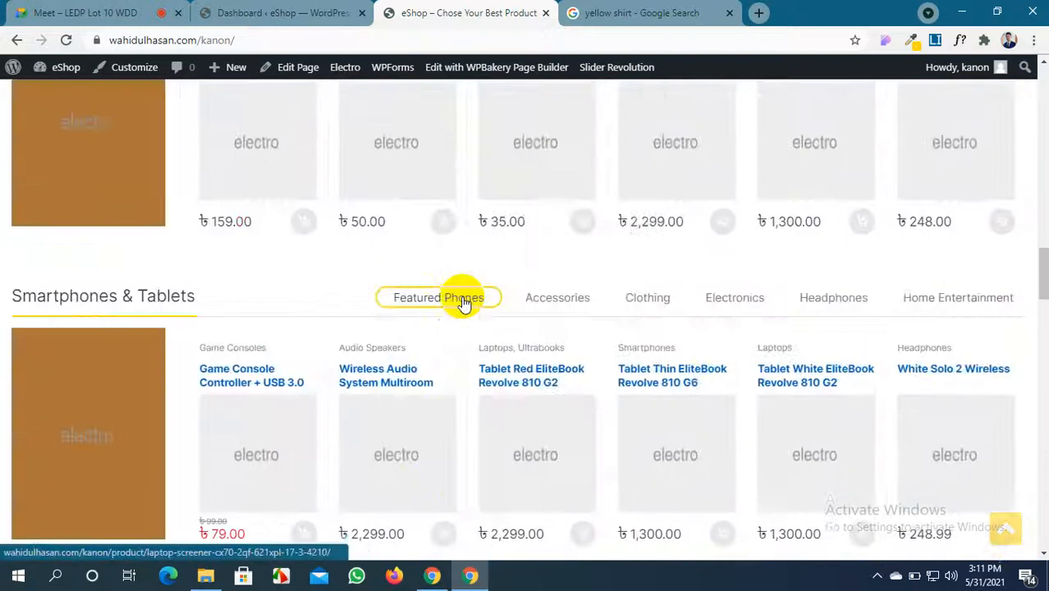
scroll(462, 300, up, 10)
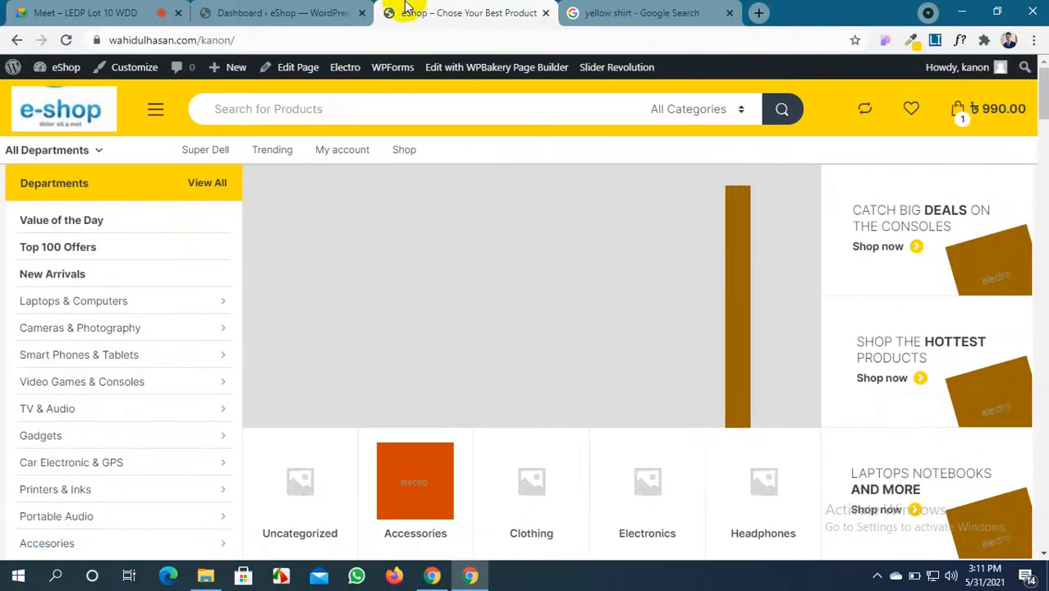
Briefly revisit the Dashboard and storefront, then settle back on the admin Dashboard
click(283, 13)
mouse_move(58, 238)
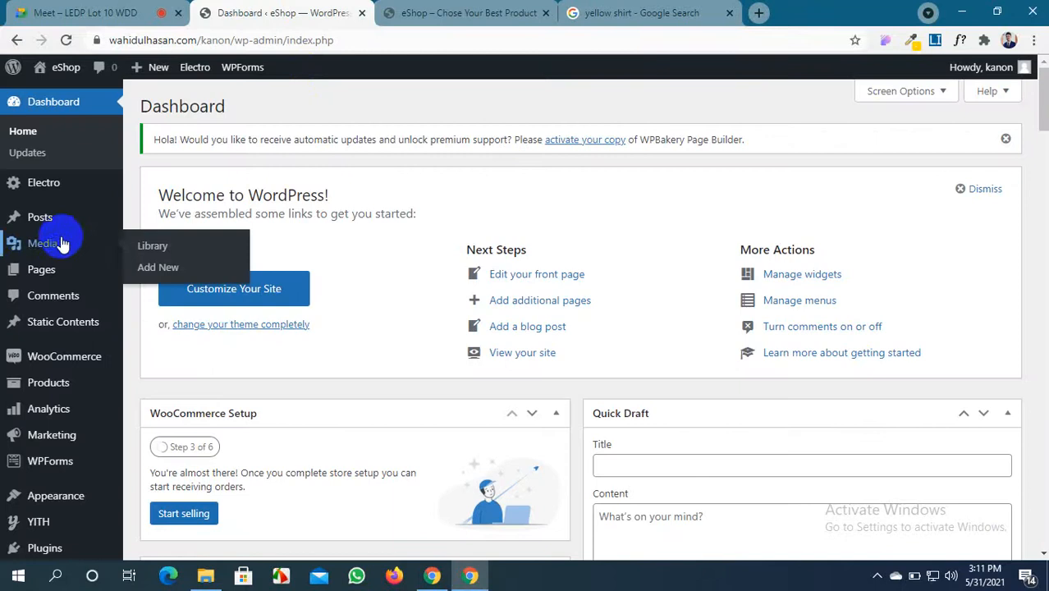
click(443, 10)
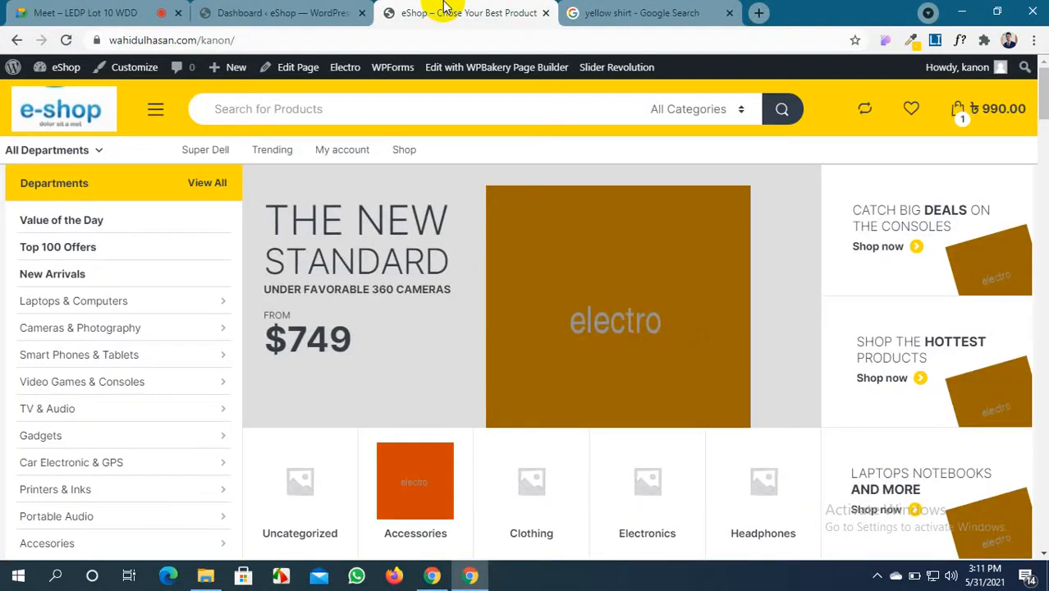
scroll(516, 288, down, 20)
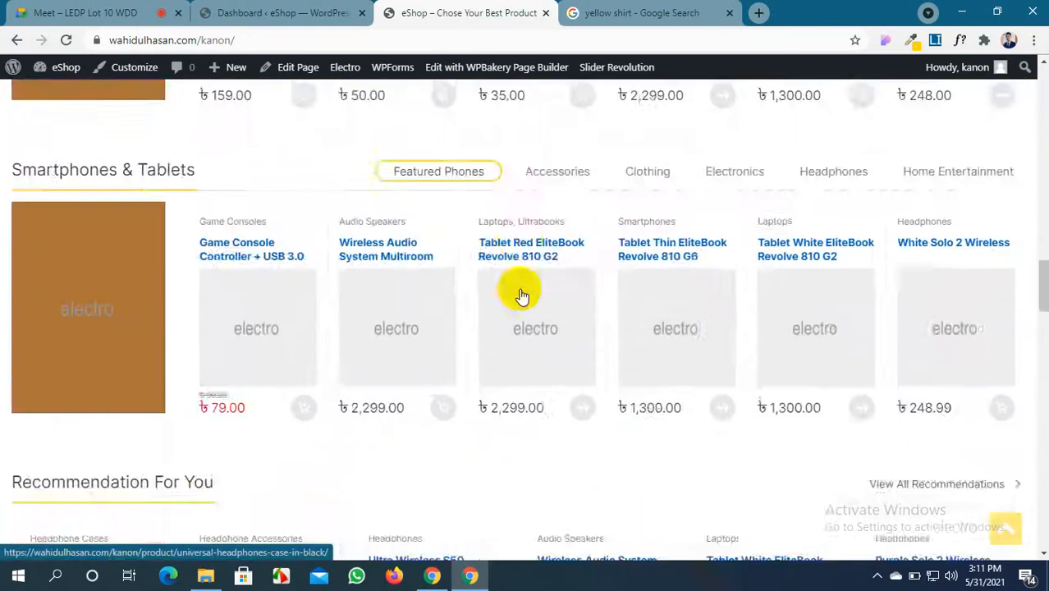
scroll(524, 287, down, 10)
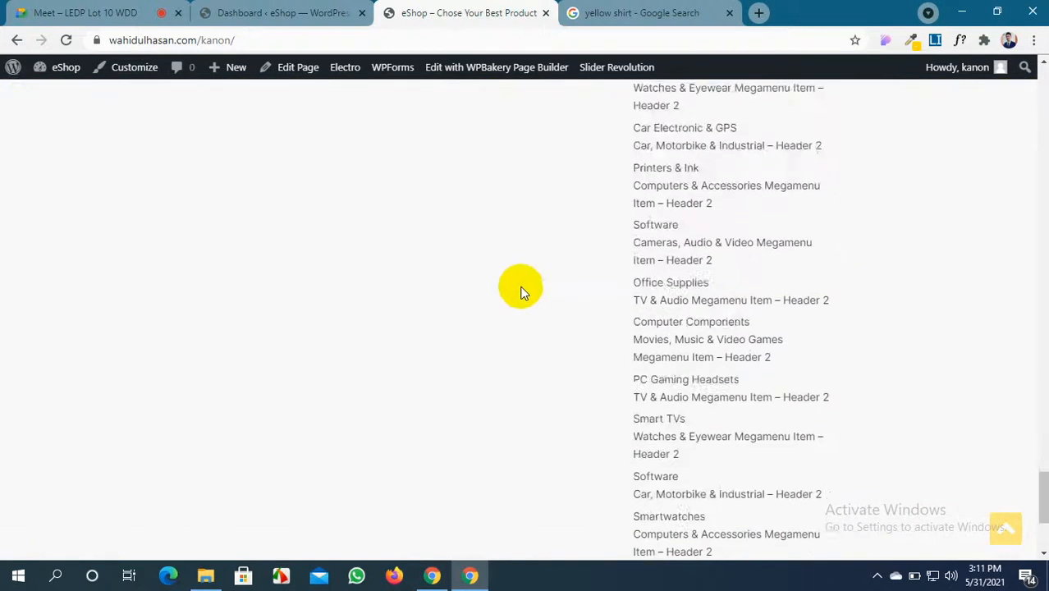
click(328, 10)
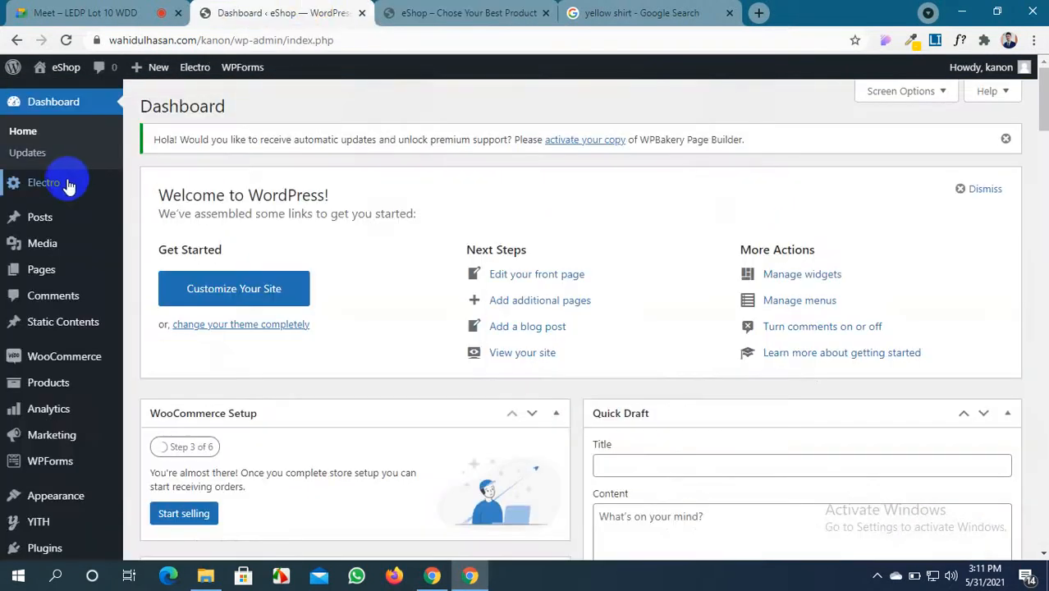
Inspect the storefront footer and step the brand logo carousel forward once
mouse_move(41, 192)
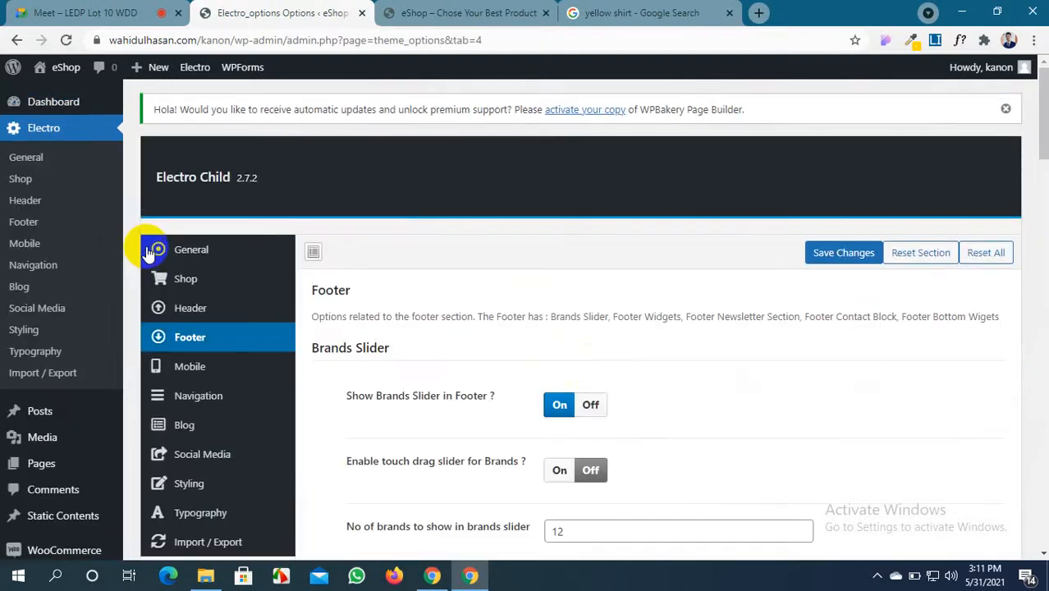
click(469, 12)
scroll(608, 380, down, 3)
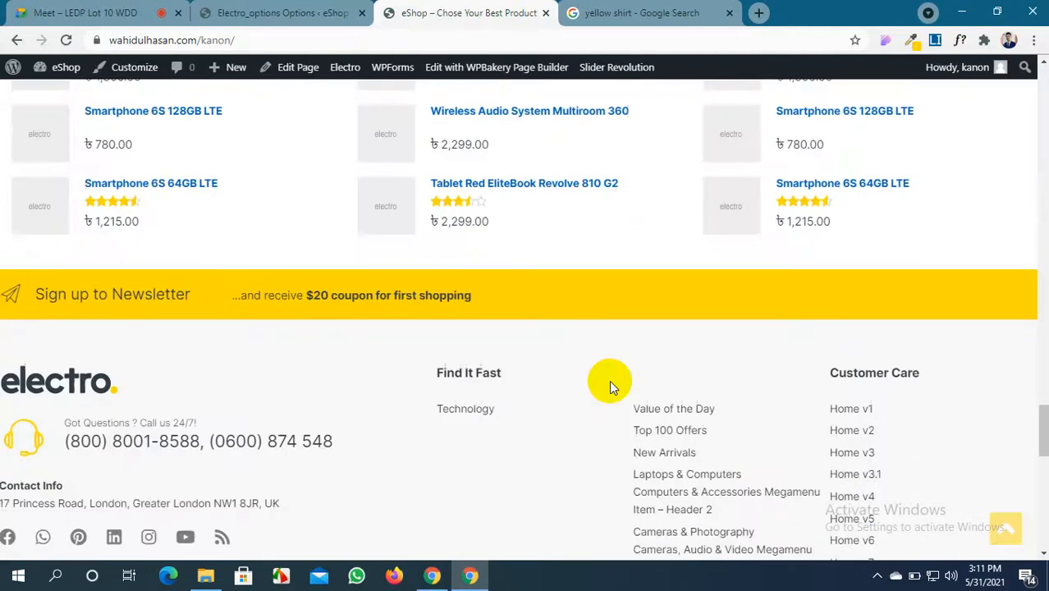
scroll(608, 380, up, 3)
scroll(609, 380, up, 3)
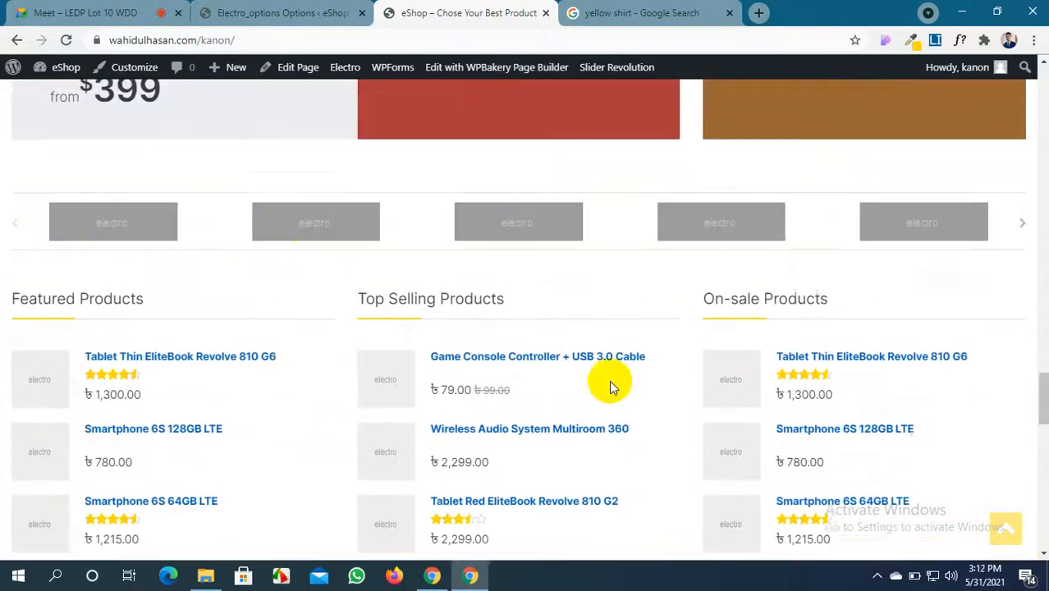
click(254, 13)
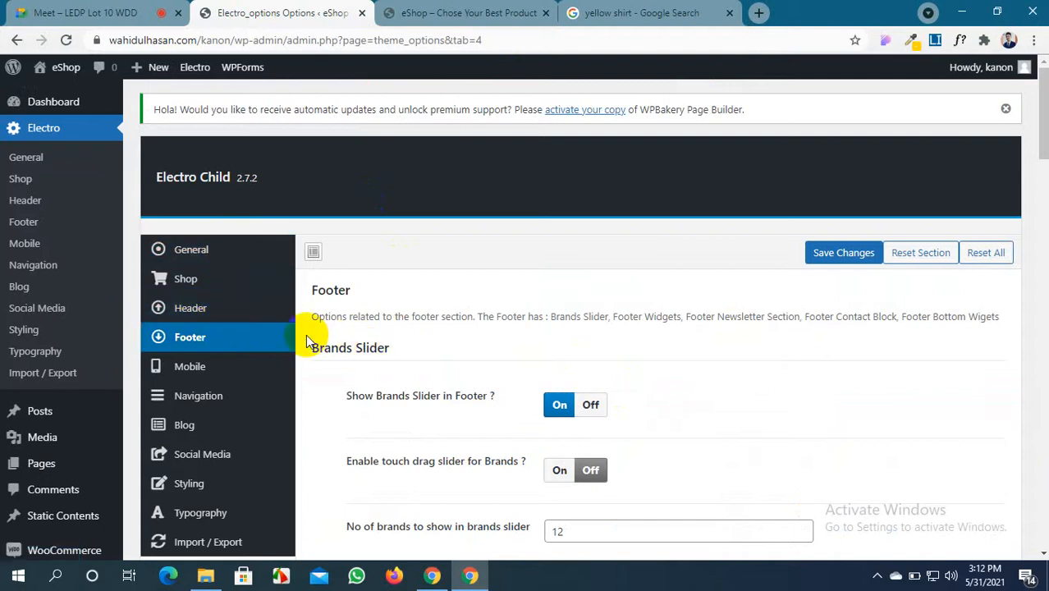
scroll(359, 350, down, 1)
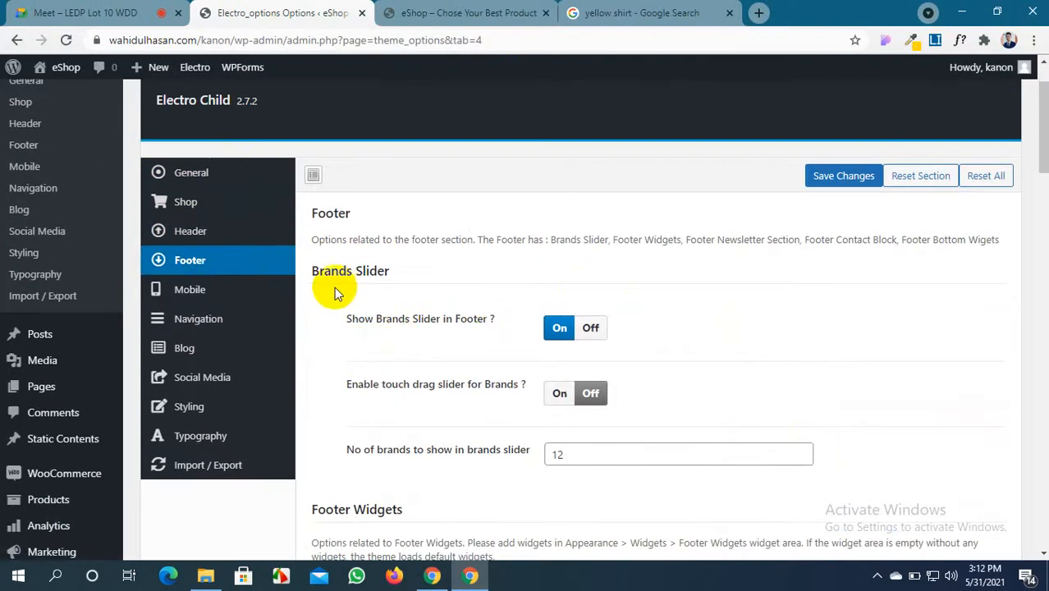
click(469, 13)
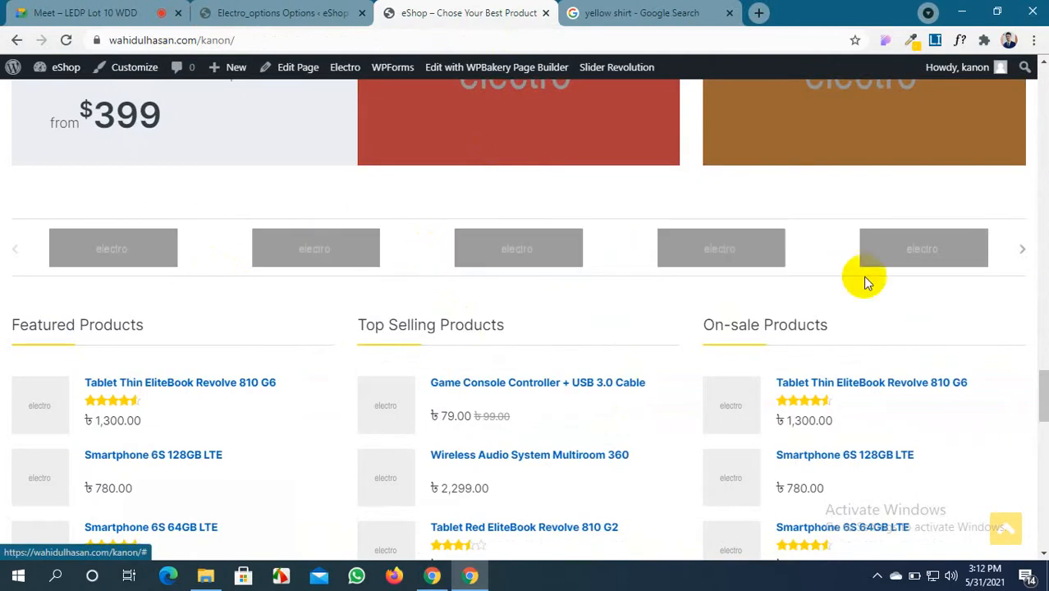
click(1022, 250)
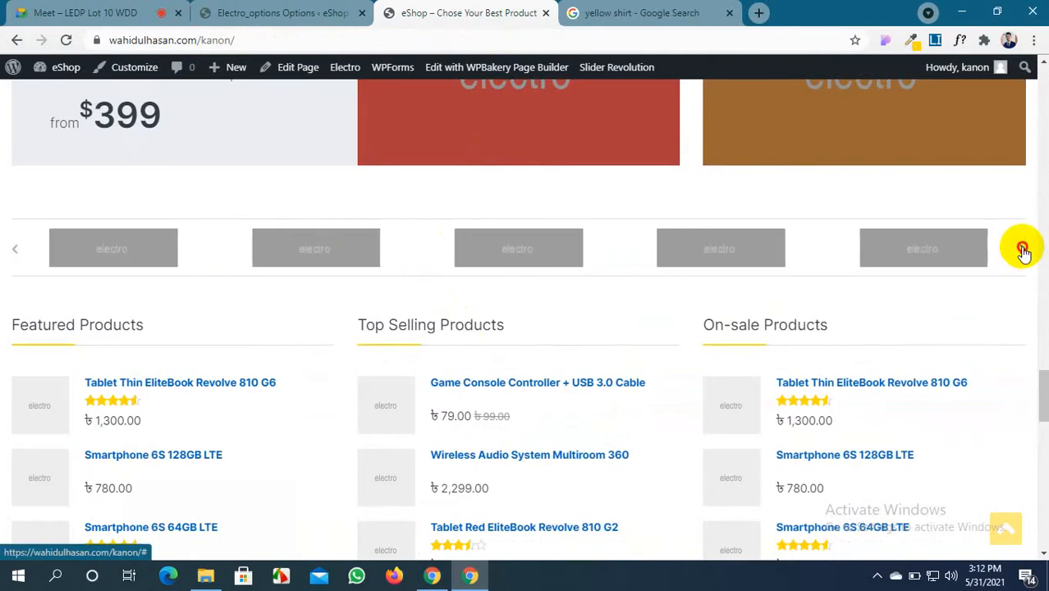
click(331, 6)
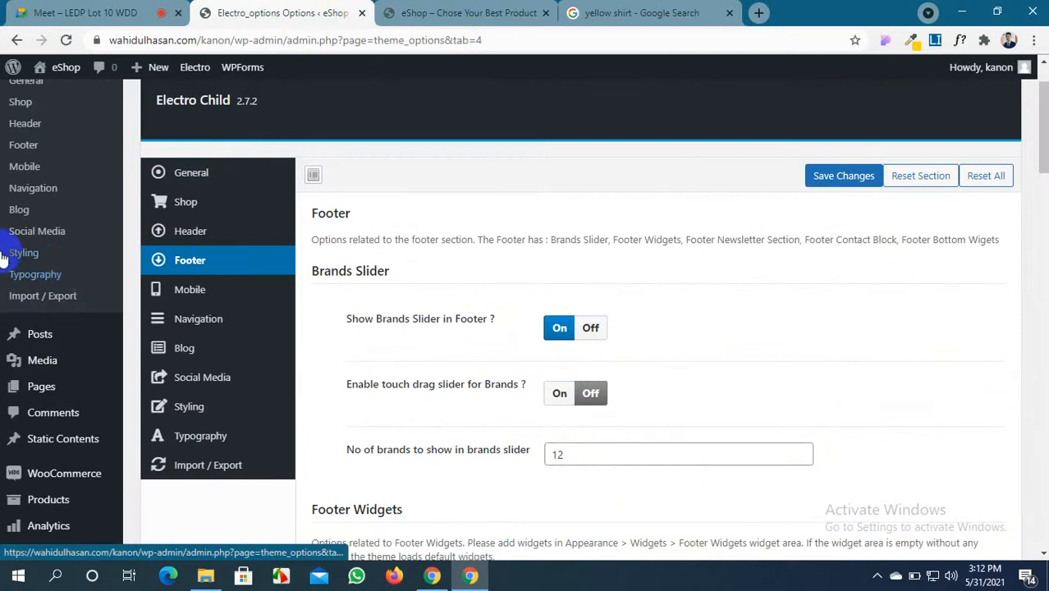
Turn 'Show Brands Slider in Footer?' Off, save, and compare the storefront
scroll(382, 310, up, 1)
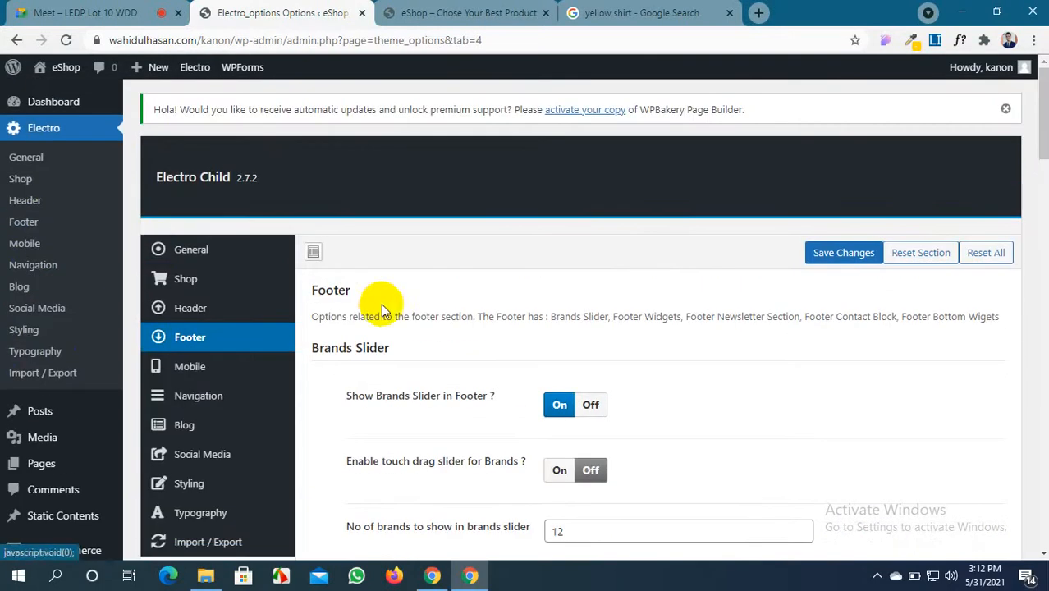
scroll(403, 310, down, 1)
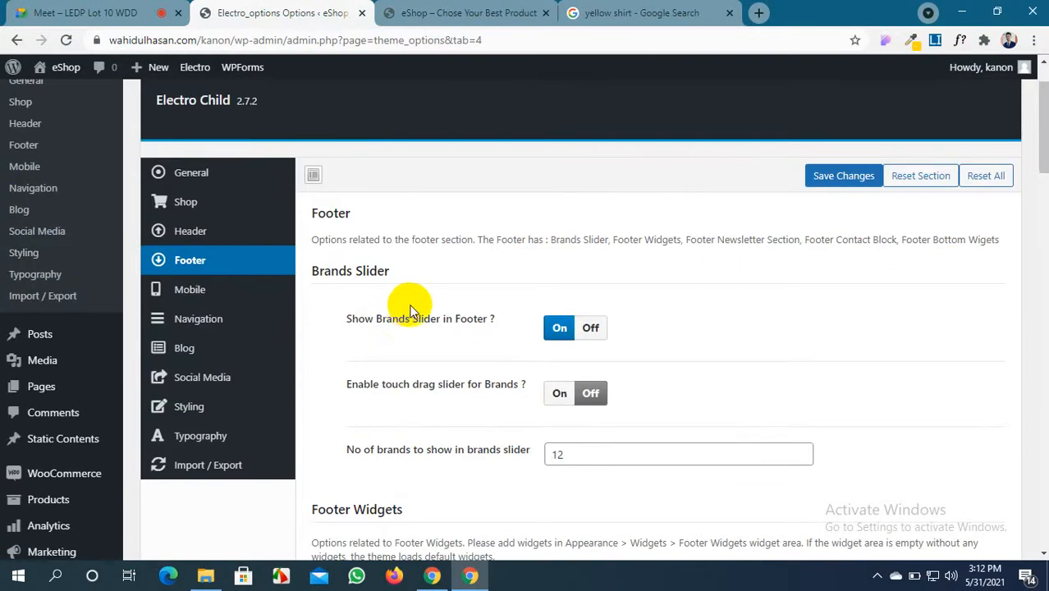
click(584, 330)
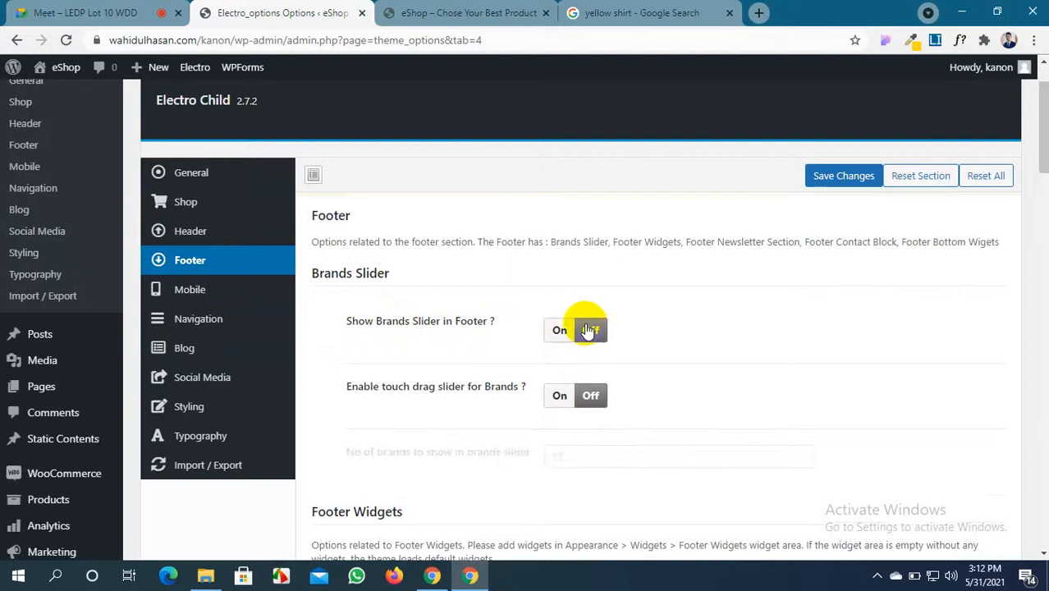
click(821, 176)
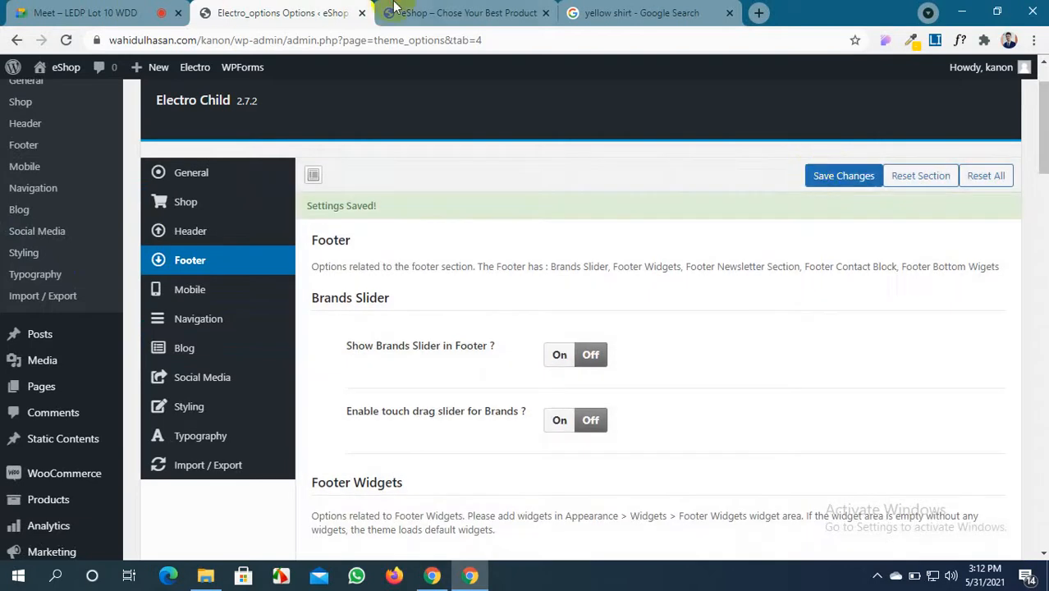
click(396, 9)
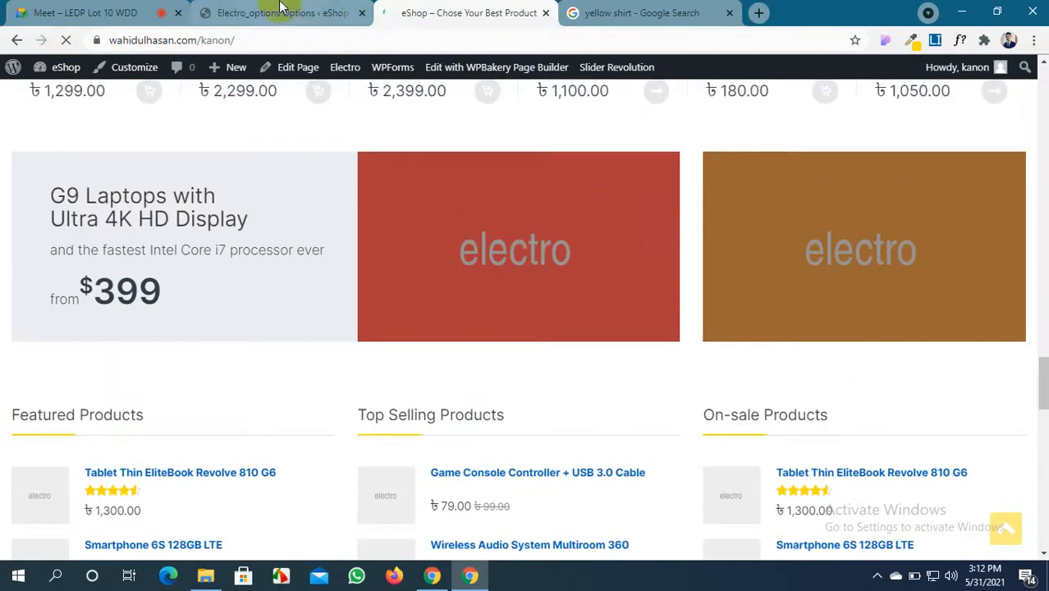
click(281, 13)
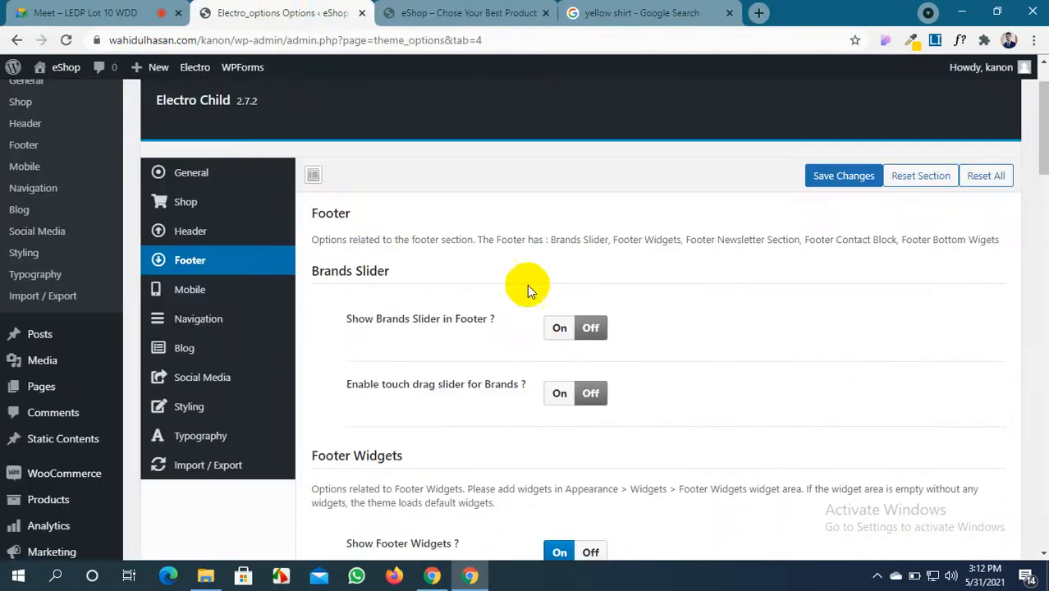
Switch 'Show Brands Slider in Footer?' back On and save the footer settings
click(557, 329)
click(409, 8)
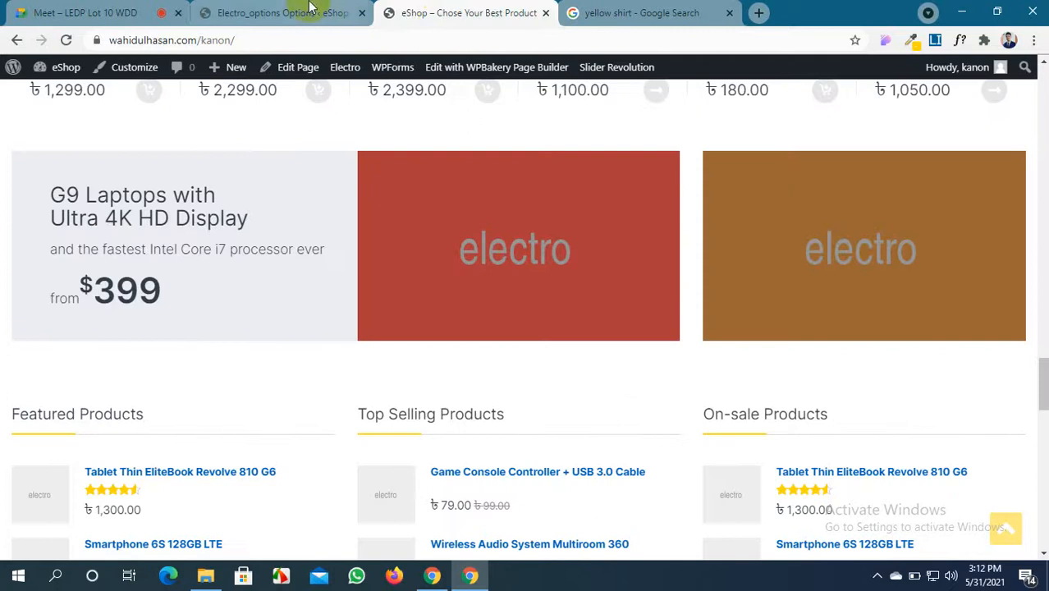
click(295, 7)
click(824, 174)
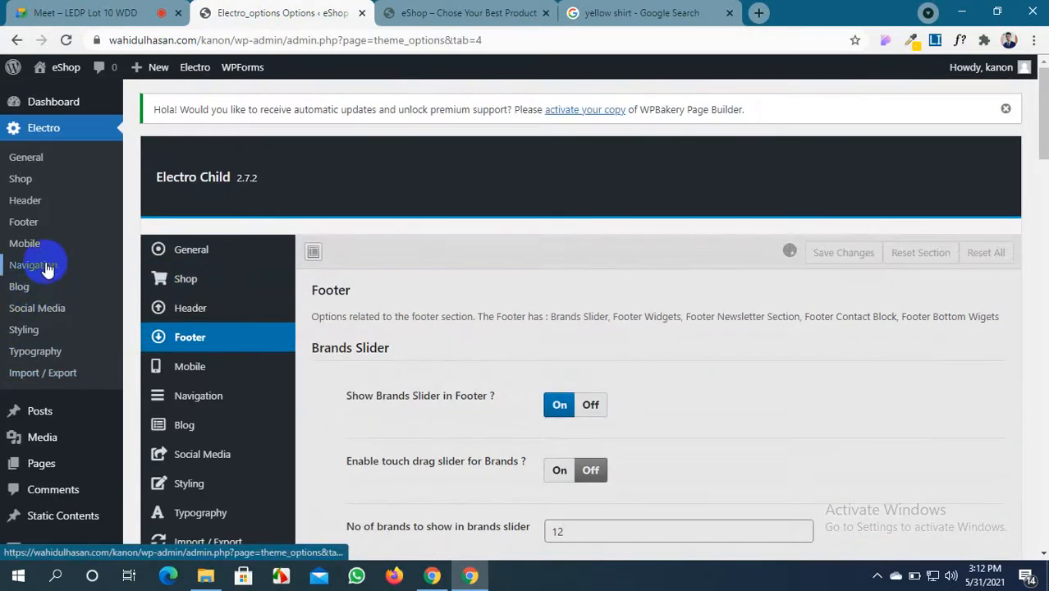
scroll(37, 435, down, 2)
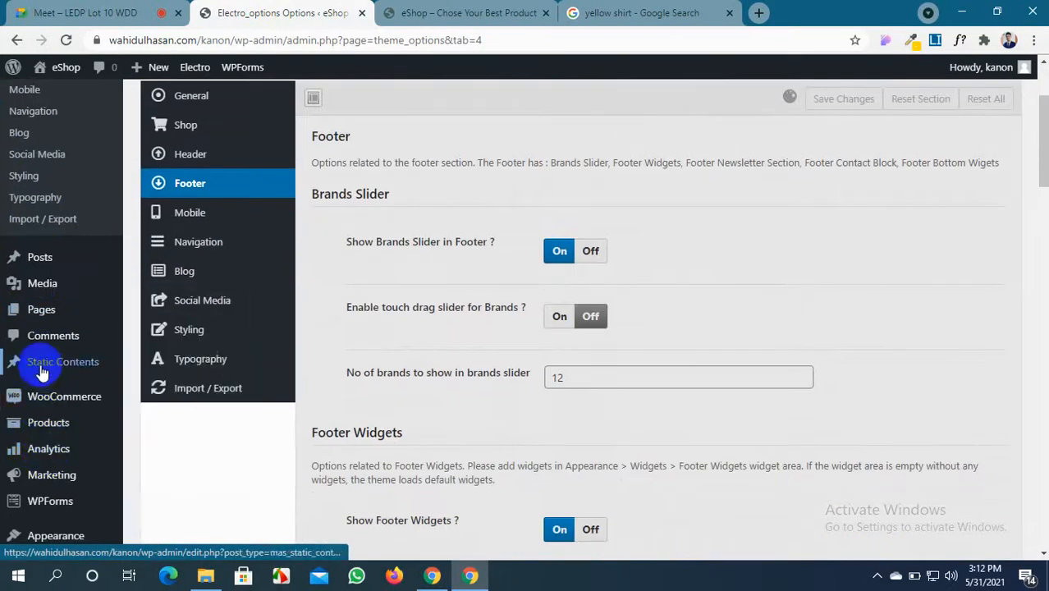
Open the Analytics Categories report in a new tab and look it over
mouse_move(51, 405)
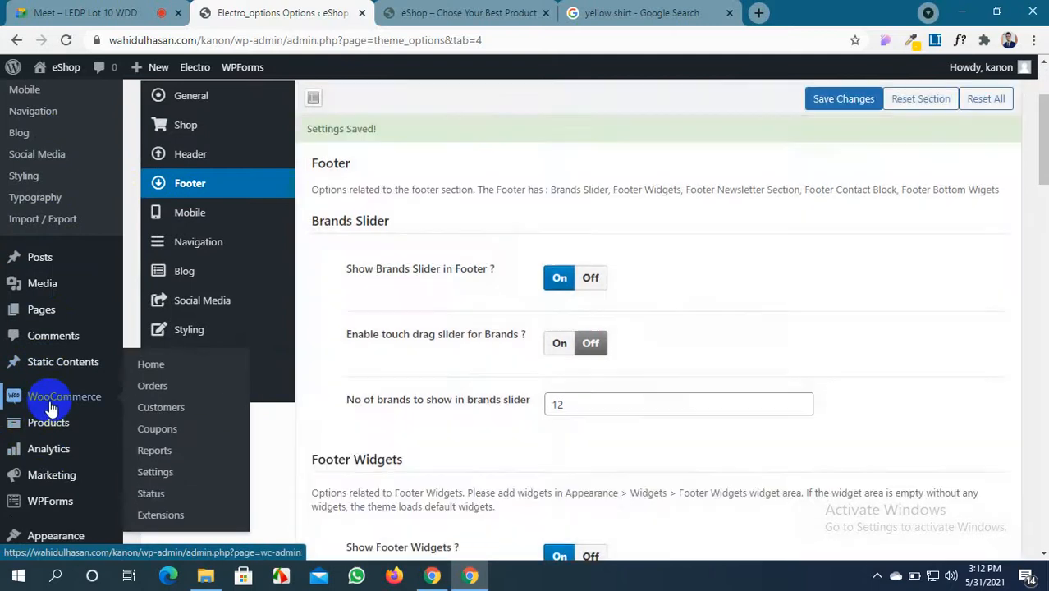
mouse_move(48, 432)
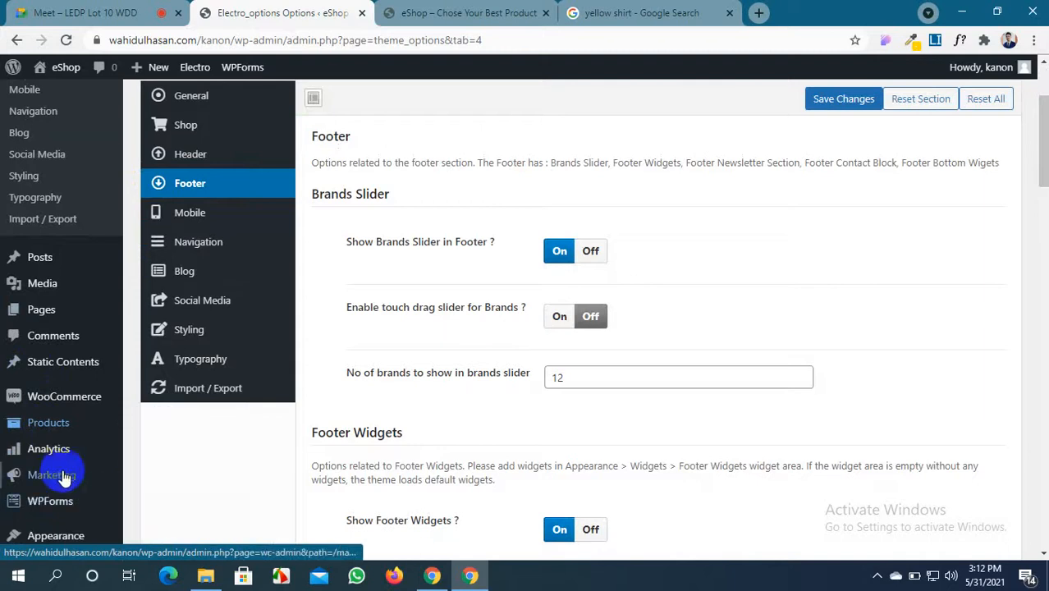
mouse_move(96, 480)
scroll(56, 469, down, 1)
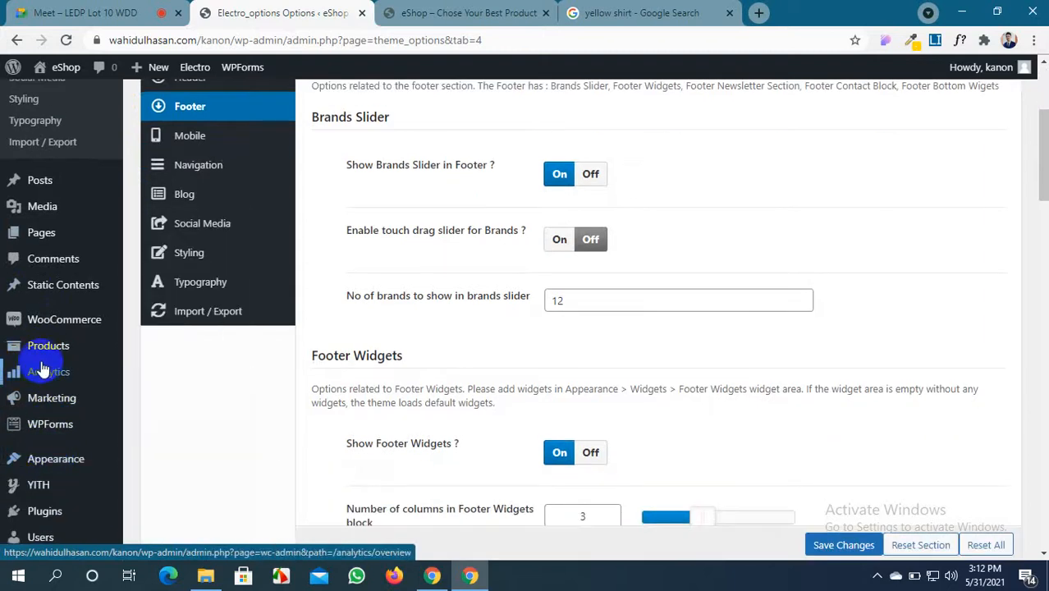
mouse_move(41, 371)
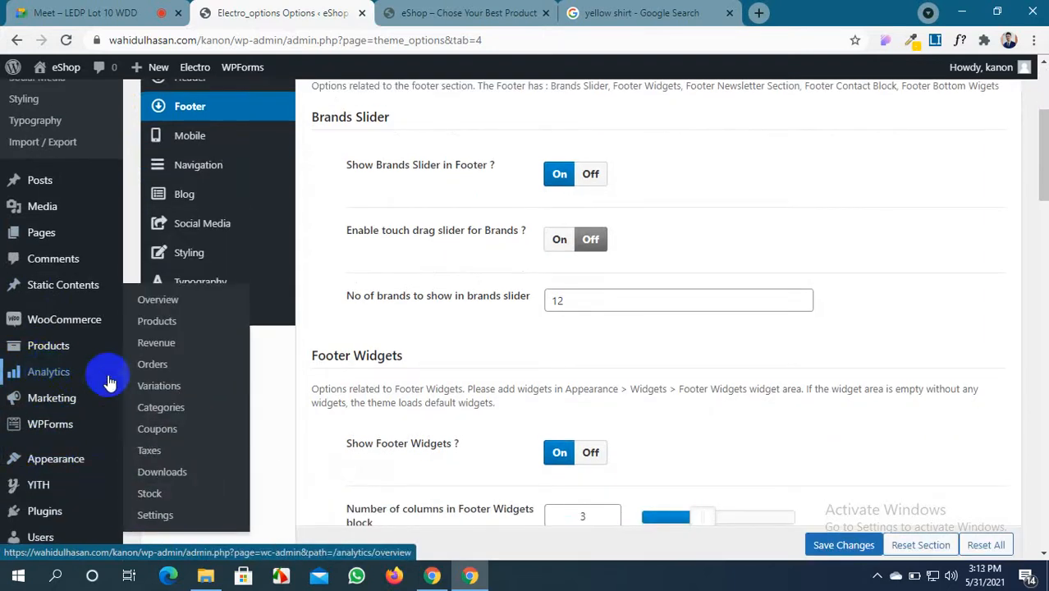
middle_click(177, 410)
click(422, 13)
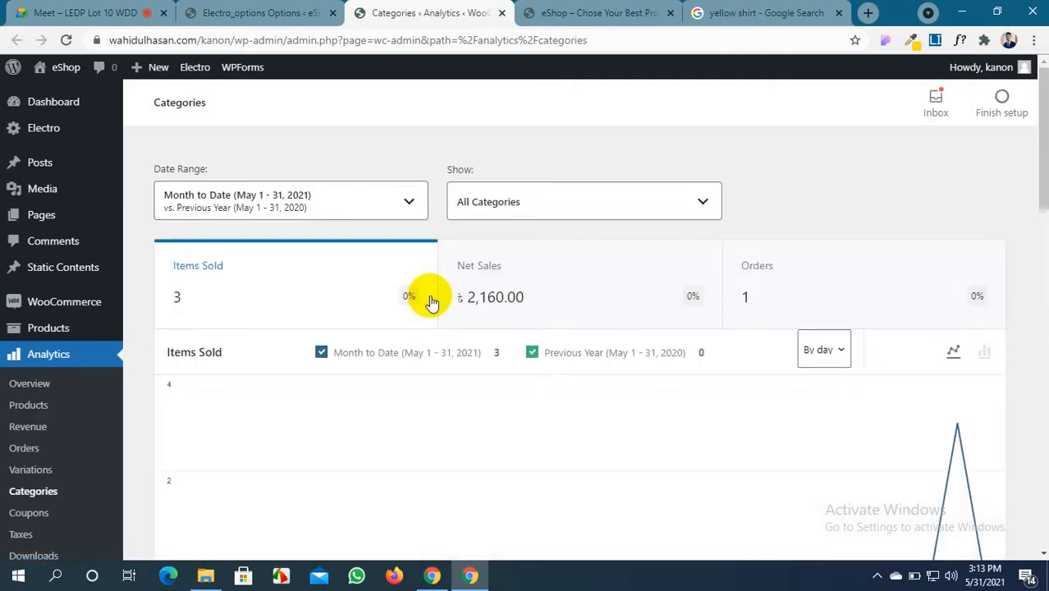
scroll(431, 297, down, 5)
scroll(430, 297, up, 6)
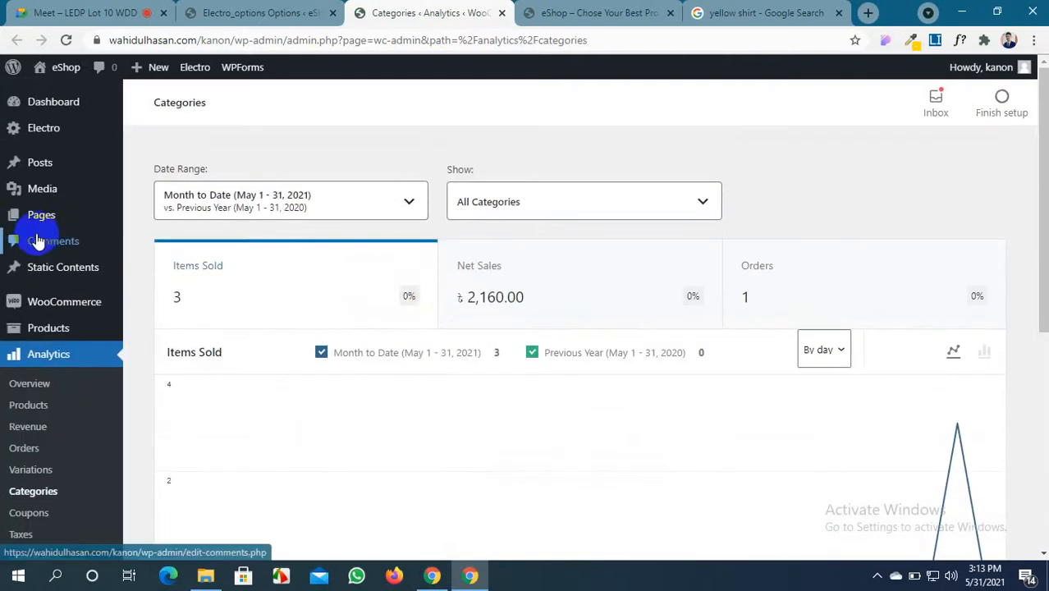
Open Static Content categories in a new tab and close the Analytics report
mouse_move(36, 182)
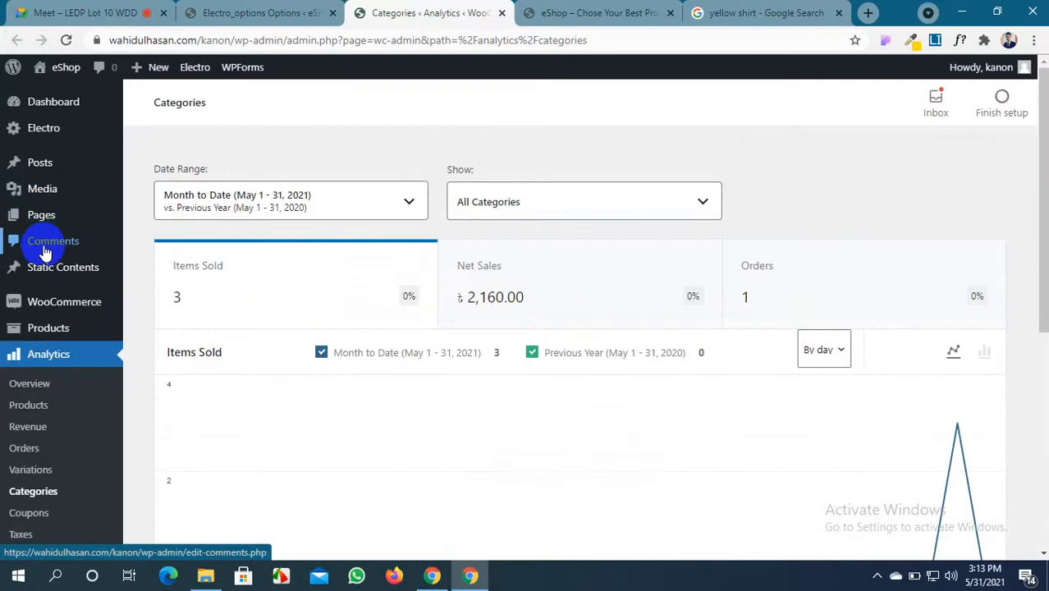
mouse_move(51, 267)
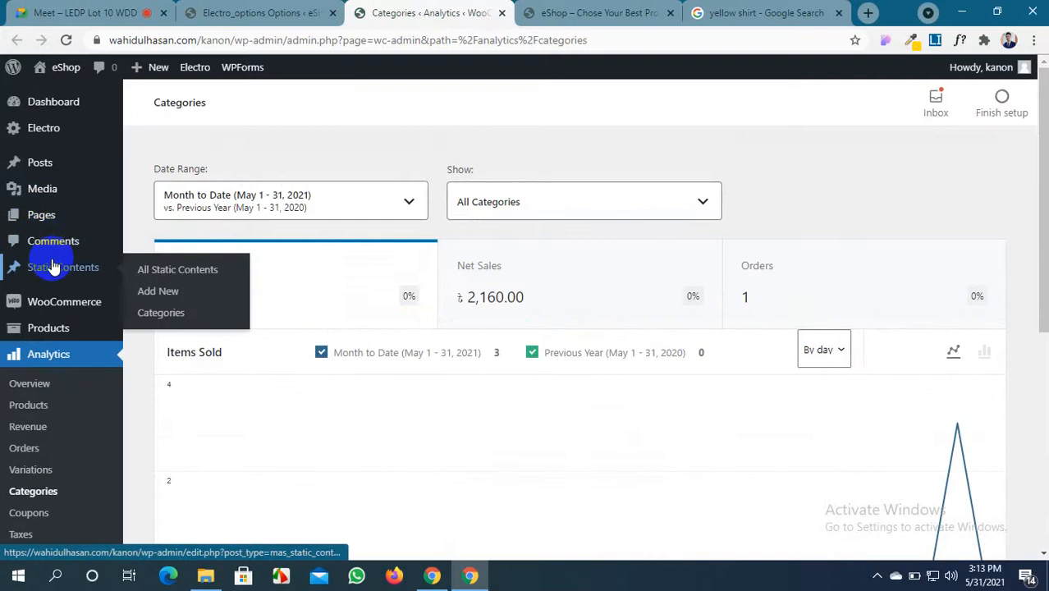
middle_click(159, 316)
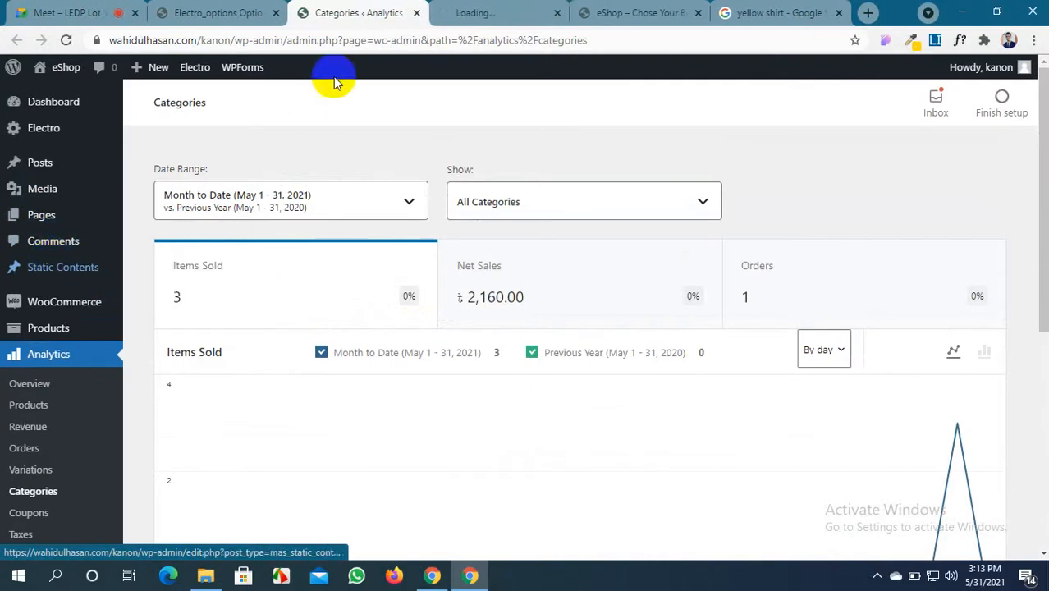
click(416, 14)
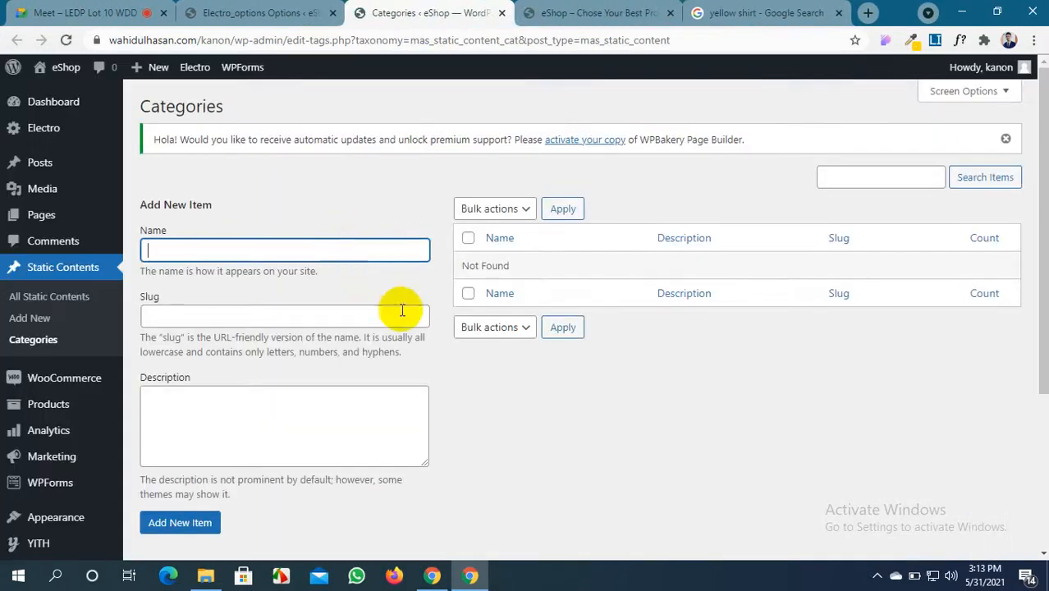
scroll(452, 335, down, 3)
scroll(453, 335, up, 3)
scroll(457, 328, down, 2)
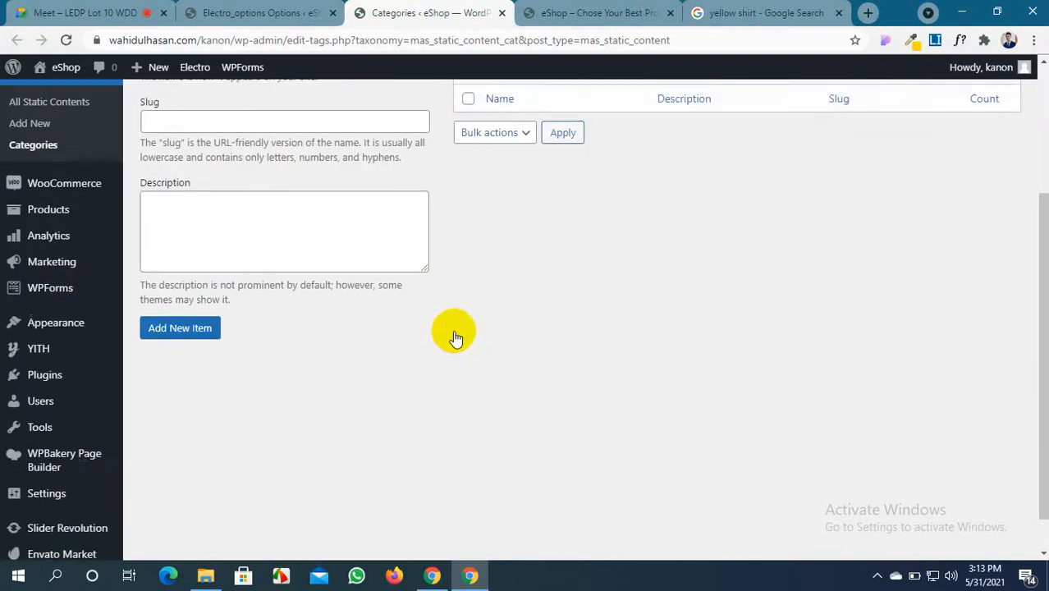
scroll(455, 333, up, 3)
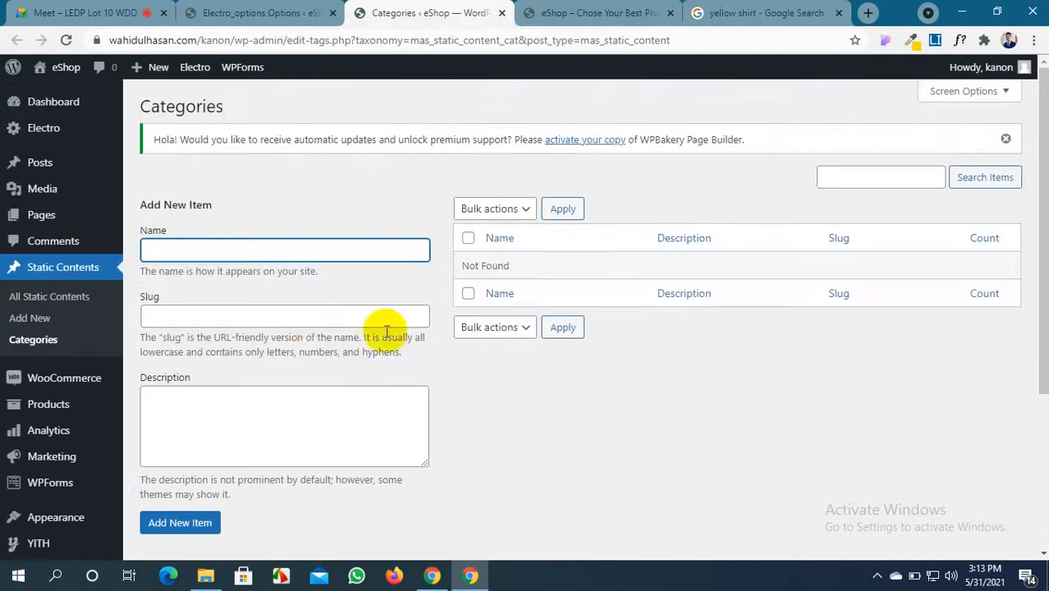
View the list of all static contents, then go to the Product categories page
click(30, 302)
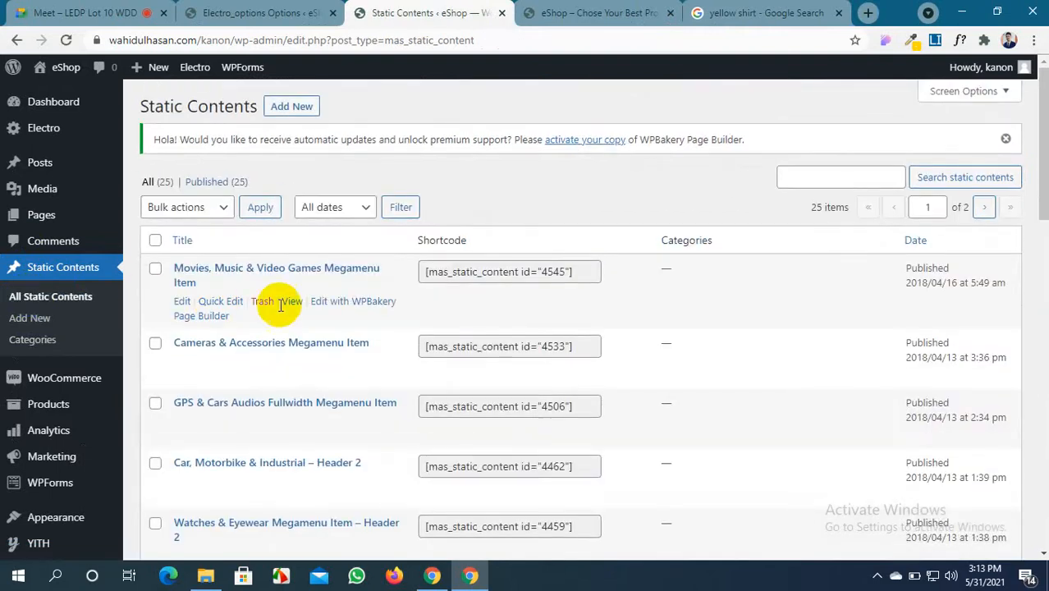
scroll(465, 343, down, 4)
scroll(464, 344, down, 4)
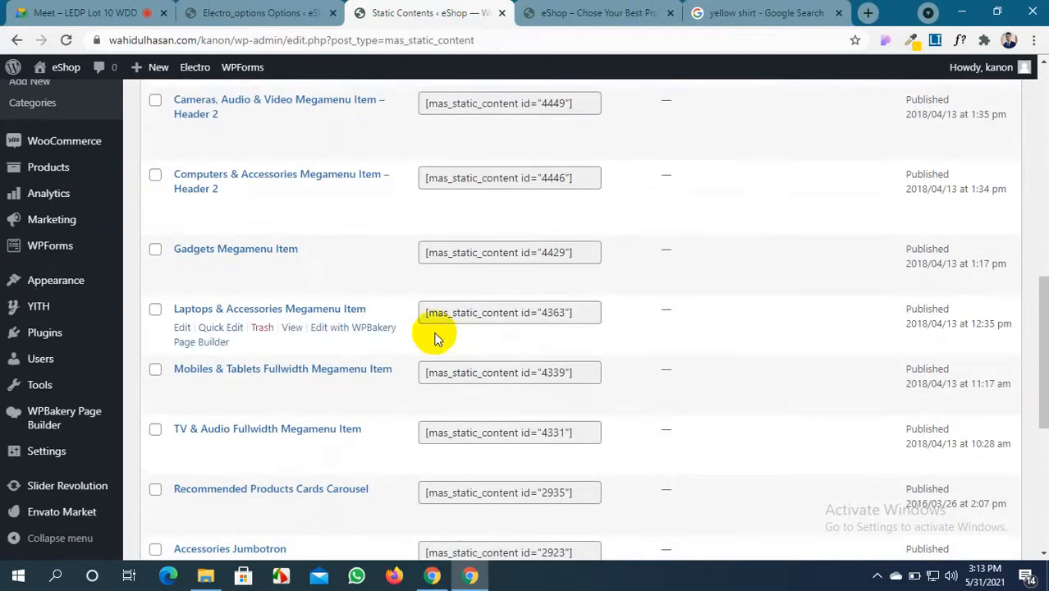
mouse_move(21, 224)
scroll(21, 224, up, 1)
mouse_move(46, 279)
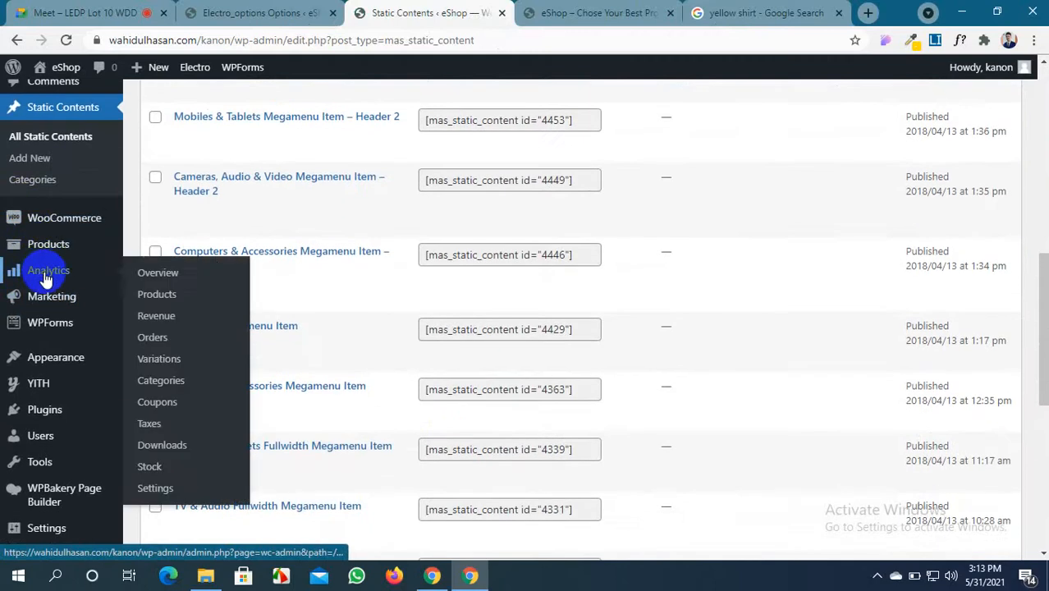
mouse_move(43, 249)
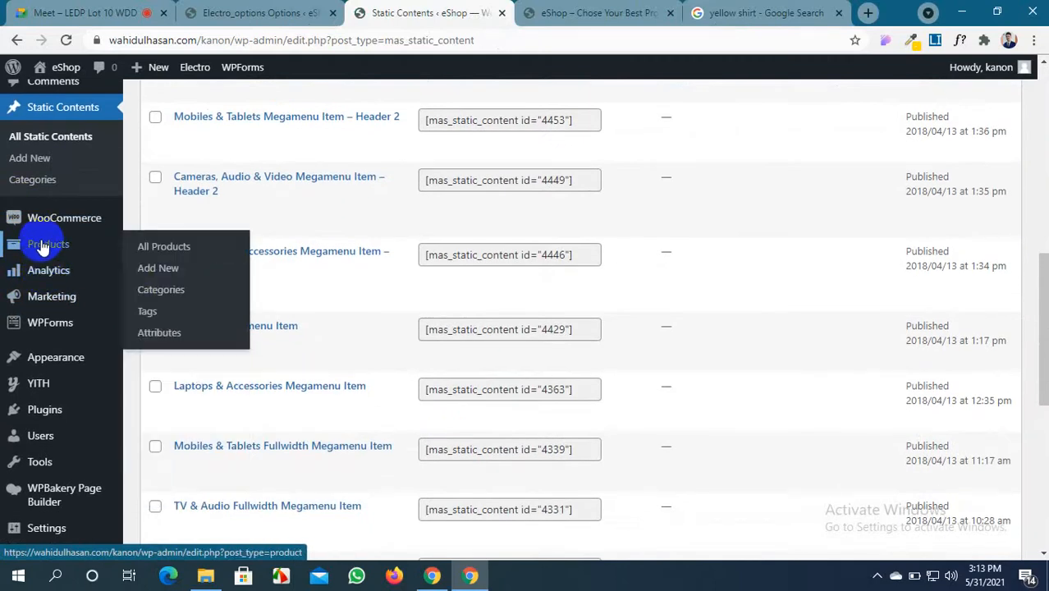
click(149, 291)
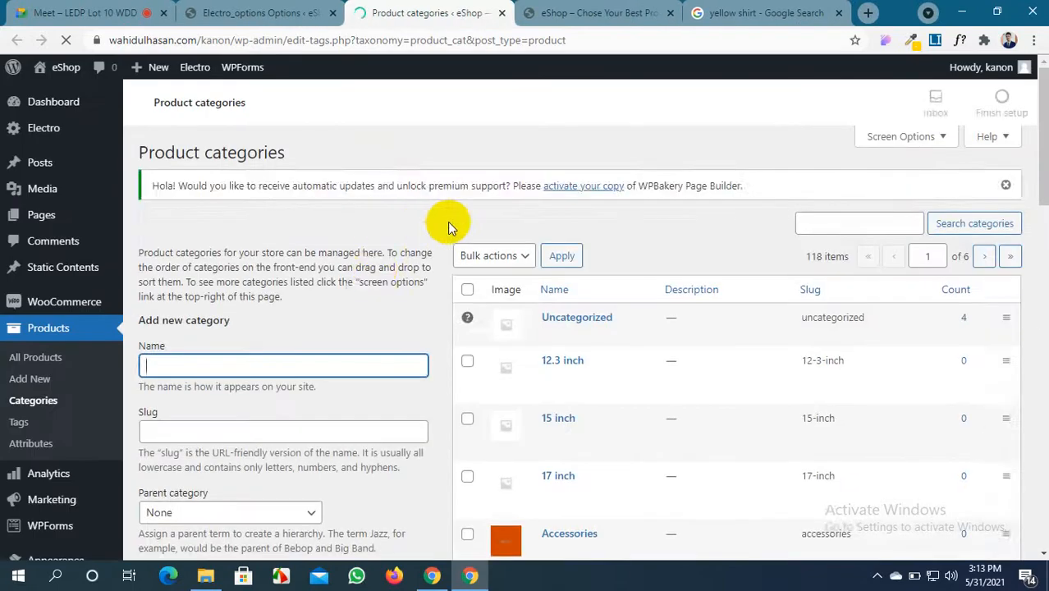
Browse the Product categories page listing 118 categories
scroll(447, 222, down, 15)
scroll(447, 222, up, 4)
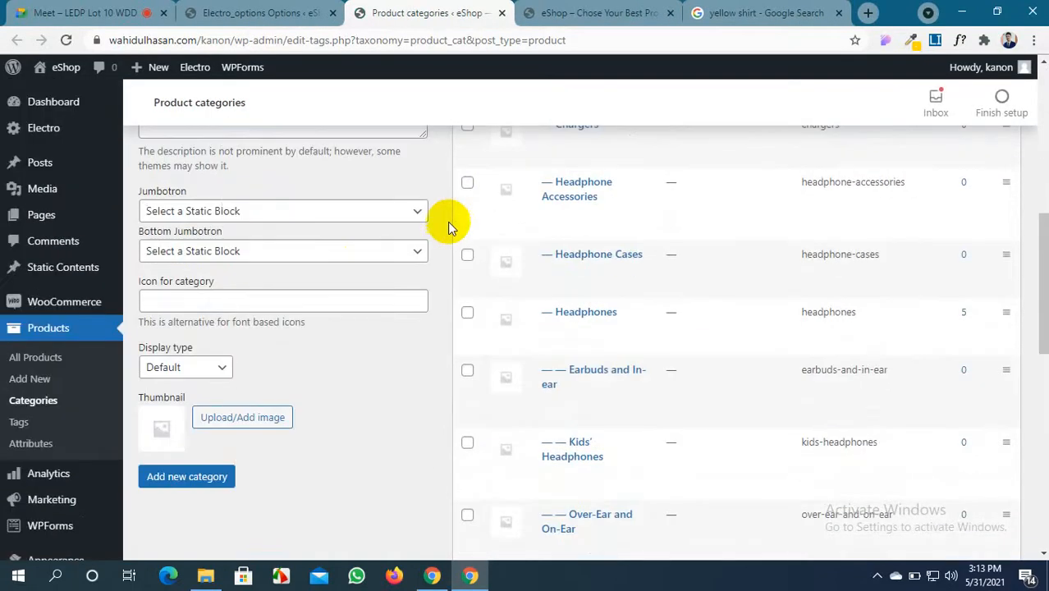
scroll(25, 420, down, 1)
mouse_move(41, 408)
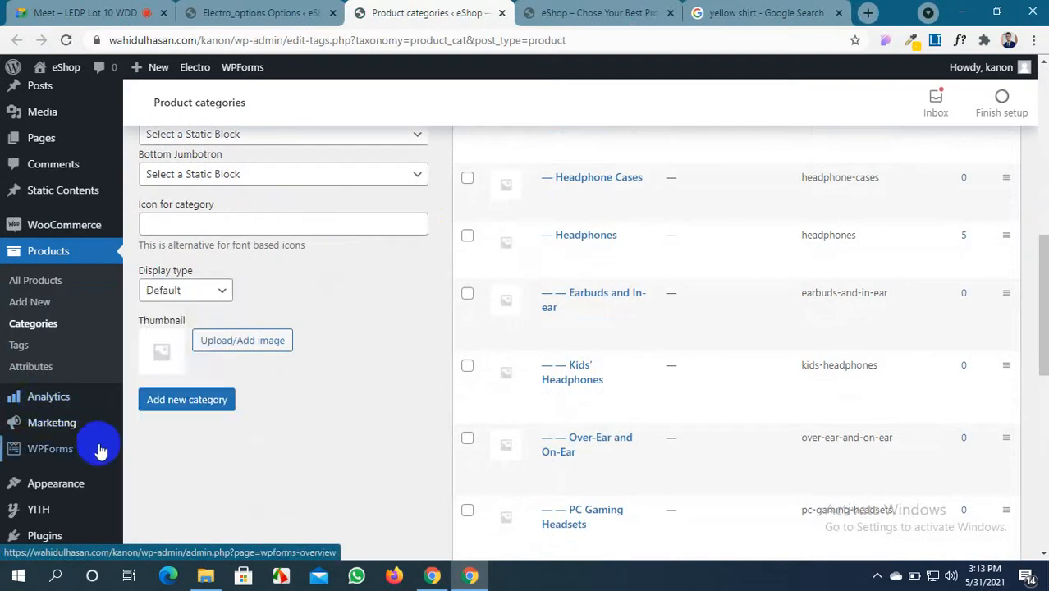
mouse_move(80, 422)
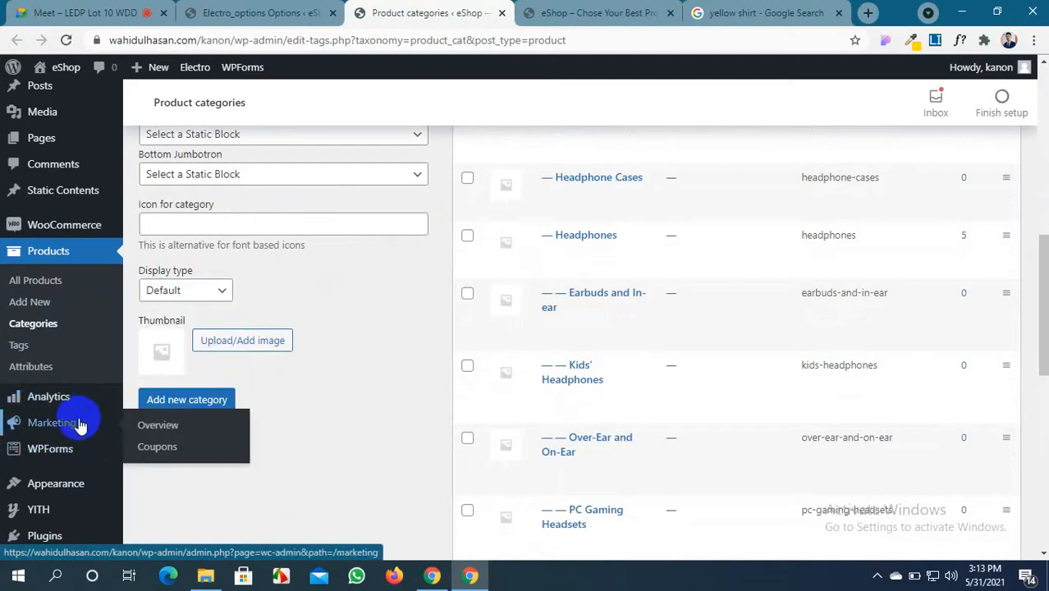
scroll(70, 443, down, 1)
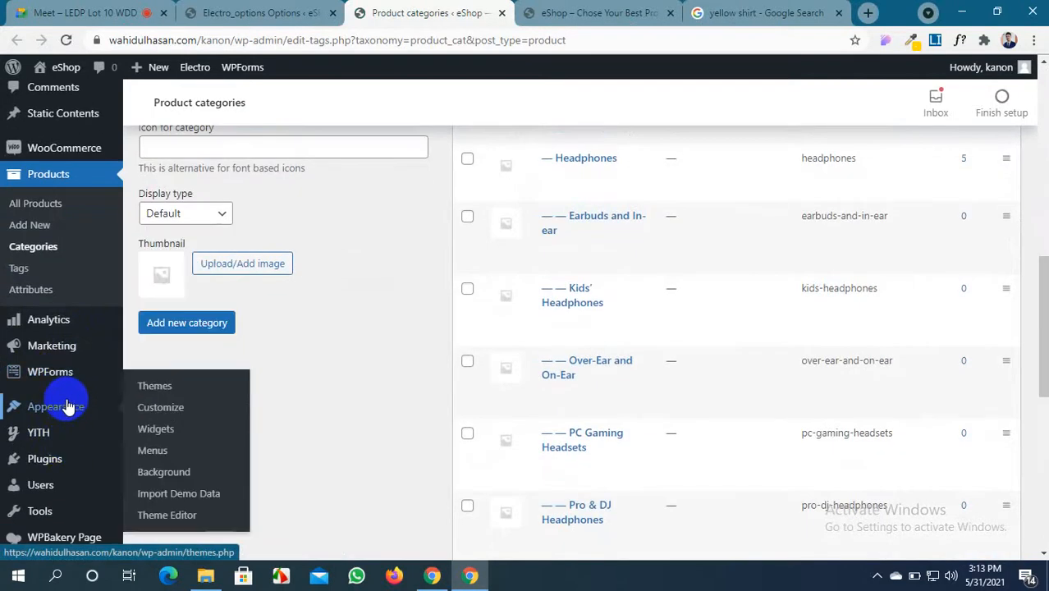
mouse_move(50, 434)
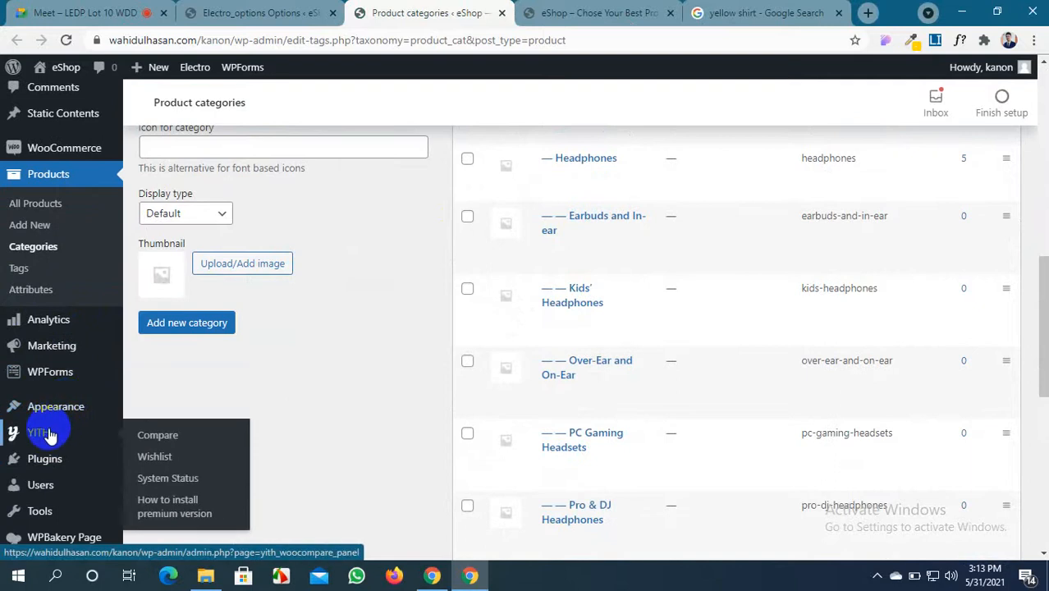
scroll(50, 433, down, 1)
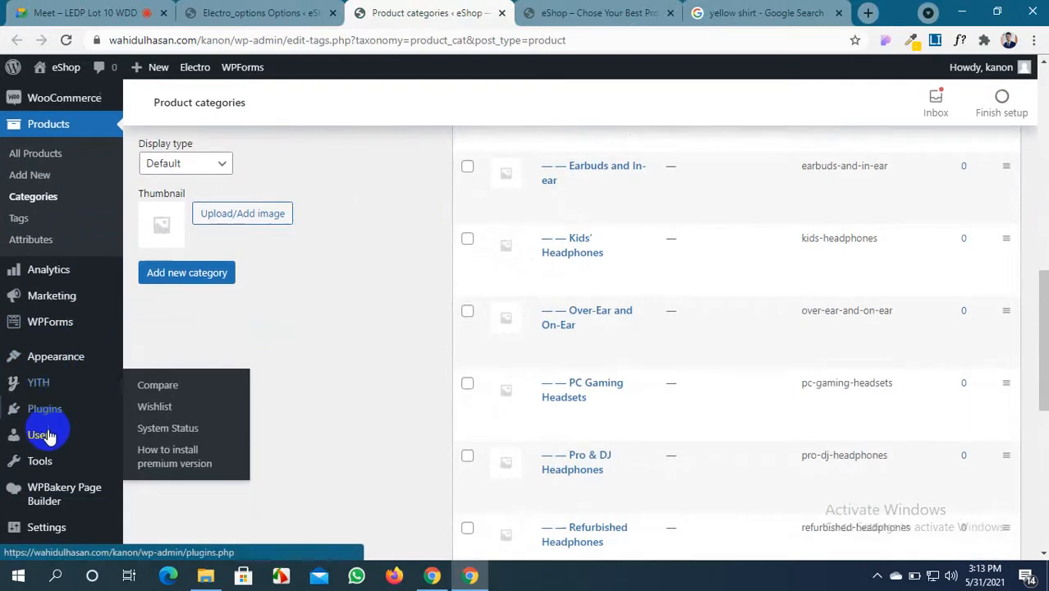
mouse_move(51, 385)
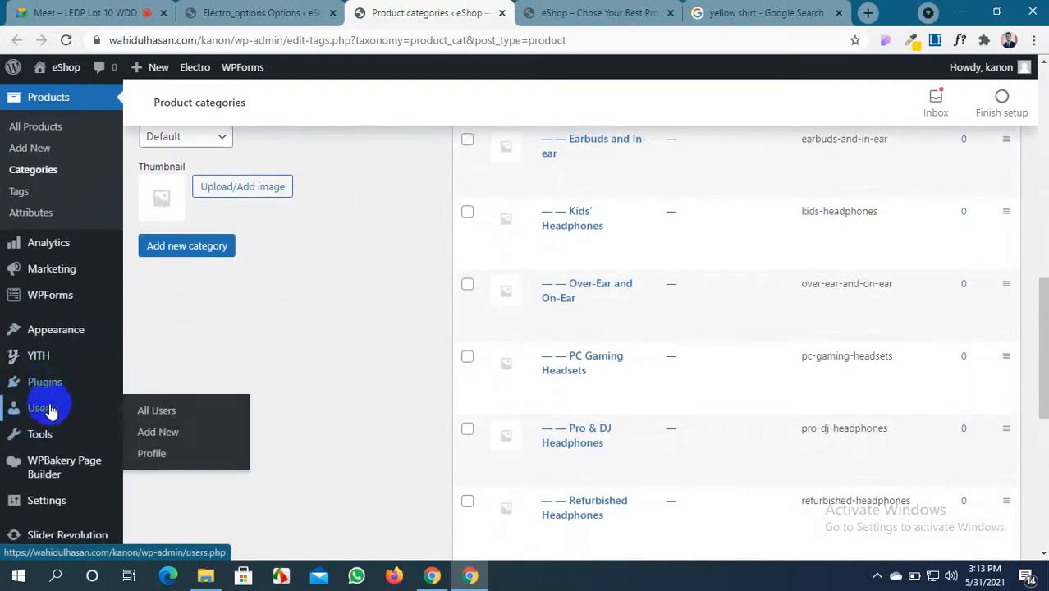
mouse_move(50, 469)
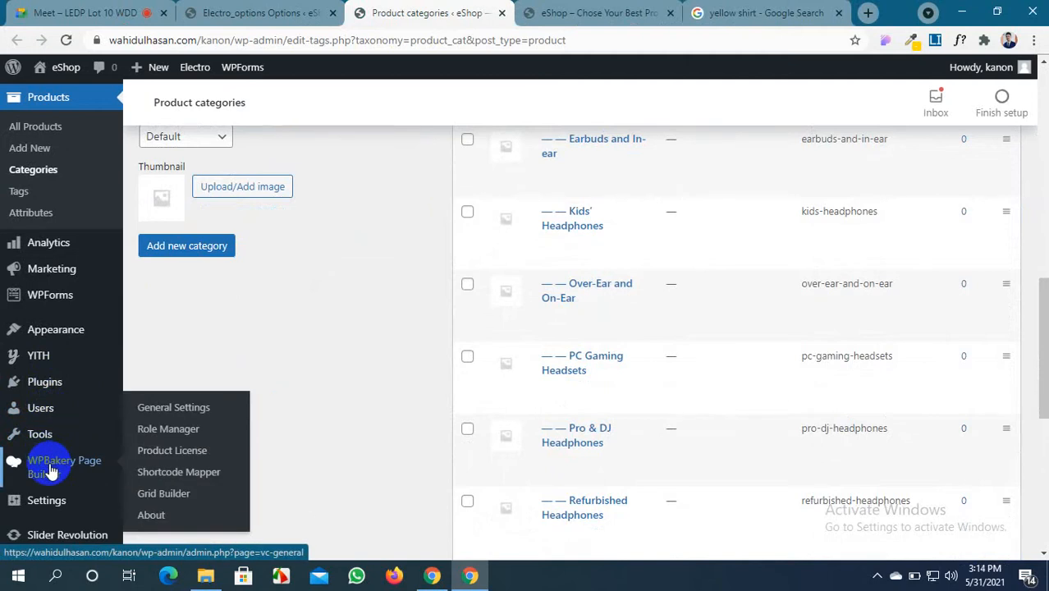
scroll(48, 500, down, 2)
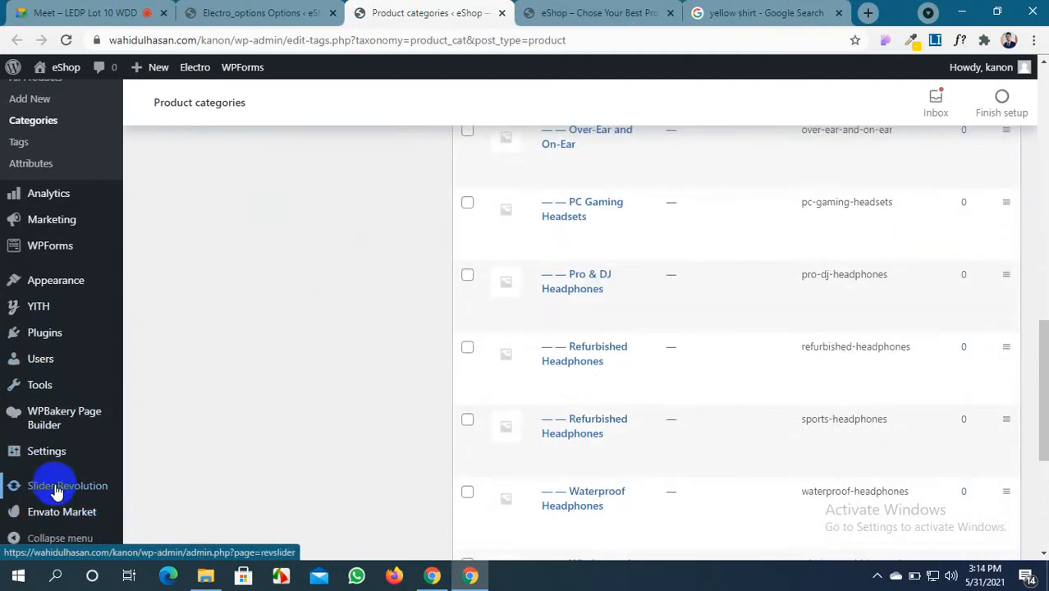
scroll(234, 363, up, 15)
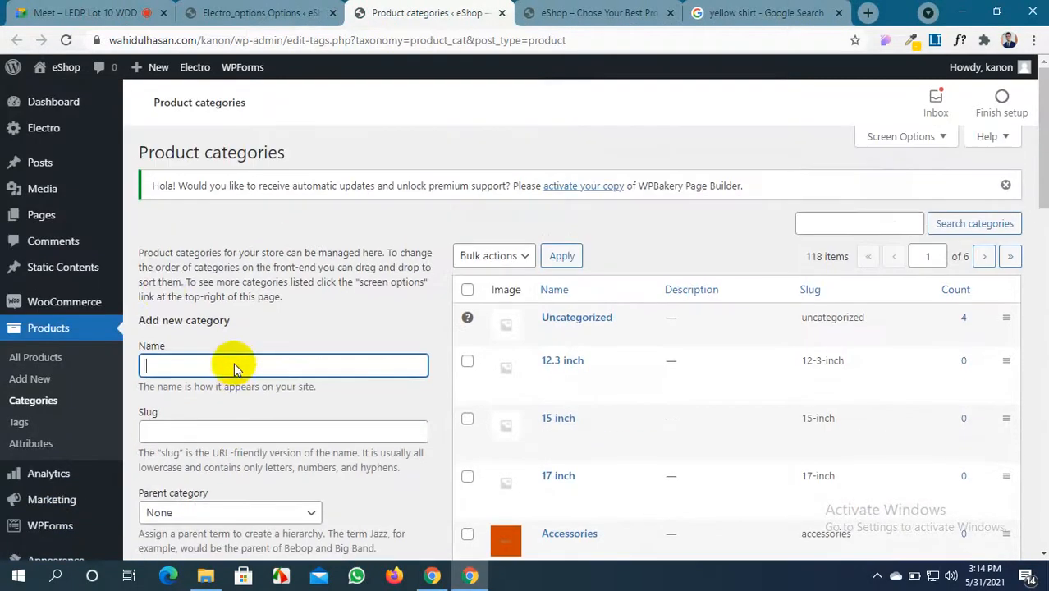
Focus the new category name field and open Electro theme options in a new tab
click(234, 363)
mouse_move(44, 132)
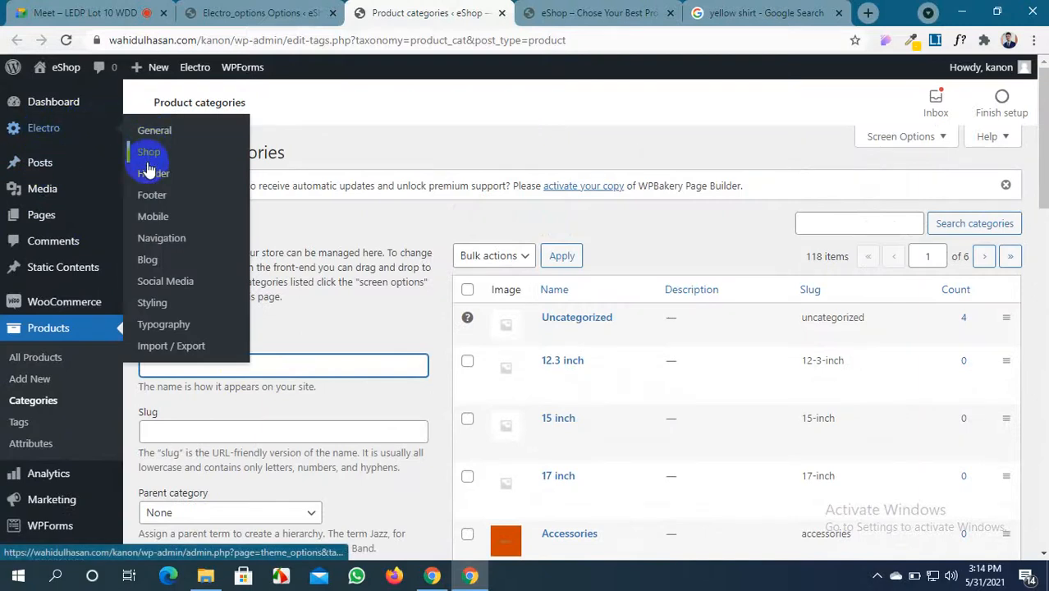
middle_click(165, 287)
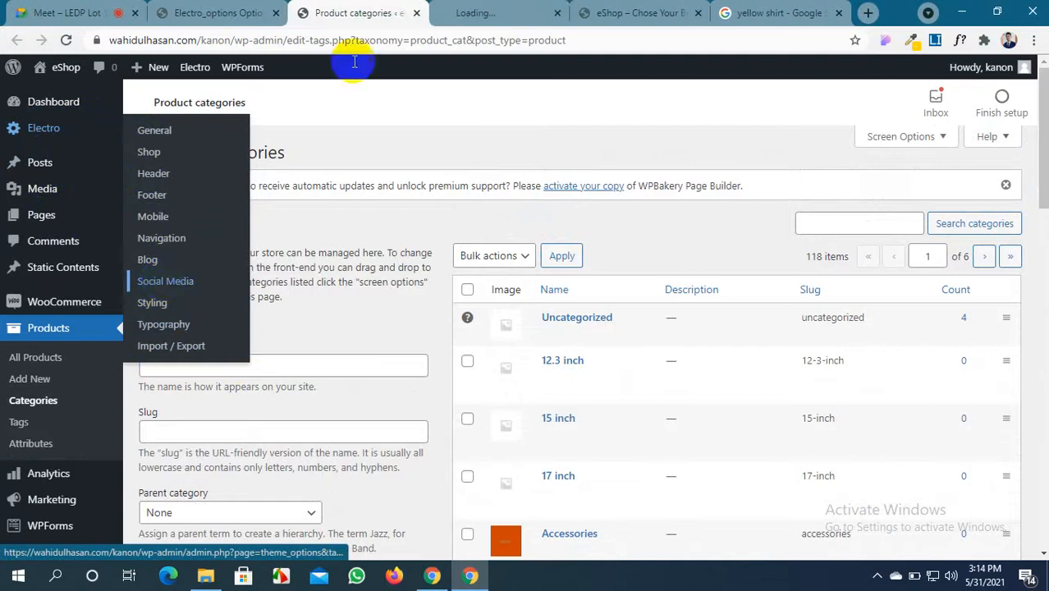
Close the Product categories tab and scroll the Electro theme options
click(416, 14)
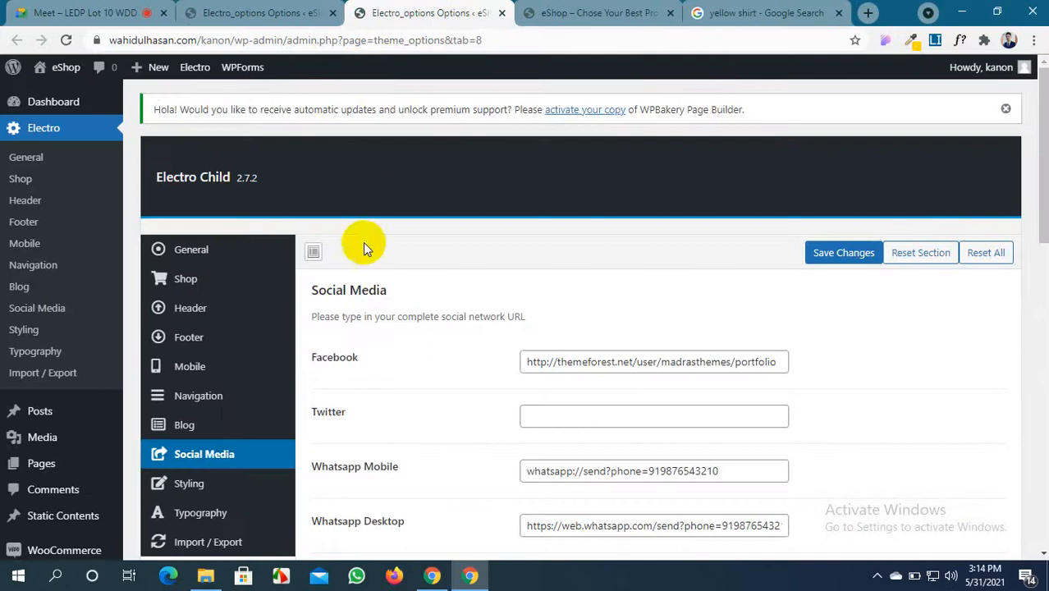
scroll(378, 324, down, 8)
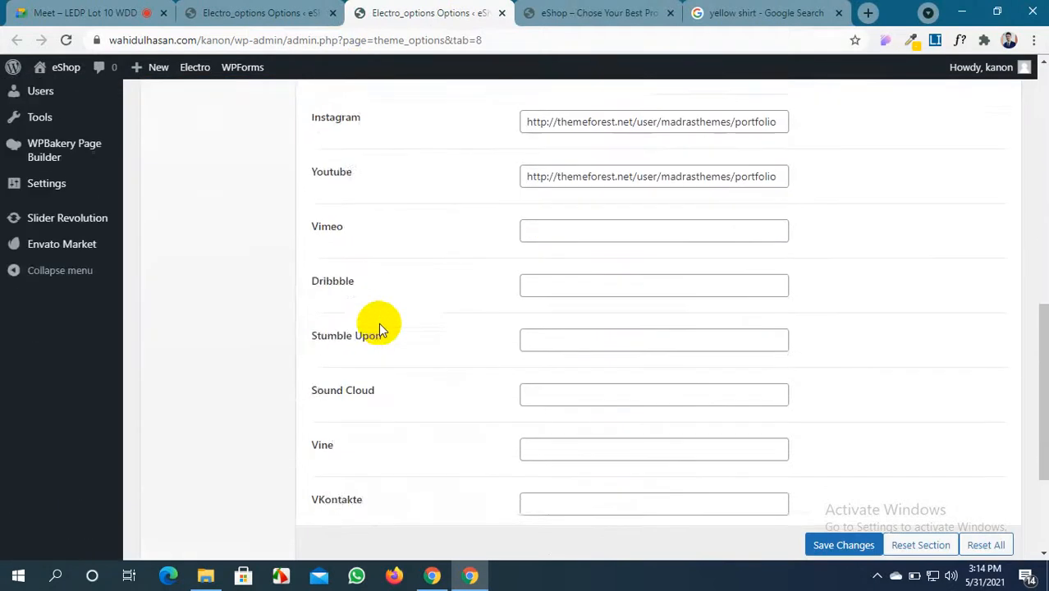
scroll(378, 323, down, 3)
scroll(378, 323, up, 10)
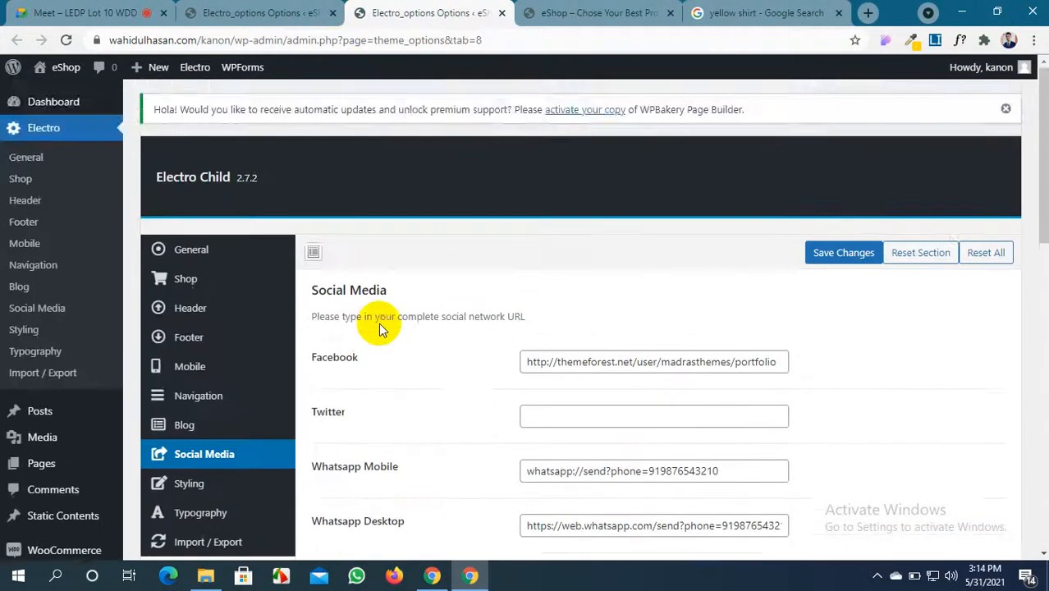
scroll(378, 322, down, 2)
scroll(378, 322, up, 1)
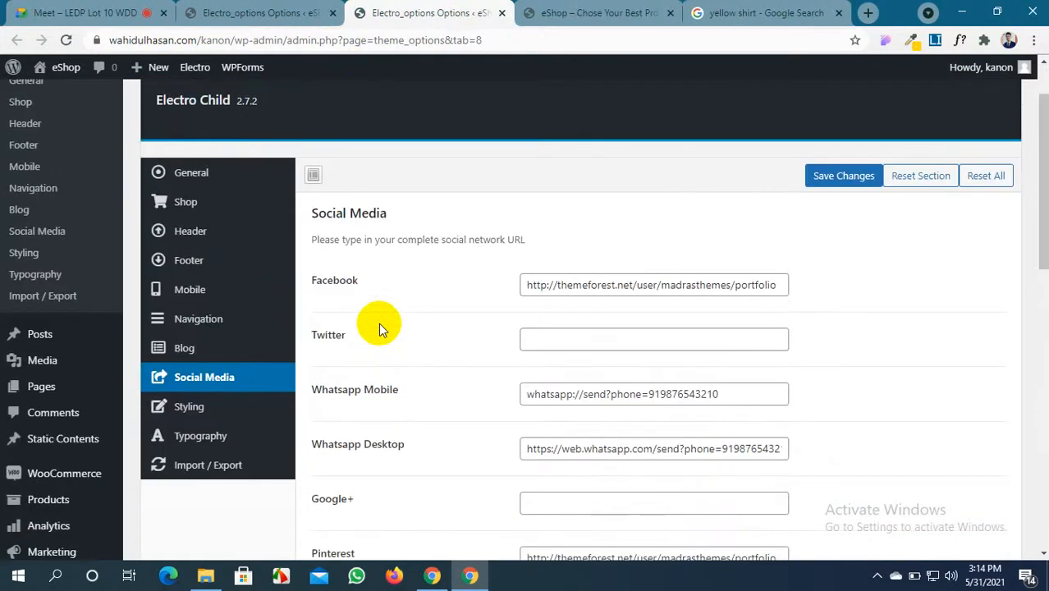
Open the Footer section of the Electro theme options, then go to the storefront
click(209, 260)
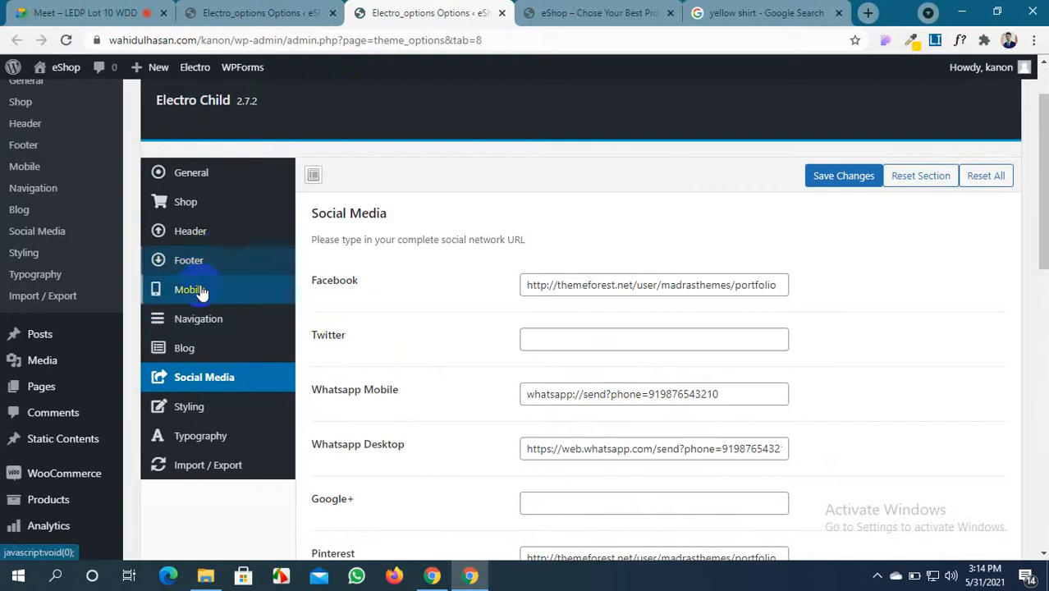
click(196, 268)
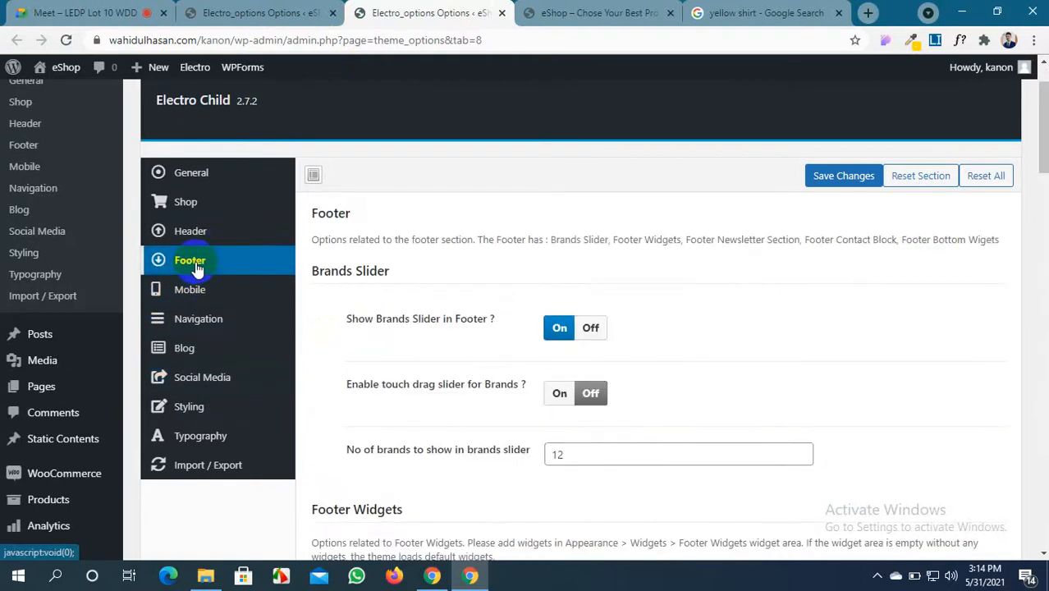
click(318, 10)
click(396, 8)
scroll(484, 311, down, 1)
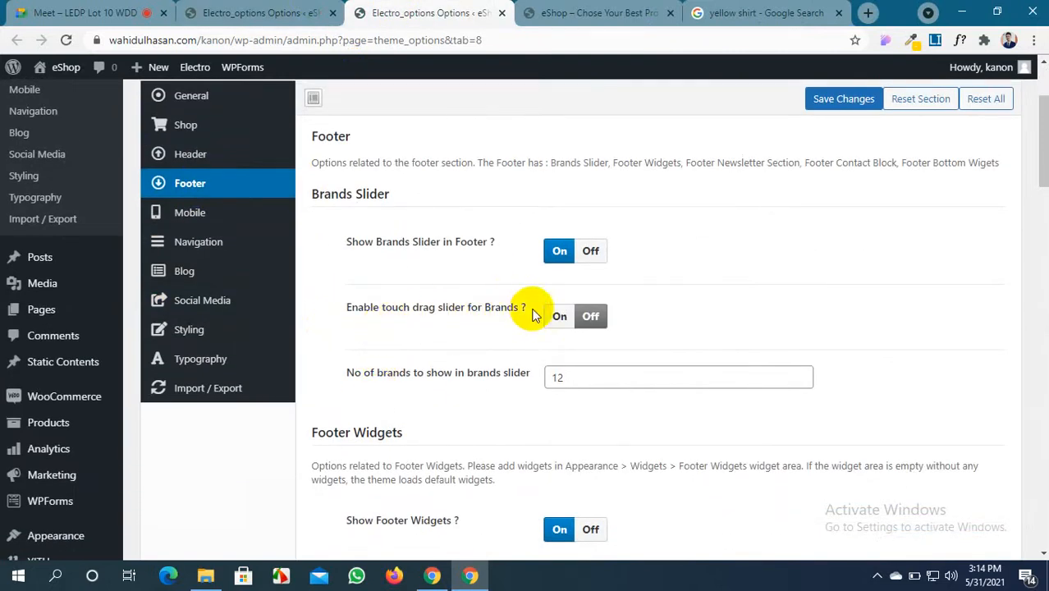
click(575, 12)
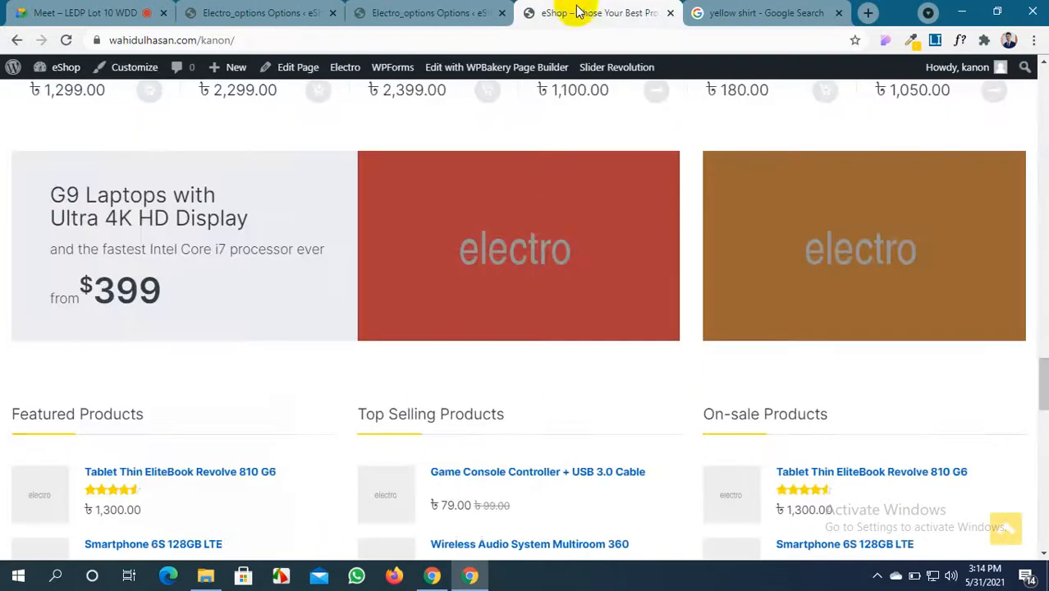
Advance the storefront brands carousel two logos, then return to the Electro Footer settings
scroll(543, 215, down, 5)
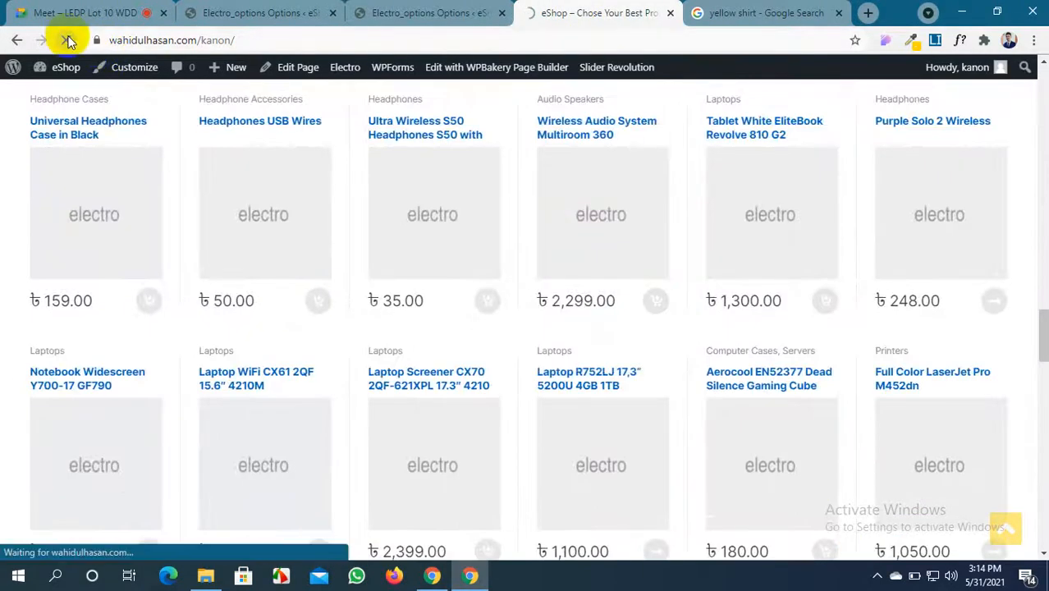
scroll(446, 351, down, 10)
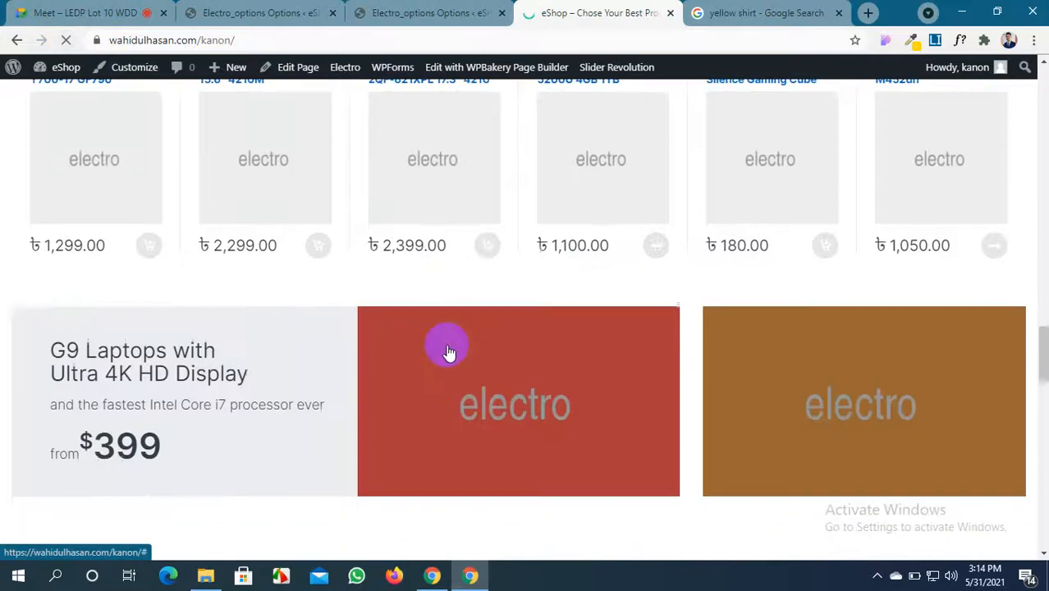
scroll(447, 351, down, 5)
scroll(446, 351, up, 15)
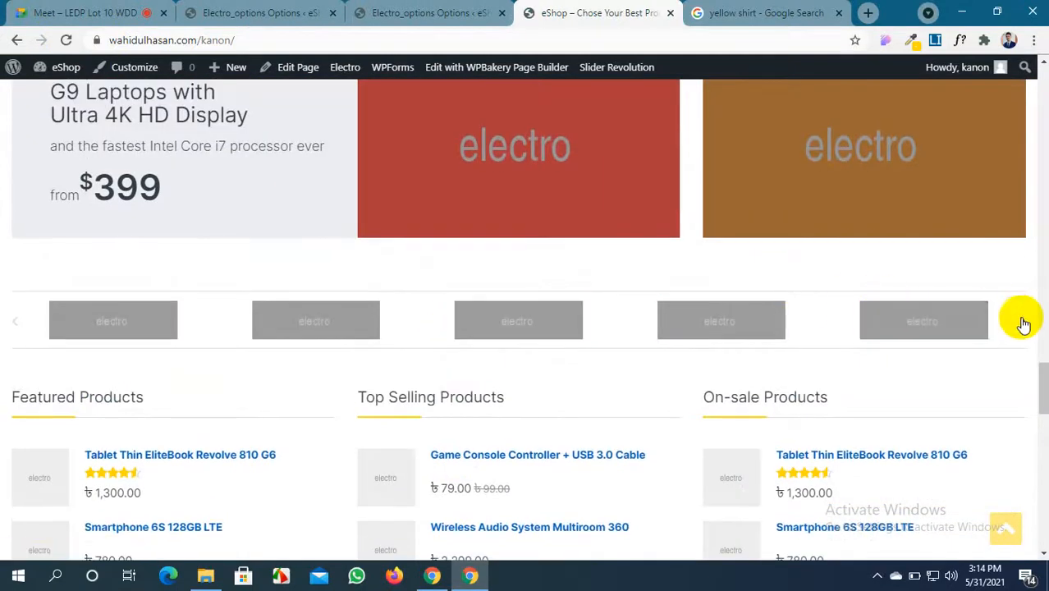
click(1022, 325)
click(1022, 324)
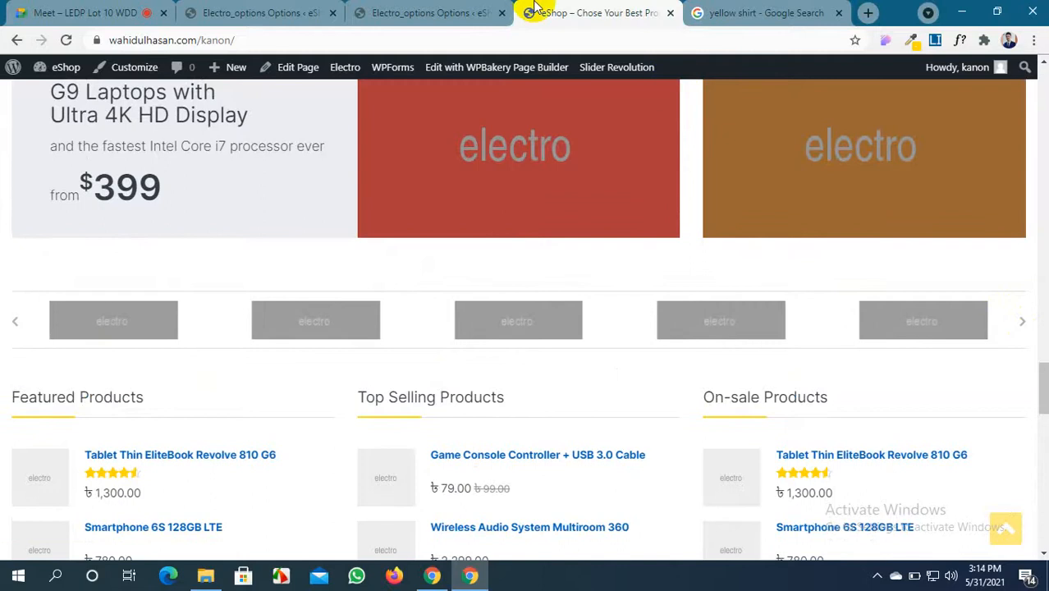
click(459, 10)
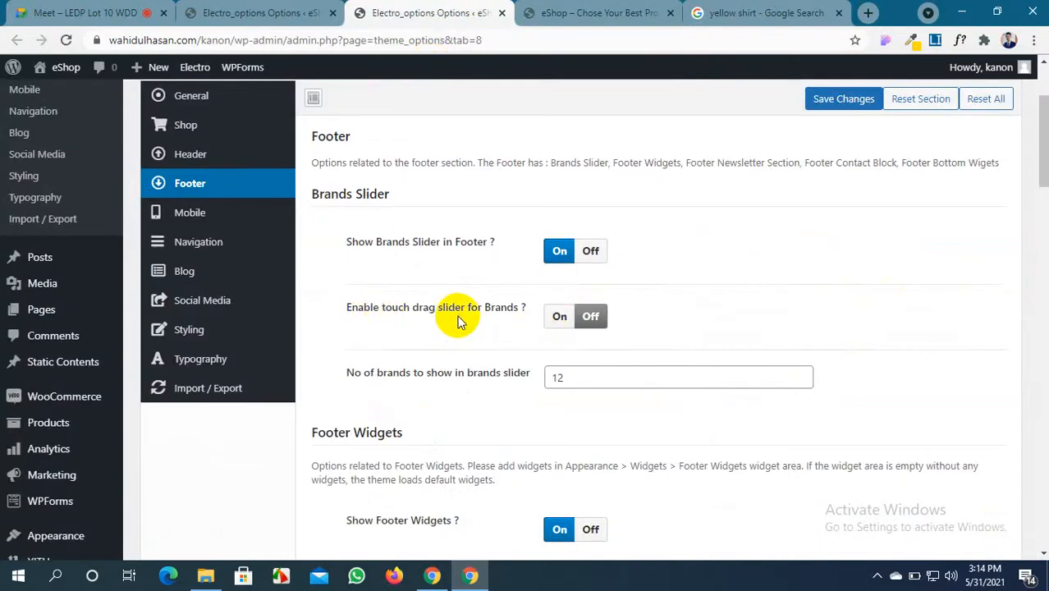
Turn on 'Enable touch drag slider' for the brands slider and check the storefront
click(563, 317)
scroll(563, 314, down, 1)
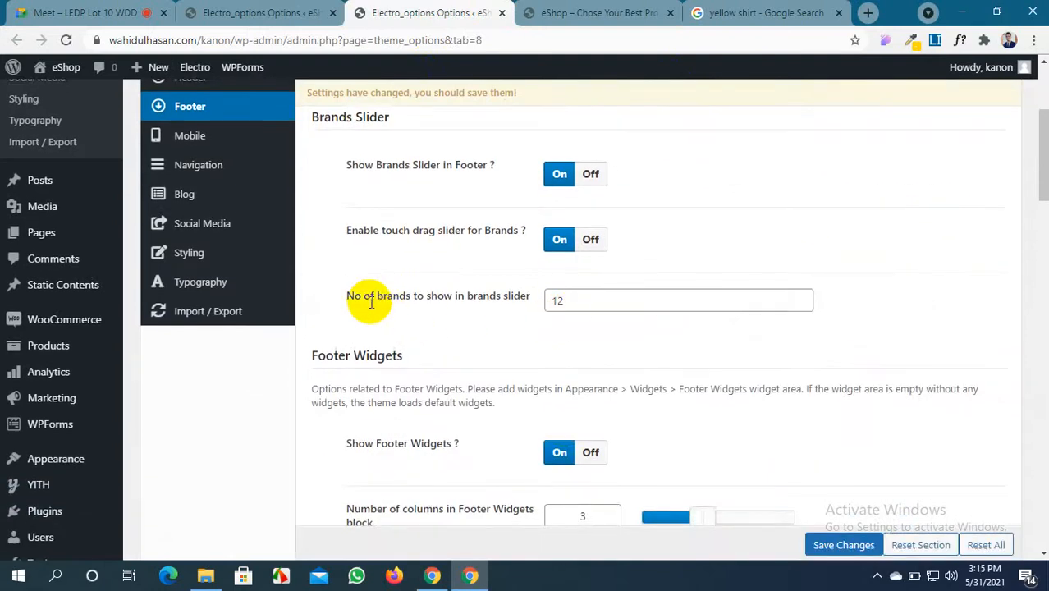
click(579, 13)
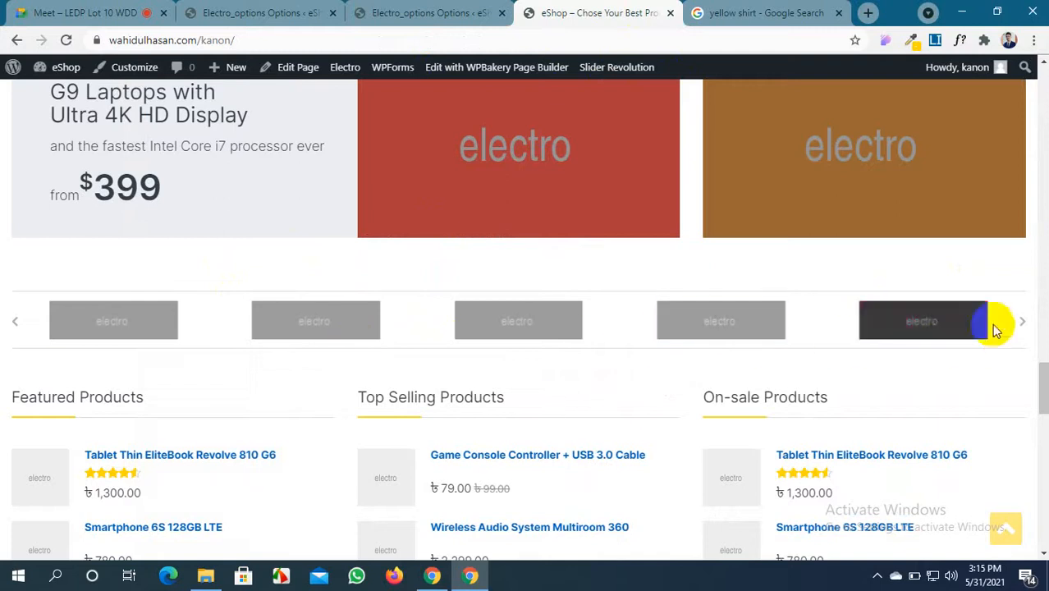
click(443, 12)
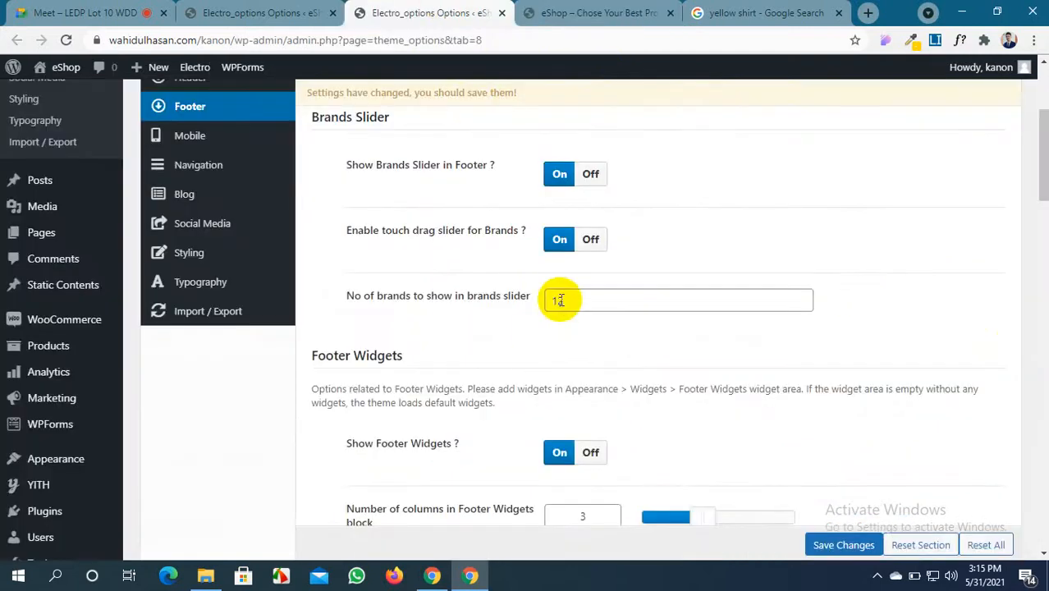
Set No of brands to 10, turn Show Footer Widgets Off, and save
double_click(560, 300)
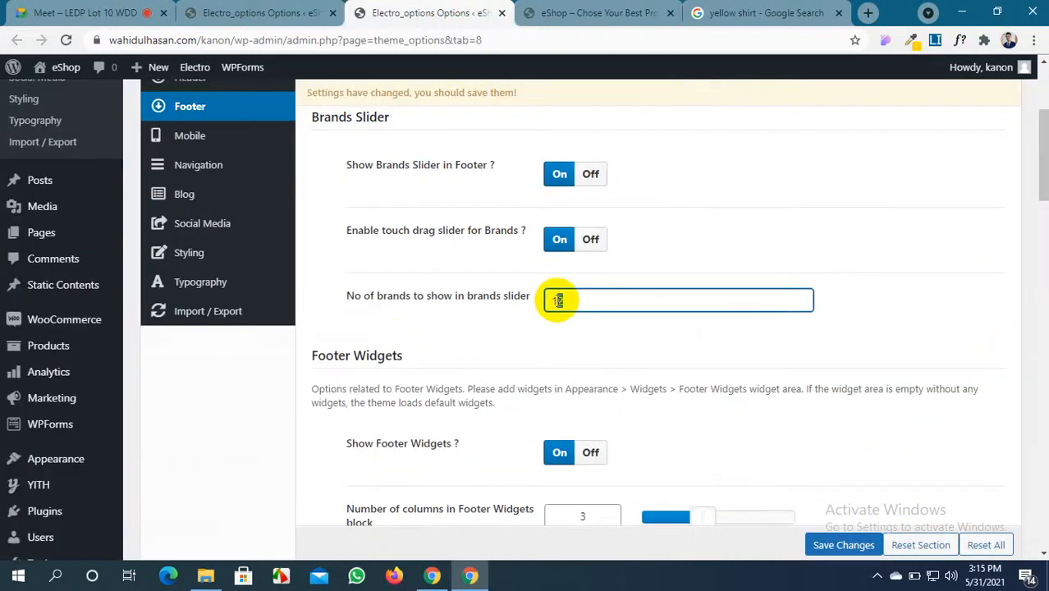
scroll(558, 301, down, 1)
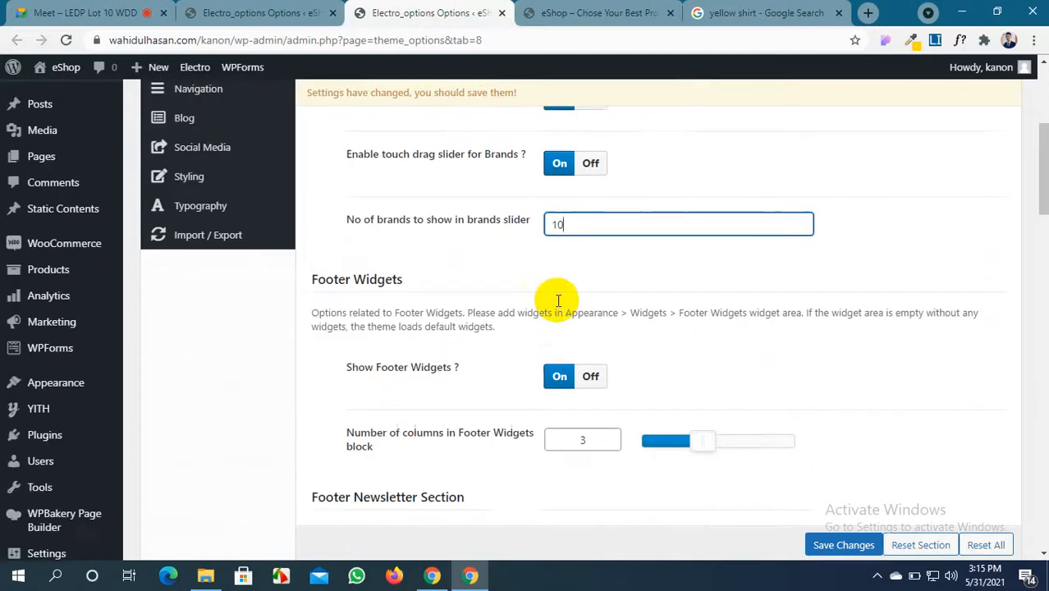
text(10)
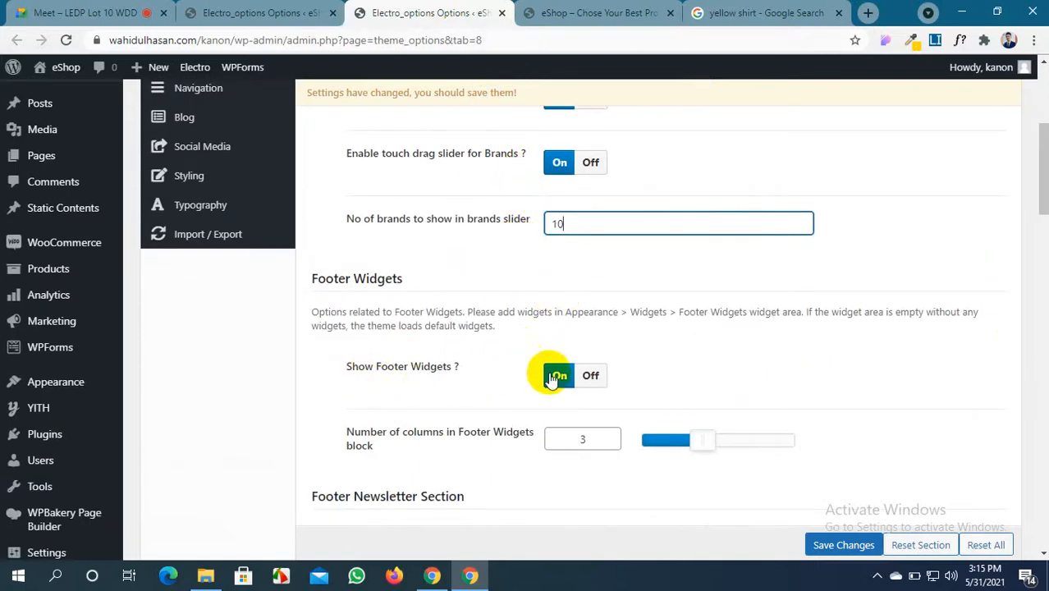
click(594, 375)
scroll(596, 377, up, 5)
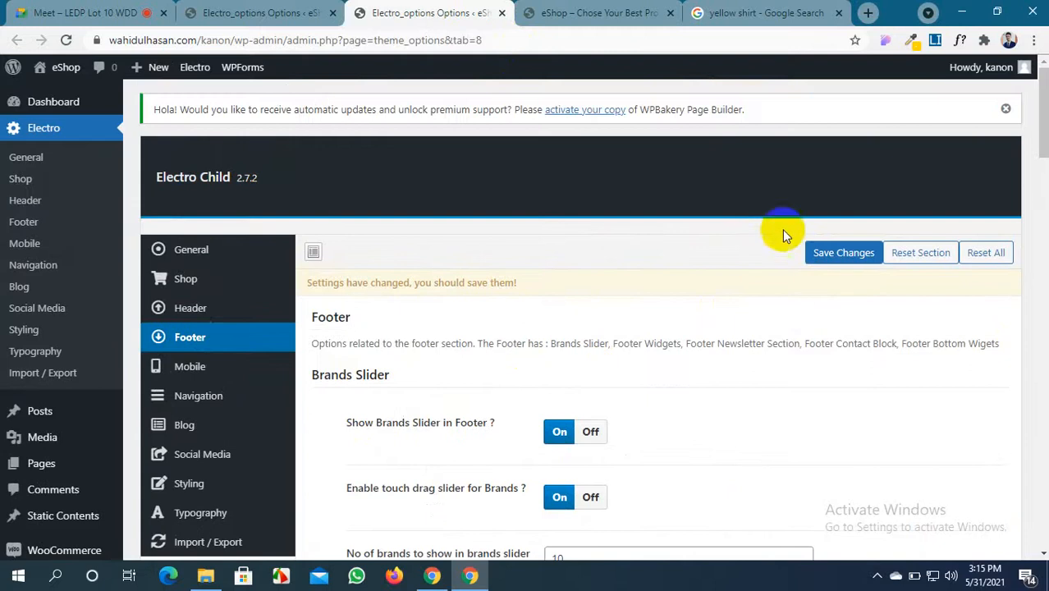
click(843, 252)
click(599, 12)
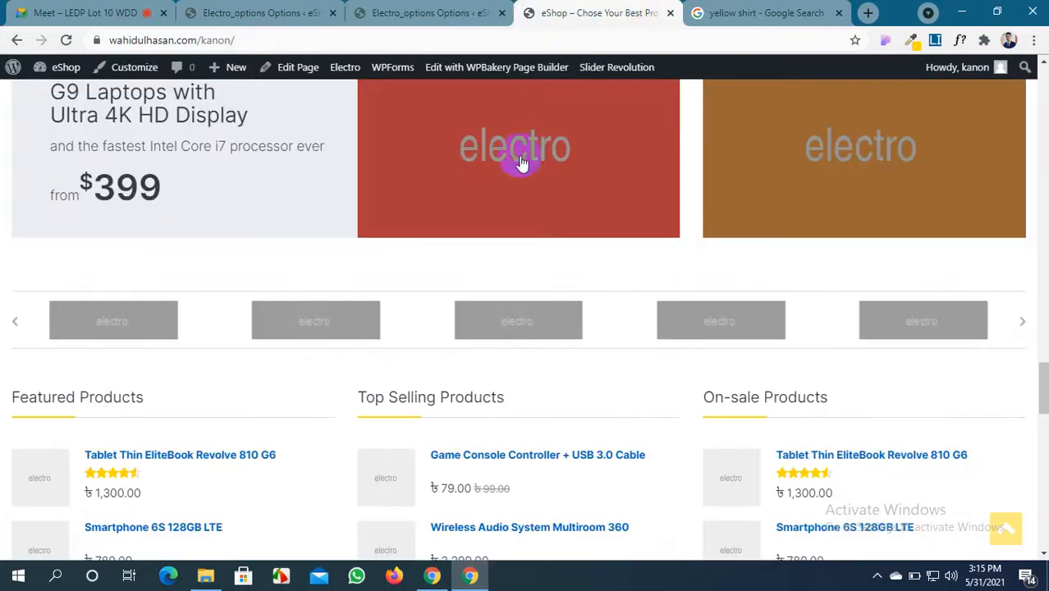
Reload the storefront and scroll down to its footer
scroll(40, 328, down, 2)
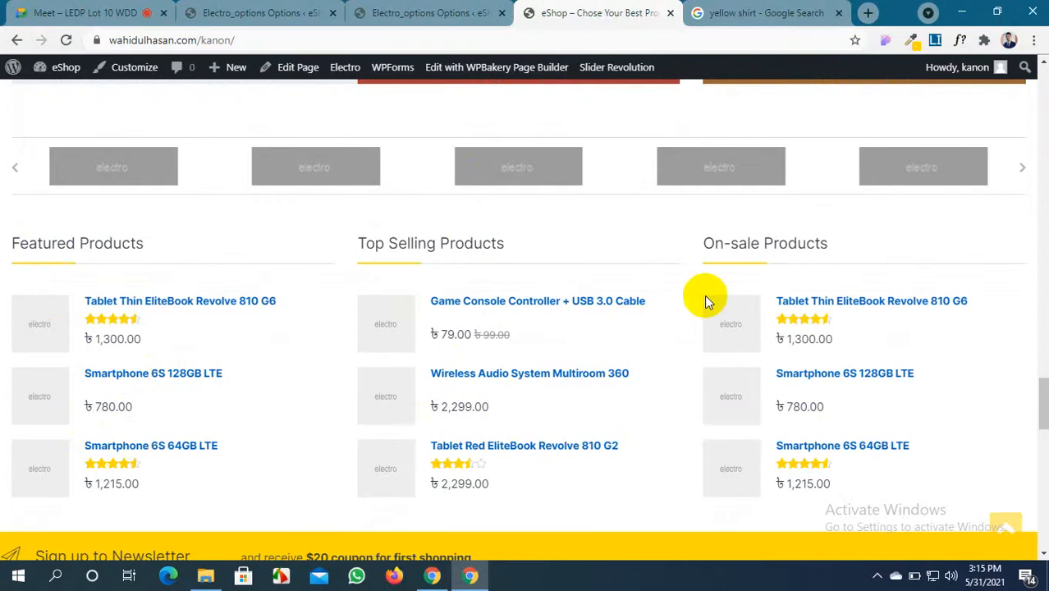
click(66, 40)
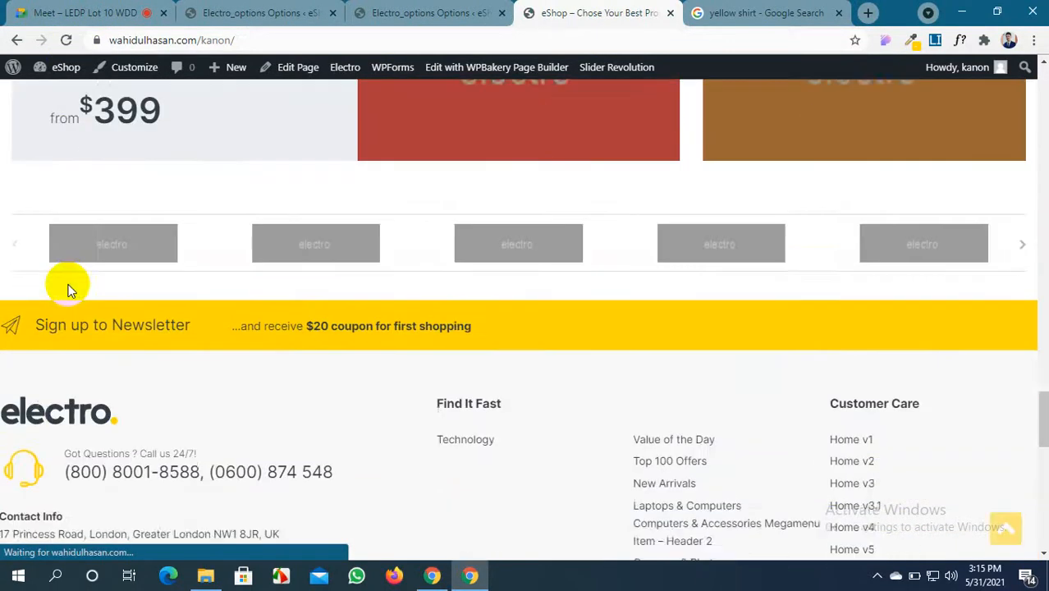
scroll(68, 289, down, 4)
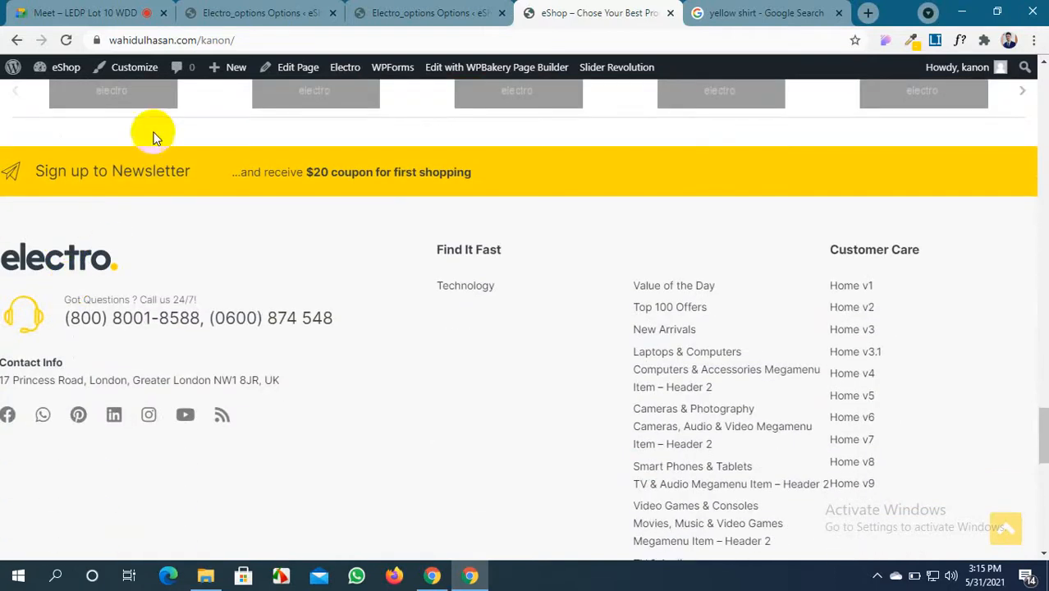
Set Show Footer Widgets to Off on the other Electro Footer options page
click(224, 12)
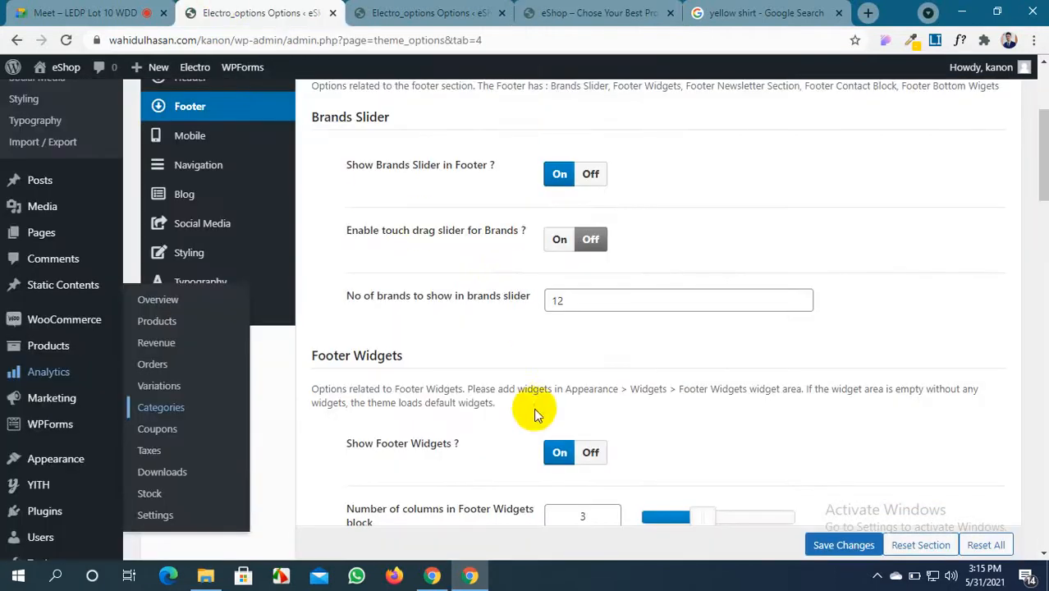
scroll(567, 402, down, 1)
click(589, 378)
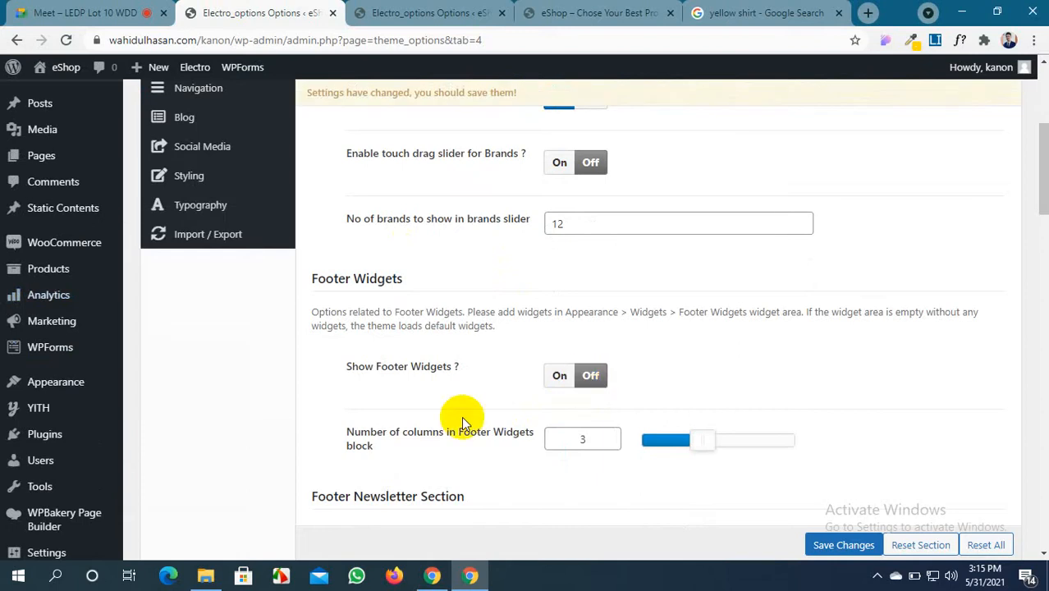
scroll(461, 406, down, 2)
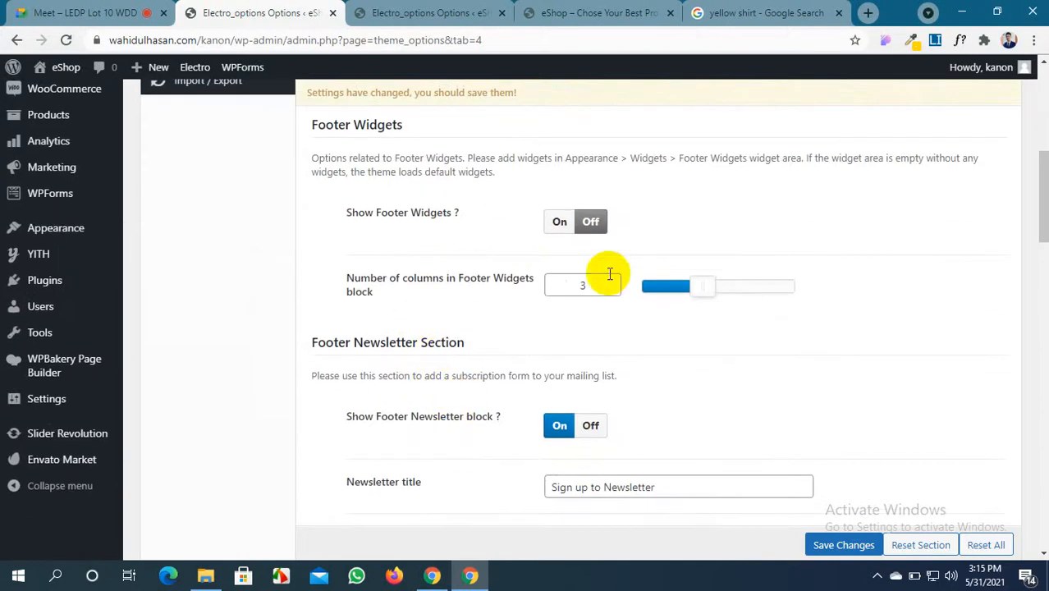
Check the storefront's 'Sign up to Newsletter' bar, then return to Footer options
scroll(591, 283, down, 1)
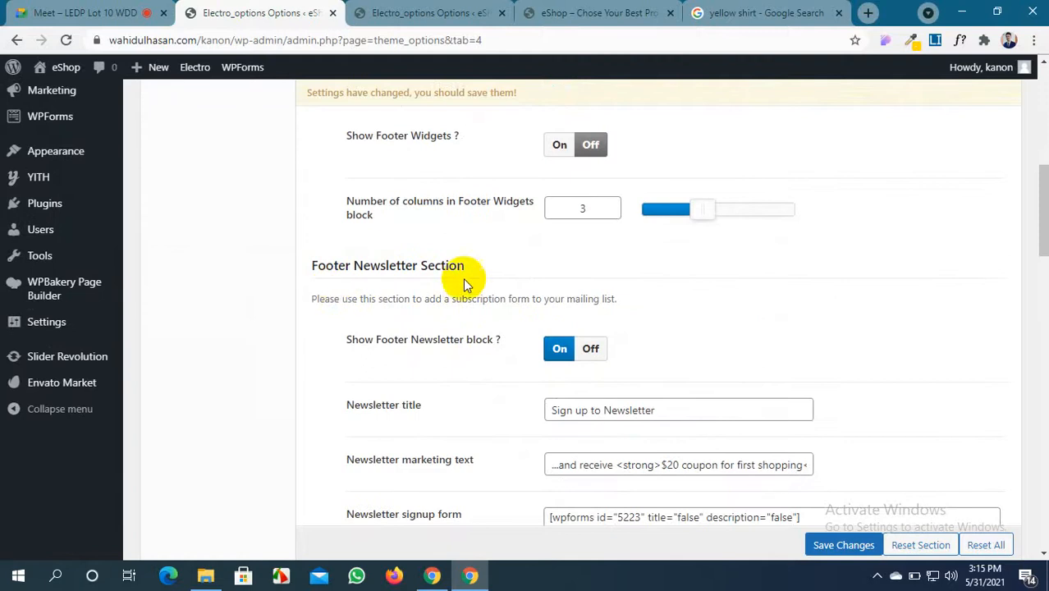
scroll(496, 323, down, 1)
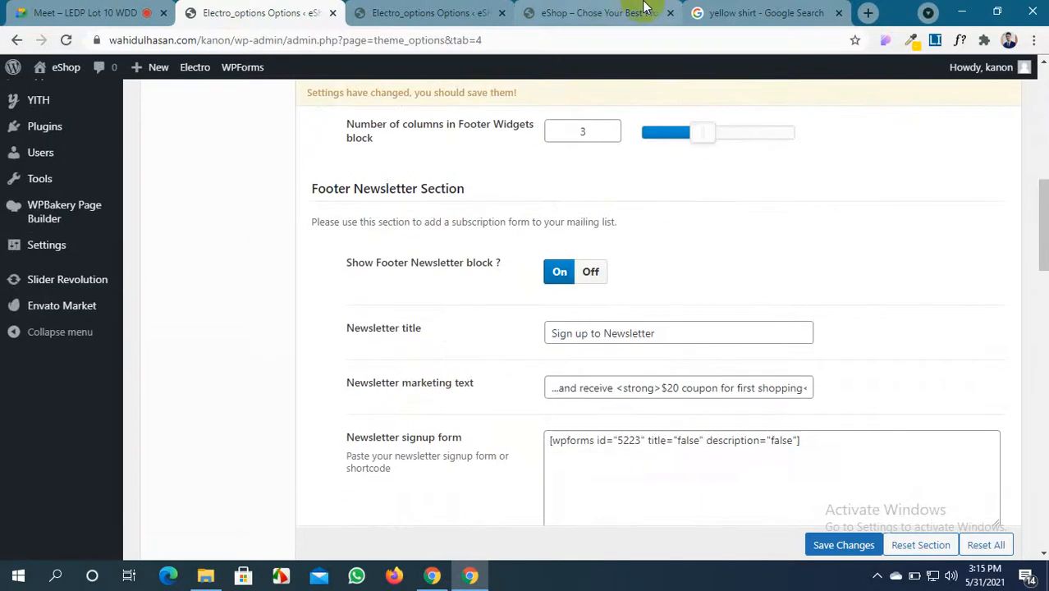
click(599, 12)
scroll(182, 285, up, 1)
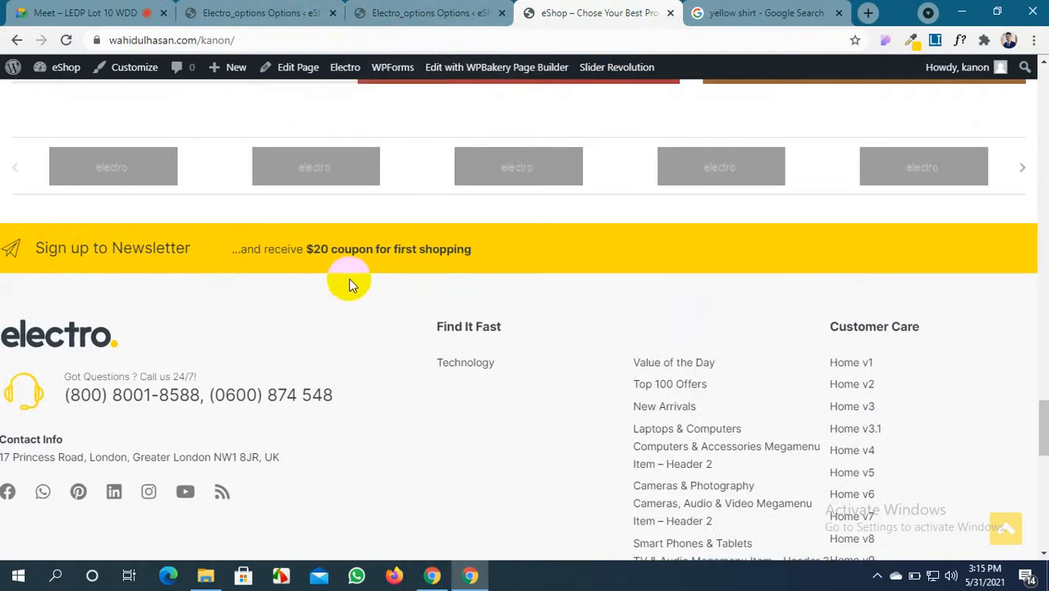
click(419, 13)
Position the cursor in the Newsletter title to insert 'eShop', then recheck the storefront footer
scroll(535, 394, down, 8)
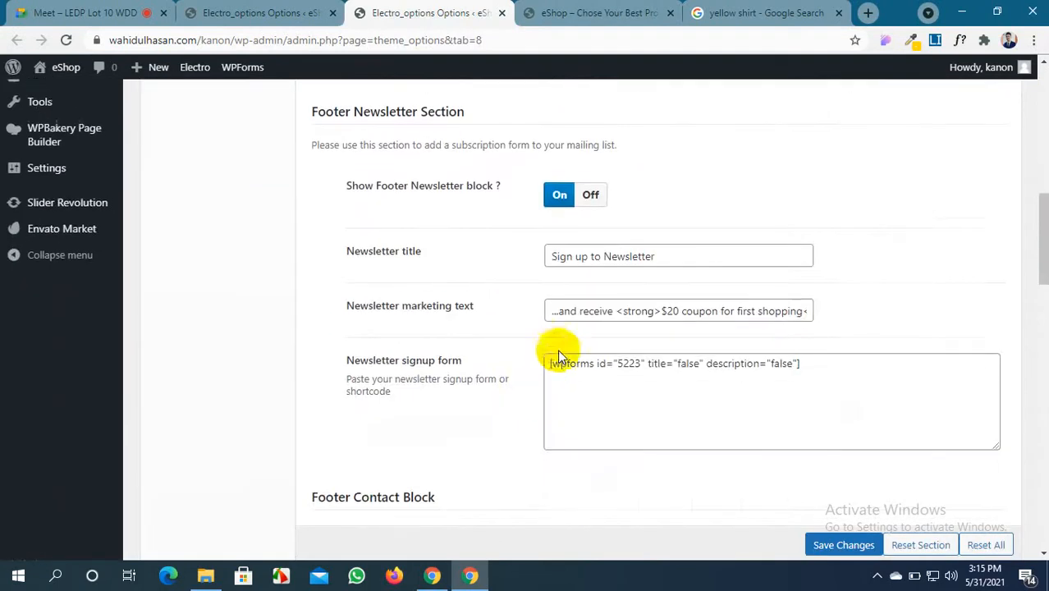
drag(602, 257, 654, 256)
click(590, 256)
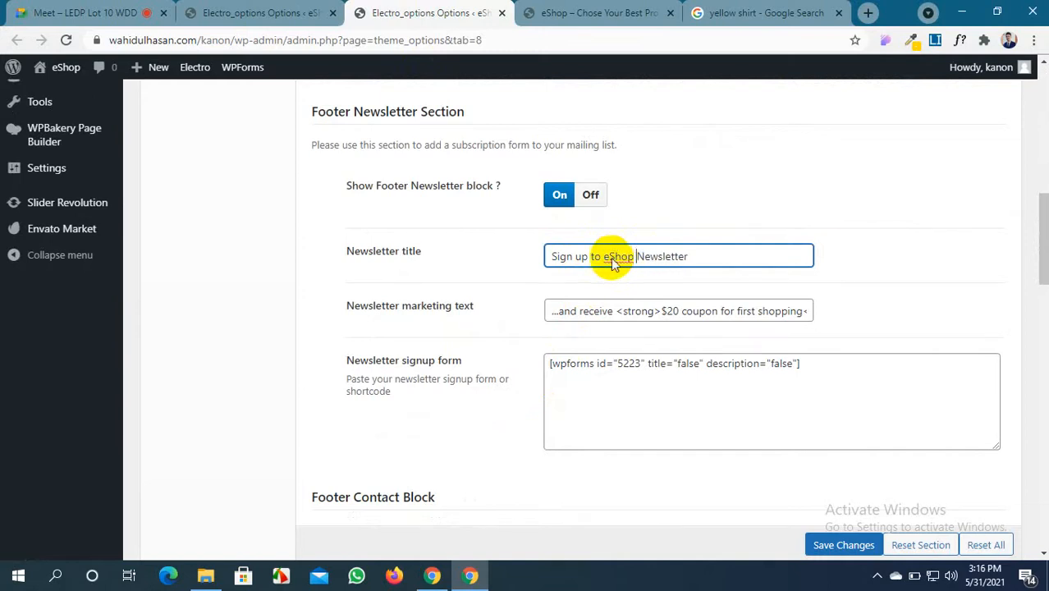
click(607, 13)
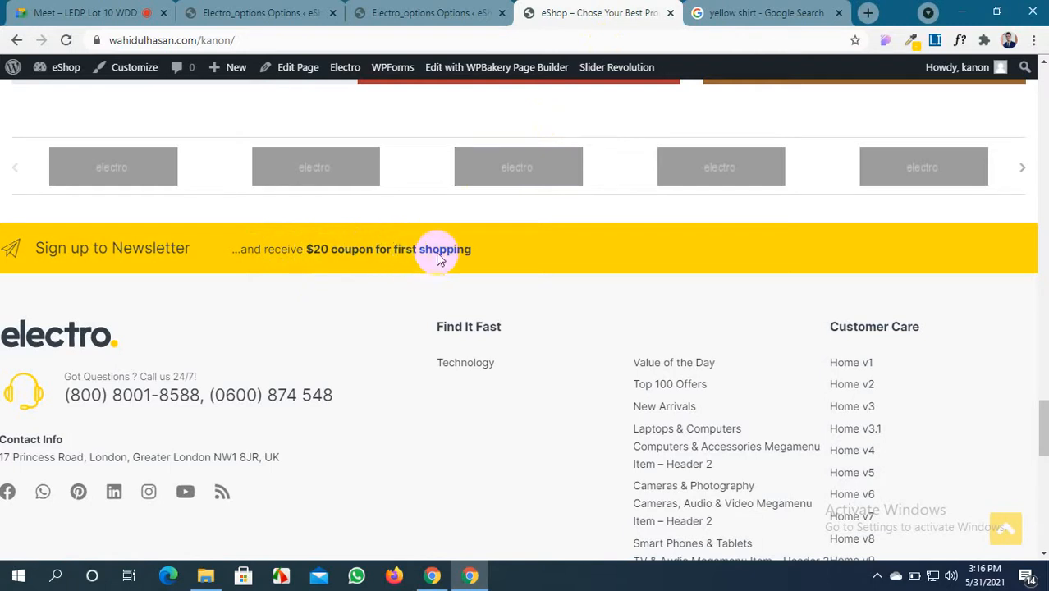
Remove the '$' from the newsletter coupon amount, comparing it with the storefront newsletter bar
click(446, 14)
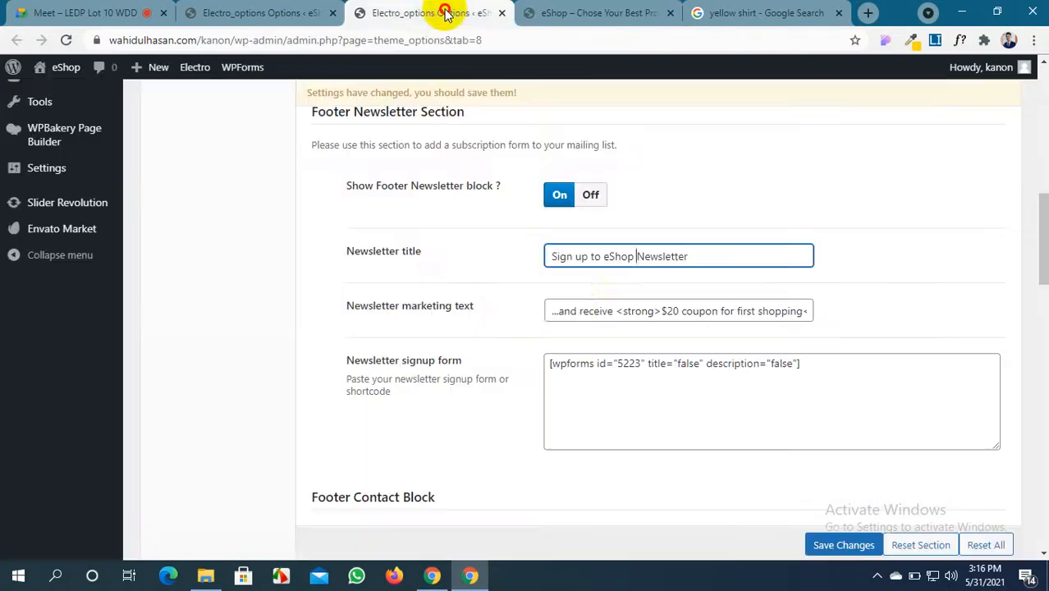
click(667, 311)
click(666, 311)
key(BackSpace)
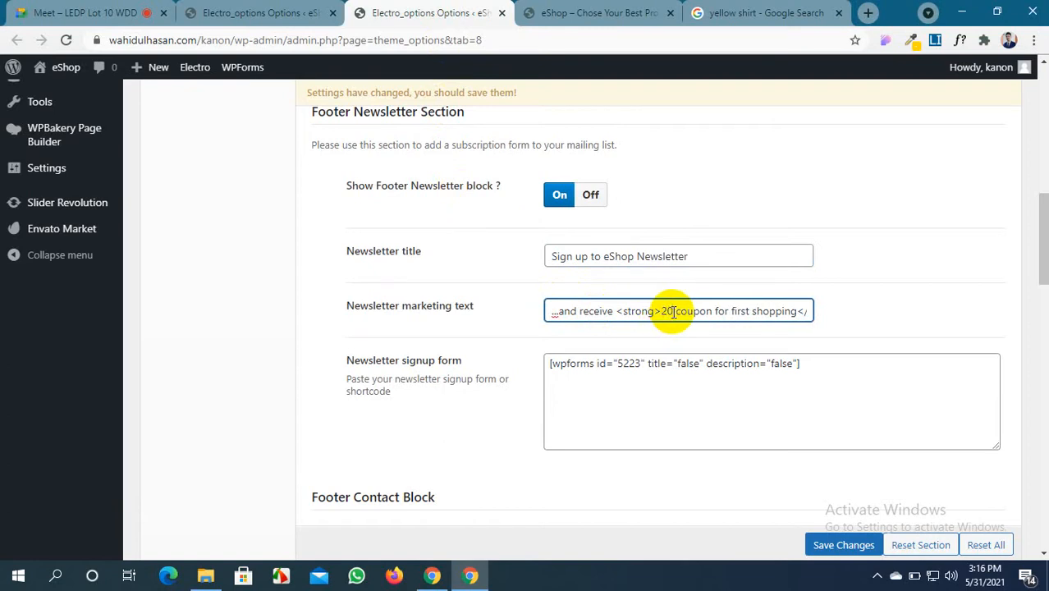
text(%)
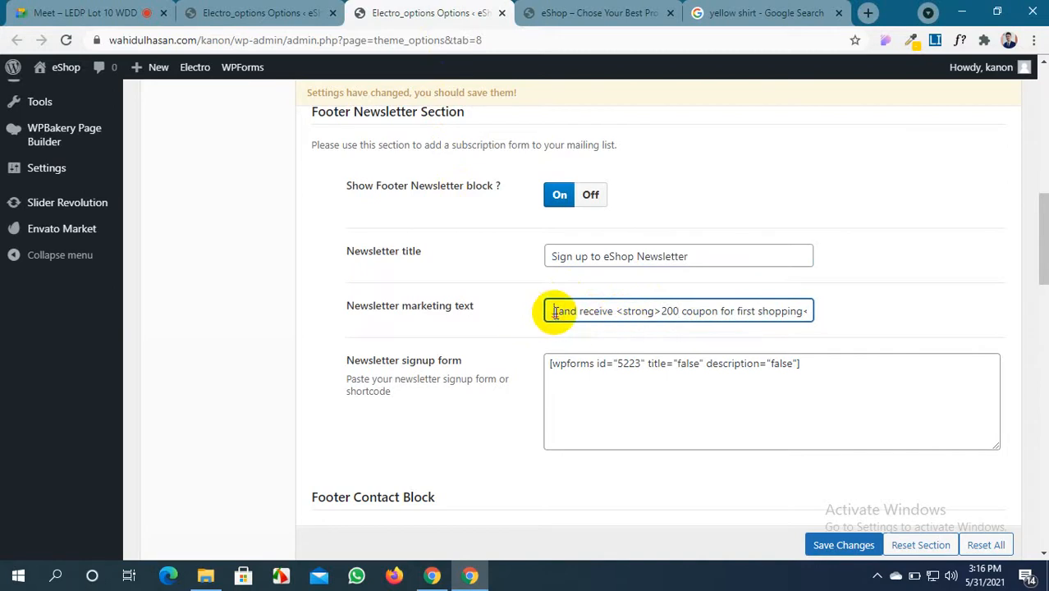
click(568, 13)
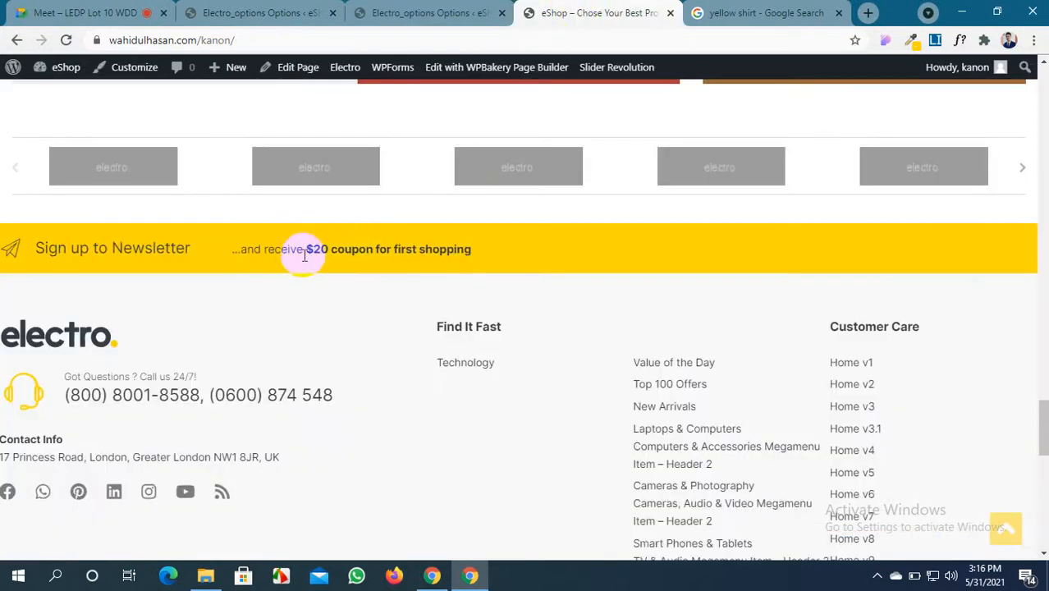
drag(306, 253, 544, 271)
click(545, 271)
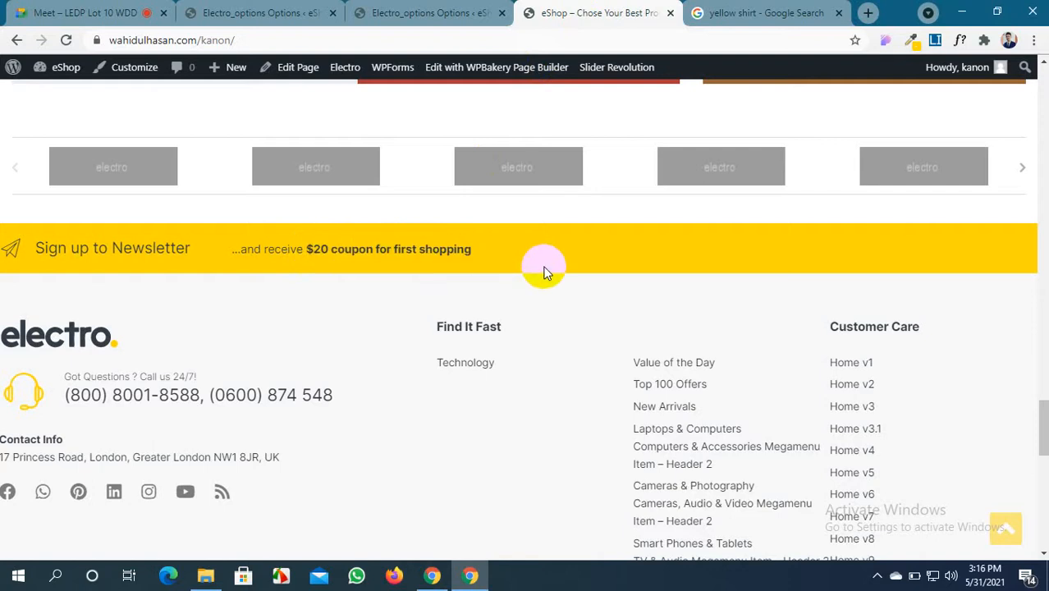
click(432, 10)
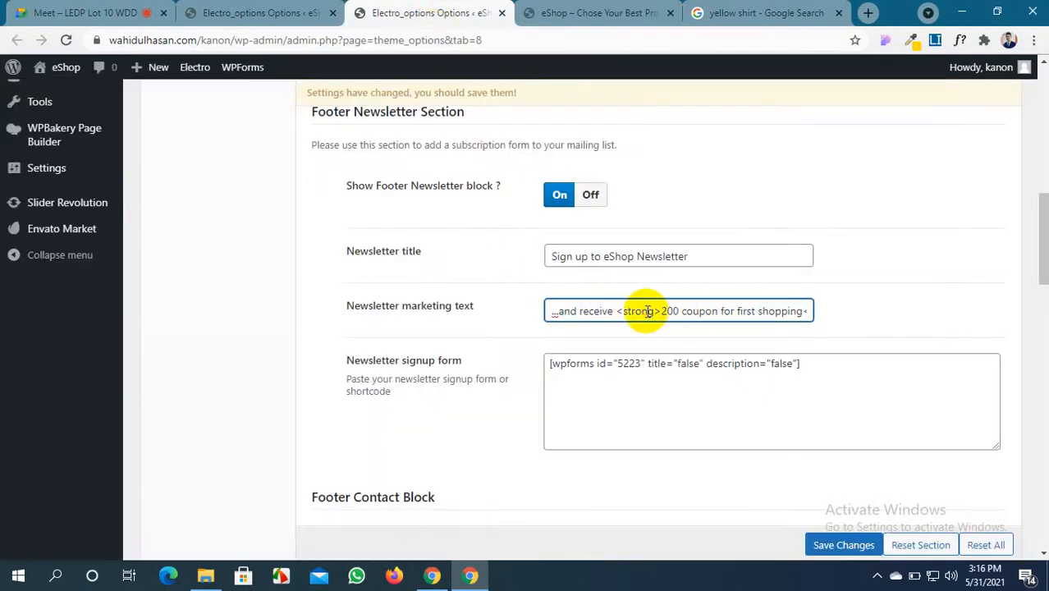
Replace the <strong> tags with <big> around the 200 coupon text and save the footer settings
drag(652, 311, 629, 314)
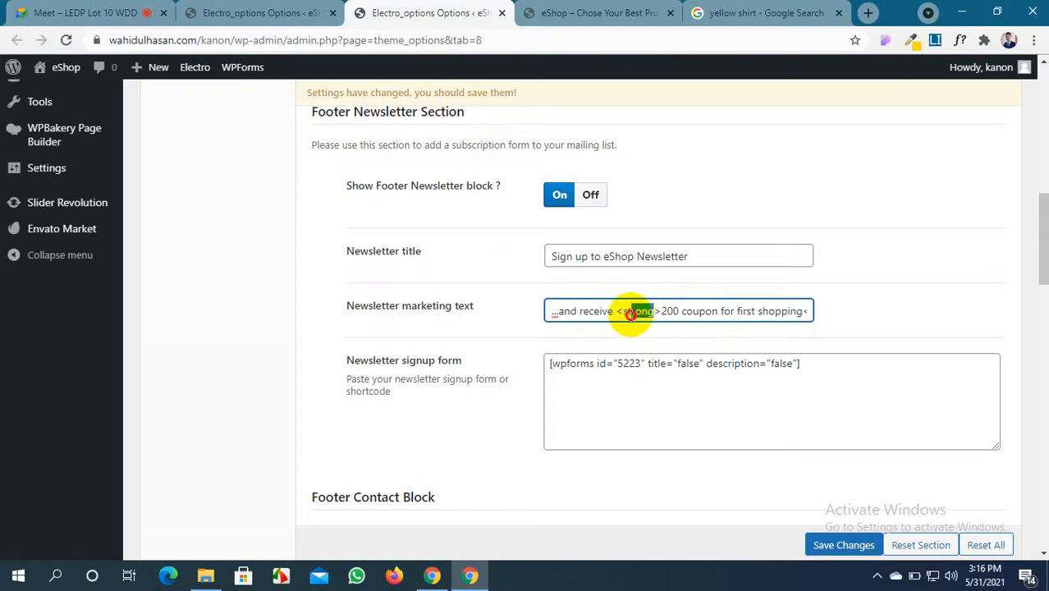
text(li)
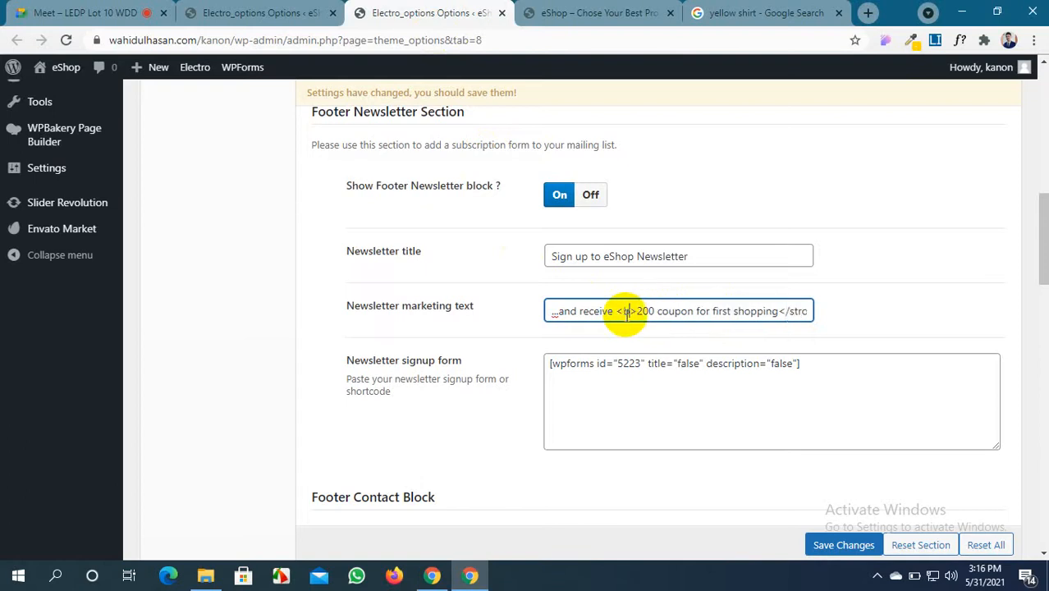
text(g)
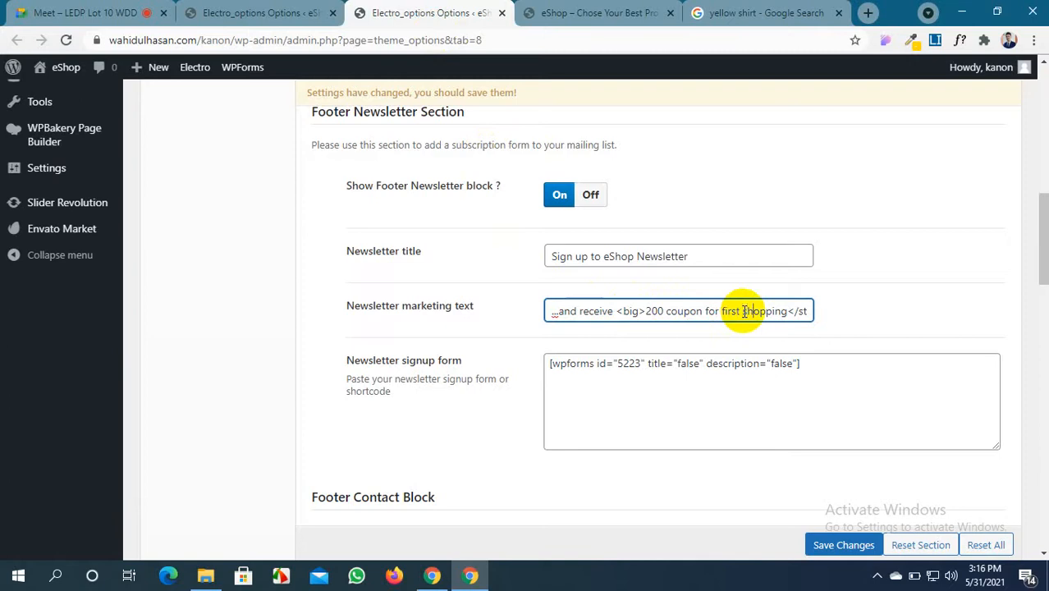
key(Right)
key(Right)
key(Right)
key(Right)
key(Right)
key(Right)
key(Right)
key(Right)
key(Right)
key(Right)
key(Right)
key(Right)
key(Right)
key(Right)
key(Right)
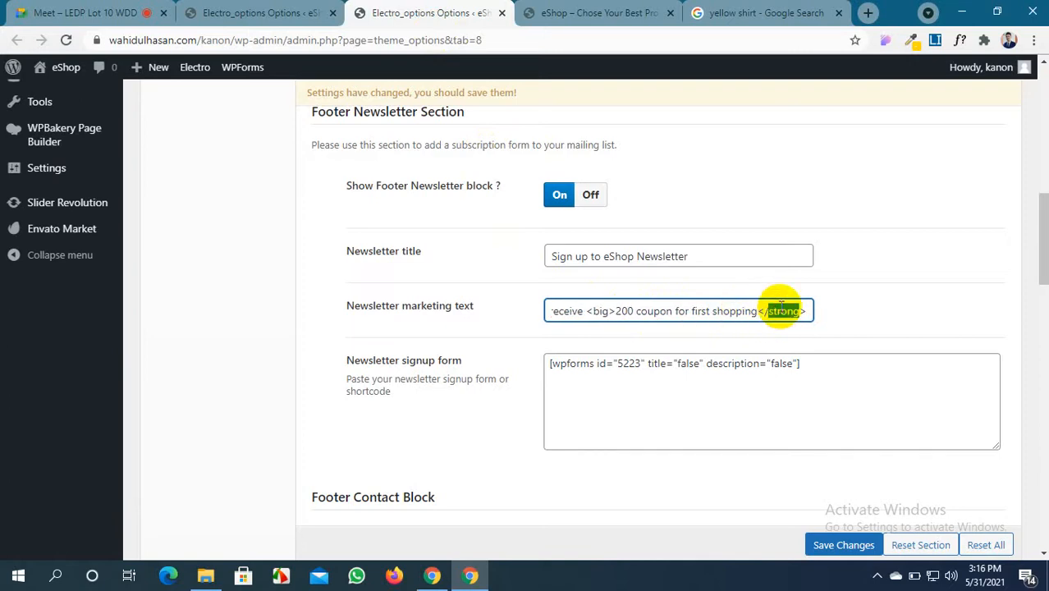
text(bi)
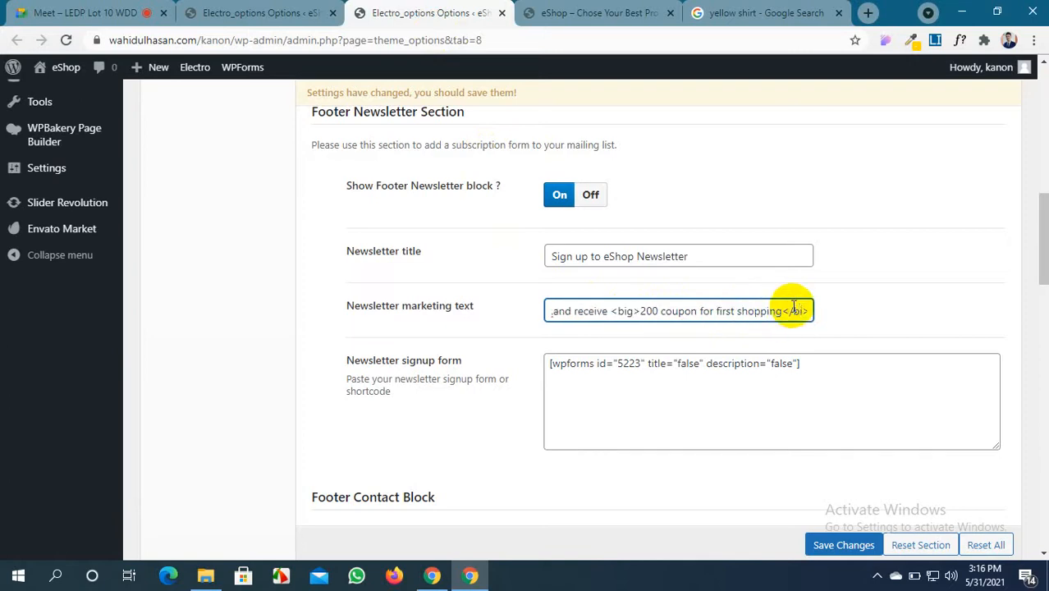
text(g)
click(830, 553)
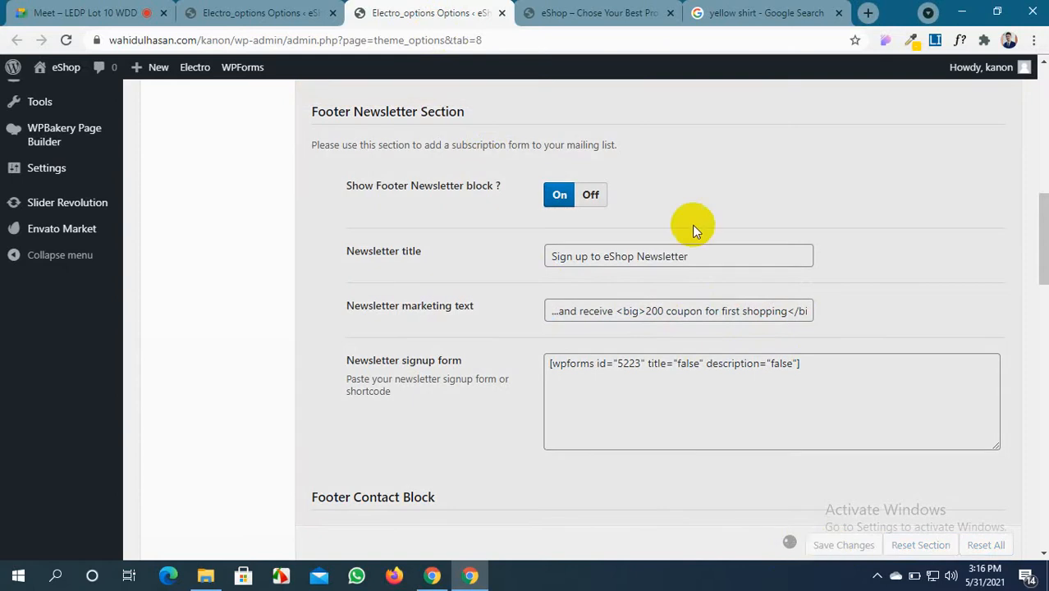
click(598, 13)
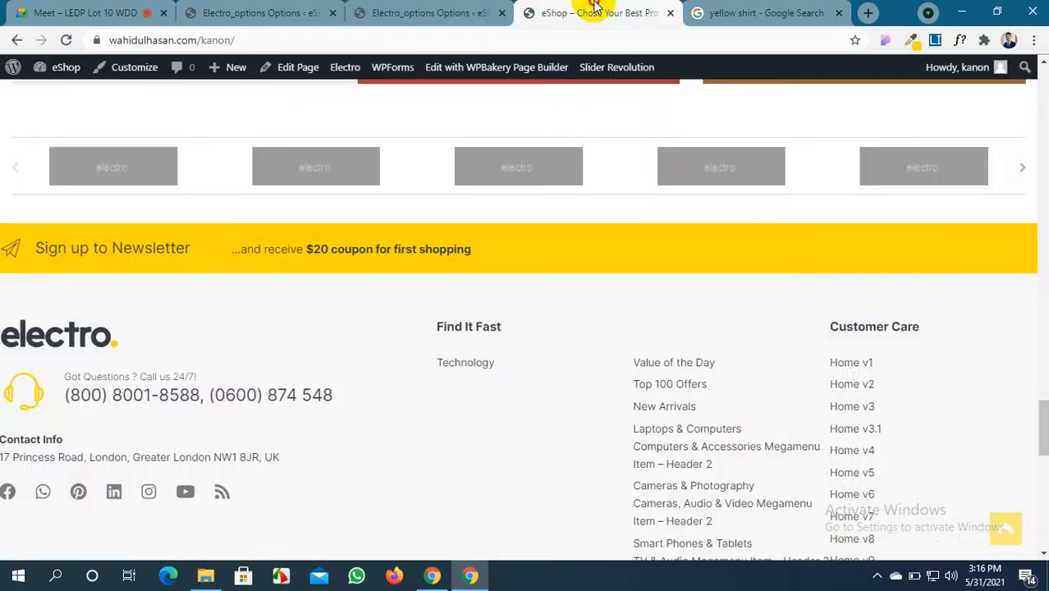
Reload the storefront and check whether the newsletter bar shows the updated coupon text
click(64, 40)
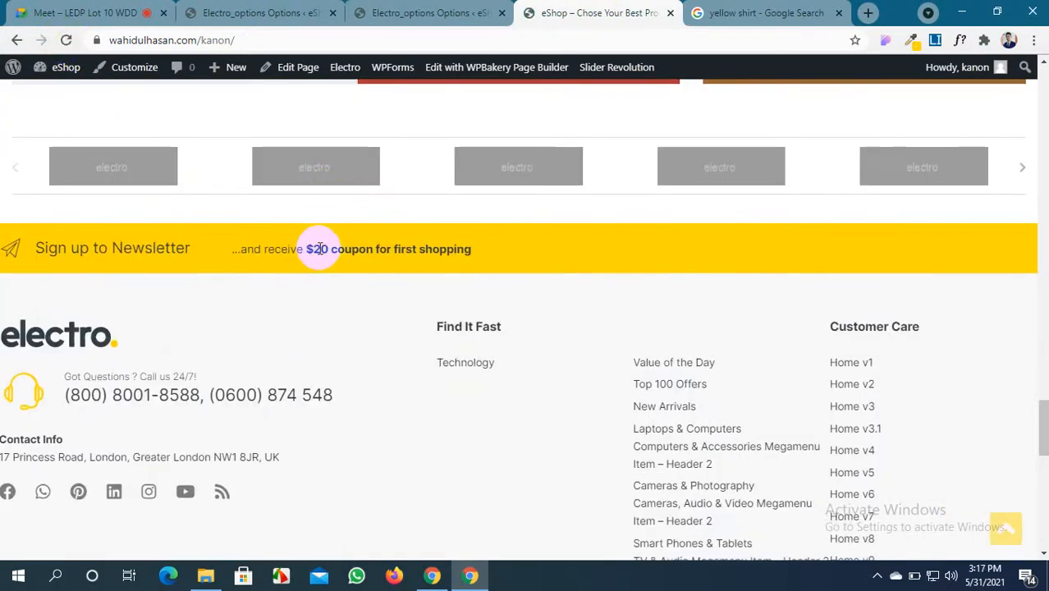
click(427, 12)
scroll(480, 187, down, 1)
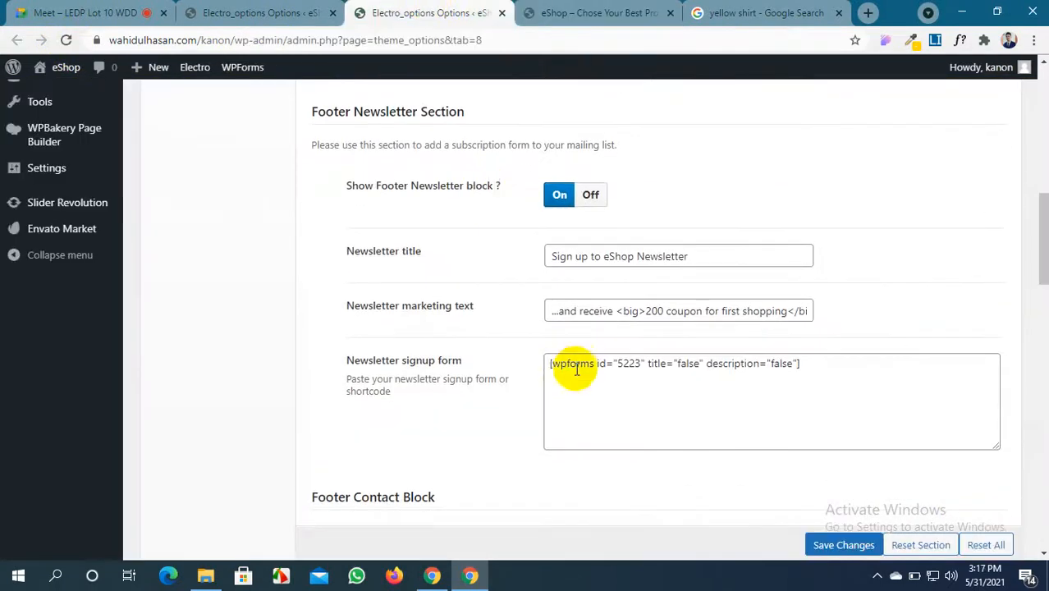
scroll(575, 373, down, 1)
click(574, 12)
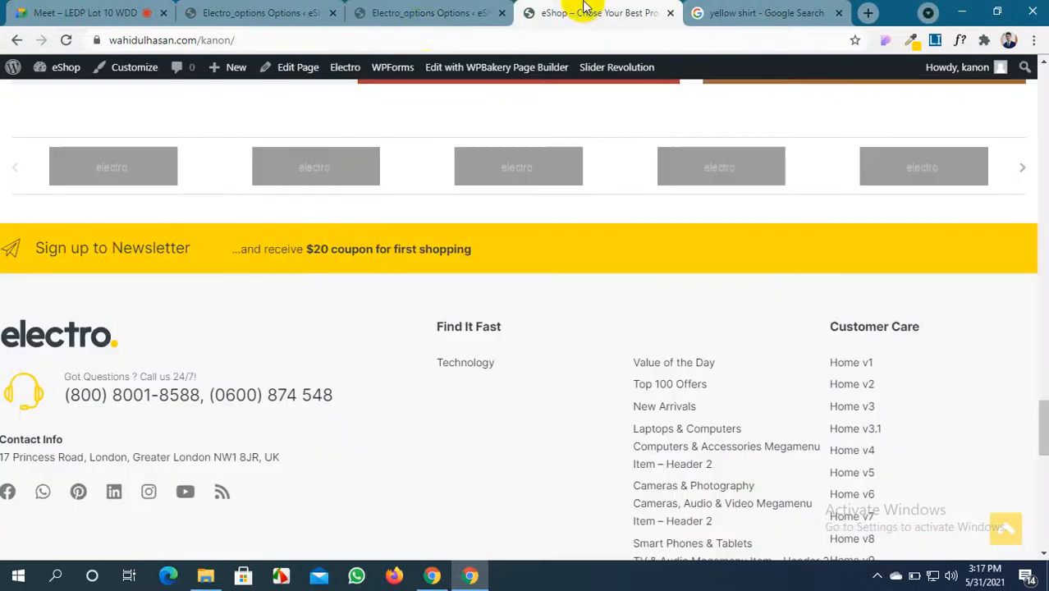
click(428, 13)
Save the footer newsletter settings again and verify the storefront shows 'Sign up to eShop Newsletter'
click(670, 235)
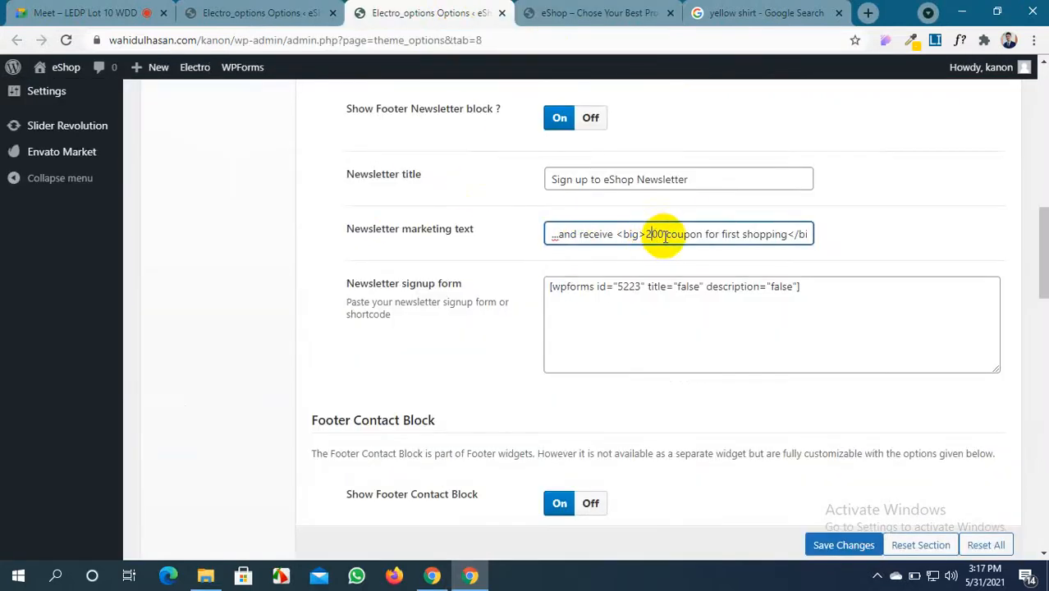
click(860, 548)
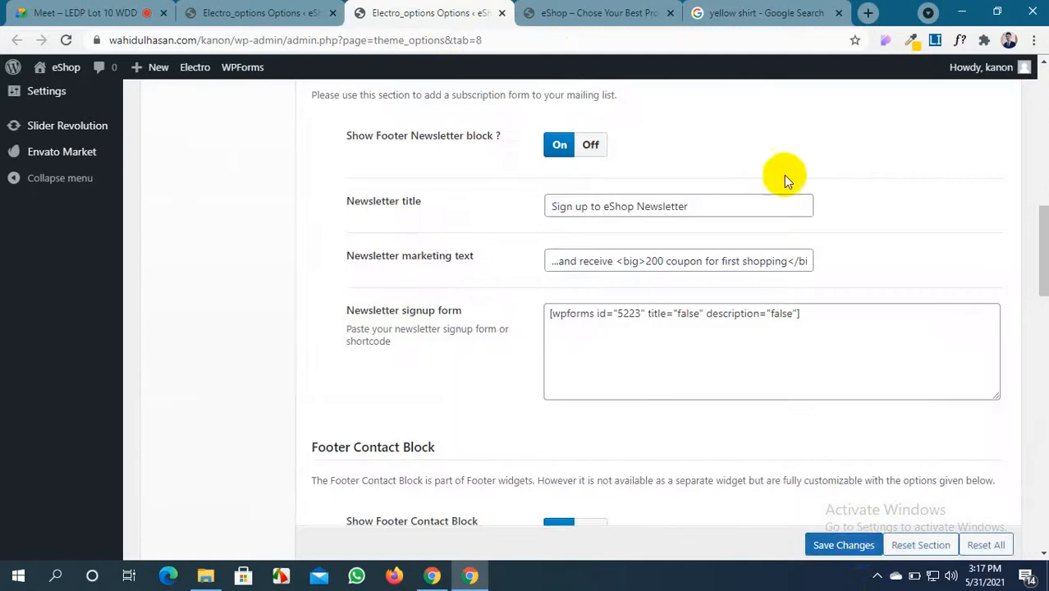
click(592, 12)
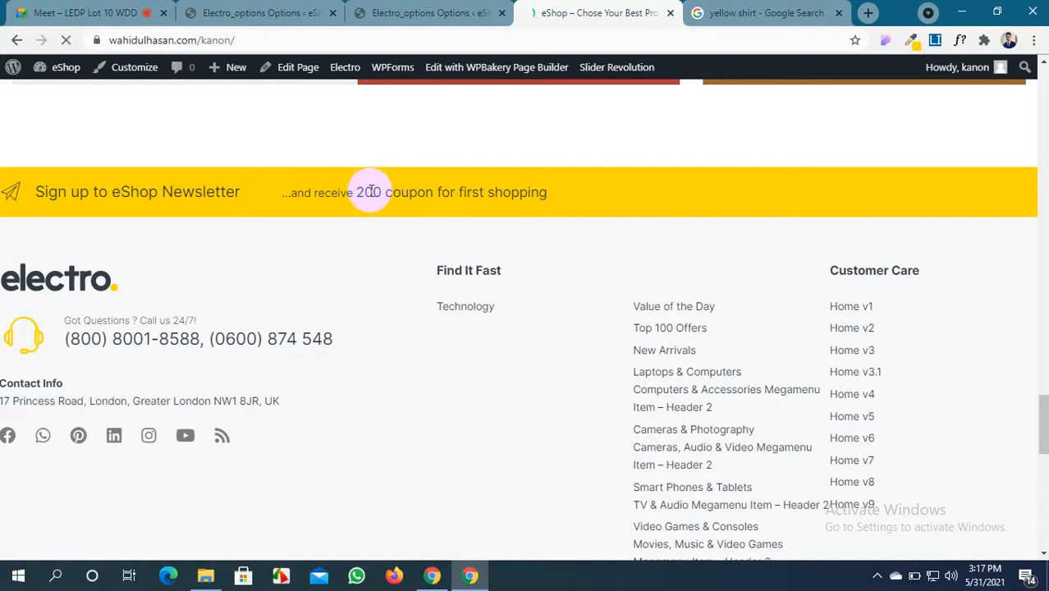
click(419, 13)
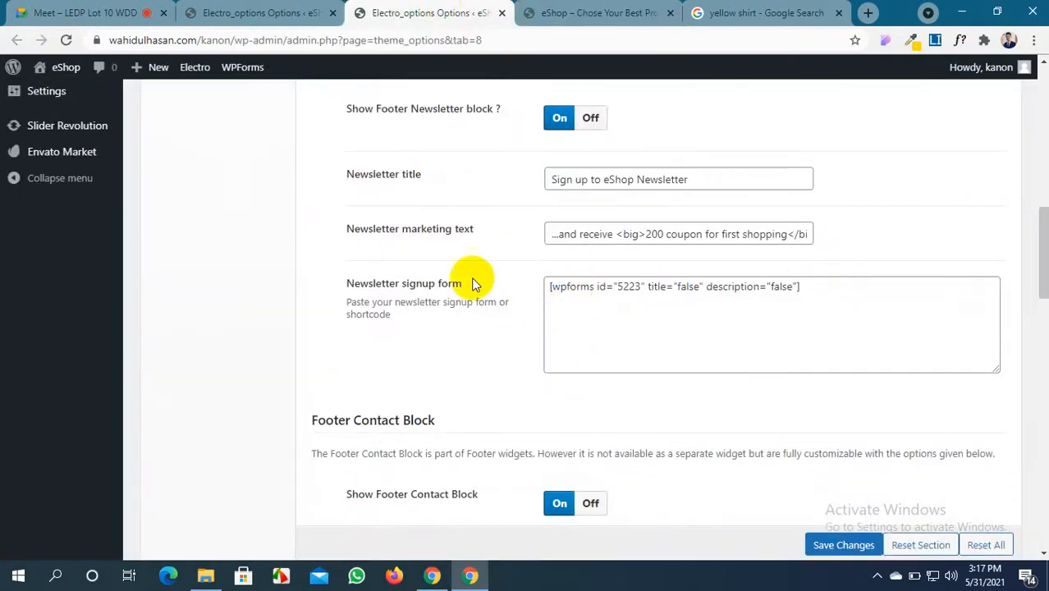
click(651, 304)
click(261, 10)
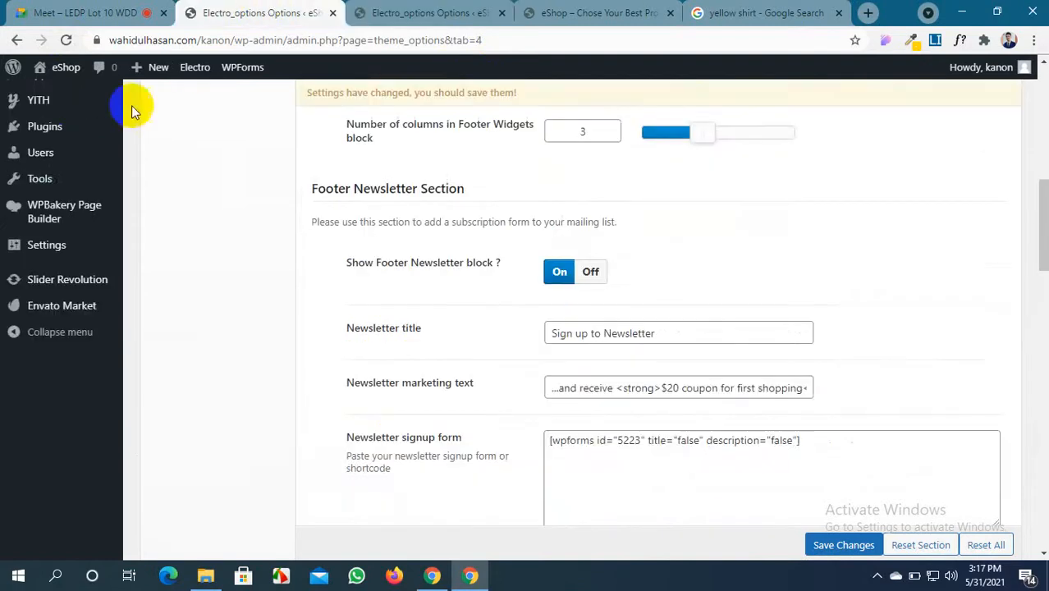
Open WPForms All Forms in a new tab and copy the Newsletter Signup Form shortcode
scroll(77, 173, up, 4)
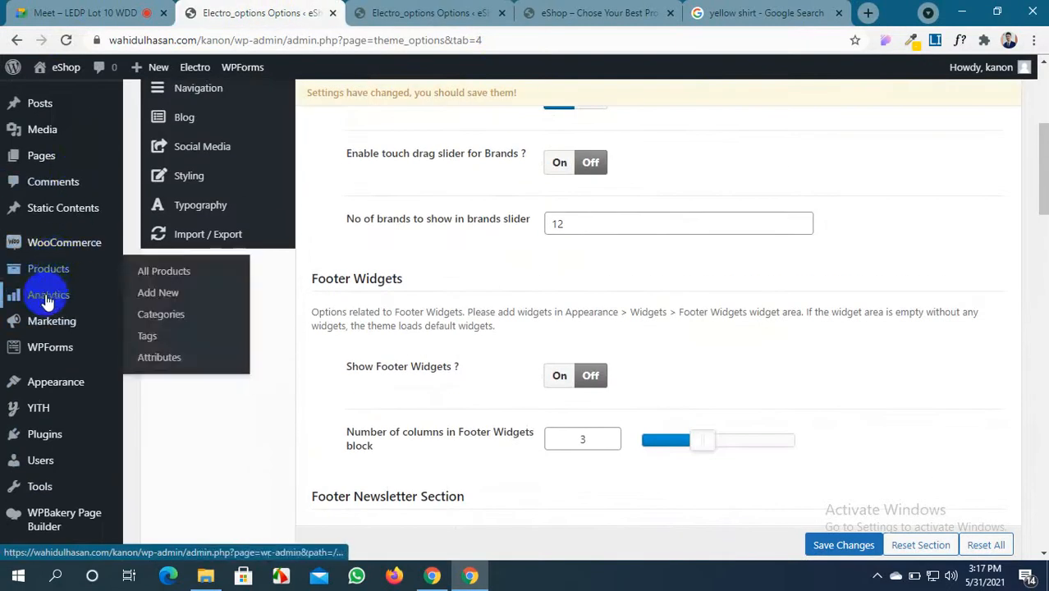
mouse_move(49, 355)
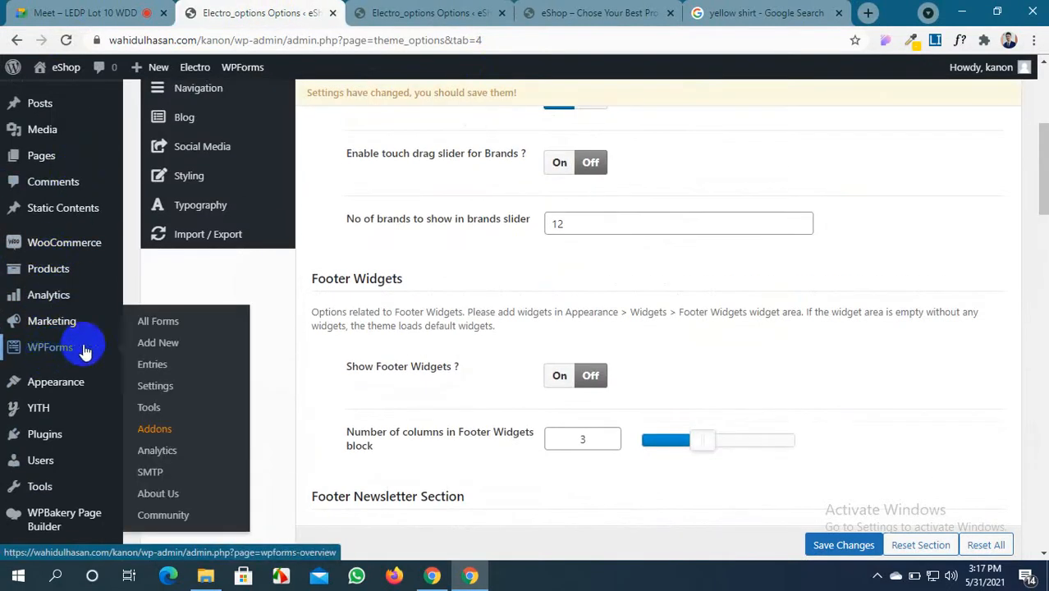
middle_click(162, 323)
click(357, 10)
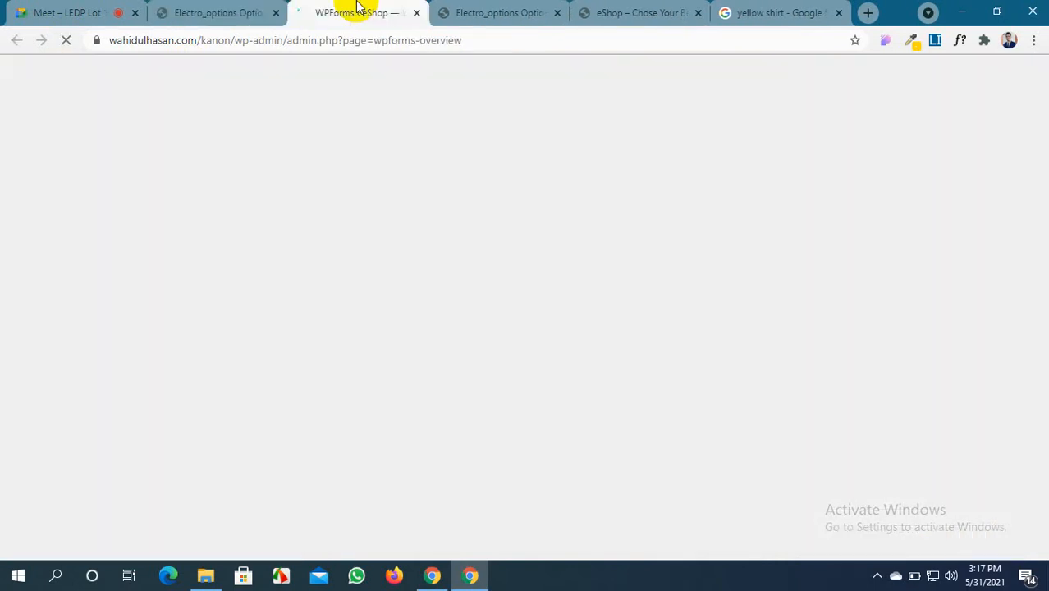
click(486, 11)
click(366, 8)
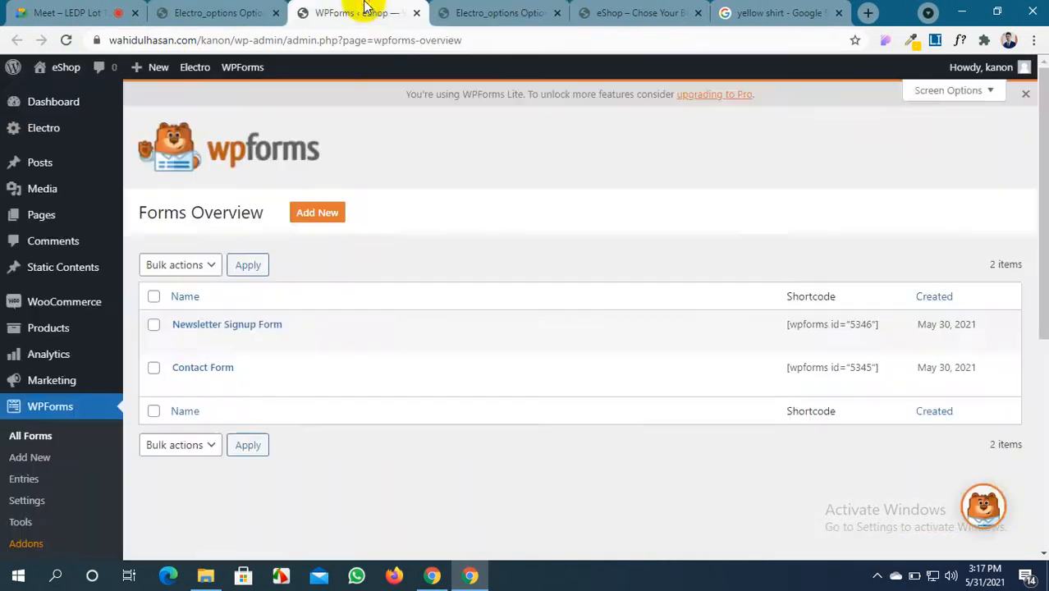
mouse_move(182, 330)
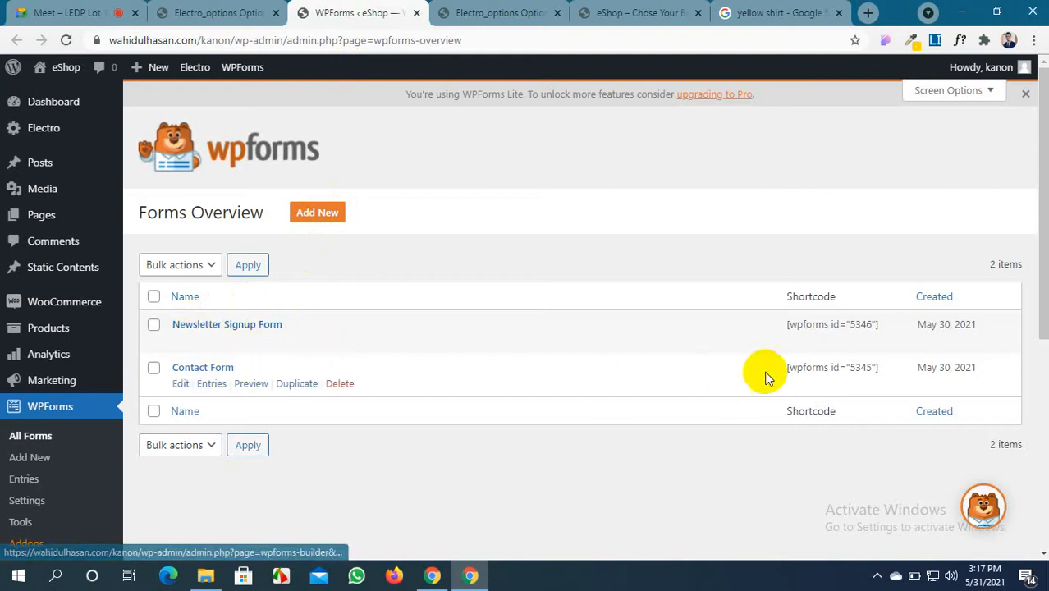
drag(885, 328, 790, 328)
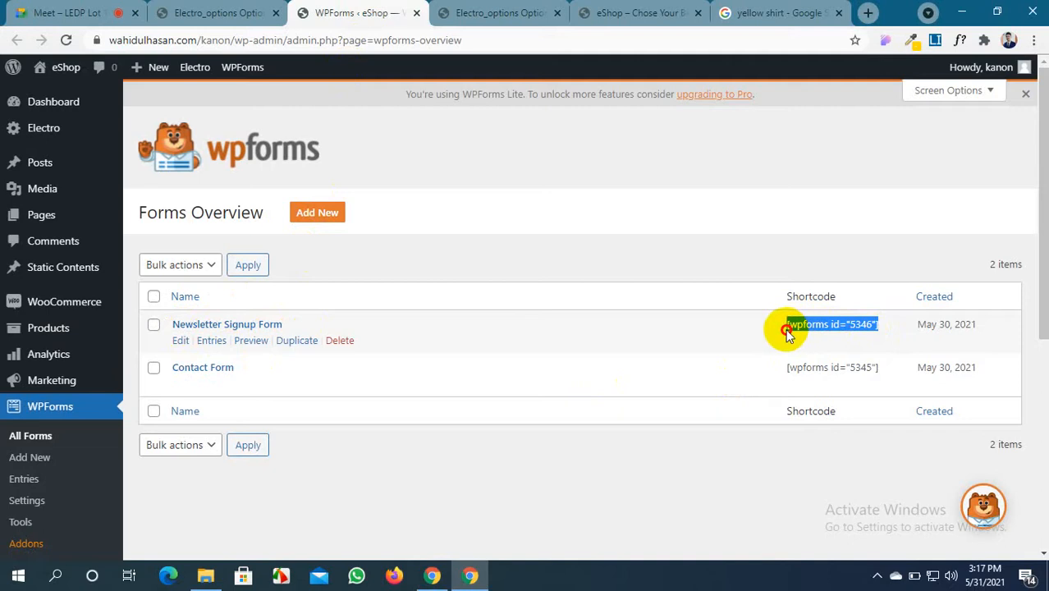
click(511, 10)
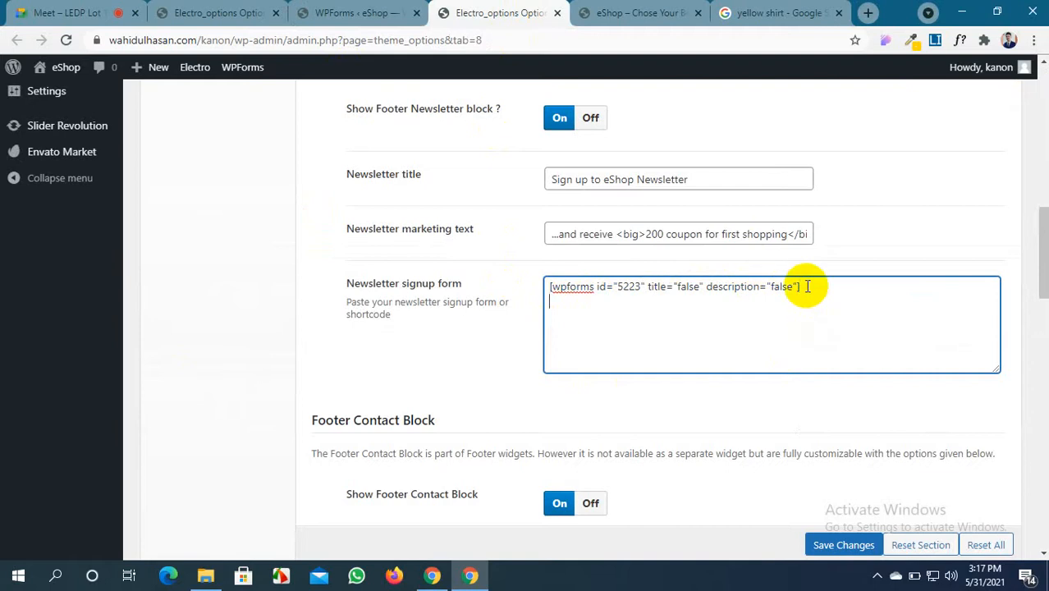
Paste [wpforms id="5346"] on a new line in Newsletter signup form and save
text([wpforms id="5346"])
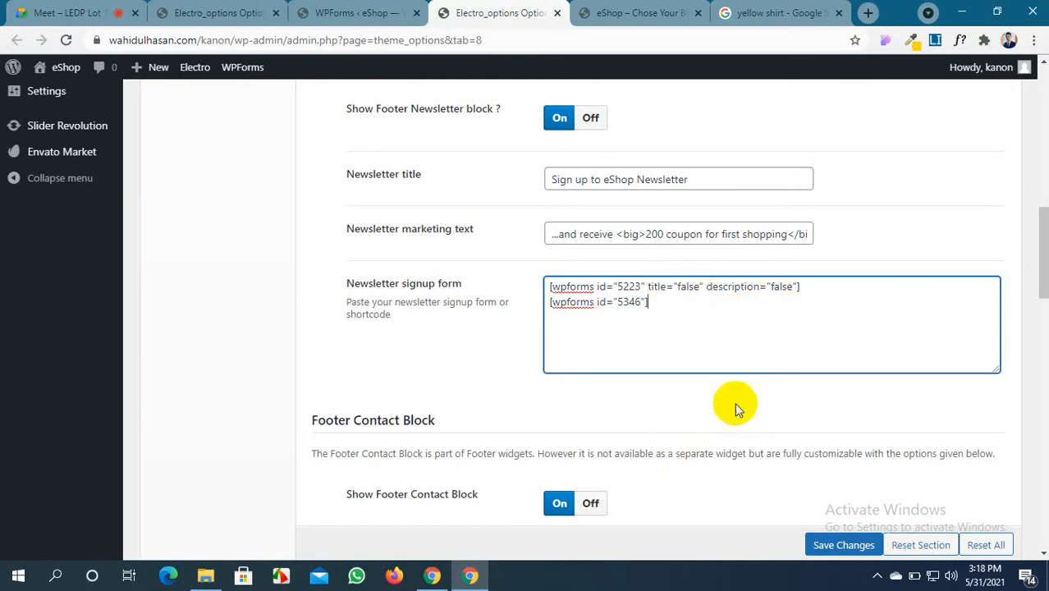
click(823, 545)
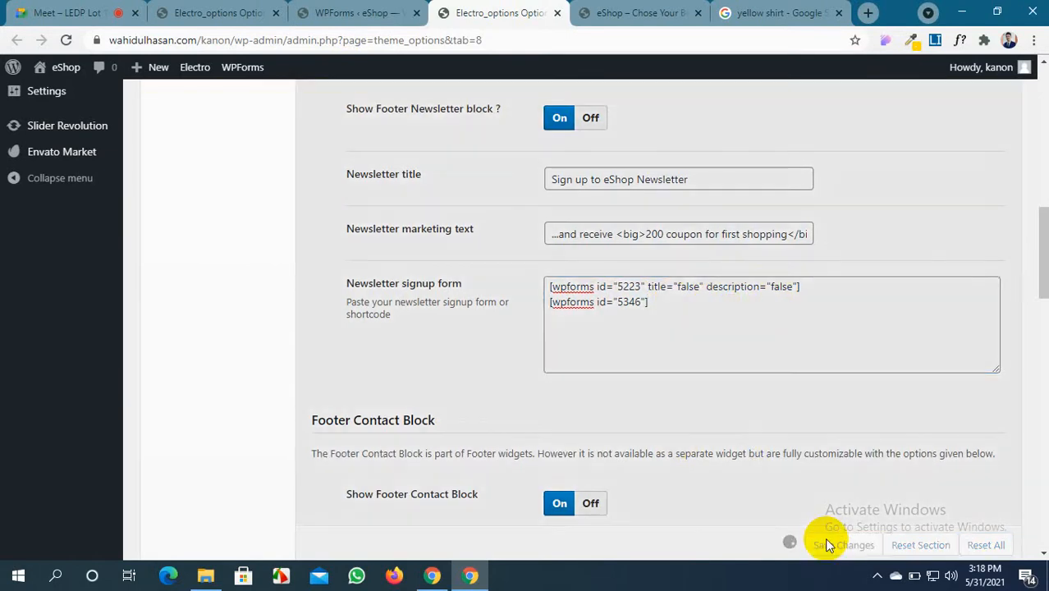
click(660, 11)
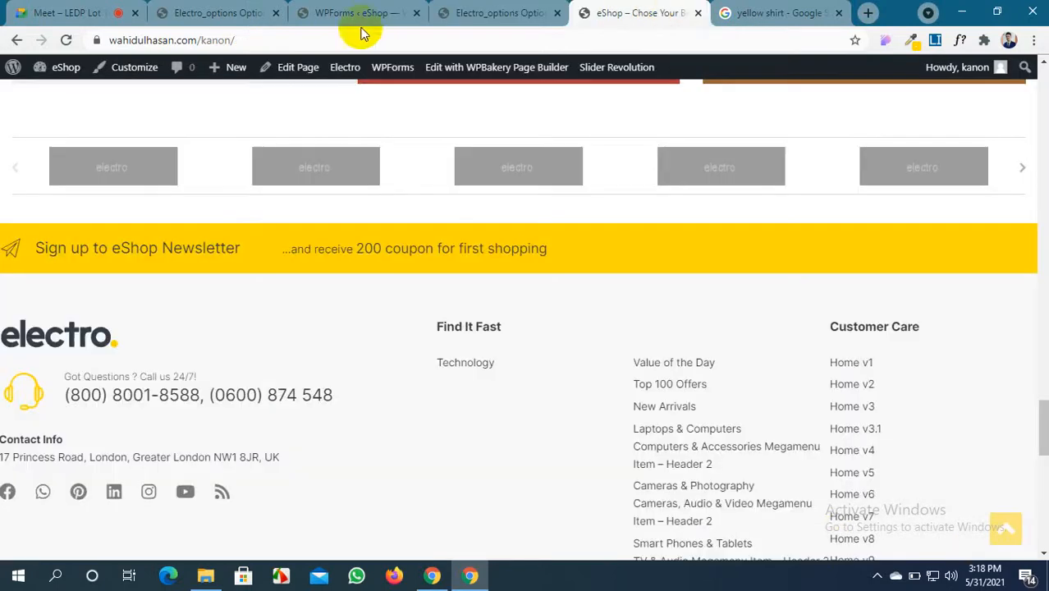
click(67, 41)
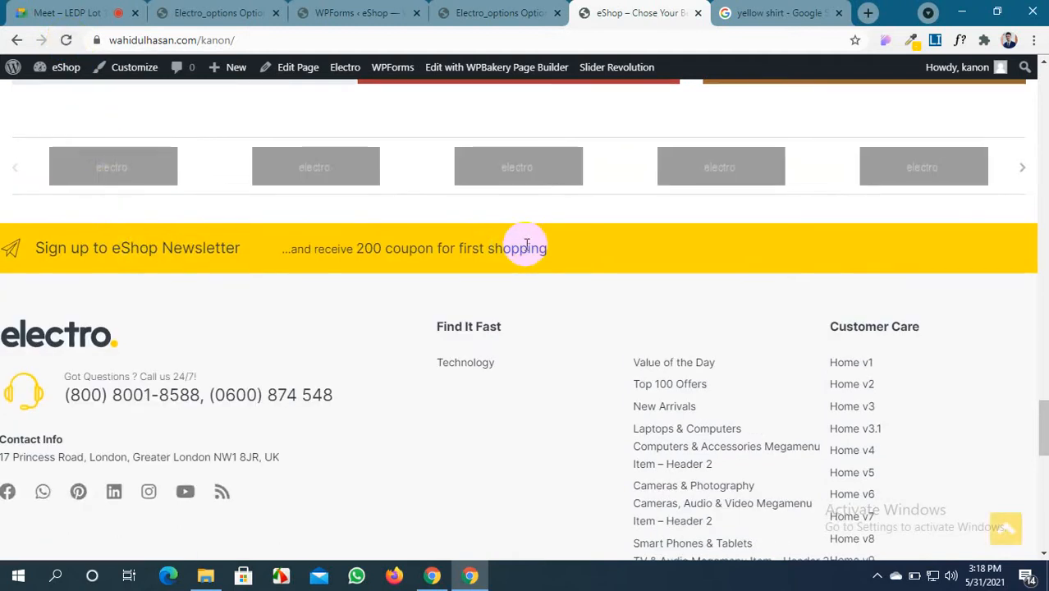
click(535, 16)
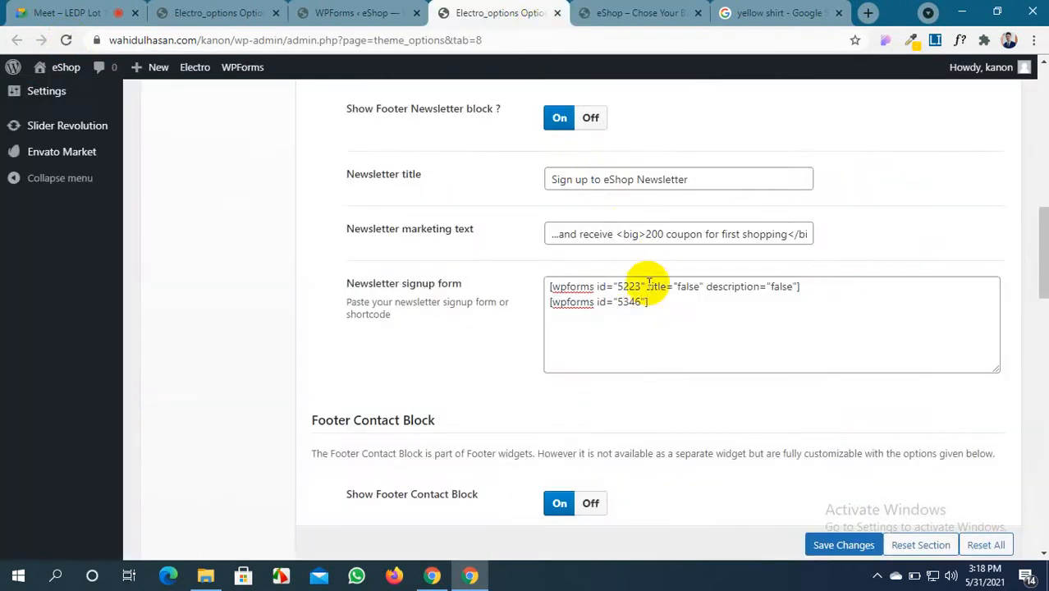
click(844, 546)
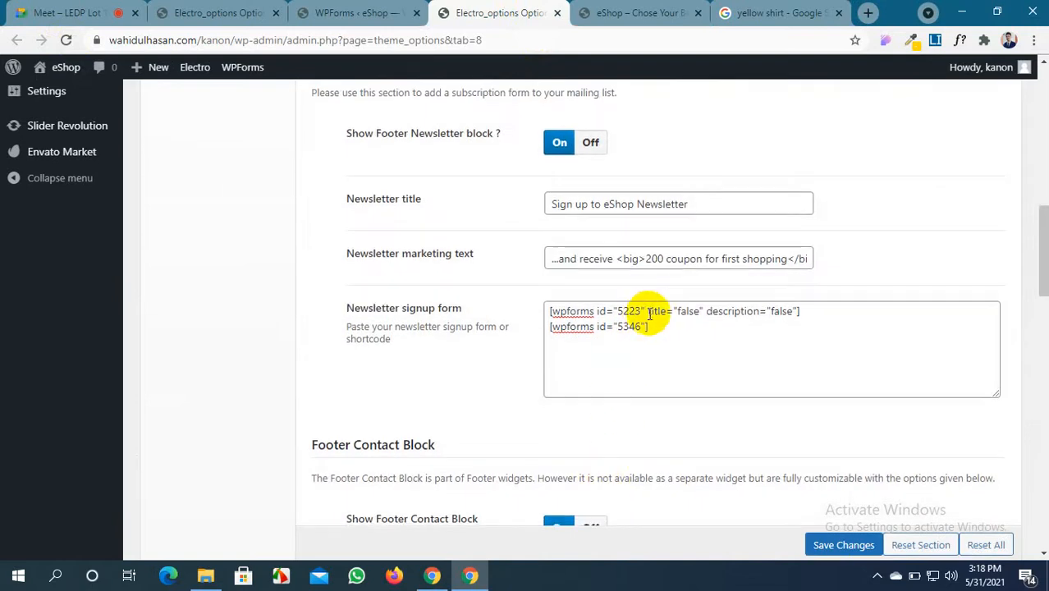
Delete the title and description options from the [wpforms id="5223"] shortcode and save
click(647, 287)
drag(647, 286, 786, 287)
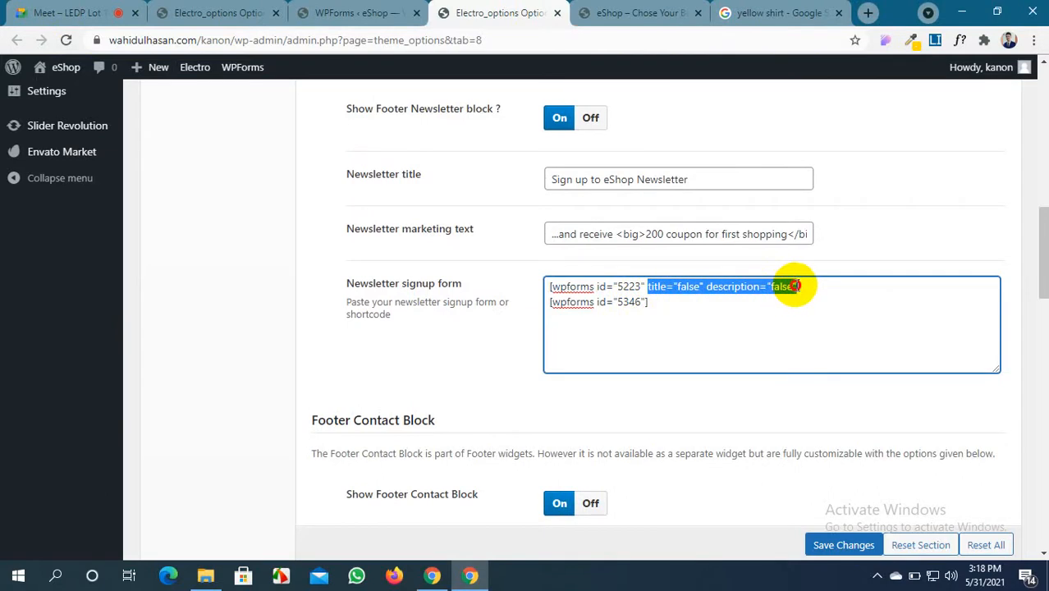
key(BackSpace)
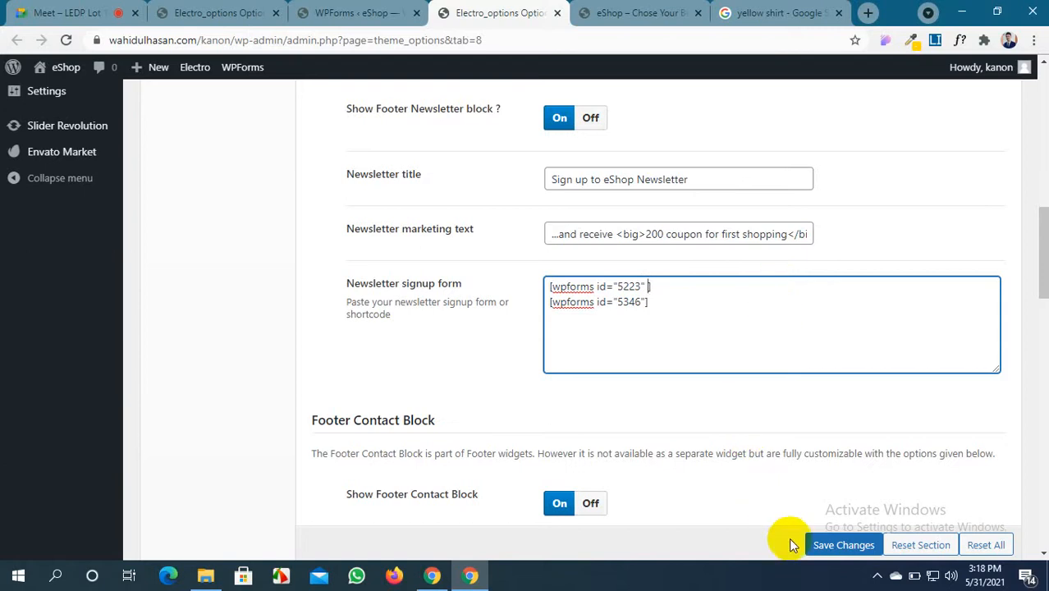
click(831, 546)
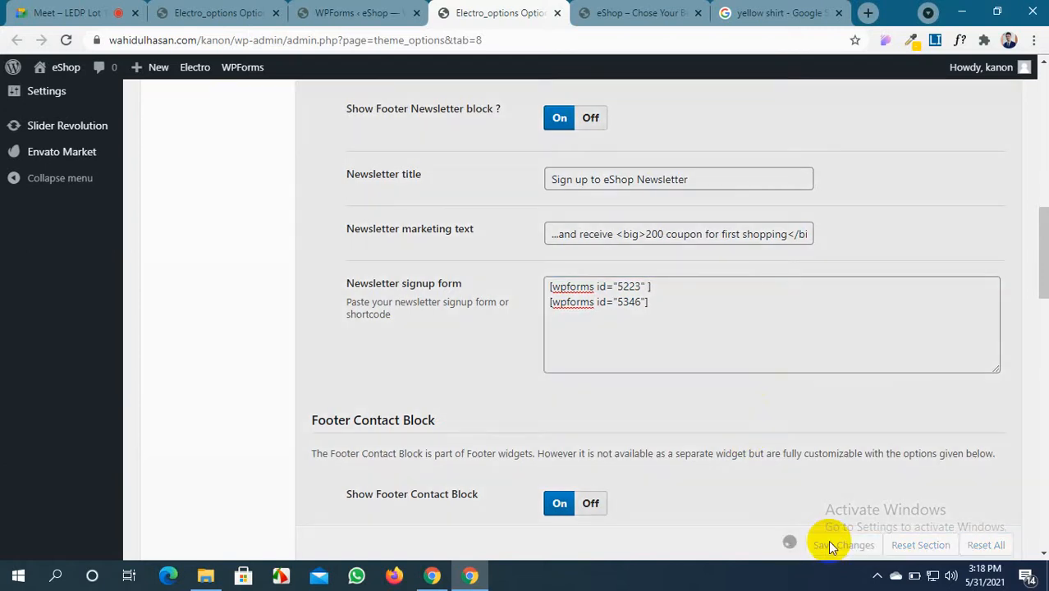
Delete the old [wpforms id="5223"] line, leaving only [wpforms id="5346"], and save
click(624, 12)
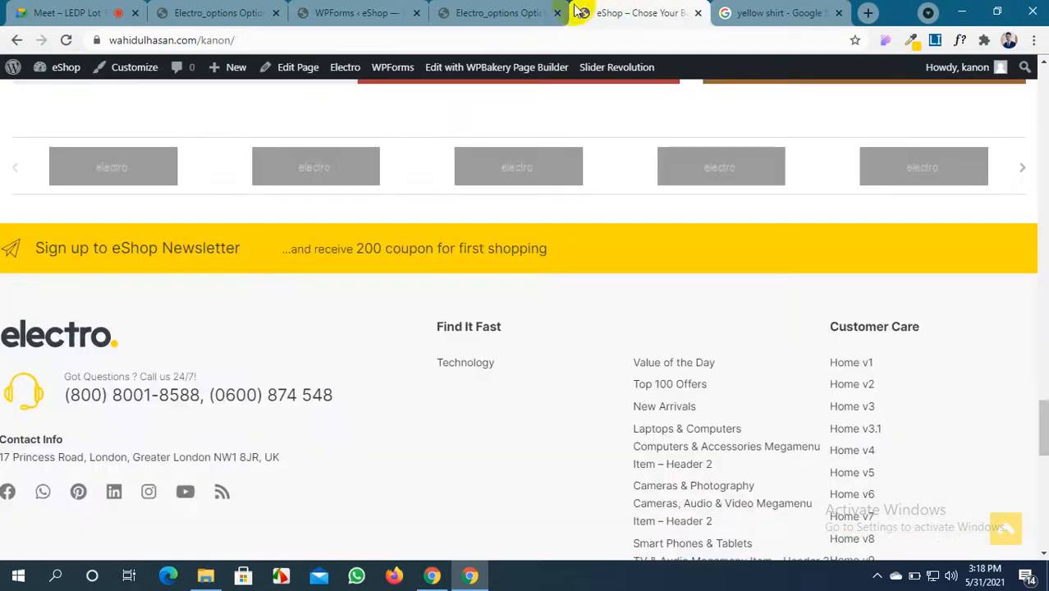
click(65, 41)
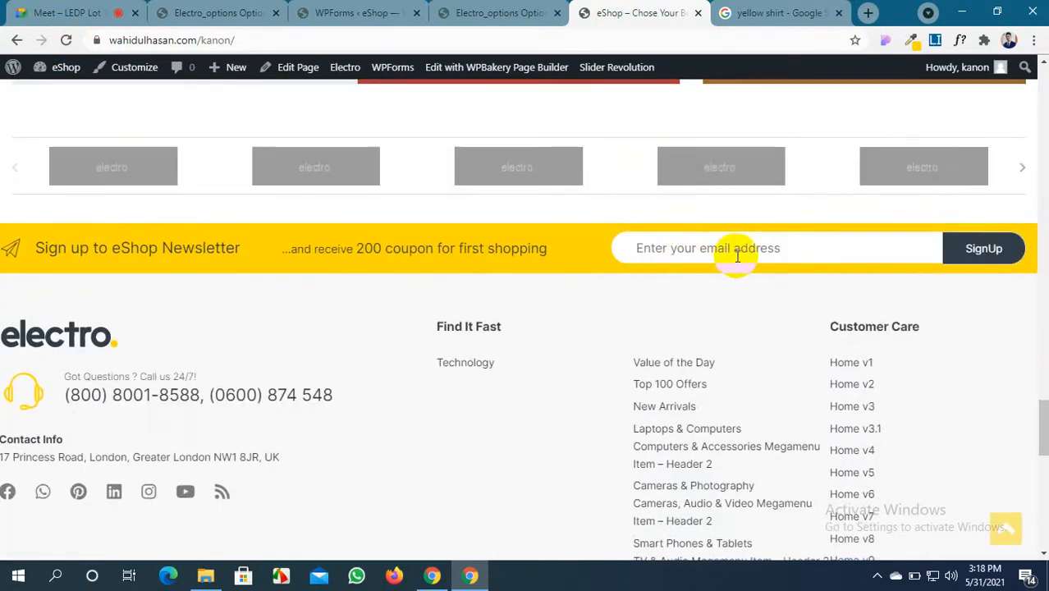
click(497, 12)
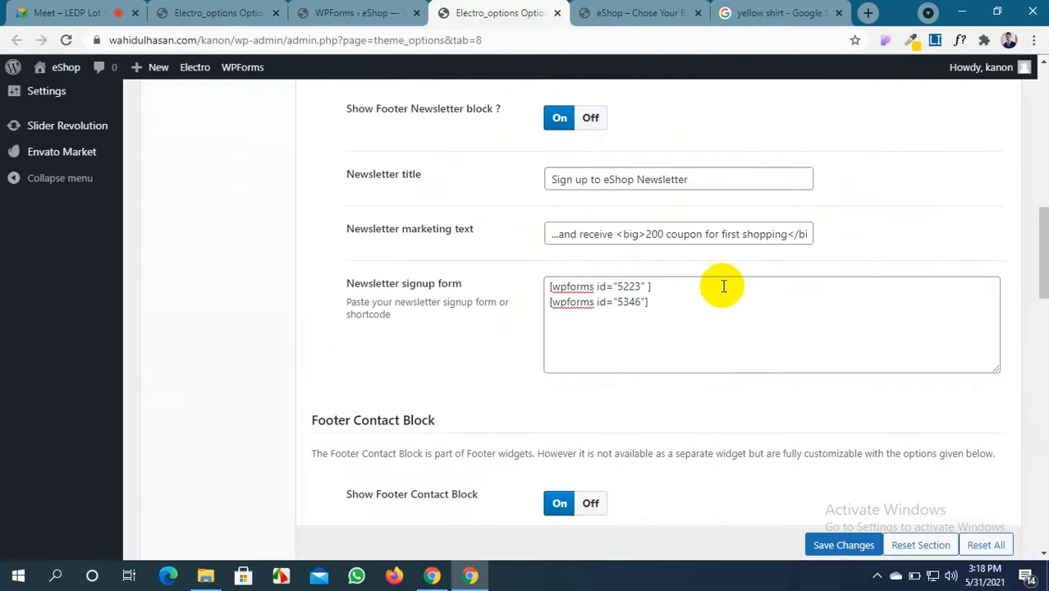
drag(654, 285, 544, 292)
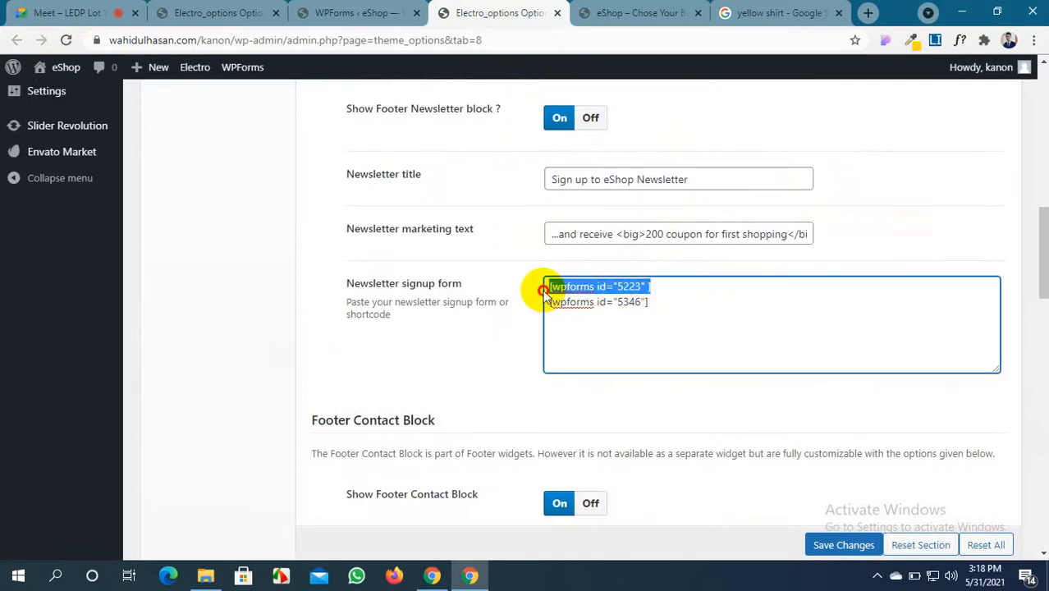
key(BackSpace)
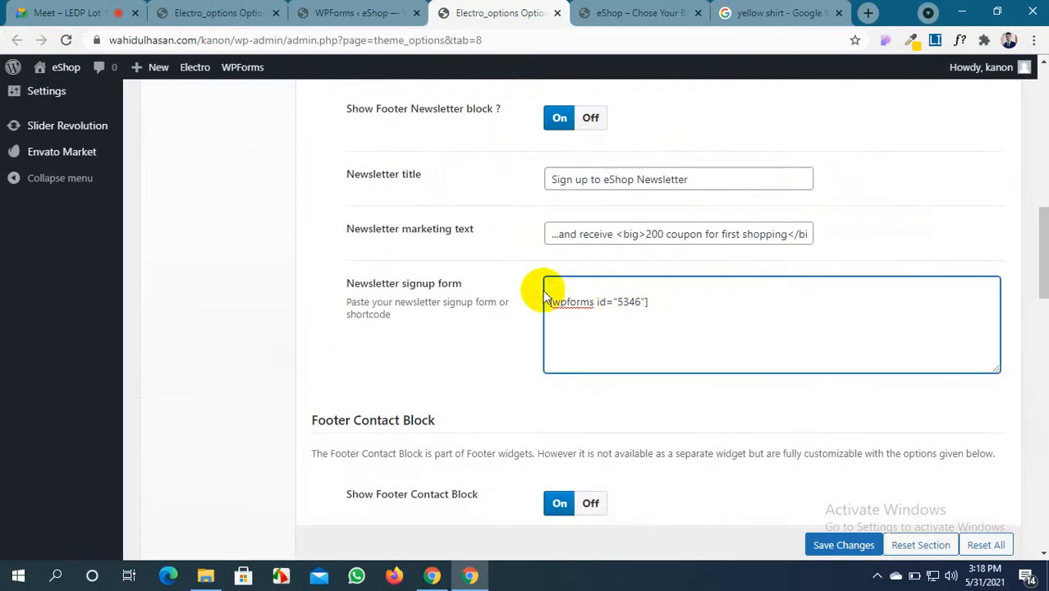
key(Delete)
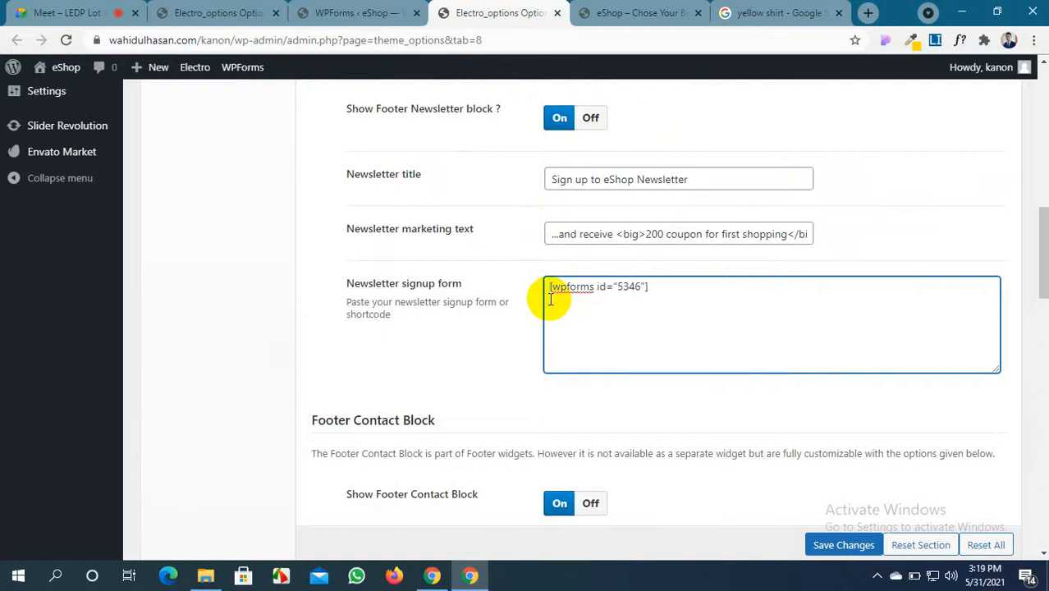
click(831, 544)
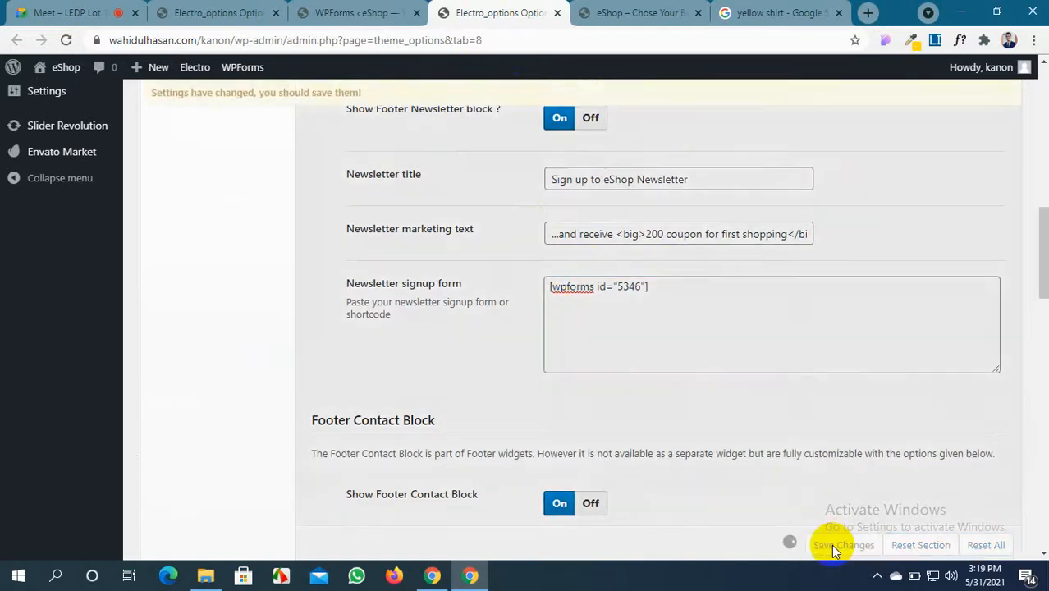
Reload the shop to confirm the newsletter bar now shows an email signup form
click(611, 7)
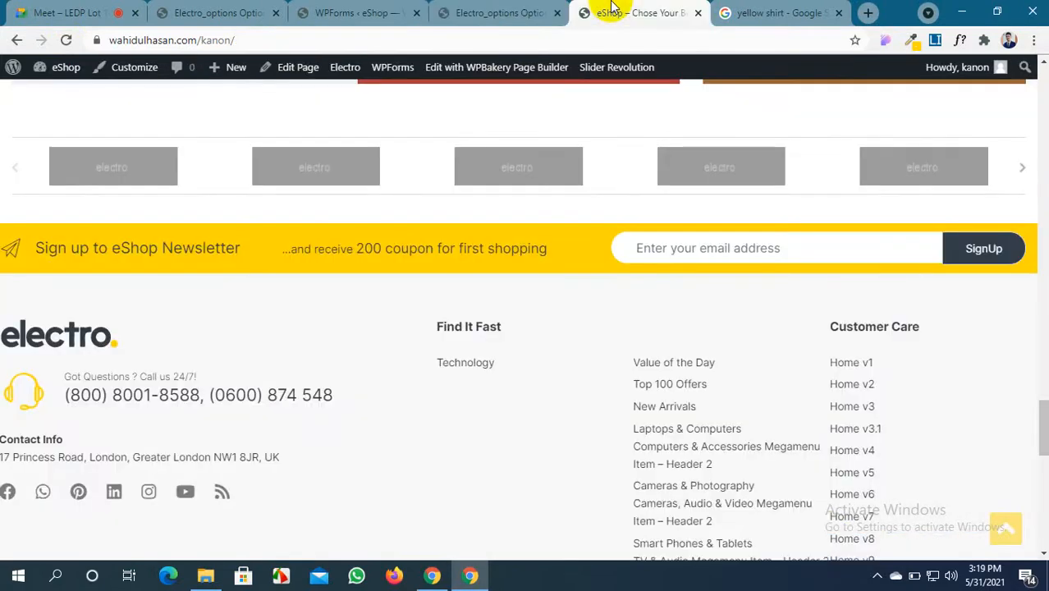
click(66, 40)
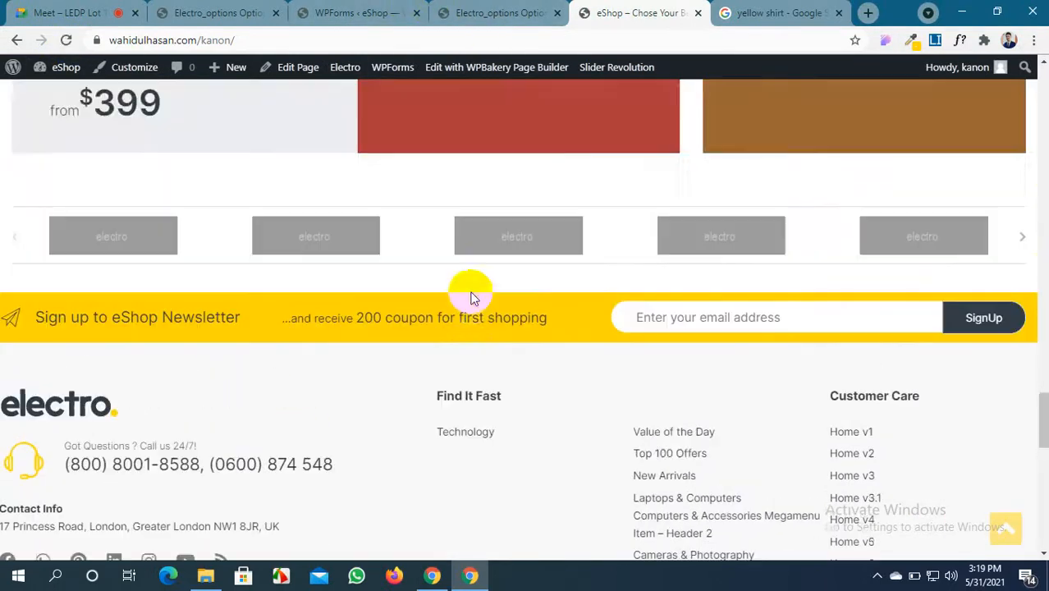
scroll(471, 297, up, 3)
scroll(471, 297, down, 4)
scroll(471, 297, up, 4)
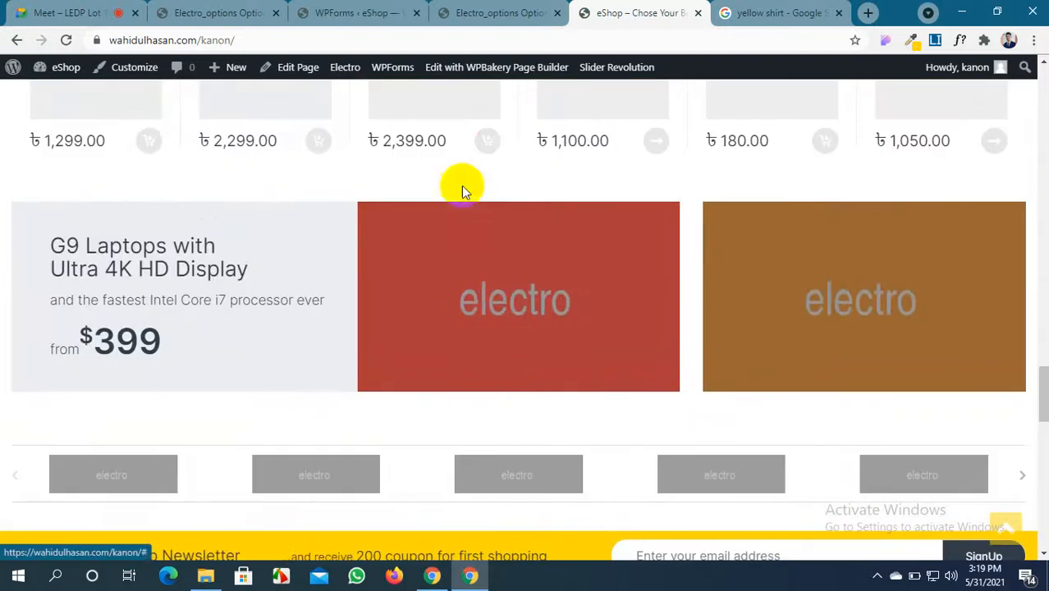
click(499, 13)
scroll(520, 227, up, 2)
scroll(519, 230, down, 2)
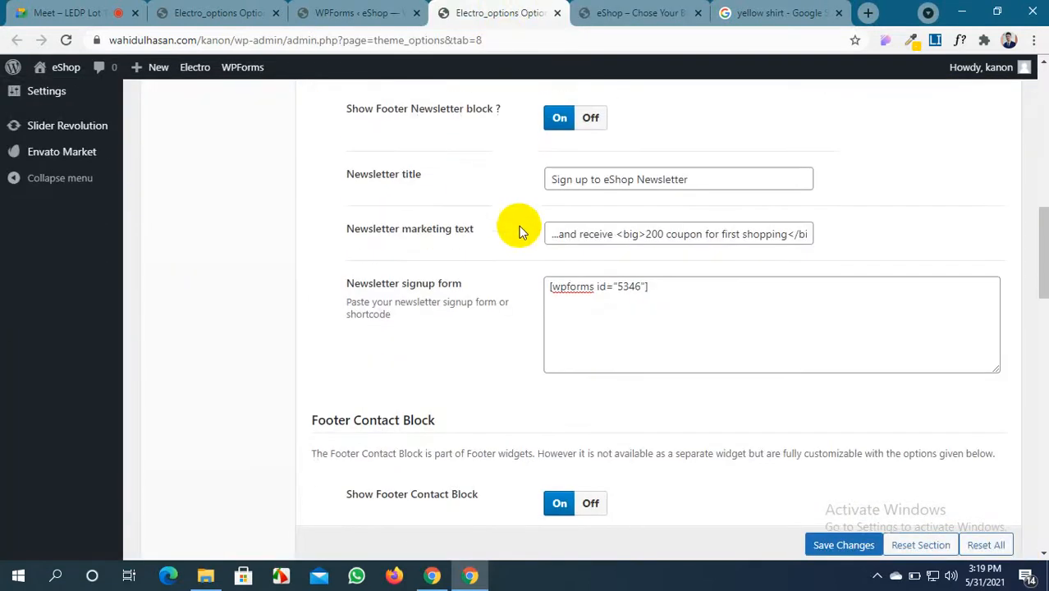
Switch Show Footer Widgets to On and scroll to the Footer Contact Block
scroll(518, 232, up, 5)
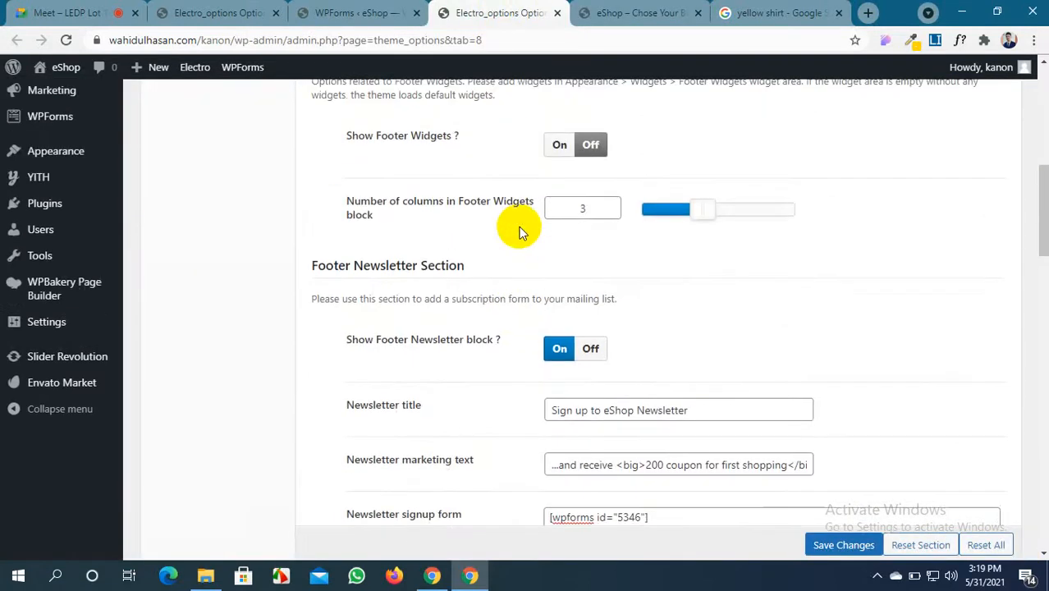
scroll(519, 232, up, 1)
click(558, 297)
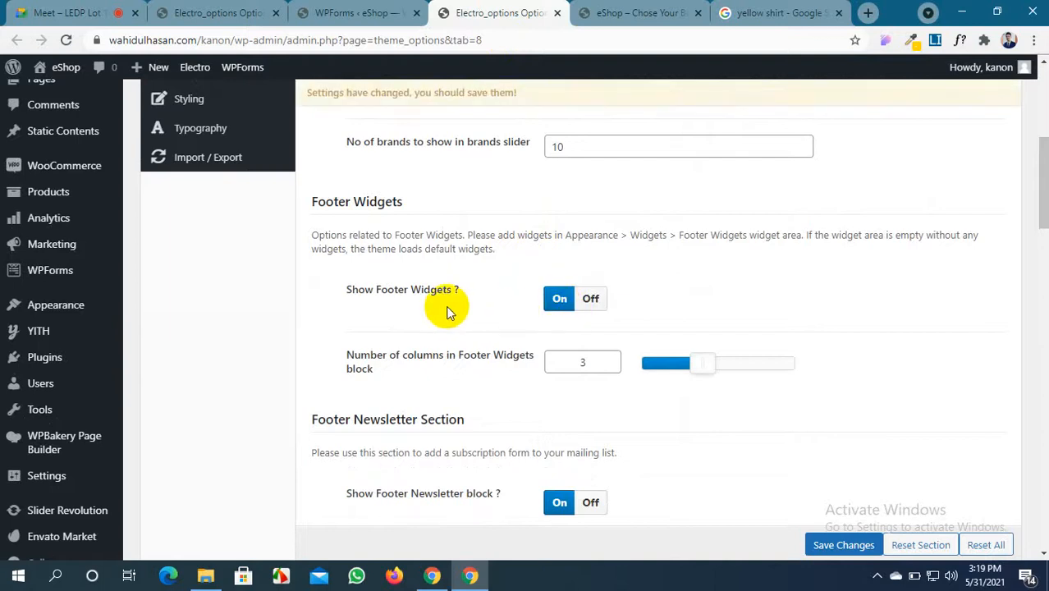
scroll(447, 312, down, 6)
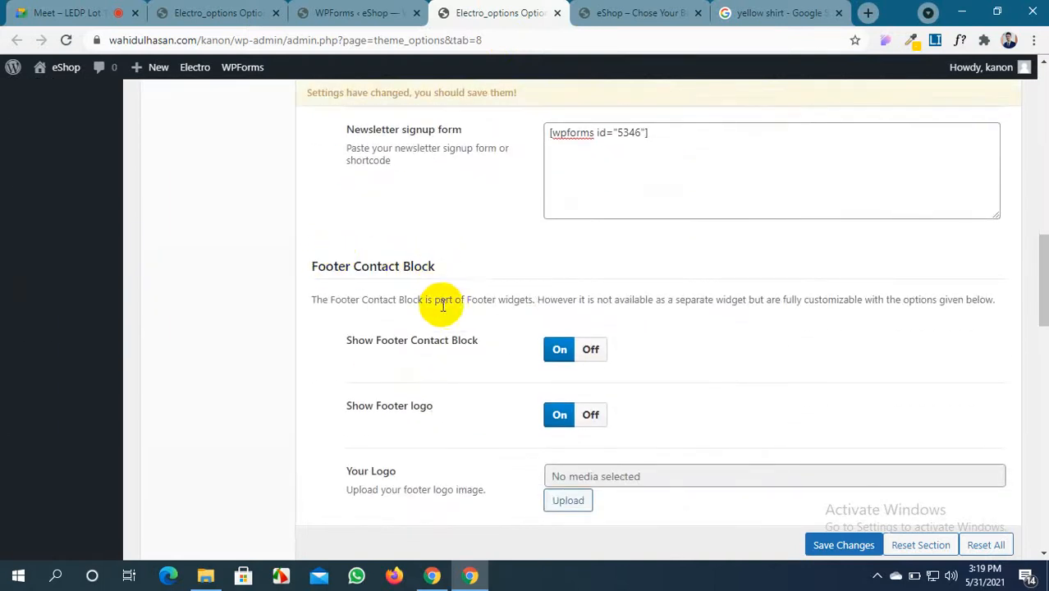
scroll(324, 266, down, 1)
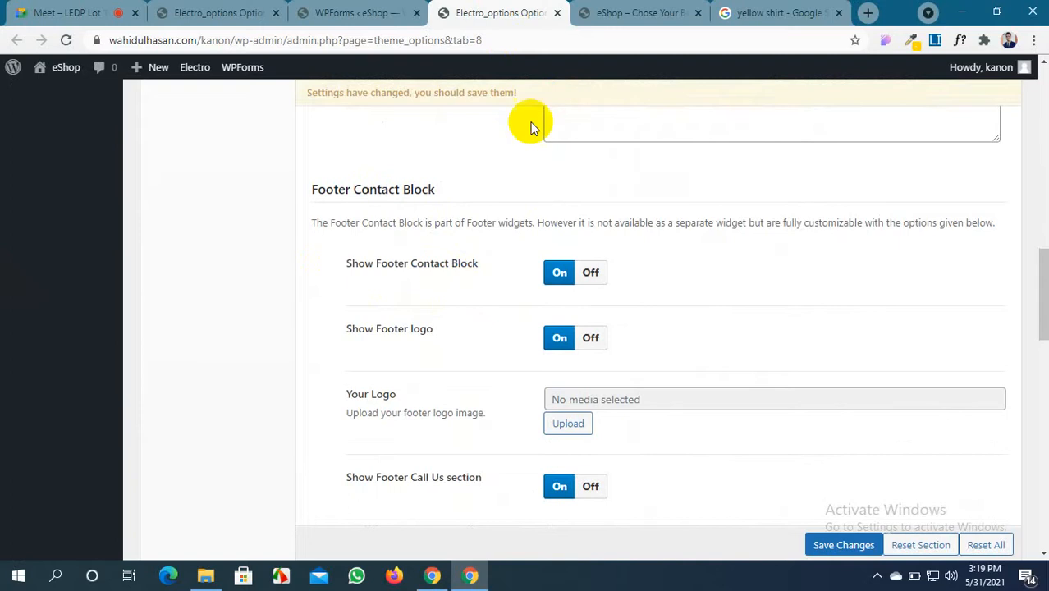
Compare the shop's current footer with the Footer Contact Block settings
click(640, 14)
scroll(233, 361, down, 5)
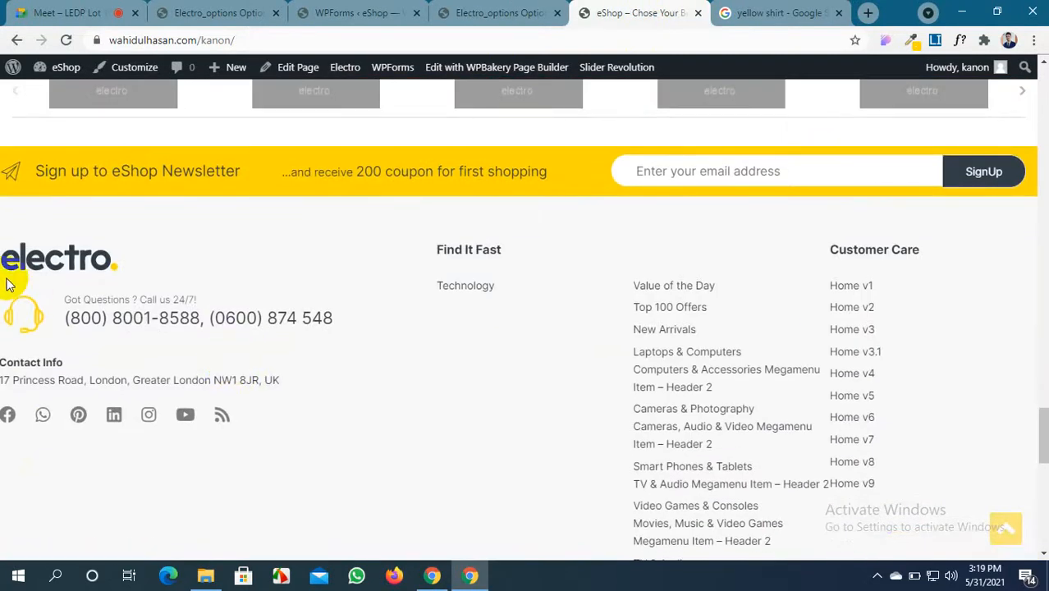
mouse_move(2, 223)
mouse_down()
mouse_move(197, 424)
mouse_move(349, 483)
mouse_up()
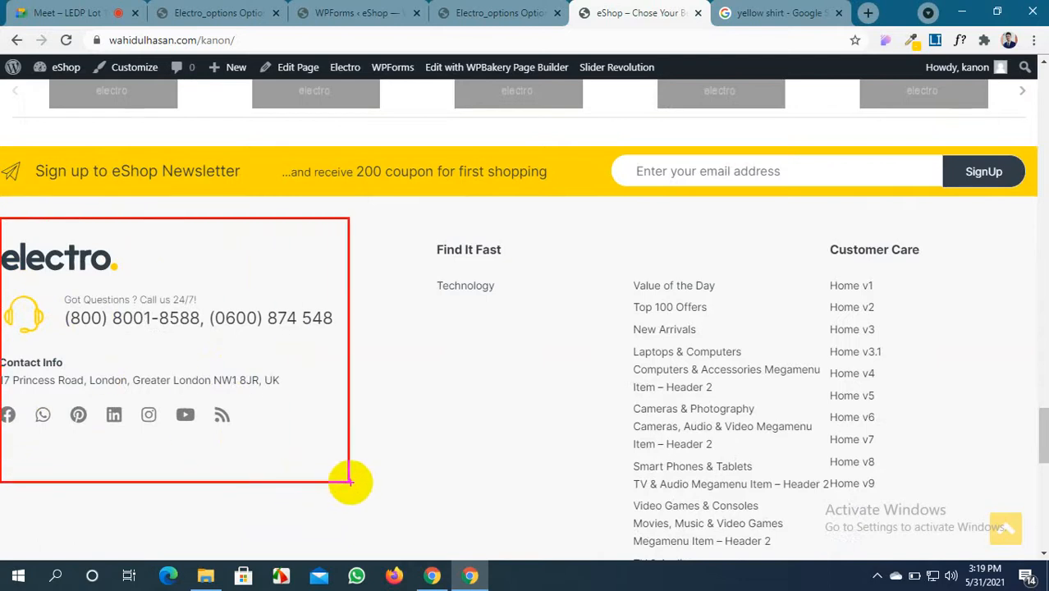
drag(350, 482, 347, 486)
click(500, 13)
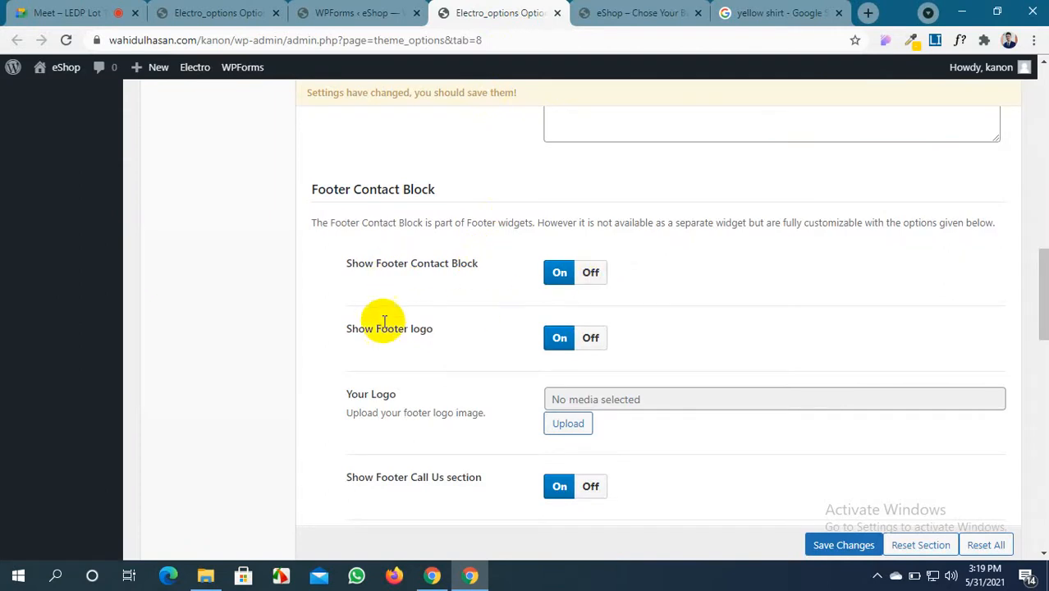
scroll(538, 337, down, 2)
Pick the blue e-shop image from the Media Library as the footer logo and save
click(569, 271)
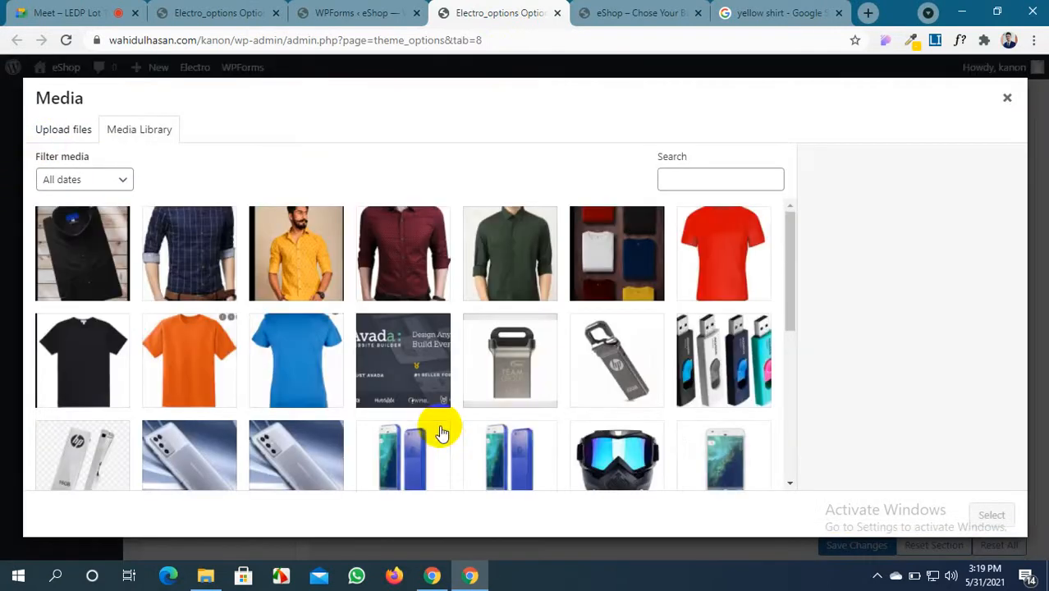
scroll(440, 432, down, 10)
scroll(441, 432, down, 2)
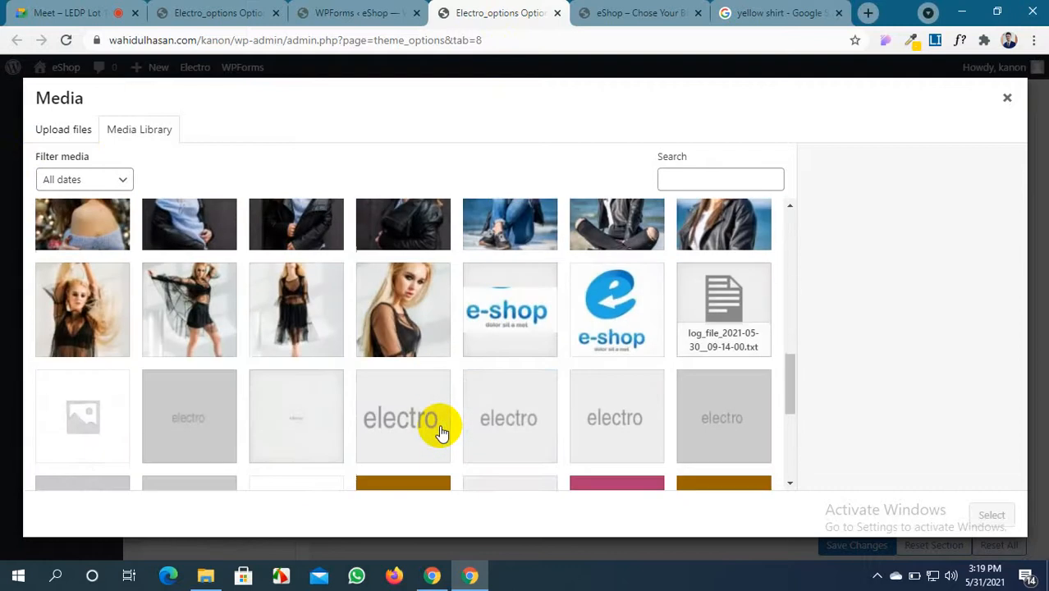
click(605, 336)
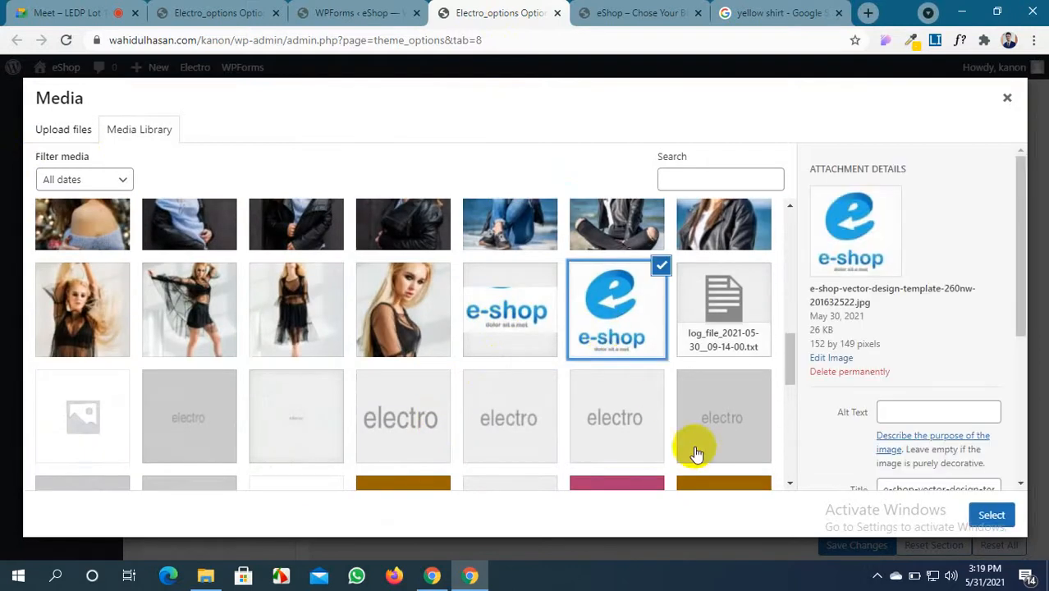
click(975, 514)
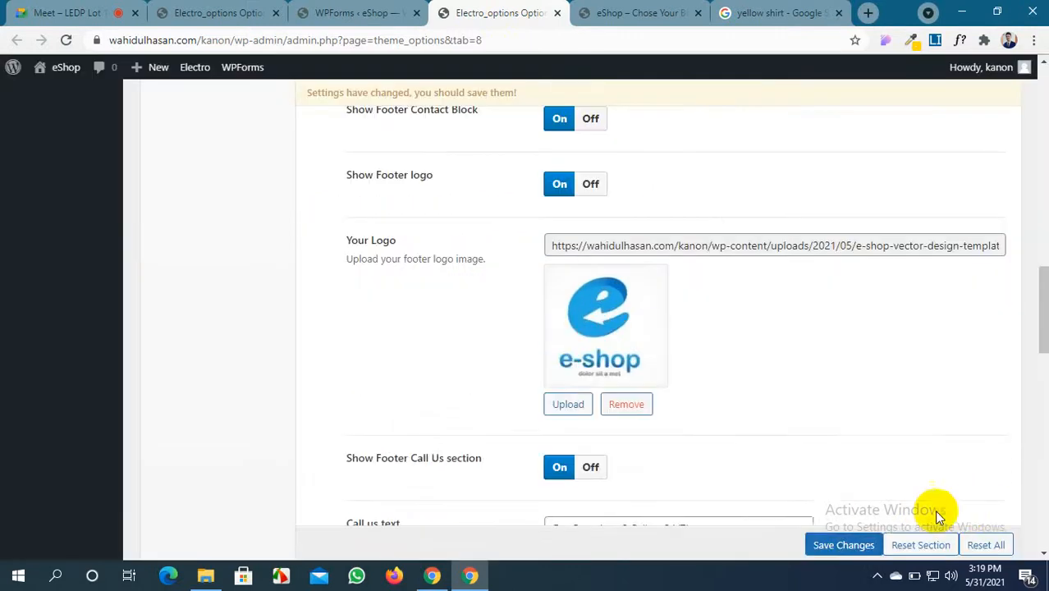
click(820, 542)
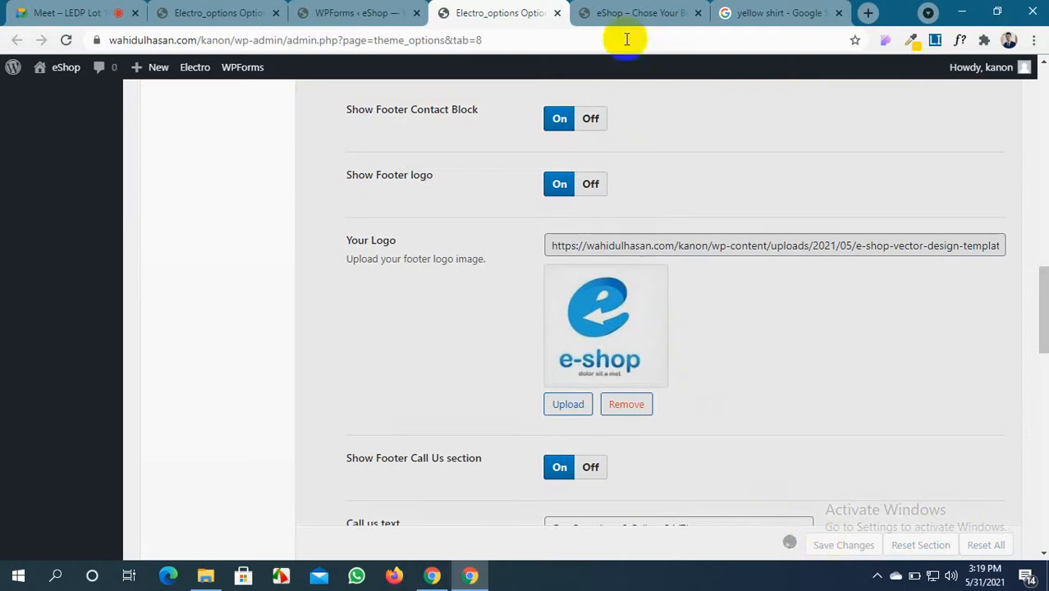
Reload the storefront to confirm the footer displays the e-shop logo
click(633, 12)
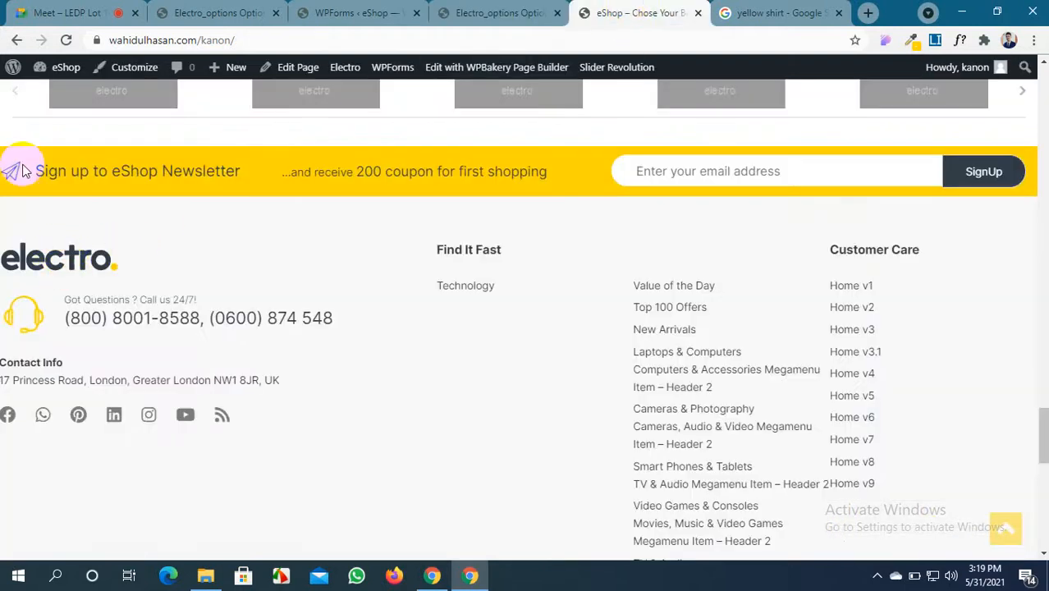
click(66, 40)
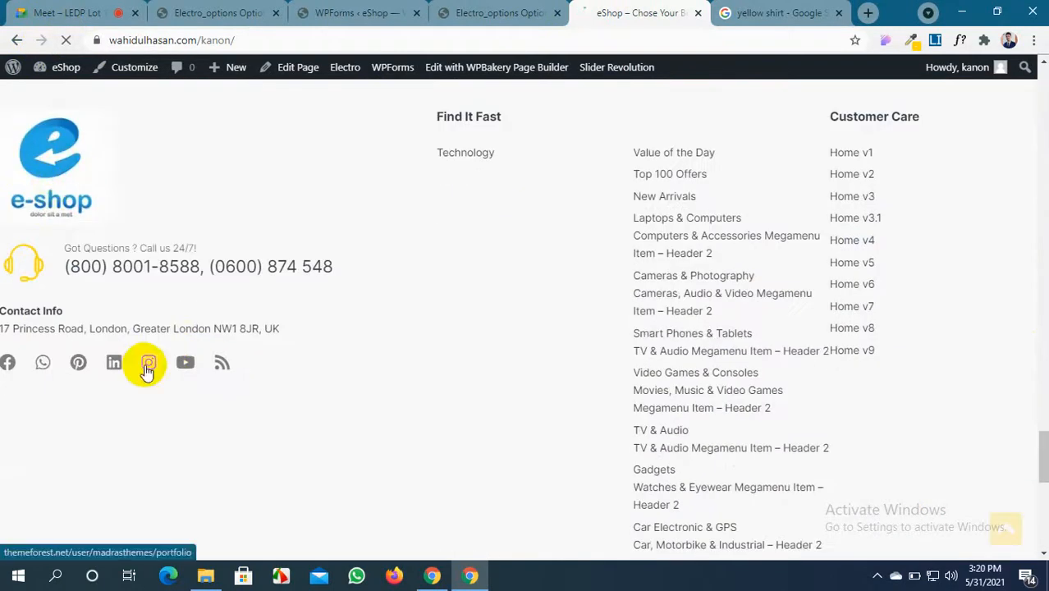
click(483, 12)
scroll(497, 352, down, 3)
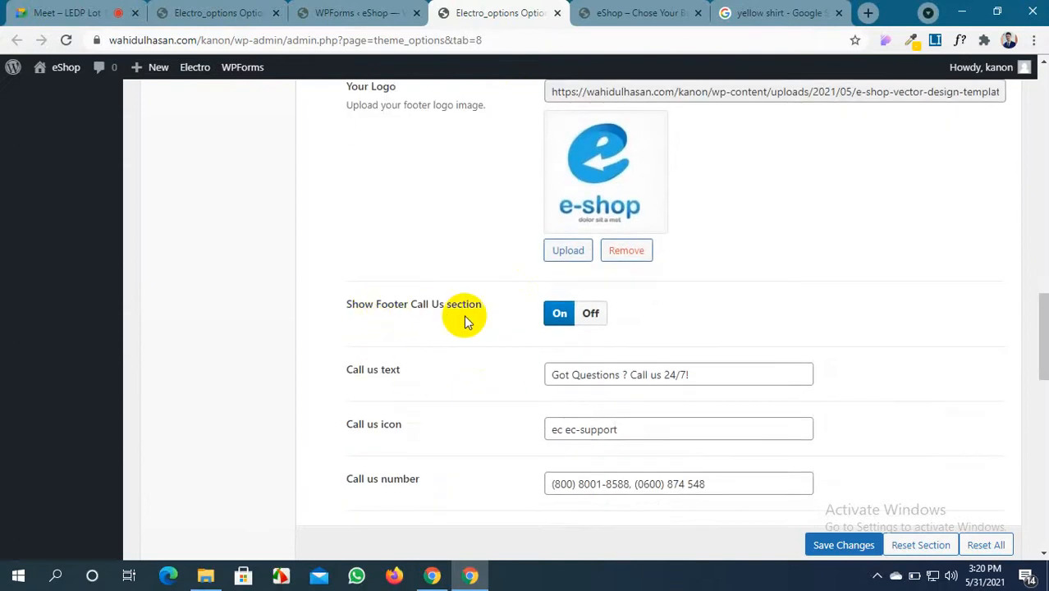
Compare the storefront footer with the contact settings, inspecting the Call us icon value
click(597, 24)
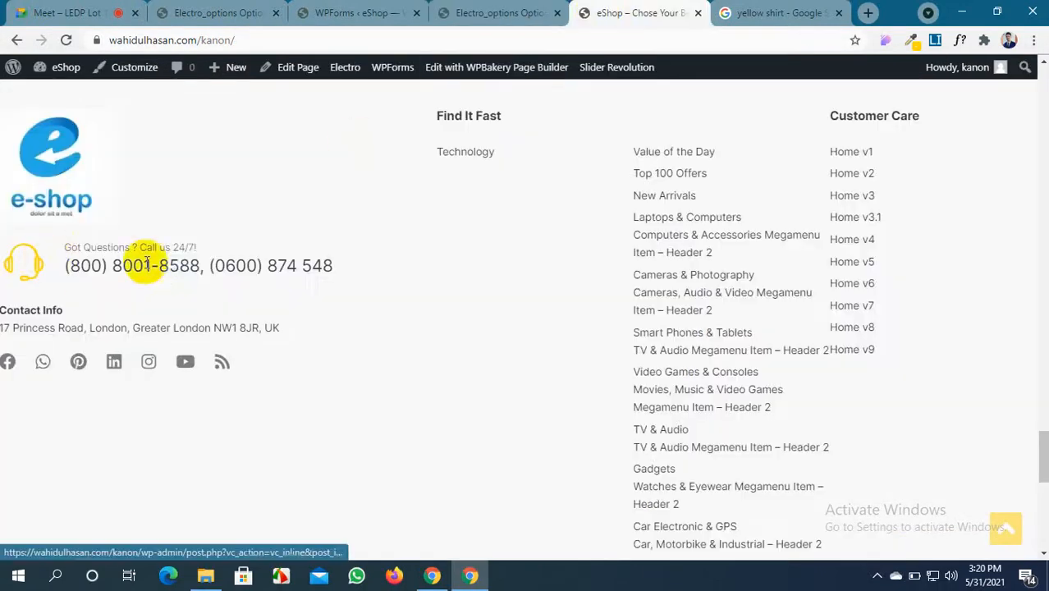
click(498, 12)
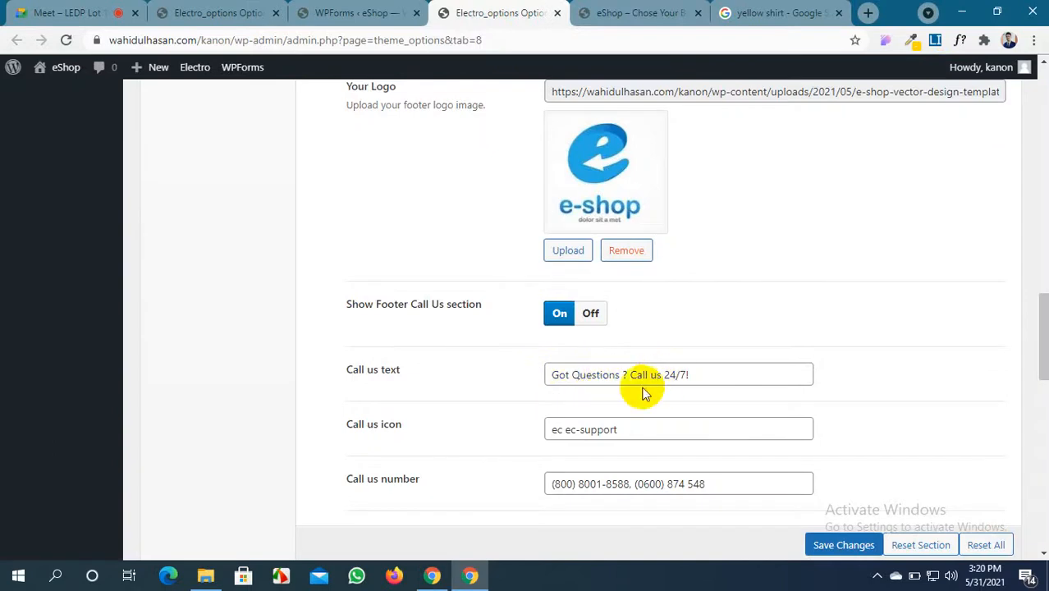
scroll(615, 402, down, 1)
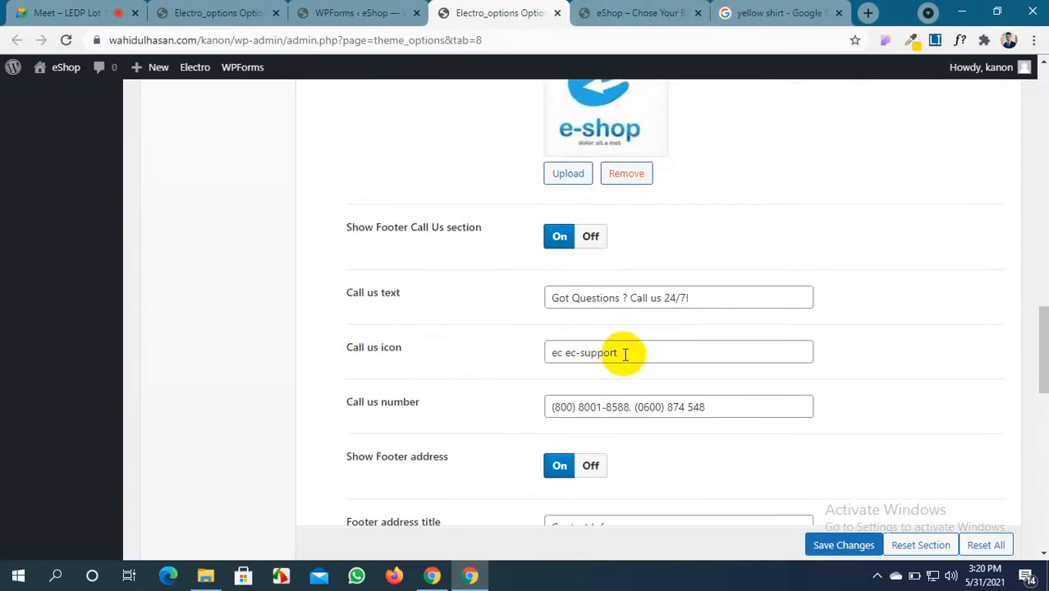
drag(625, 352, 543, 353)
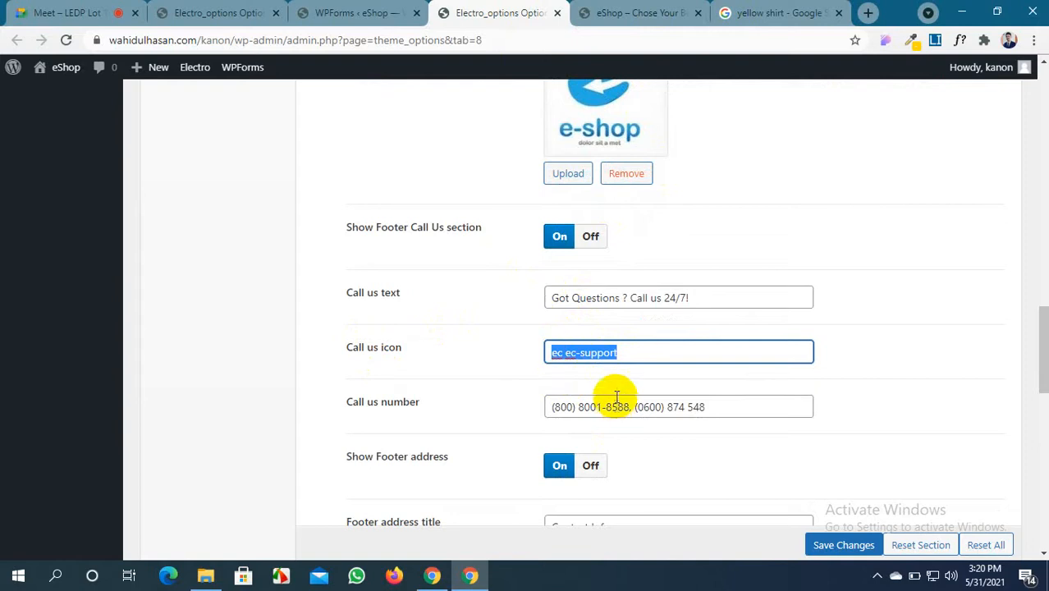
click(631, 352)
scroll(627, 385, down, 1)
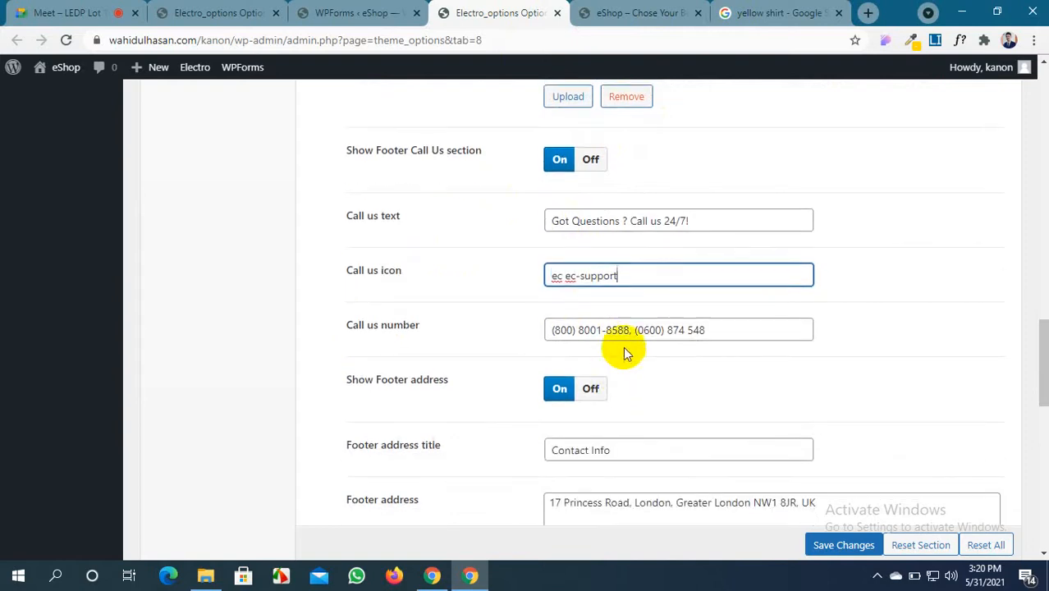
Replace the Call us number with two new phone numbers and view the storefront footer
drag(710, 329, 549, 335)
click(587, 331)
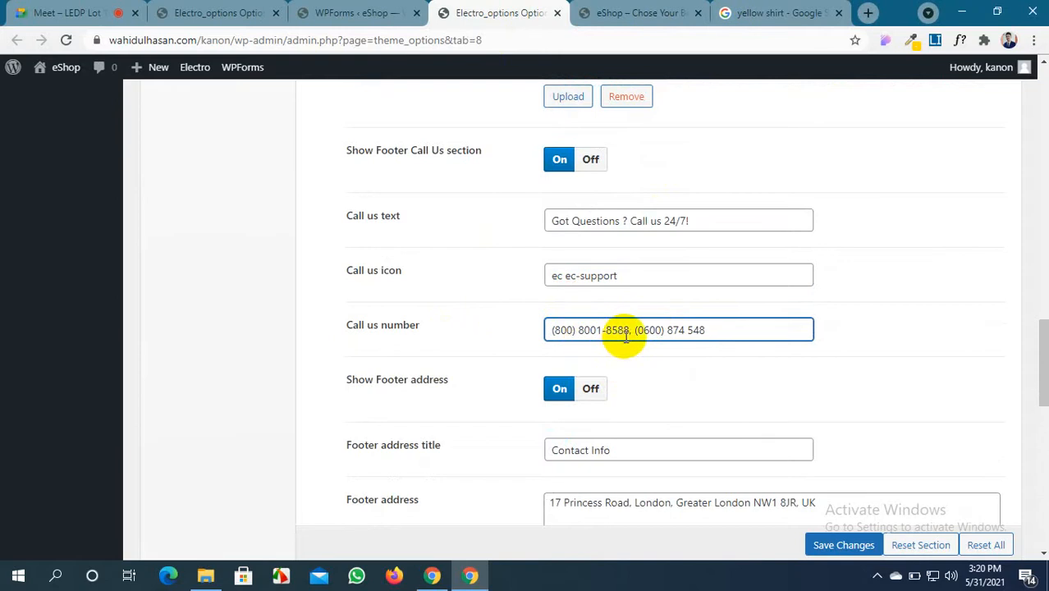
drag(719, 330, 537, 345)
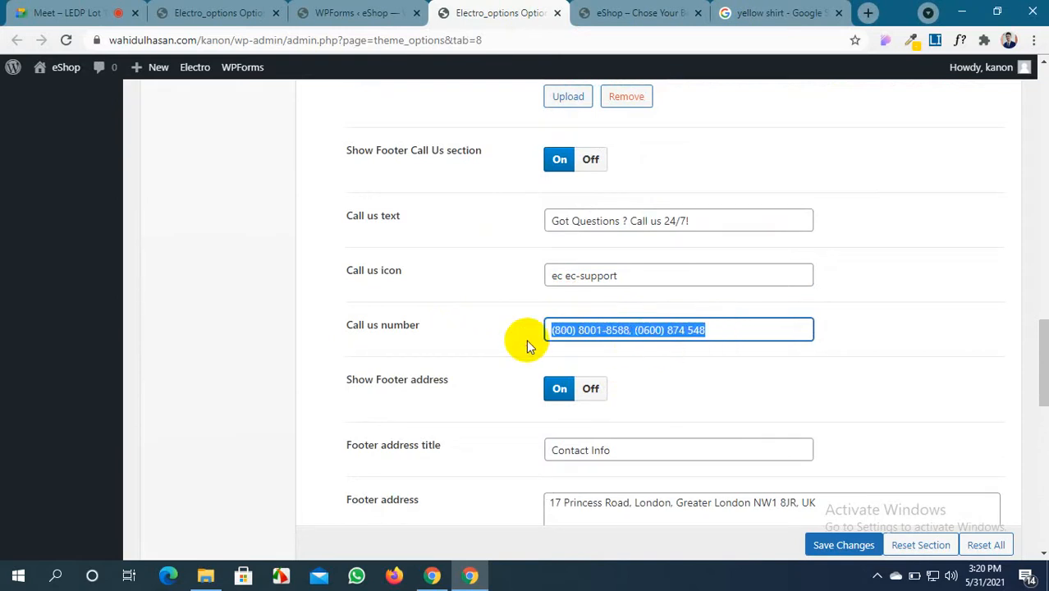
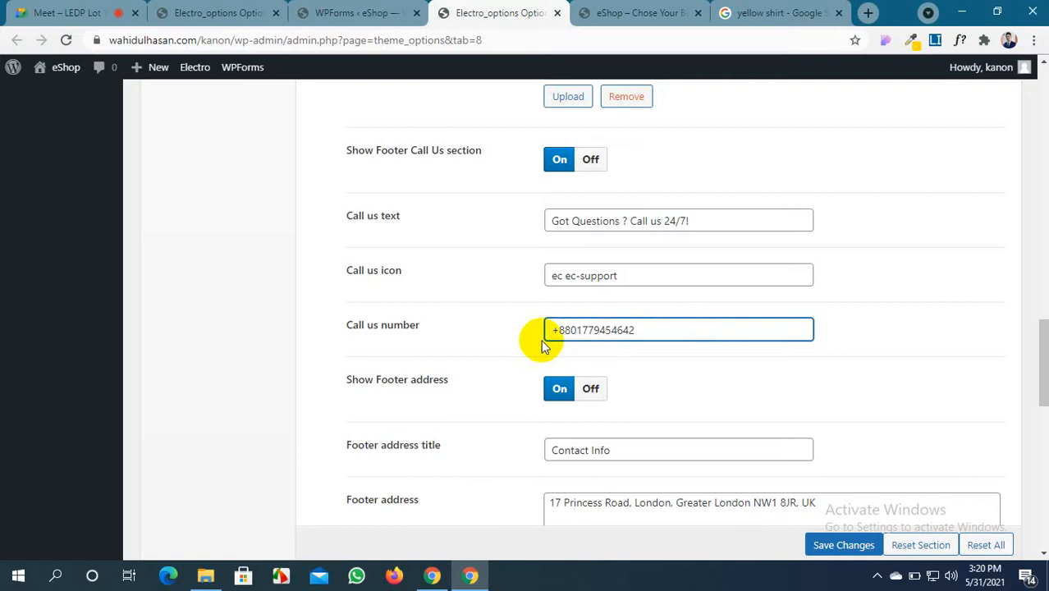
scroll(541, 348, down, 1)
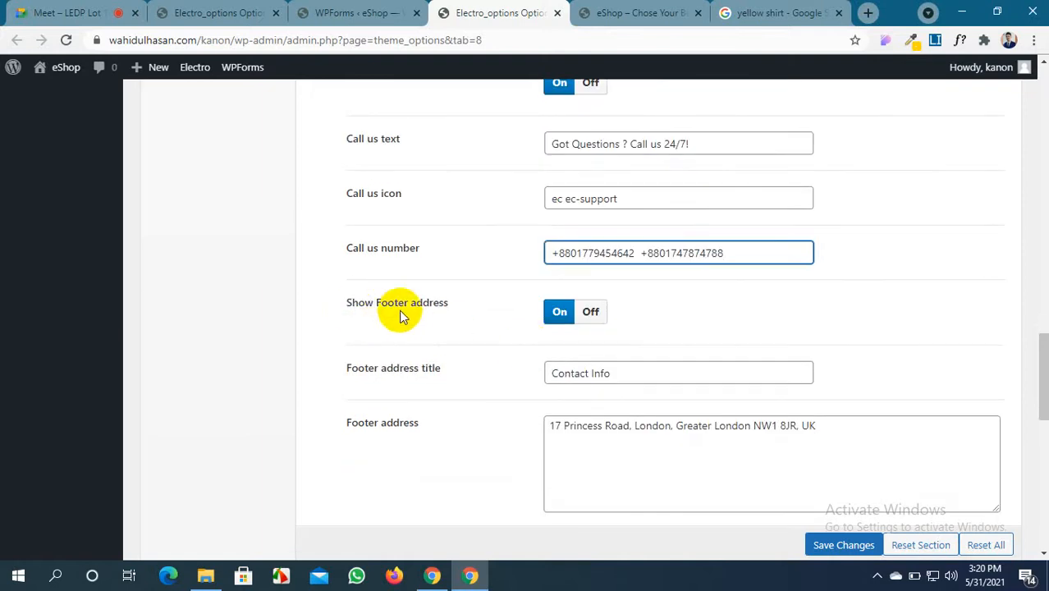
click(657, 13)
scroll(502, 232, down, 1)
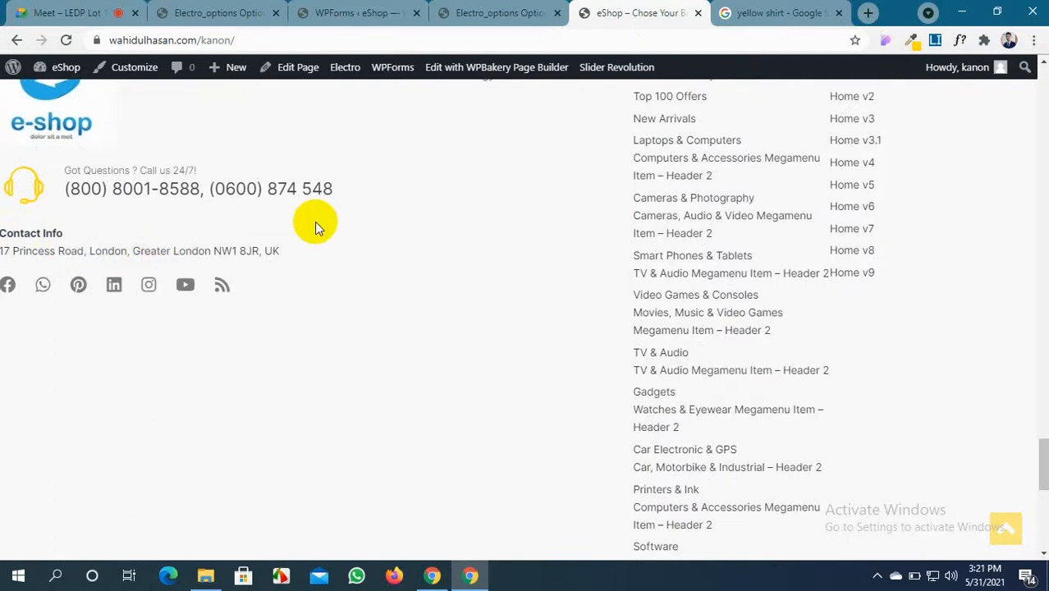
Replace the old London footer address with a new street address and save
click(452, 12)
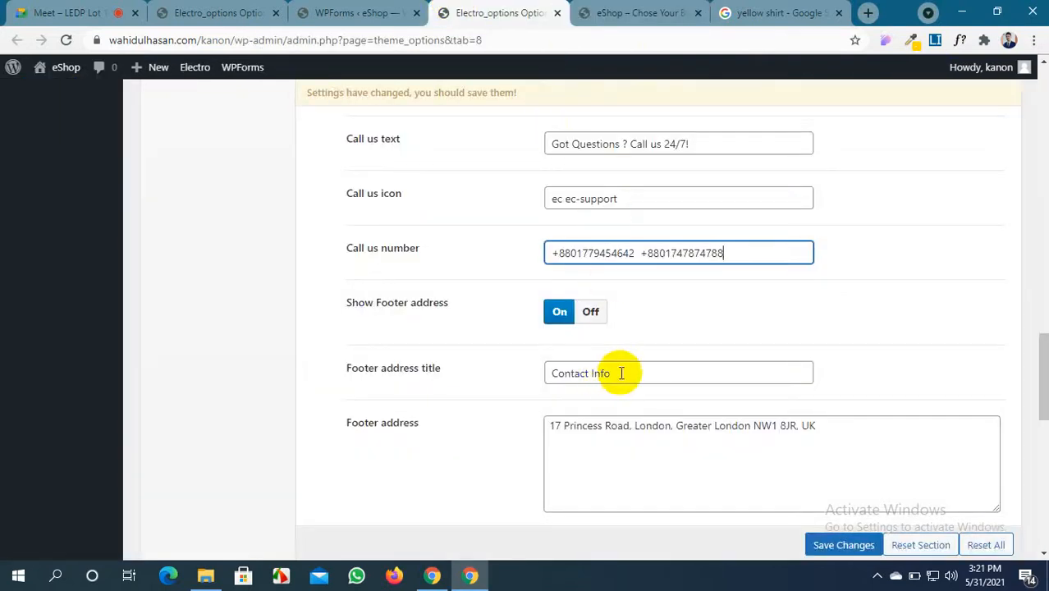
scroll(617, 374, down, 2)
drag(547, 271, 829, 272)
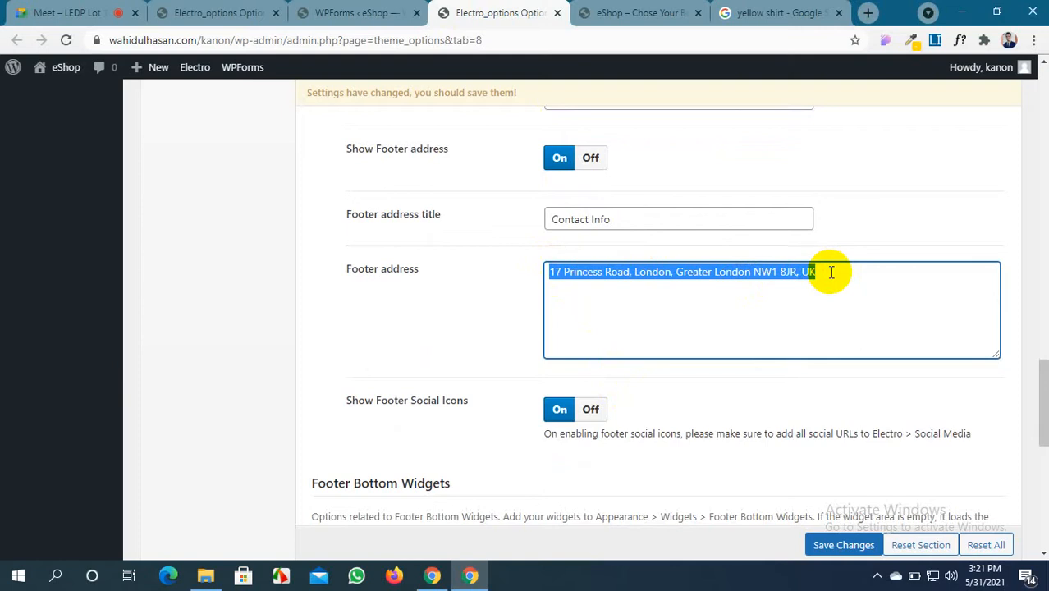
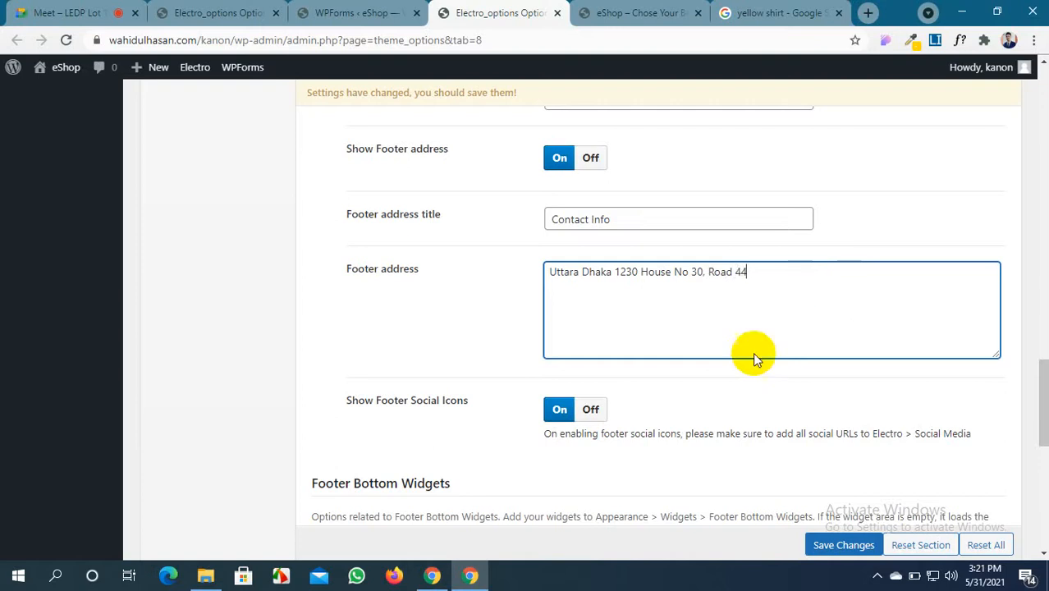
click(846, 545)
Check the storefront footer, then scroll down to the Footer Bottom Widgets options
click(599, 14)
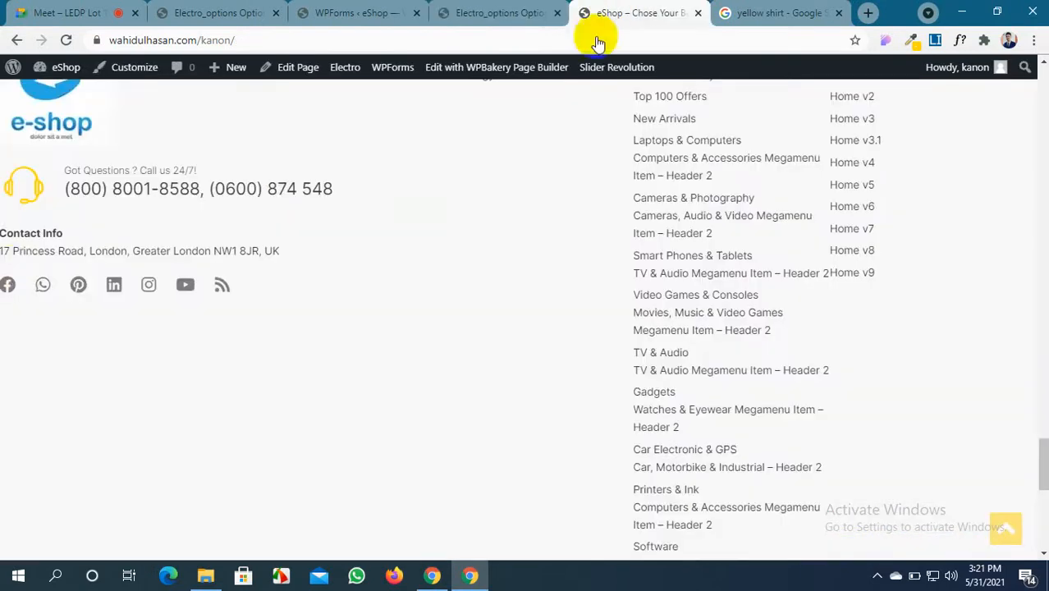
click(500, 12)
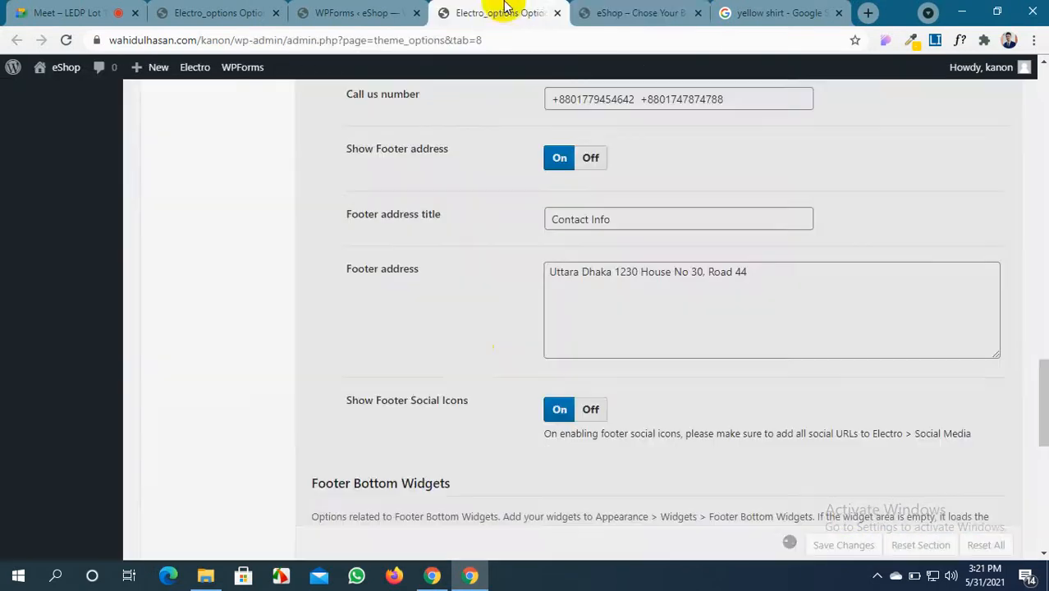
scroll(449, 334, down, 2)
scroll(378, 345, down, 1)
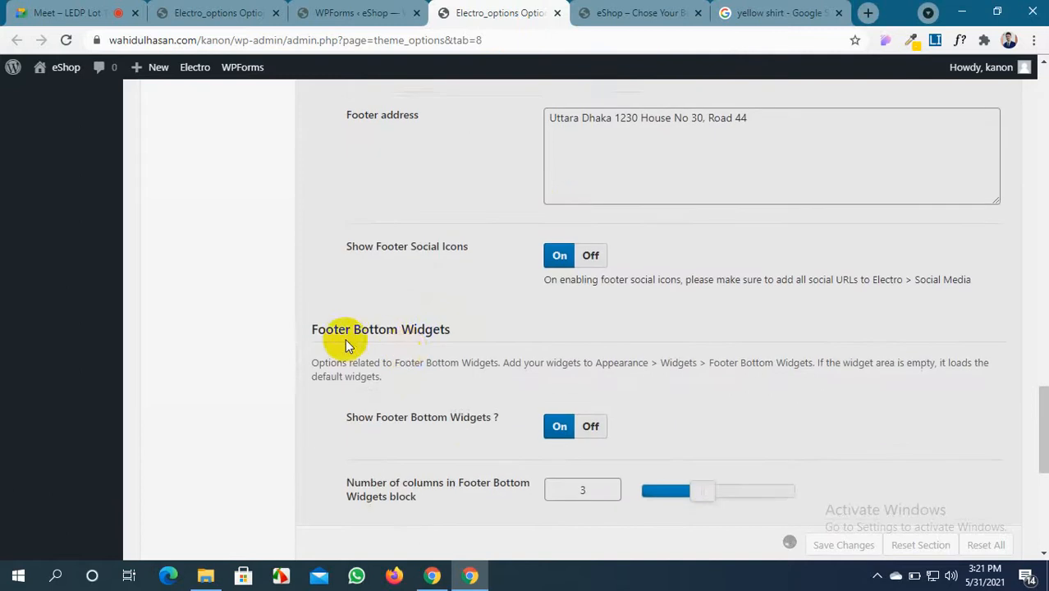
scroll(398, 344, down, 2)
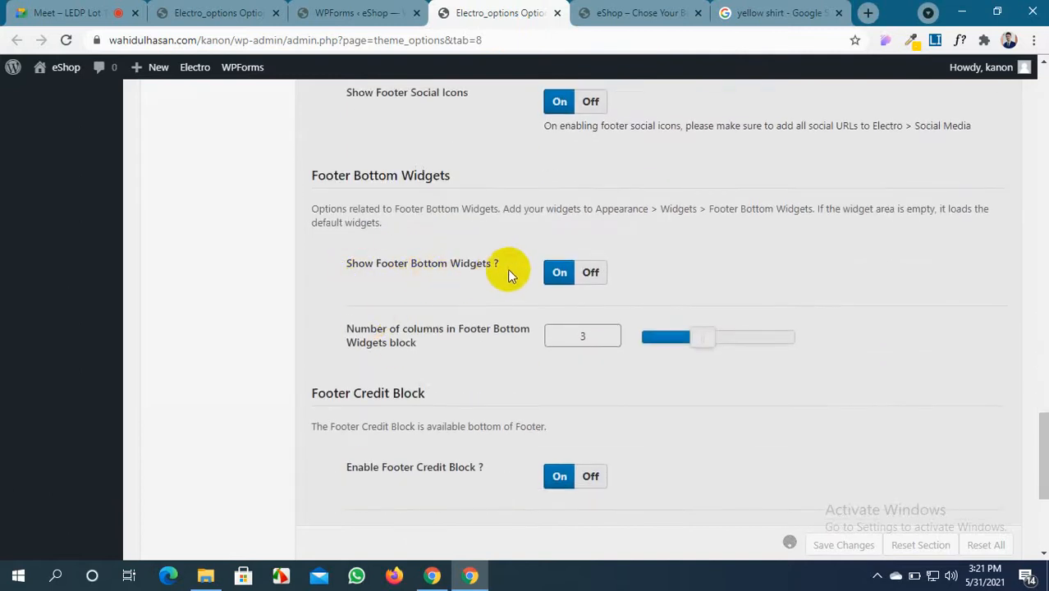
Set Show Footer Bottom Widgets to Off after comparing the live footer, then save and view the storefront
click(591, 273)
click(638, 14)
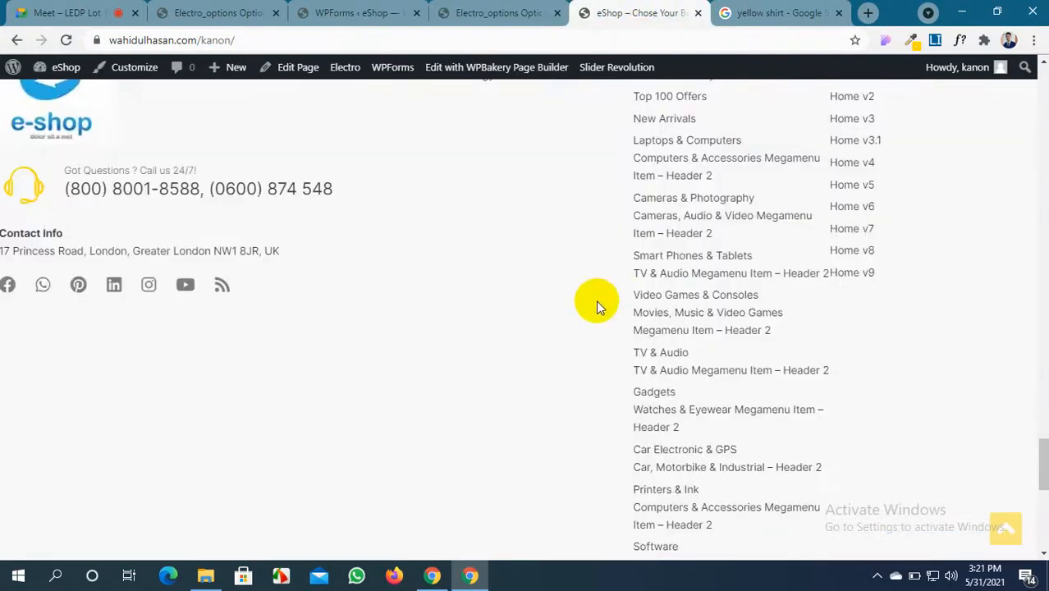
scroll(596, 301, up, 4)
scroll(556, 358, down, 2)
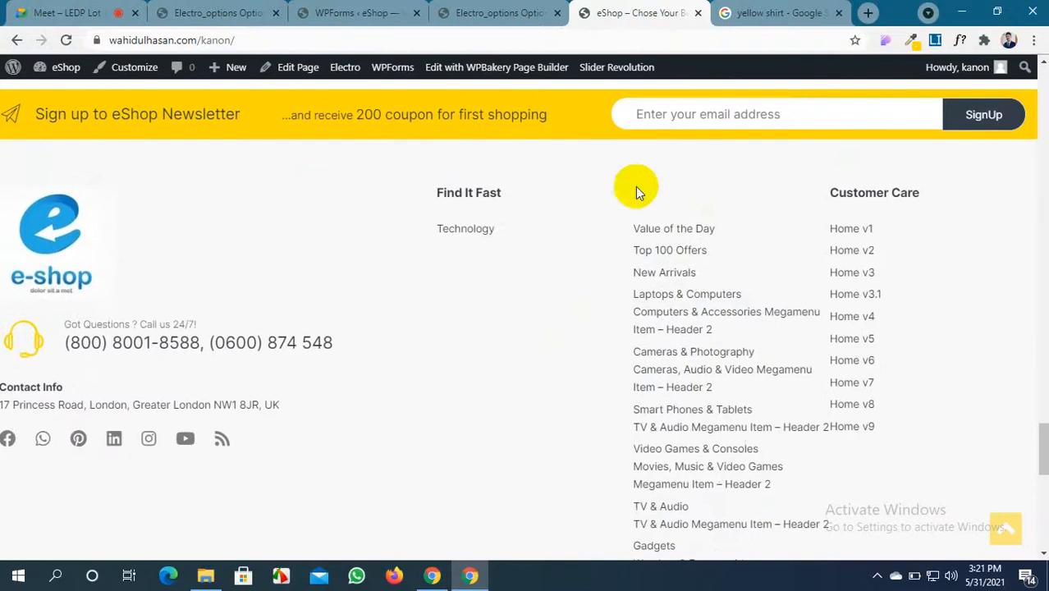
click(493, 13)
scroll(480, 314, down, 2)
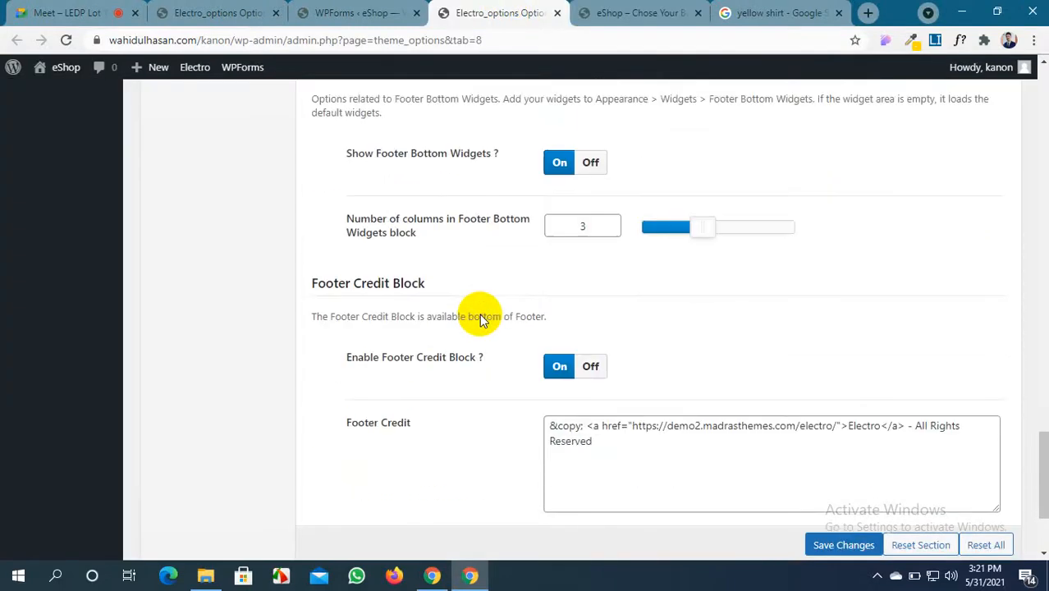
scroll(480, 314, up, 1)
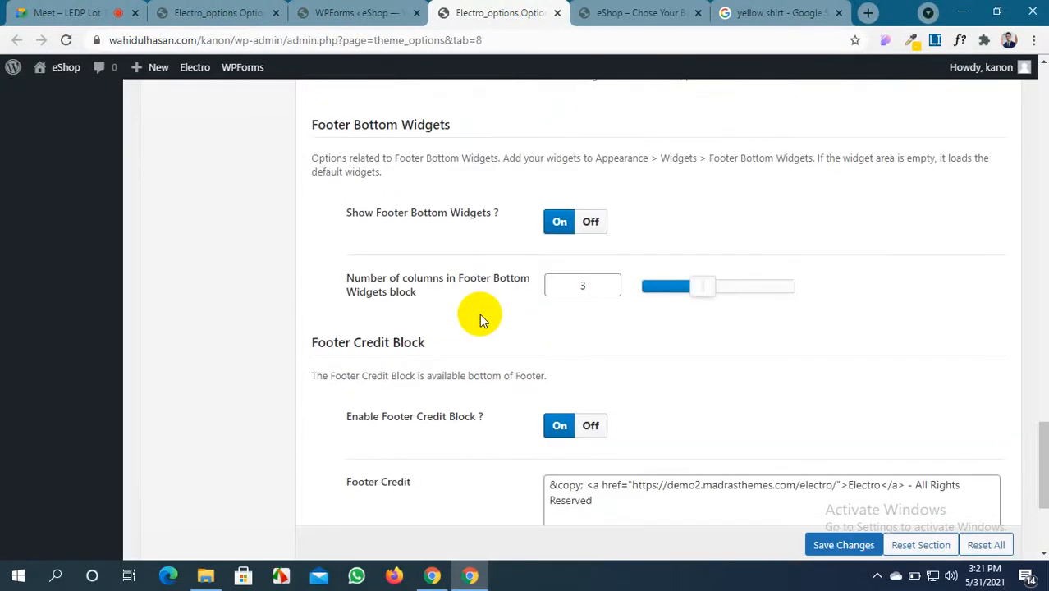
click(641, 13)
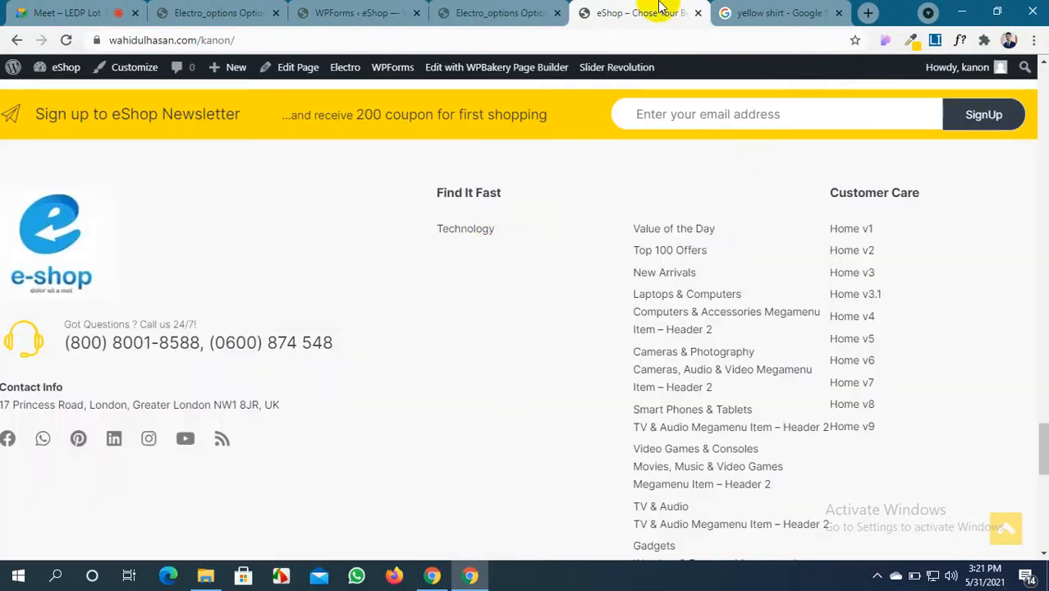
click(496, 13)
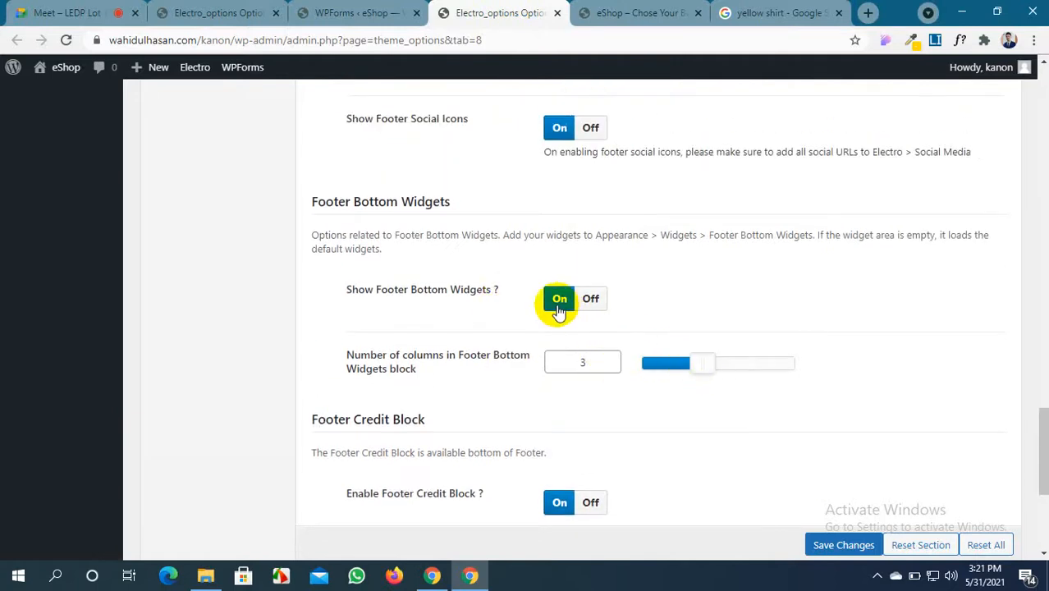
click(596, 298)
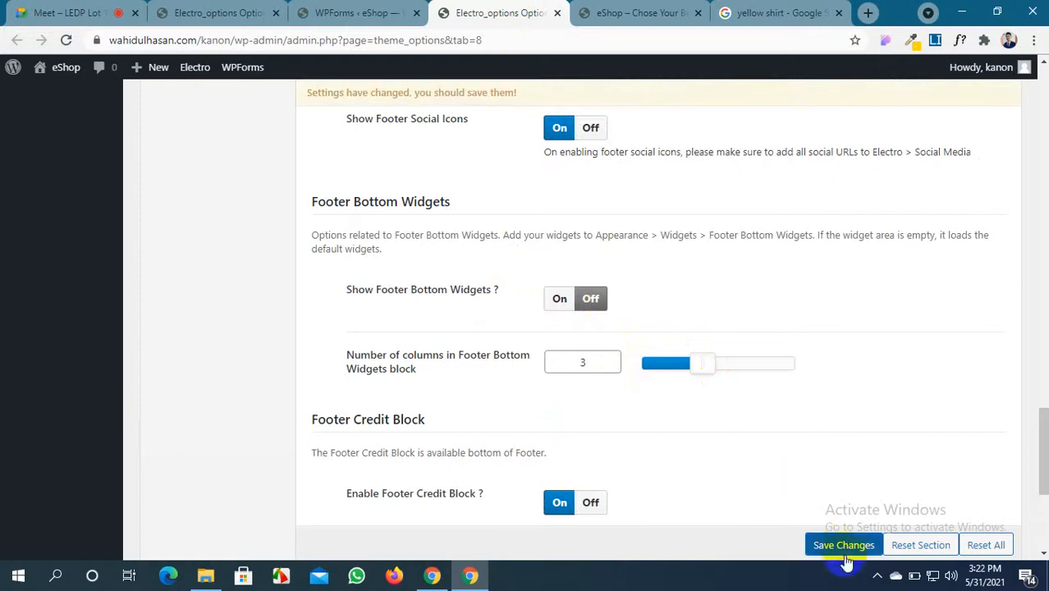
click(844, 548)
click(638, 13)
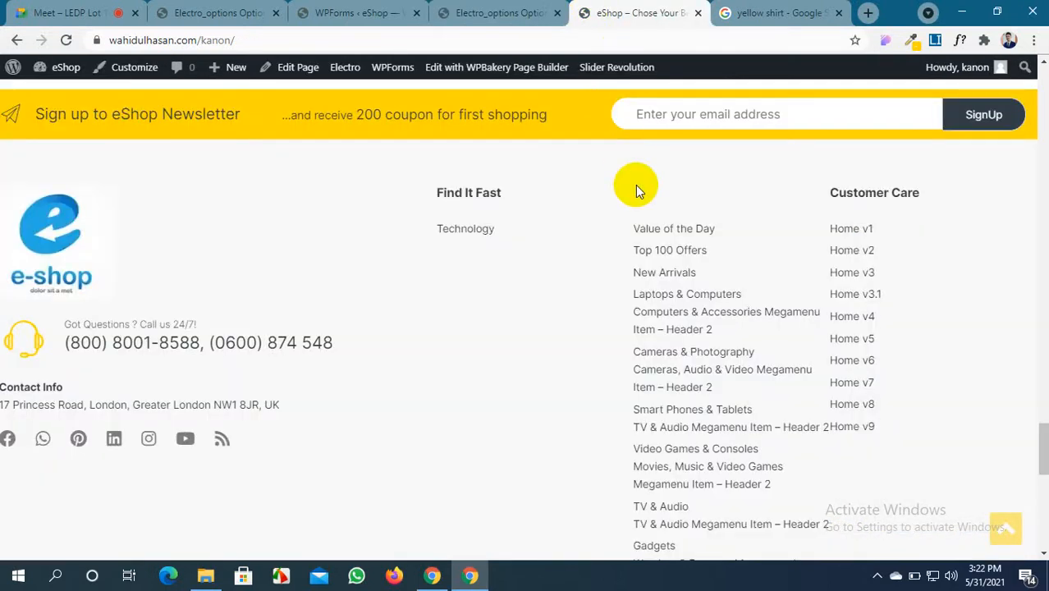
Compare the Footer Credit settings with the storefront's current footer credit
click(493, 9)
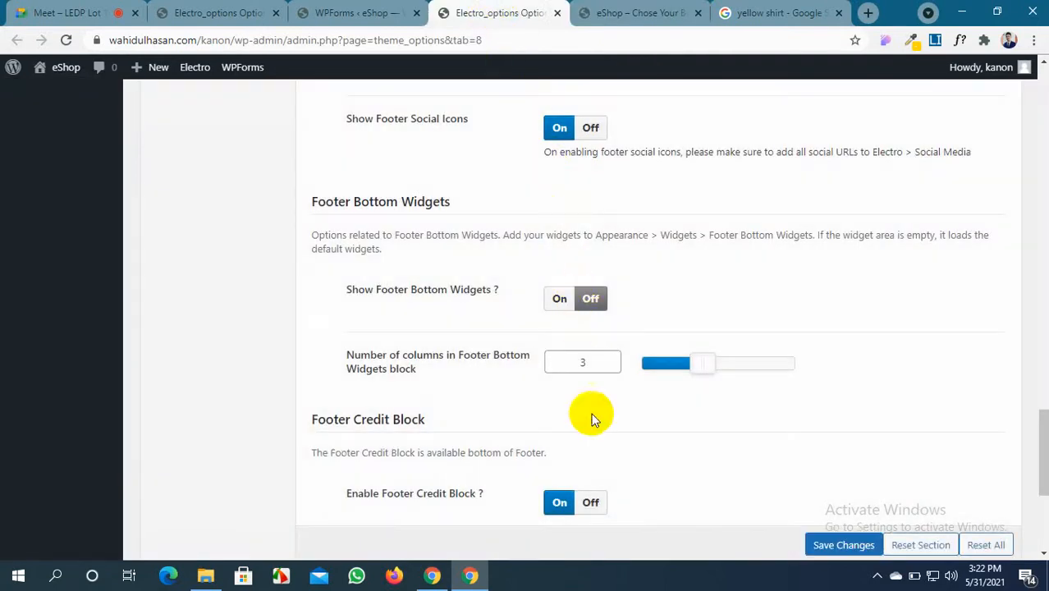
scroll(435, 427, down, 4)
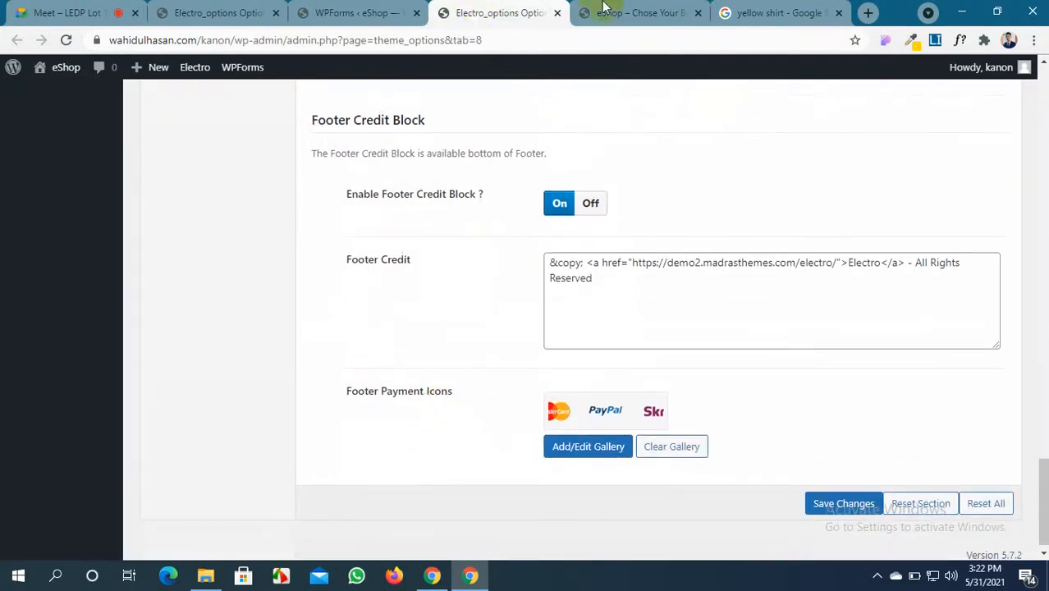
click(631, 12)
scroll(102, 398, down, 8)
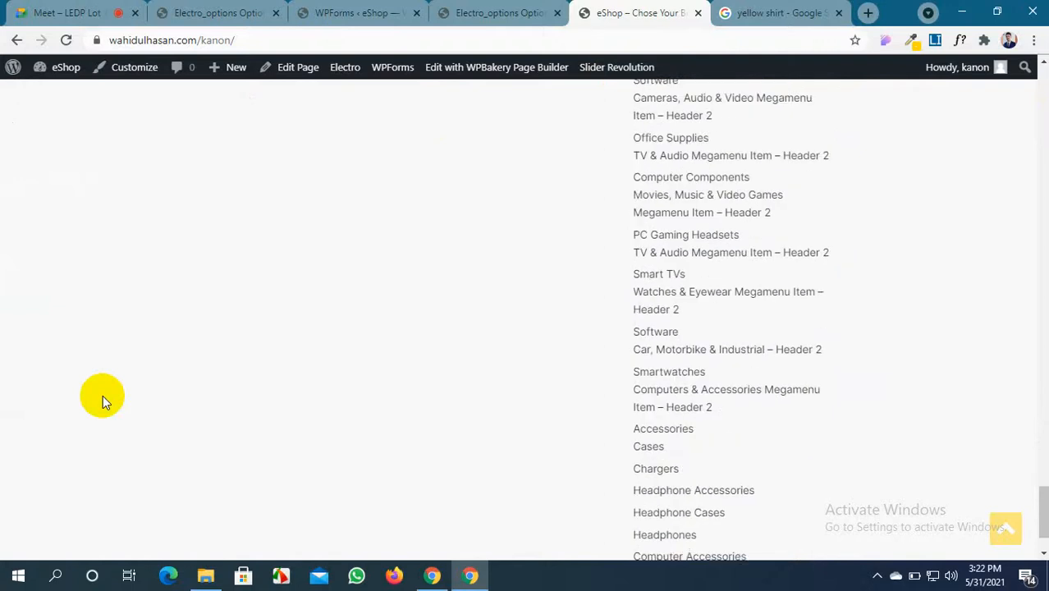
scroll(103, 395, down, 2)
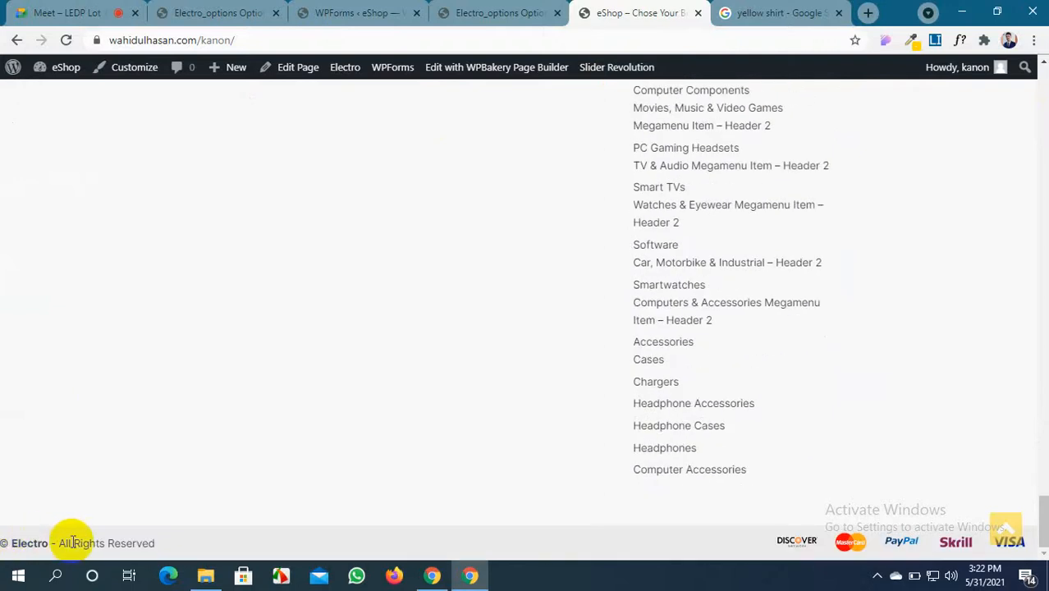
click(496, 13)
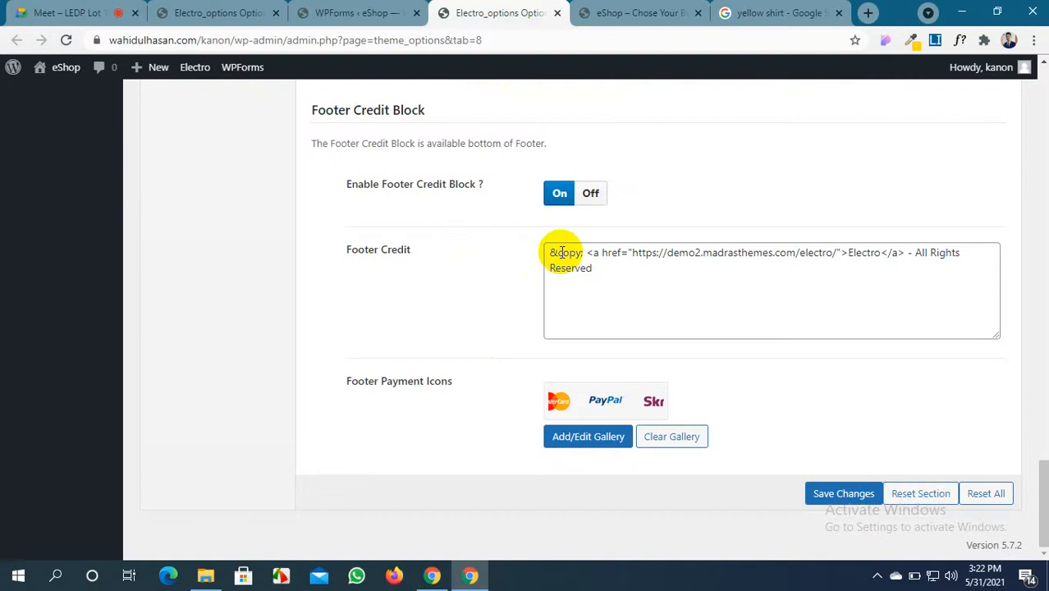
Change the footer credit link URL to # and its text from Electro to eShop, then save
click(631, 252)
drag(631, 252, 833, 253)
key(BackSpace)
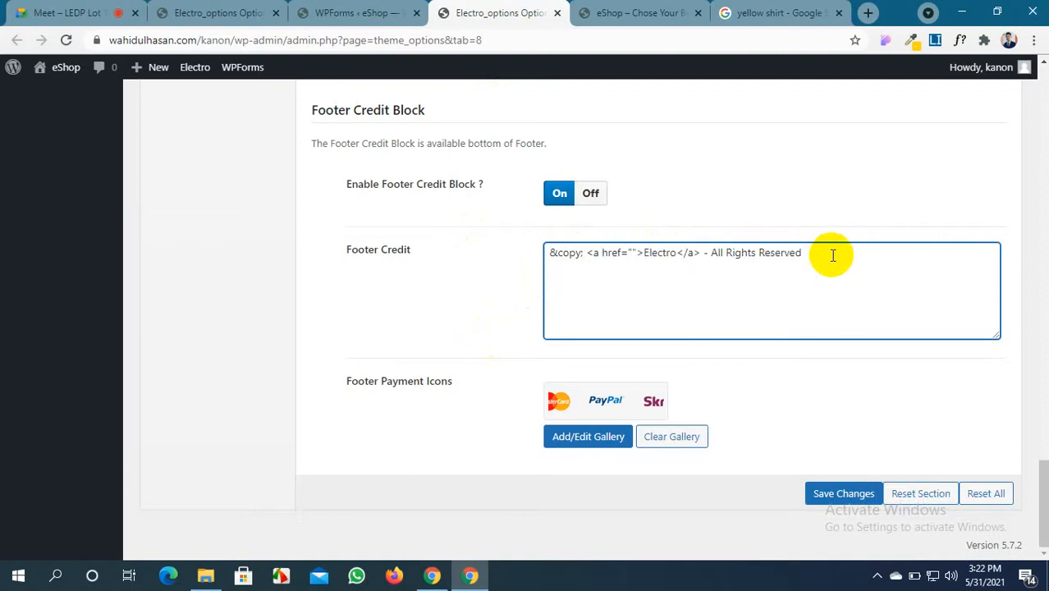
text(#)
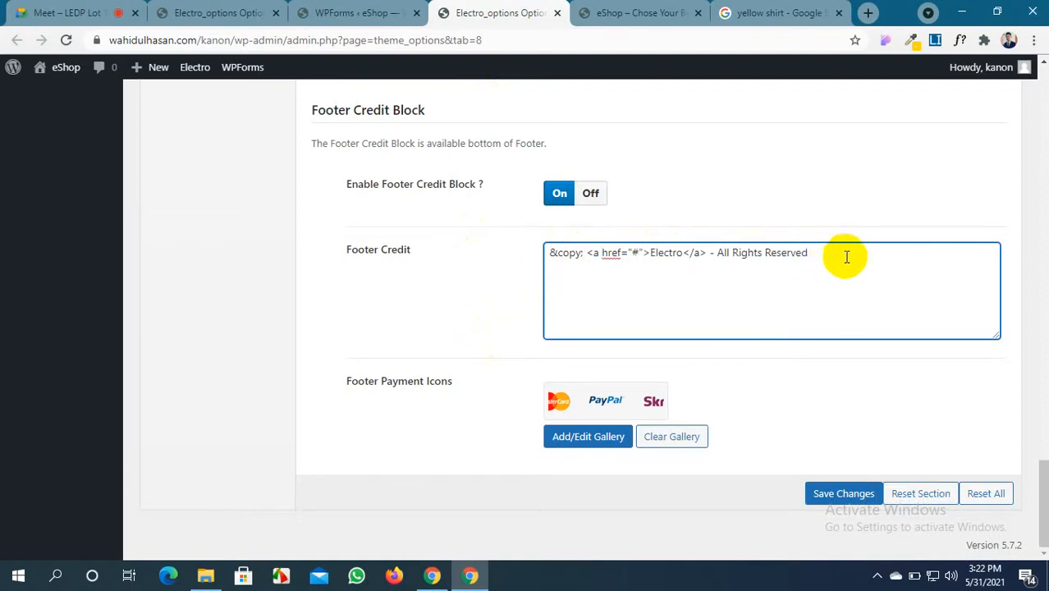
double_click(665, 253)
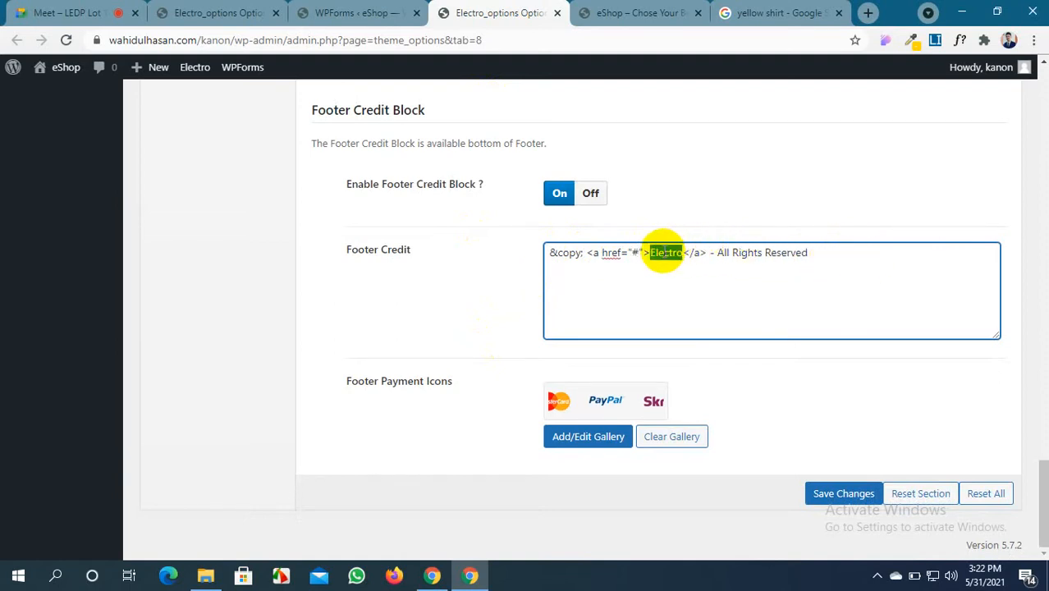
text(eSh)
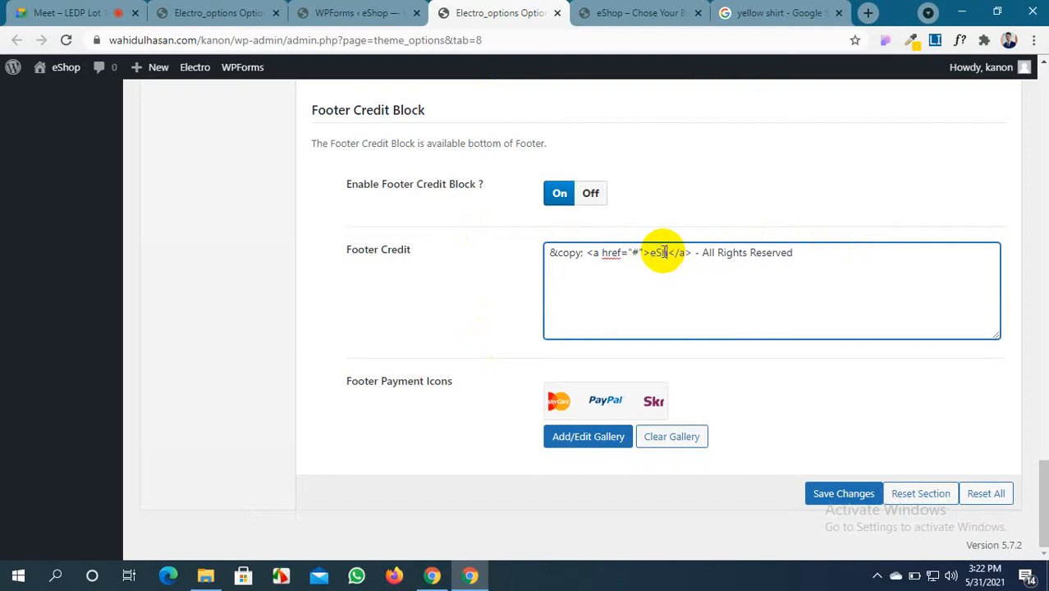
text(op)
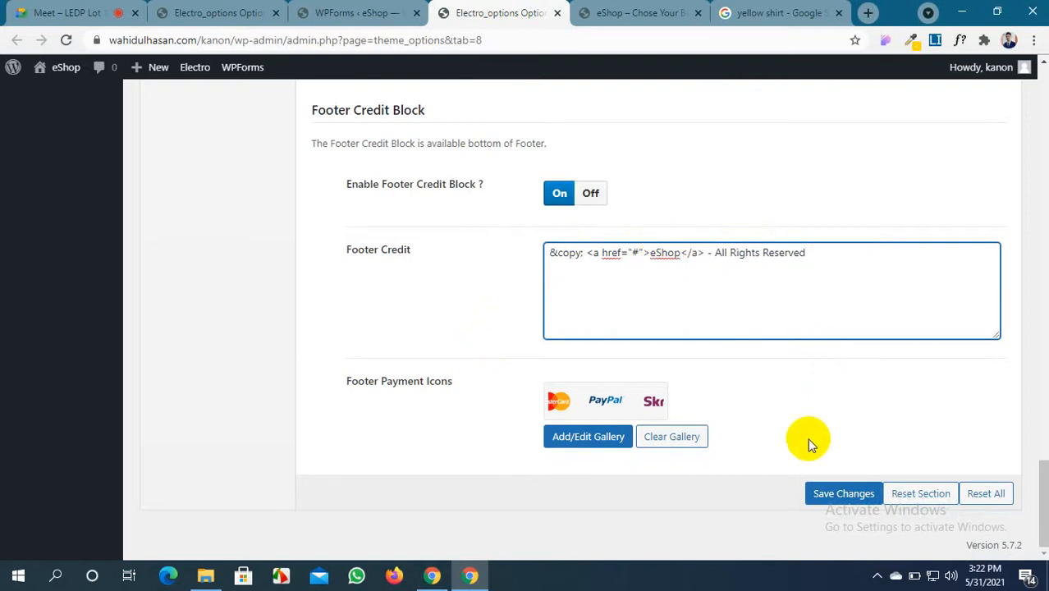
click(823, 495)
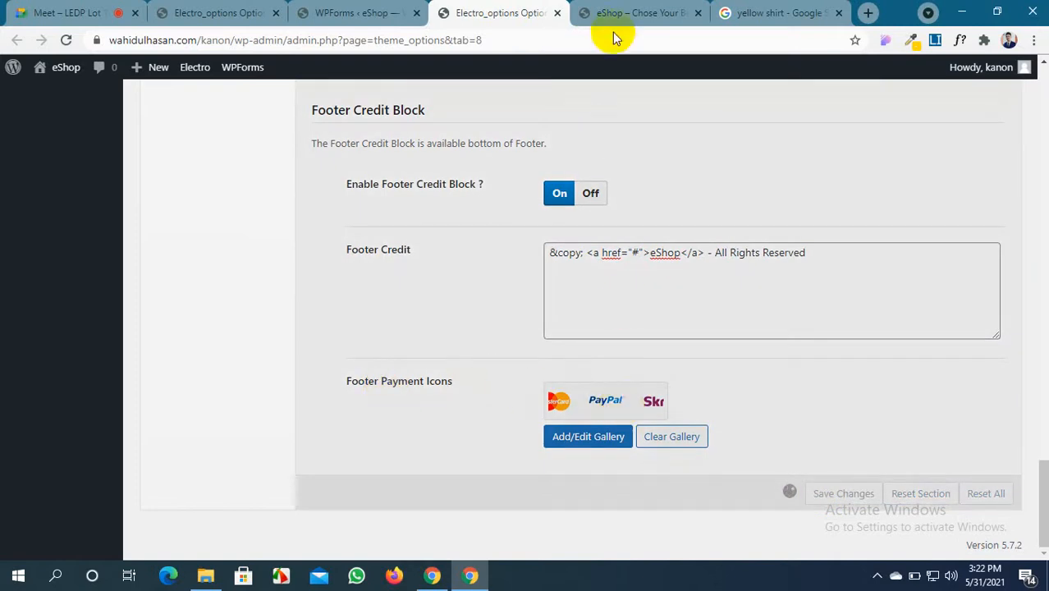
click(628, 13)
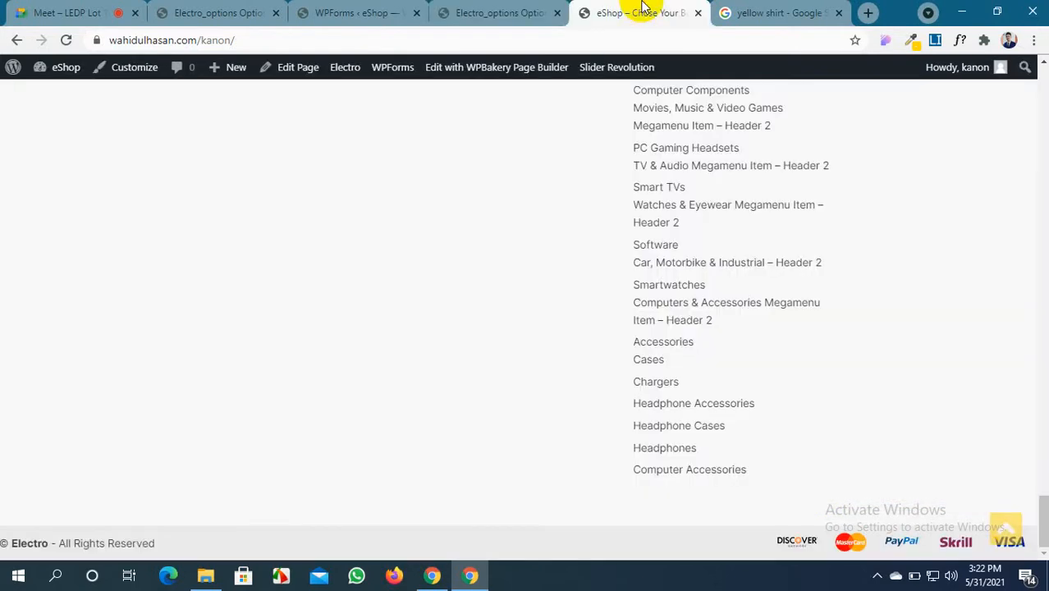
Reload the storefront, then save the Electro Footer Credit settings a second time
click(65, 40)
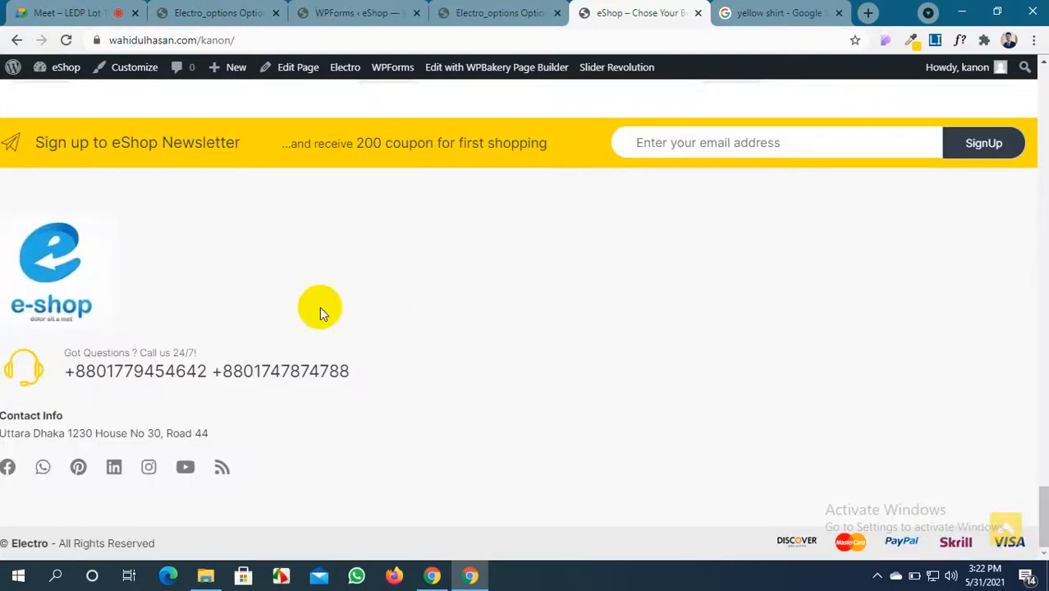
click(463, 6)
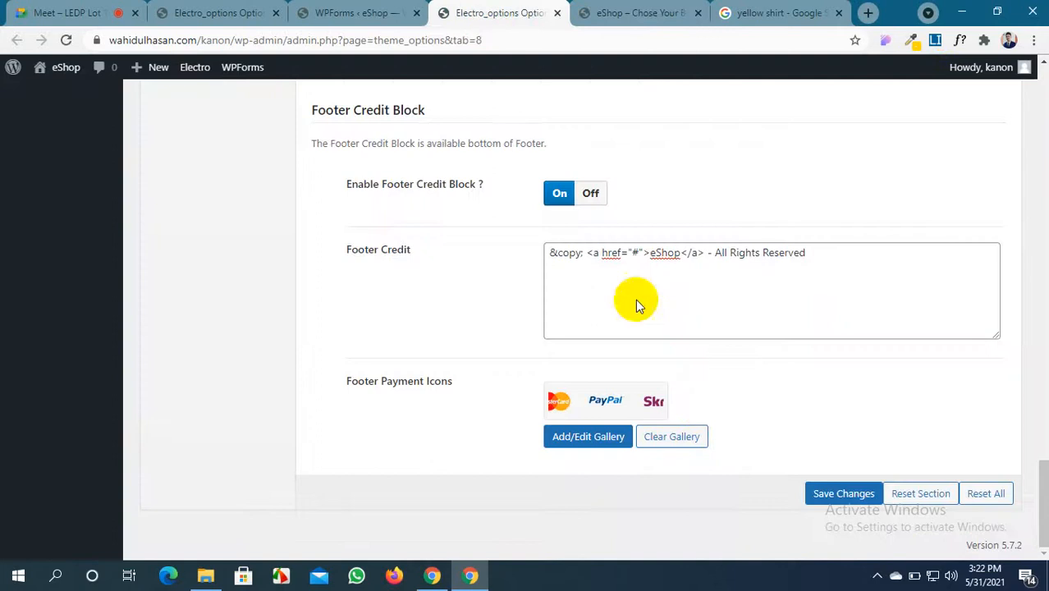
click(638, 253)
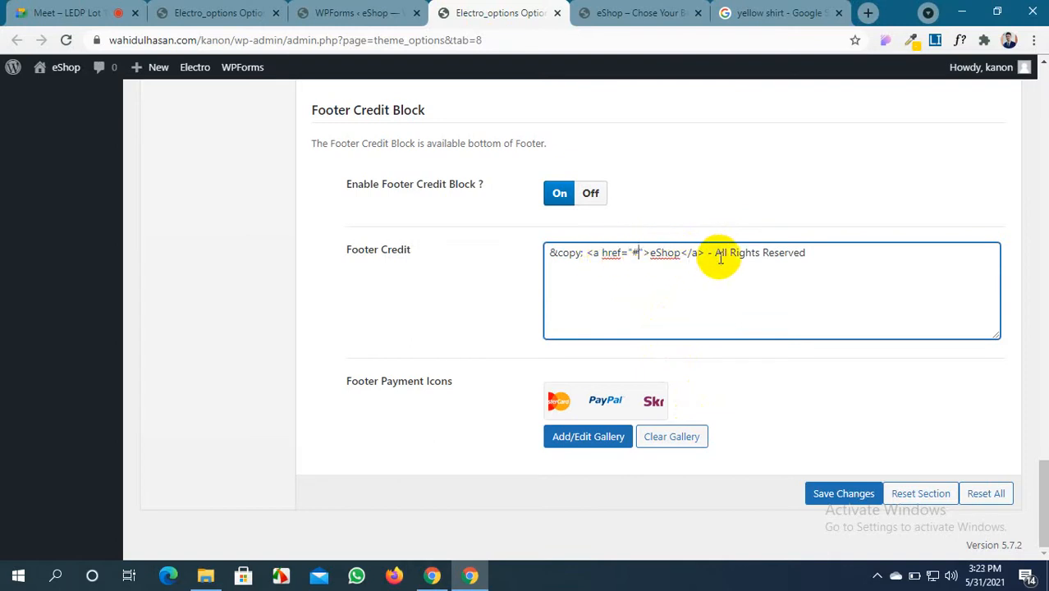
click(845, 495)
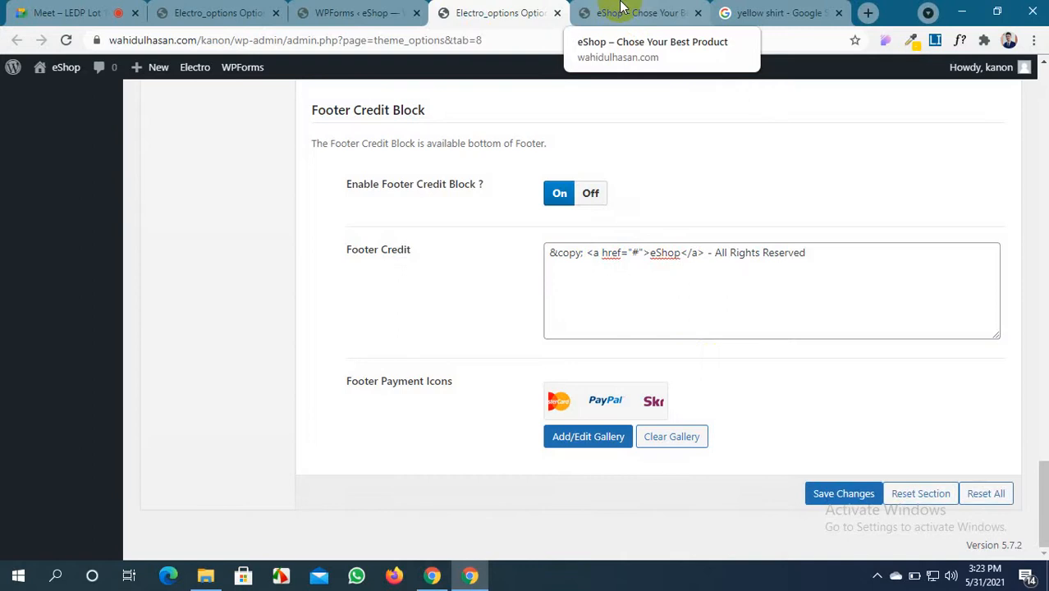
click(621, 13)
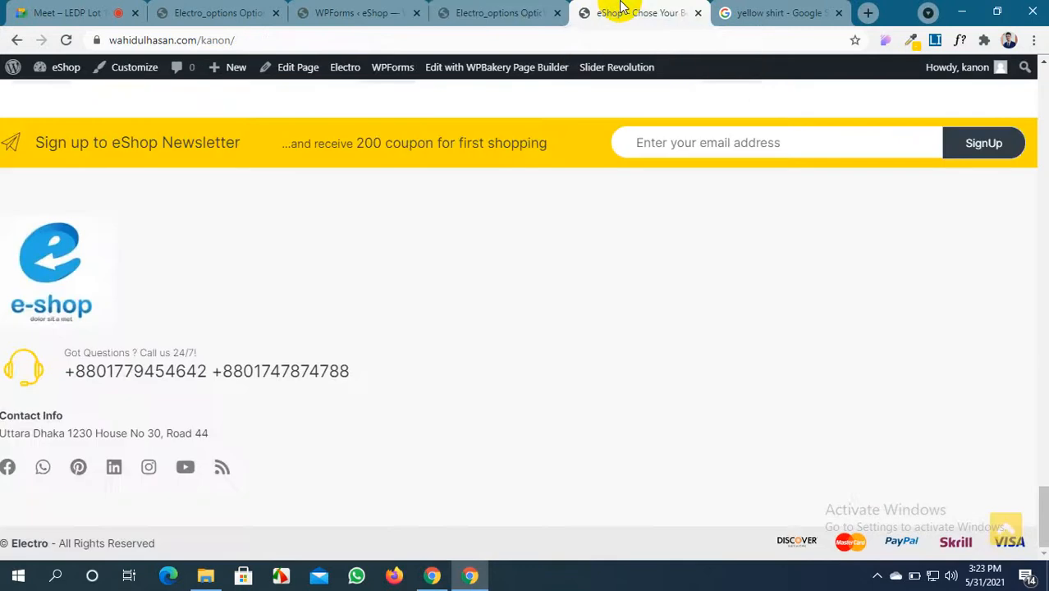
Reload the storefront with F5 and confirm the footer reads '© eShop - All Rights Reserved'
key(F5)
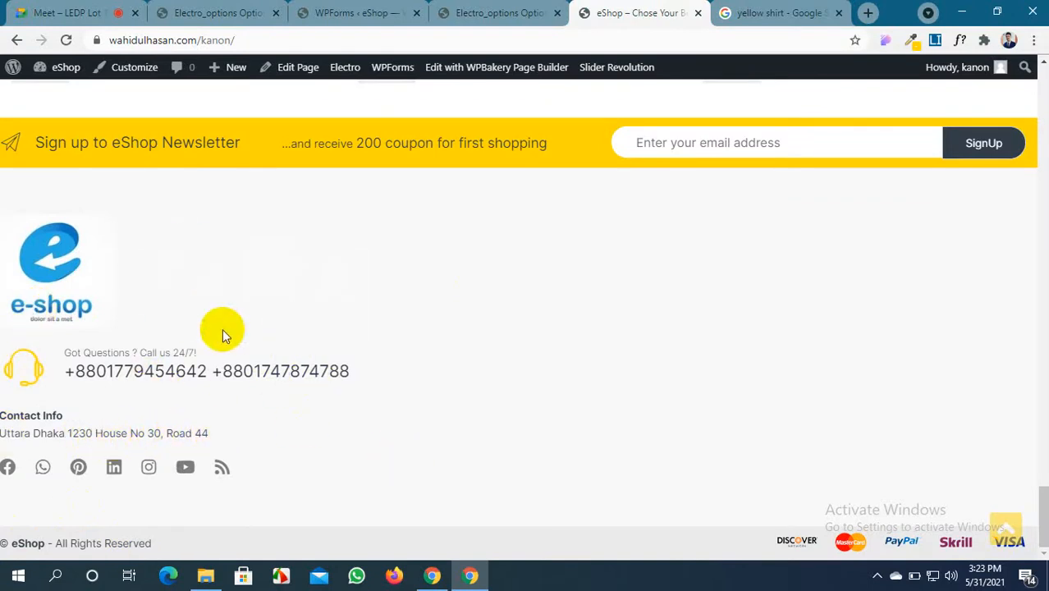
drag(17, 362, 143, 401)
click(611, 394)
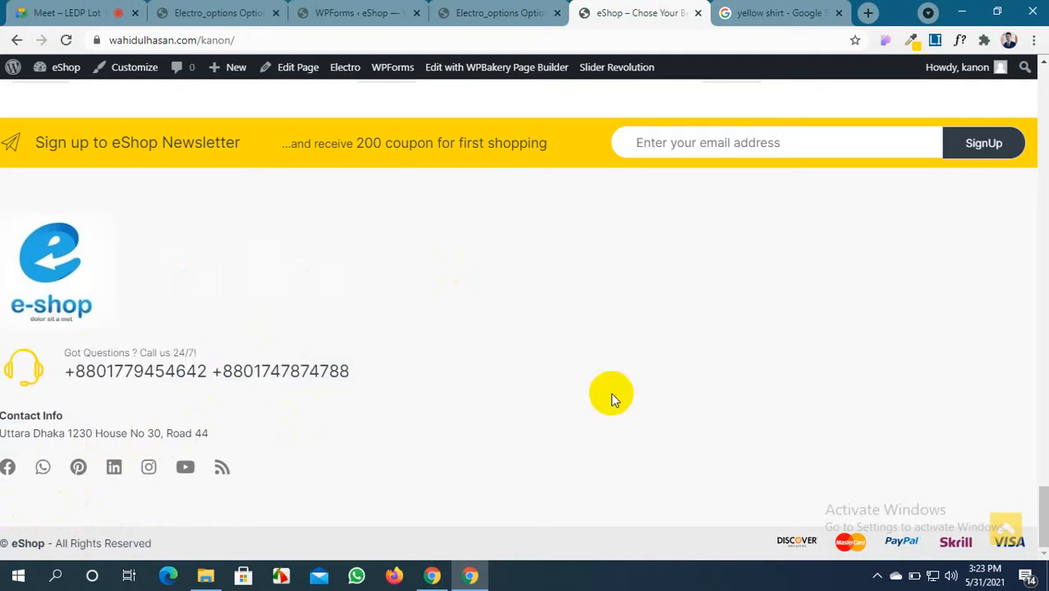
scroll(611, 392, up, 7)
scroll(611, 392, down, 4)
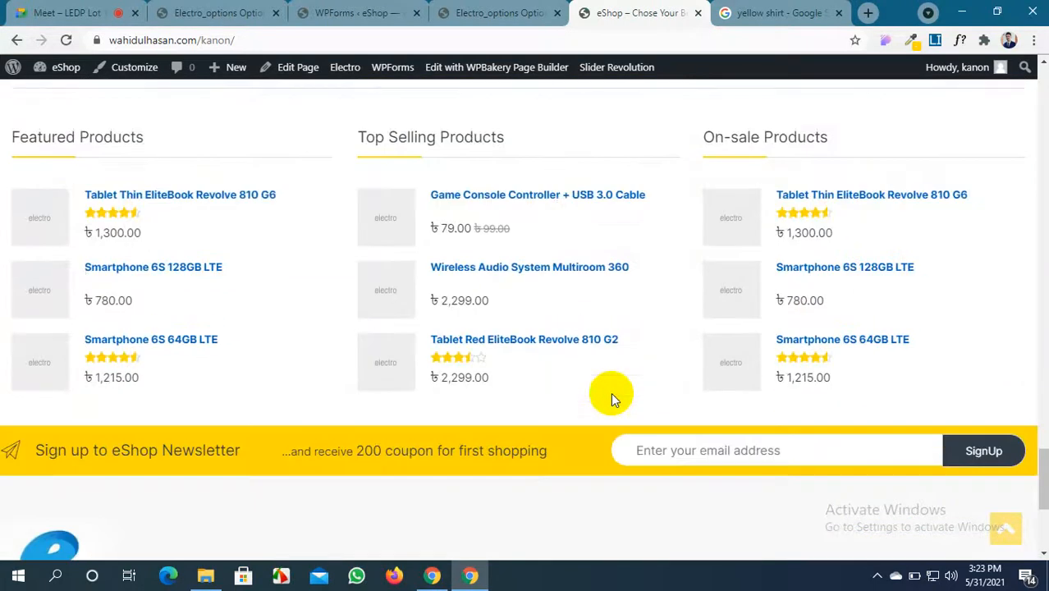
scroll(610, 392, up, 15)
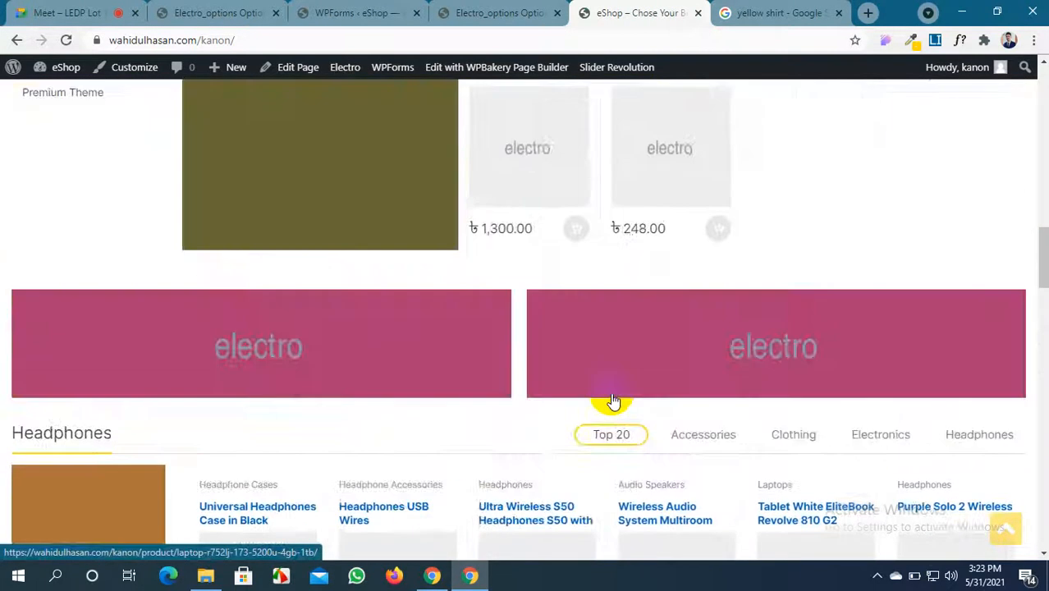
scroll(612, 401, up, 14)
scroll(613, 402, down, 14)
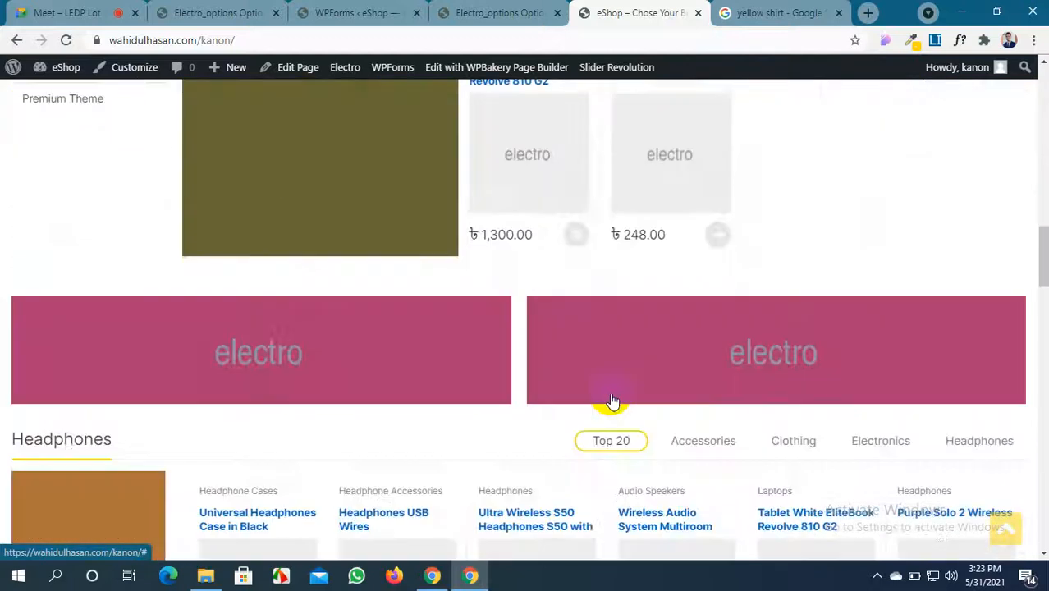
scroll(611, 400, down, 15)
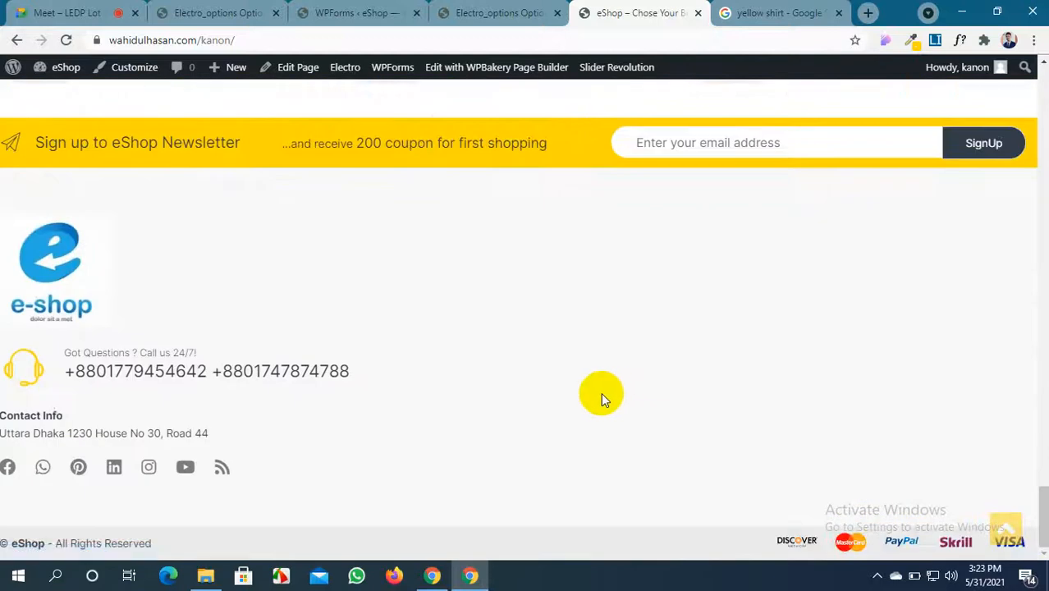
scroll(601, 398, up, 5)
scroll(552, 399, down, 5)
Open Appearance > Widgets and expand the Footer Widgets area
click(497, 12)
scroll(124, 230, up, 10)
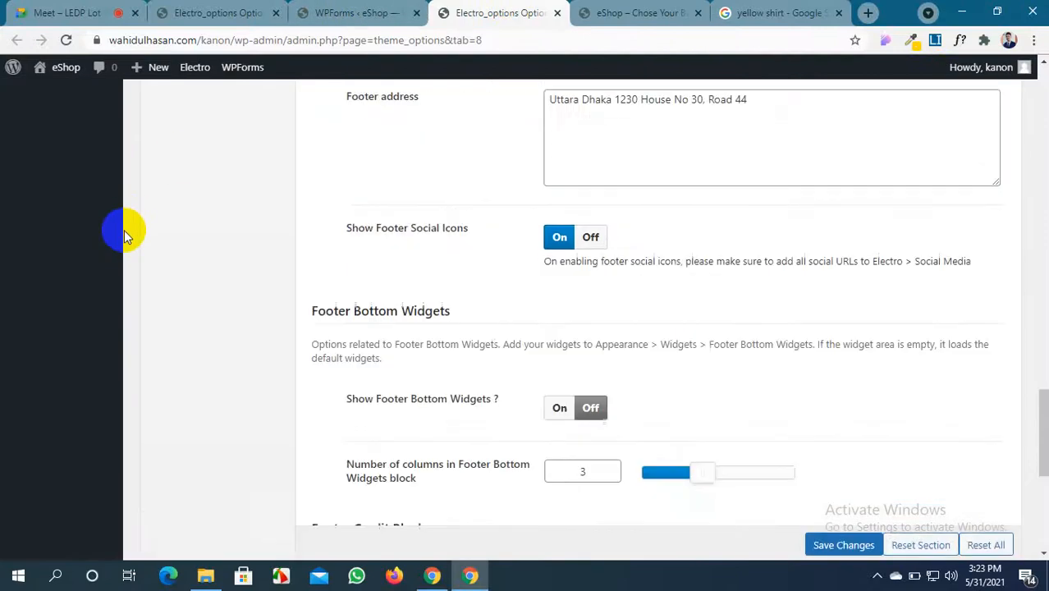
scroll(124, 230, up, 10)
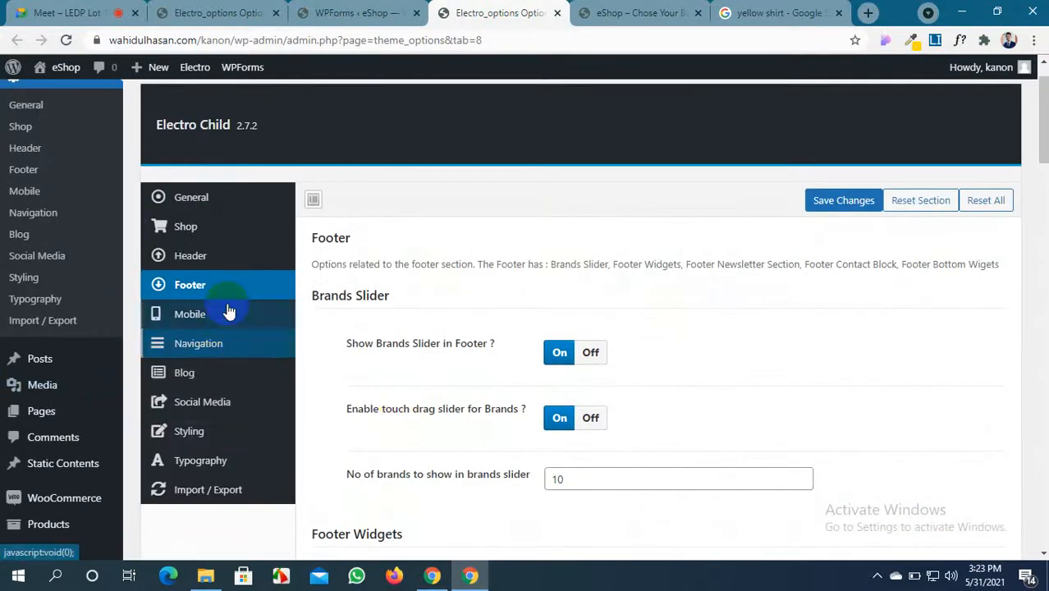
mouse_move(2, 353)
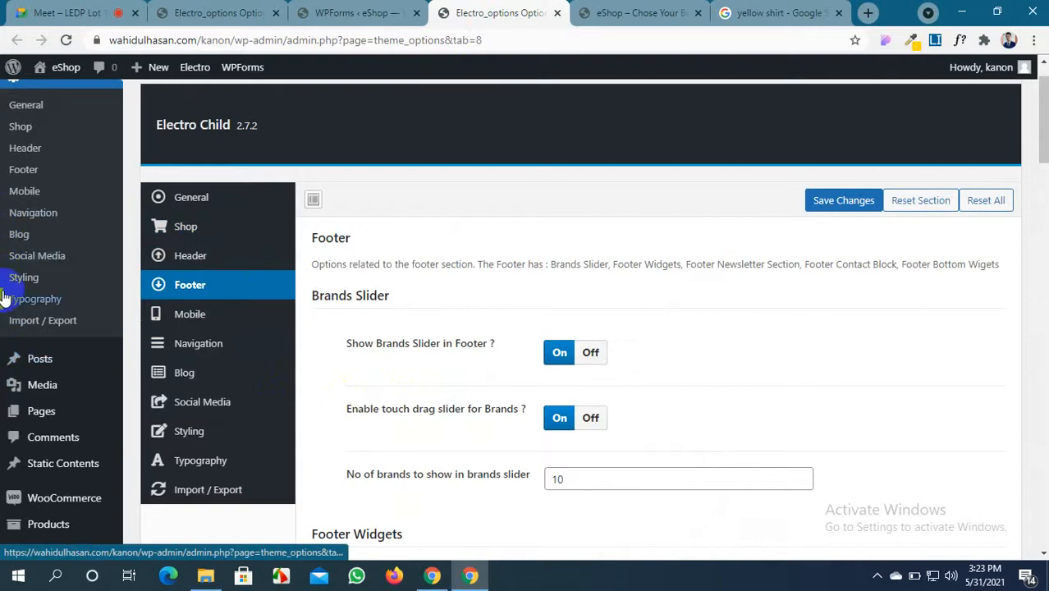
scroll(7, 419, down, 4)
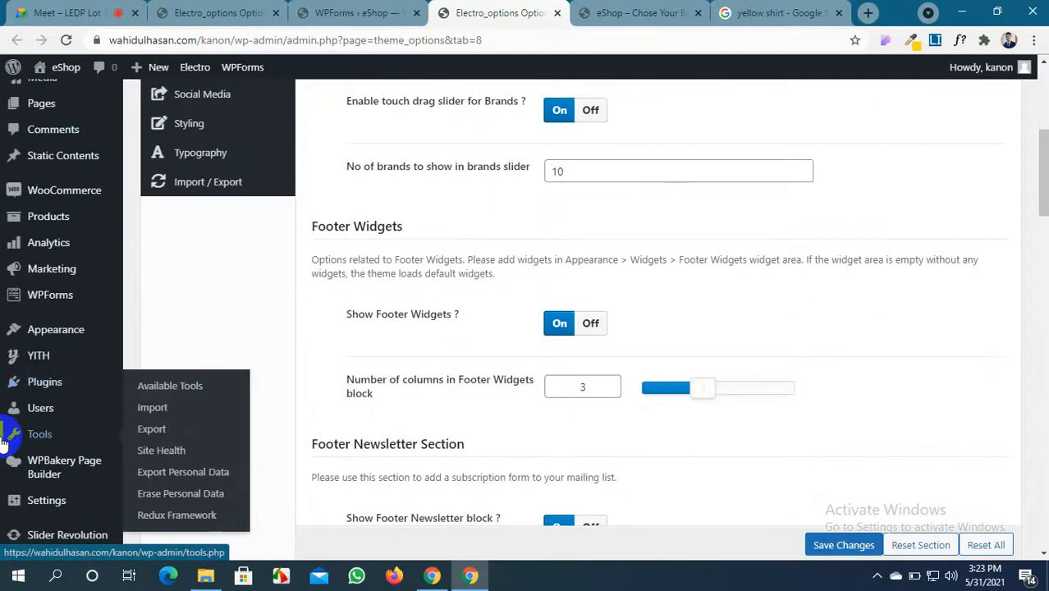
scroll(5, 439, down, 2)
scroll(7, 436, up, 3)
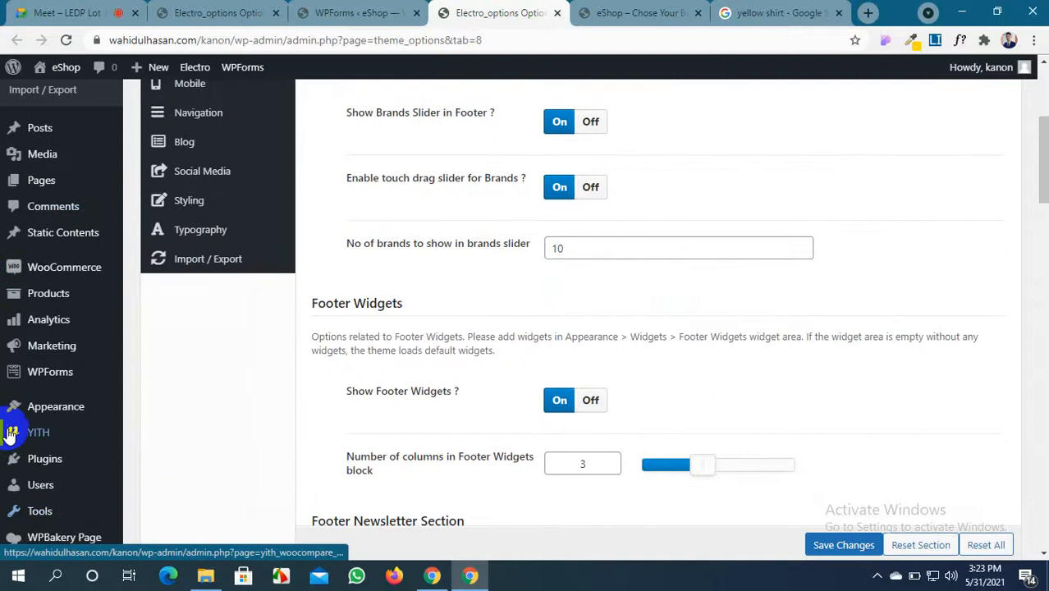
mouse_move(8, 404)
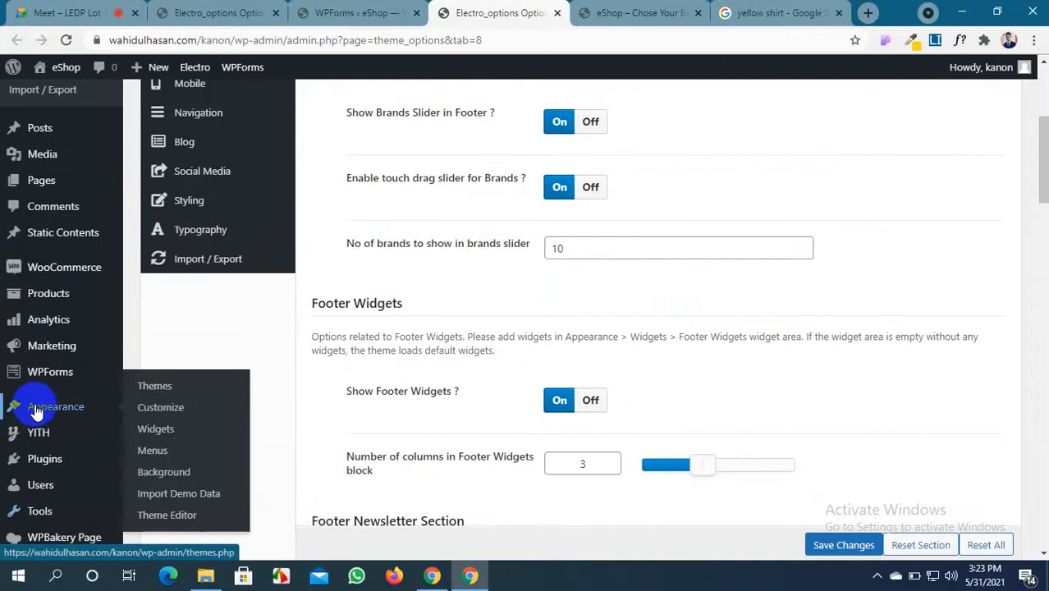
click(169, 430)
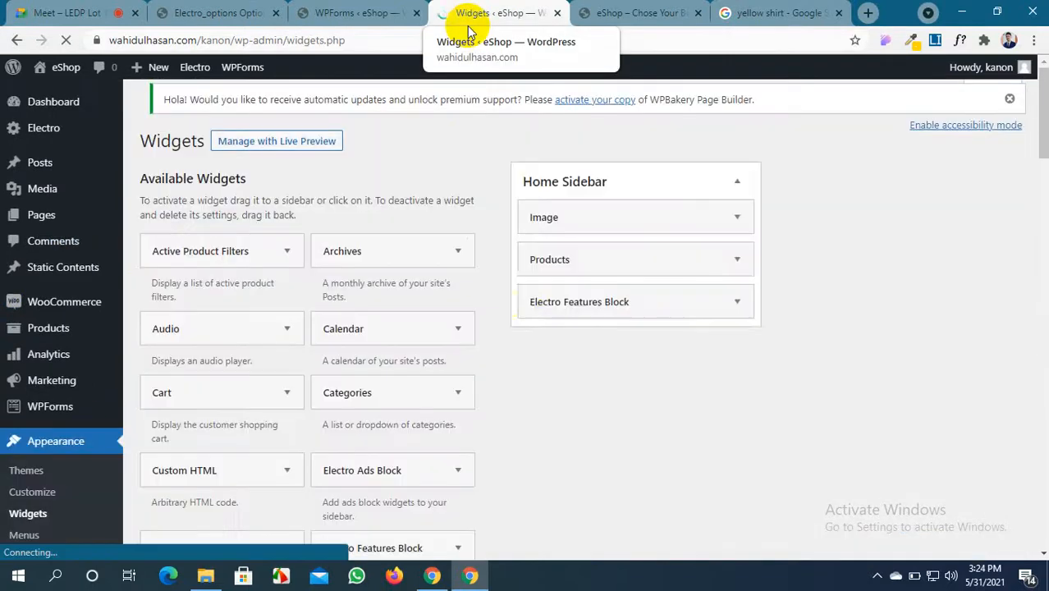
scroll(662, 349, down, 2)
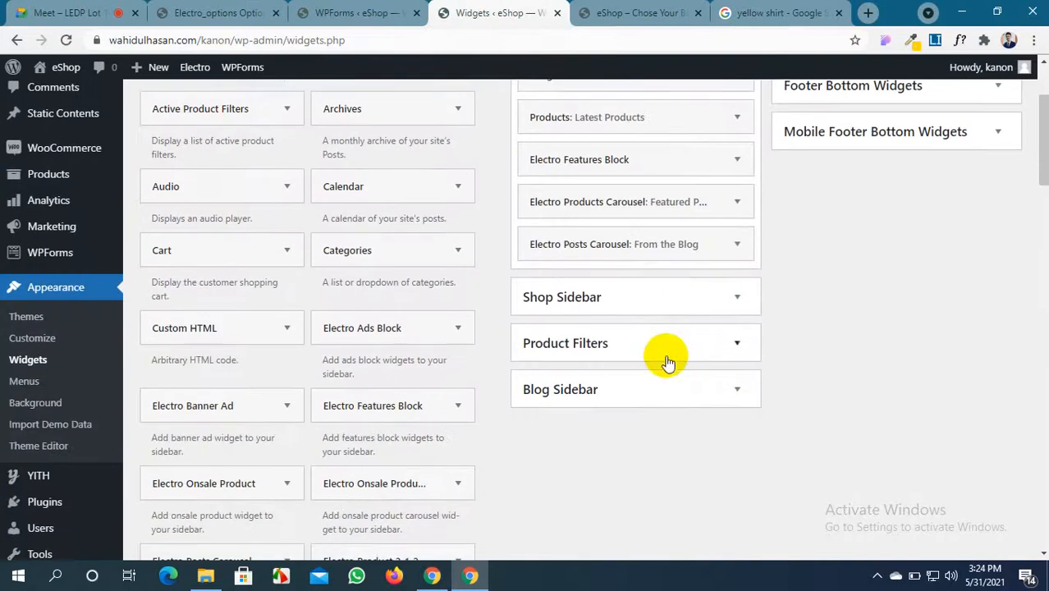
scroll(642, 344, up, 2)
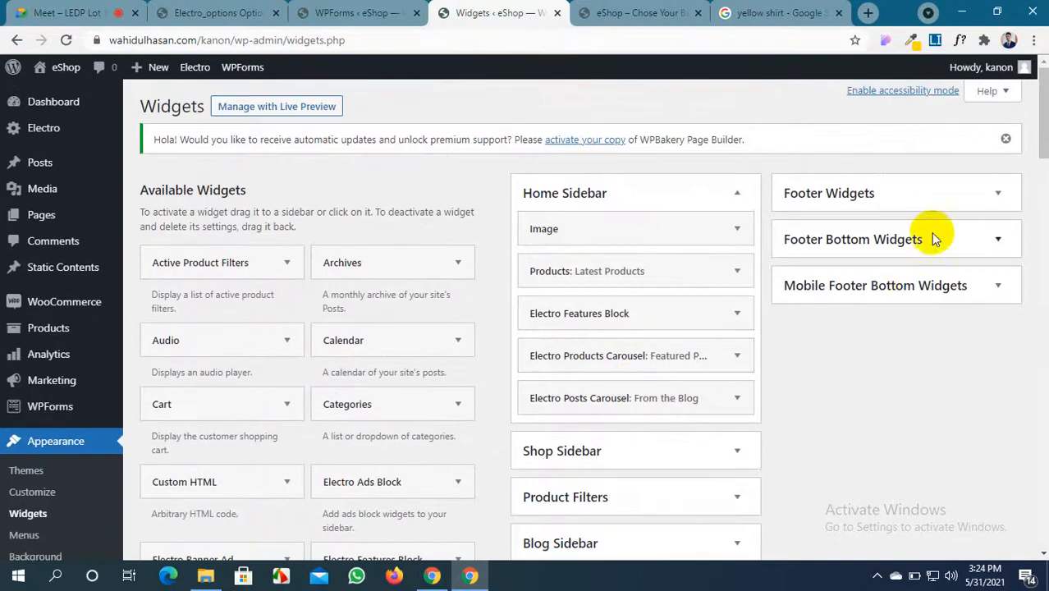
click(993, 194)
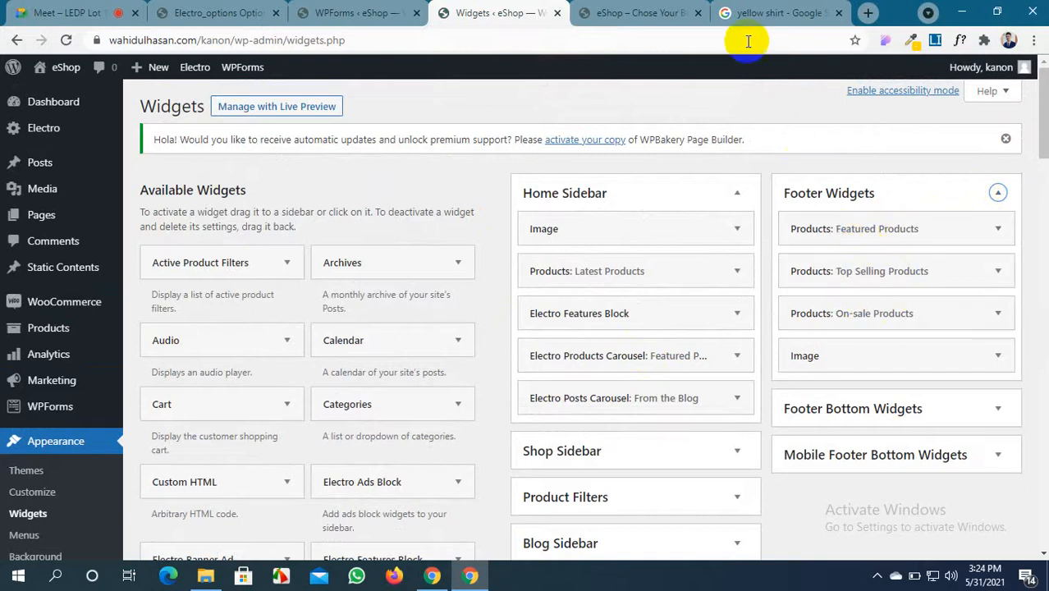
Compare with the storefront footer, then expand Footer Bottom Widgets to see its three menu widgets
click(628, 13)
scroll(524, 276, up, 5)
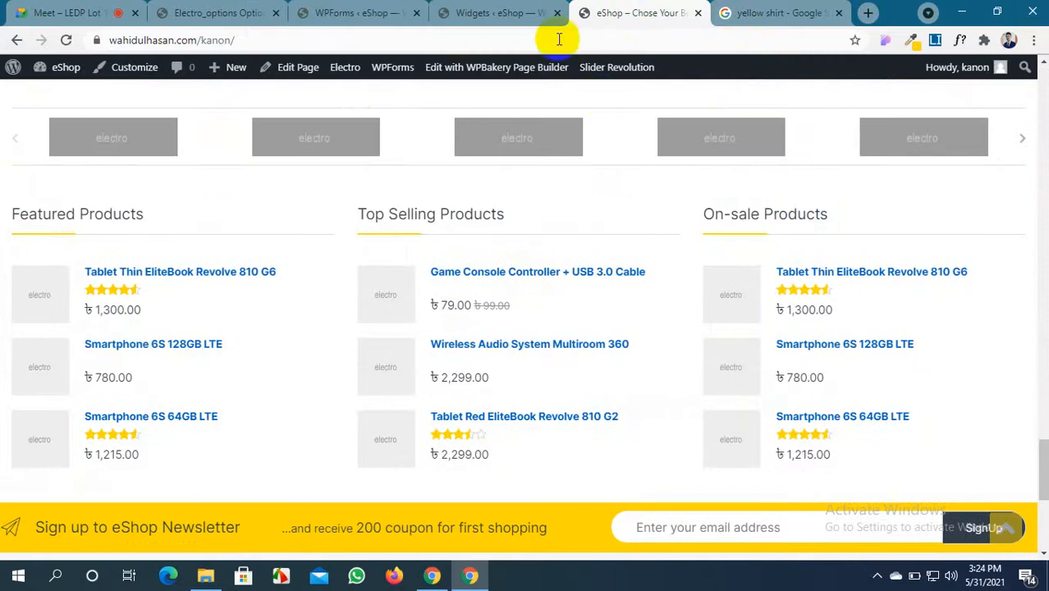
click(497, 13)
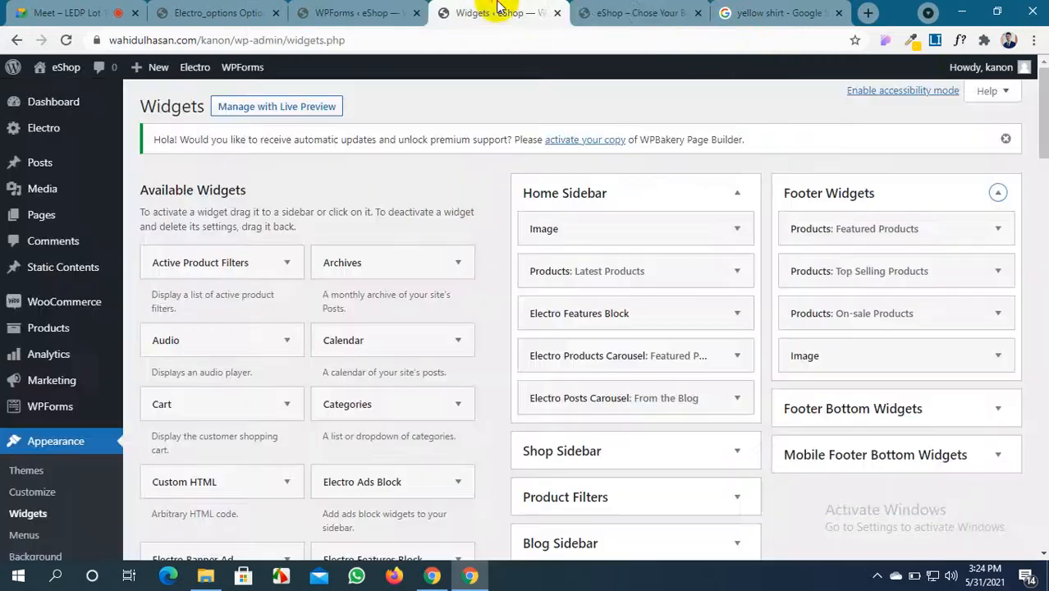
click(949, 408)
scroll(947, 401, down, 2)
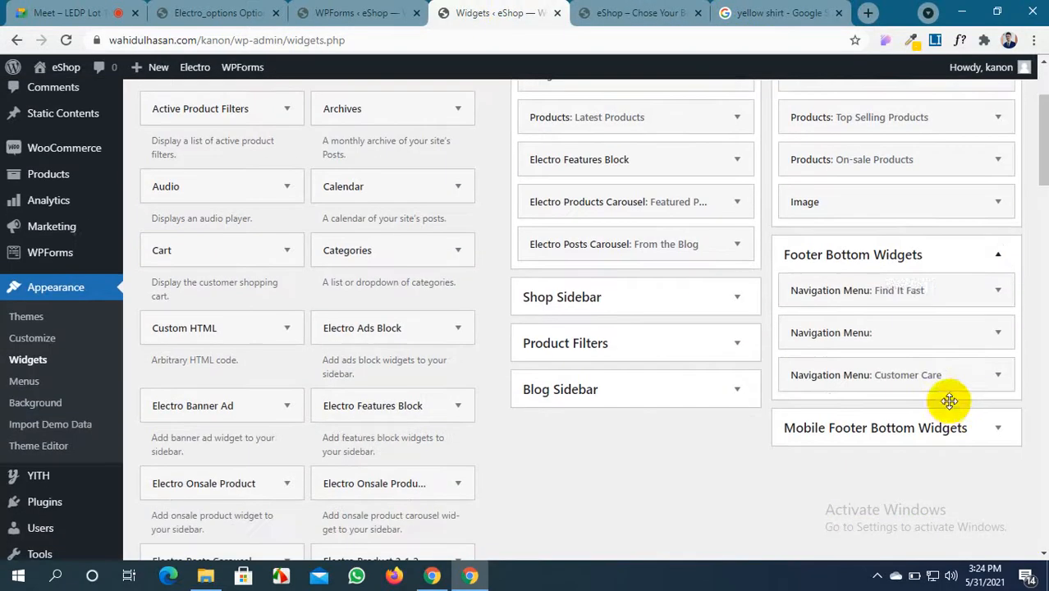
Delete the Find It Fast, Departments Menu and Customer Care widgets from Footer Bottom Widgets
click(932, 293)
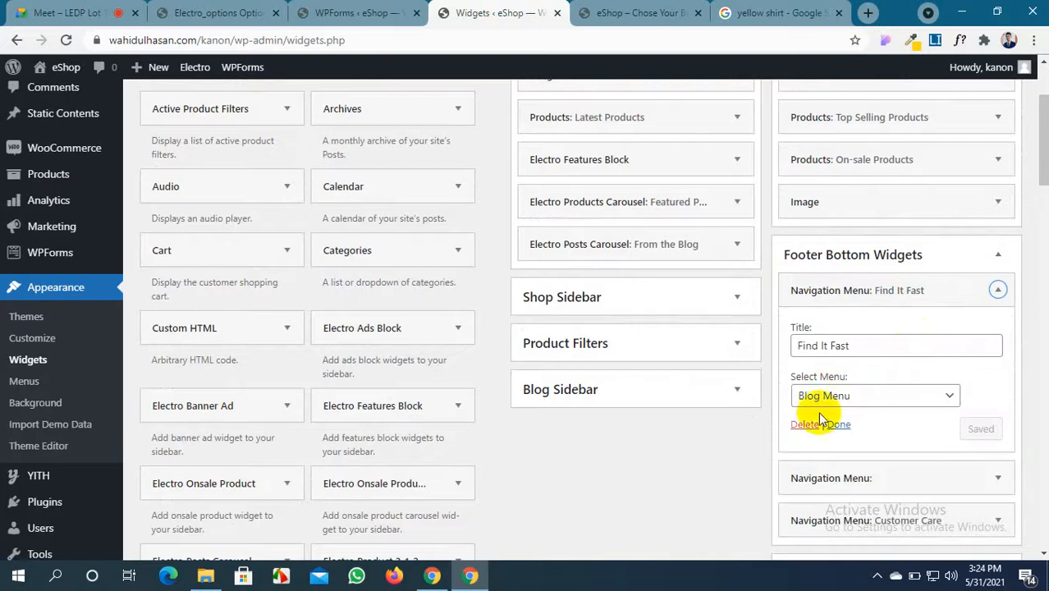
click(808, 425)
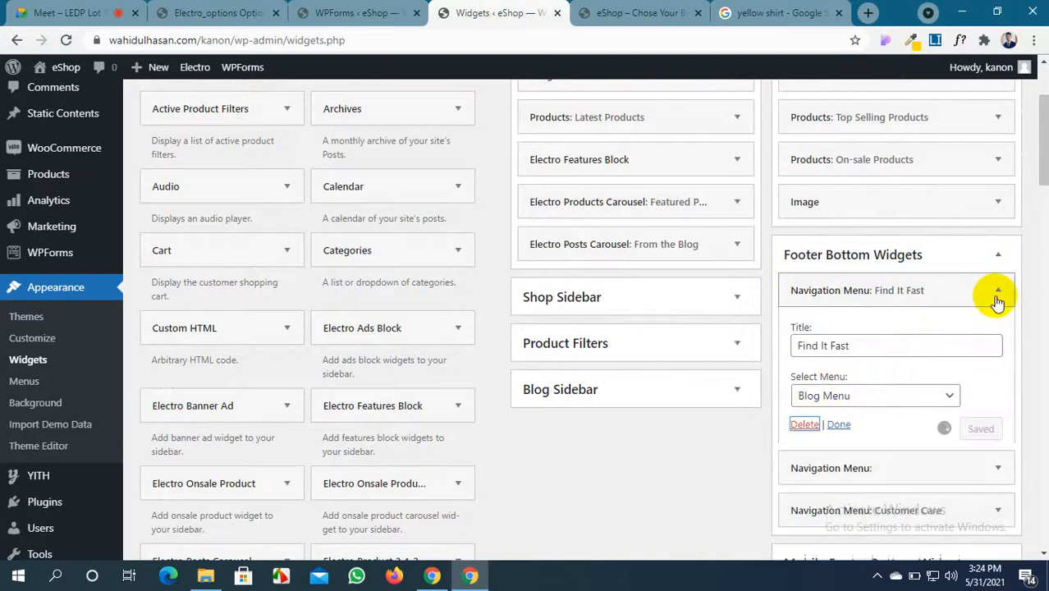
click(998, 295)
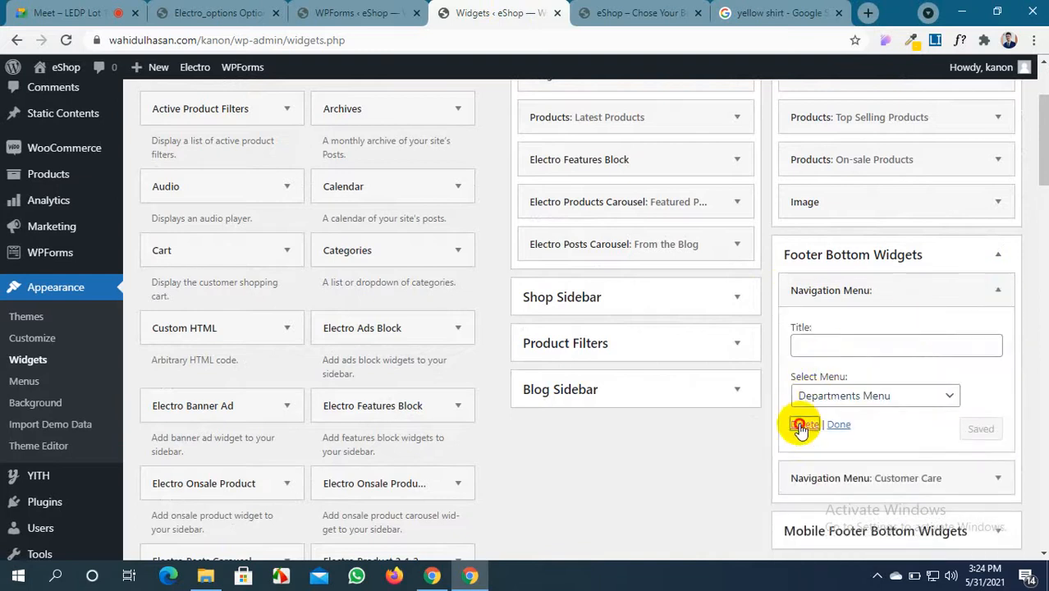
click(801, 425)
click(993, 290)
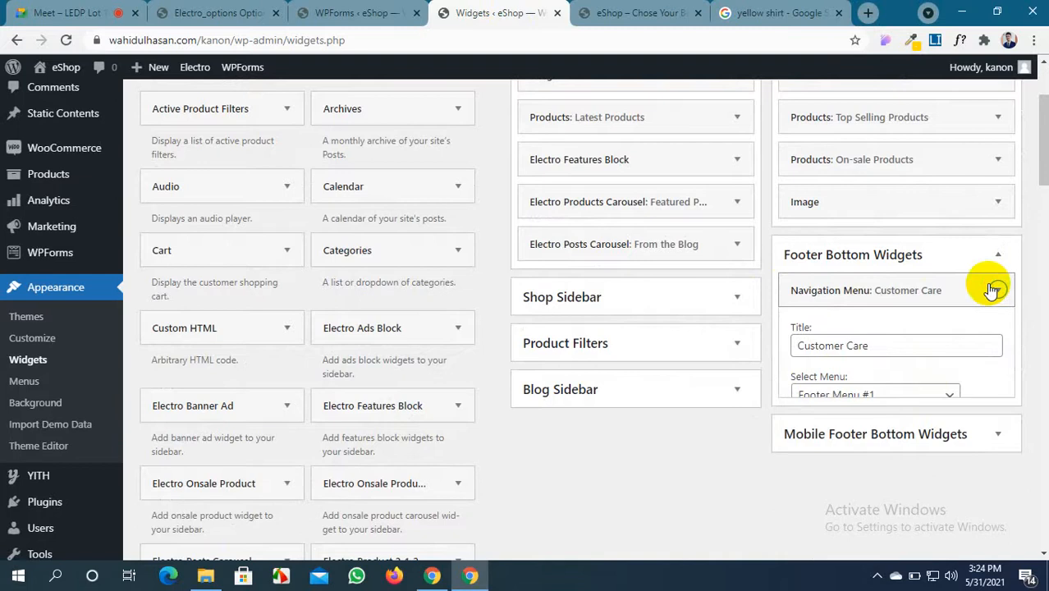
click(802, 425)
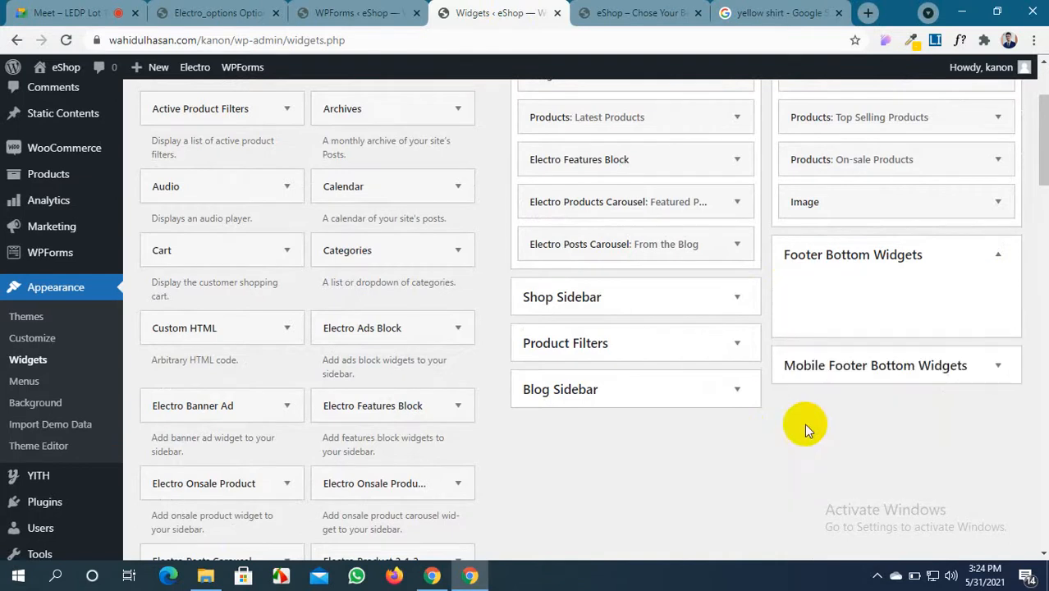
In Mobile Footer Bottom Widgets, delete We Recommend, Customer Care and About Us, keeping My Account
click(998, 366)
scroll(914, 444, down, 1)
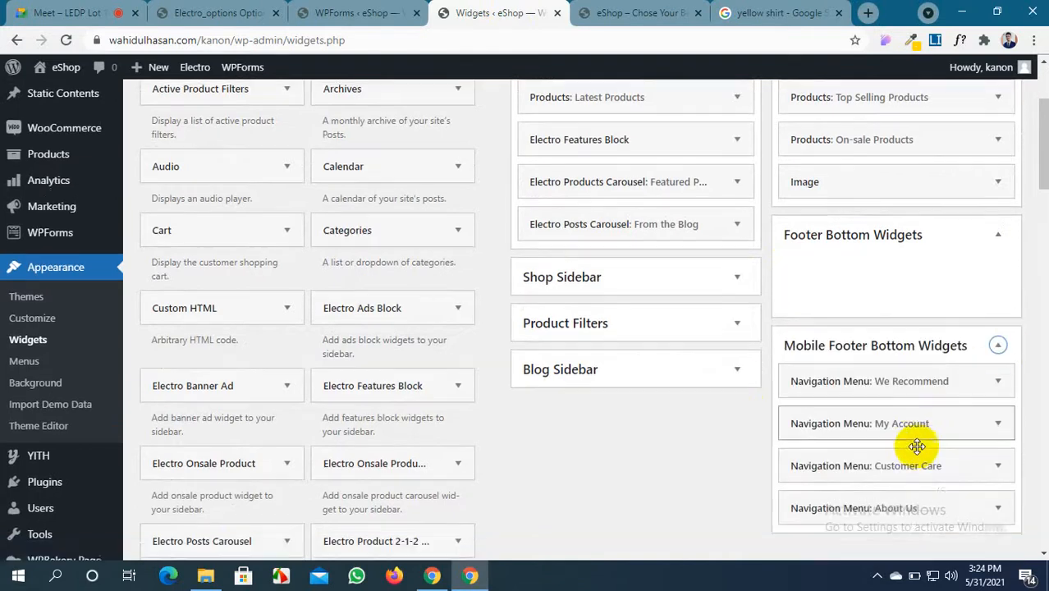
click(998, 324)
click(803, 461)
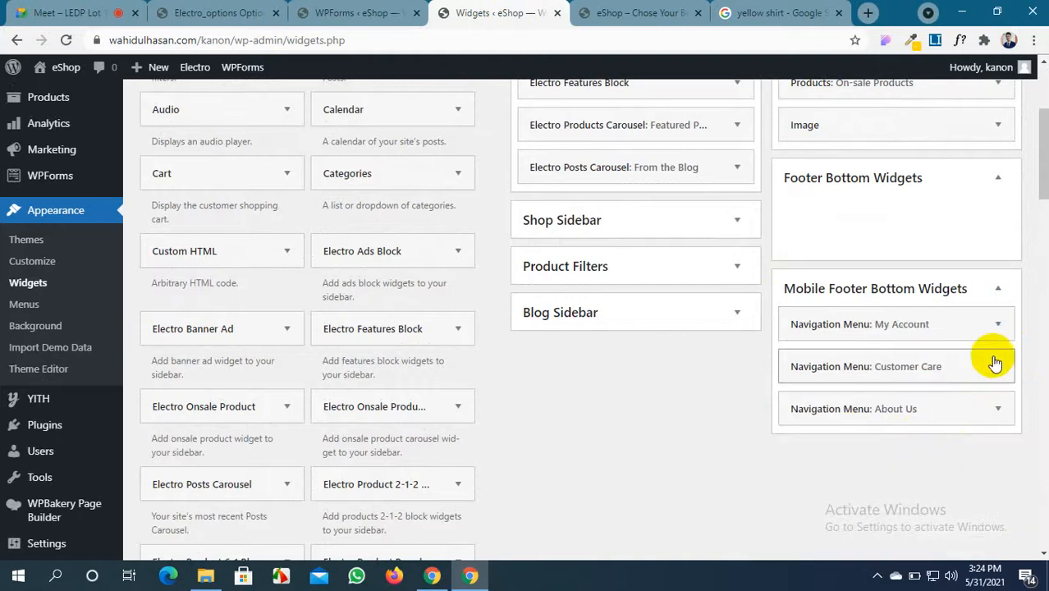
click(998, 324)
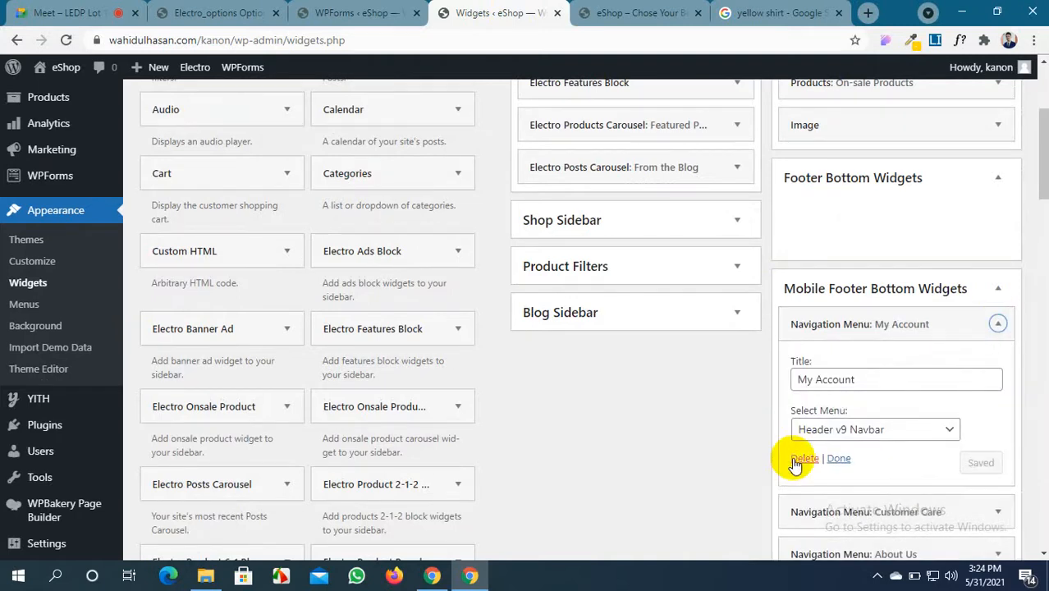
scroll(889, 434, down, 2)
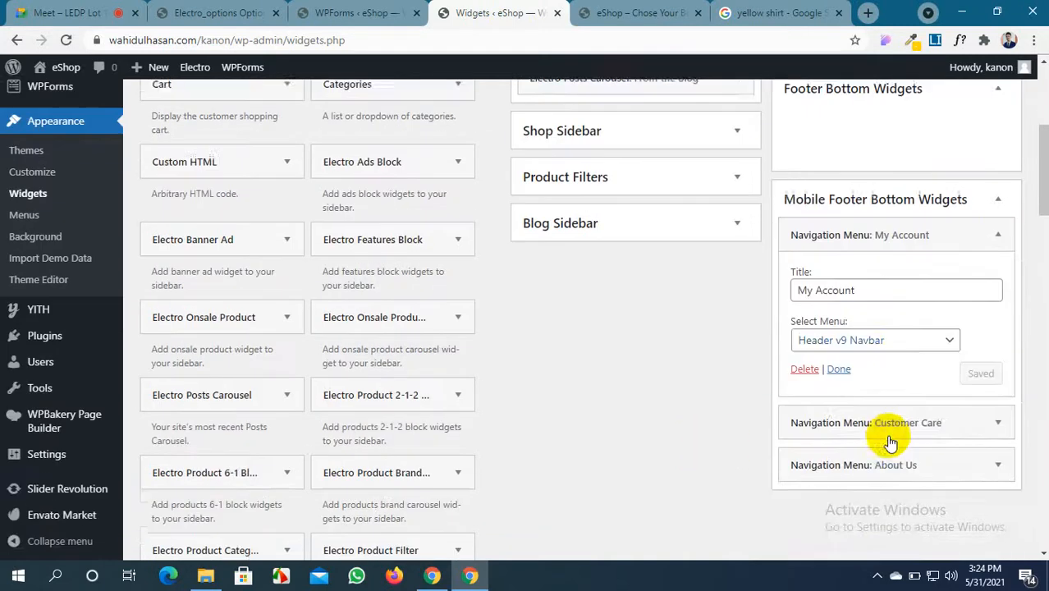
click(964, 358)
scroll(962, 369, down, 1)
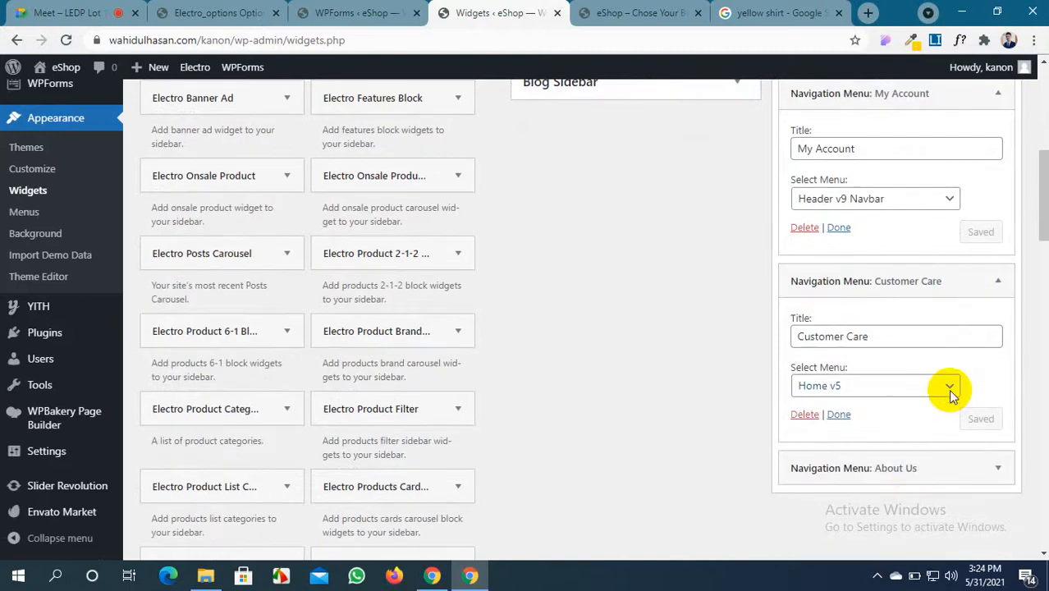
click(993, 282)
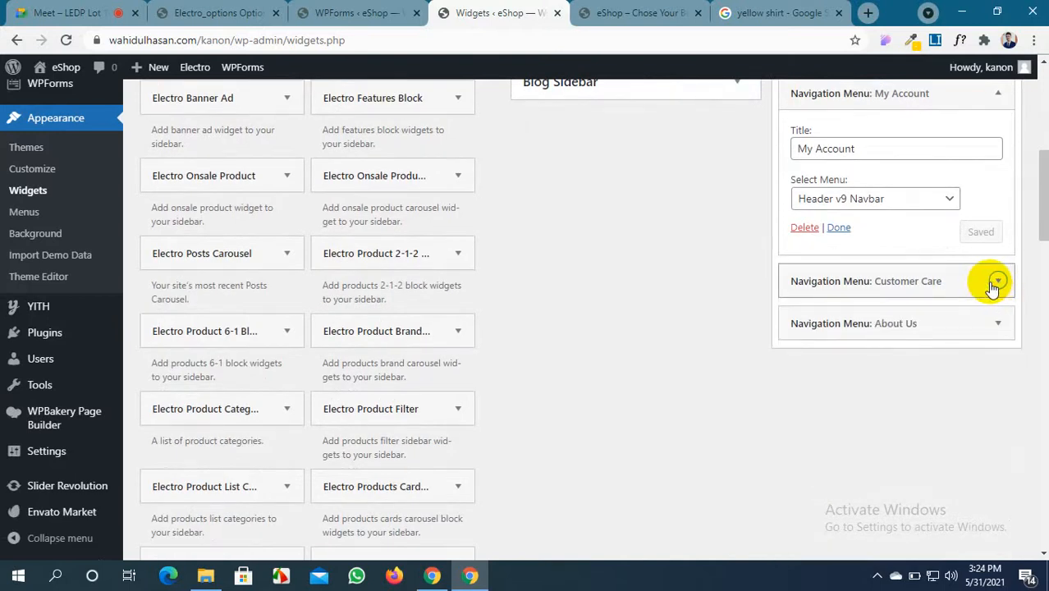
click(996, 282)
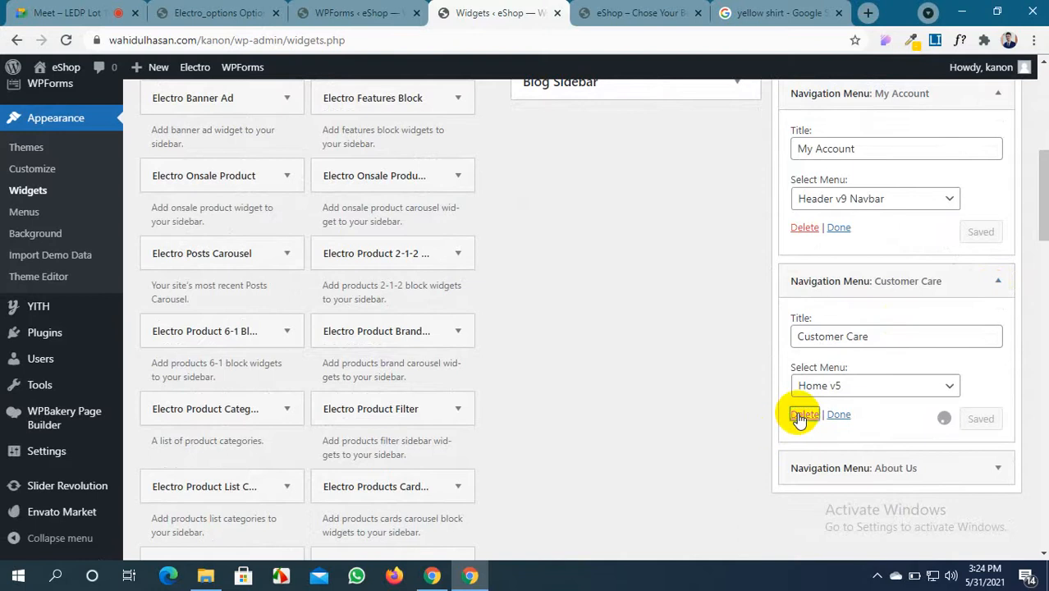
click(993, 283)
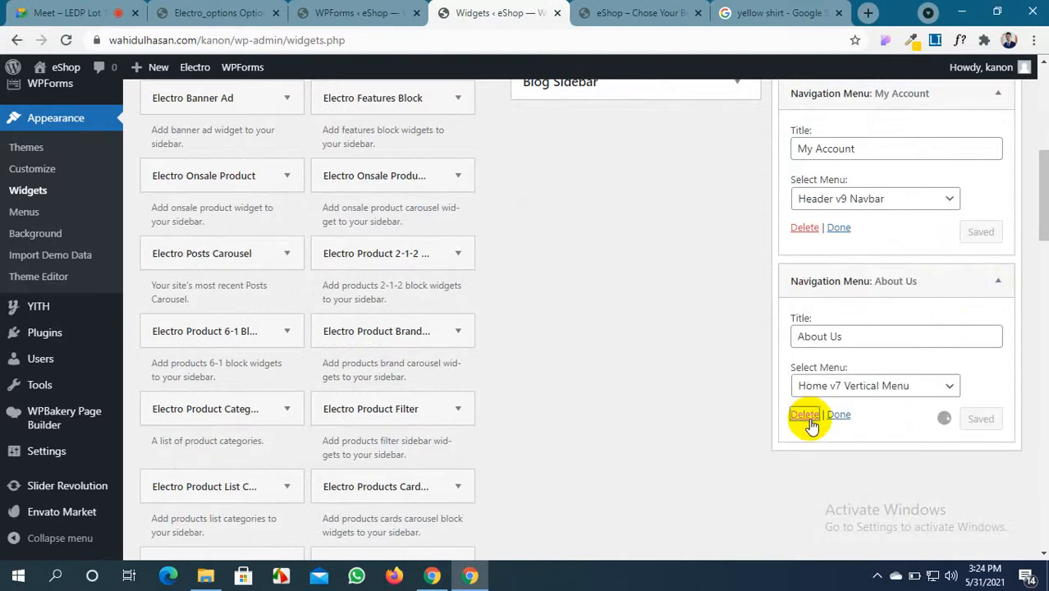
scroll(919, 279, up, 2)
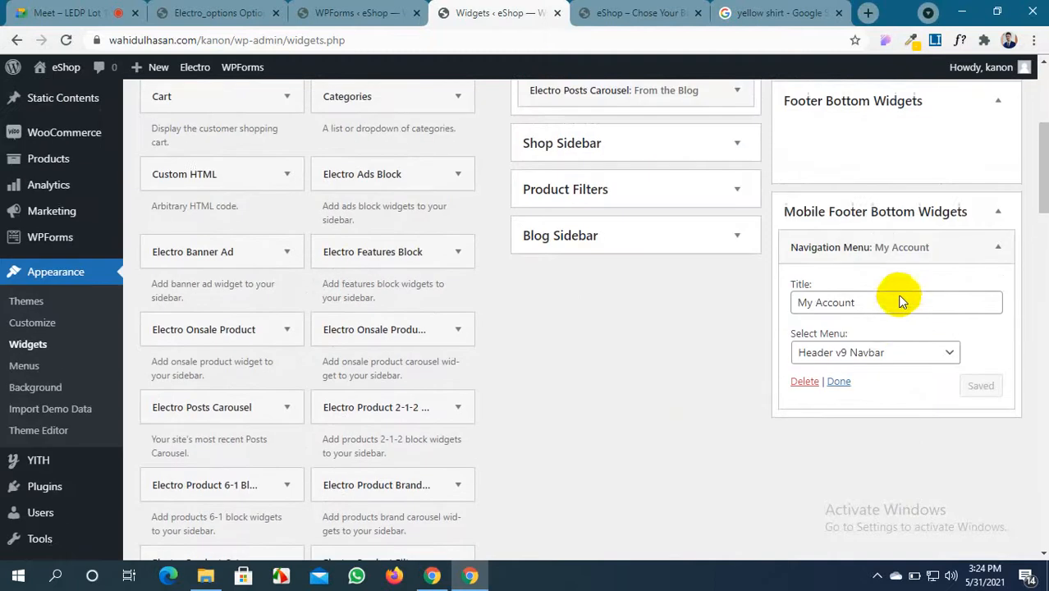
Drag the Calendar and Product Search widgets into the Footer Bottom Widgets area
scroll(847, 303, up, 2)
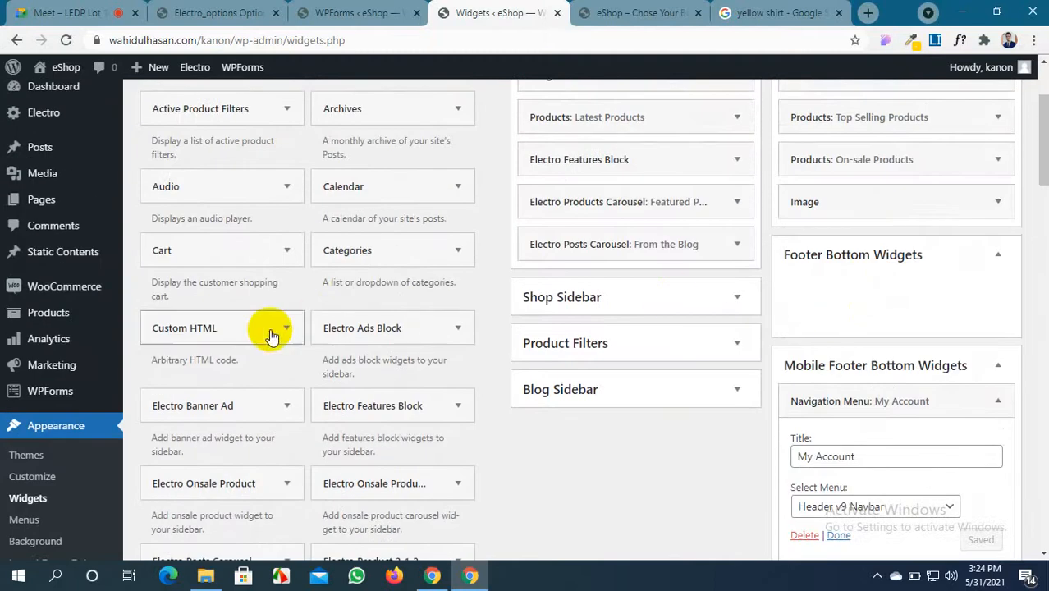
scroll(271, 333, up, 2)
scroll(262, 337, down, 1)
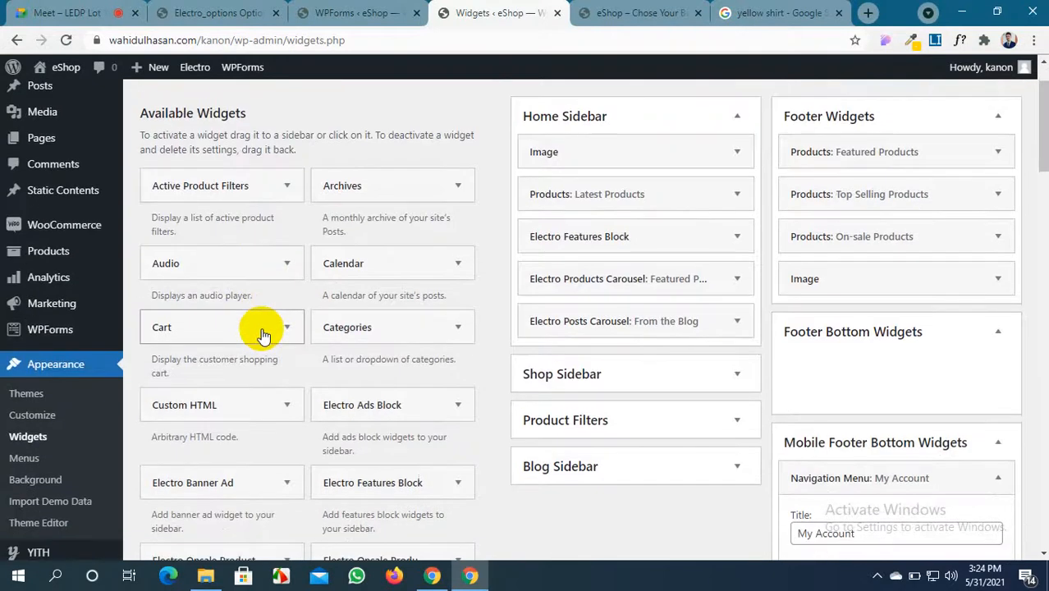
scroll(263, 335, down, 1)
drag(363, 198, 881, 285)
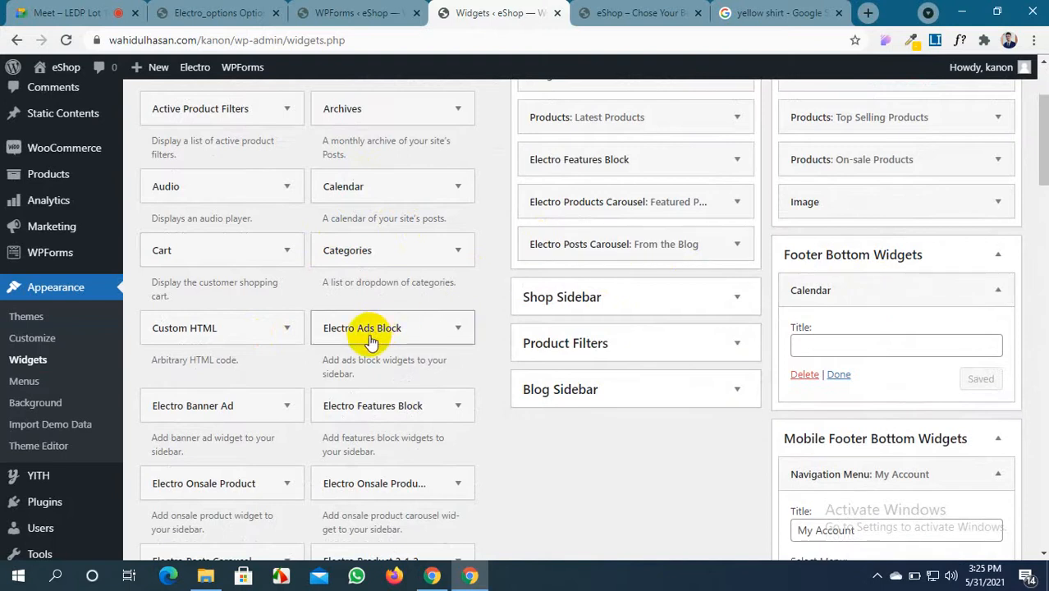
scroll(371, 337, down, 1)
scroll(367, 343, down, 2)
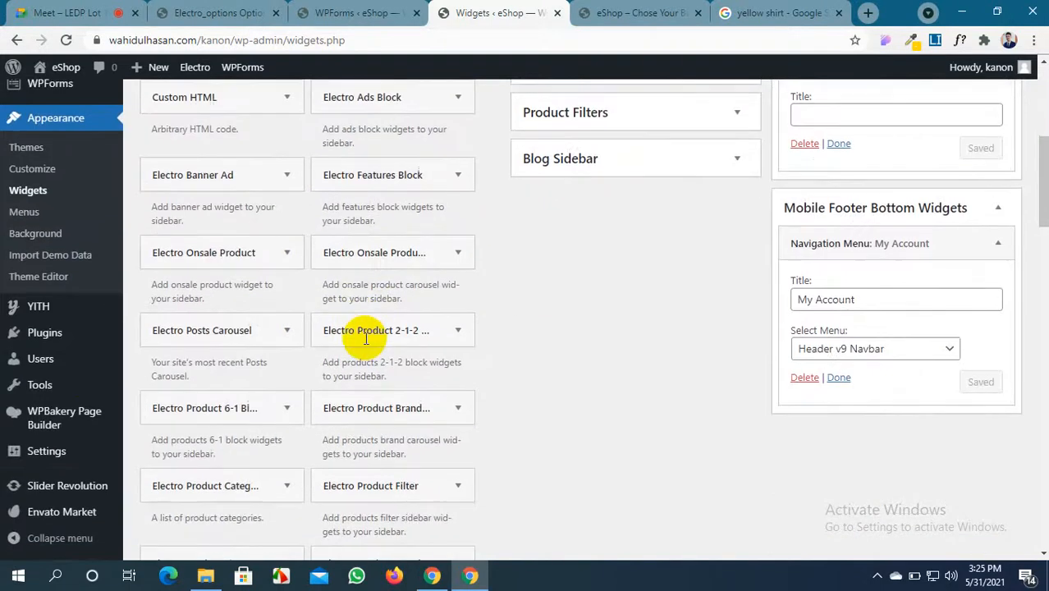
scroll(304, 359, down, 2)
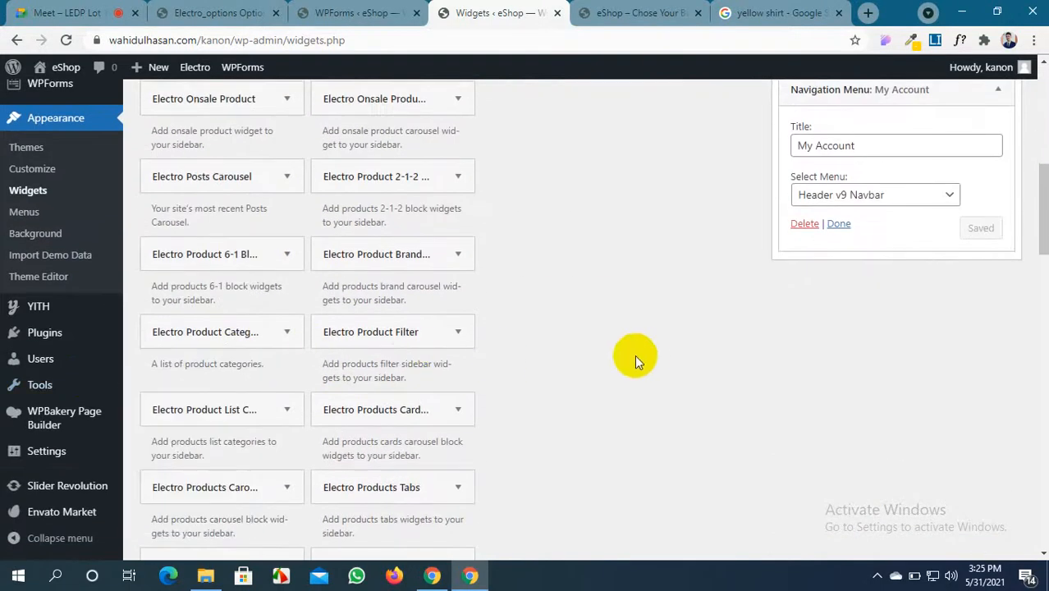
scroll(373, 376, down, 5)
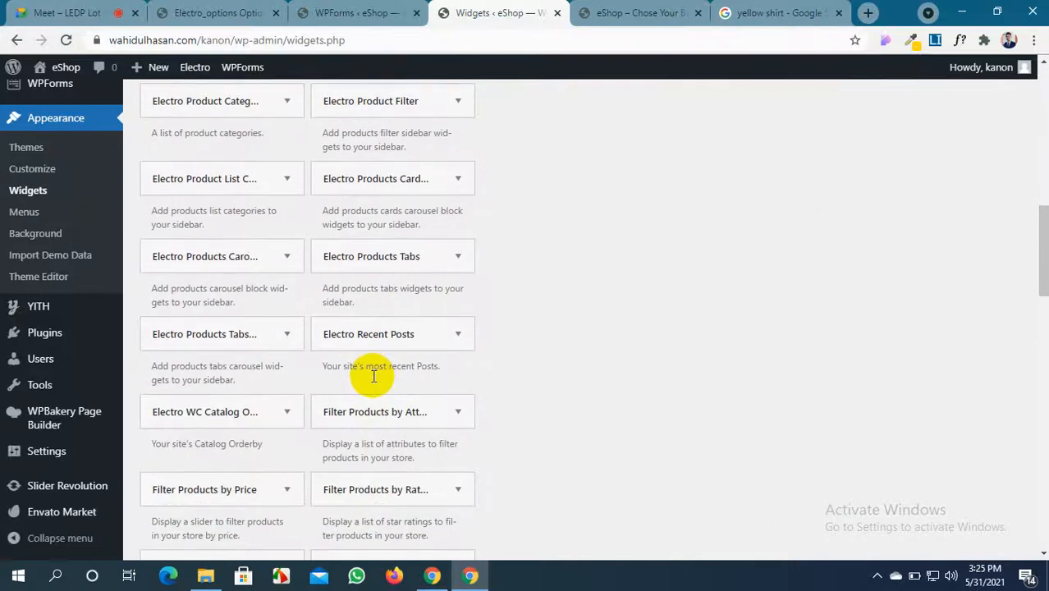
scroll(372, 379, down, 3)
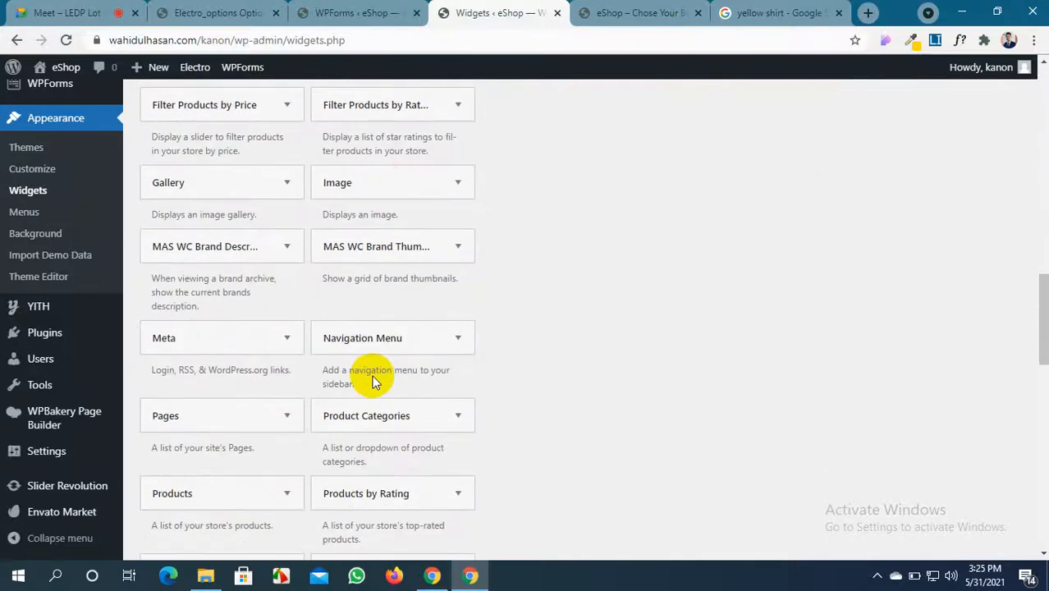
scroll(372, 375, down, 1)
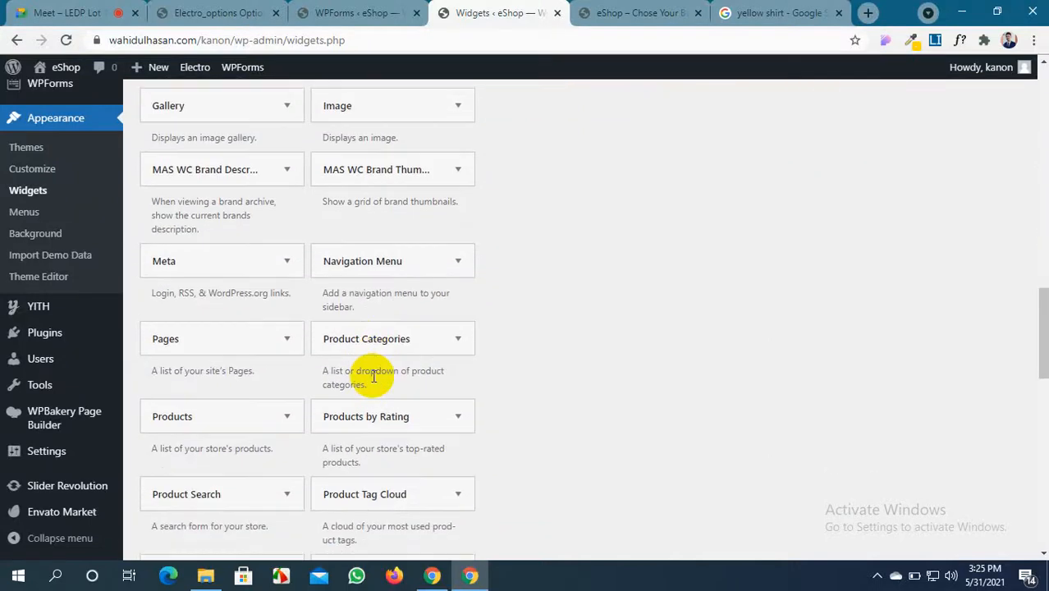
scroll(374, 375, down, 1)
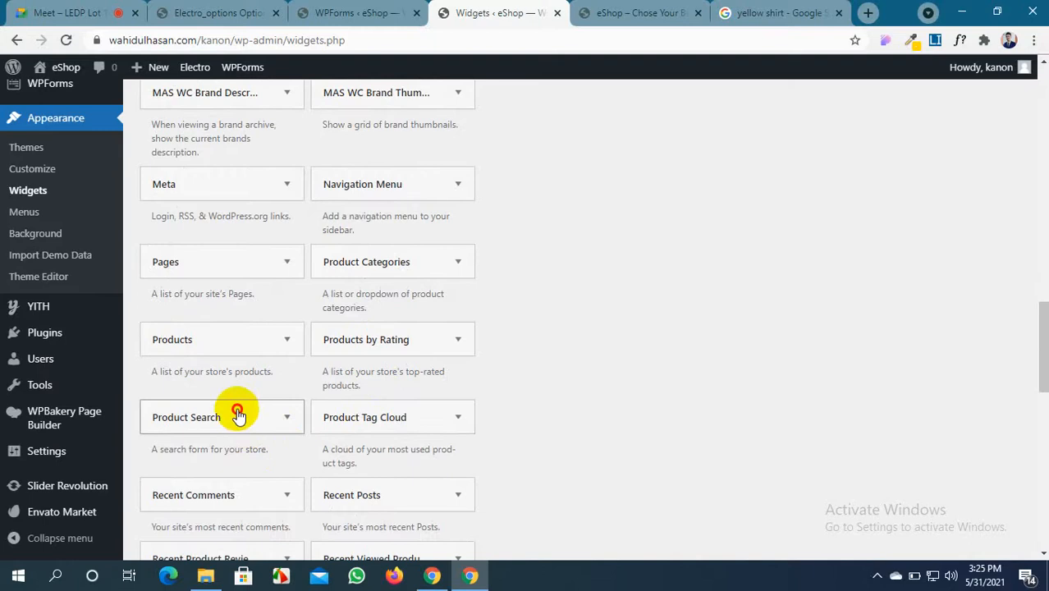
drag(237, 415, 901, 261)
Add the Electro Posts Carousel widget to Footer Bottom Widgets
scroll(798, 379, up, 6)
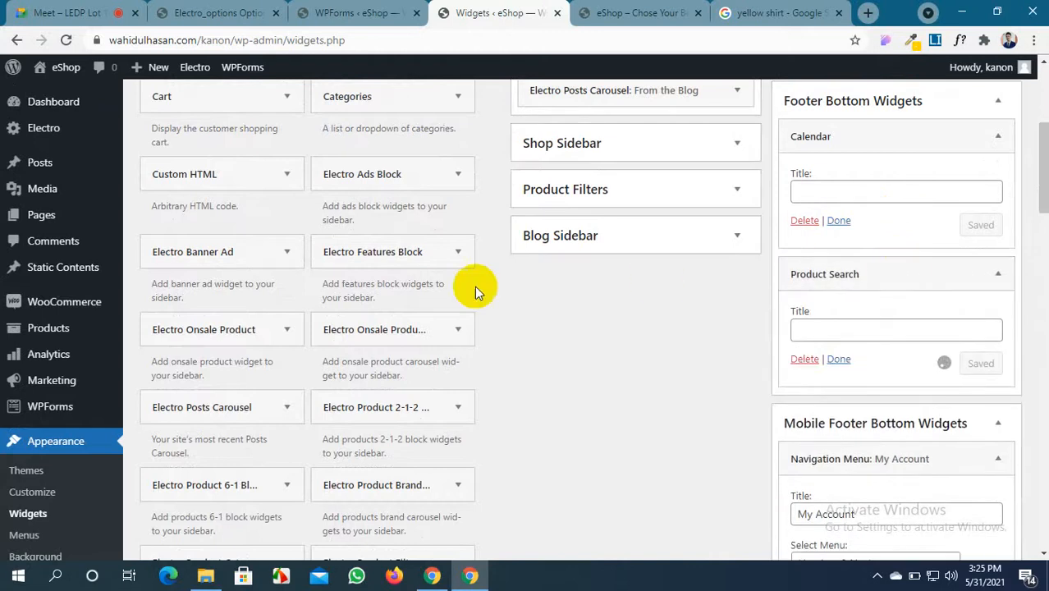
scroll(248, 334, up, 4)
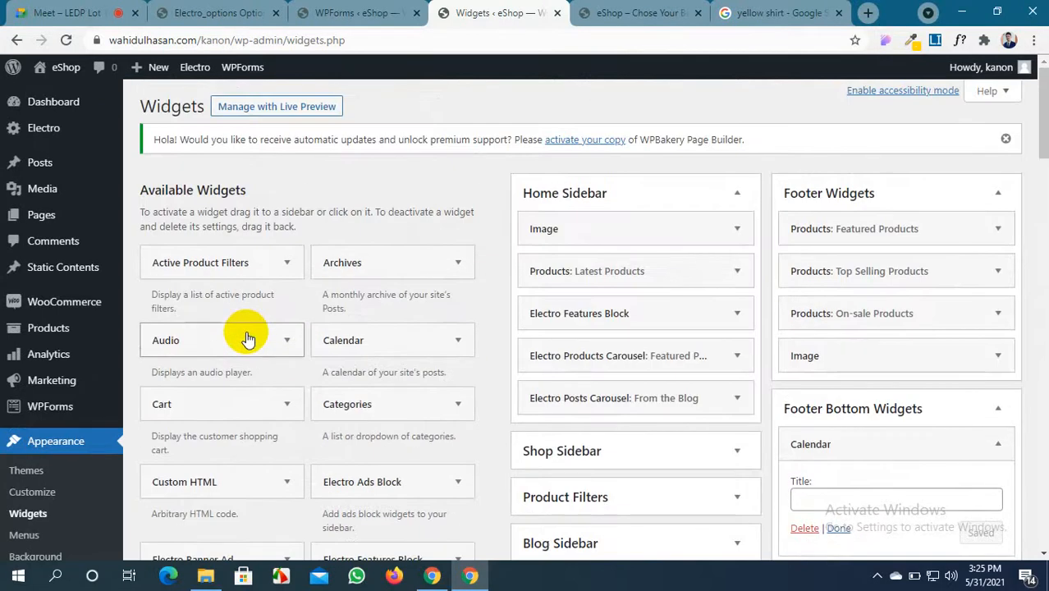
scroll(248, 339, down, 1)
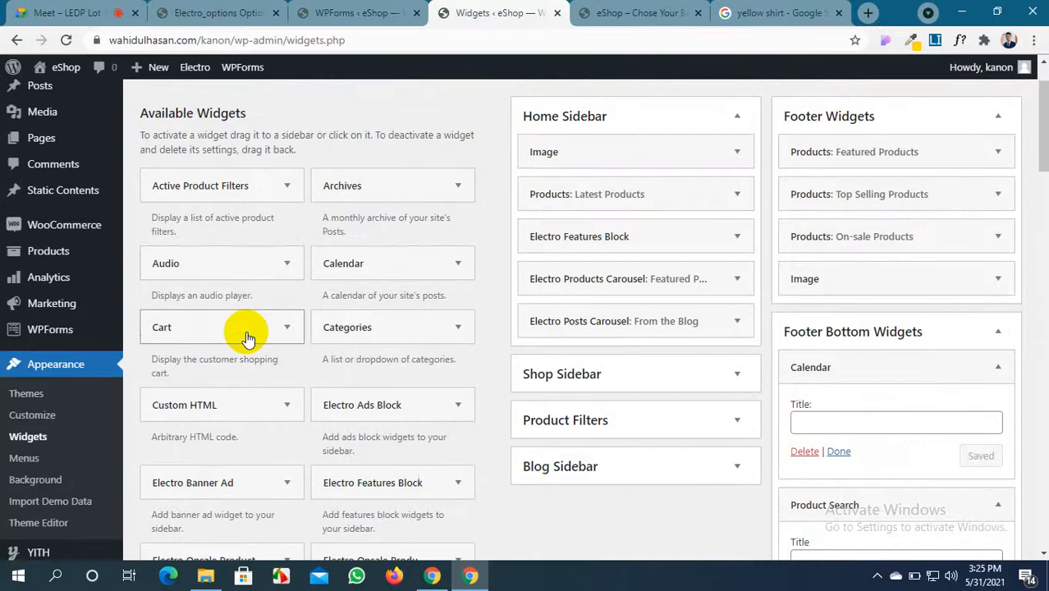
scroll(248, 339, down, 1)
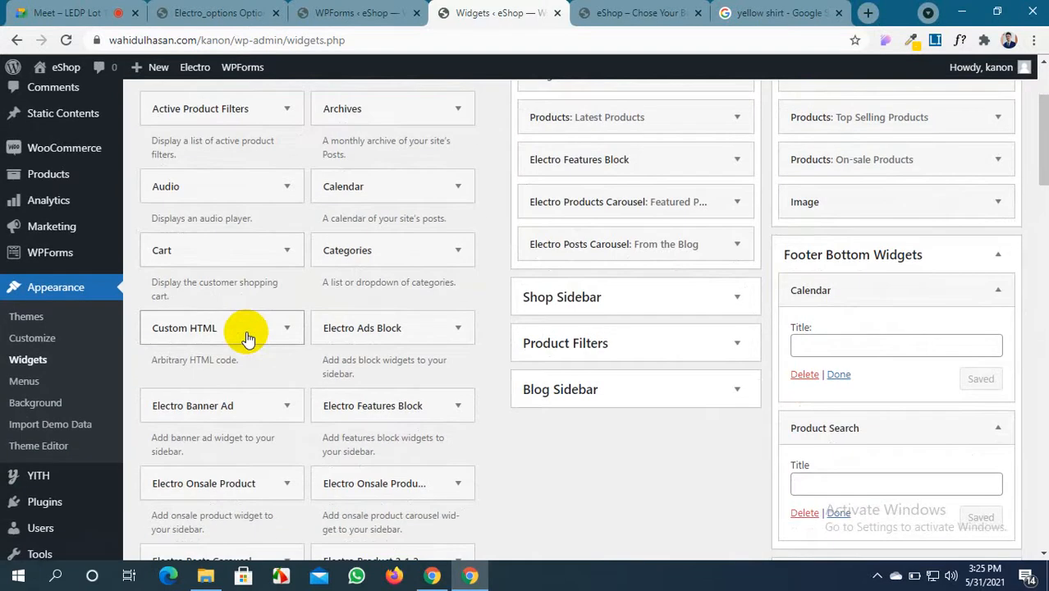
scroll(248, 339, down, 1)
scroll(247, 339, down, 1)
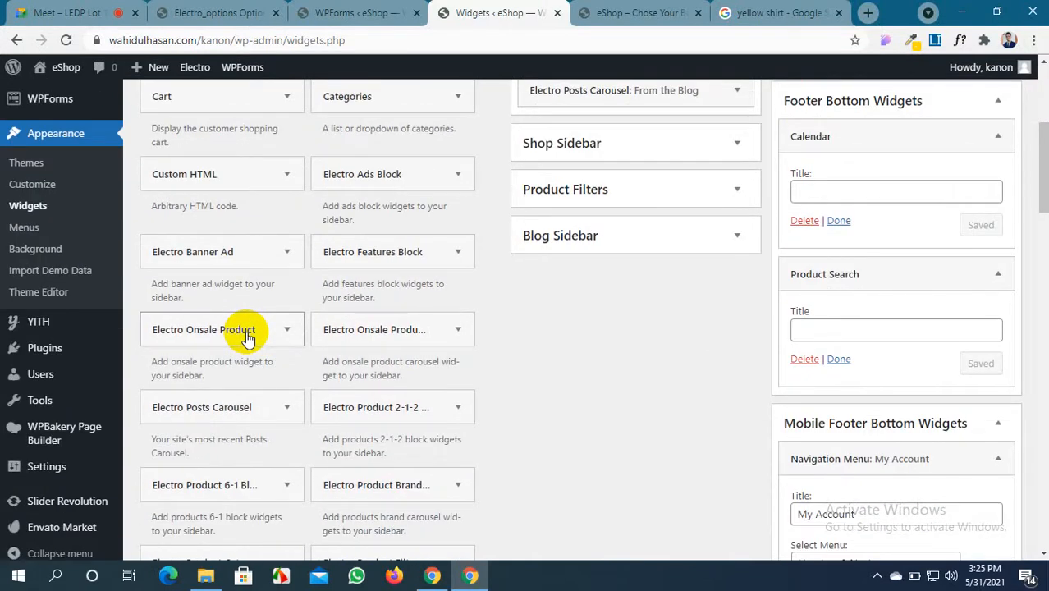
scroll(247, 339, down, 1)
click(286, 177)
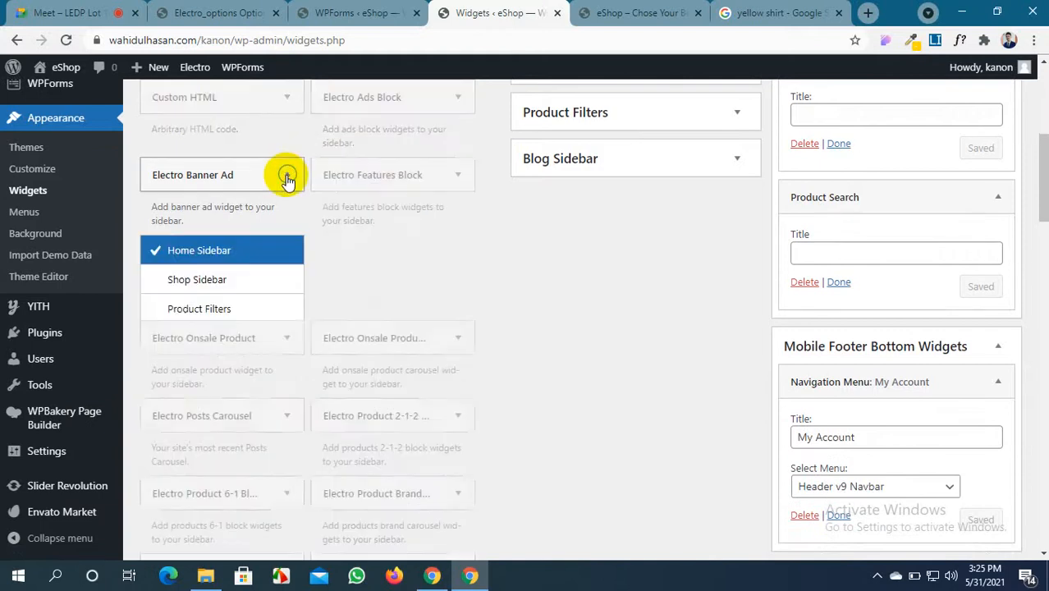
click(286, 176)
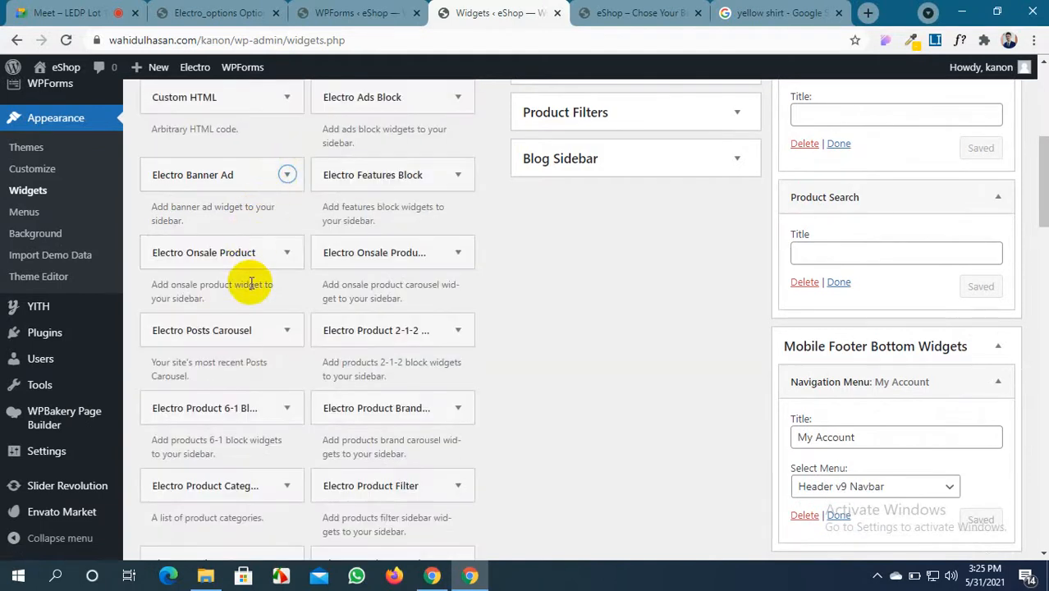
scroll(251, 283, down, 1)
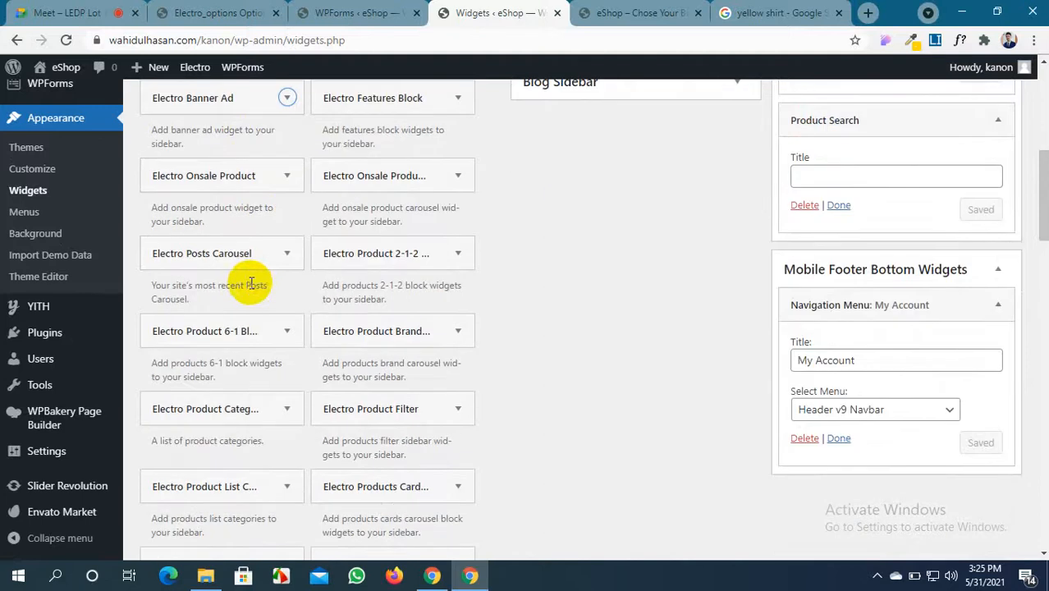
drag(270, 254, 923, 268)
scroll(926, 285, up, 2)
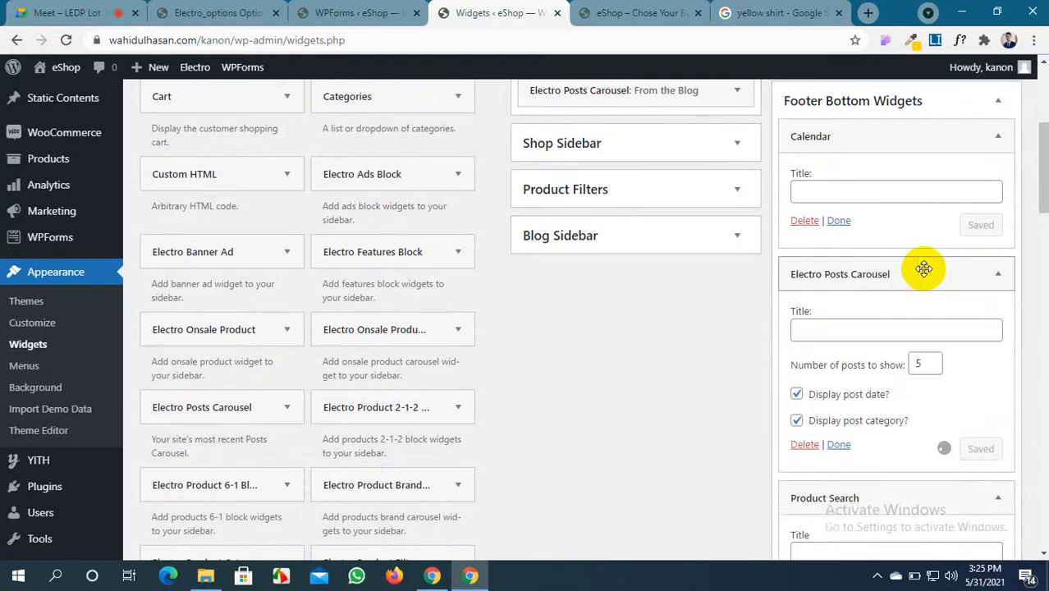
scroll(924, 268, up, 4)
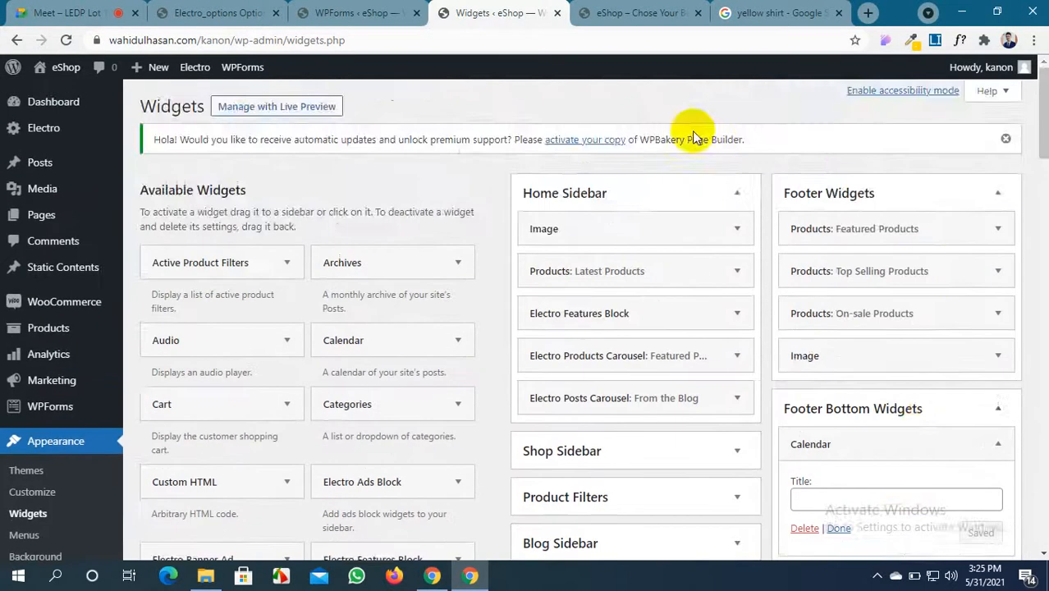
click(622, 6)
In Electro > Footer, switch Show Footer Bottom Widgets On (3 columns) and save
click(459, 12)
click(365, 12)
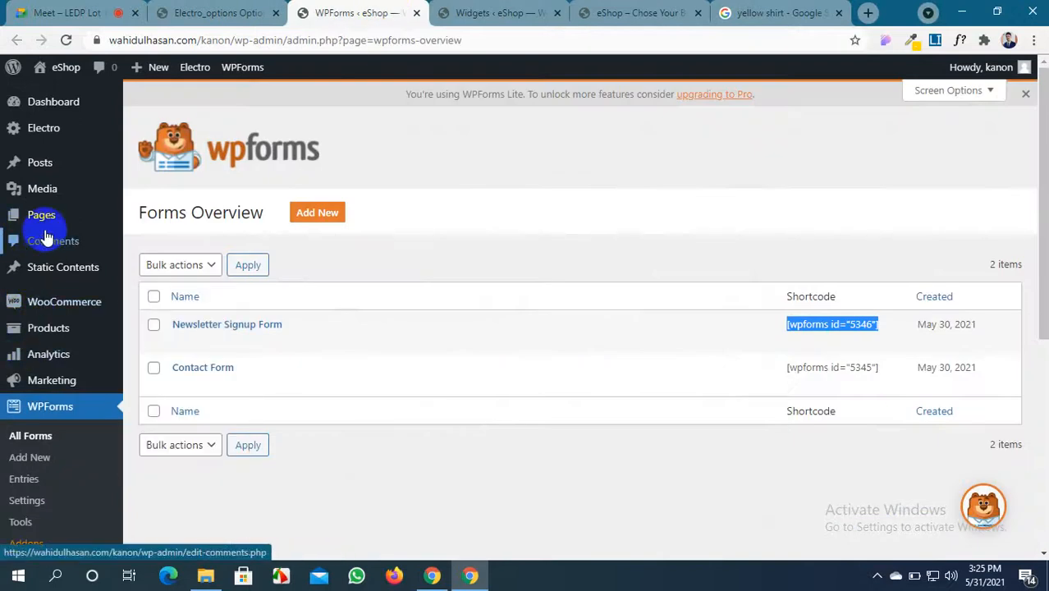
mouse_move(46, 133)
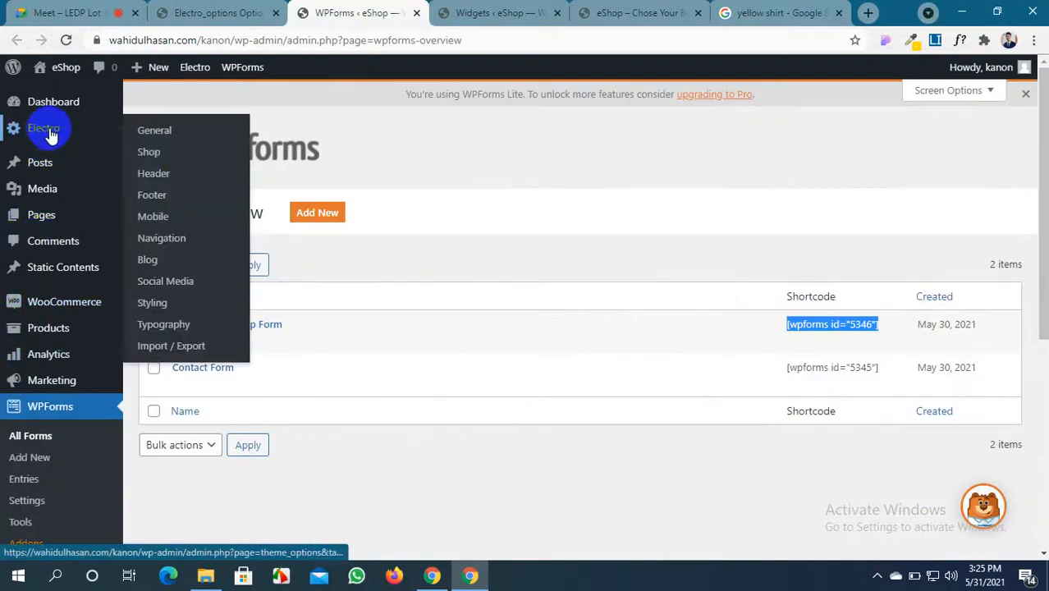
click(156, 205)
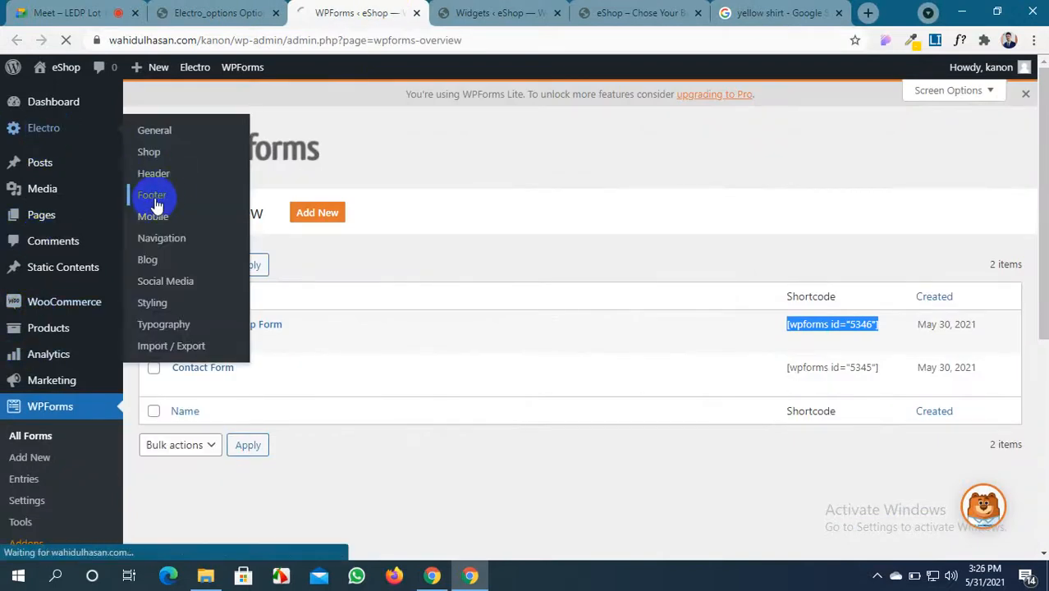
drag(488, 11, 356, 8)
click(464, 13)
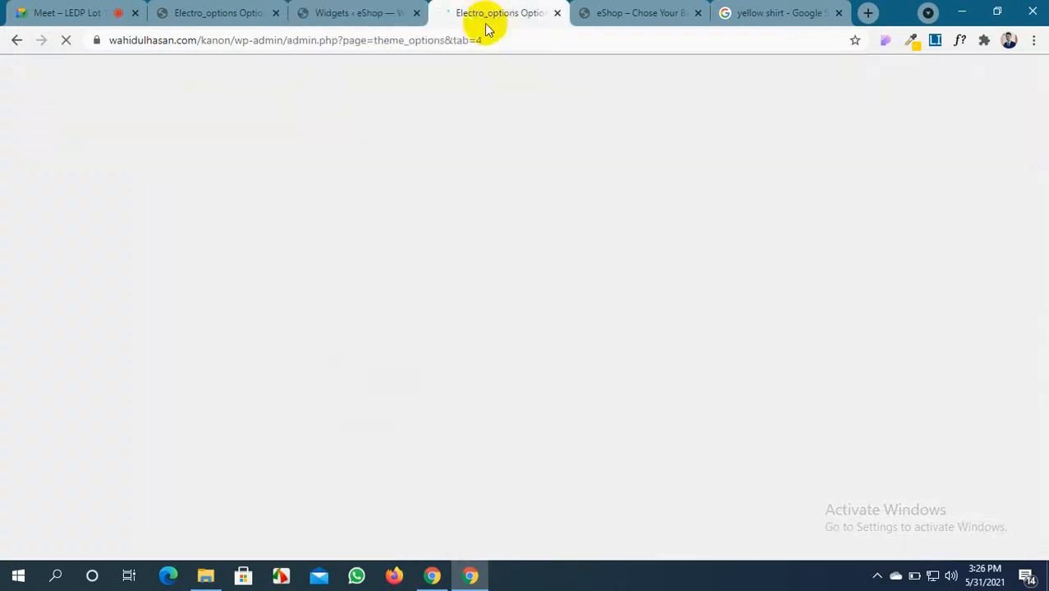
scroll(460, 389, down, 10)
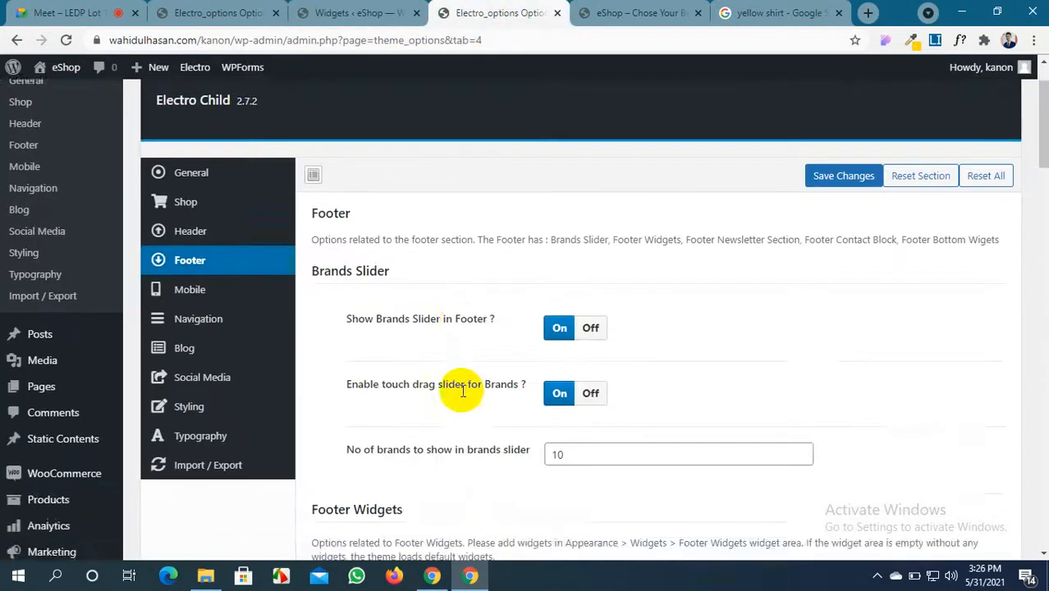
scroll(461, 389, down, 12)
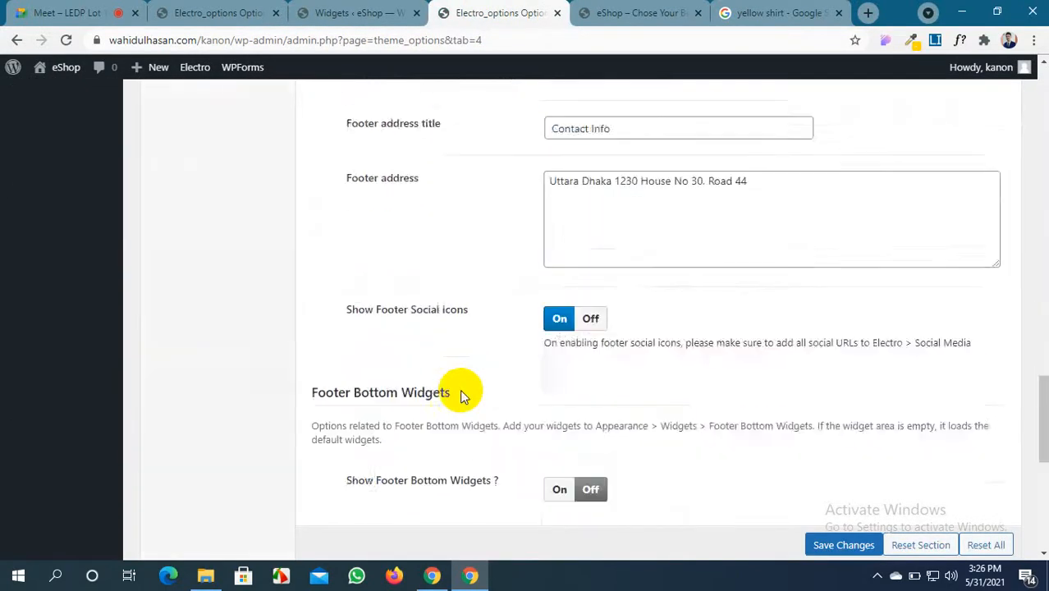
scroll(462, 391, up, 1)
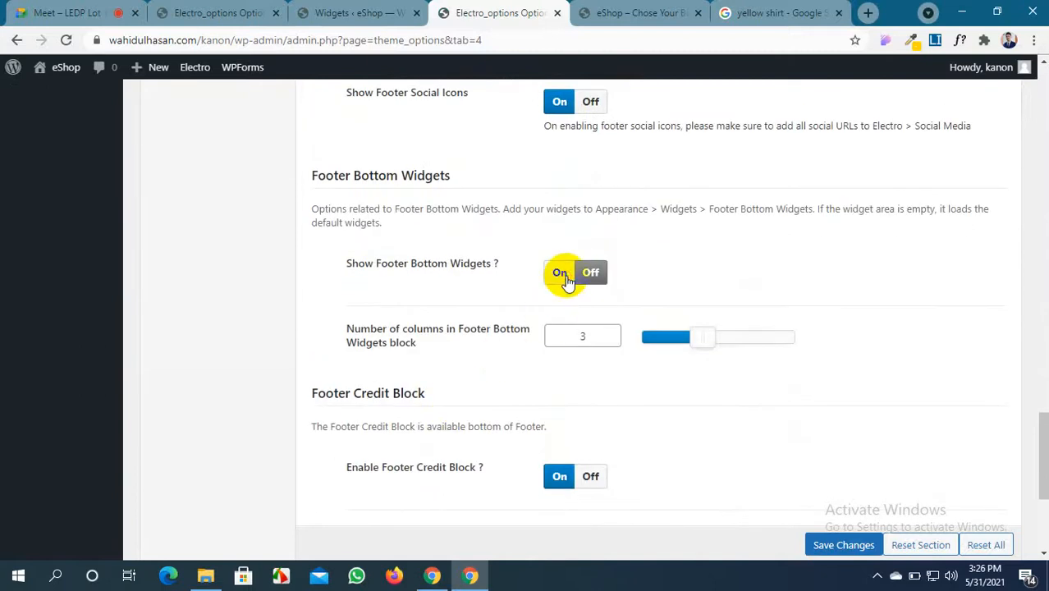
click(565, 279)
click(842, 545)
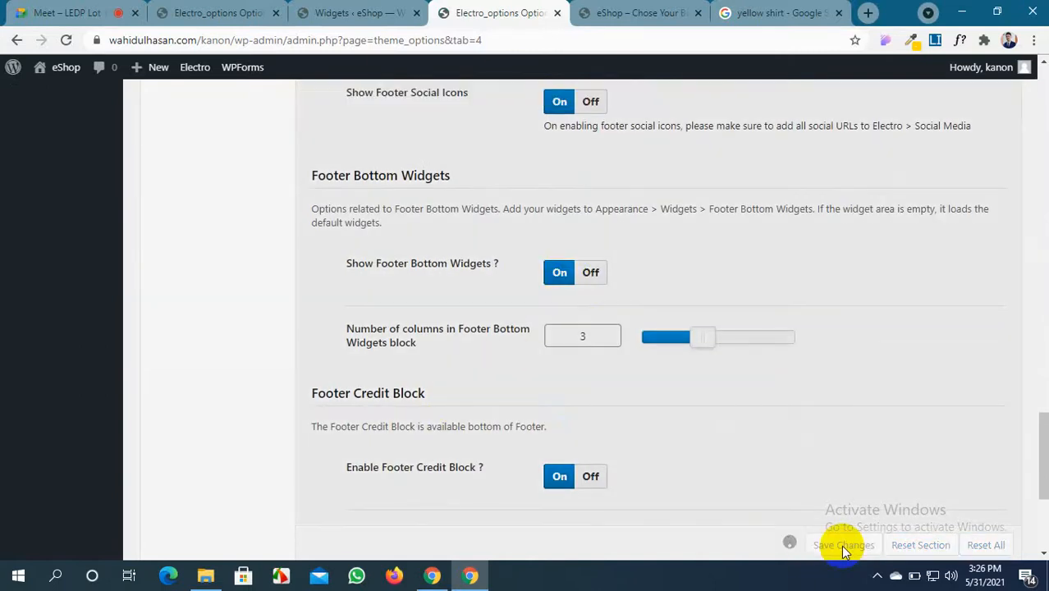
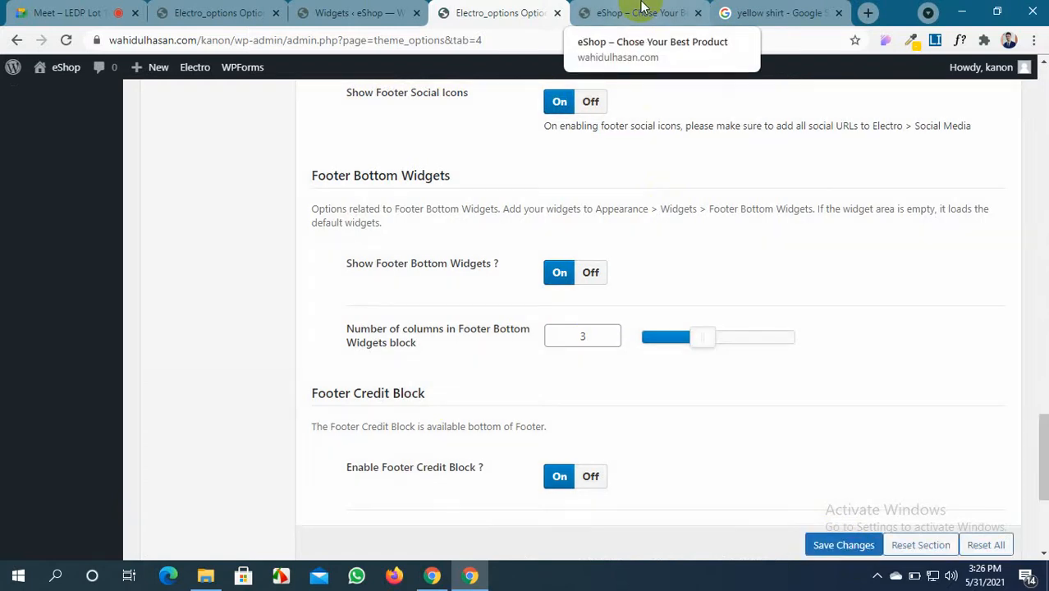
Review the storefront footer and open the Robot Wars post from its recent posts
click(644, 10)
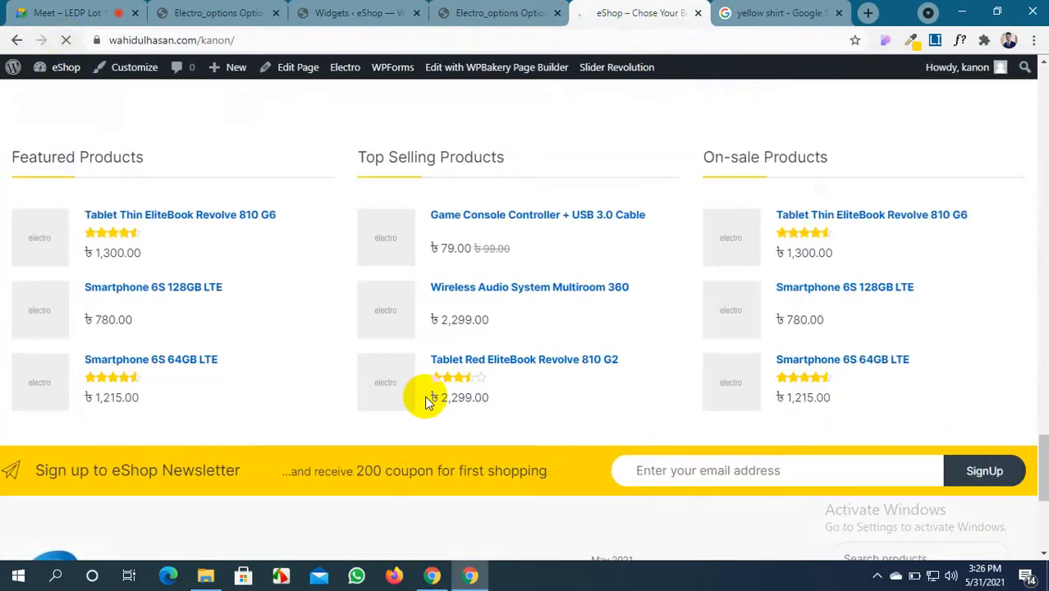
scroll(426, 402, down, 3)
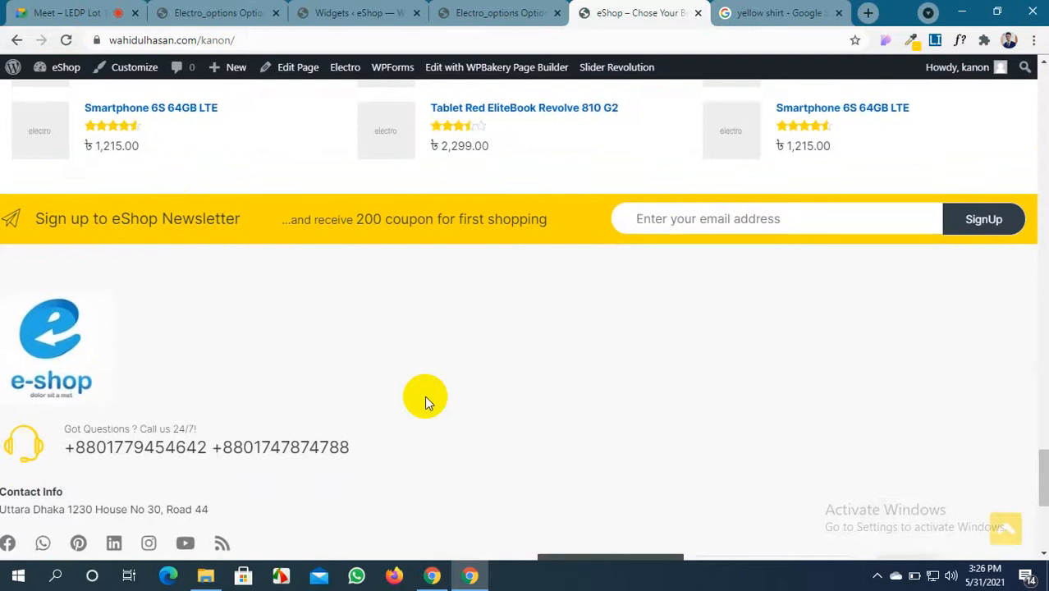
scroll(424, 402, down, 4)
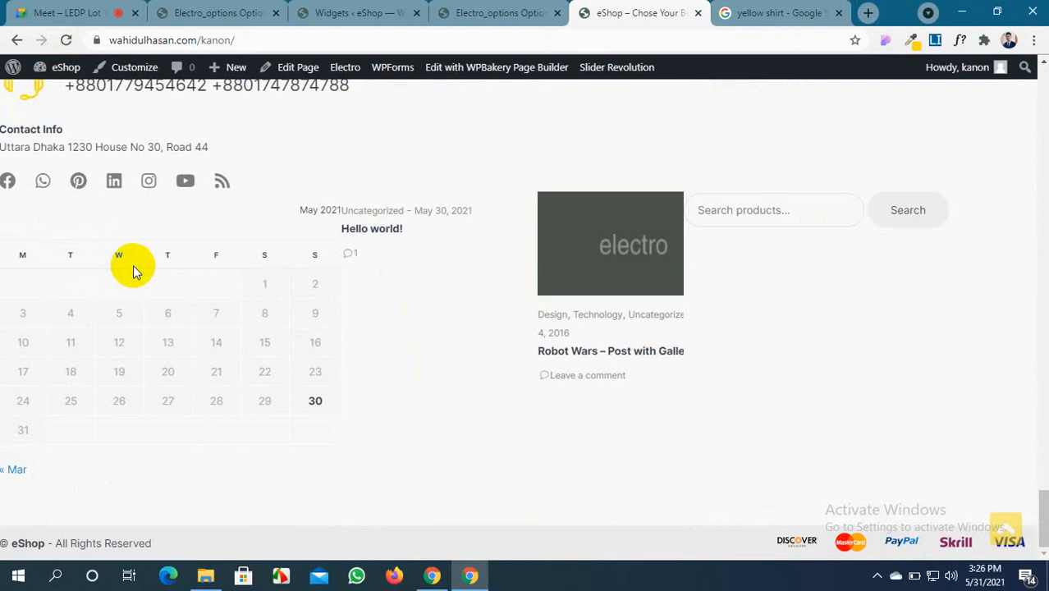
click(639, 257)
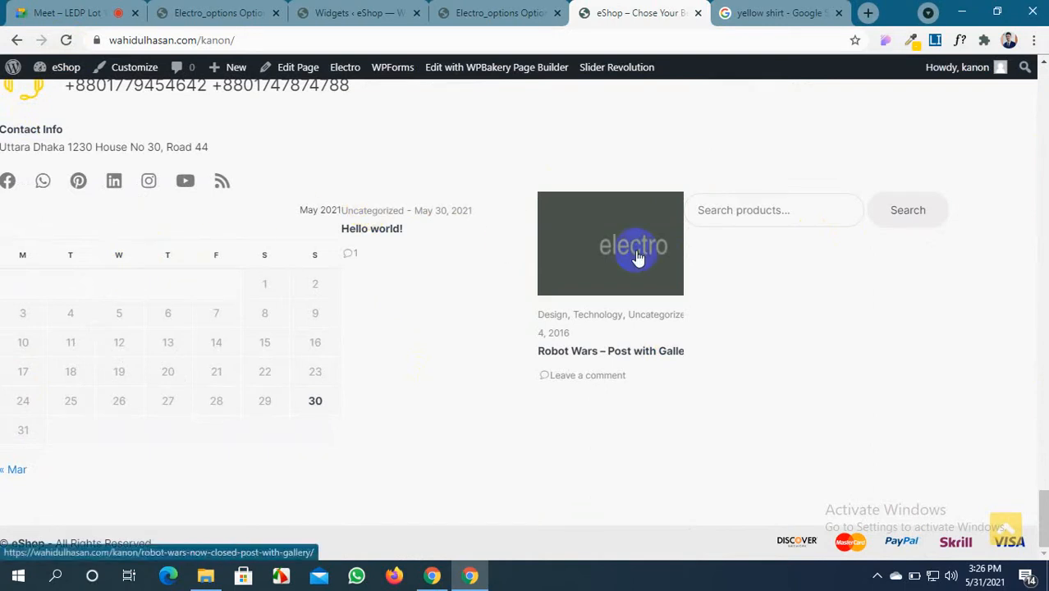
click(468, 12)
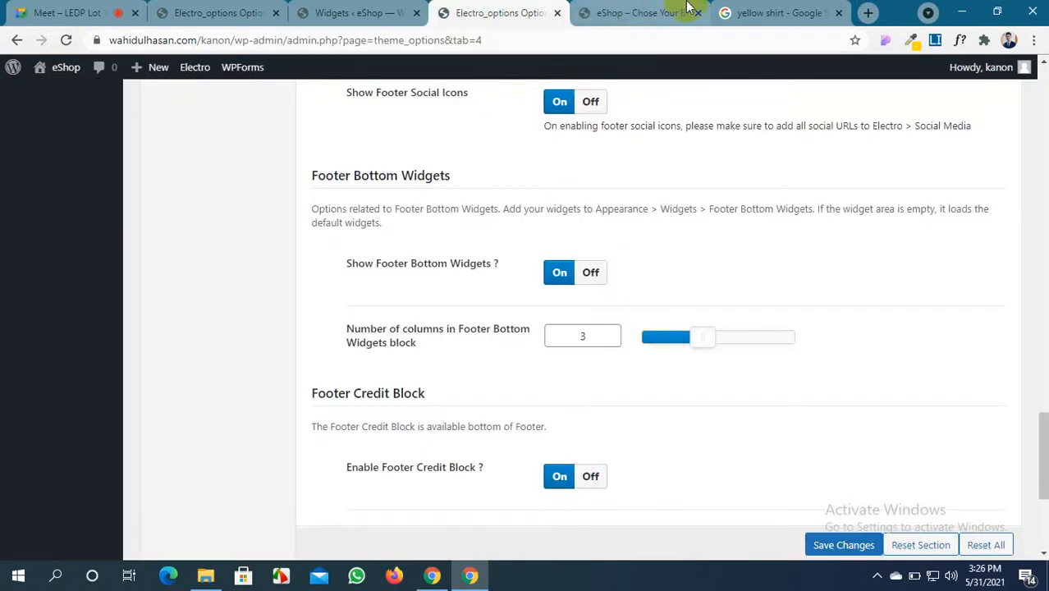
click(656, 8)
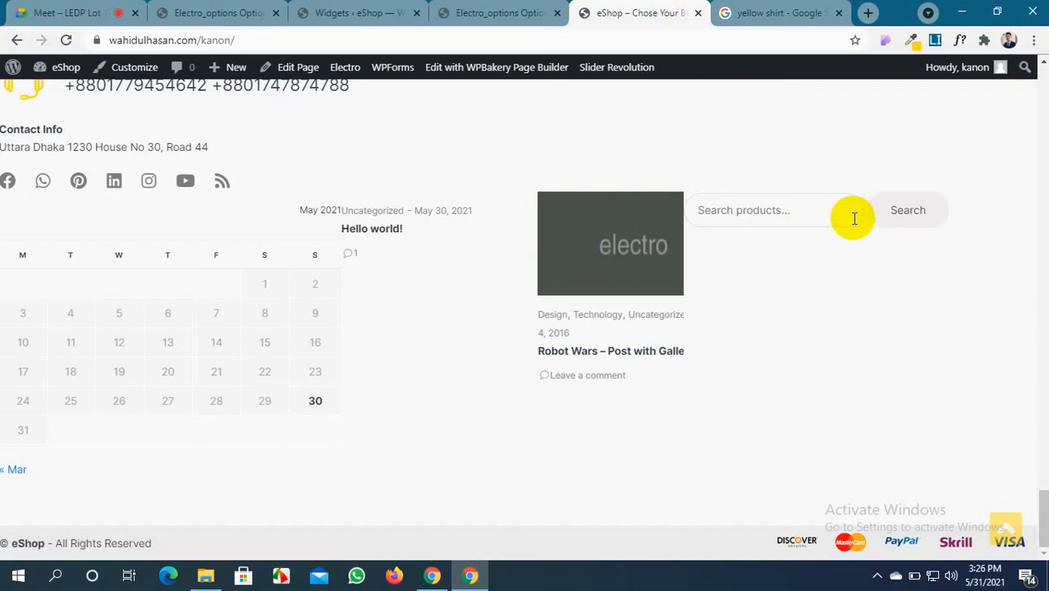
click(355, 224)
click(449, 9)
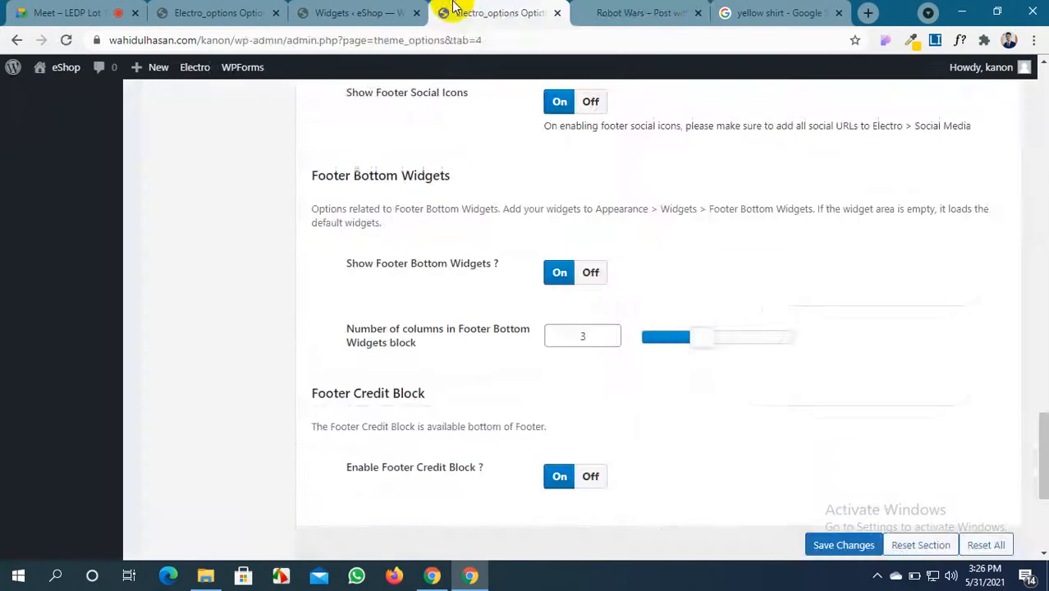
click(633, 14)
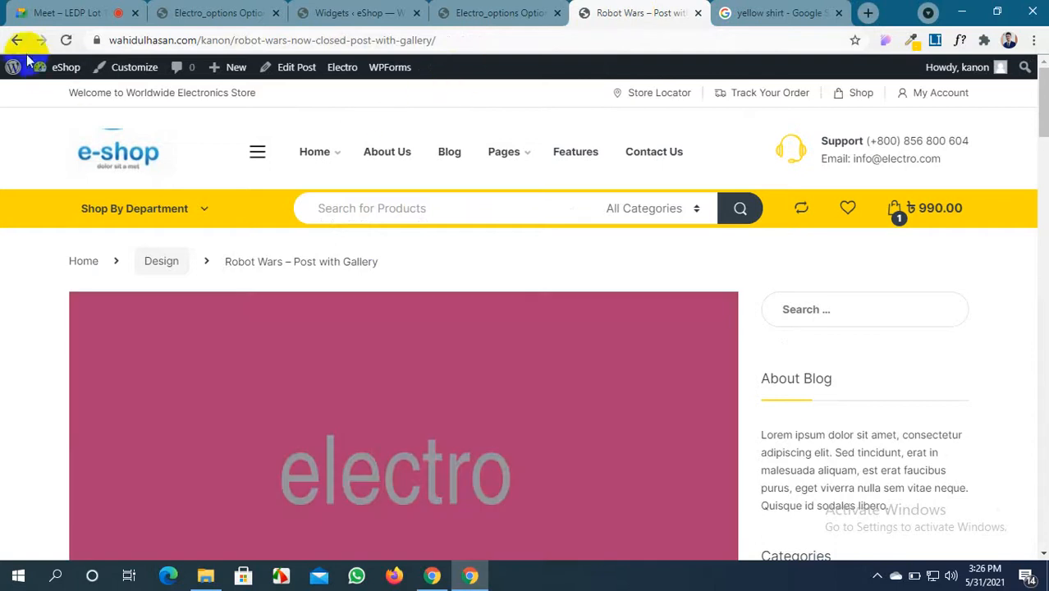
click(14, 41)
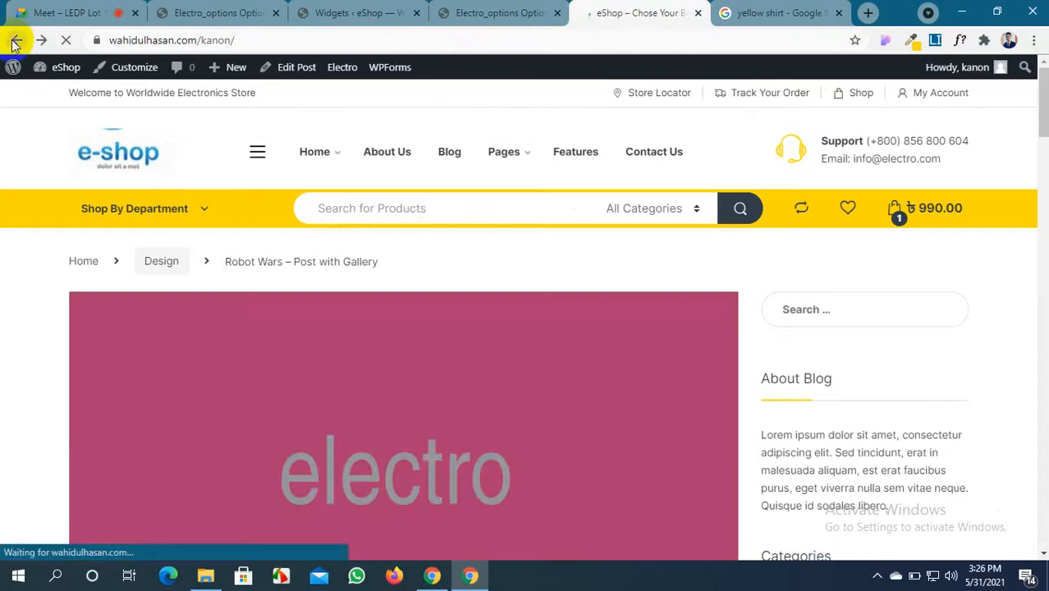
Recheck the home page footer and review the widgets assigned to each area
scroll(614, 264, down, 5)
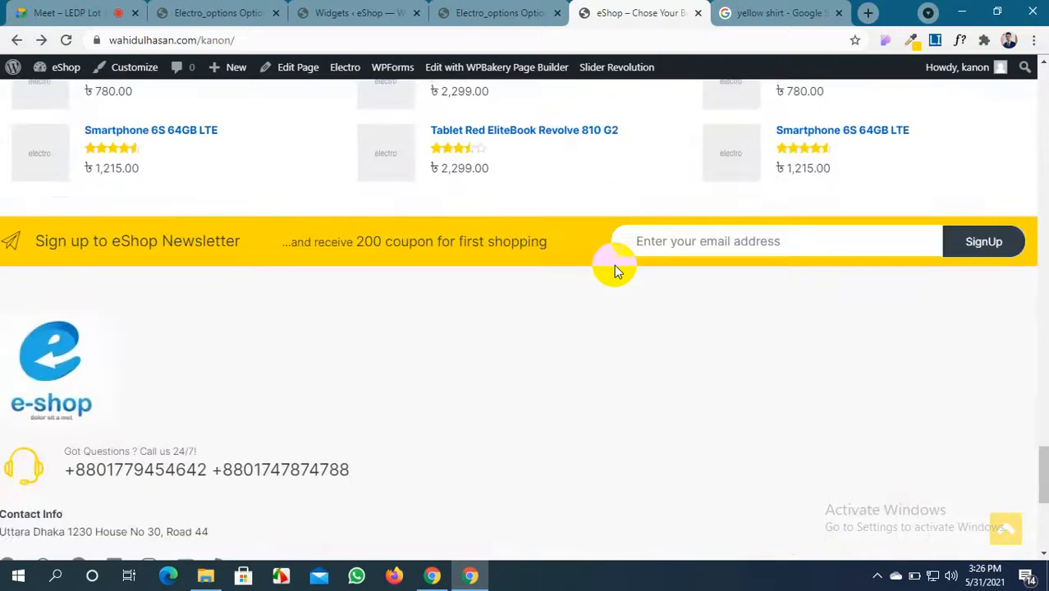
scroll(616, 270, down, 4)
scroll(616, 270, down, 1)
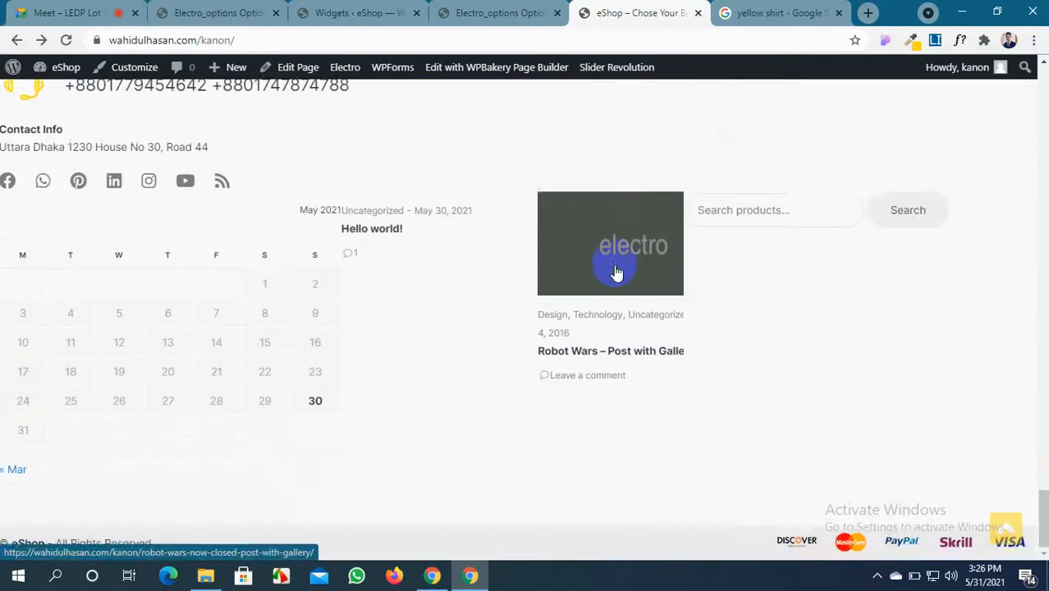
scroll(615, 271, up, 1)
scroll(616, 269, up, 1)
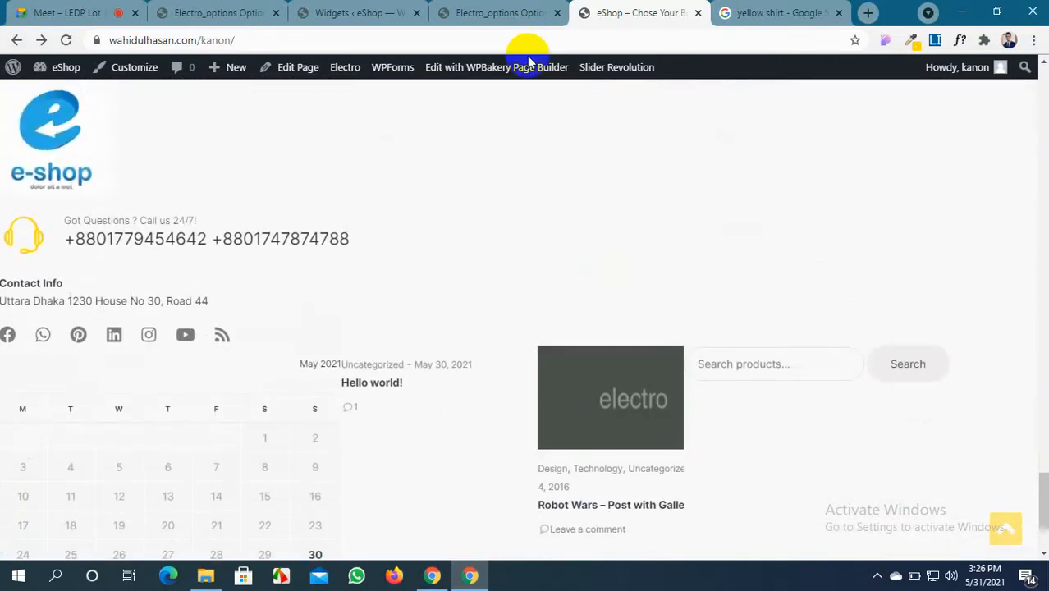
click(522, 8)
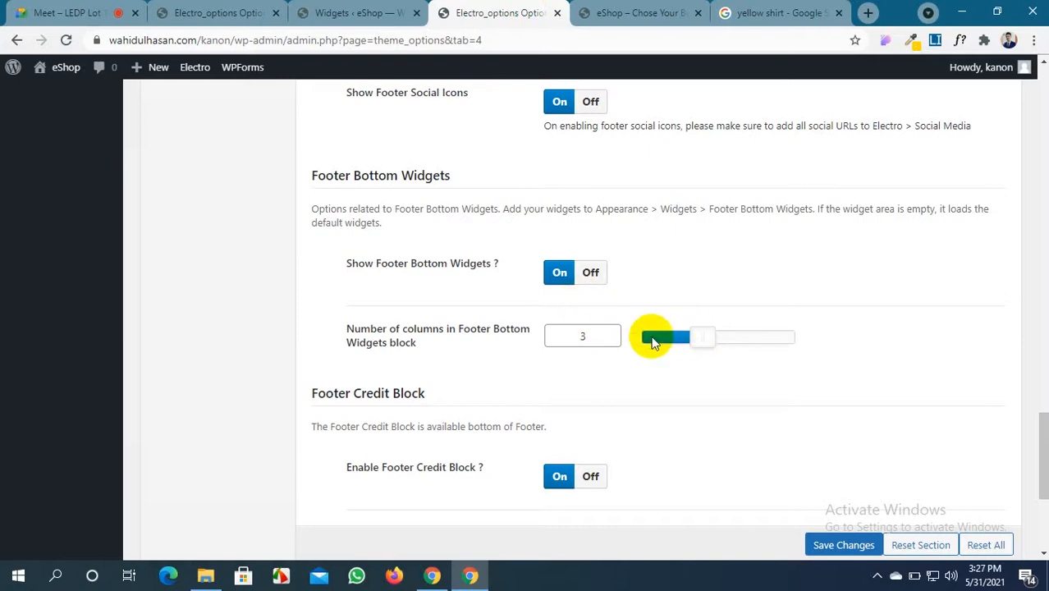
click(355, 12)
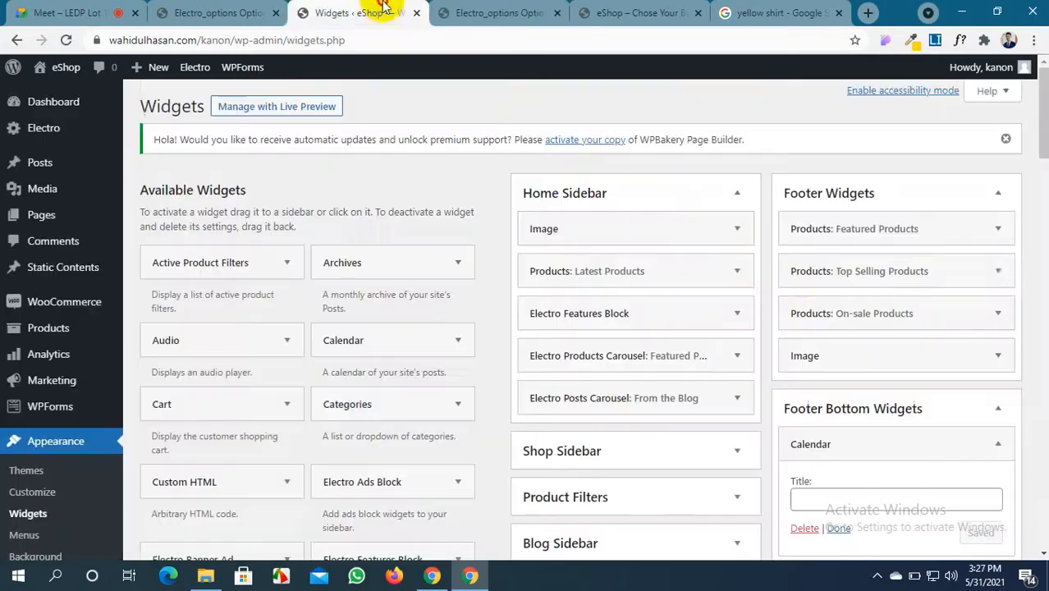
scroll(876, 299, down, 3)
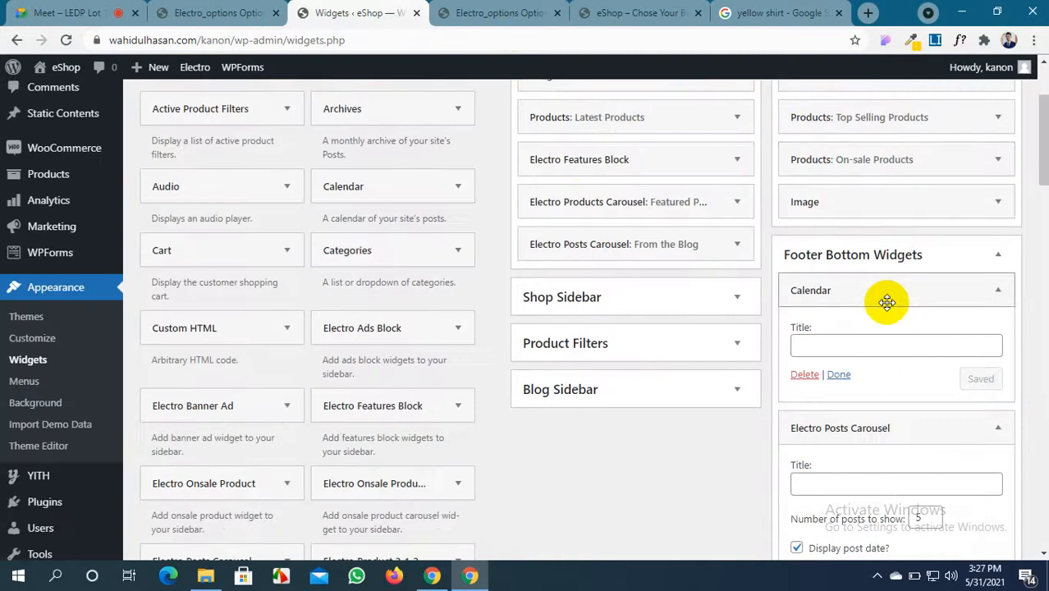
scroll(1001, 299, down, 3)
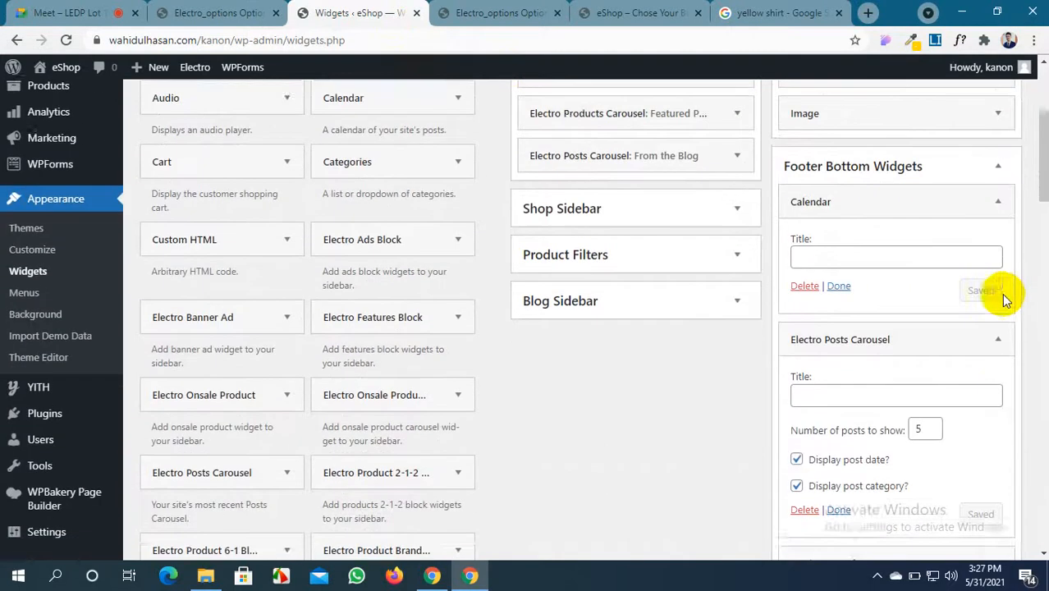
Reduce the Footer Bottom Widgets columns from 3 to 2 and save
click(633, 10)
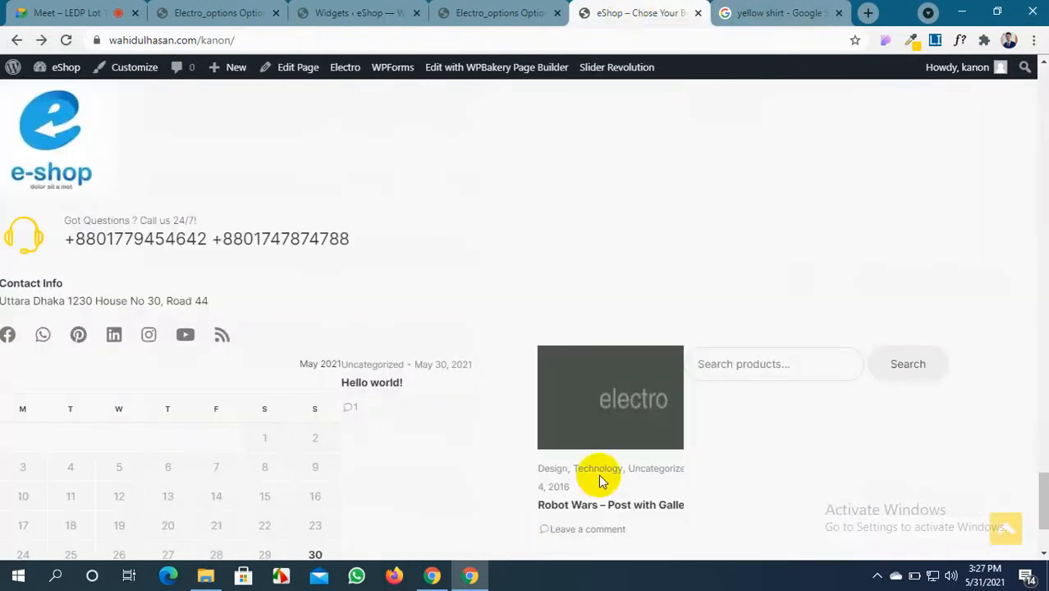
click(504, 10)
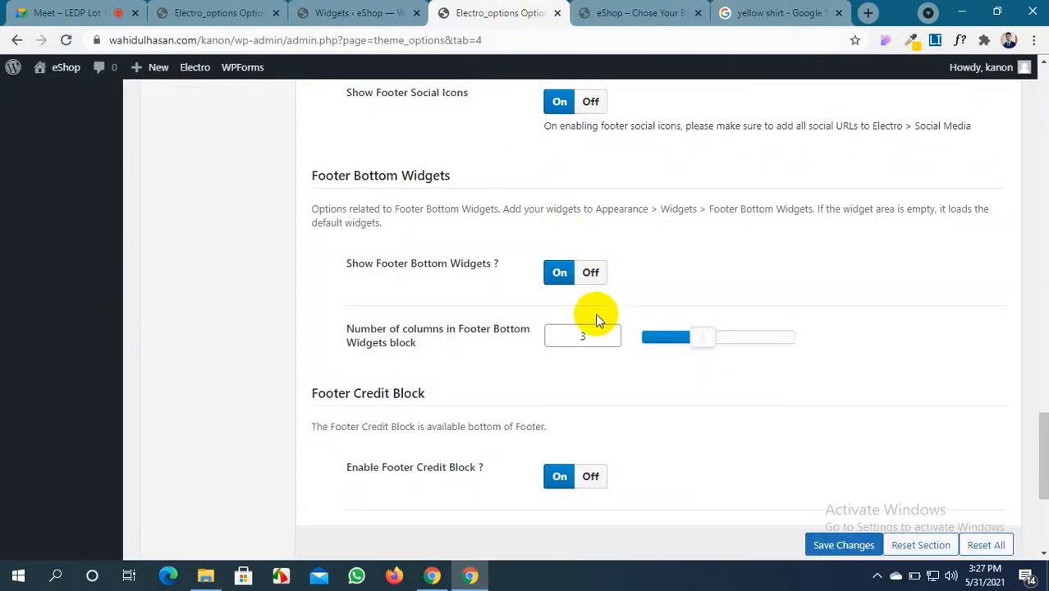
drag(702, 337, 686, 357)
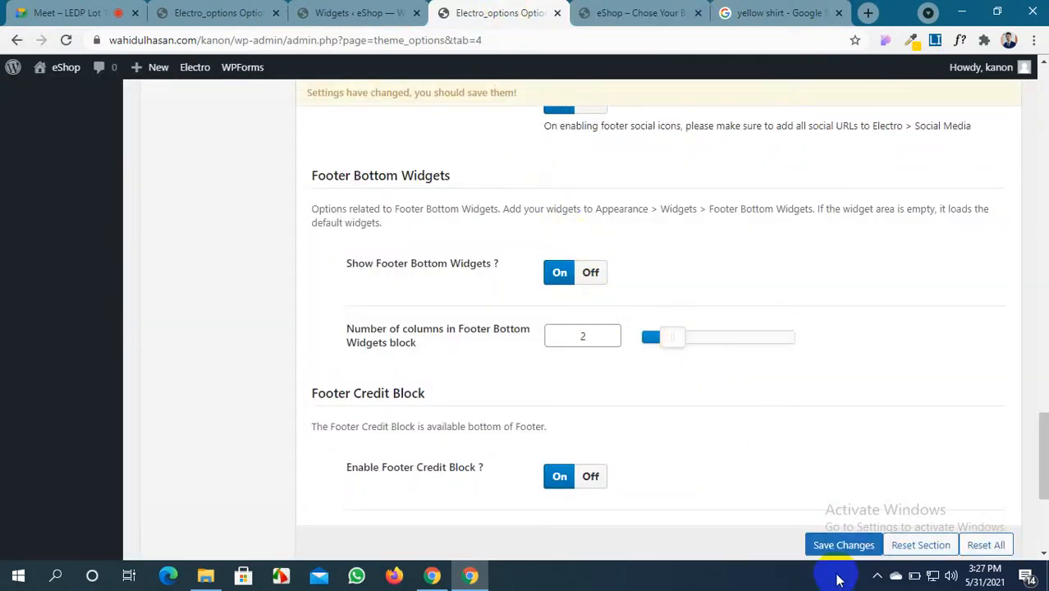
click(854, 546)
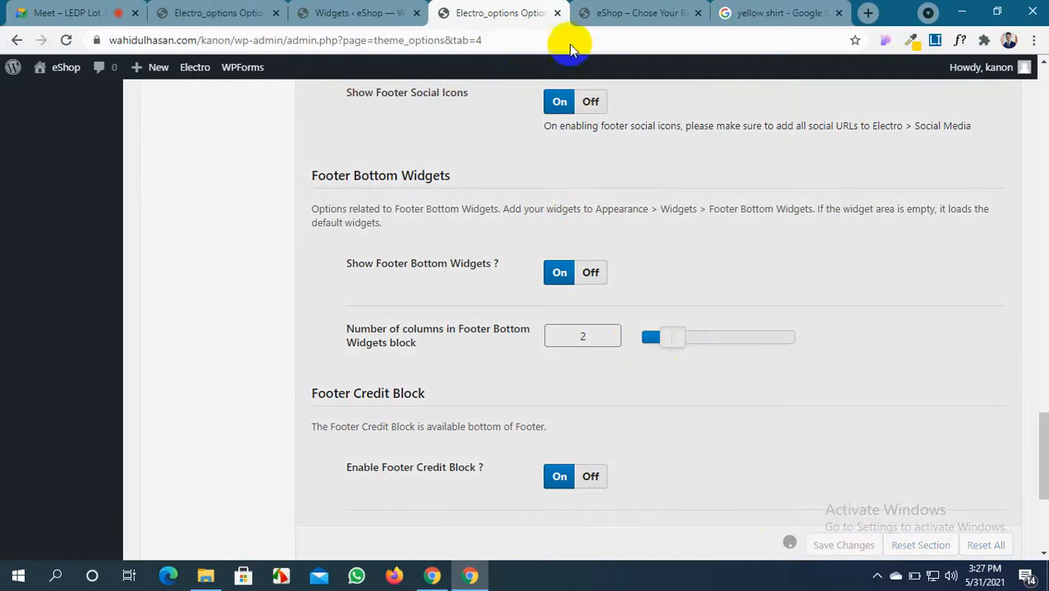
Reload the storefront and review the two-column footer
click(633, 11)
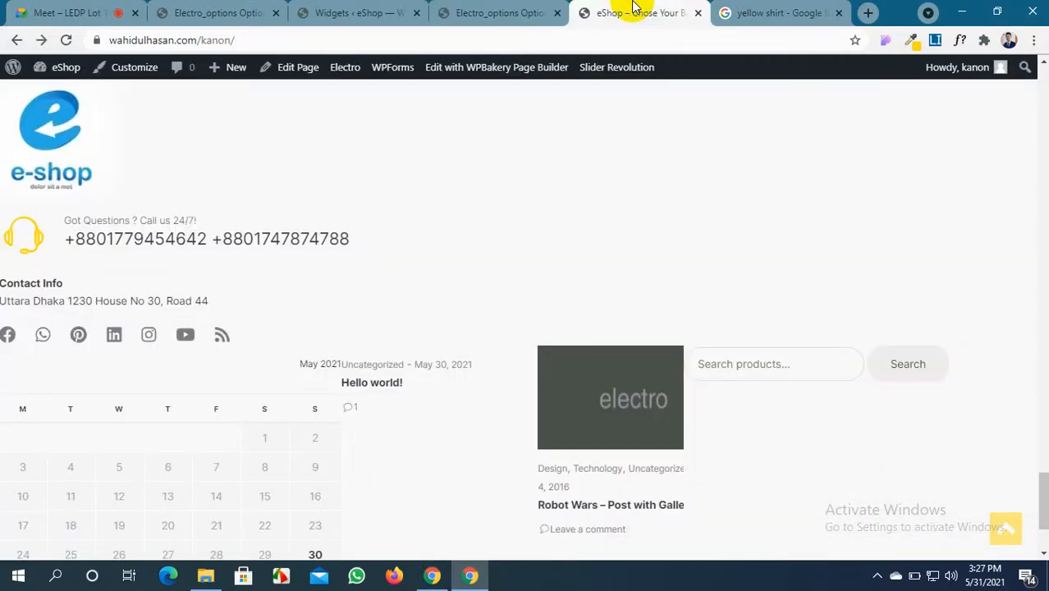
click(66, 40)
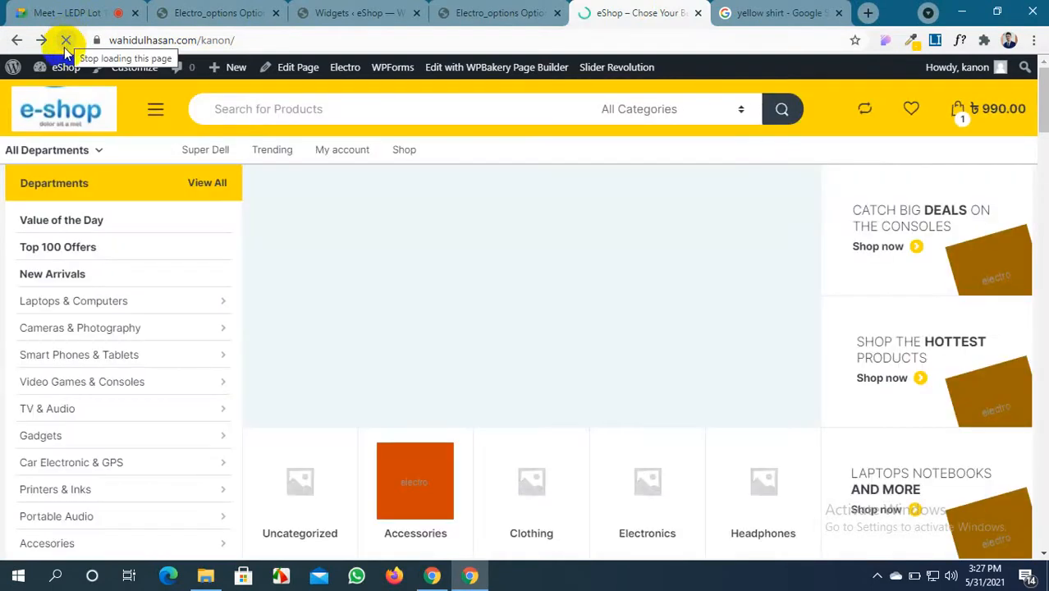
scroll(436, 375, down, 3)
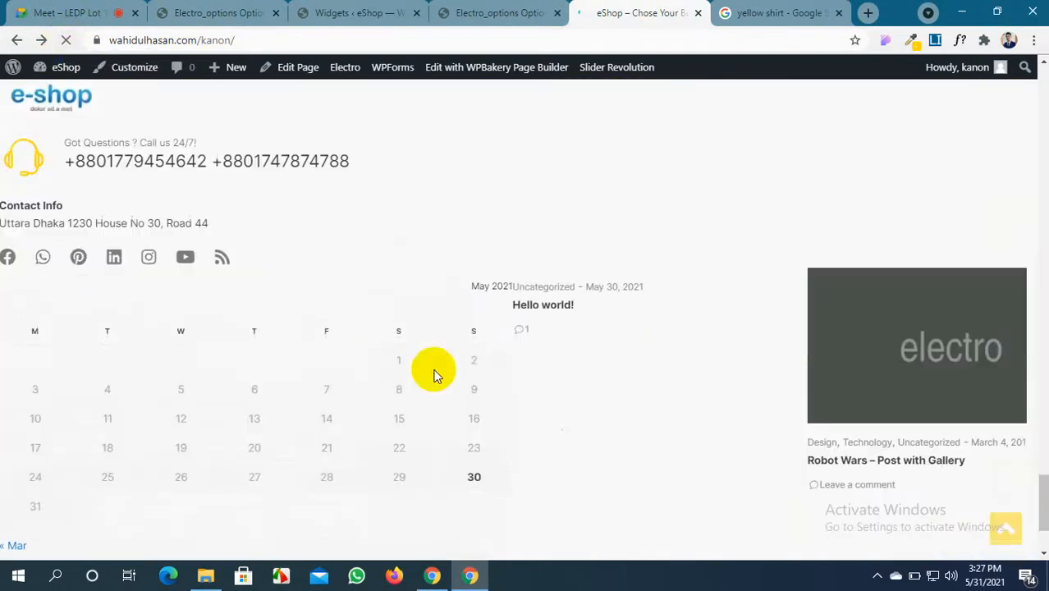
scroll(435, 375, up, 1)
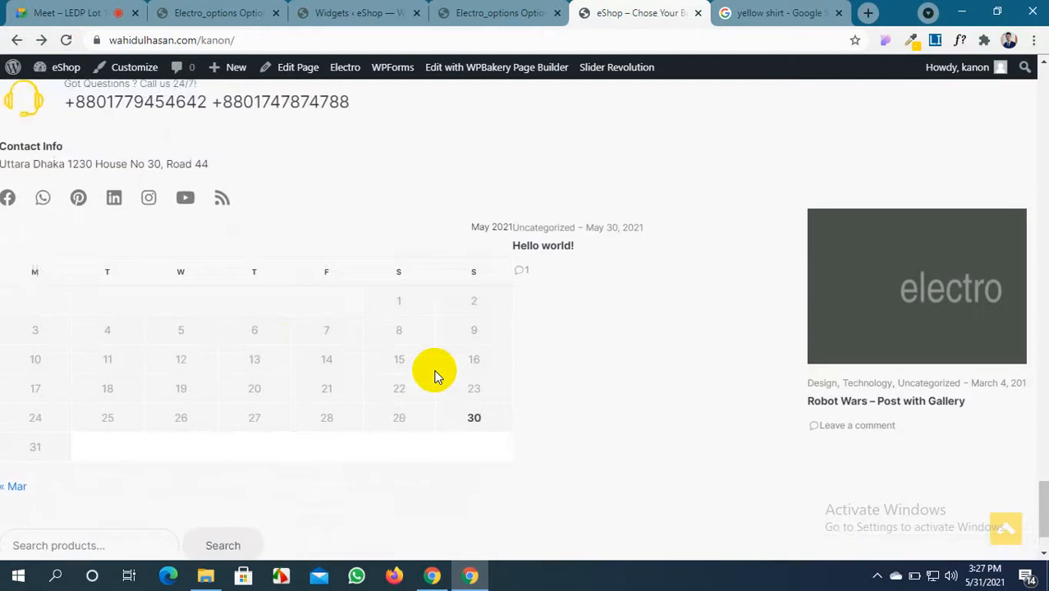
scroll(436, 376, down, 1)
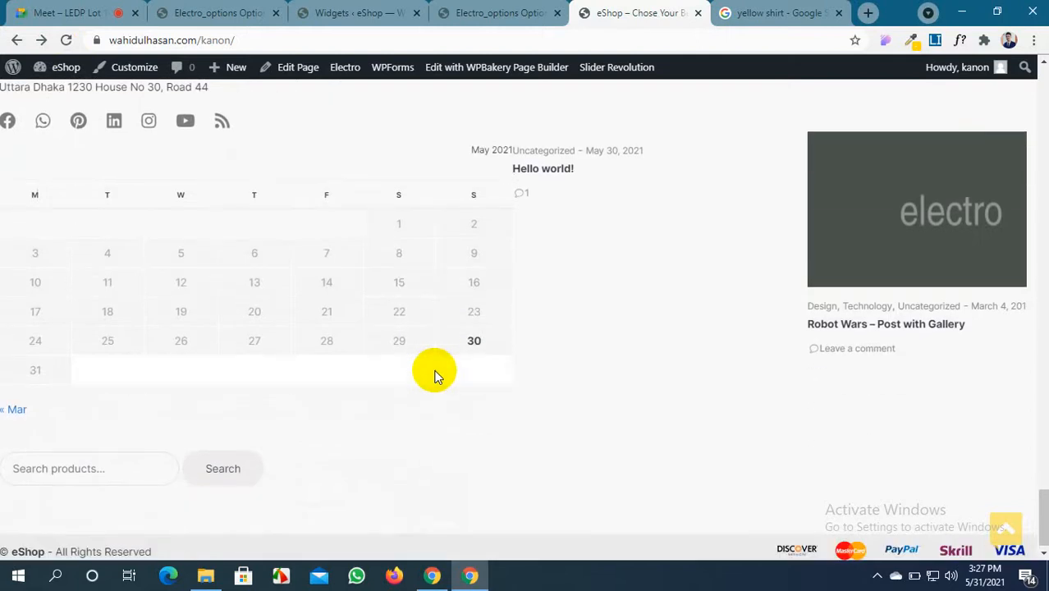
scroll(433, 370, up, 2)
scroll(433, 370, down, 2)
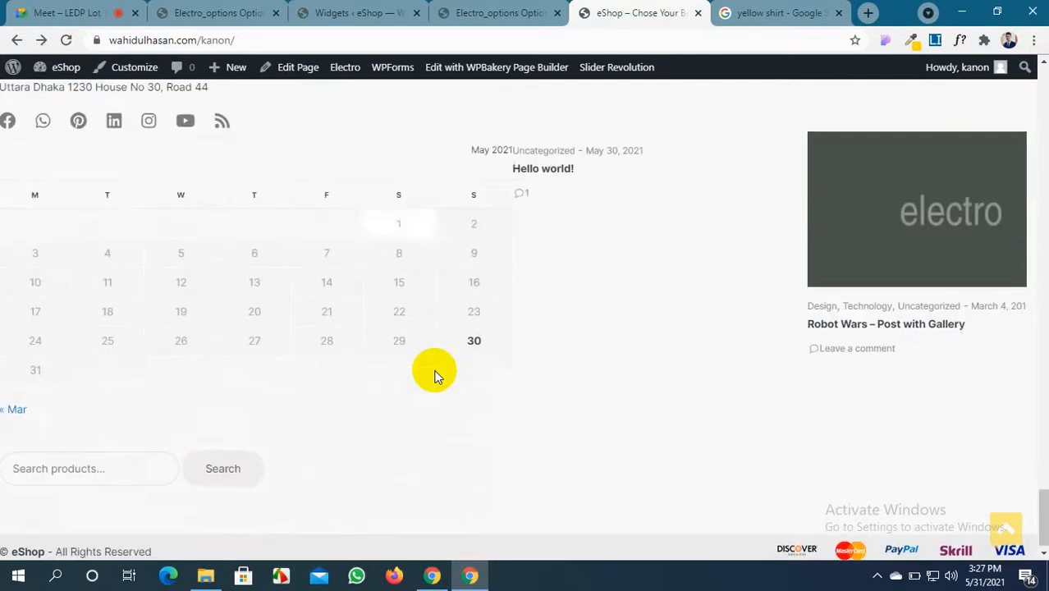
click(499, 13)
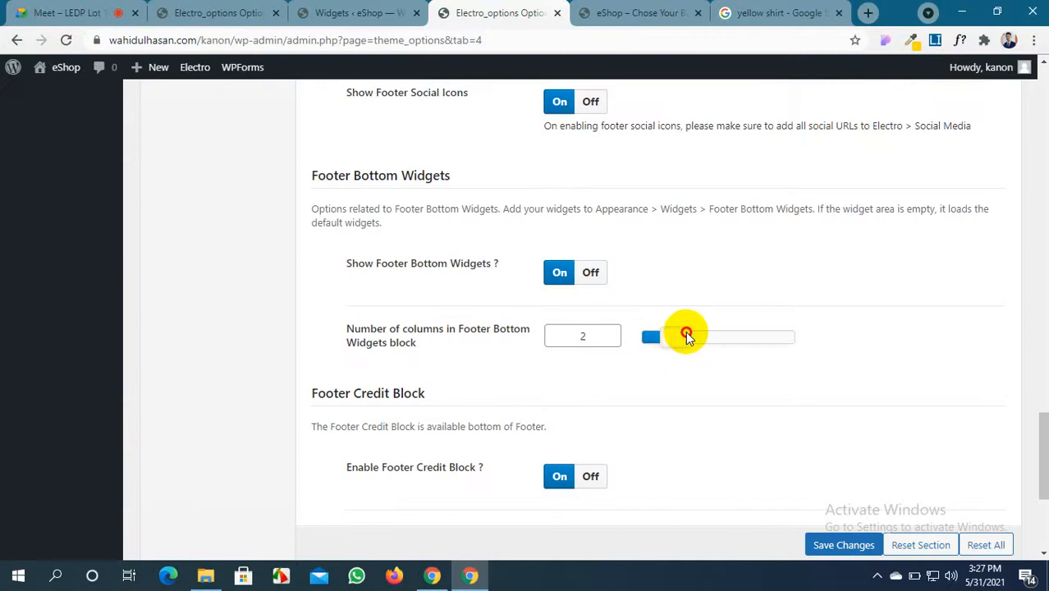
Move the column slider to 3 and delete the Calendar widget from Footer Bottom Widgets
drag(686, 333, 694, 332)
scroll(692, 330, up, 2)
click(376, 12)
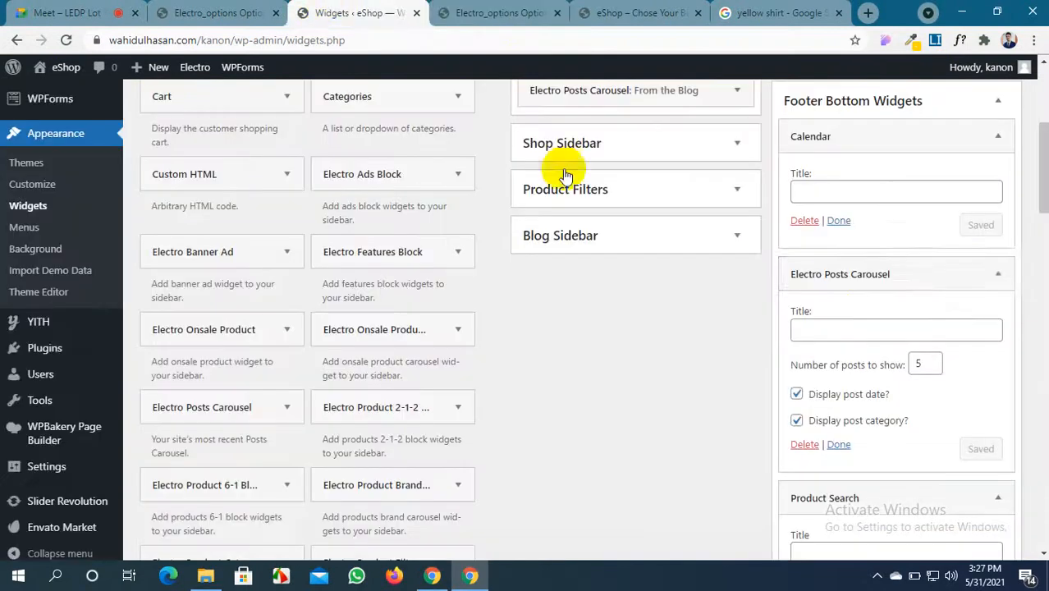
click(805, 221)
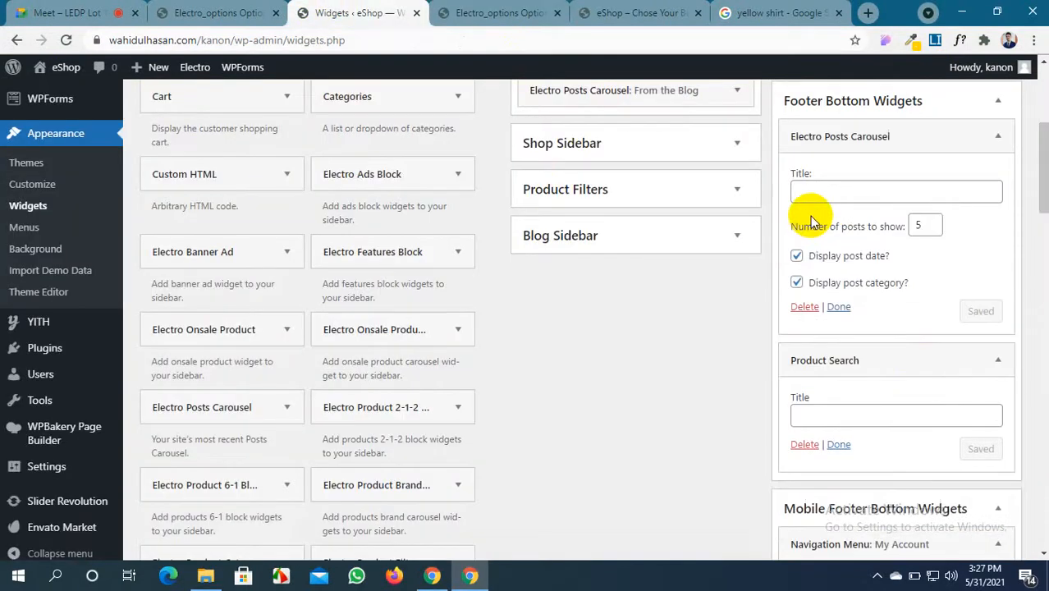
click(502, 10)
click(389, 10)
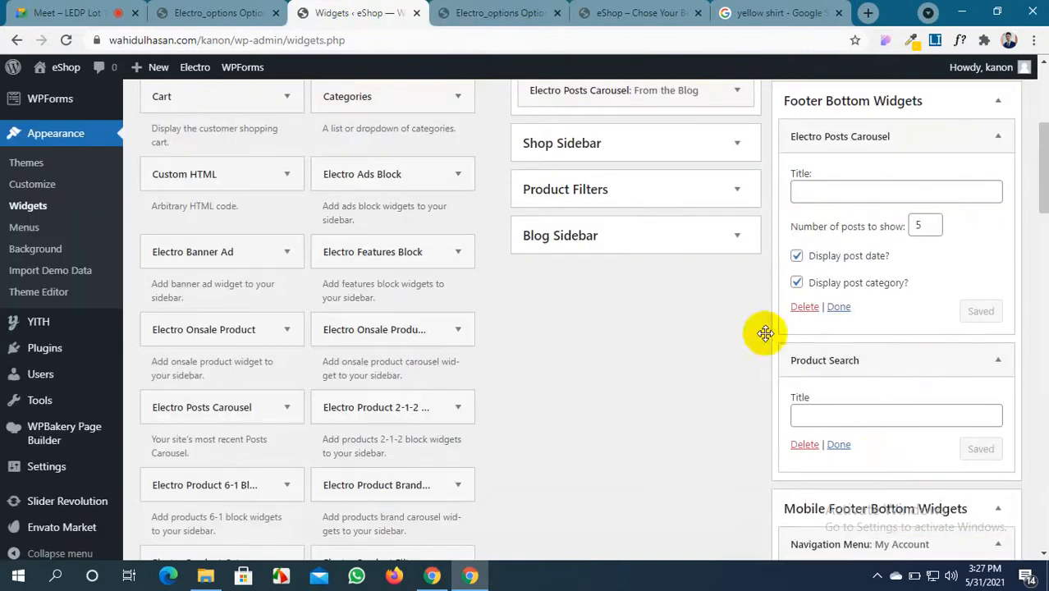
Reload the storefront to review the footer changes
click(528, 6)
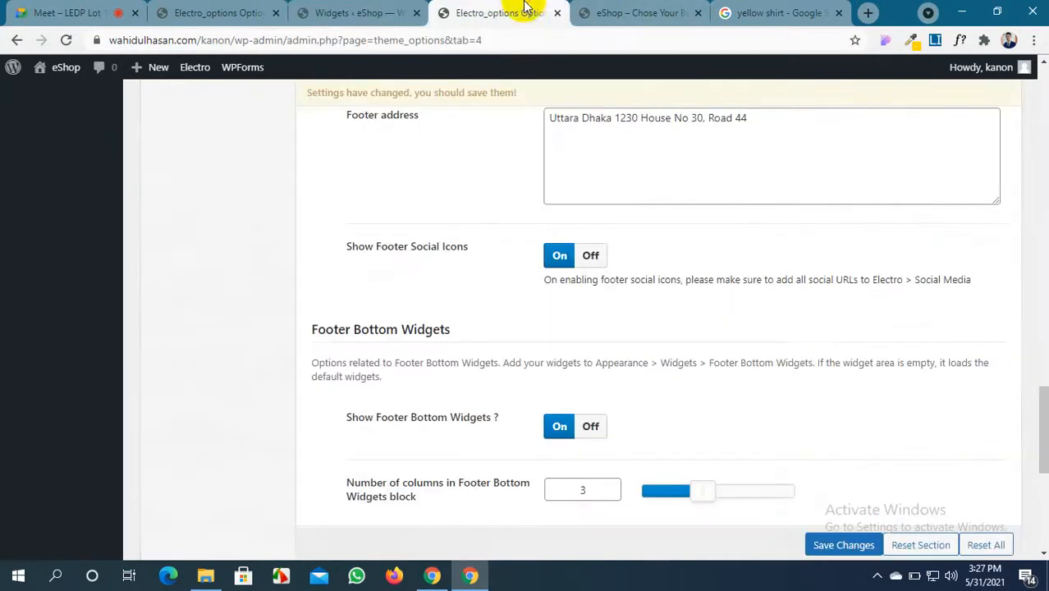
click(607, 12)
click(65, 40)
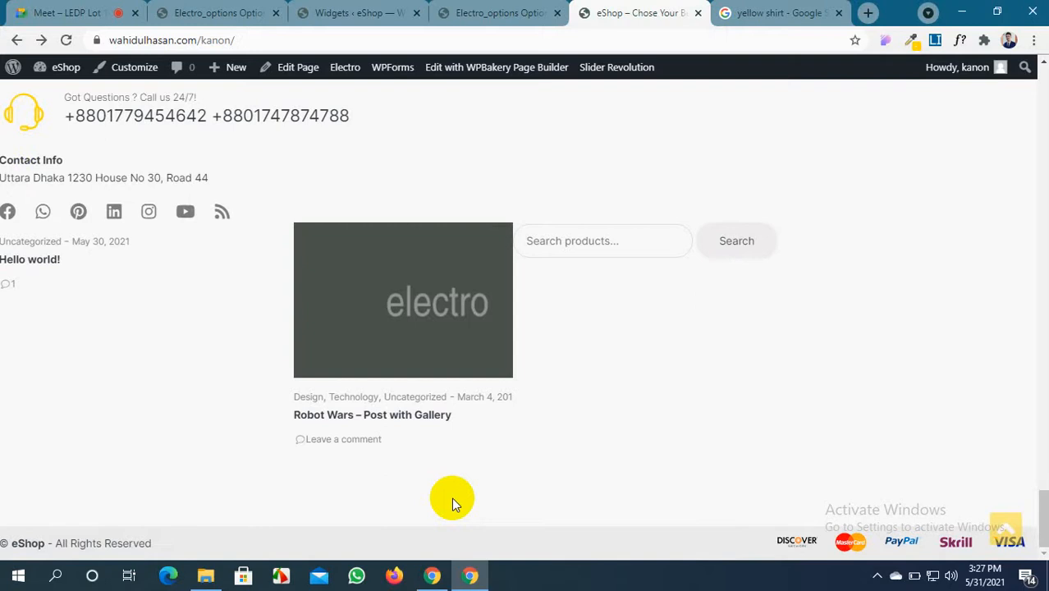
click(470, 10)
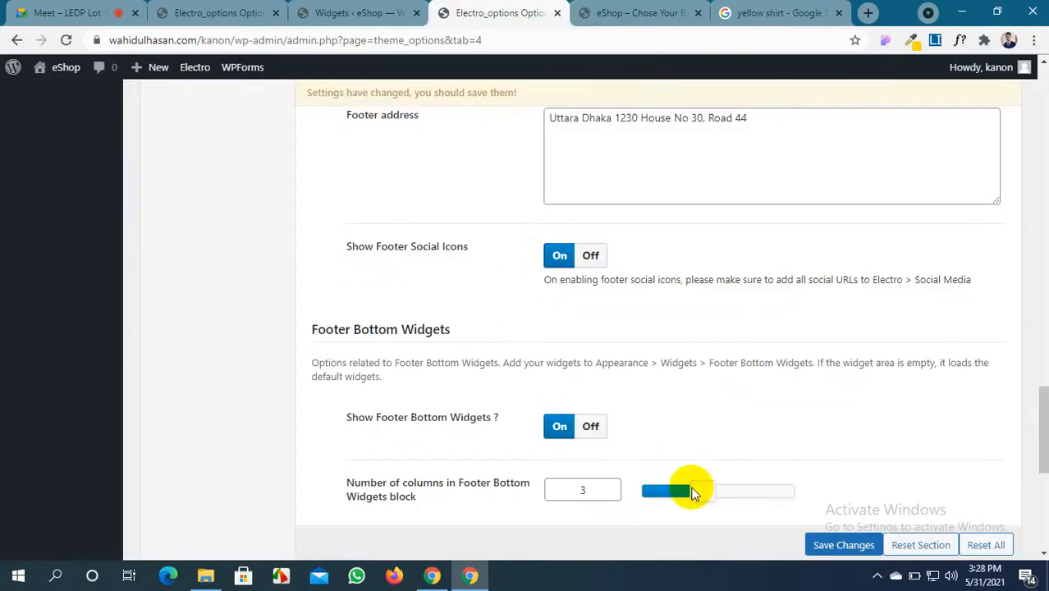
Save the 3-column footer setting and check the storefront footer
scroll(691, 492, down, 5)
scroll(692, 492, up, 3)
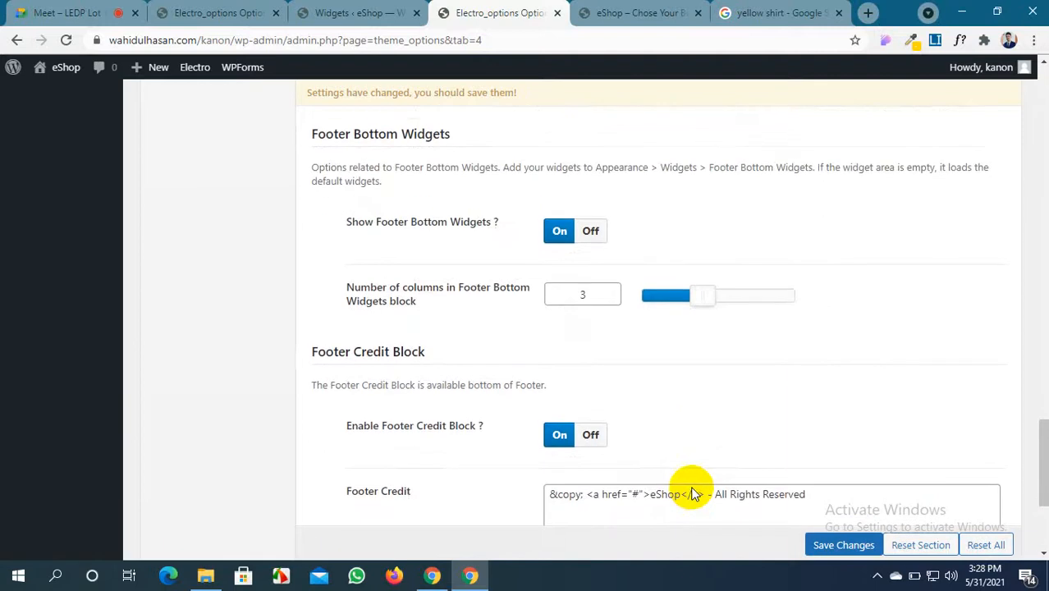
scroll(691, 493, up, 1)
click(851, 544)
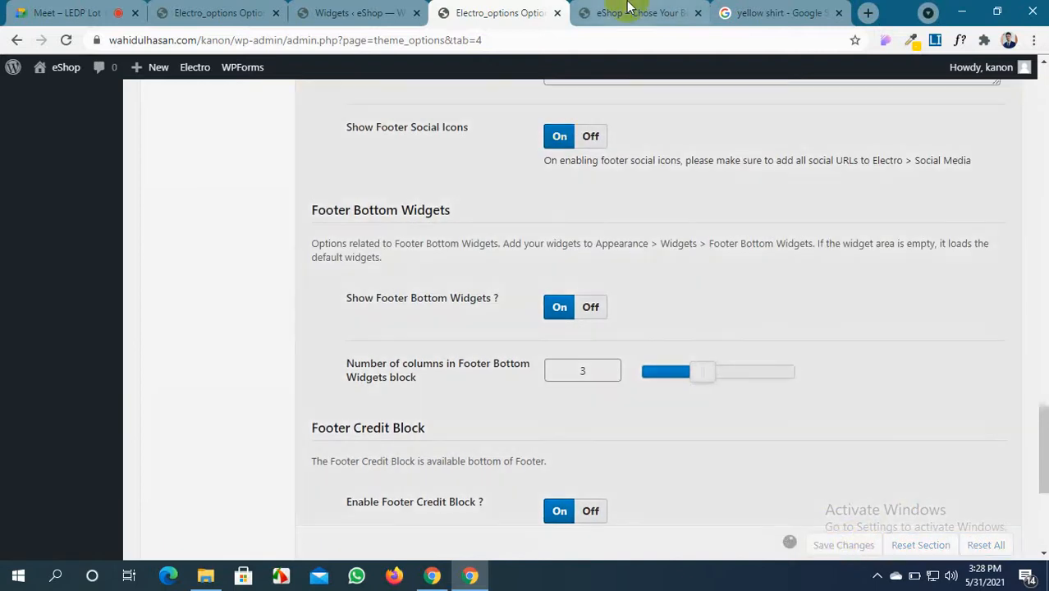
click(628, 10)
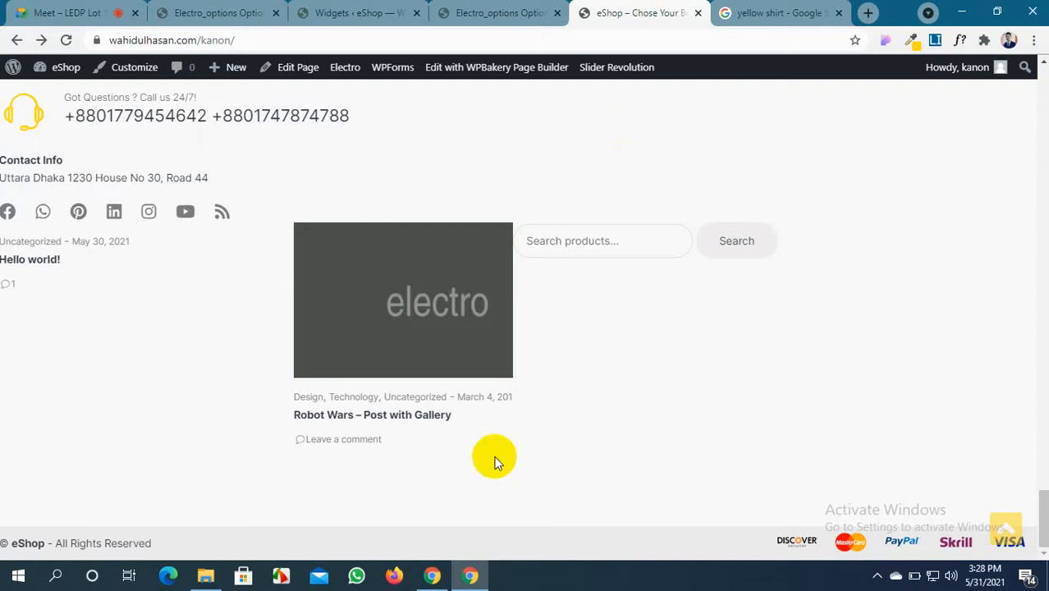
click(468, 13)
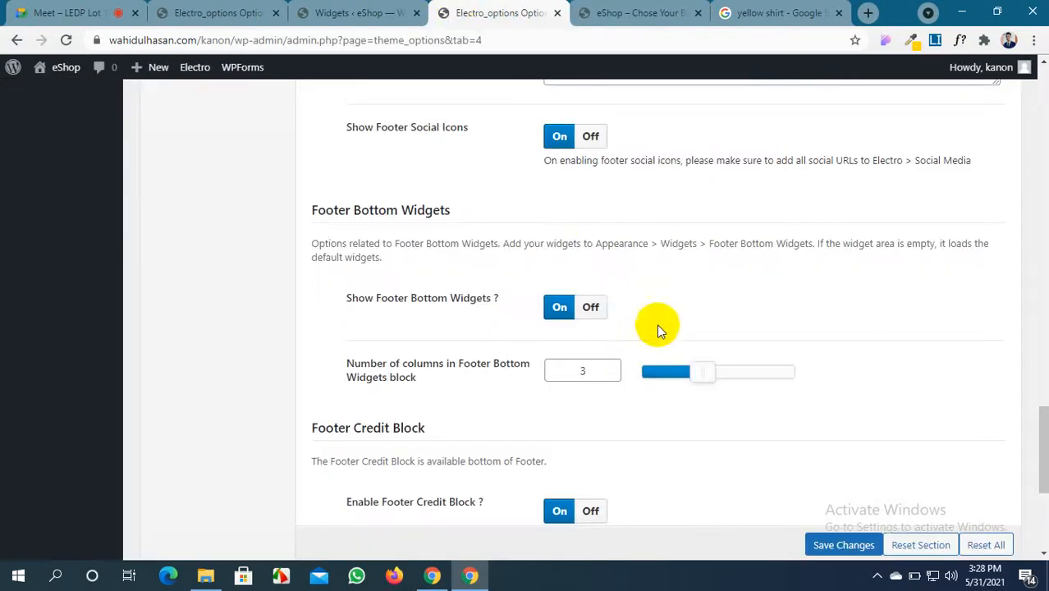
scroll(593, 327, down, 1)
click(361, 13)
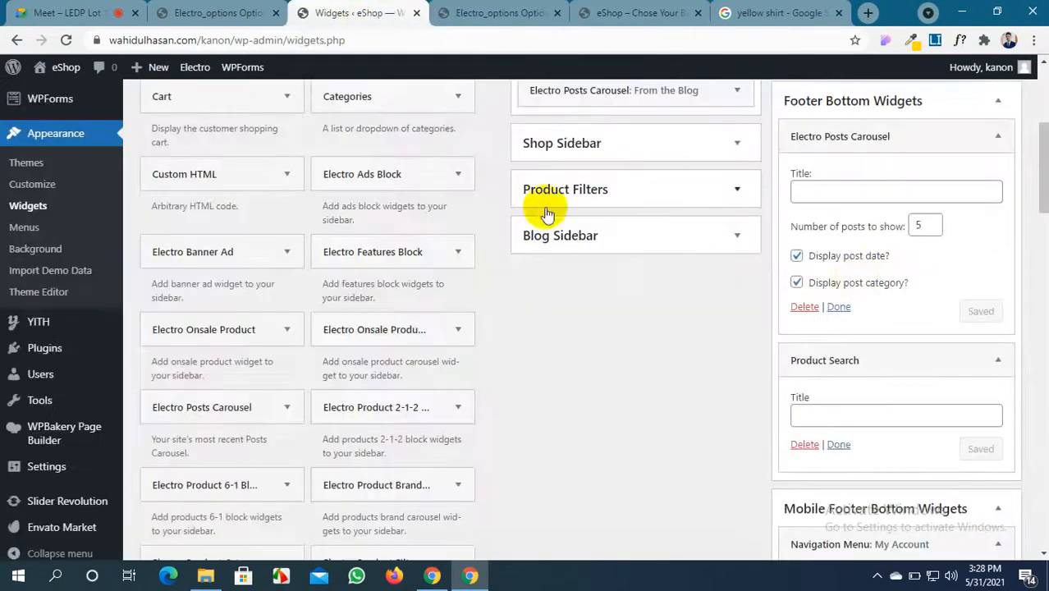
Replace the Product Search widget with Electro Onsale Product in Footer Bottom Widgets
click(805, 444)
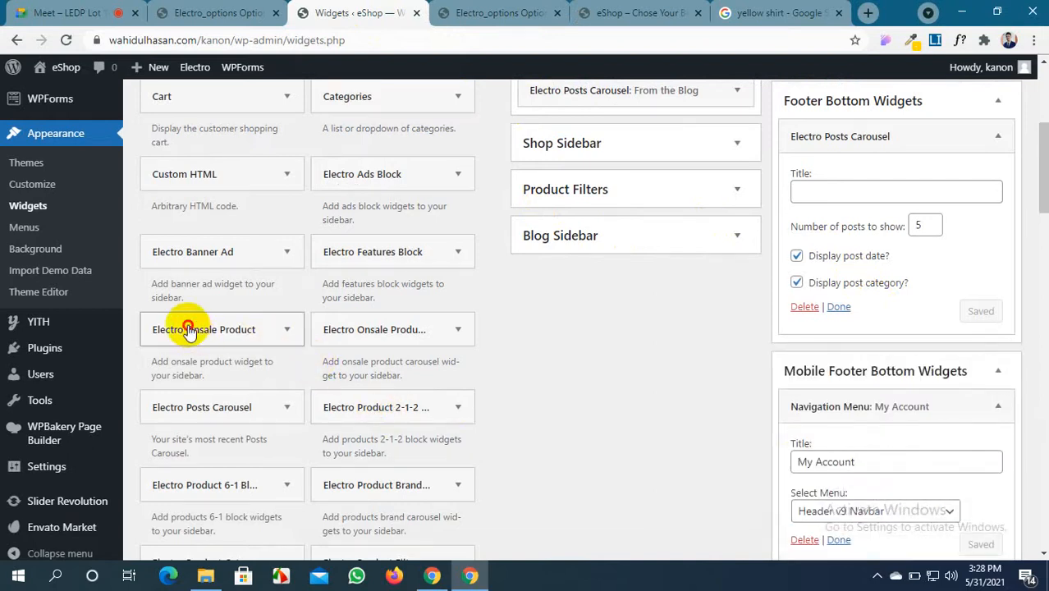
drag(189, 331, 918, 354)
scroll(829, 182, up, 1)
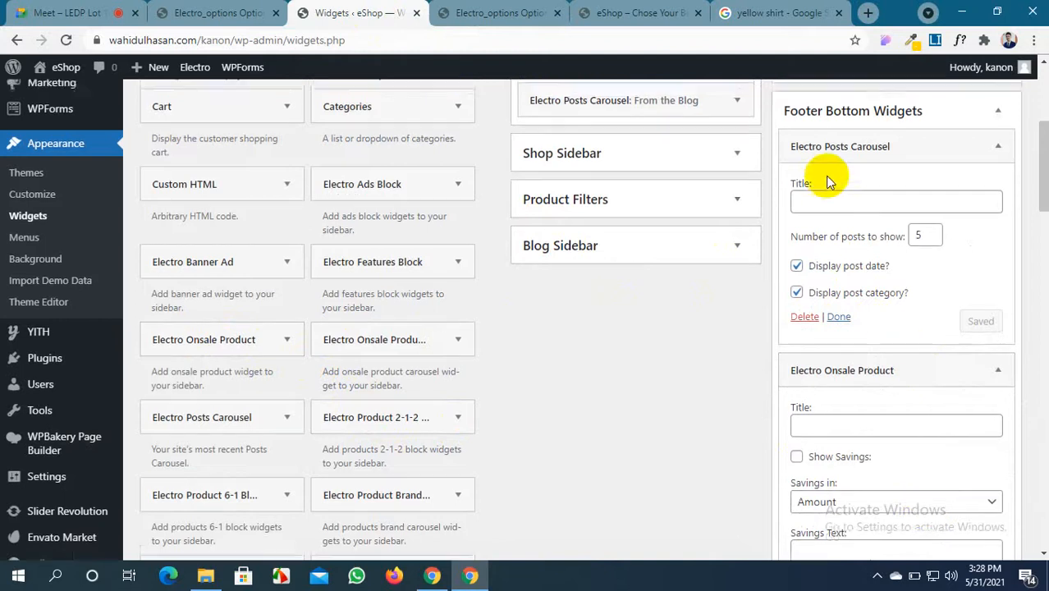
scroll(829, 183, up, 4)
Check the storefront footer for the new Special Offer product
click(606, 8)
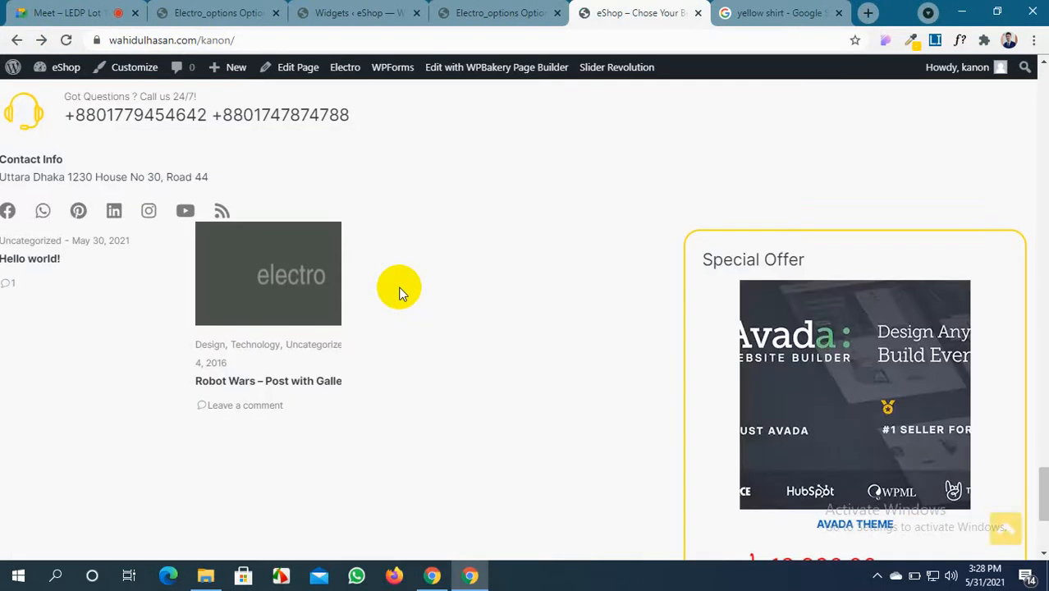
scroll(399, 289, down, 3)
scroll(399, 288, up, 3)
scroll(398, 289, down, 2)
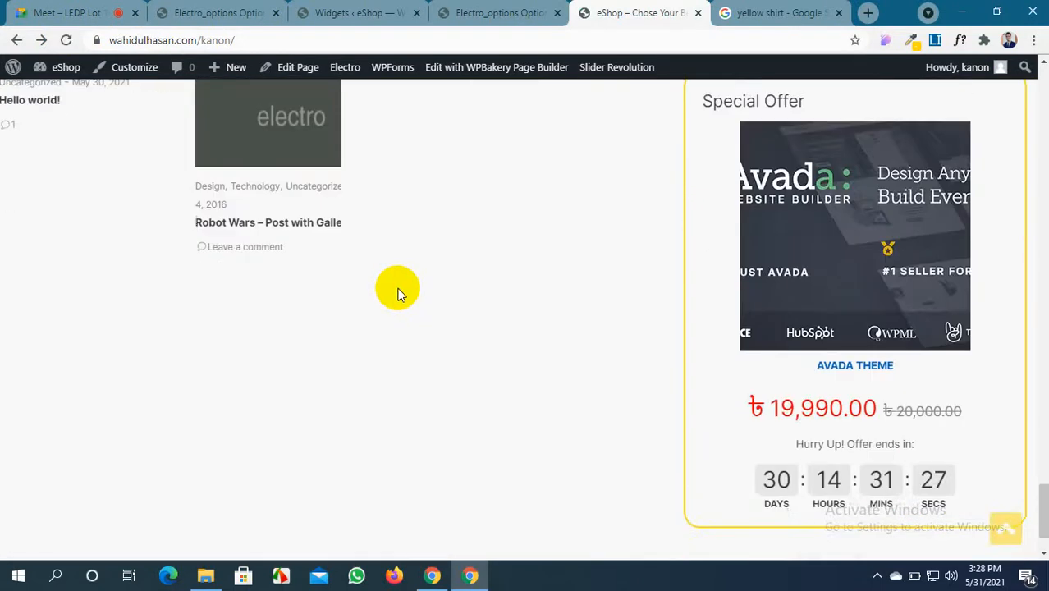
scroll(398, 291, up, 2)
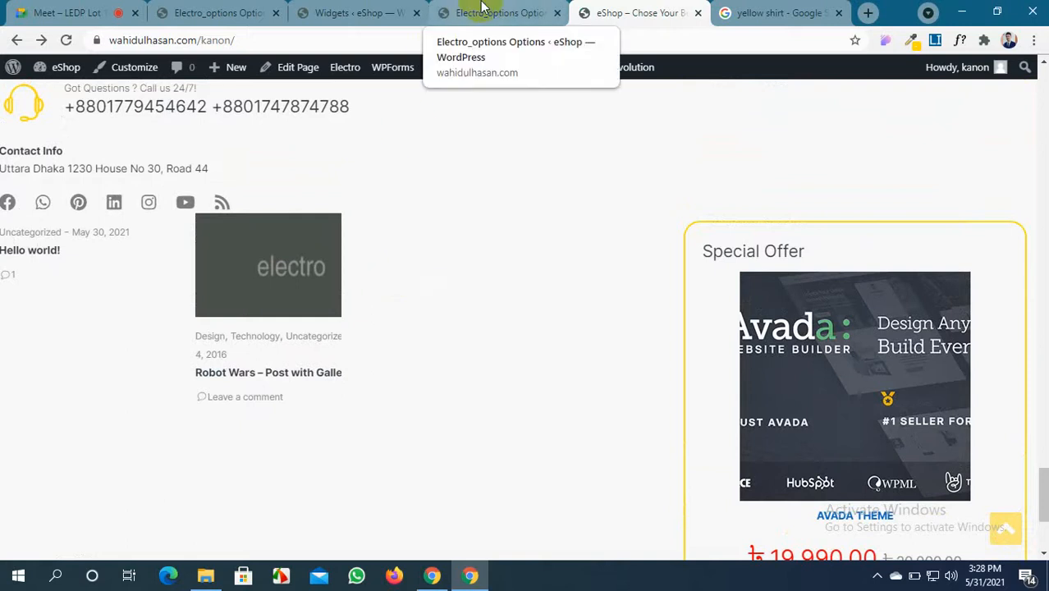
scroll(789, 320, down, 3)
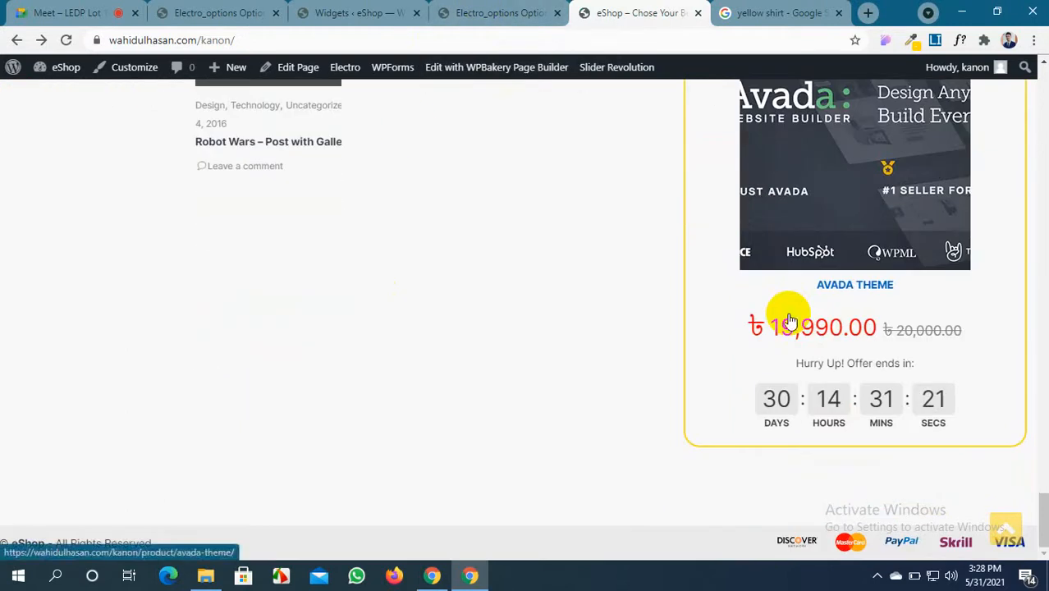
scroll(789, 320, up, 2)
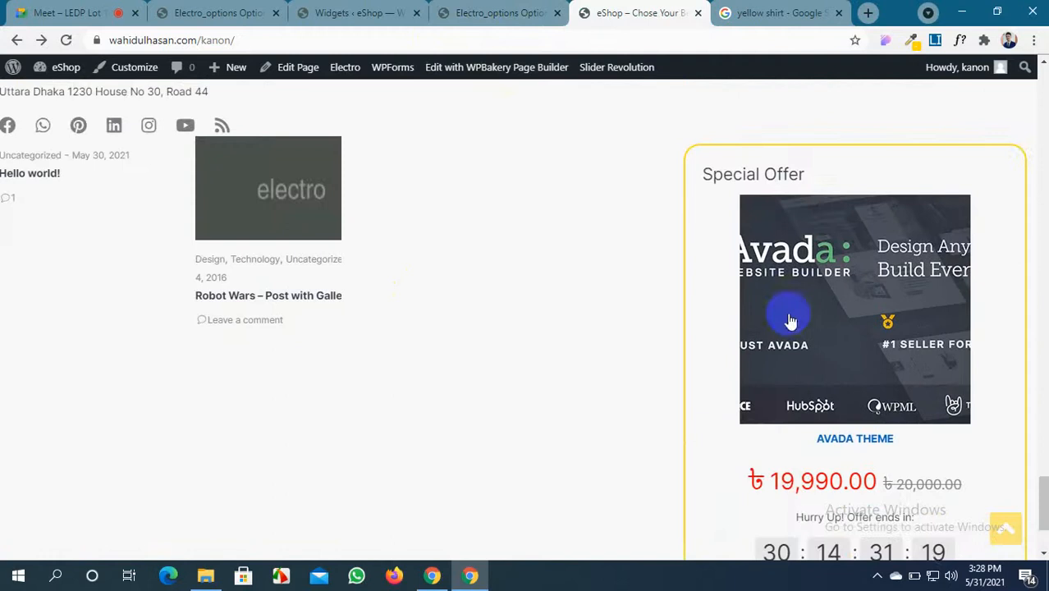
click(513, 17)
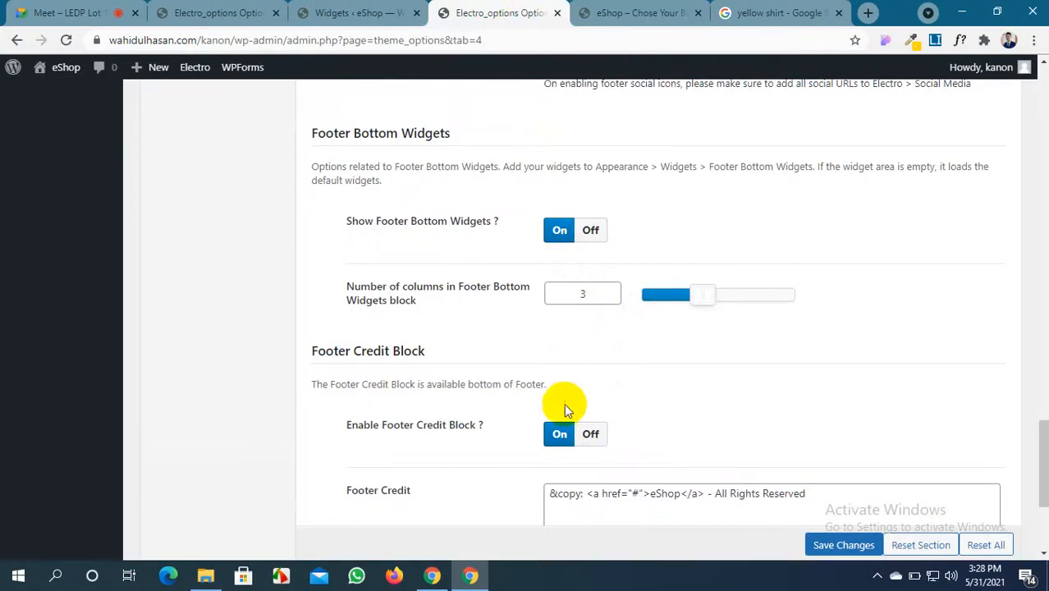
Review the storefront footer alongside the theme's footer options
scroll(564, 403, down, 2)
scroll(564, 405, up, 4)
click(611, 13)
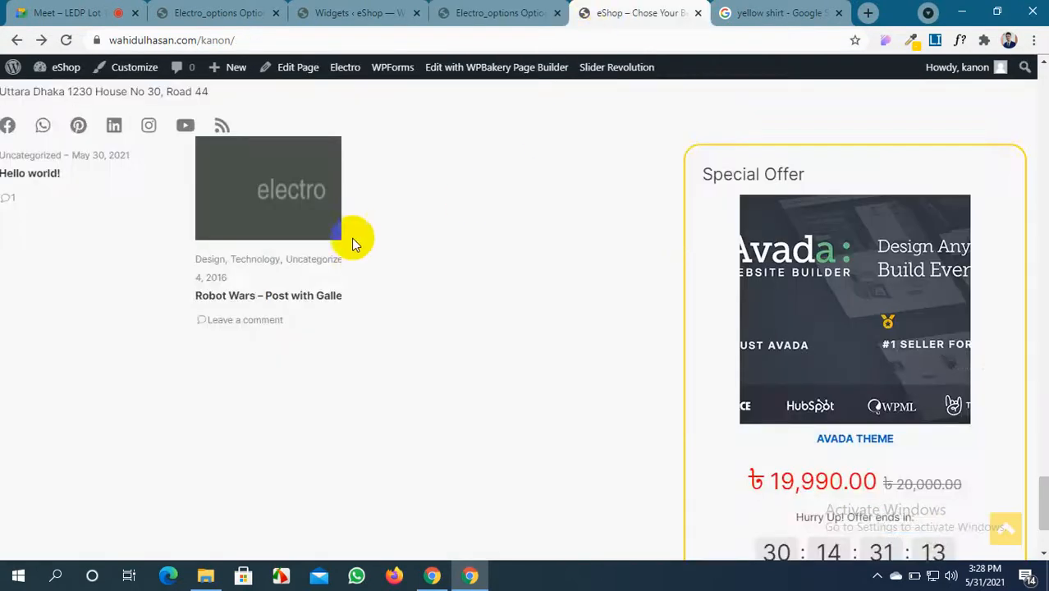
click(231, 338)
click(497, 10)
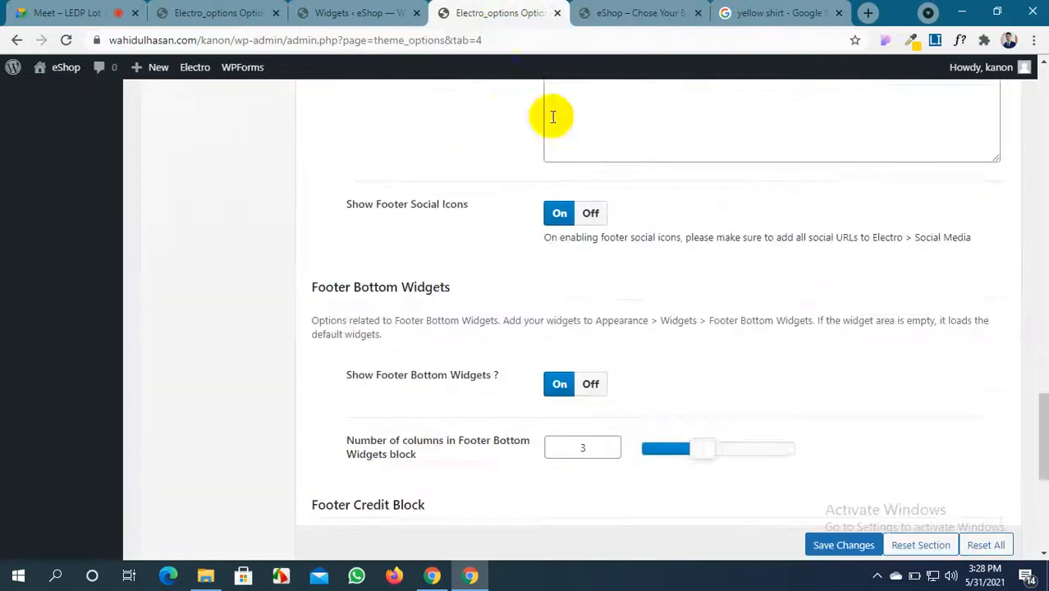
scroll(601, 227, up, 5)
scroll(602, 231, down, 5)
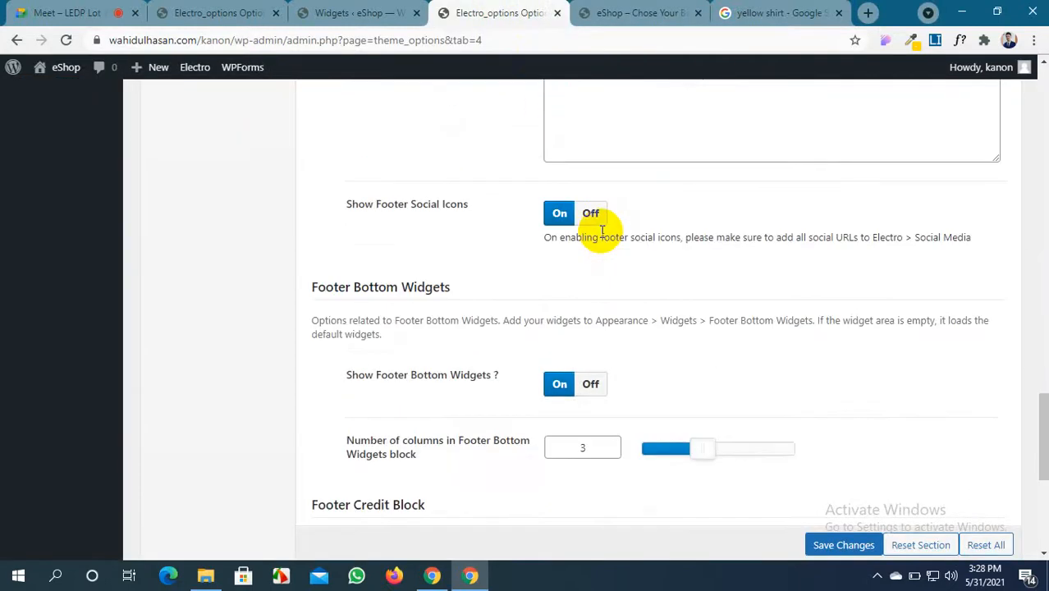
scroll(574, 180, up, 3)
On the Widgets page, collapse the Mobile Footer Bottom Widgets area
click(373, 12)
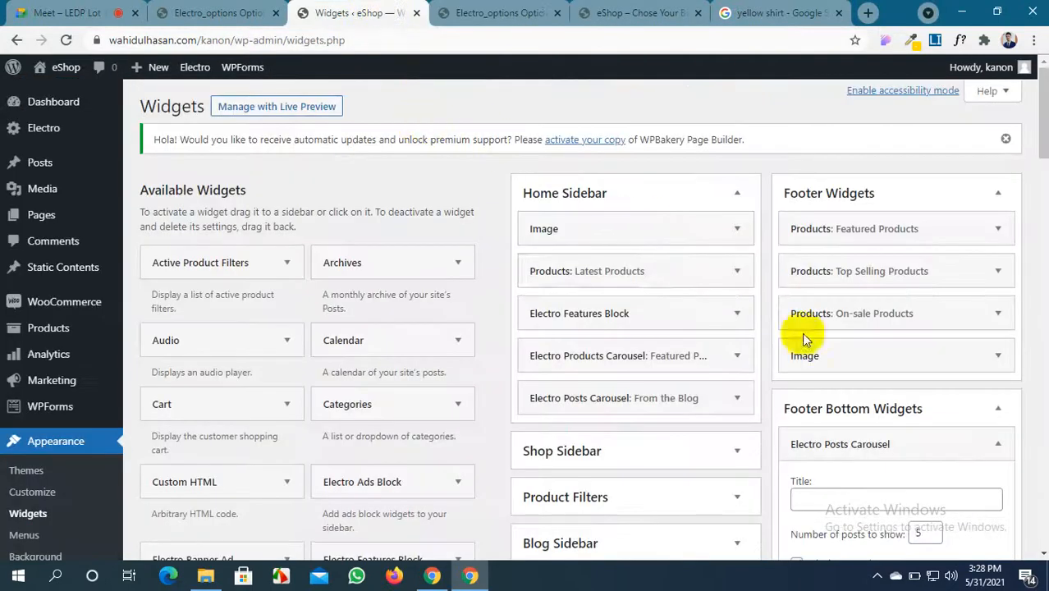
scroll(808, 344, down, 5)
scroll(838, 321, down, 3)
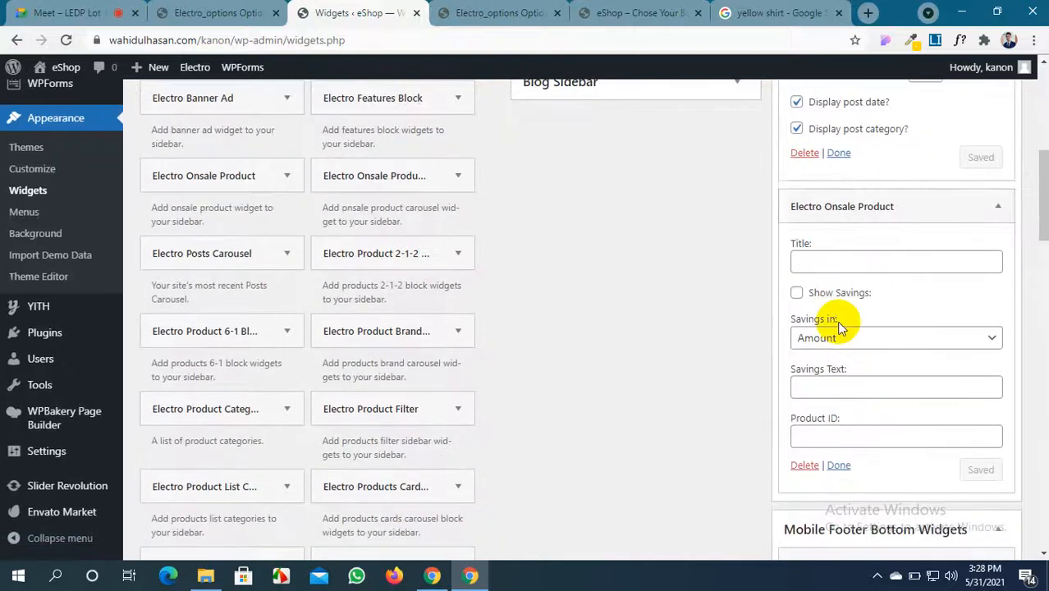
scroll(835, 320, down, 2)
scroll(832, 326, up, 2)
scroll(832, 327, up, 4)
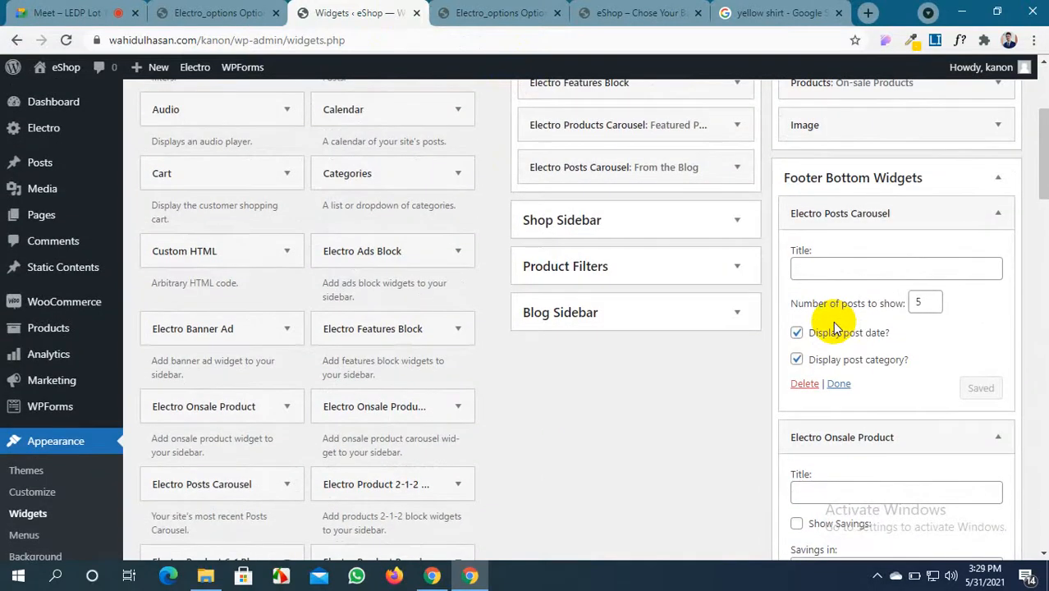
scroll(832, 327, down, 3)
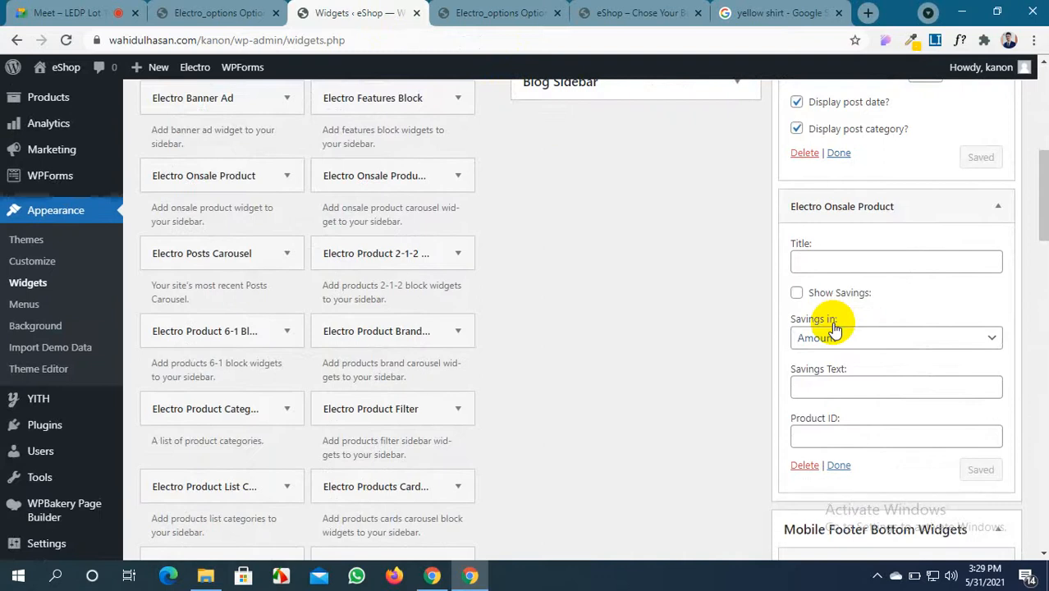
scroll(833, 328, down, 3)
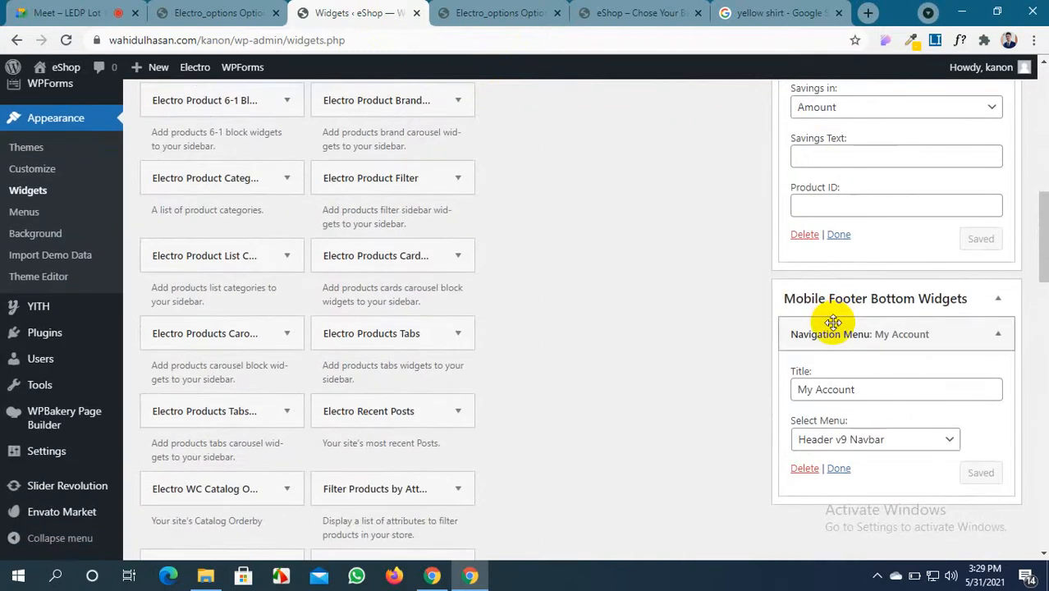
click(997, 299)
scroll(909, 308, up, 3)
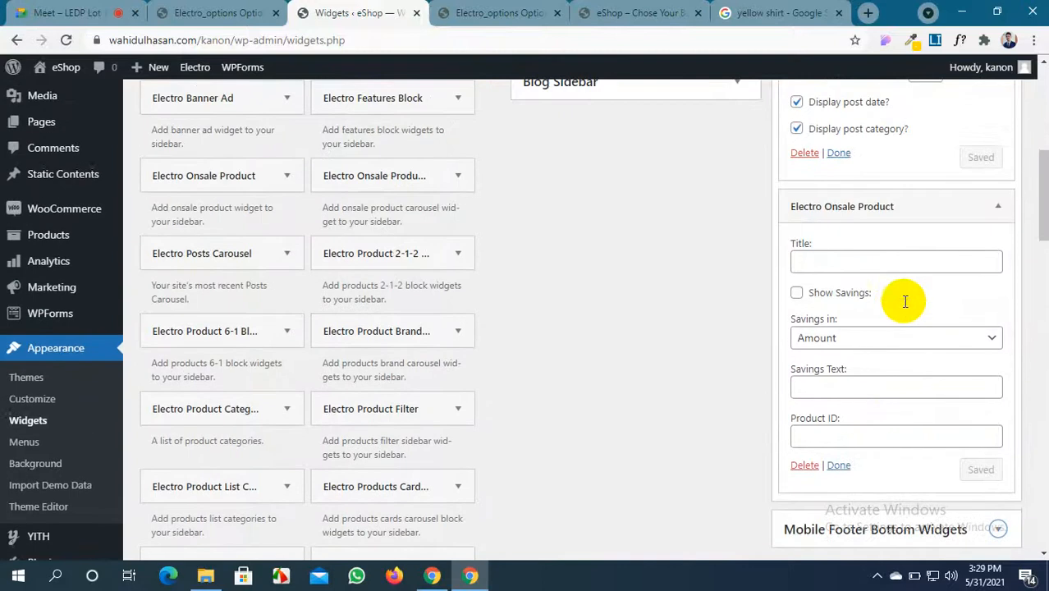
Glance over the theme options and storefront, then come back to Widgets
click(220, 13)
click(98, 13)
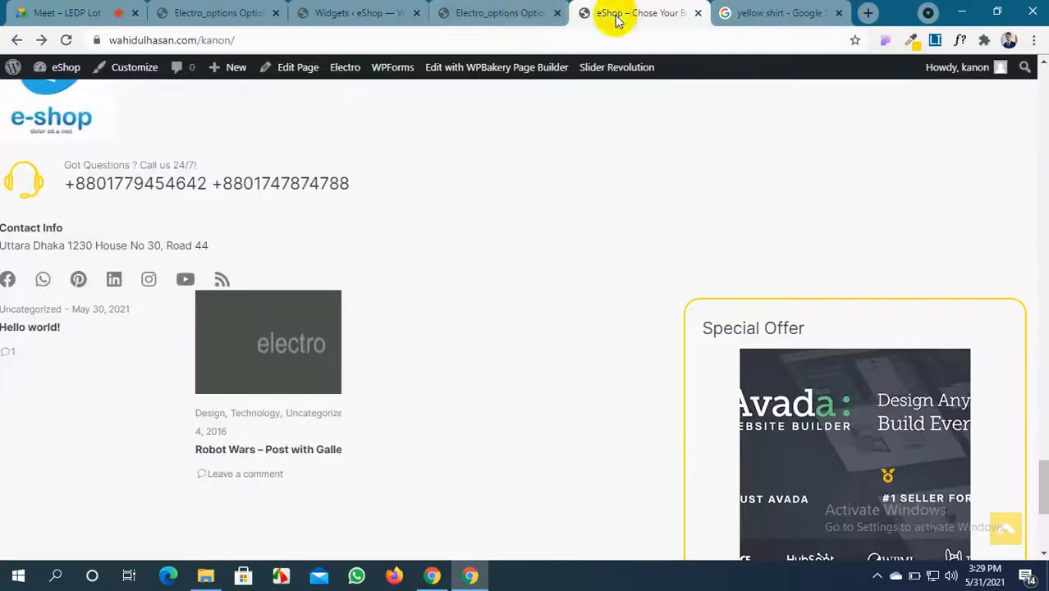
click(628, 13)
click(484, 9)
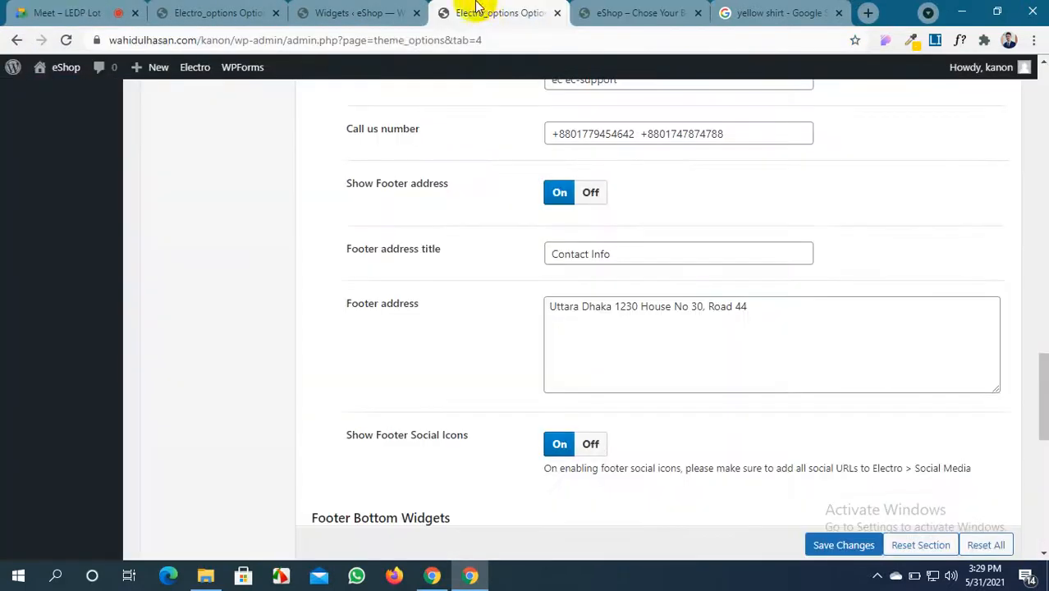
click(390, 8)
Place a Product Search widget first in Footer Bottom Widgets
scroll(334, 312, up, 2)
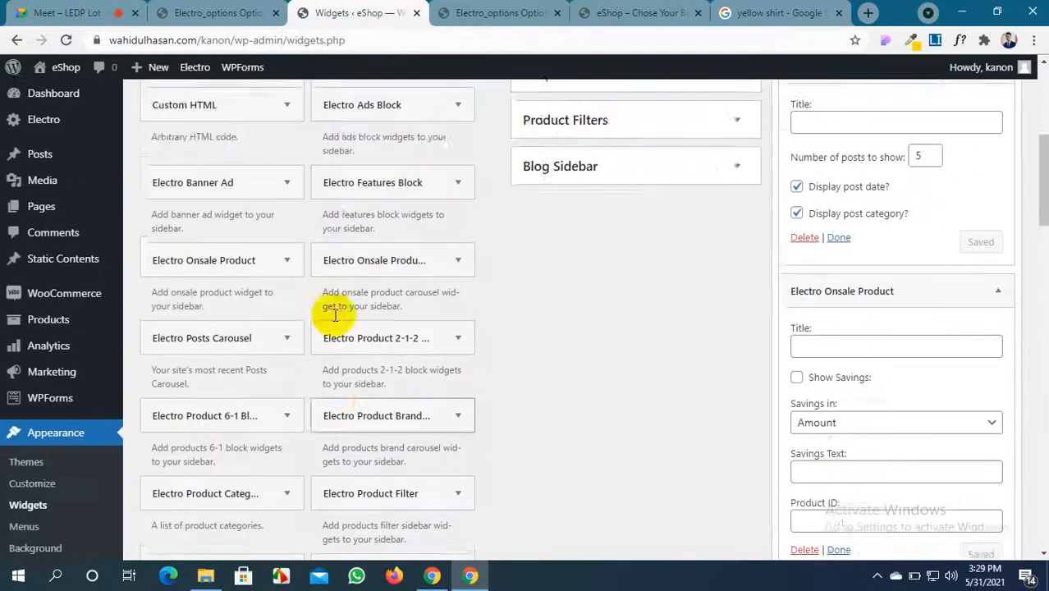
scroll(335, 320, up, 2)
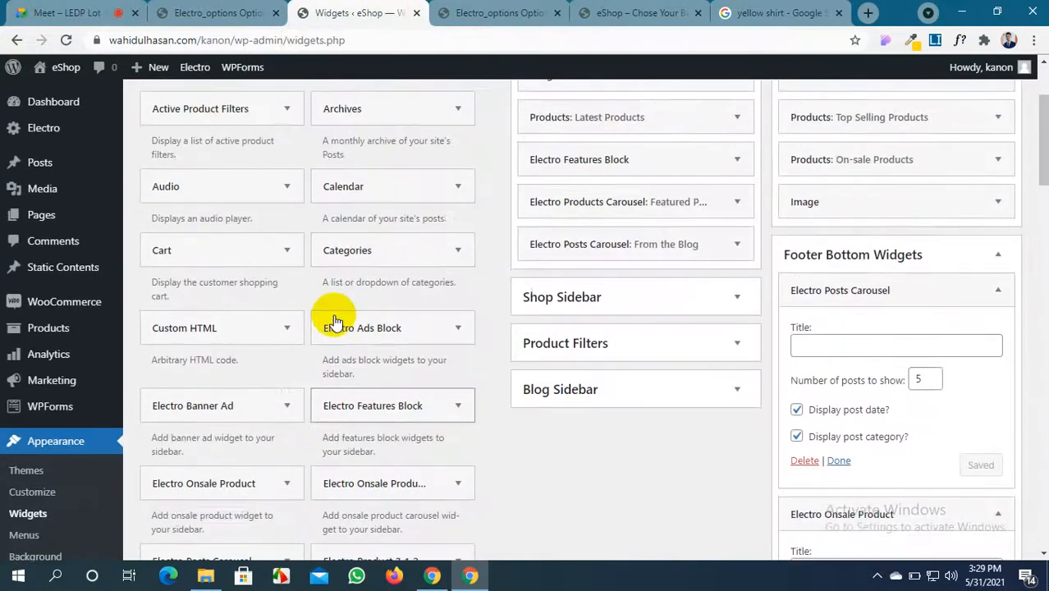
scroll(282, 275, up, 1)
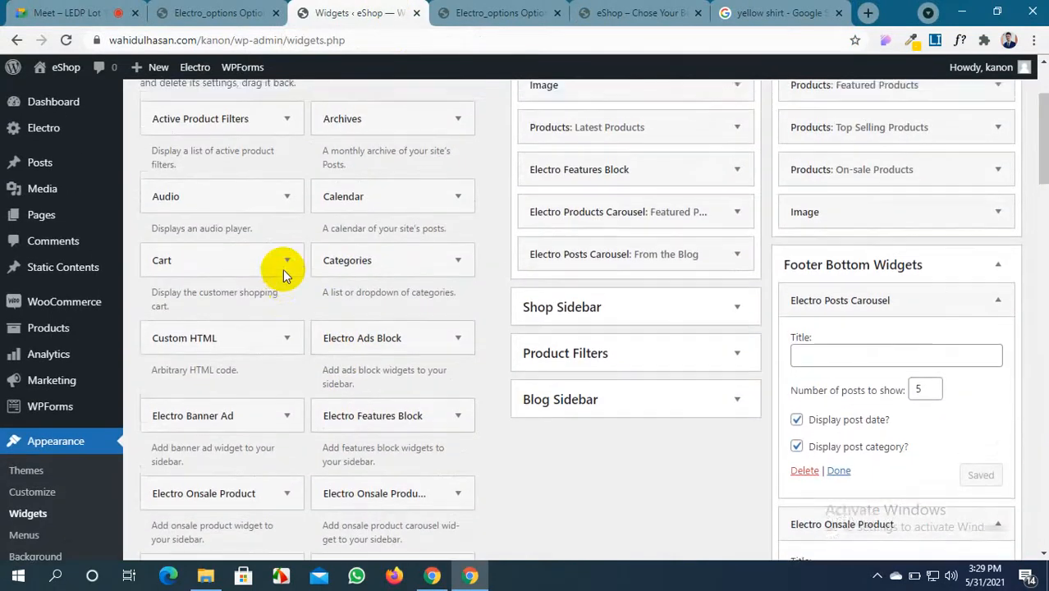
scroll(282, 275, down, 4)
scroll(282, 276, down, 5)
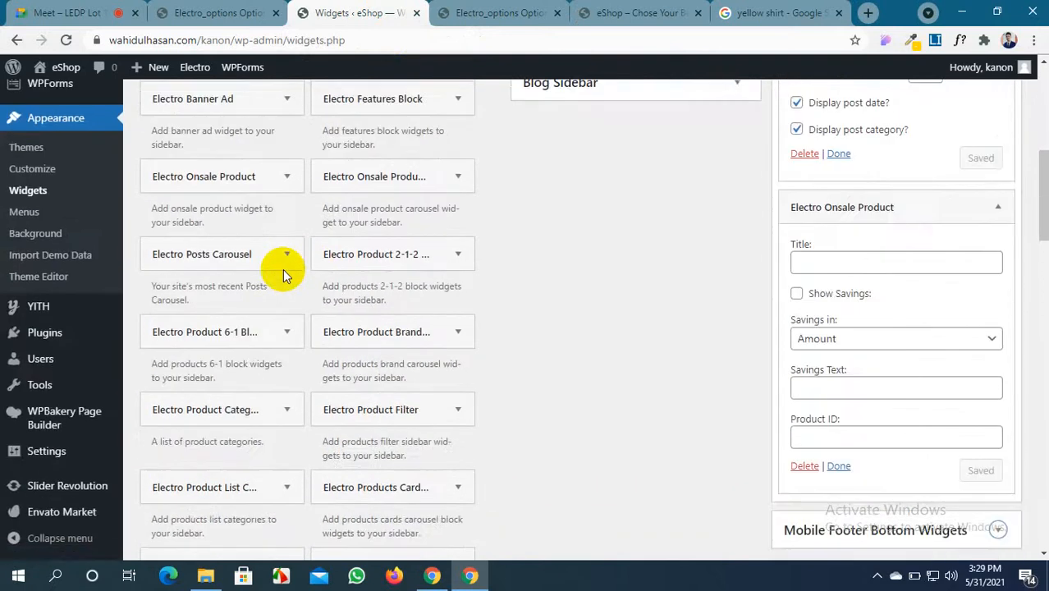
scroll(282, 269, down, 4)
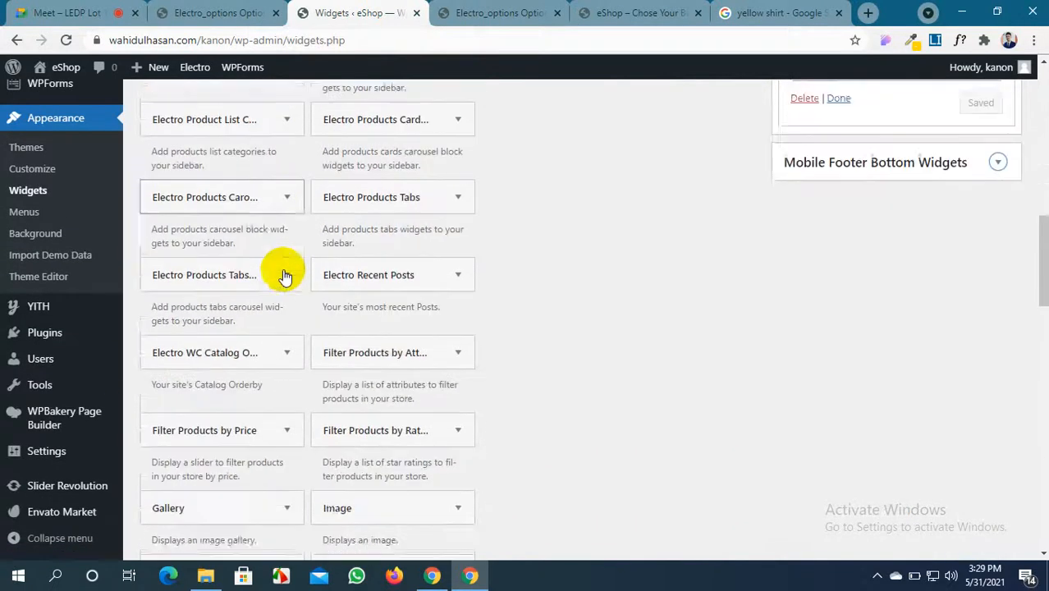
scroll(283, 276, down, 4)
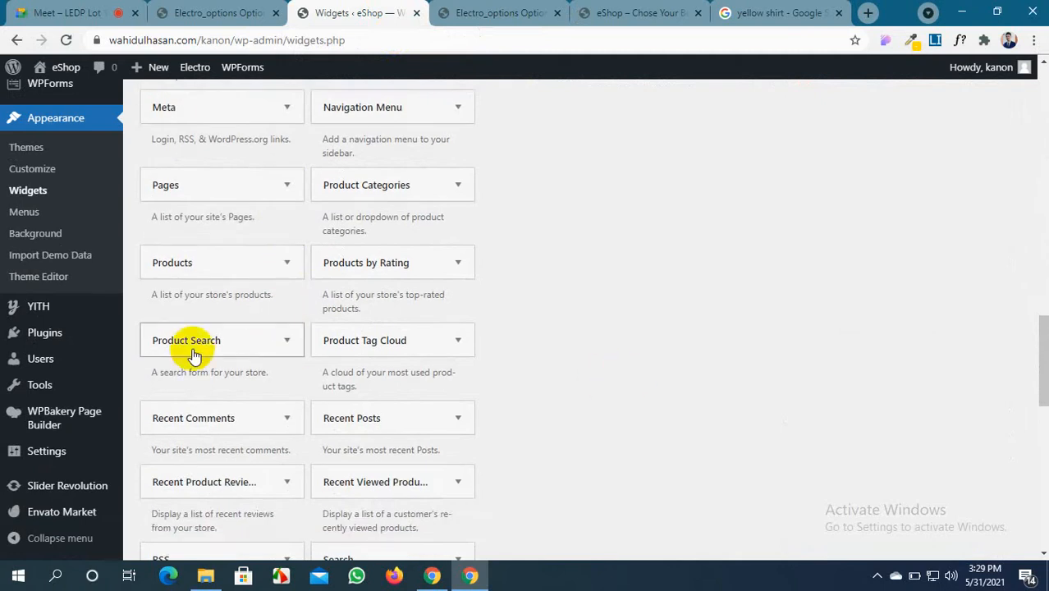
drag(239, 343, 522, 347)
scroll(519, 343, up, 10)
scroll(523, 347, up, 3)
scroll(523, 347, up, 3)
click(742, 297)
drag(742, 301, 882, 273)
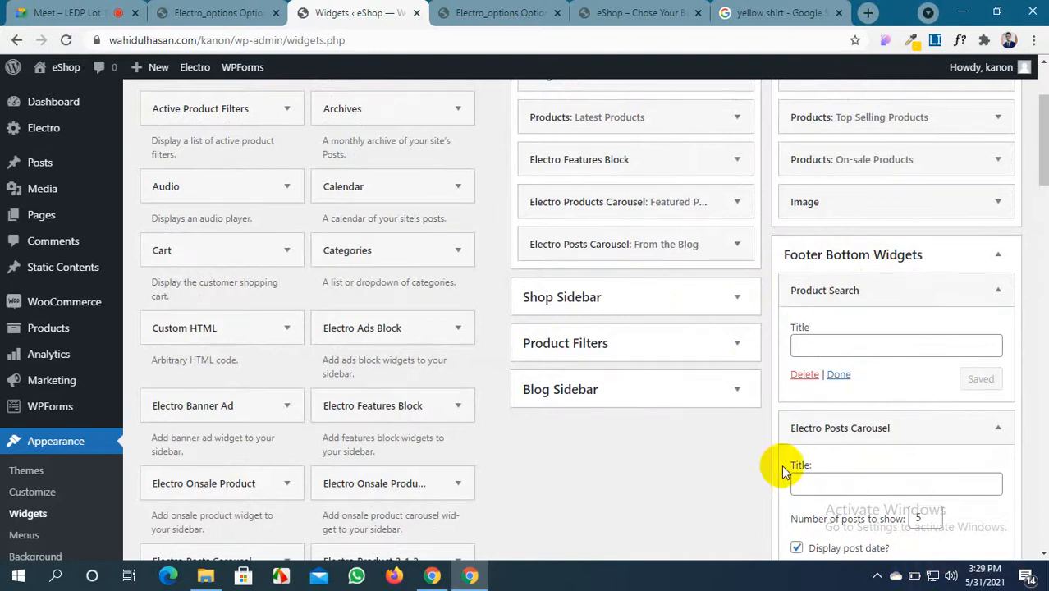
Reload the storefront to see the footer's search, recent posts and Special Offer
click(636, 12)
click(65, 40)
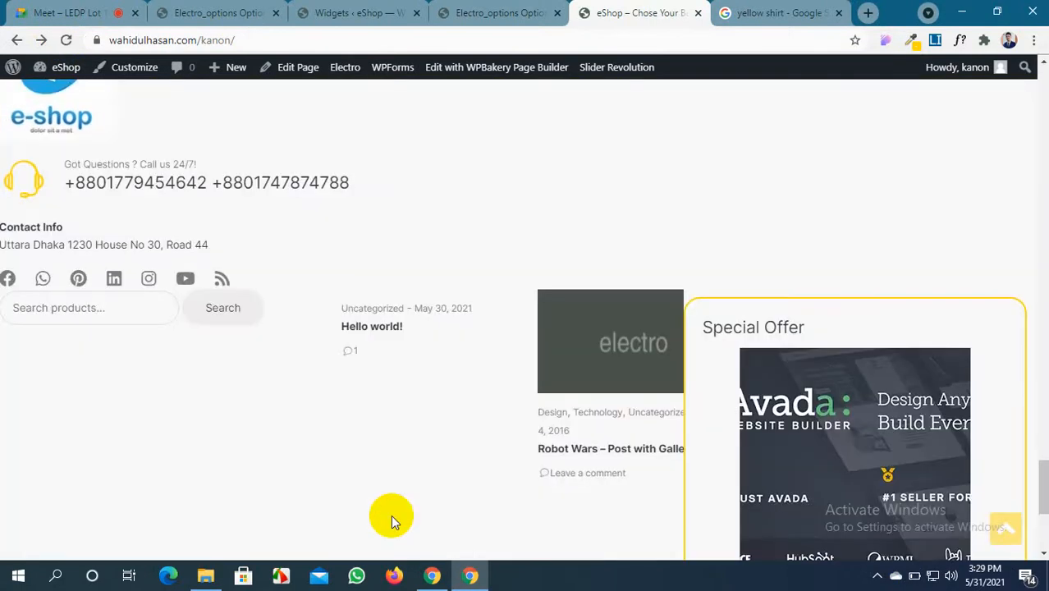
scroll(390, 522, down, 2)
scroll(390, 524, up, 7)
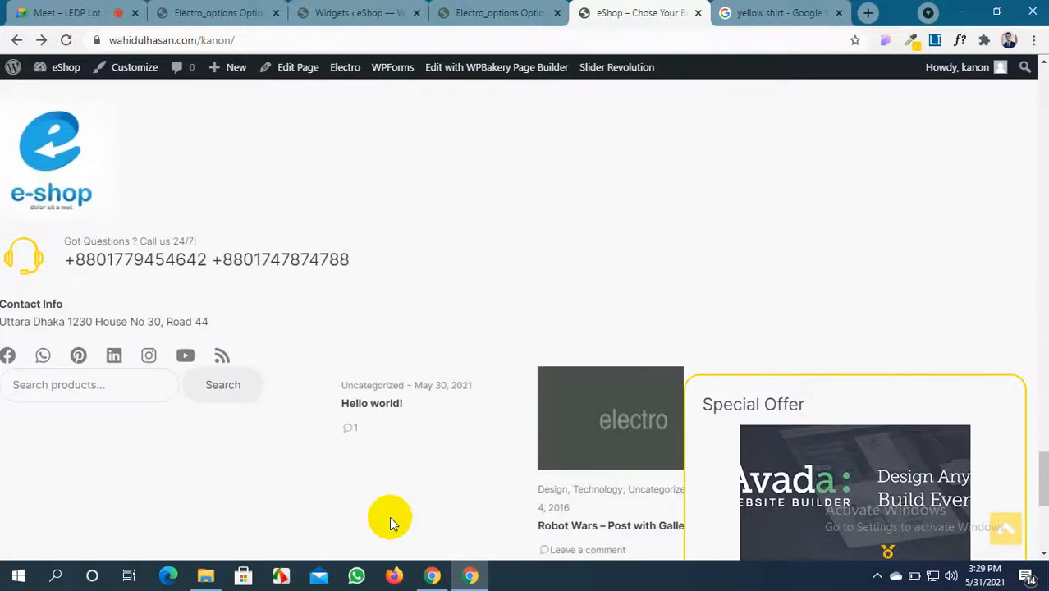
scroll(389, 516, down, 3)
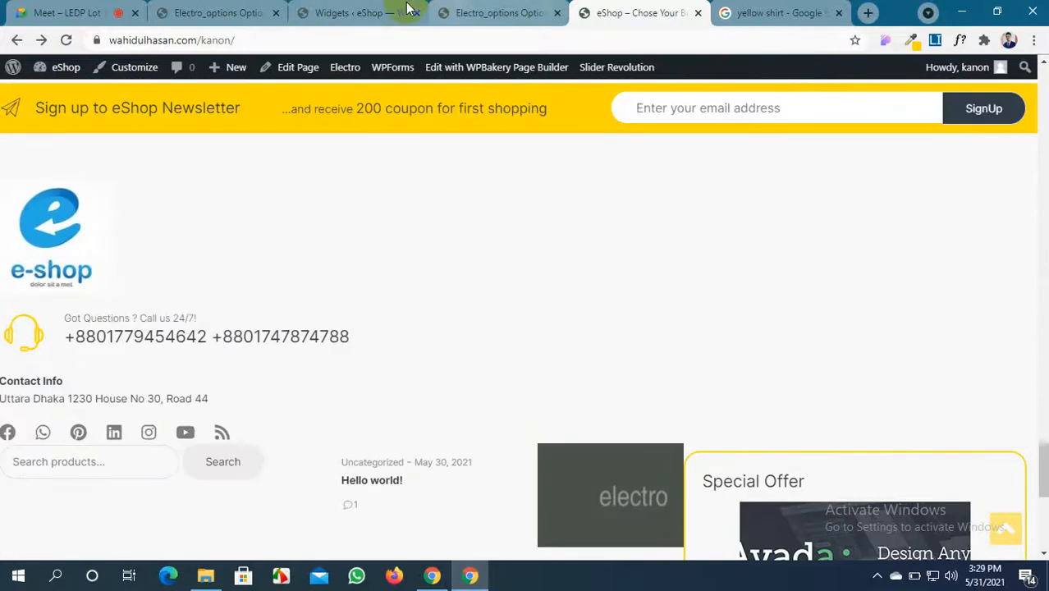
click(281, 576)
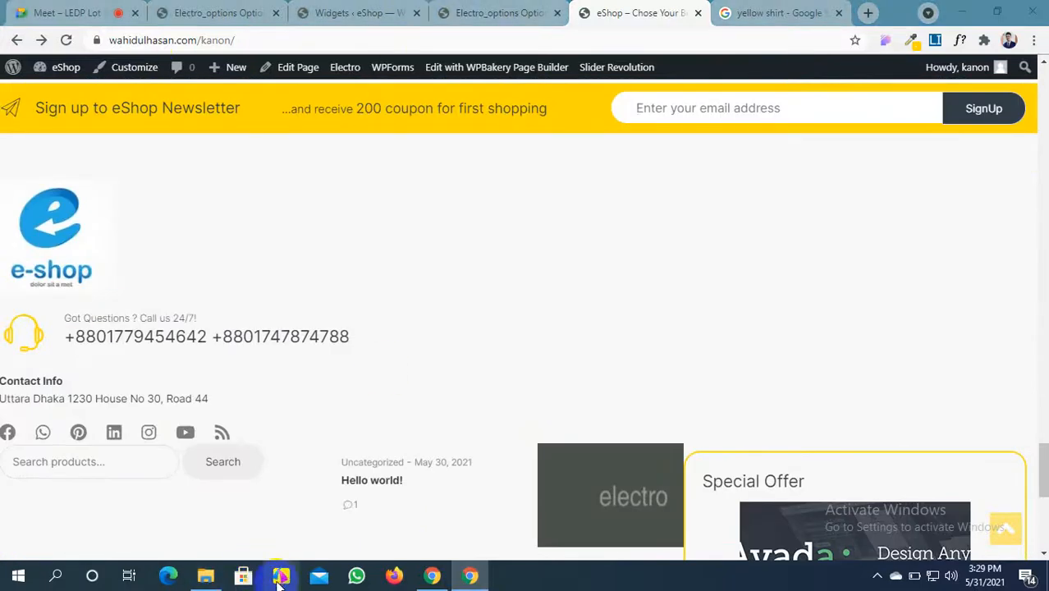